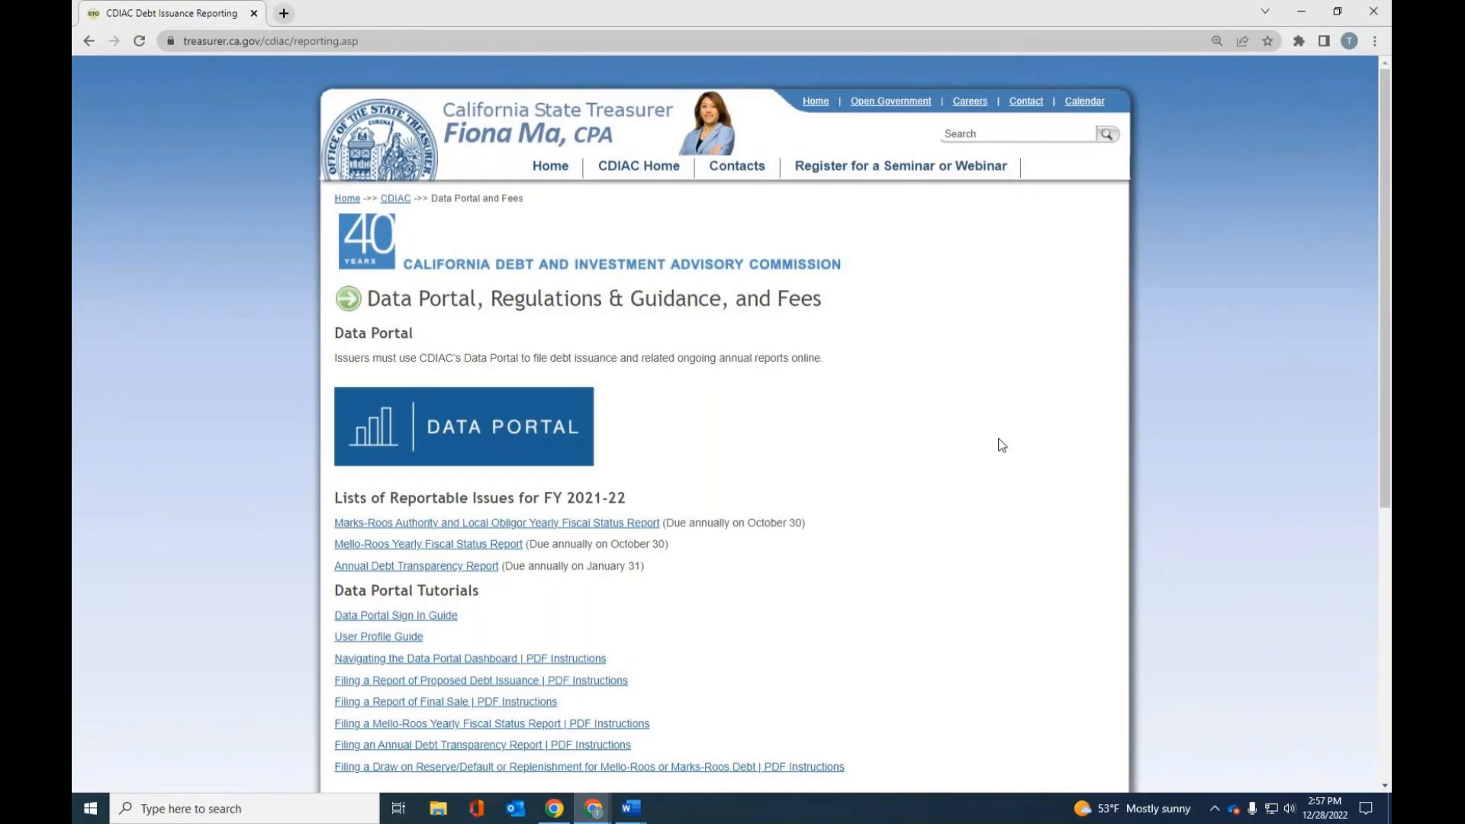
- Open the CDIAC Data Portal from the reporting page and sign in with the prefilled account credentials
{"action": "scroll", "coordinate": [797, 505], "scroll_direction": "down", "scroll_amount": 2}
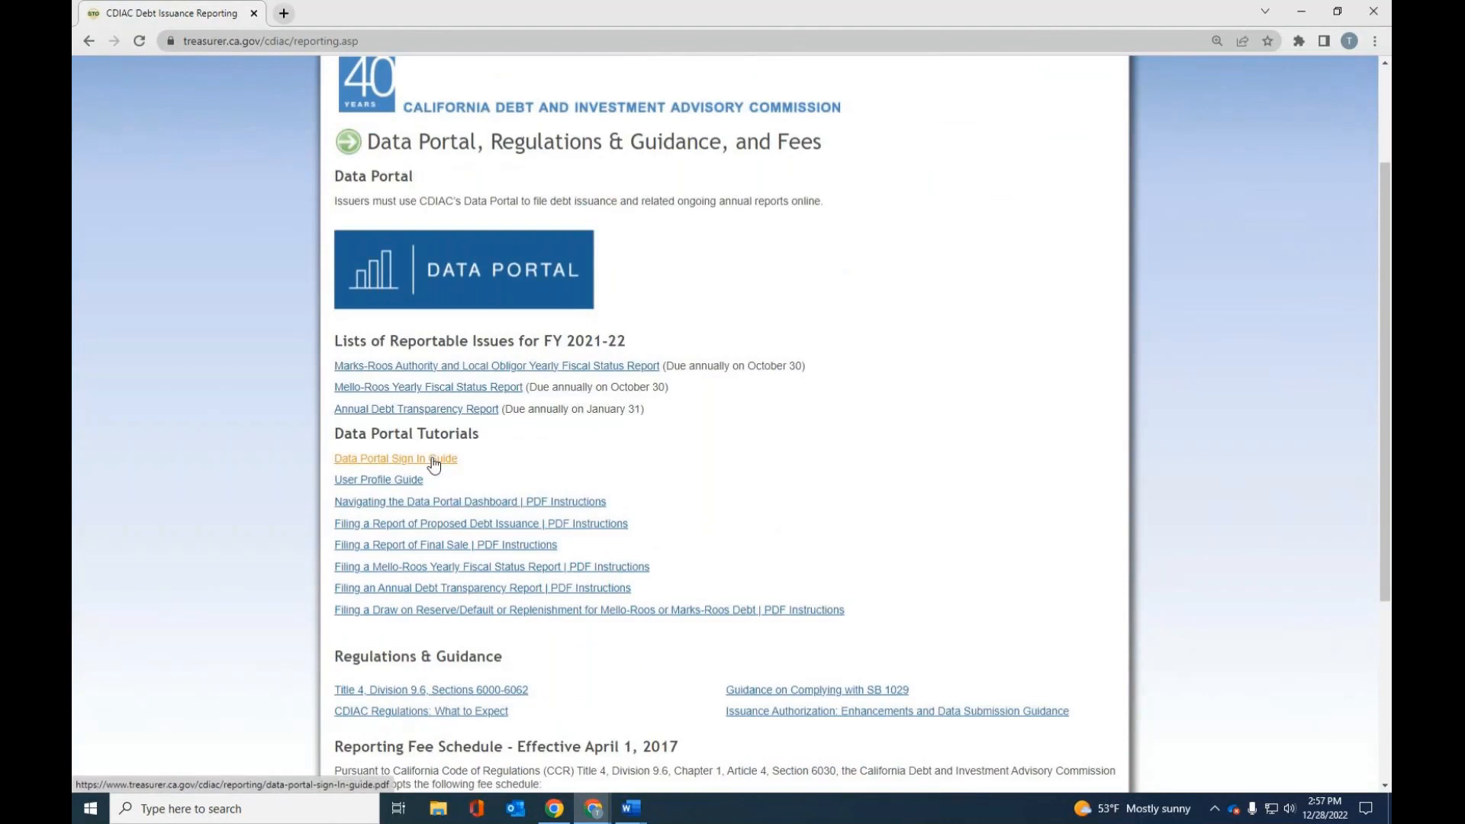
{"action": "left_click", "coordinate": [516, 277]}
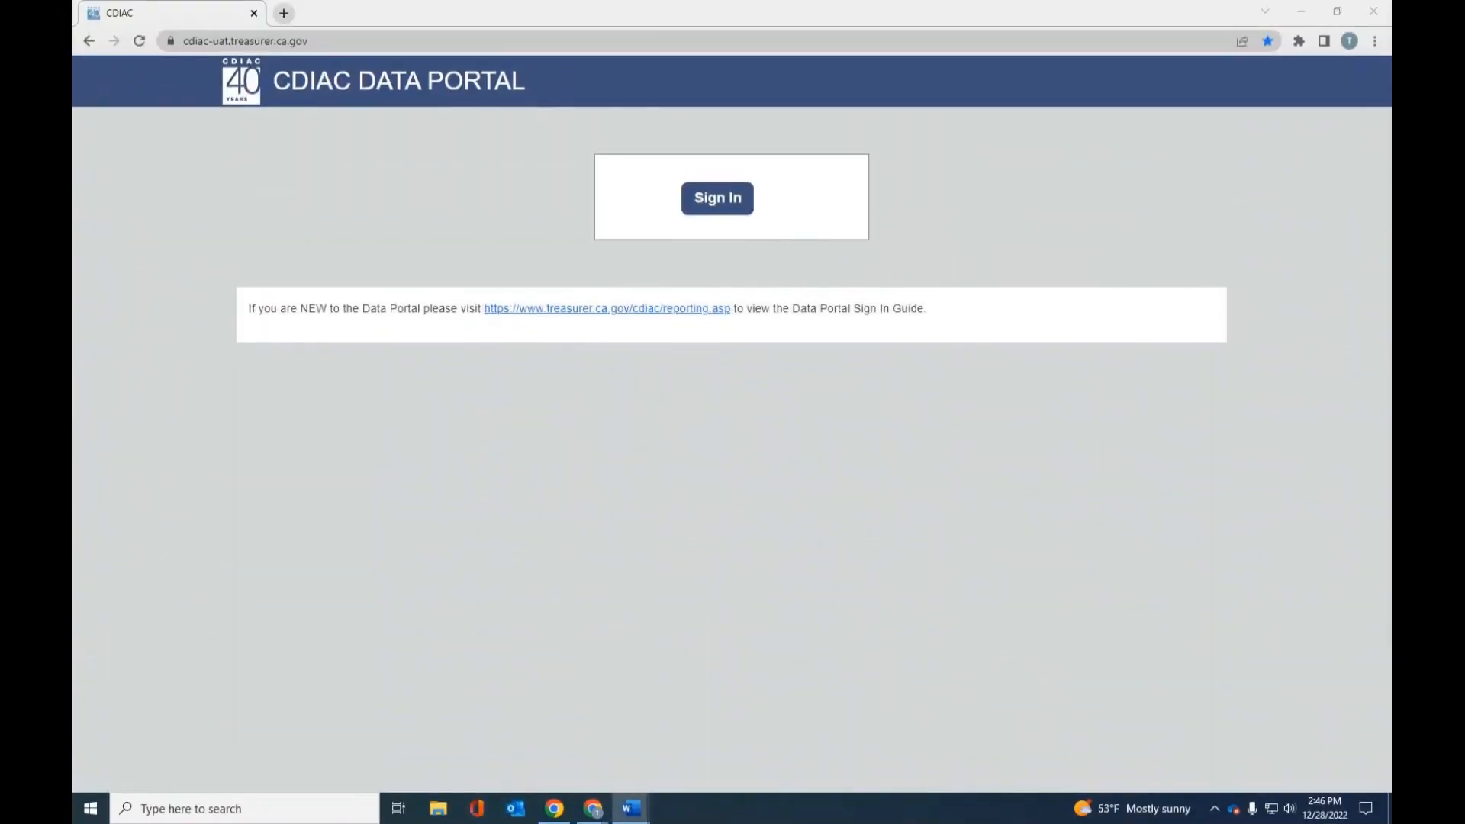
{"action": "left_click", "coordinate": [709, 201]}
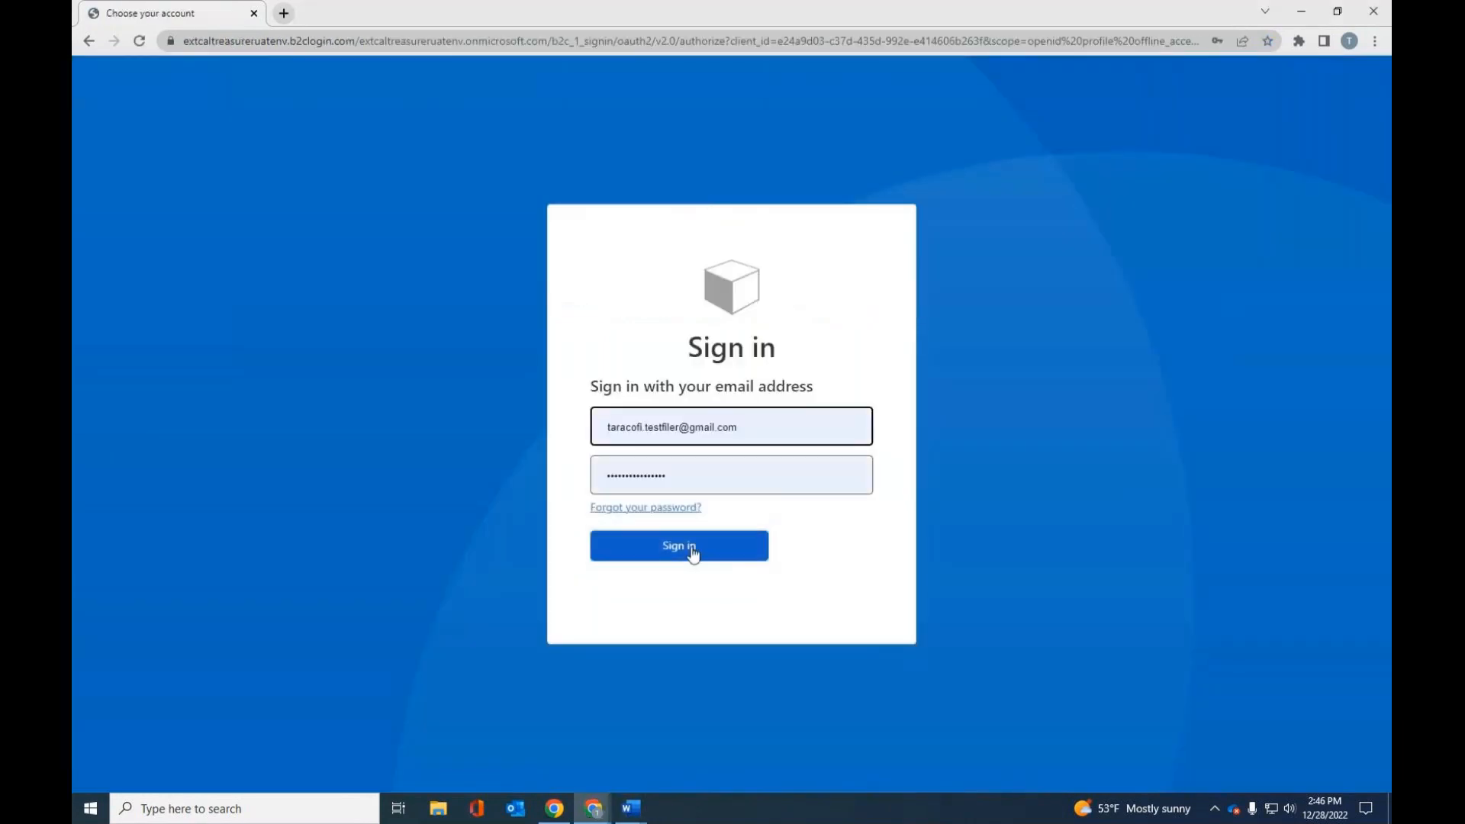
{"action": "left_click", "coordinate": [693, 553]}
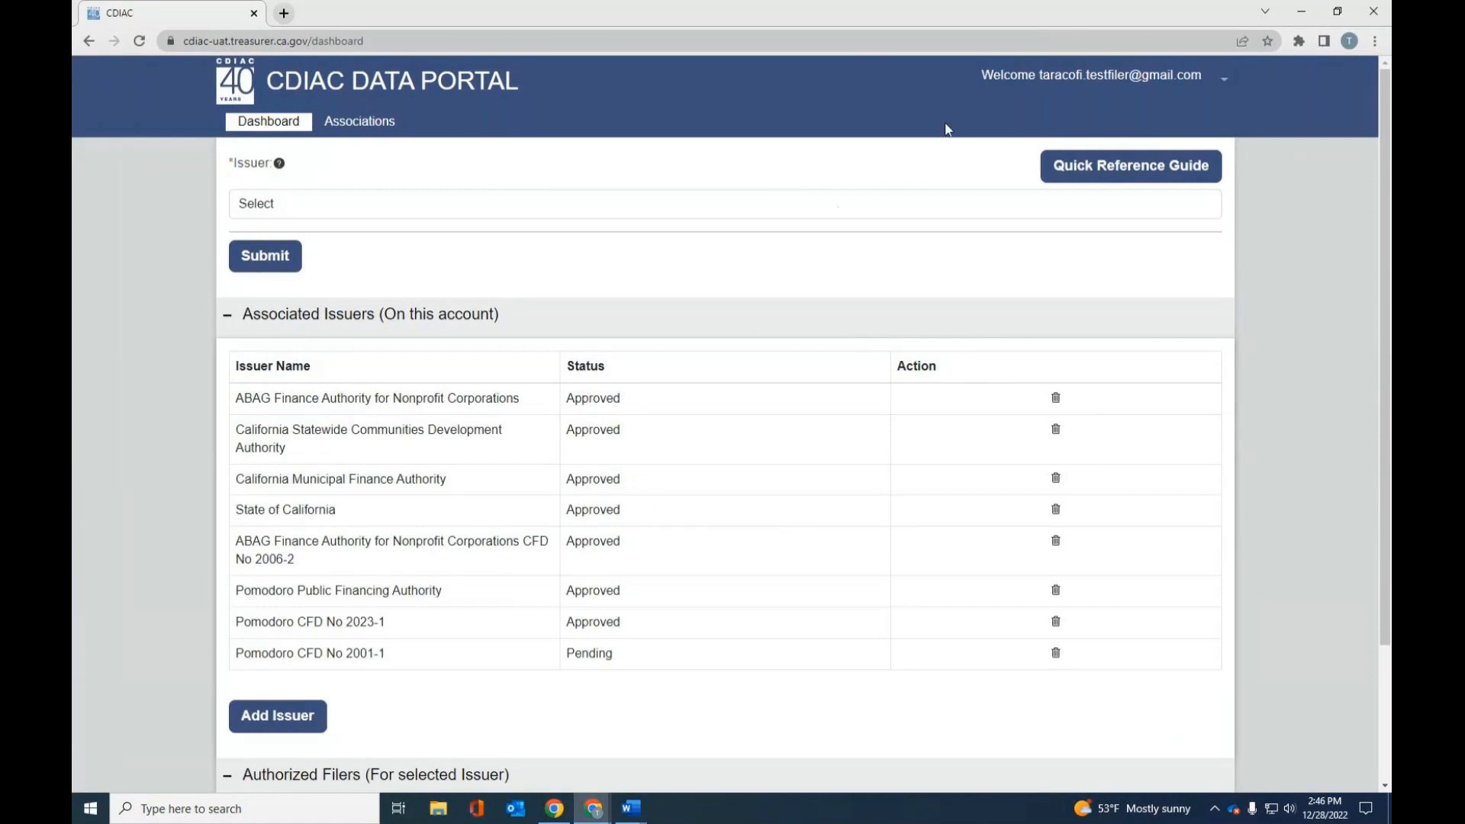
- Examine the dashboard's account options, the issuer choices, and the associated issuers and authorized filers sections
{"action": "left_click_drag", "start_coordinate": [1041, 77], "coordinate": [1200, 70]}
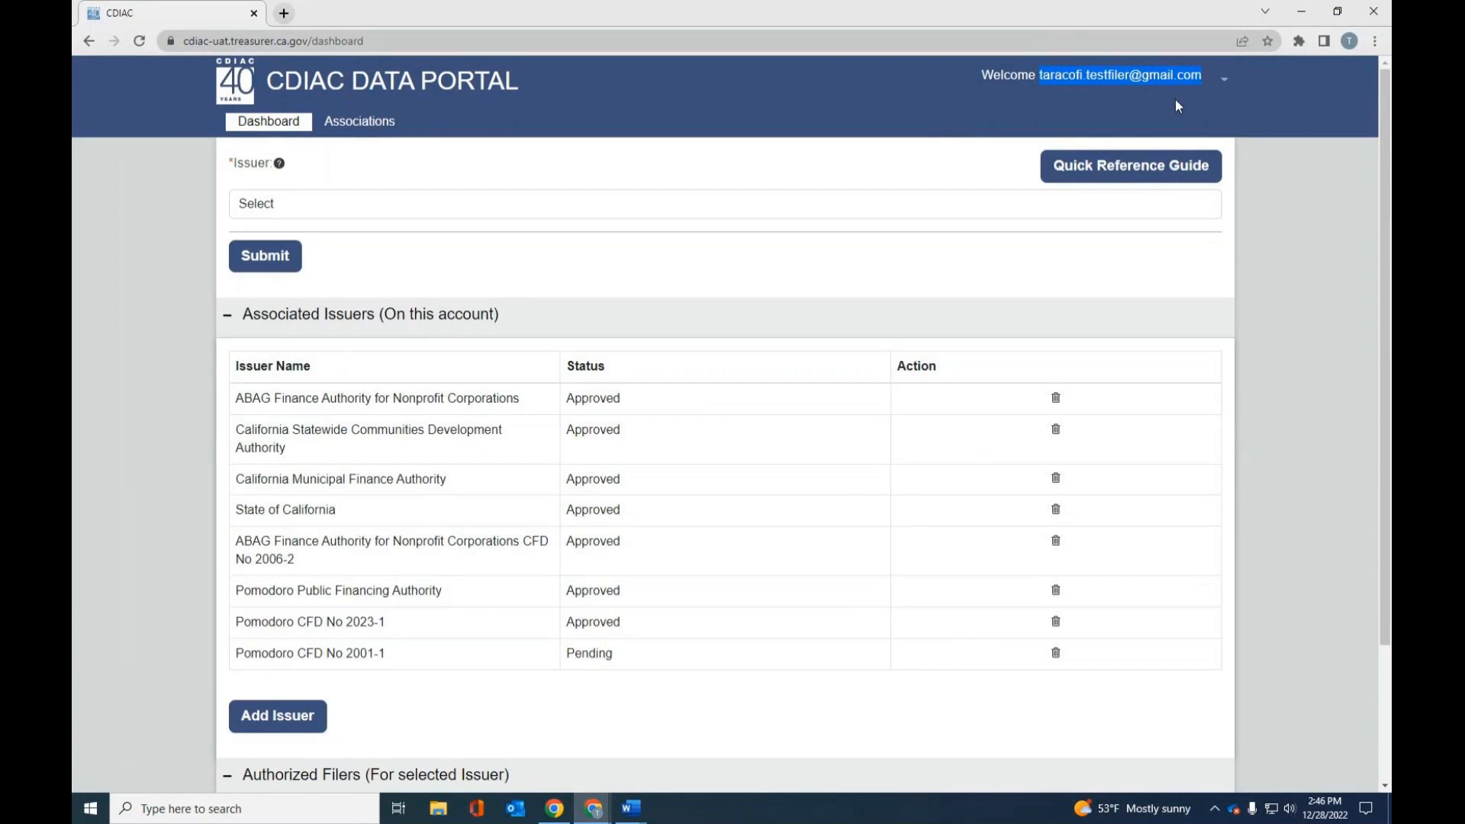
{"action": "left_click", "coordinate": [1224, 80]}
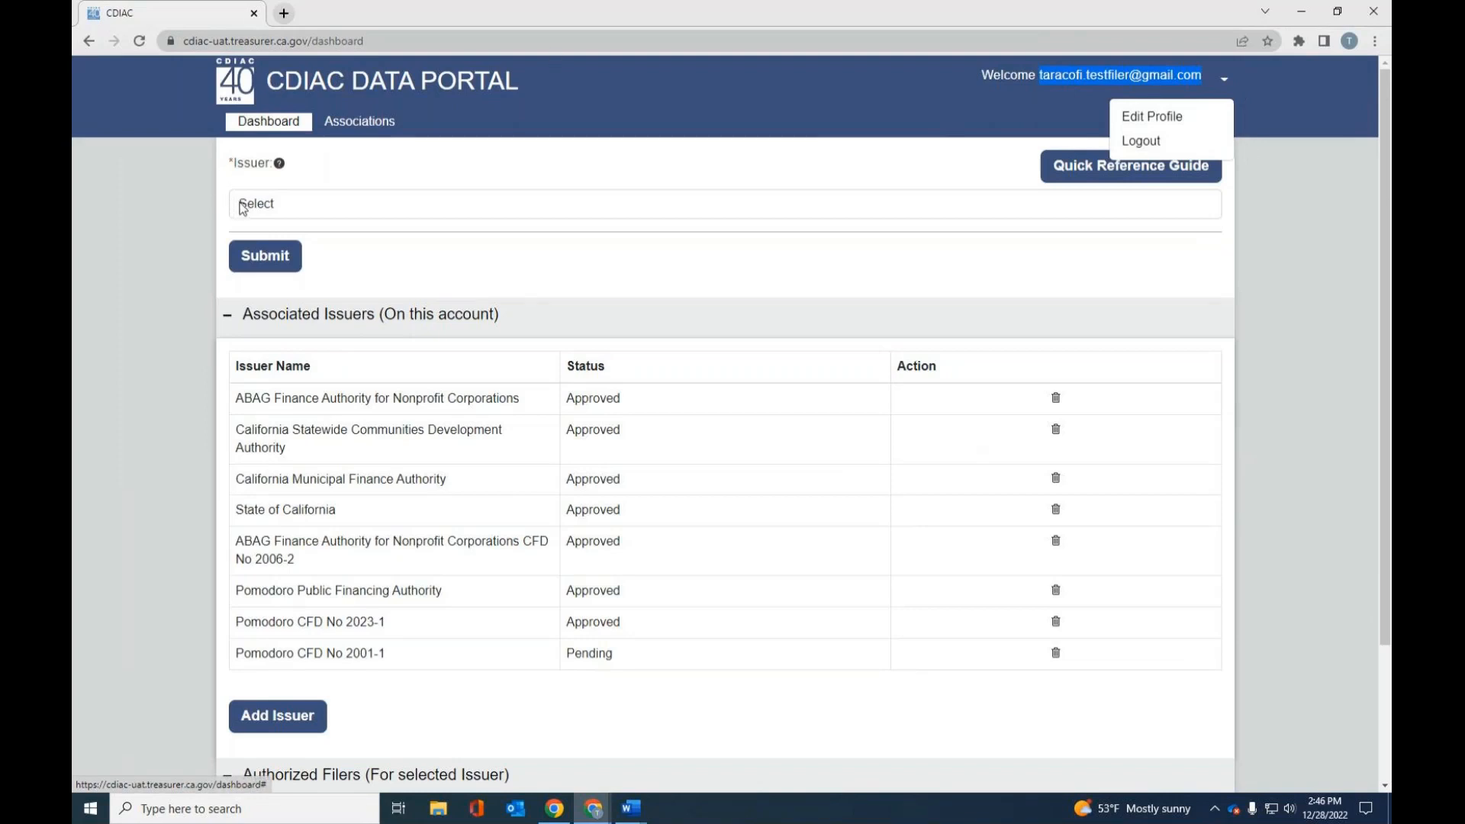
{"action": "left_click", "coordinate": [261, 214]}
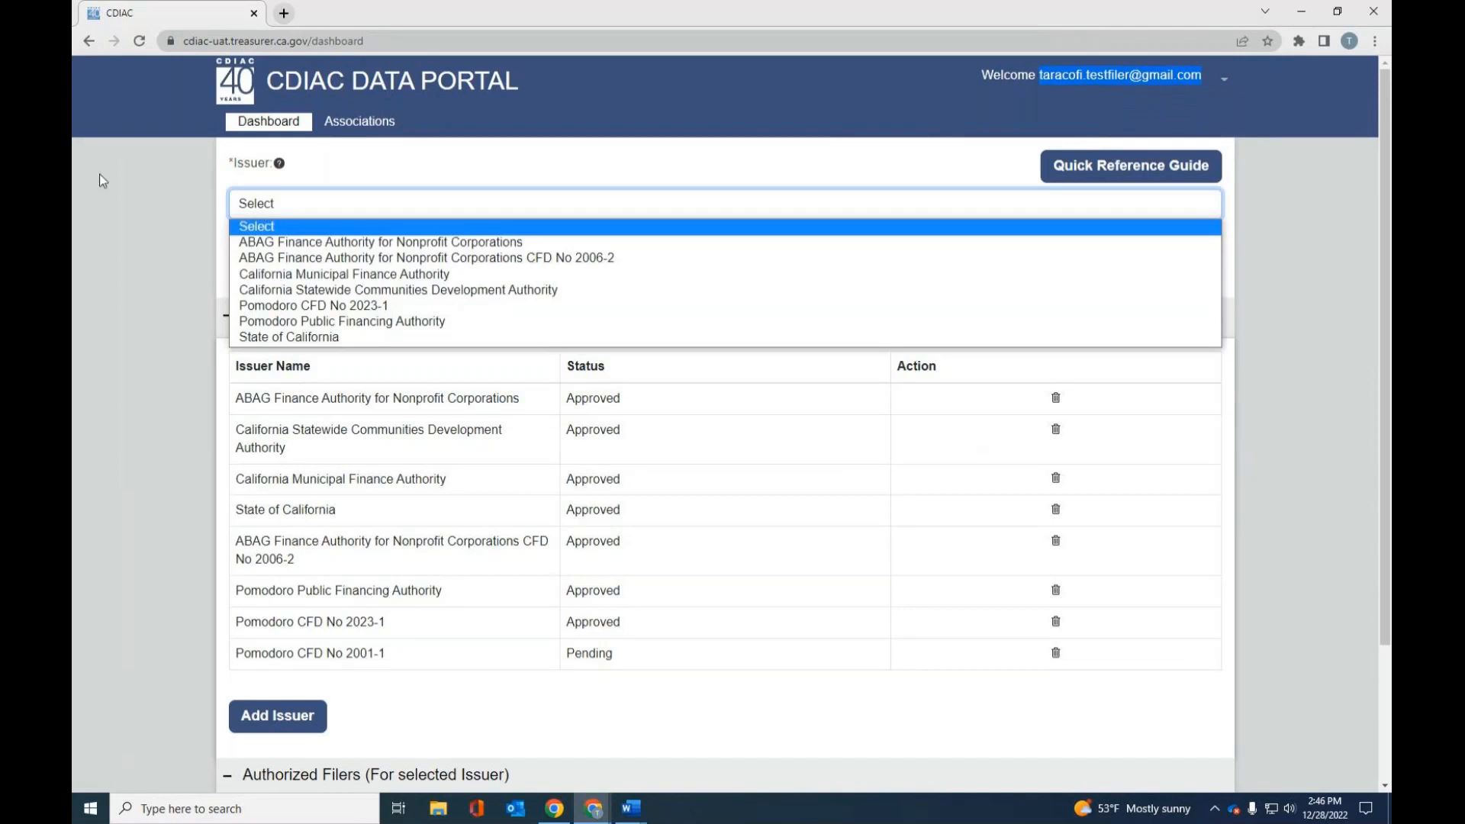
{"action": "left_click", "coordinate": [177, 241]}
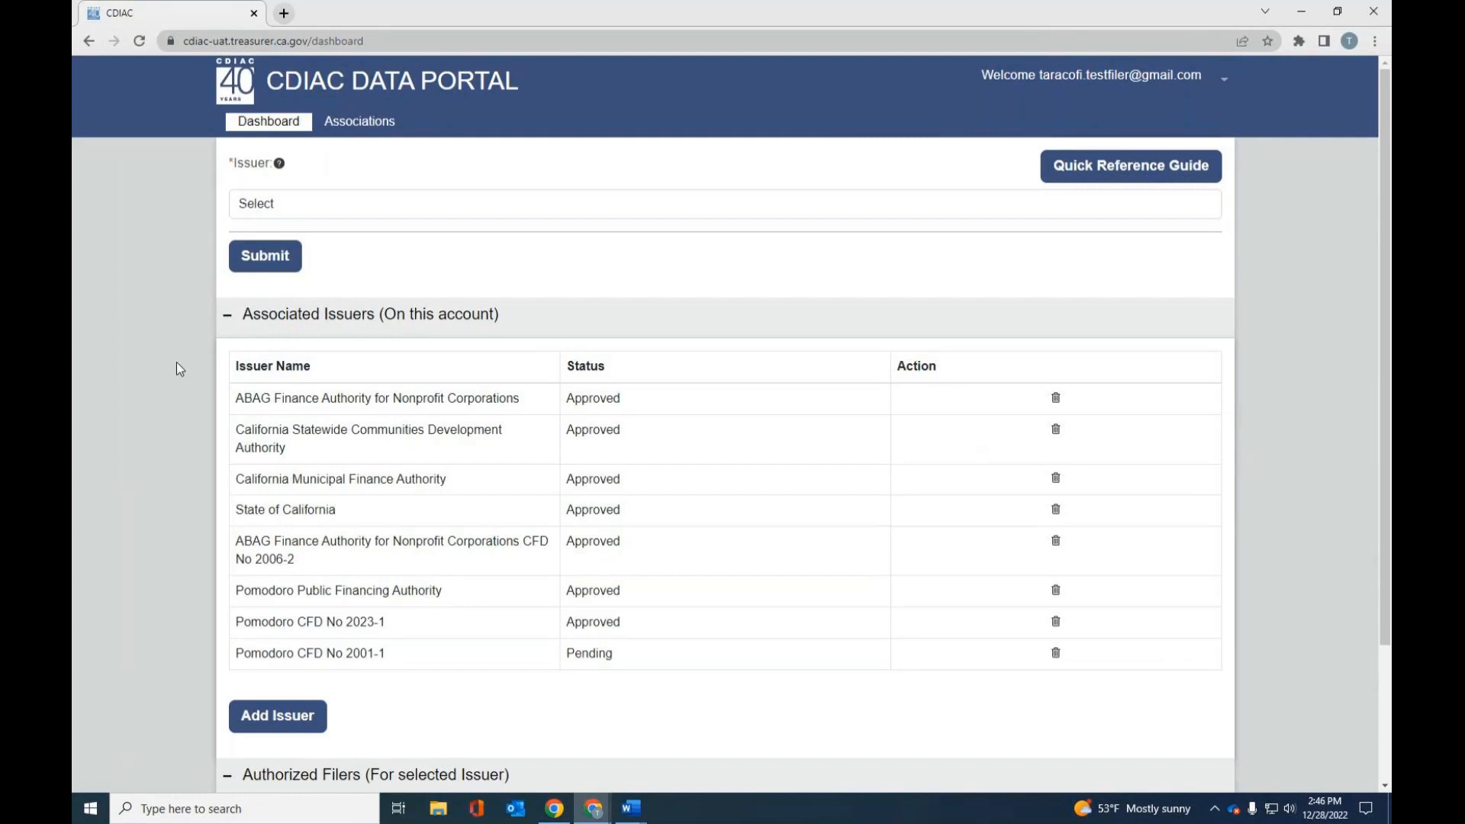
{"action": "scroll", "coordinate": [177, 361], "scroll_direction": "down", "scroll_amount": 2}
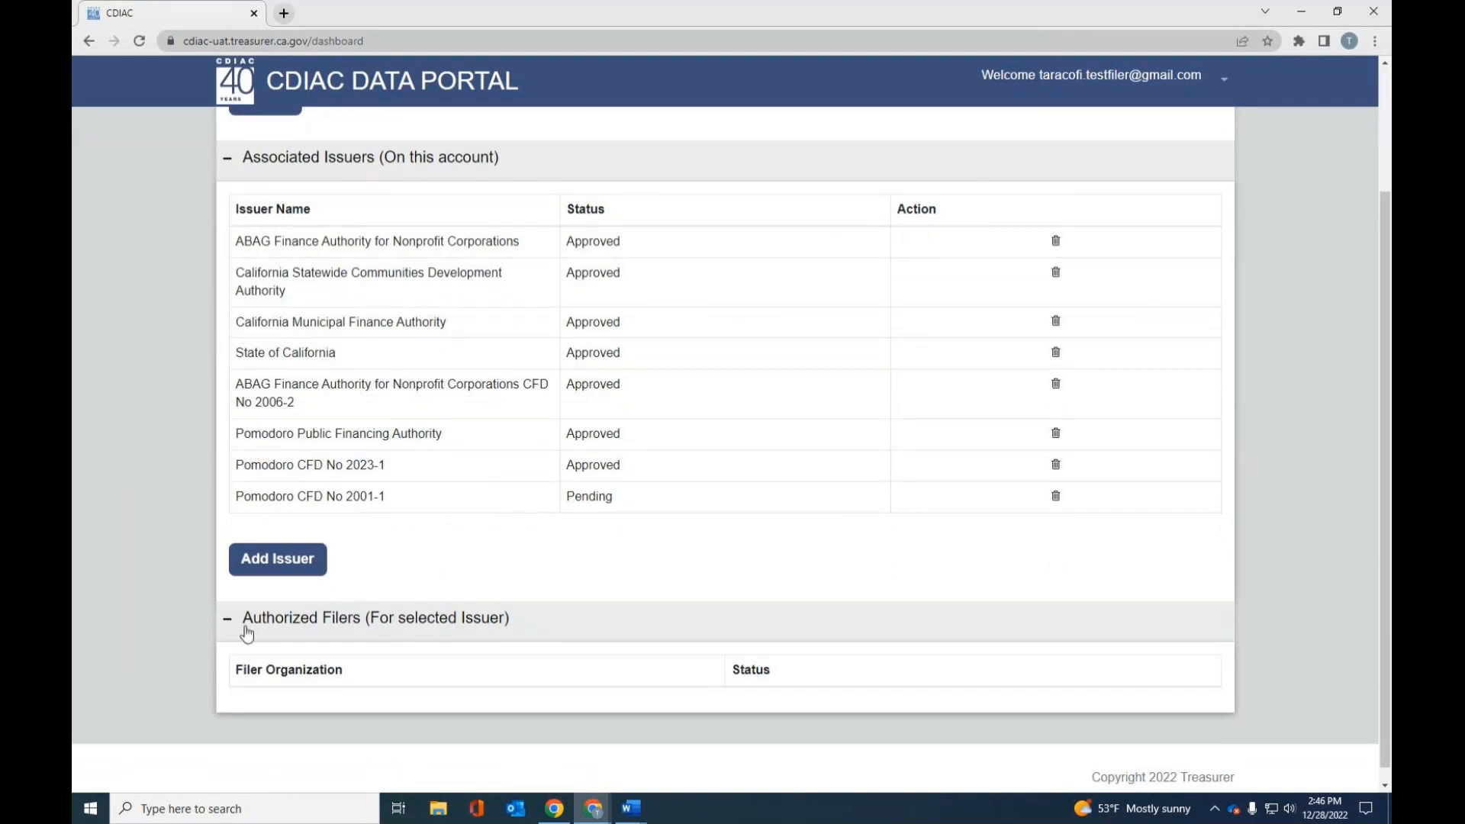
{"action": "scroll", "coordinate": [120, 356], "scroll_direction": "up", "scroll_amount": 2}
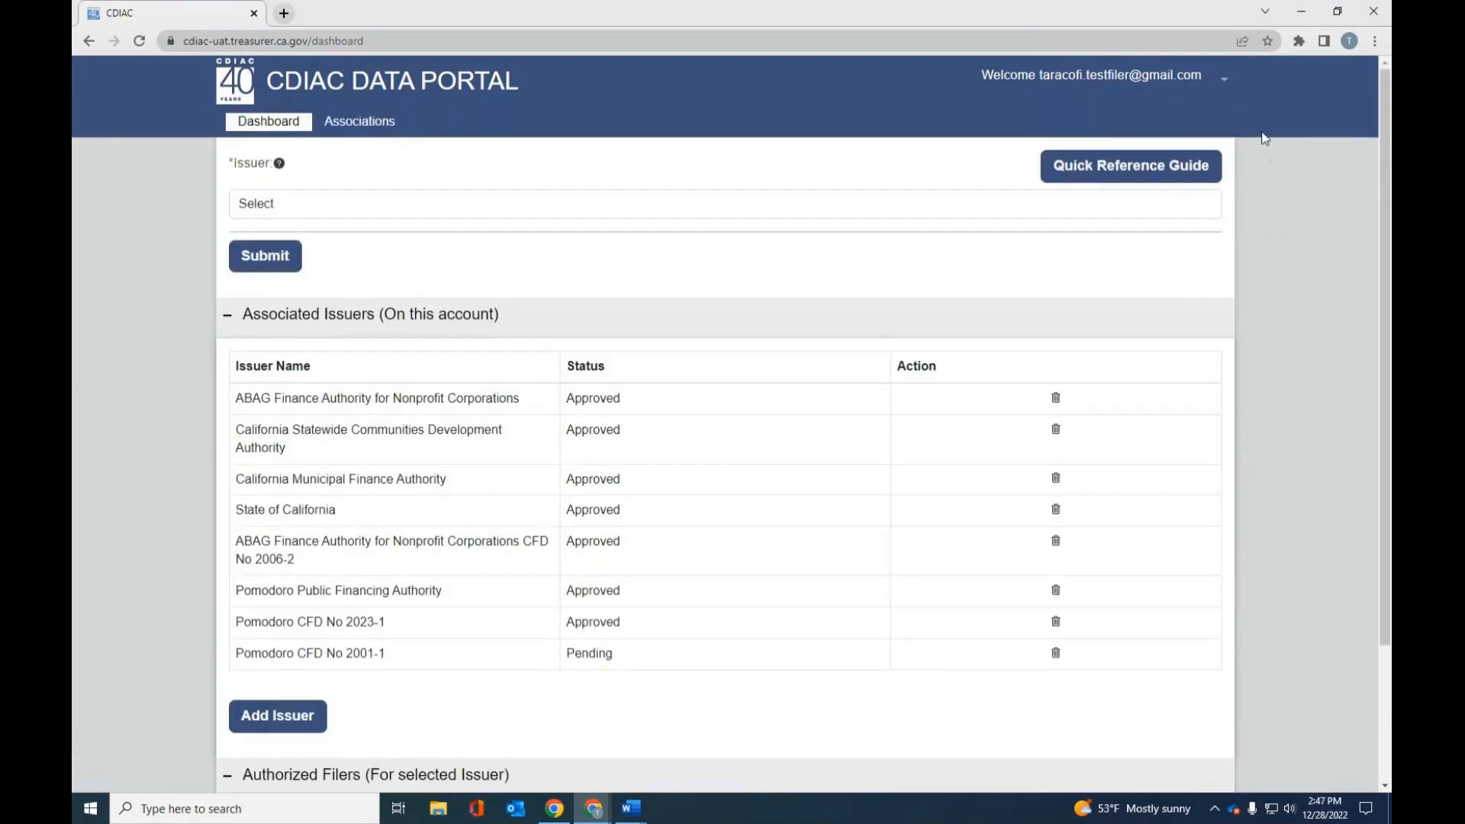
- Open the account's filer profile and sort its contacts by active status with active contacts first
{"action": "left_click", "coordinate": [1224, 83]}
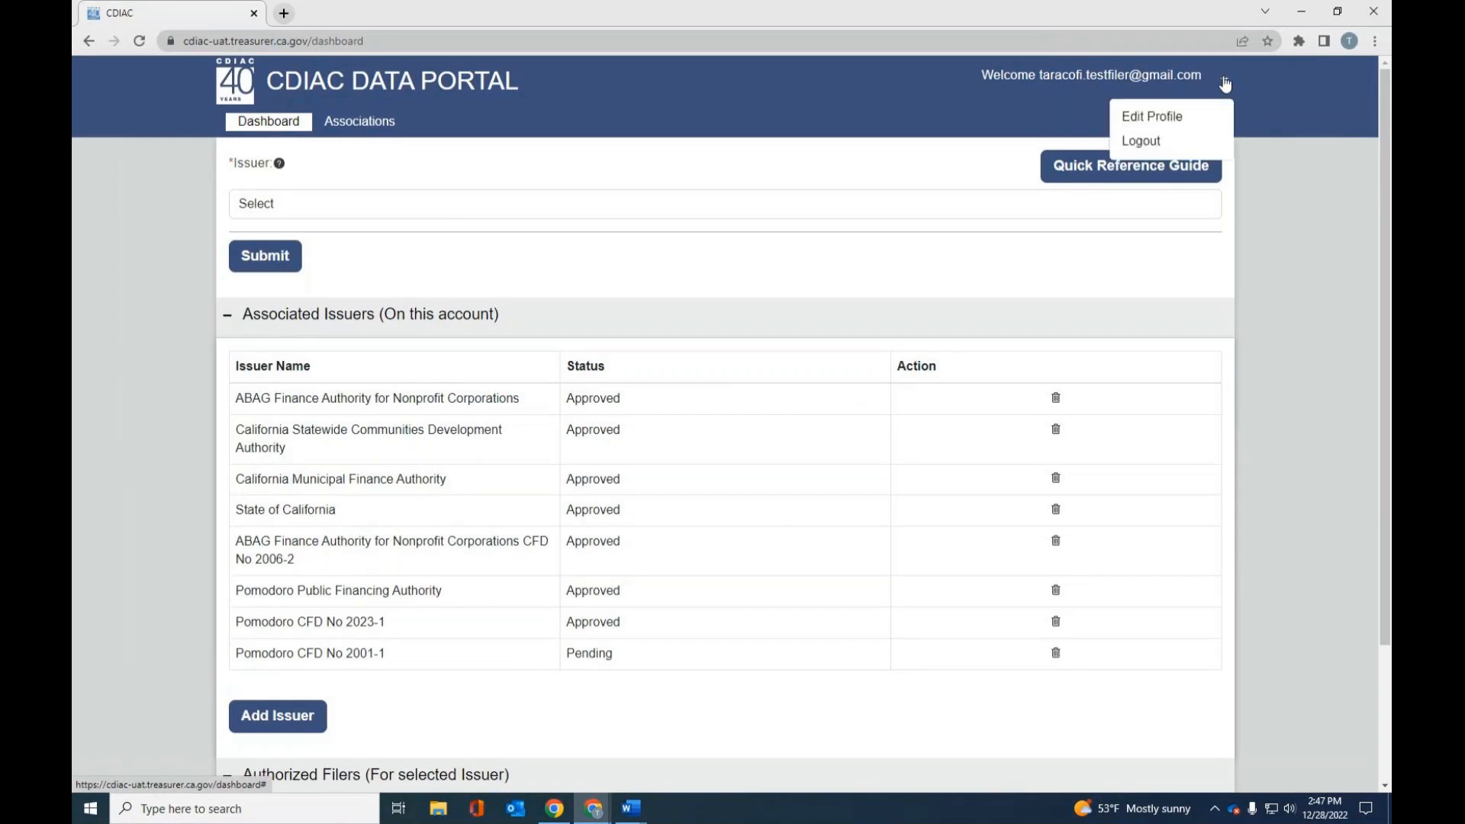
{"action": "left_click", "coordinate": [1182, 122]}
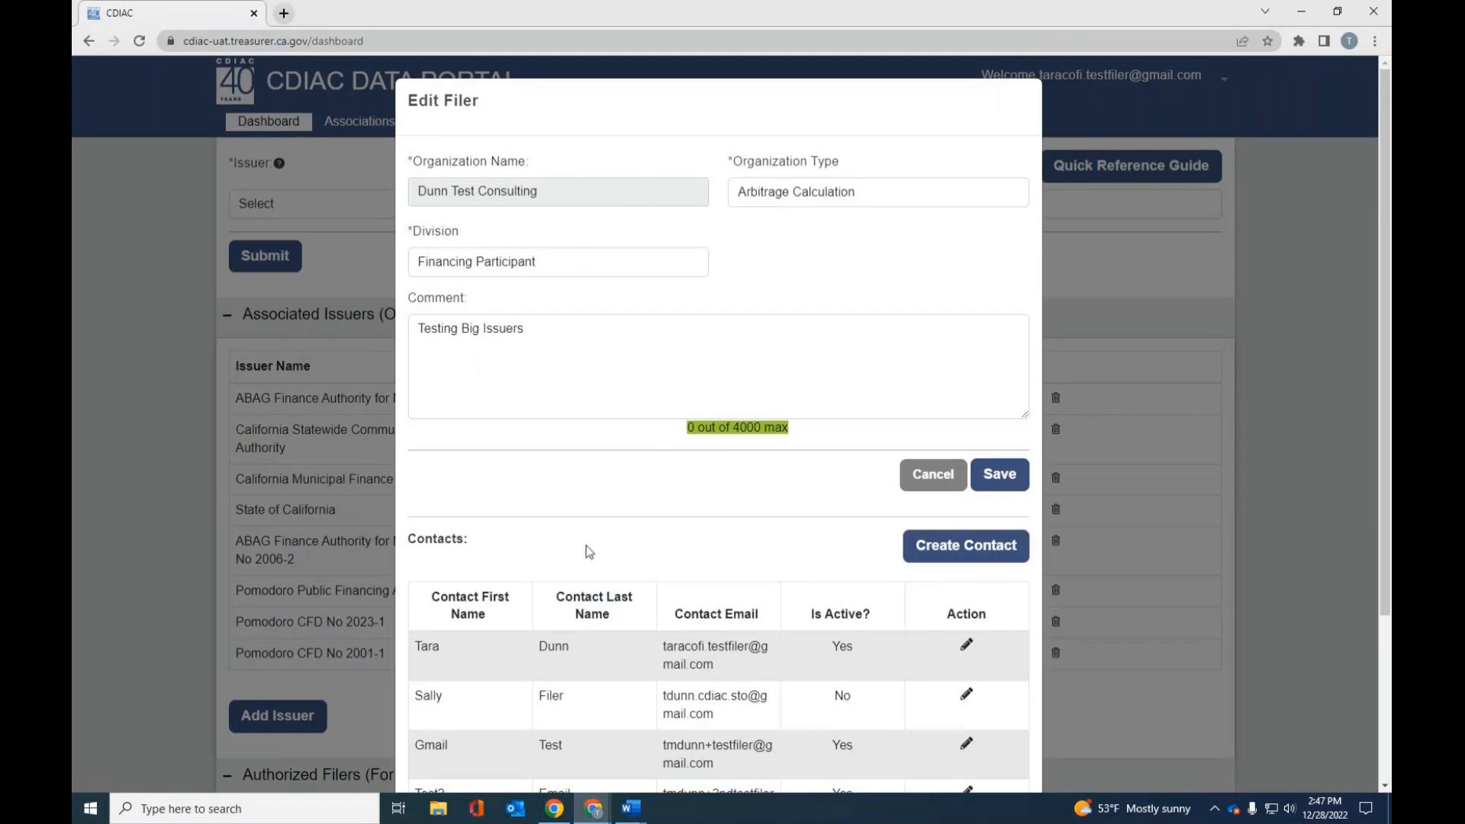
{"action": "scroll", "coordinate": [589, 551], "scroll_direction": "down", "scroll_amount": 1}
{"action": "scroll", "coordinate": [587, 552], "scroll_direction": "down", "scroll_amount": 1}
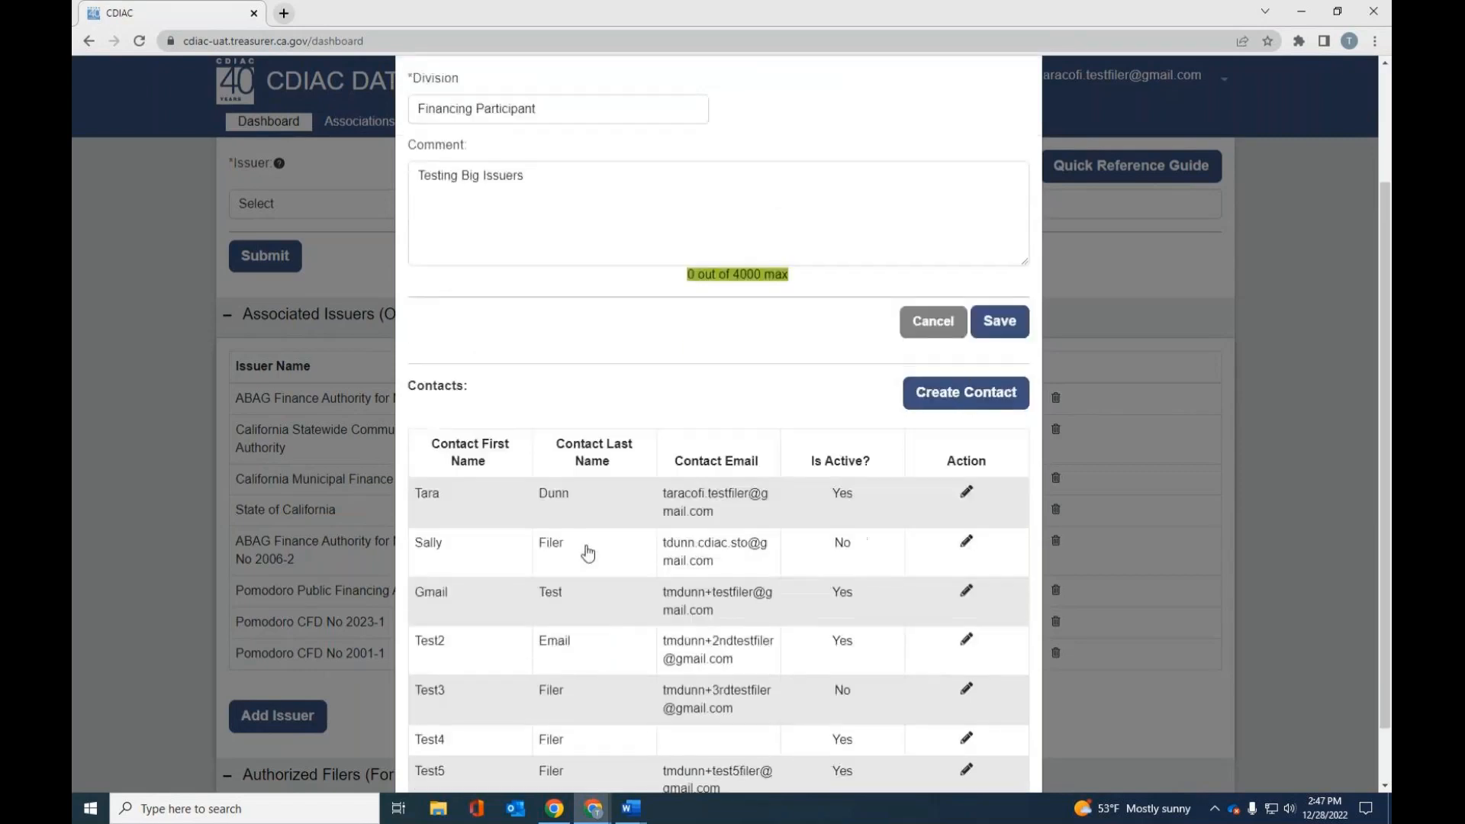
{"action": "scroll", "coordinate": [587, 552], "scroll_direction": "down", "scroll_amount": 1}
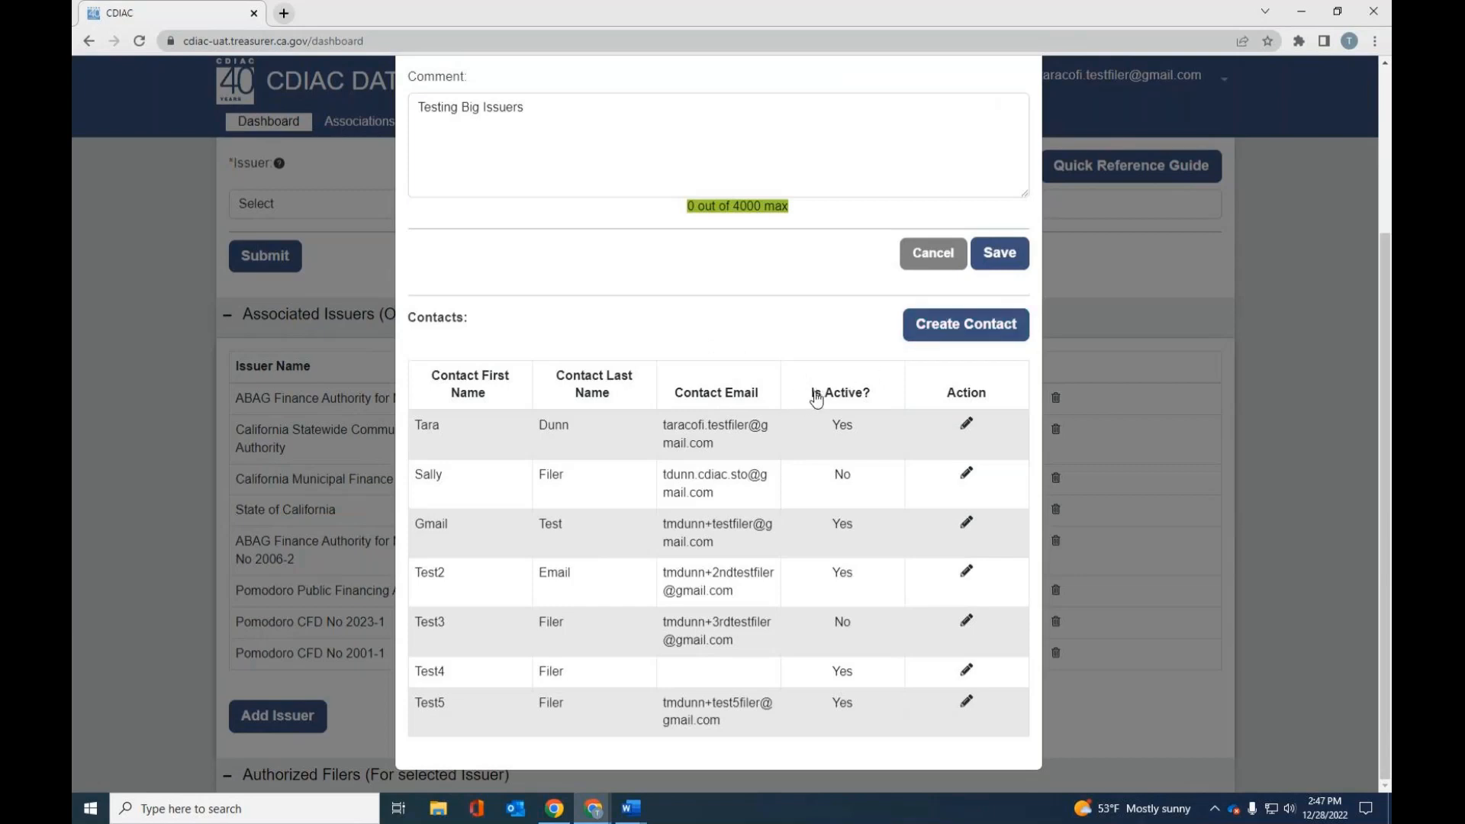
{"action": "left_click_drag", "start_coordinate": [815, 396], "coordinate": [870, 397]}
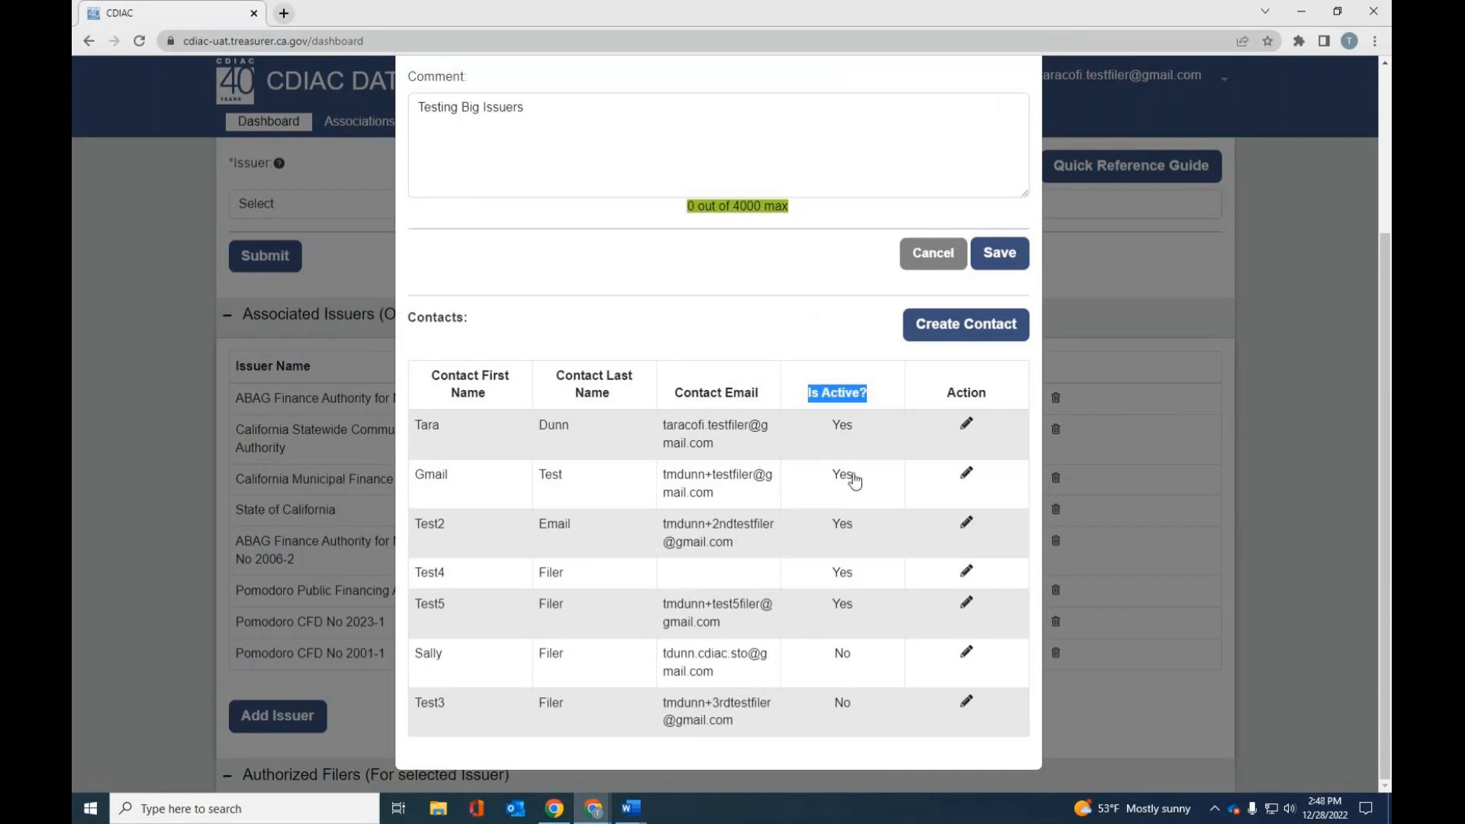
- Review the details of the third contact in the filer profile and close them without updating
{"action": "left_click", "coordinate": [966, 525]}
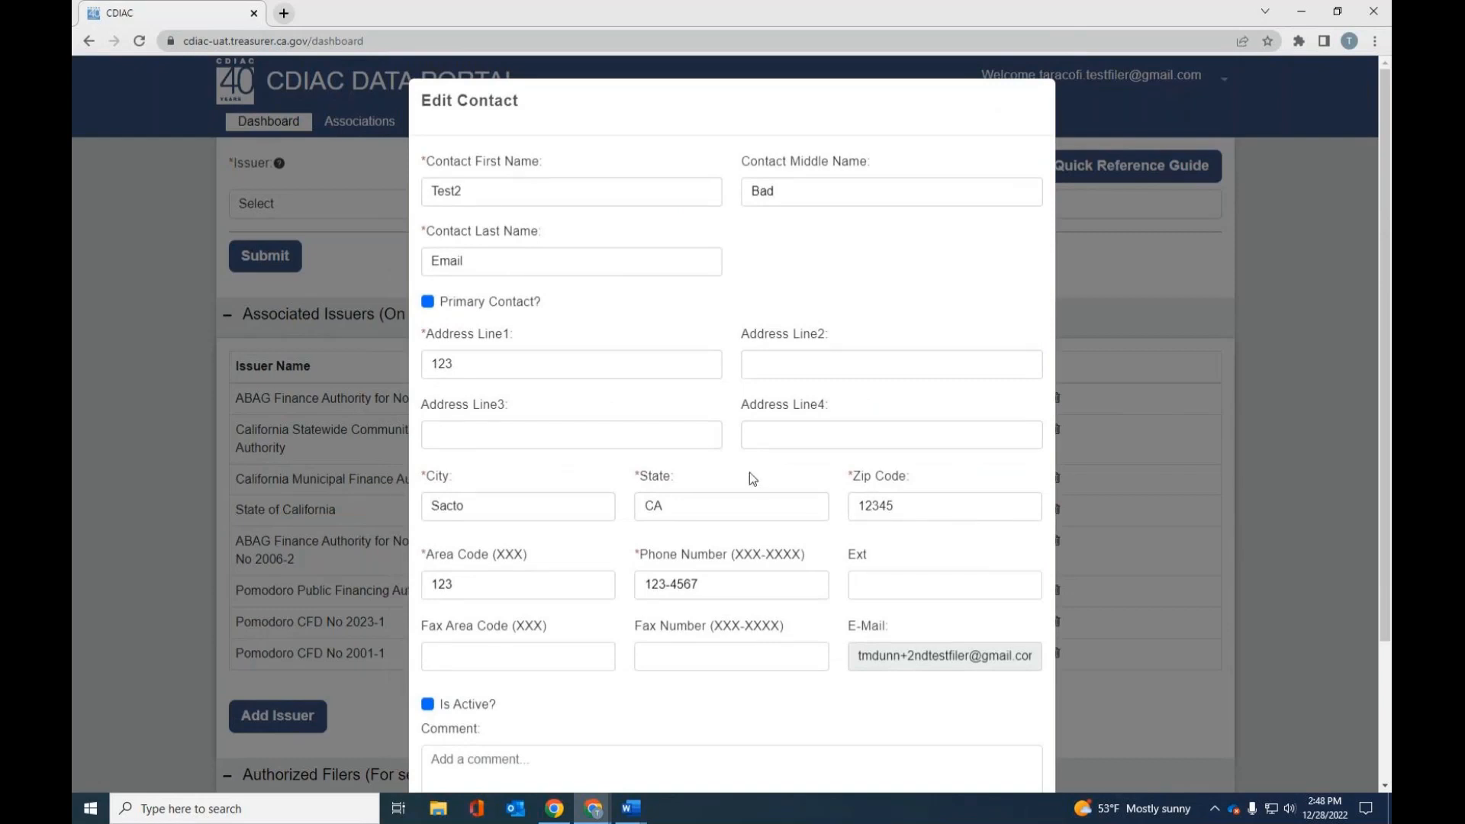
{"action": "scroll", "coordinate": [749, 473], "scroll_direction": "down", "scroll_amount": 3}
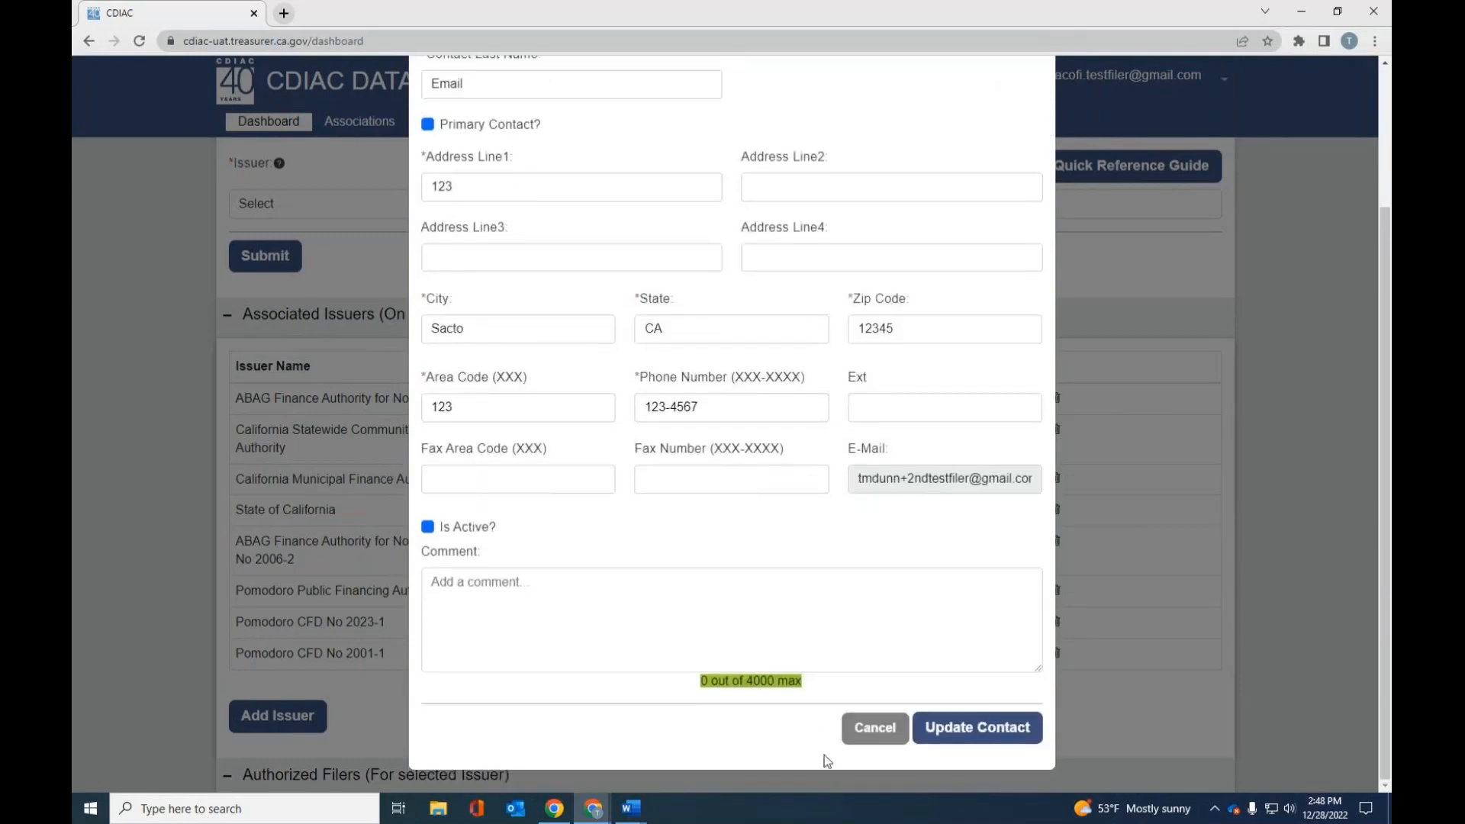
{"action": "left_click", "coordinate": [862, 728]}
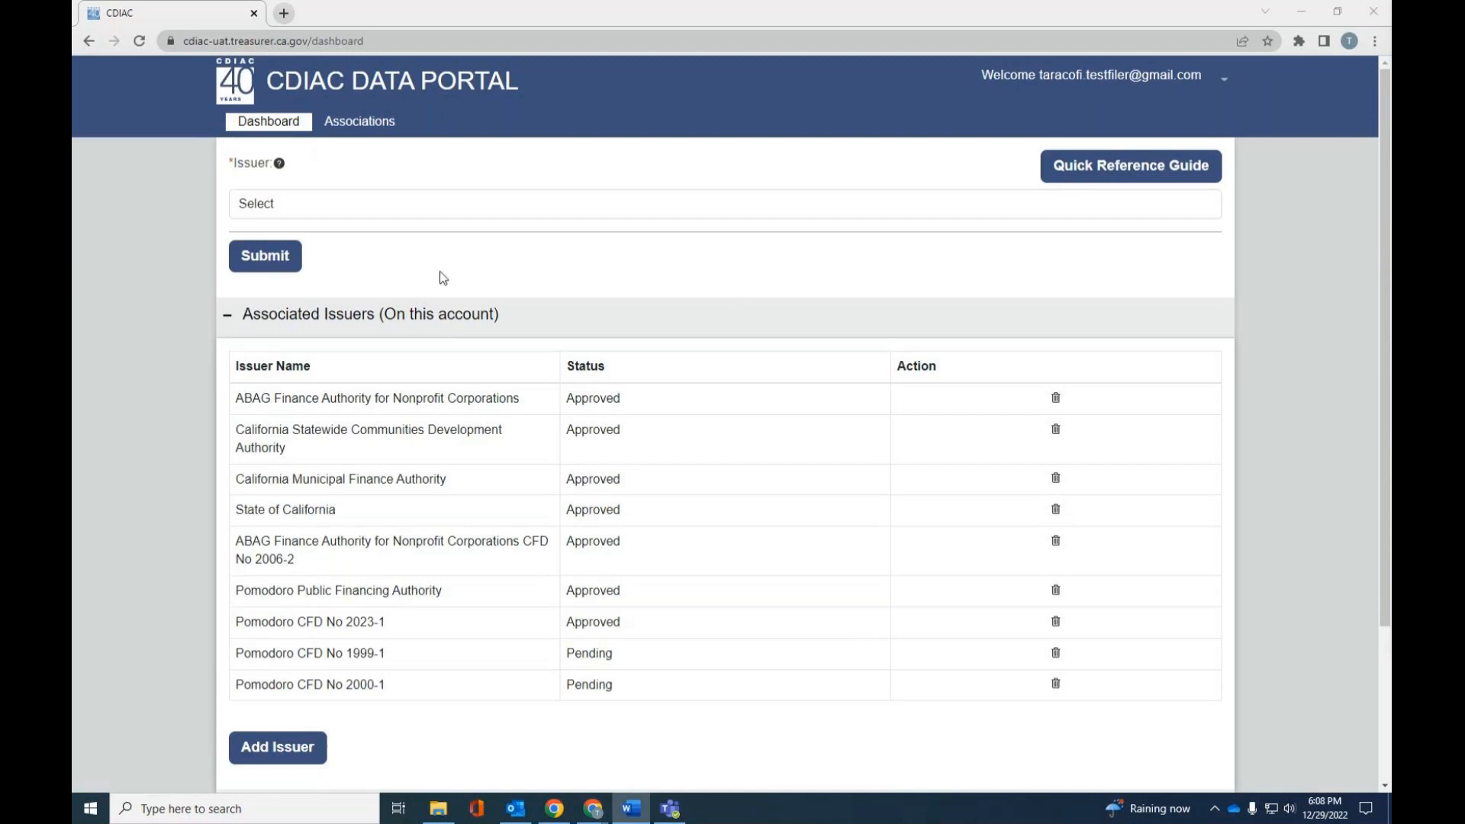
- Compare the selectable issuers with the approved entries among the account's associated issuers
{"action": "left_click", "coordinate": [242, 208]}
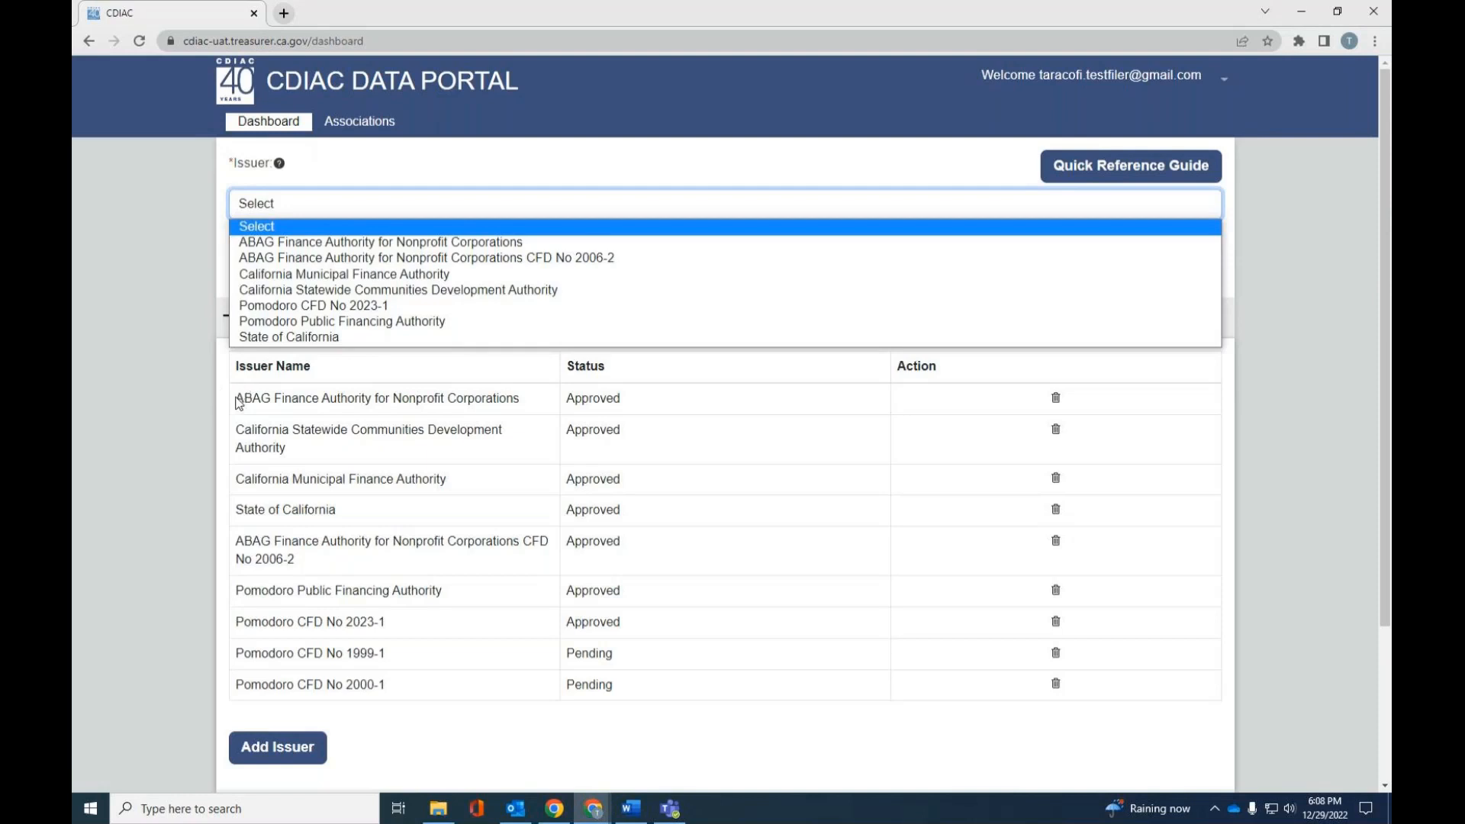
{"action": "left_click_drag", "start_coordinate": [235, 398], "coordinate": [633, 640]}
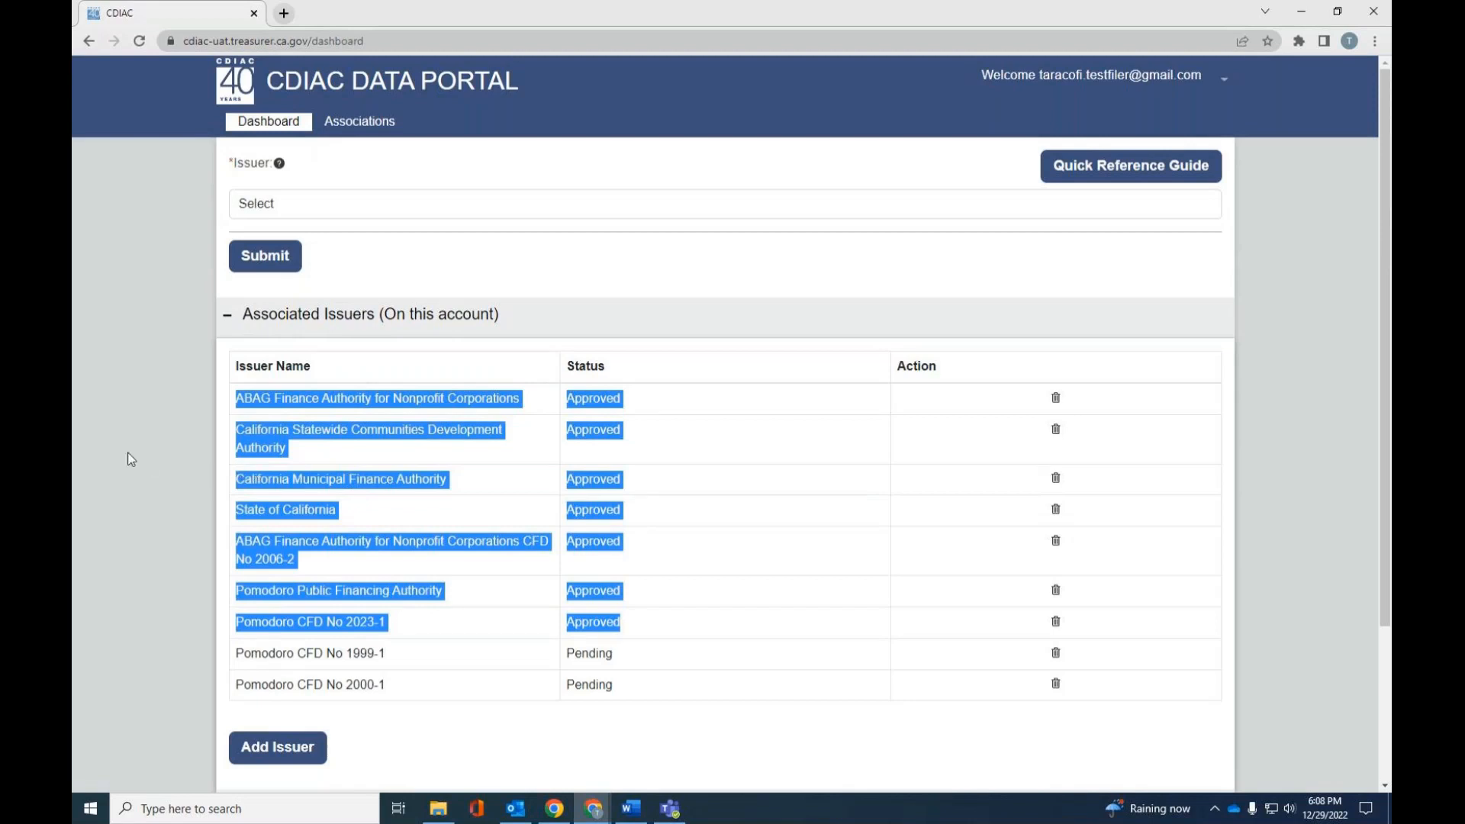
{"action": "left_click", "coordinate": [145, 386]}
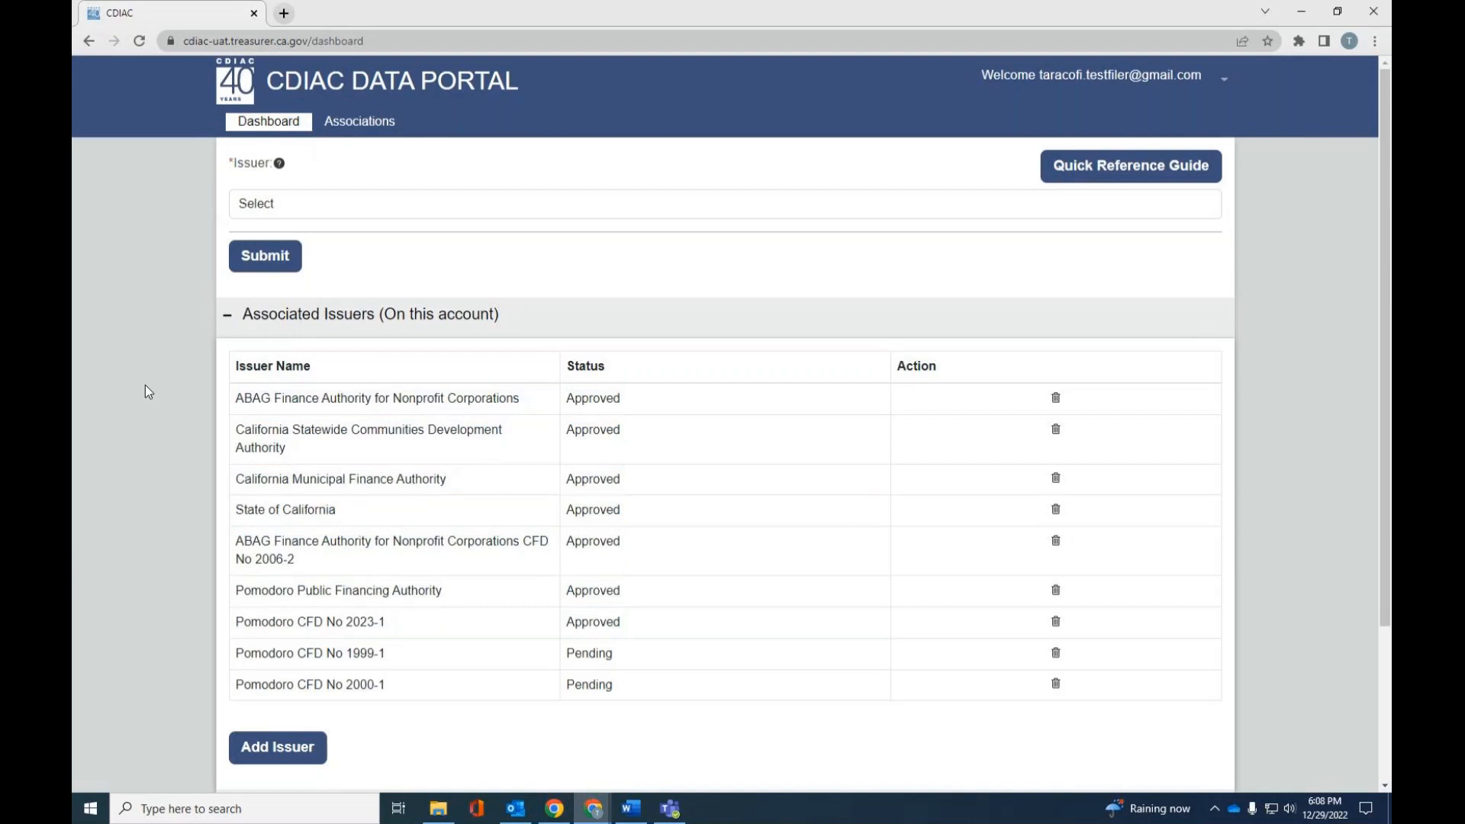
- Add Pomodoro CFD No 2022-1 to the account's associated issuers and save it
{"action": "scroll", "coordinate": [145, 386], "scroll_direction": "down", "scroll_amount": 2}
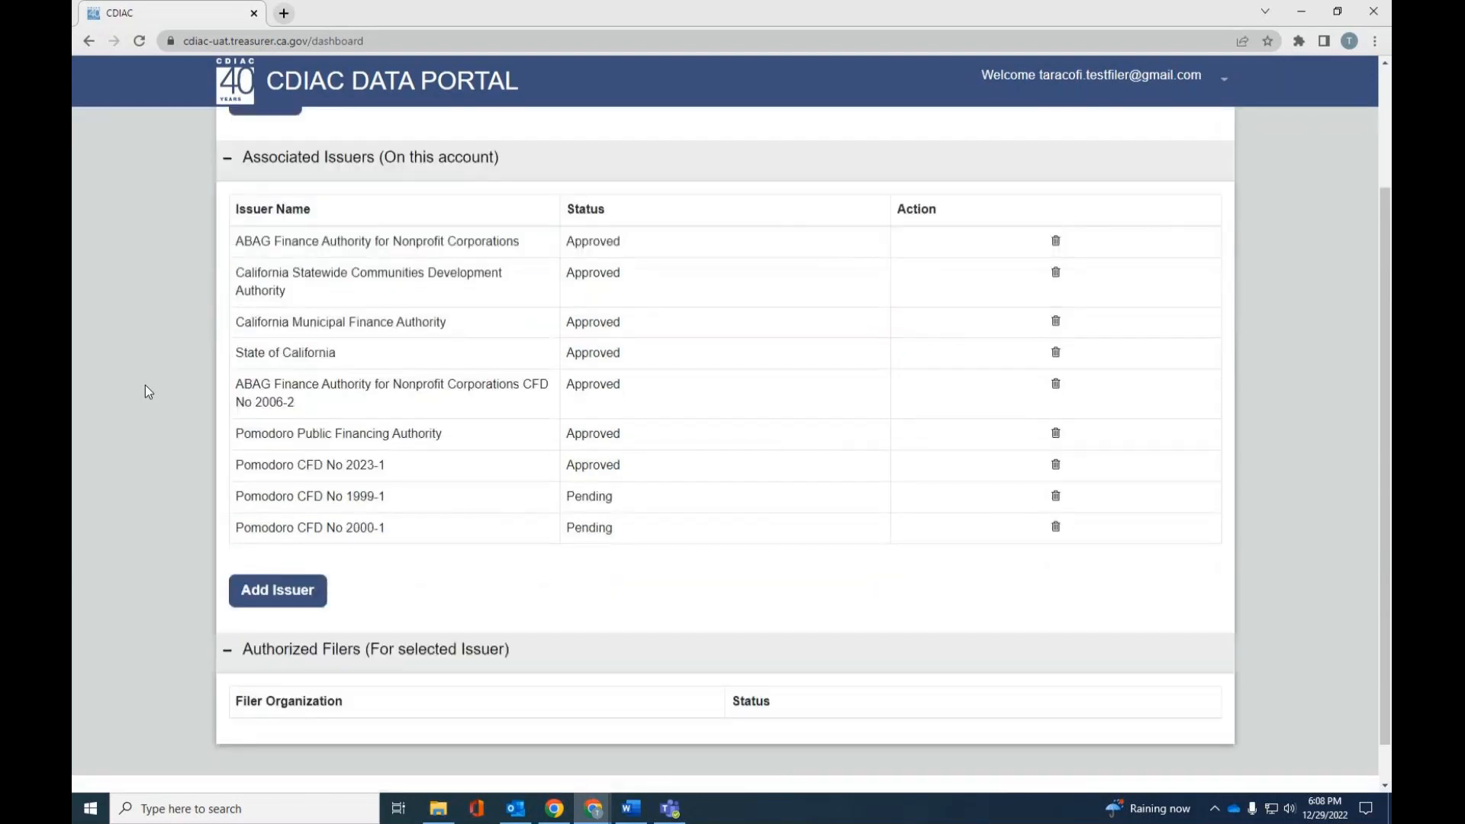
{"action": "scroll", "coordinate": [147, 392], "scroll_direction": "down", "scroll_amount": 1}
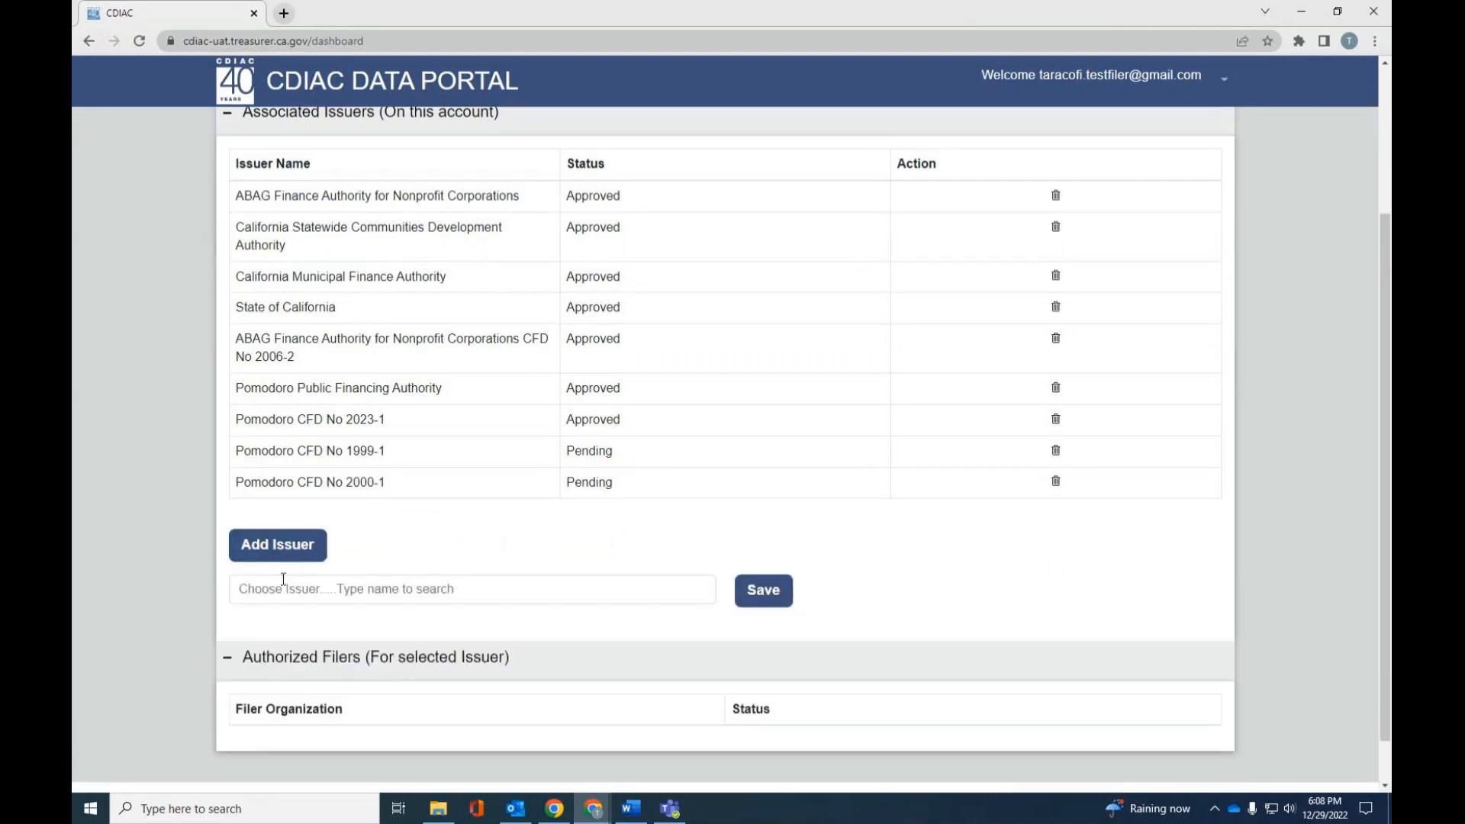
{"action": "left_click", "coordinate": [300, 594]}
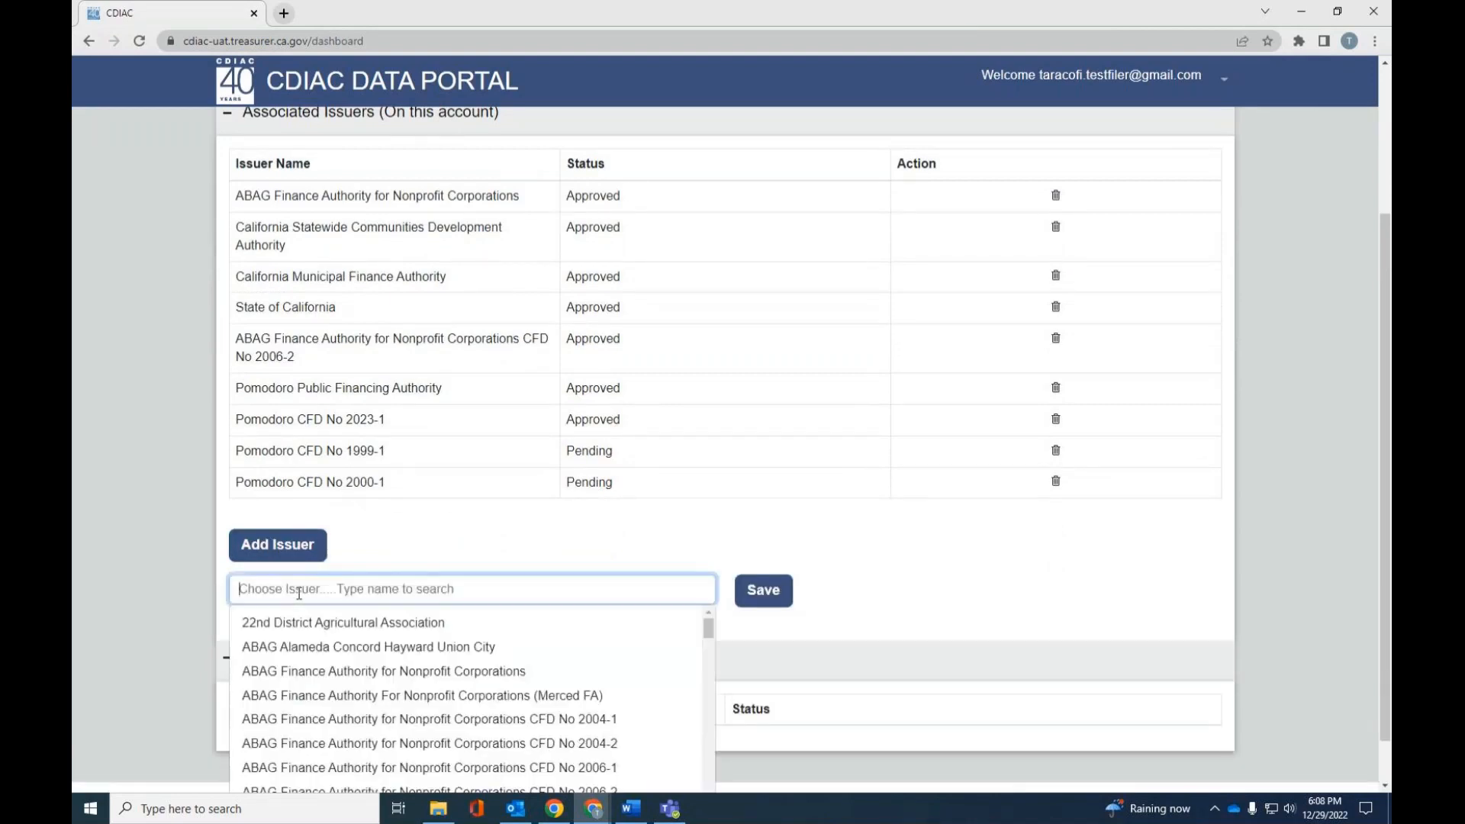
{"action": "type", "text": "Pom"}
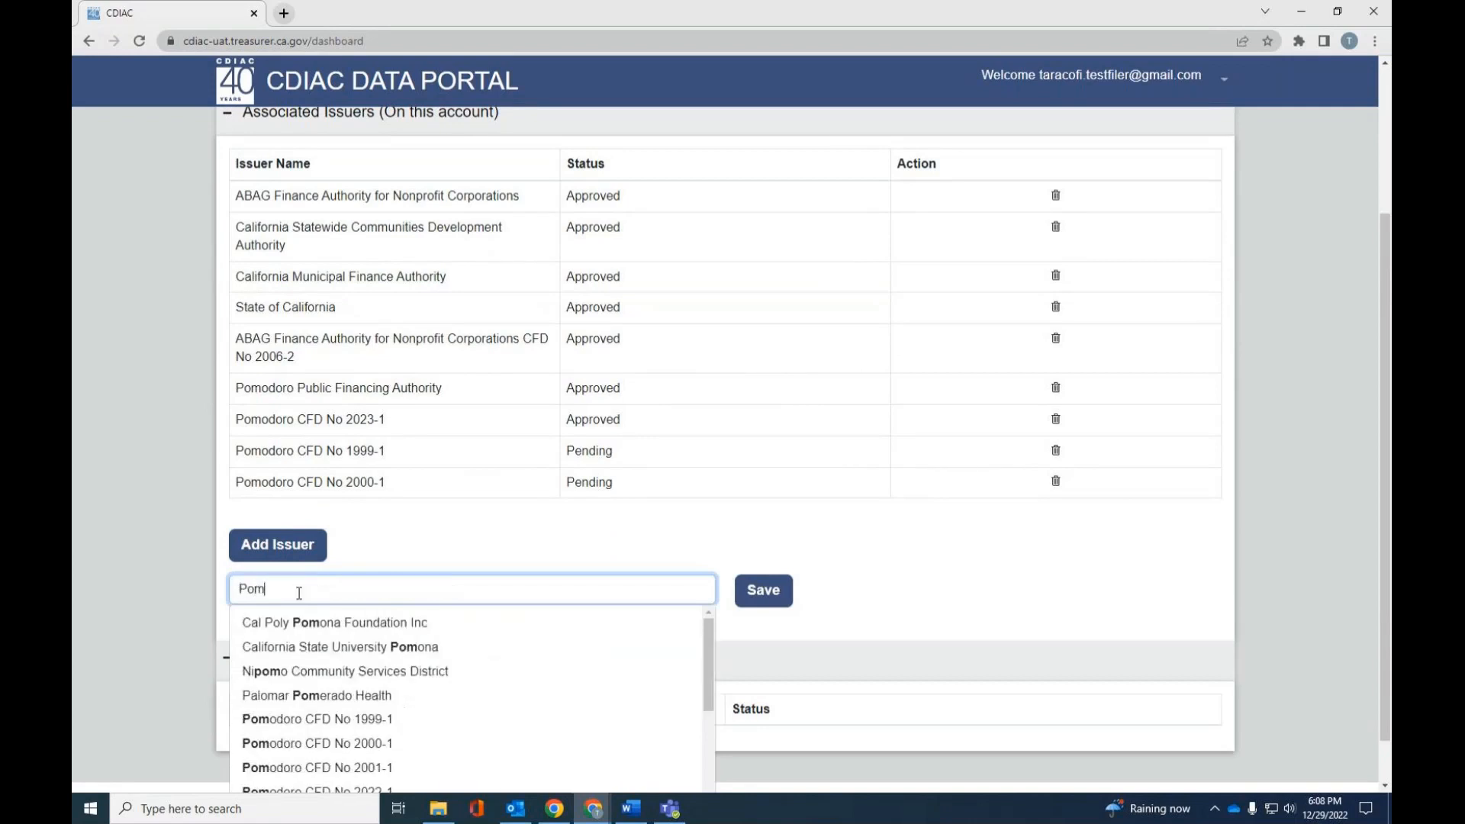
{"action": "type", "text": "odoro"}
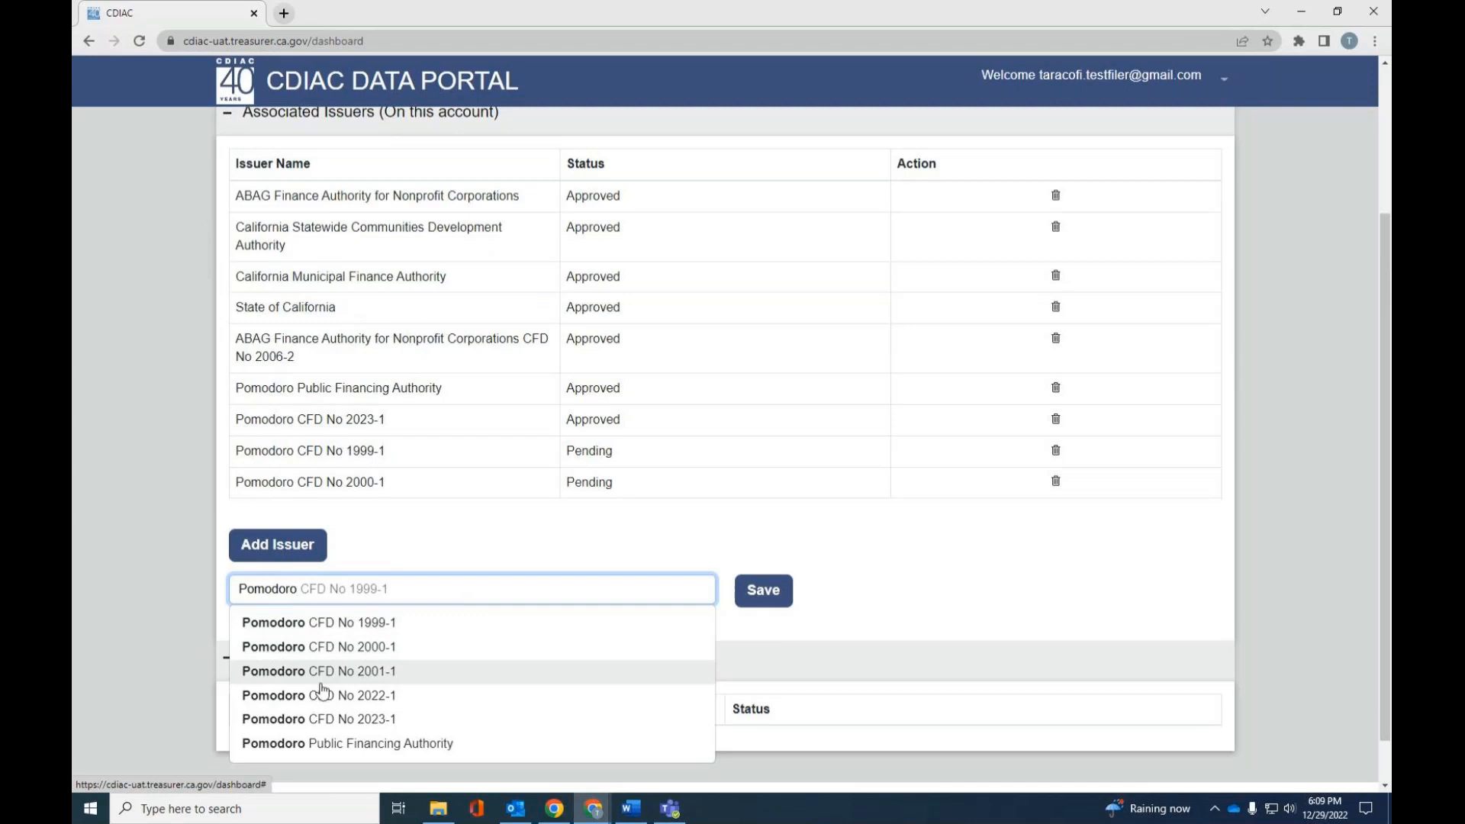
{"action": "scroll", "coordinate": [322, 691], "scroll_direction": "down", "scroll_amount": 1}
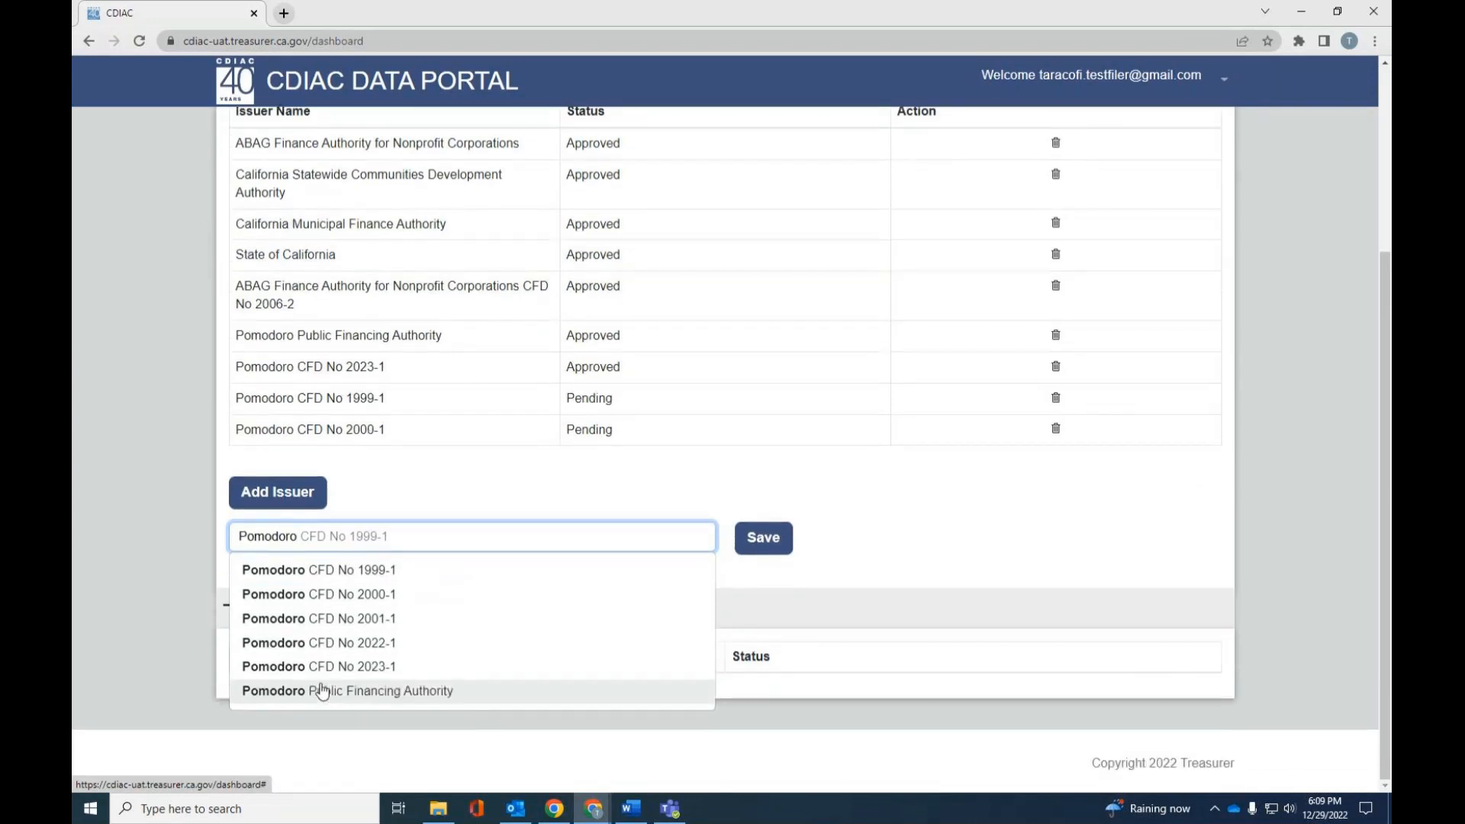
{"action": "left_click", "coordinate": [342, 644]}
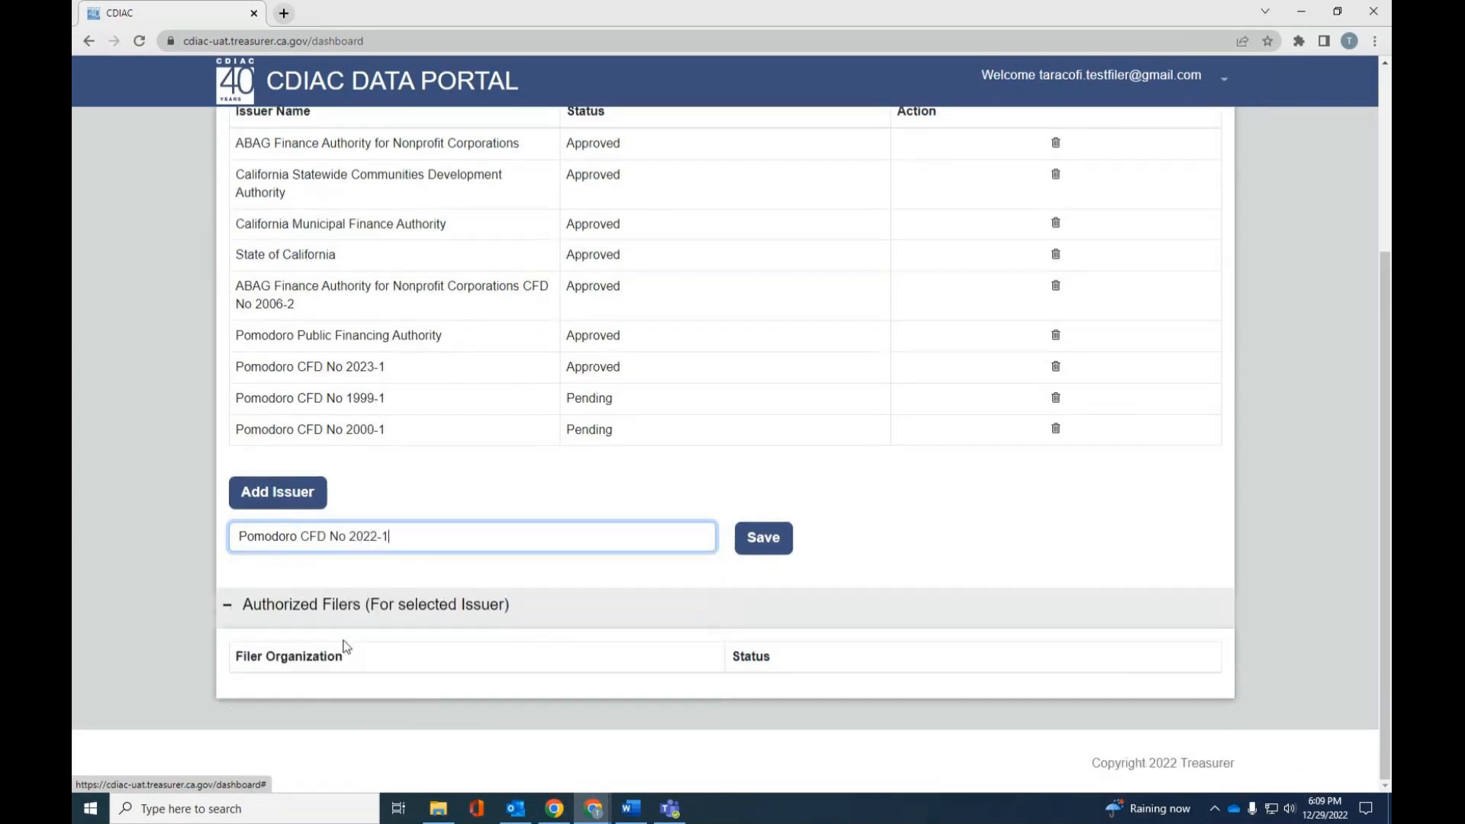
{"action": "left_click", "coordinate": [761, 544]}
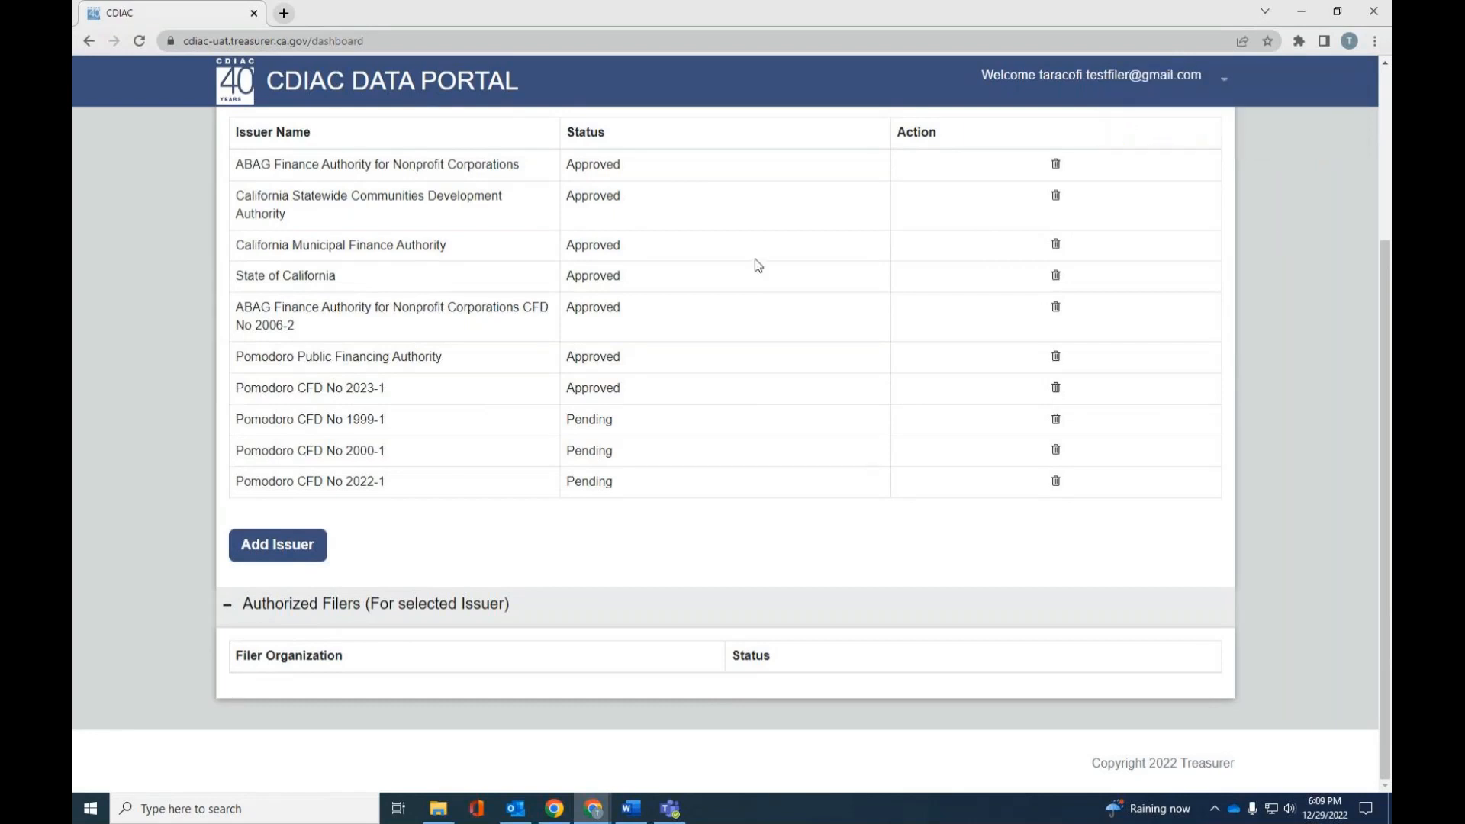
- Check the status of Pomodoro CFD No 2022-1 and view the deletion prompt for Pomodoro CFD No 1999-1 without deleting it
{"action": "left_click_drag", "start_coordinate": [568, 484], "coordinate": [628, 487]}
{"action": "left_click", "coordinate": [646, 519]}
{"action": "left_click", "coordinate": [1056, 421]}
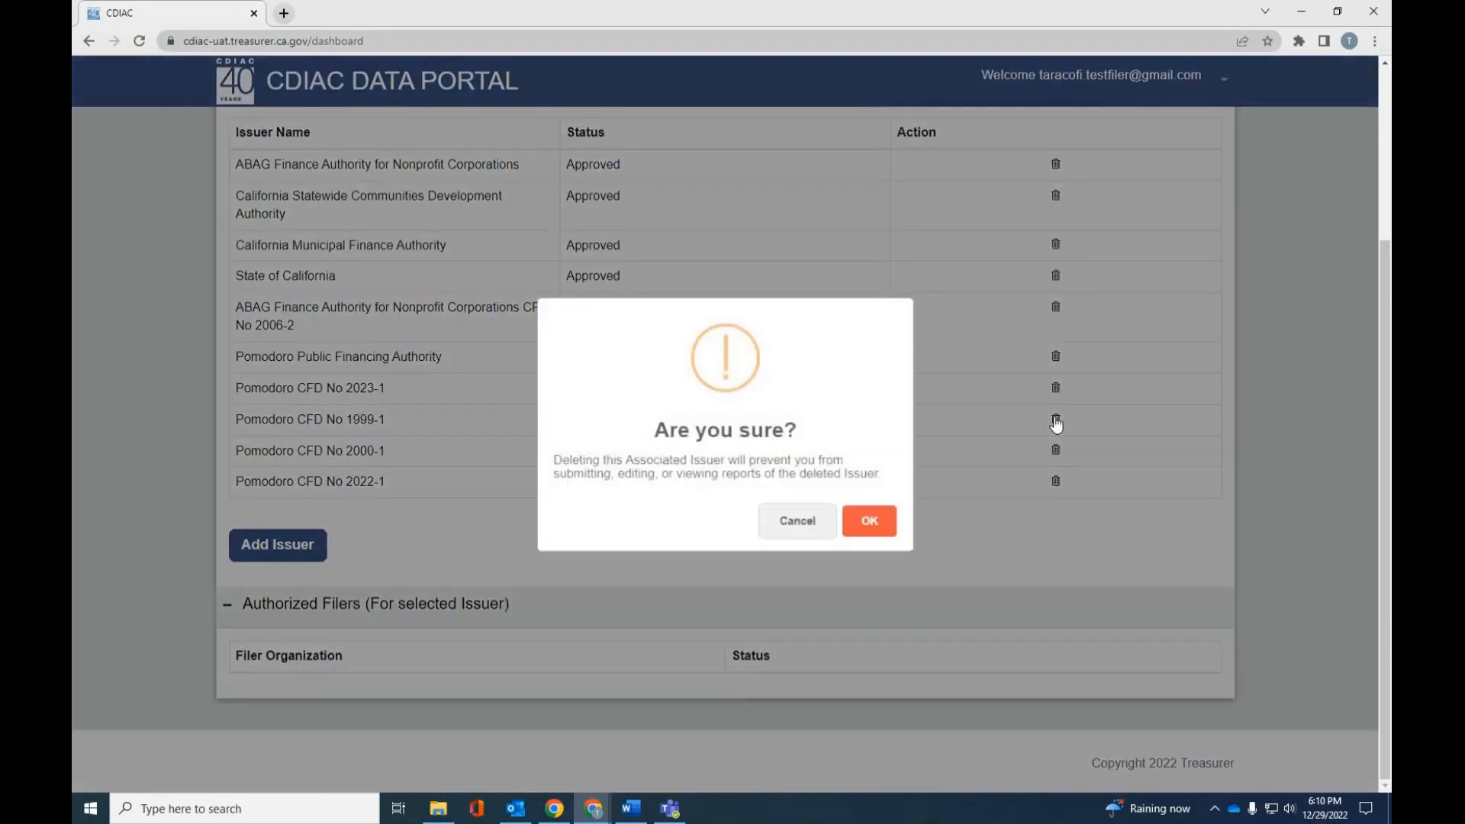
{"action": "left_click", "coordinate": [795, 524]}
- Select Pomodoro Public Financing Authority as the issuer and submit the selection
{"action": "scroll", "coordinate": [587, 476], "scroll_direction": "up", "scroll_amount": 3}
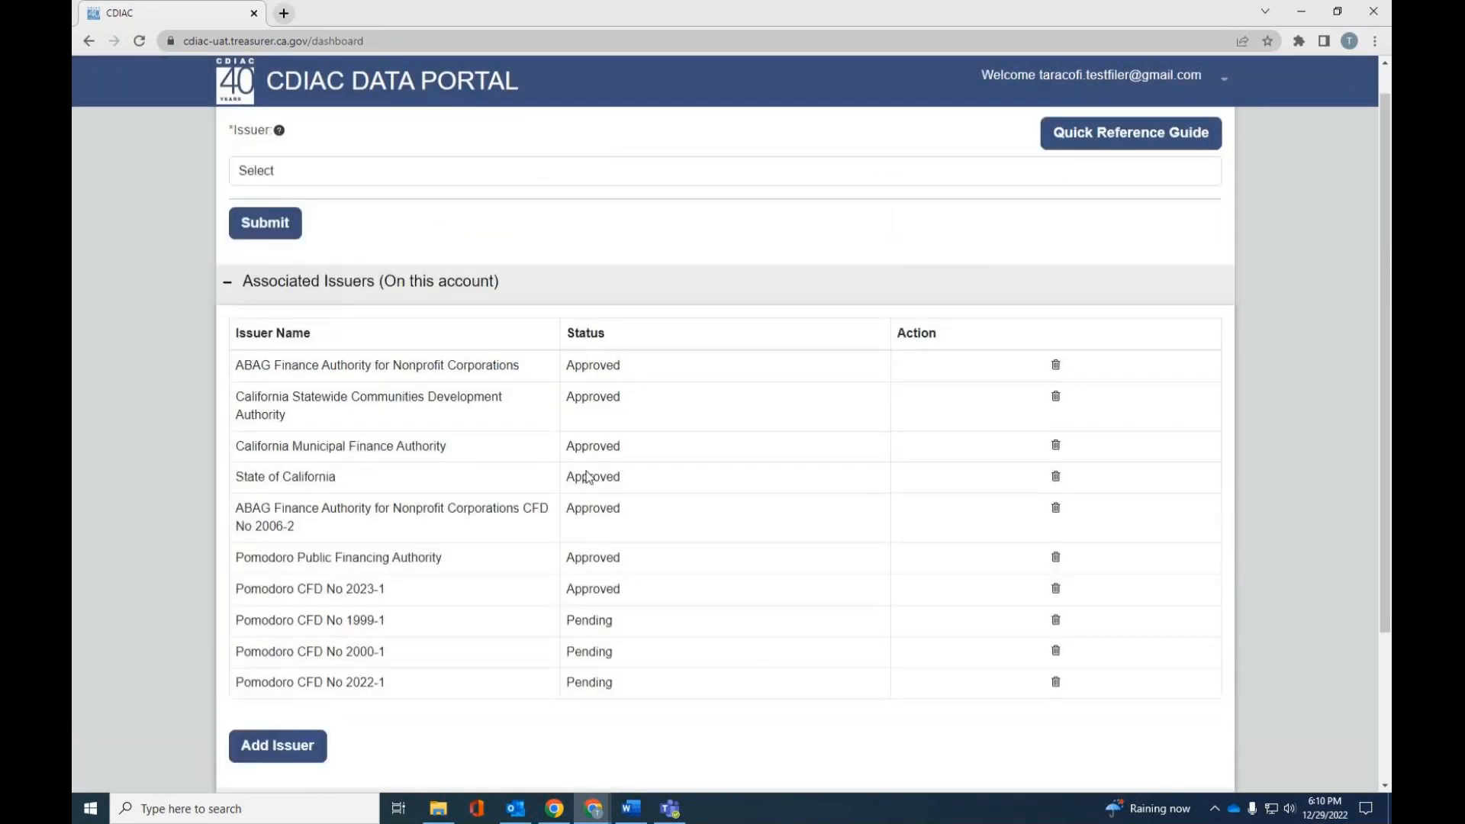
{"action": "scroll", "coordinate": [588, 477], "scroll_direction": "up", "scroll_amount": 1}
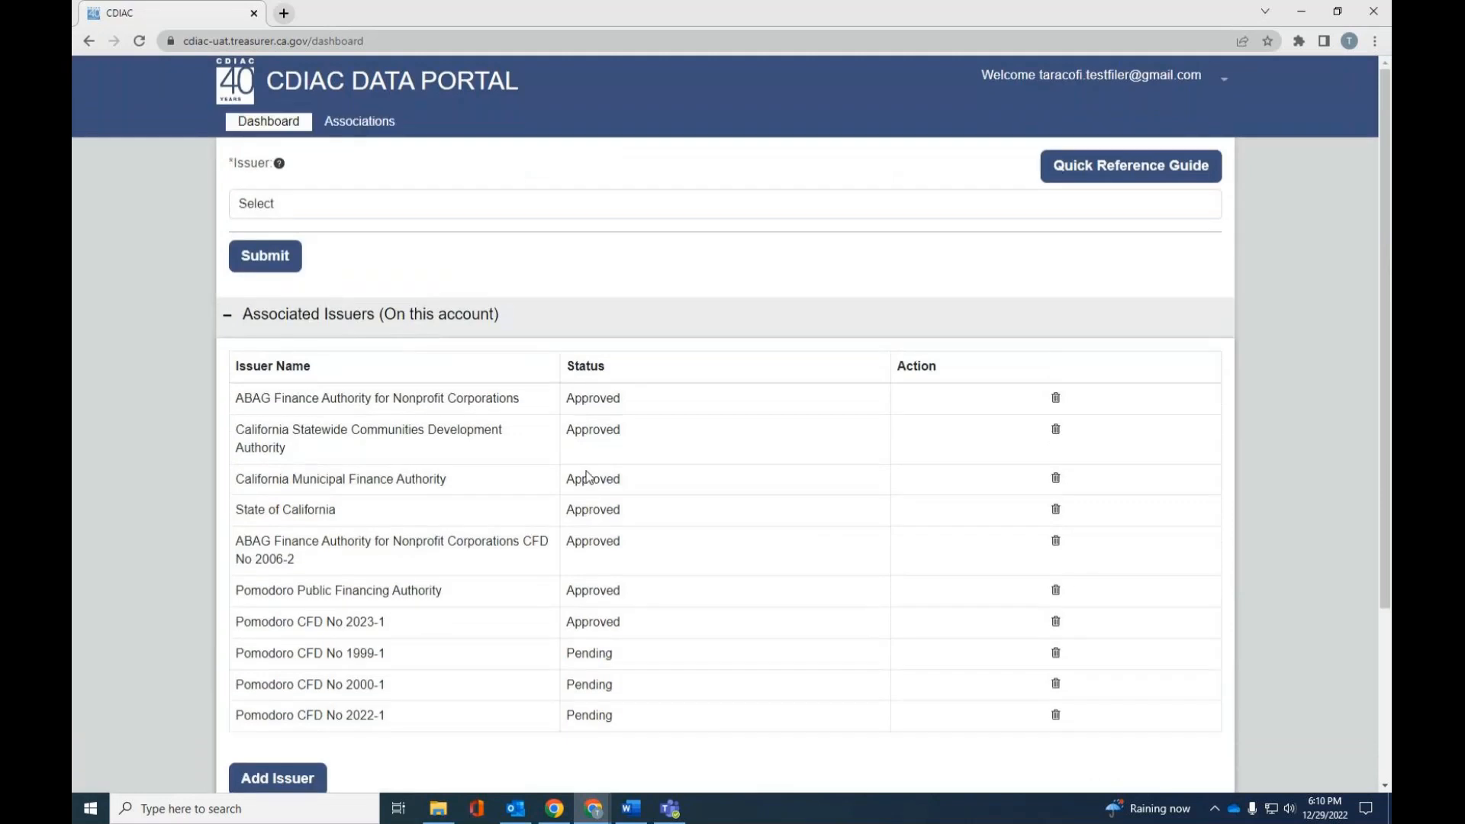
{"action": "left_click", "coordinate": [357, 202]}
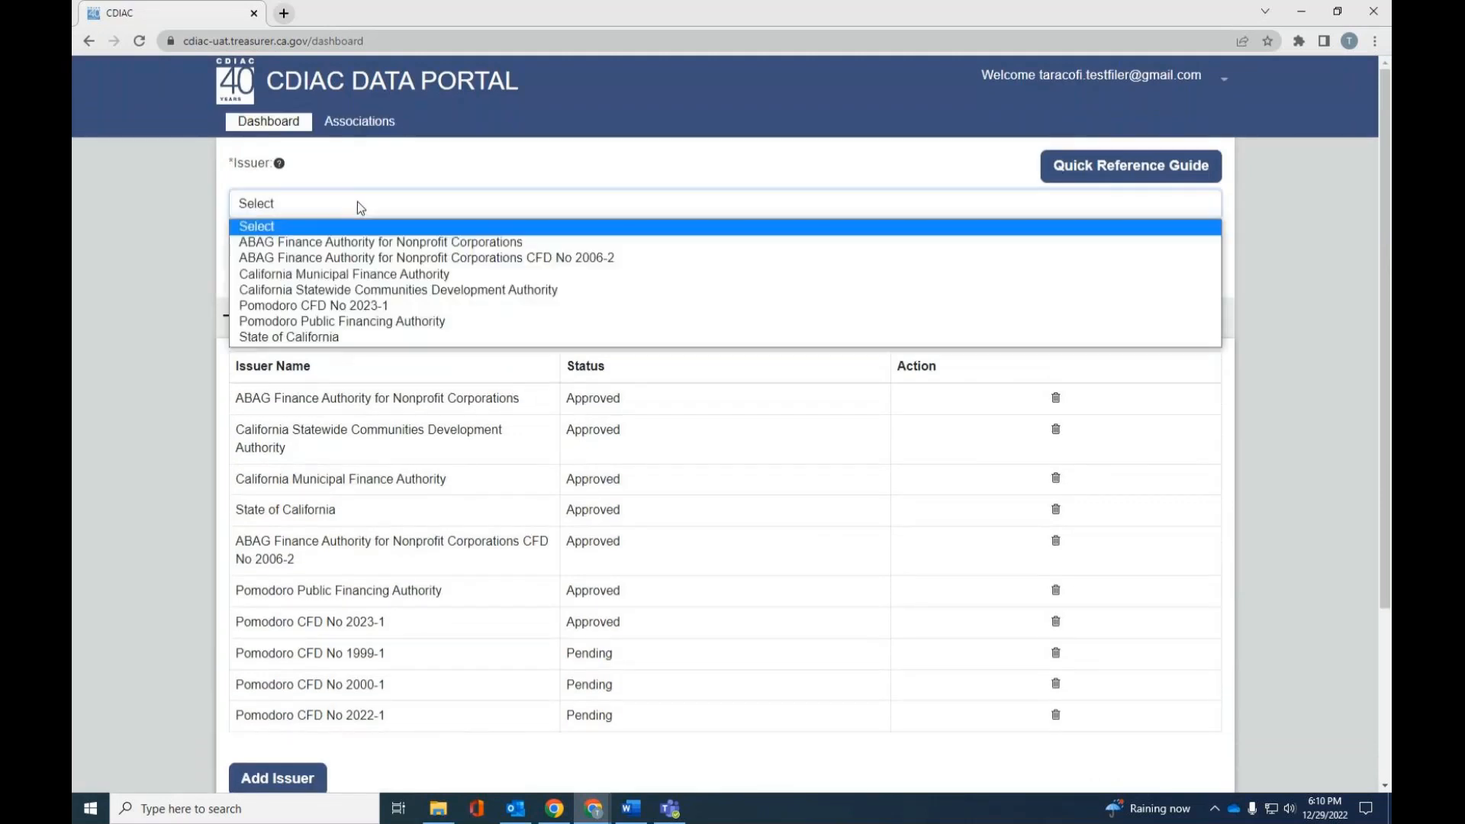
{"action": "left_click", "coordinate": [344, 319]}
{"action": "left_click", "coordinate": [273, 260]}
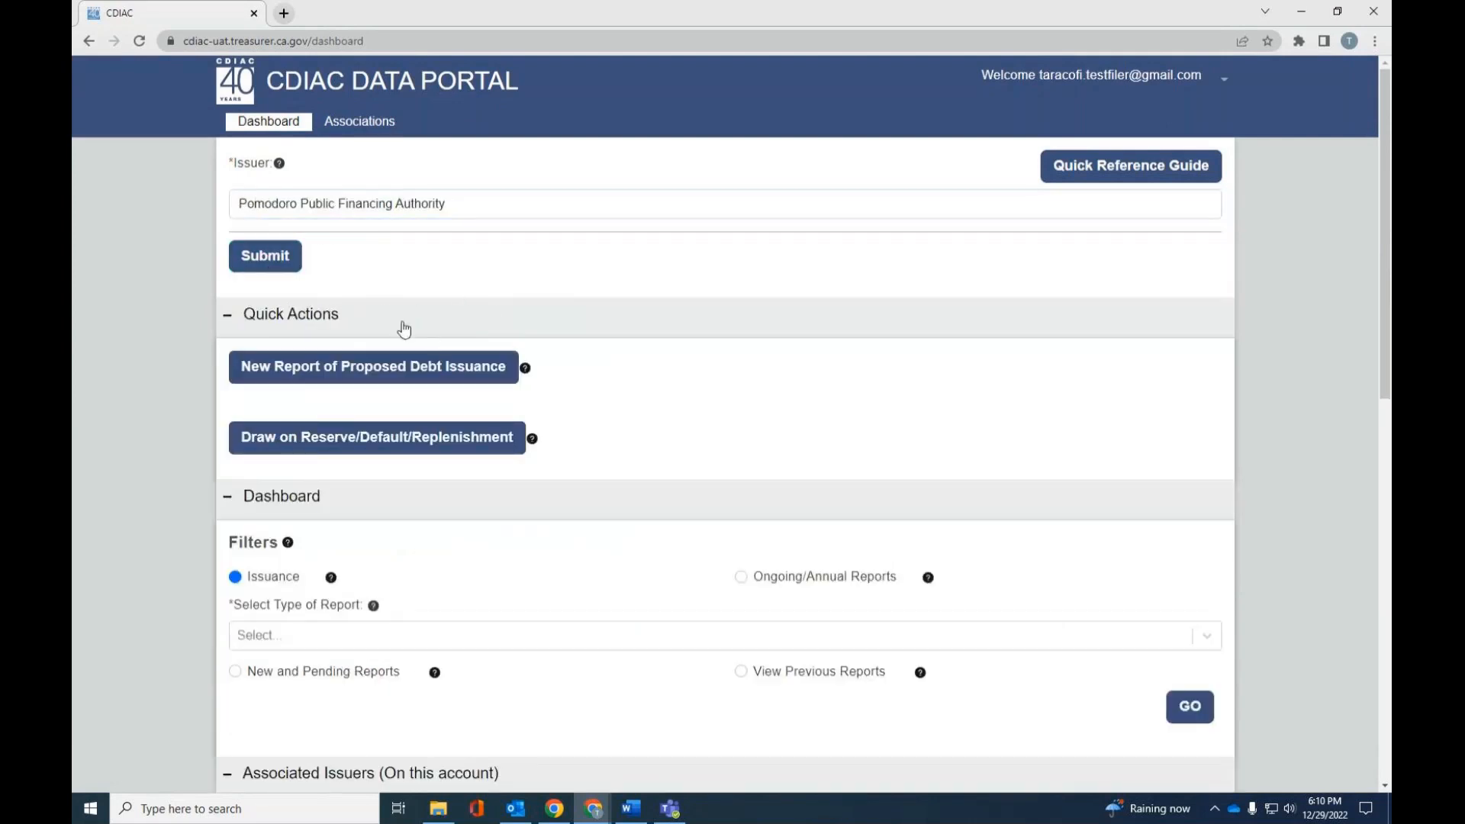
- Collapse the Quick Actions section and review the authorized filers and their statuses for the selected issuer
{"action": "left_click", "coordinate": [328, 319]}
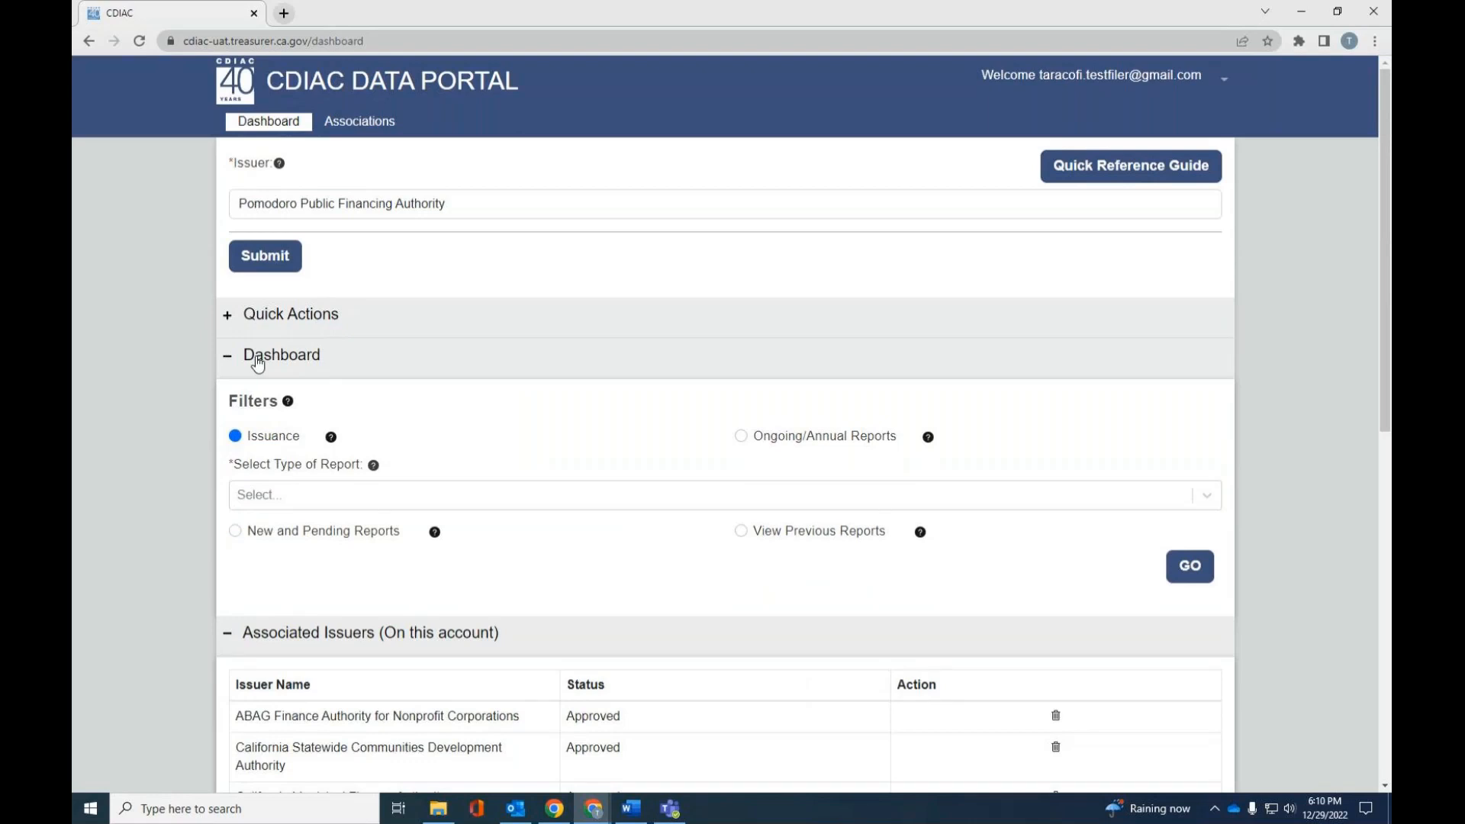
{"action": "scroll", "coordinate": [264, 432], "scroll_direction": "down", "scroll_amount": 3}
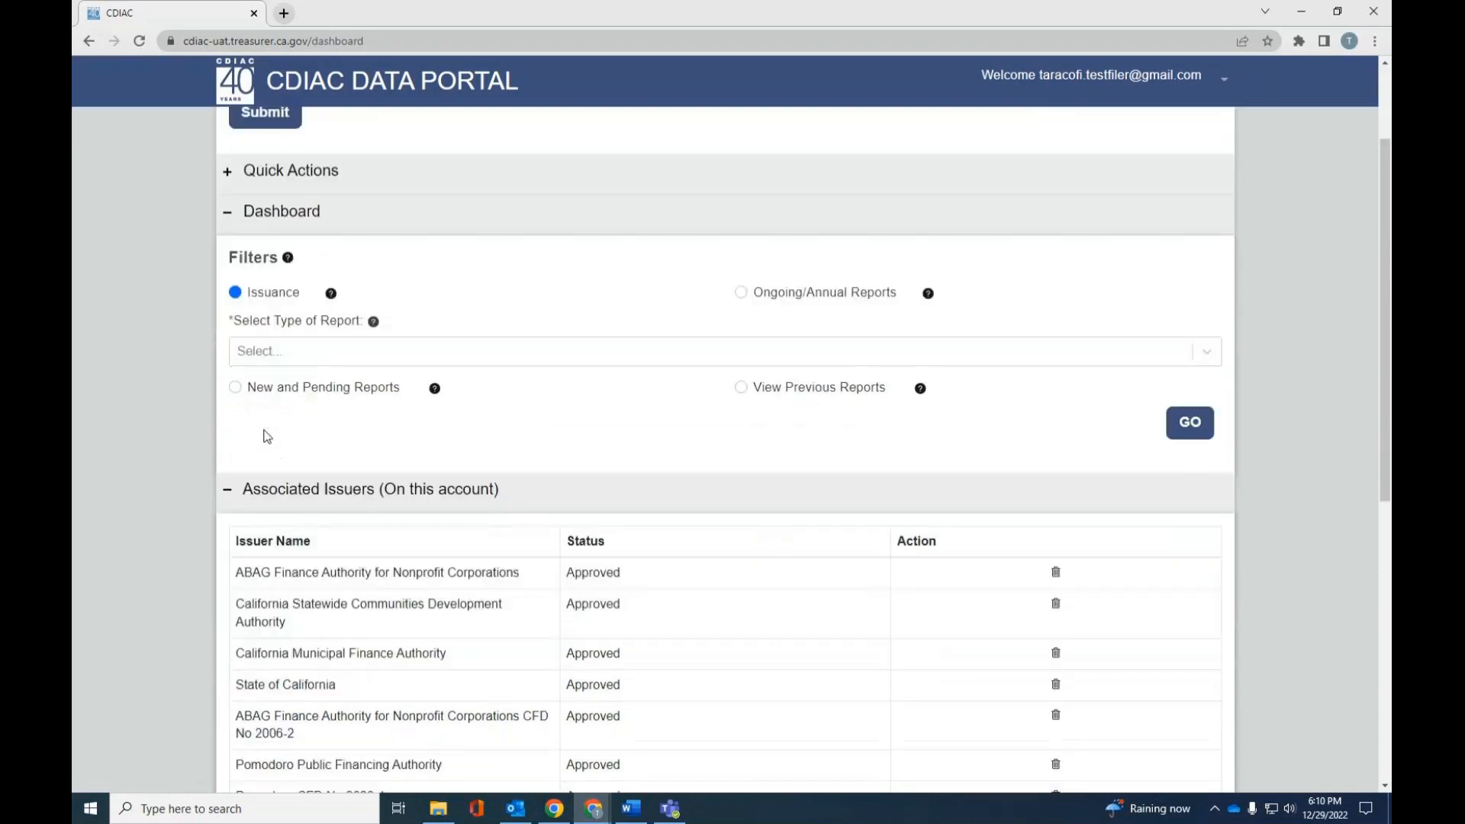
{"action": "scroll", "coordinate": [268, 437], "scroll_direction": "down", "scroll_amount": 7}
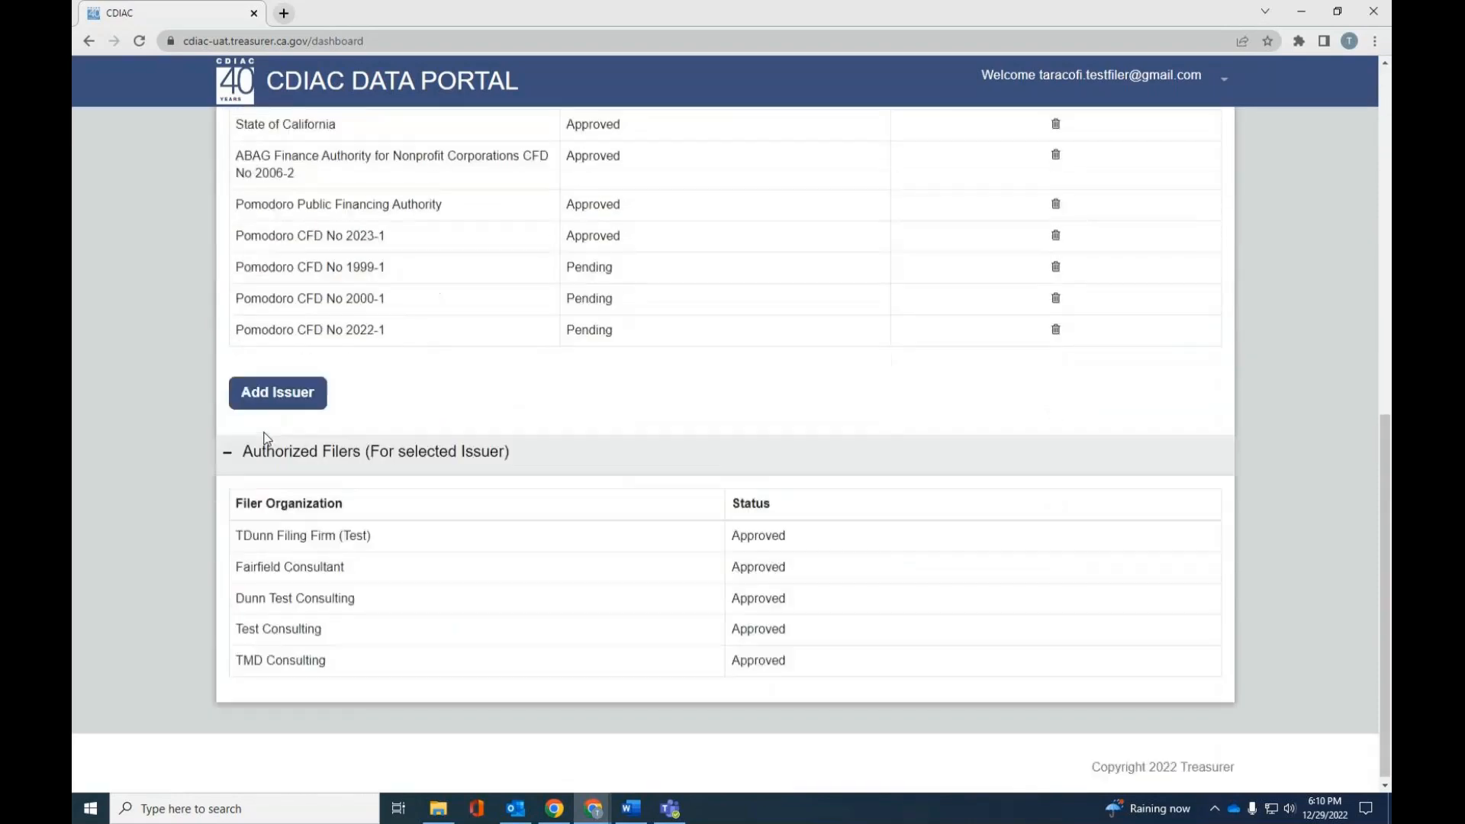
{"action": "left_click_drag", "start_coordinate": [240, 532], "coordinate": [827, 669]}
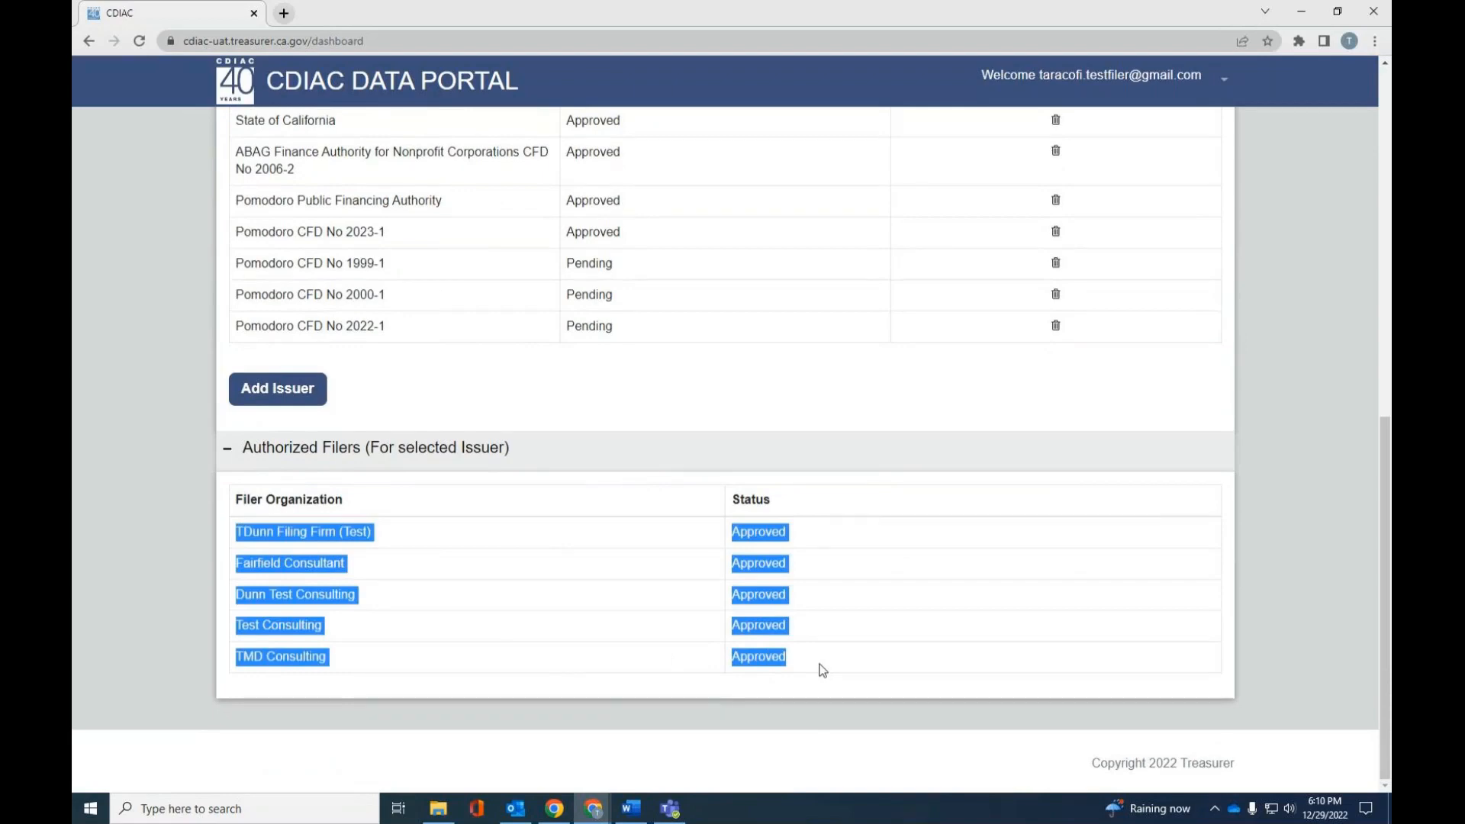
{"action": "left_click", "coordinate": [598, 514]}
{"action": "scroll", "coordinate": [508, 460], "scroll_direction": "up", "scroll_amount": 8}
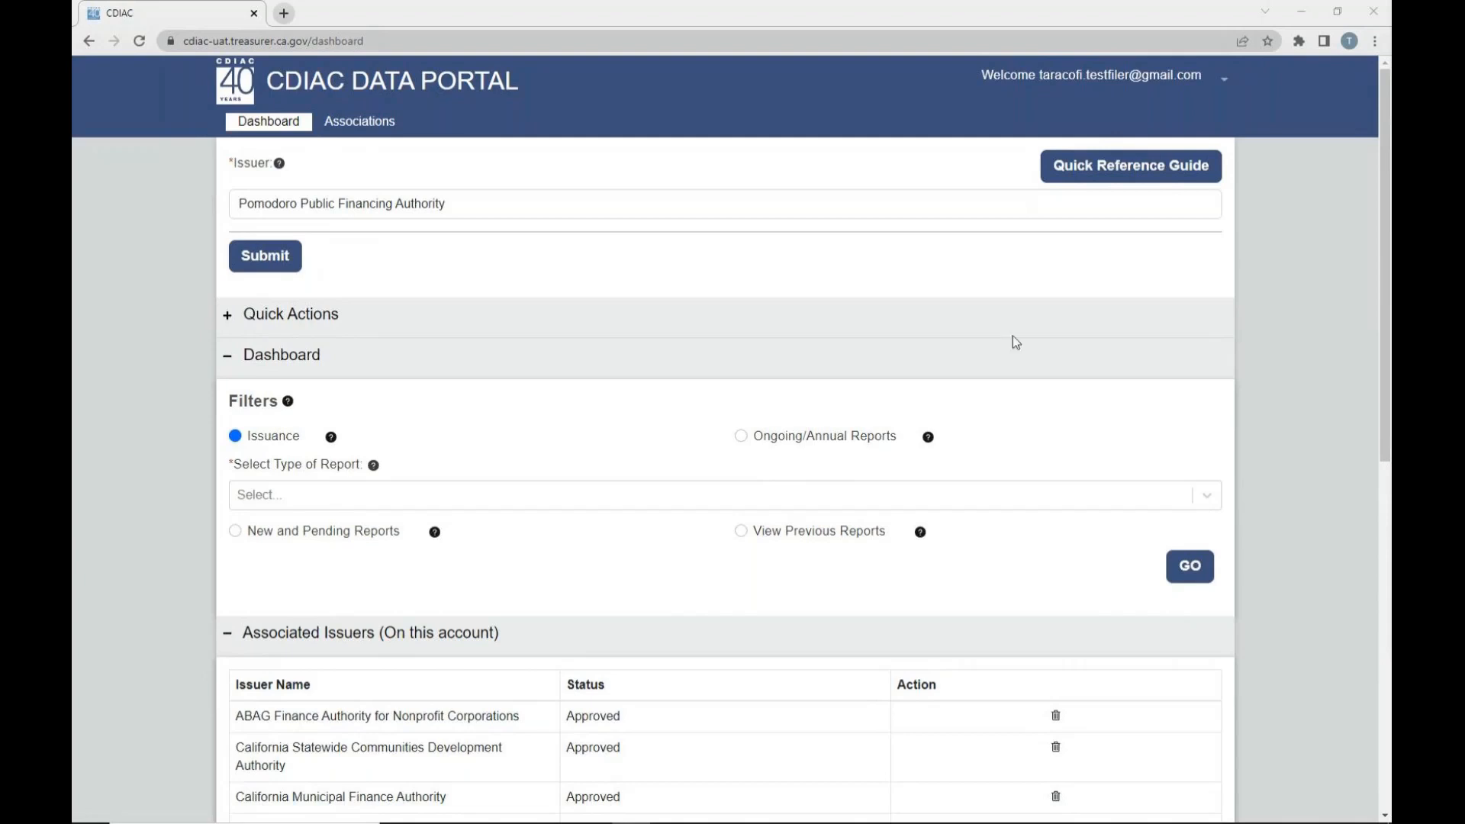
- View the report types offered for Issuance, switch the filter to Ongoing/Annual Reports, and view its report types
{"action": "left_click", "coordinate": [269, 497]}
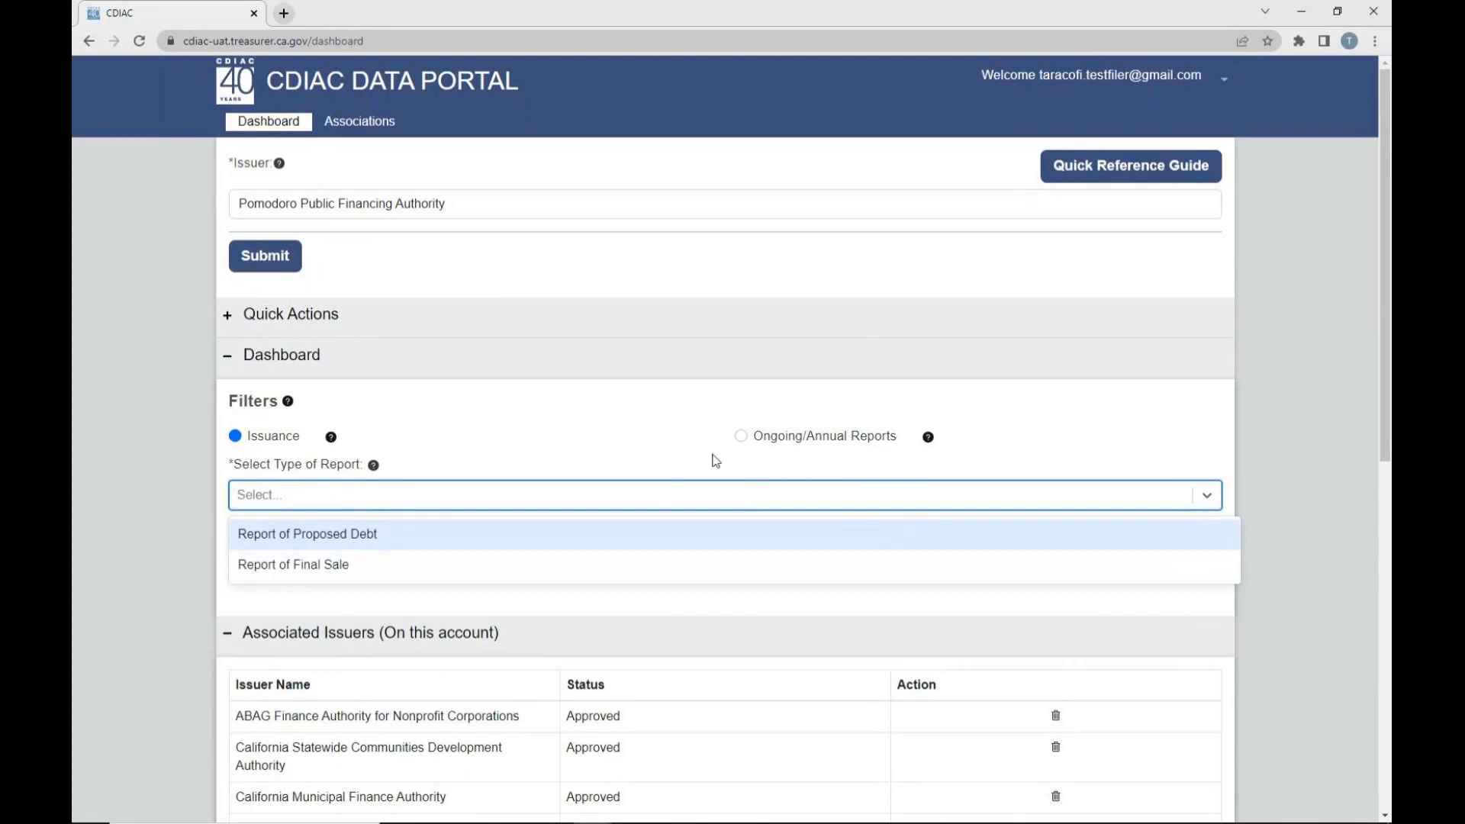
{"action": "left_click", "coordinate": [742, 437]}
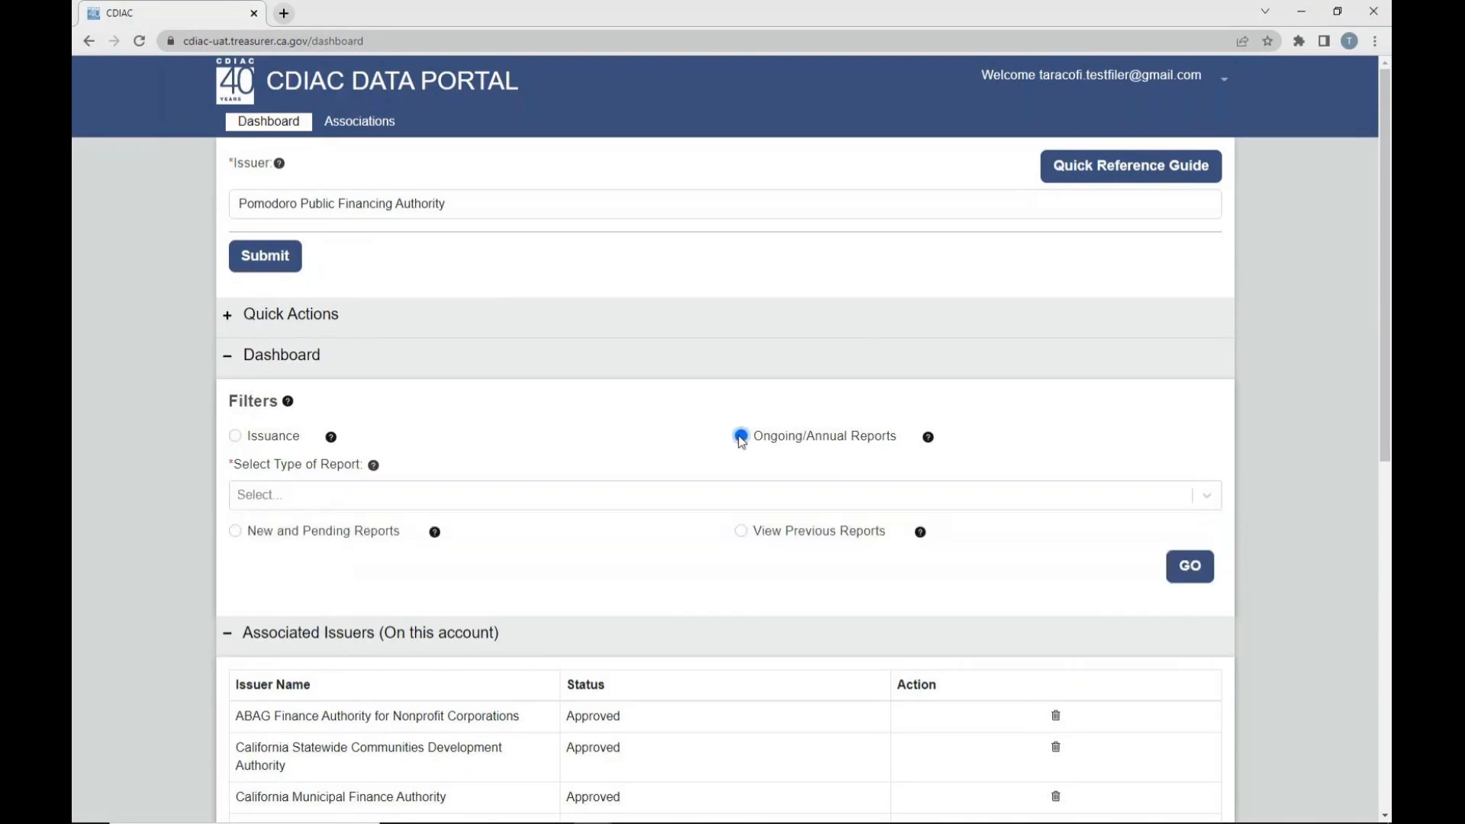
{"action": "left_click", "coordinate": [378, 494]}
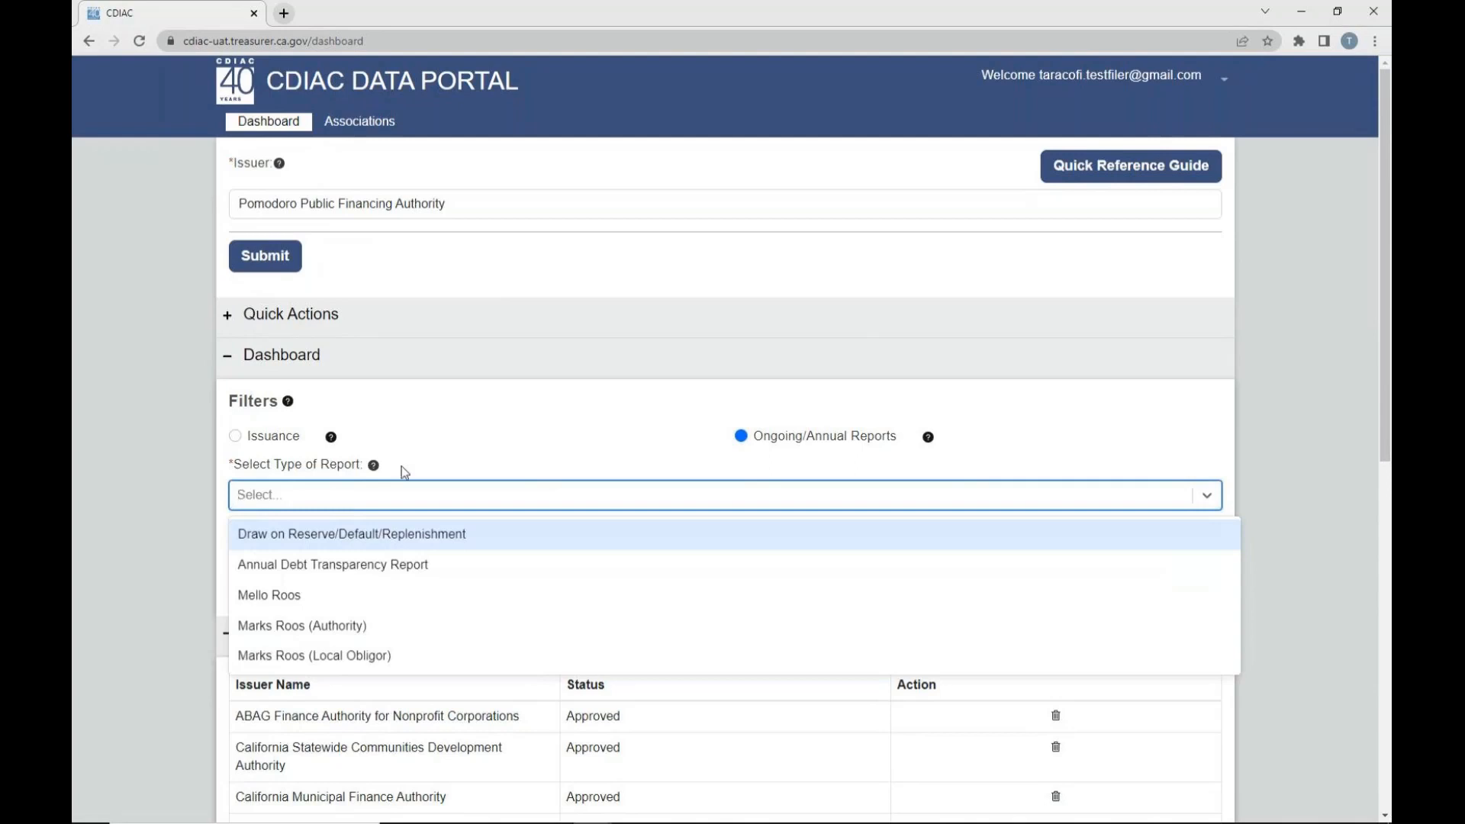
{"action": "left_click", "coordinate": [141, 454]}
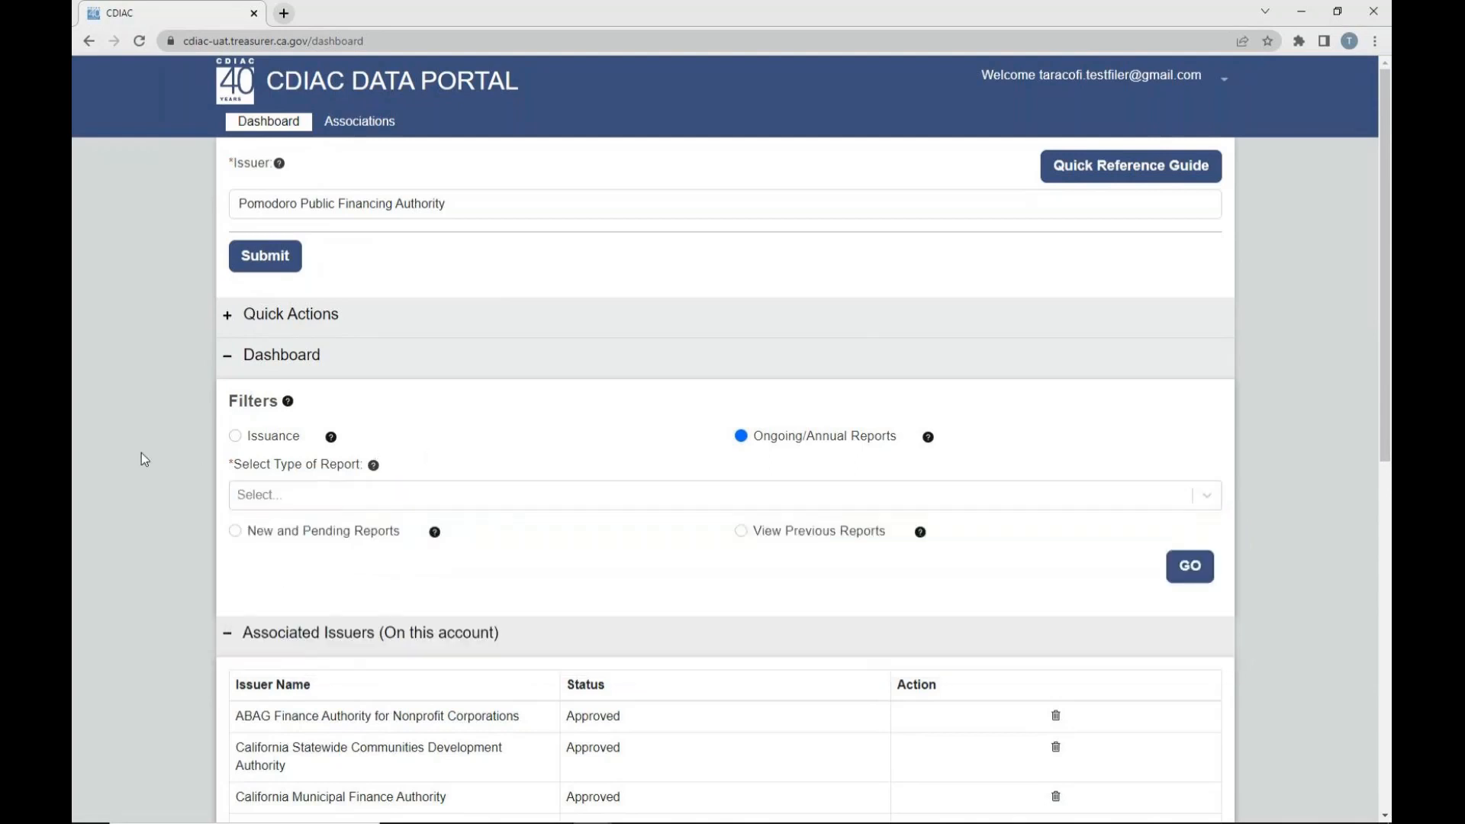
- Filter the ongoing reports by Annual Debt Transparency Report with New and Pending Reports selected, and run the filter
{"action": "left_click", "coordinate": [742, 532]}
{"action": "left_click_drag", "start_coordinate": [747, 442], "coordinate": [905, 448]}
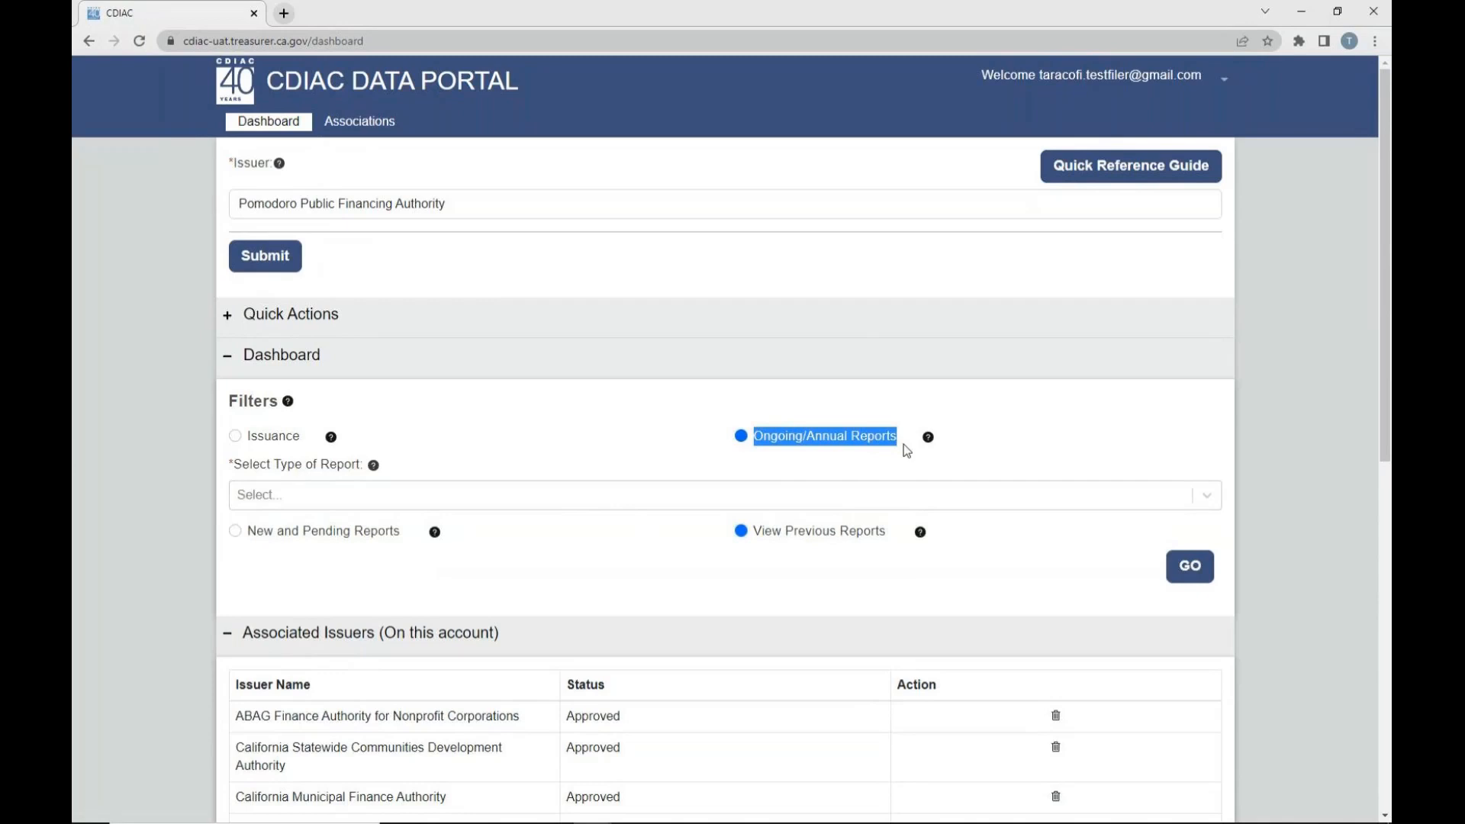
{"action": "left_click", "coordinate": [275, 495]}
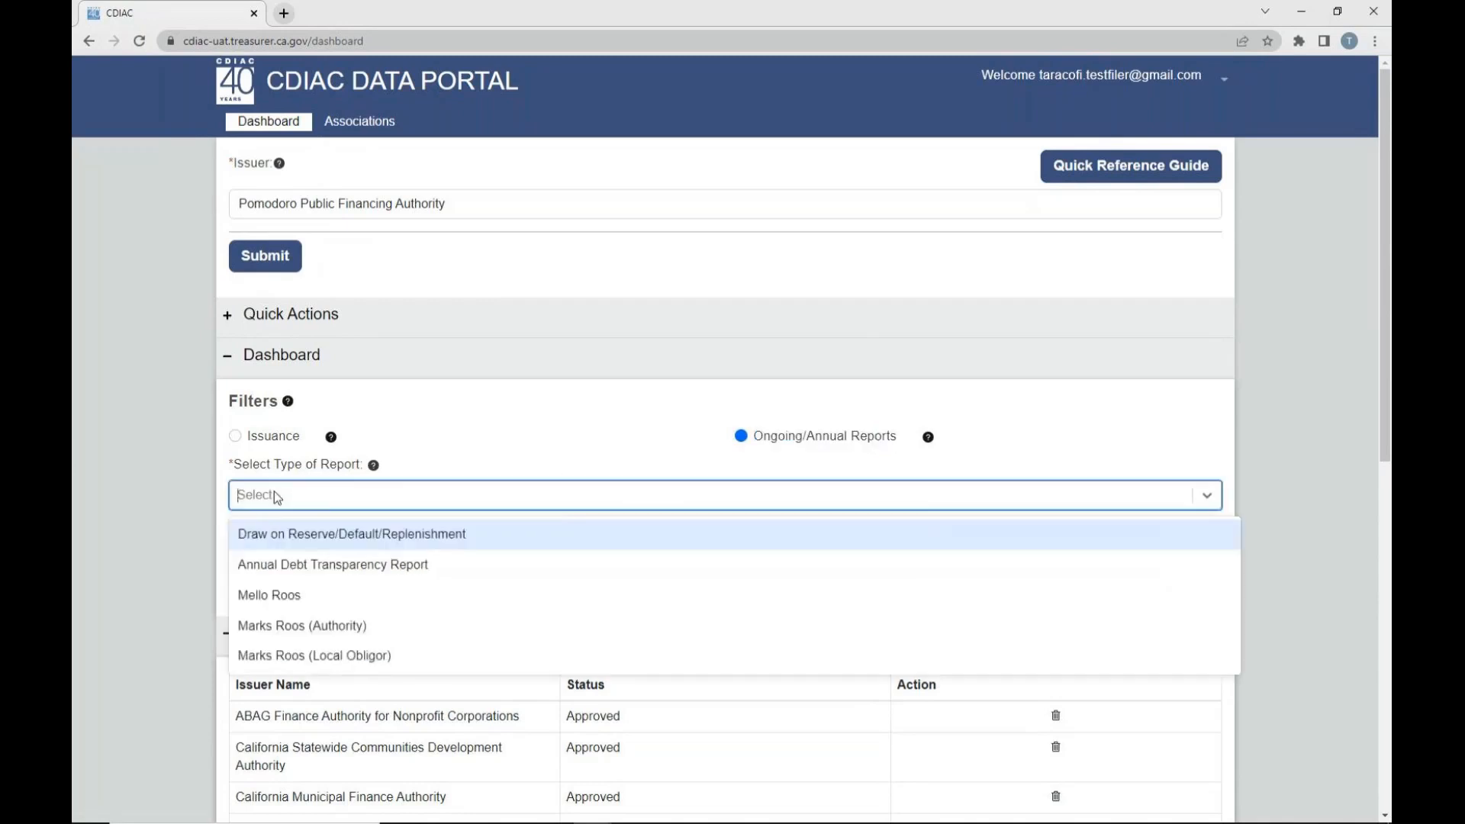
{"action": "left_click", "coordinate": [285, 566]}
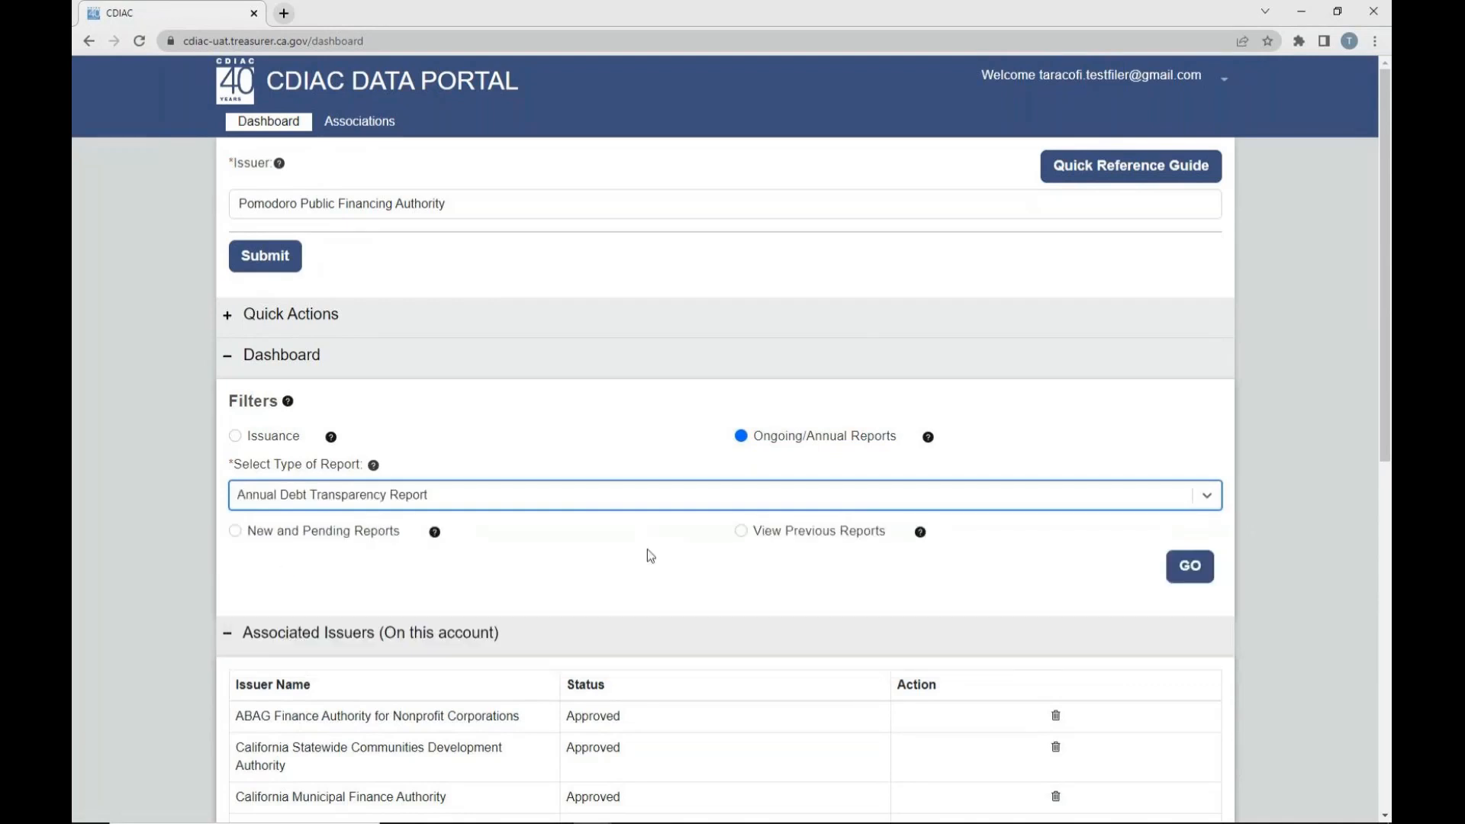
{"action": "left_click", "coordinate": [246, 532]}
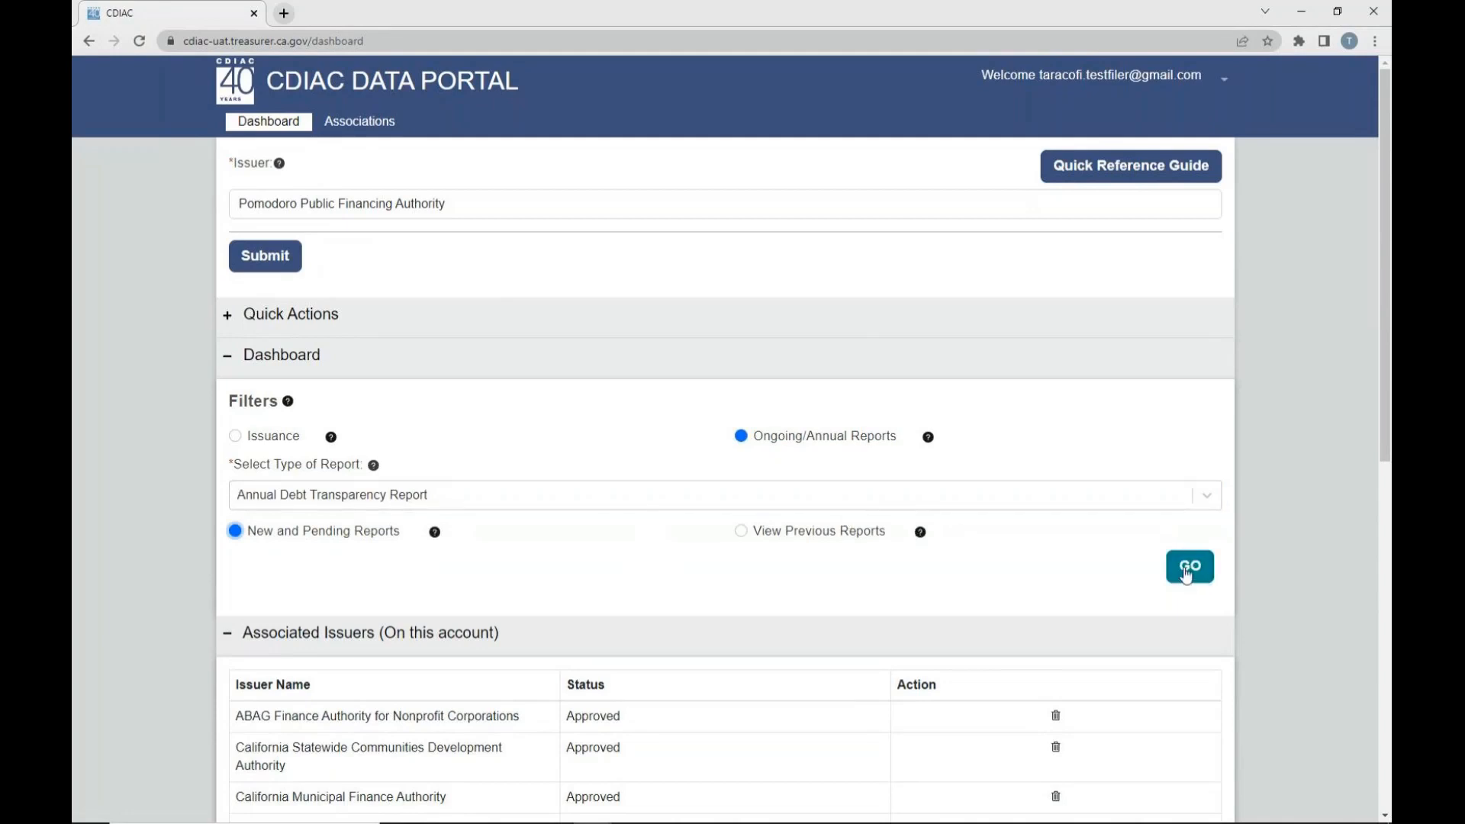
{"action": "left_click", "coordinate": [1188, 571]}
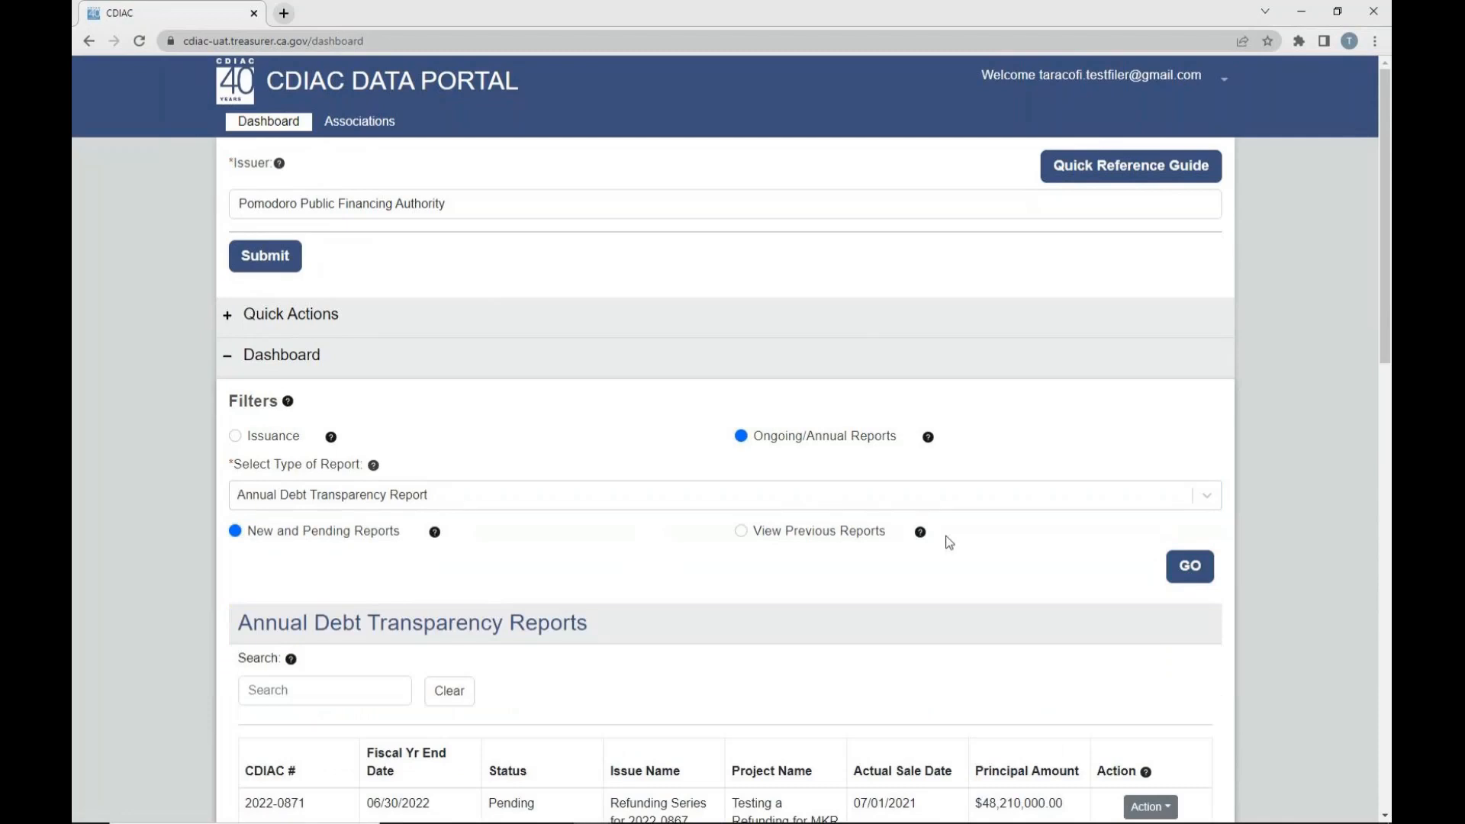
- Examine the statuses and fiscal year end dates of the listed Annual Debt Transparency Reports
{"action": "scroll", "coordinate": [949, 542], "scroll_direction": "down", "scroll_amount": 3}
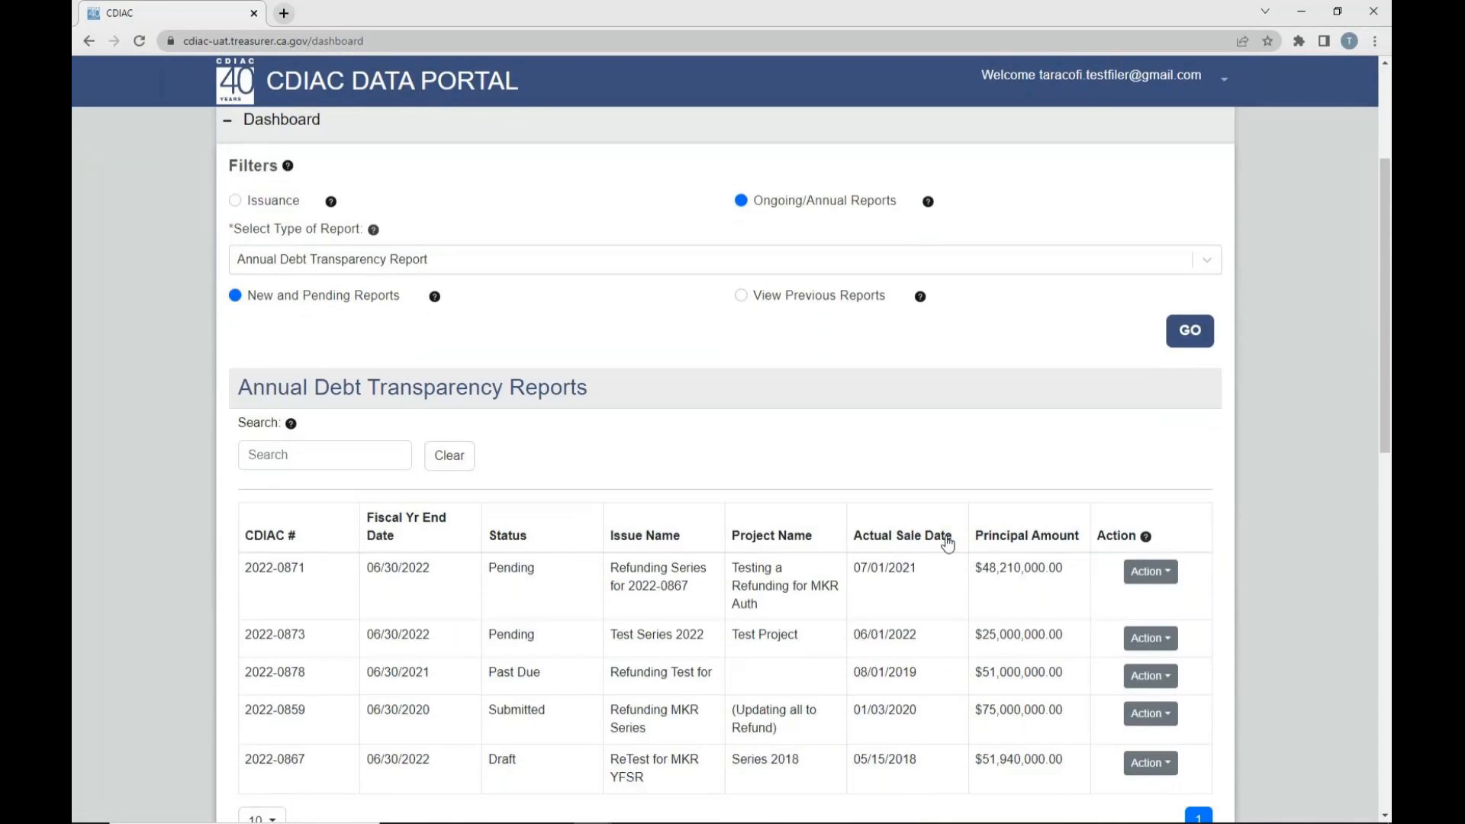
{"action": "scroll", "coordinate": [947, 543], "scroll_direction": "down", "scroll_amount": 1}
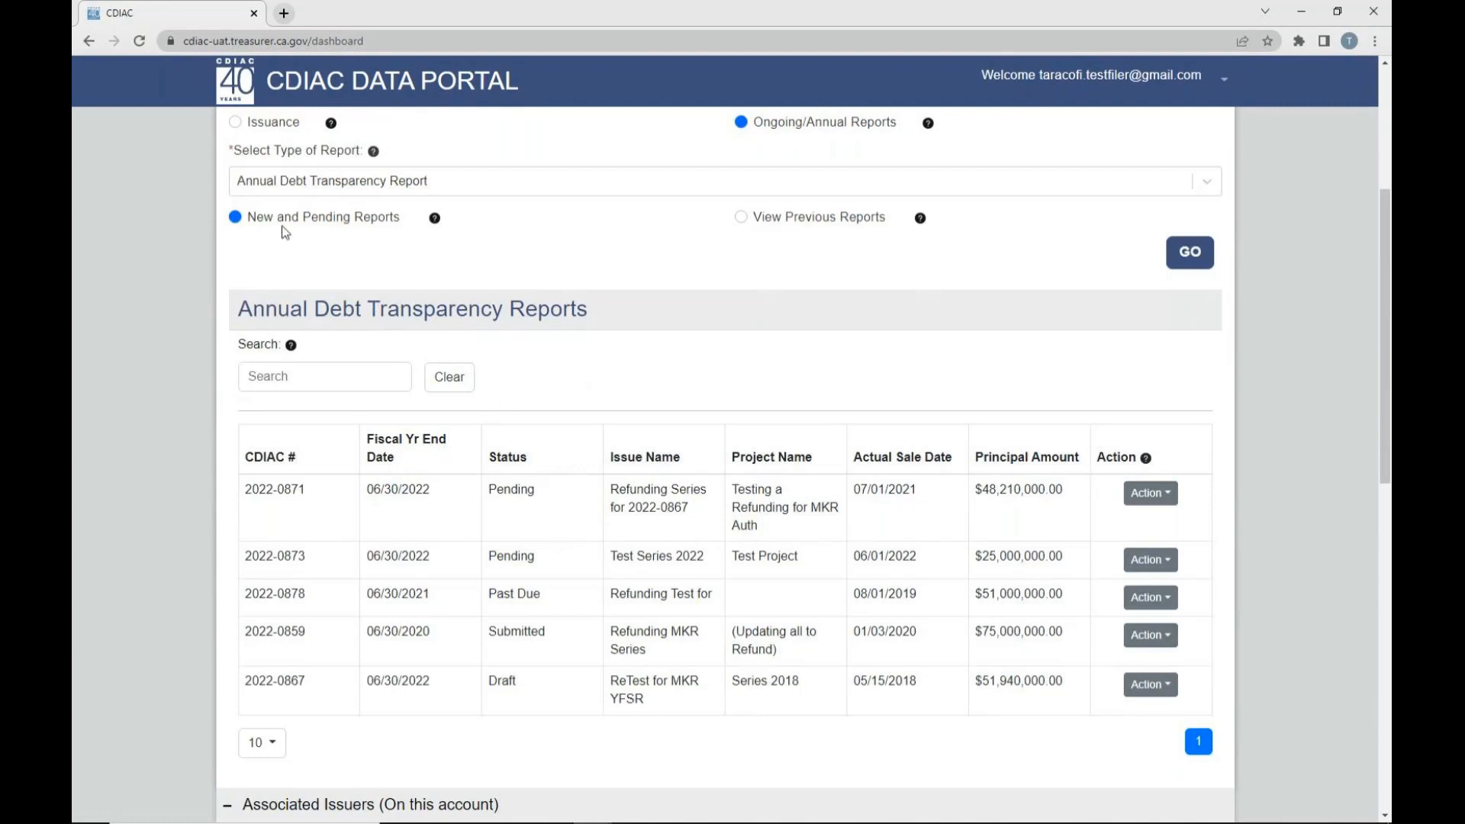
{"action": "double_click", "coordinate": [498, 490]}
{"action": "left_click_drag", "start_coordinate": [490, 592], "coordinate": [562, 637]}
{"action": "left_click_drag", "start_coordinate": [491, 679], "coordinate": [528, 687]}
{"action": "left_click_drag", "start_coordinate": [489, 492], "coordinate": [510, 492]}
{"action": "left_click_drag", "start_coordinate": [367, 491], "coordinate": [432, 491]}
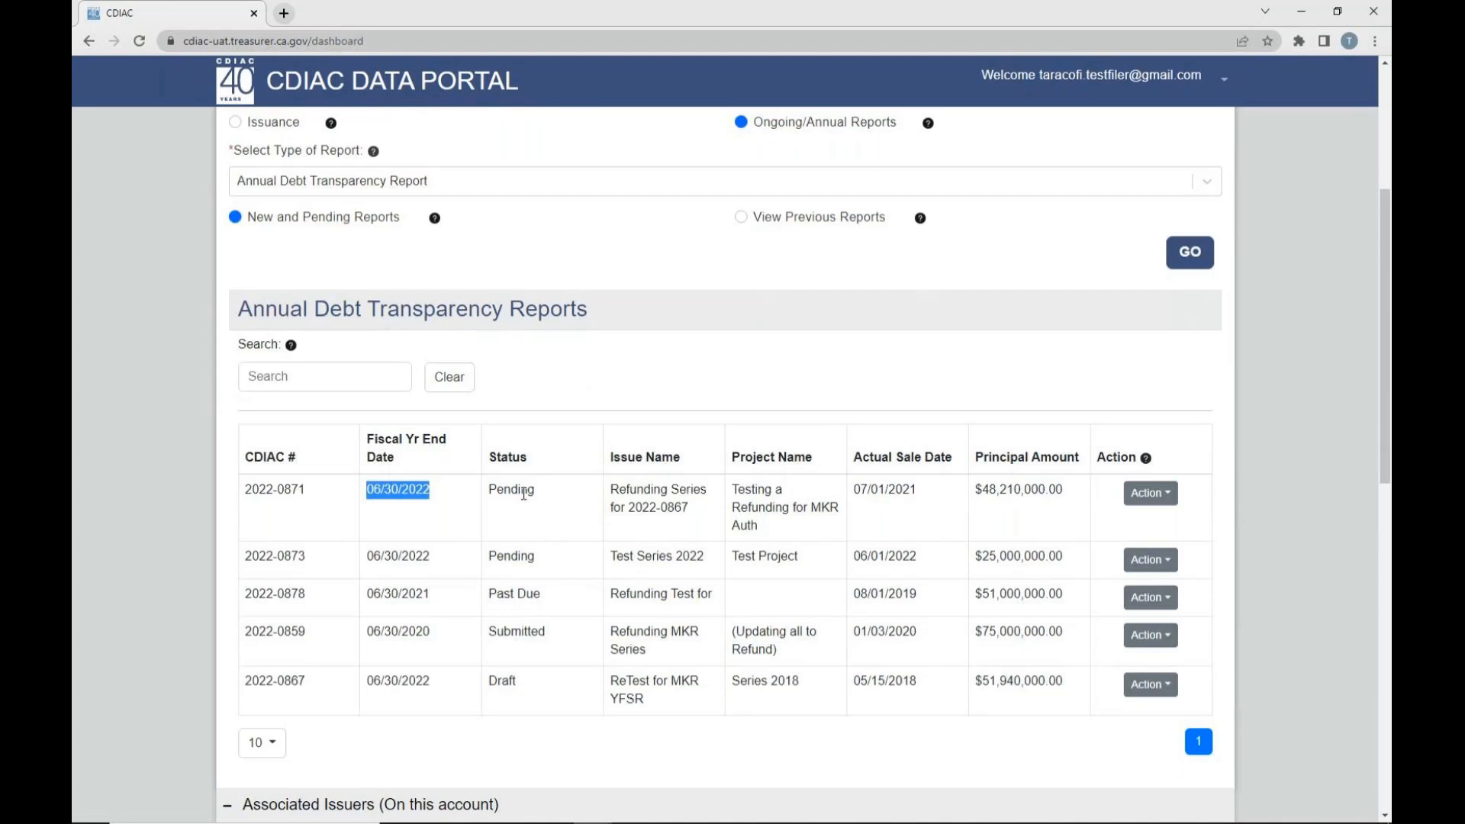
{"action": "left_click", "coordinate": [1303, 461]}
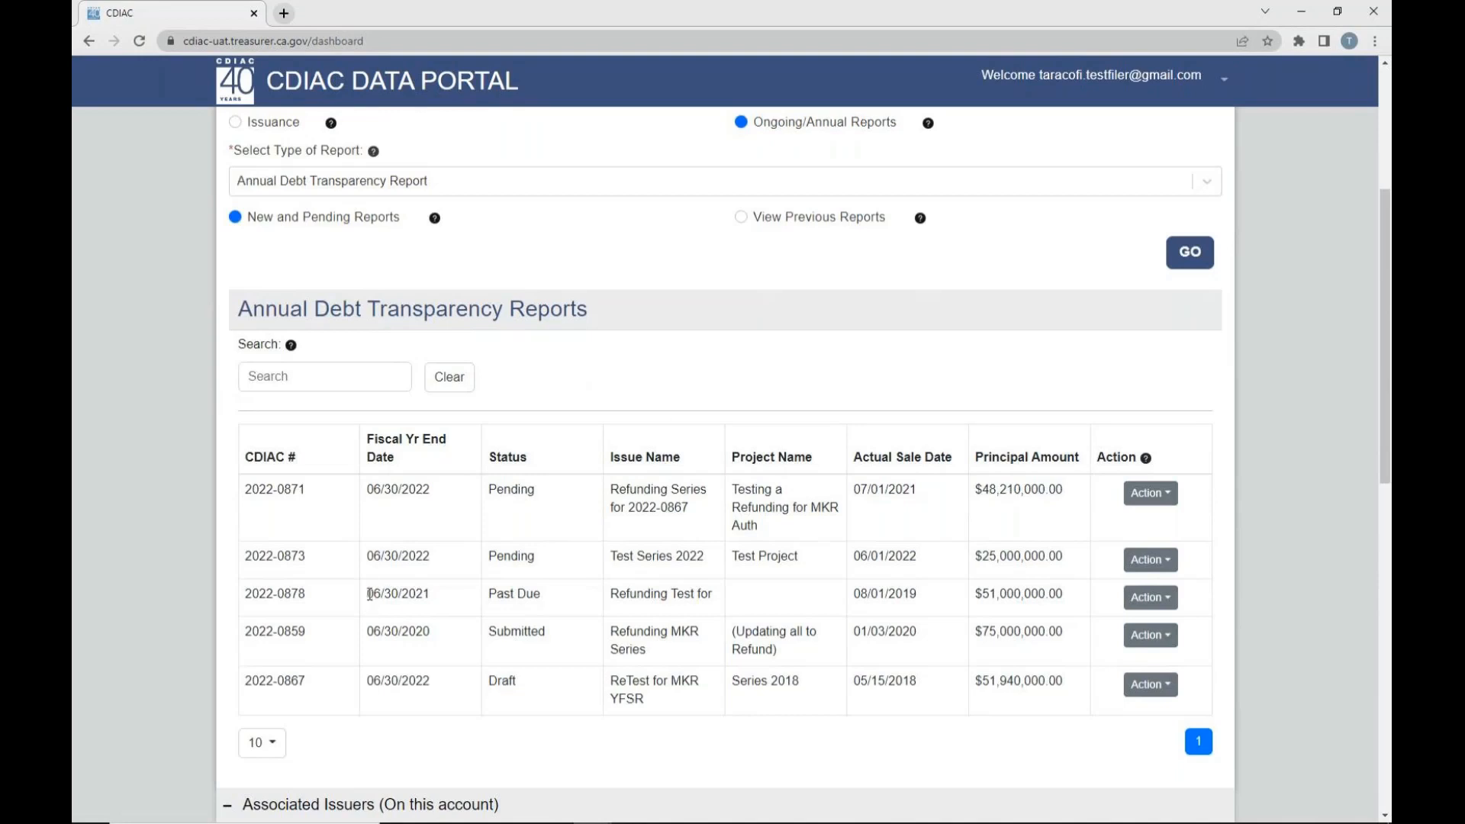
{"action": "left_click_drag", "start_coordinate": [366, 594], "coordinate": [541, 593]}
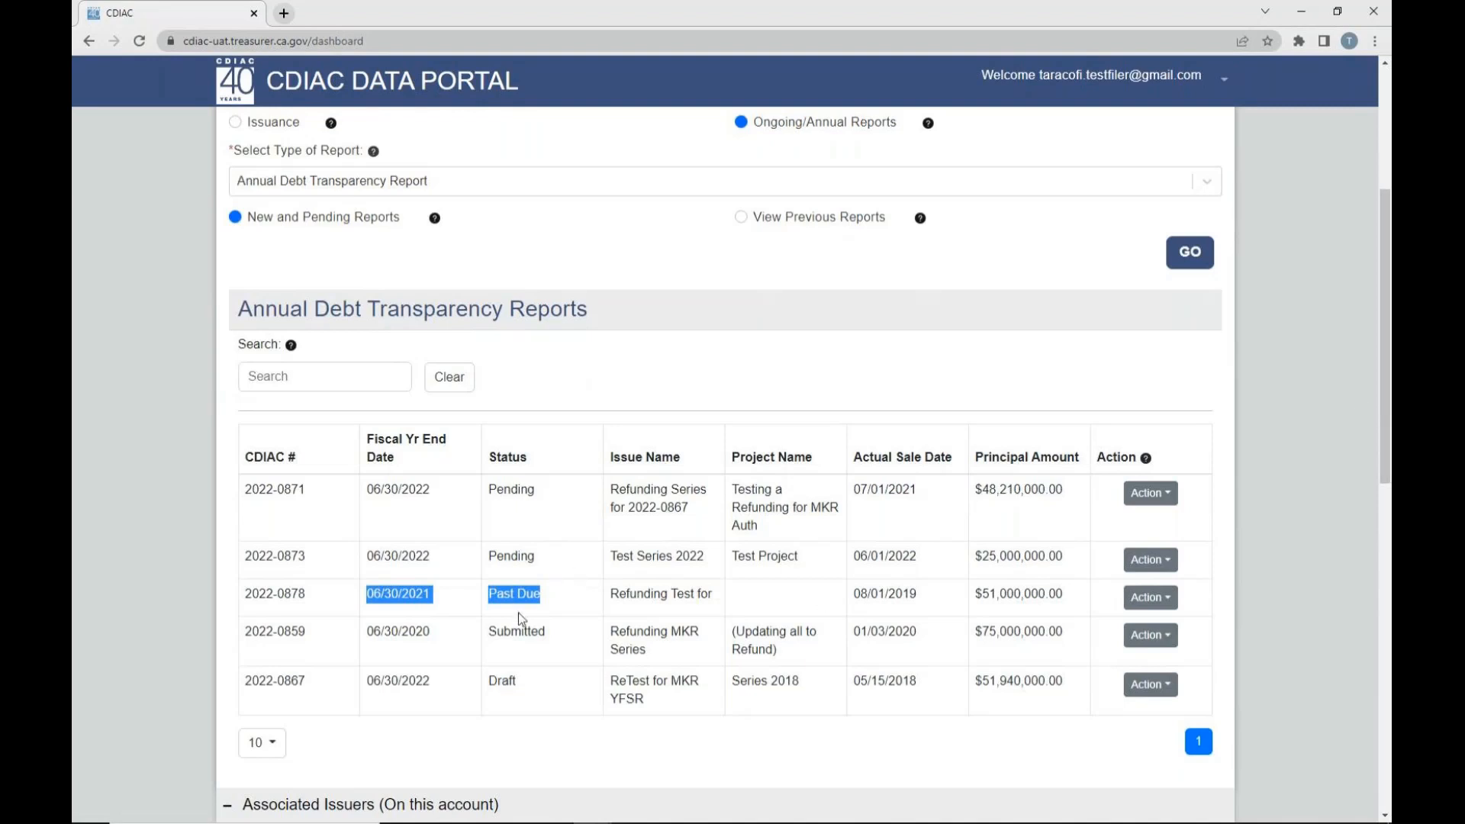
{"action": "left_click_drag", "start_coordinate": [490, 631], "coordinate": [546, 633]}
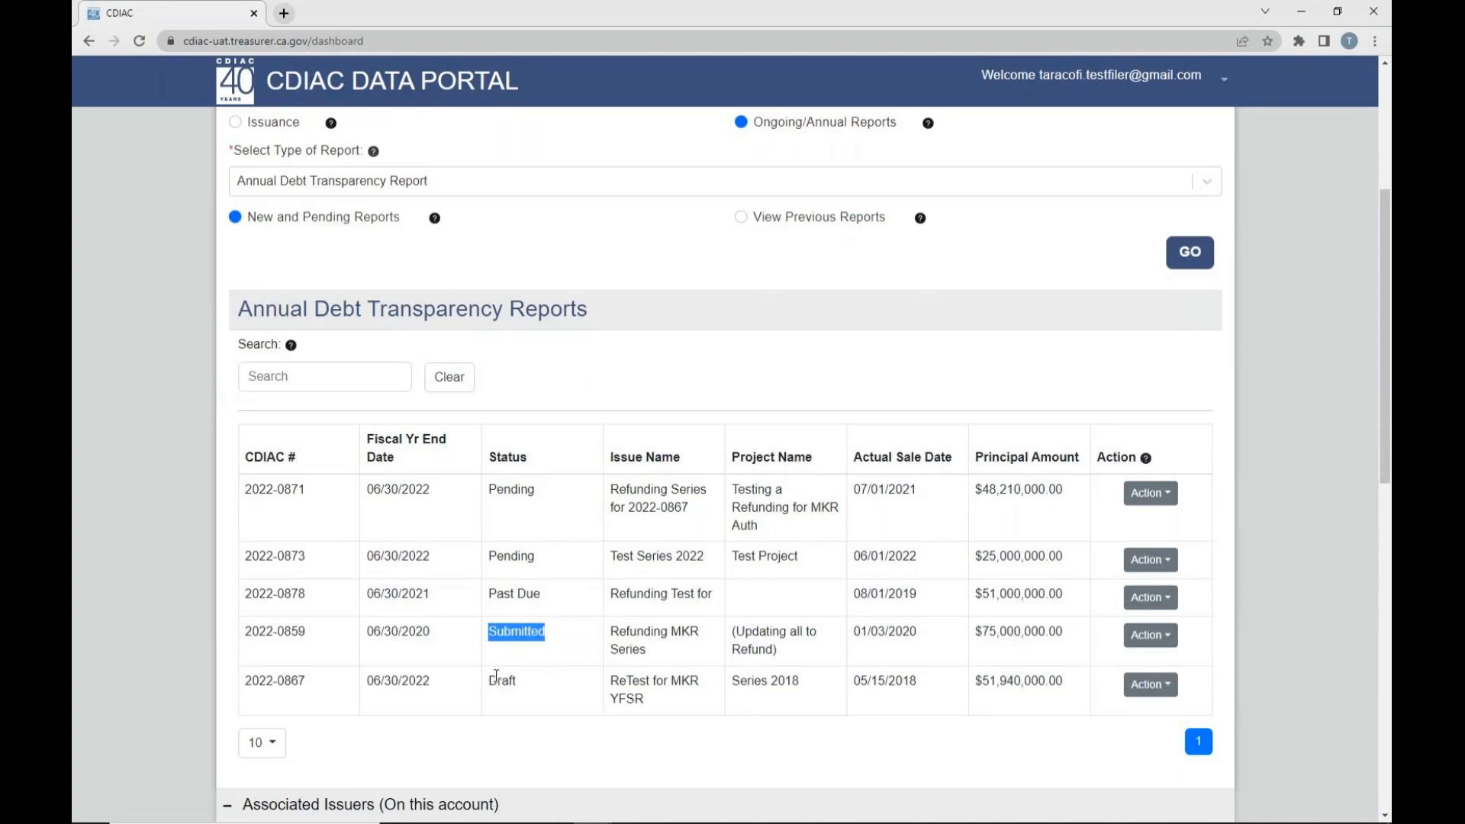
{"action": "left_click_drag", "start_coordinate": [488, 681], "coordinate": [519, 687]}
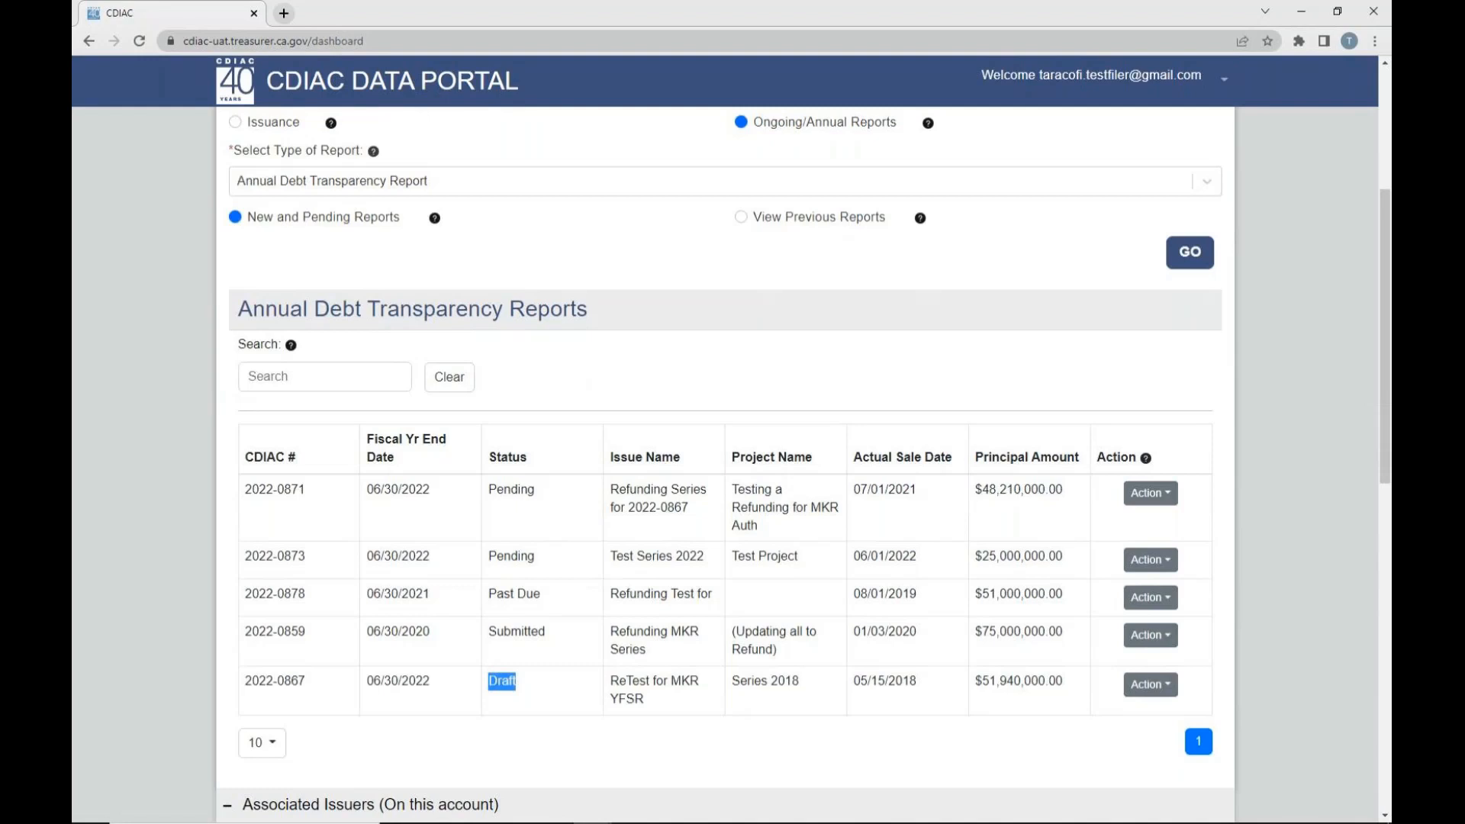
- Compare the actions available for the pending, past due, draft and submitted reports without choosing any
{"action": "left_click", "coordinate": [1159, 496]}
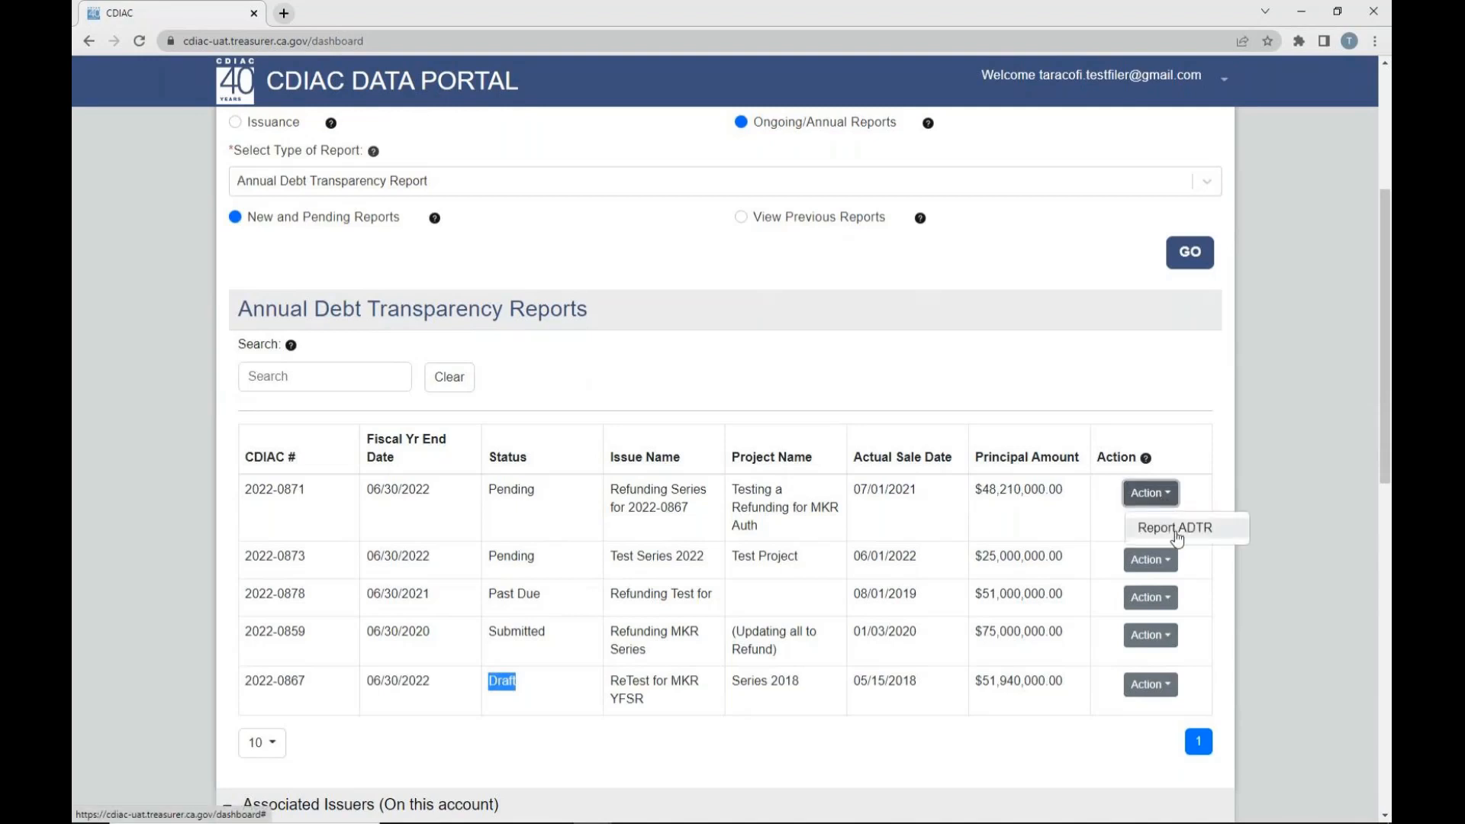
{"action": "left_click", "coordinate": [1165, 598]}
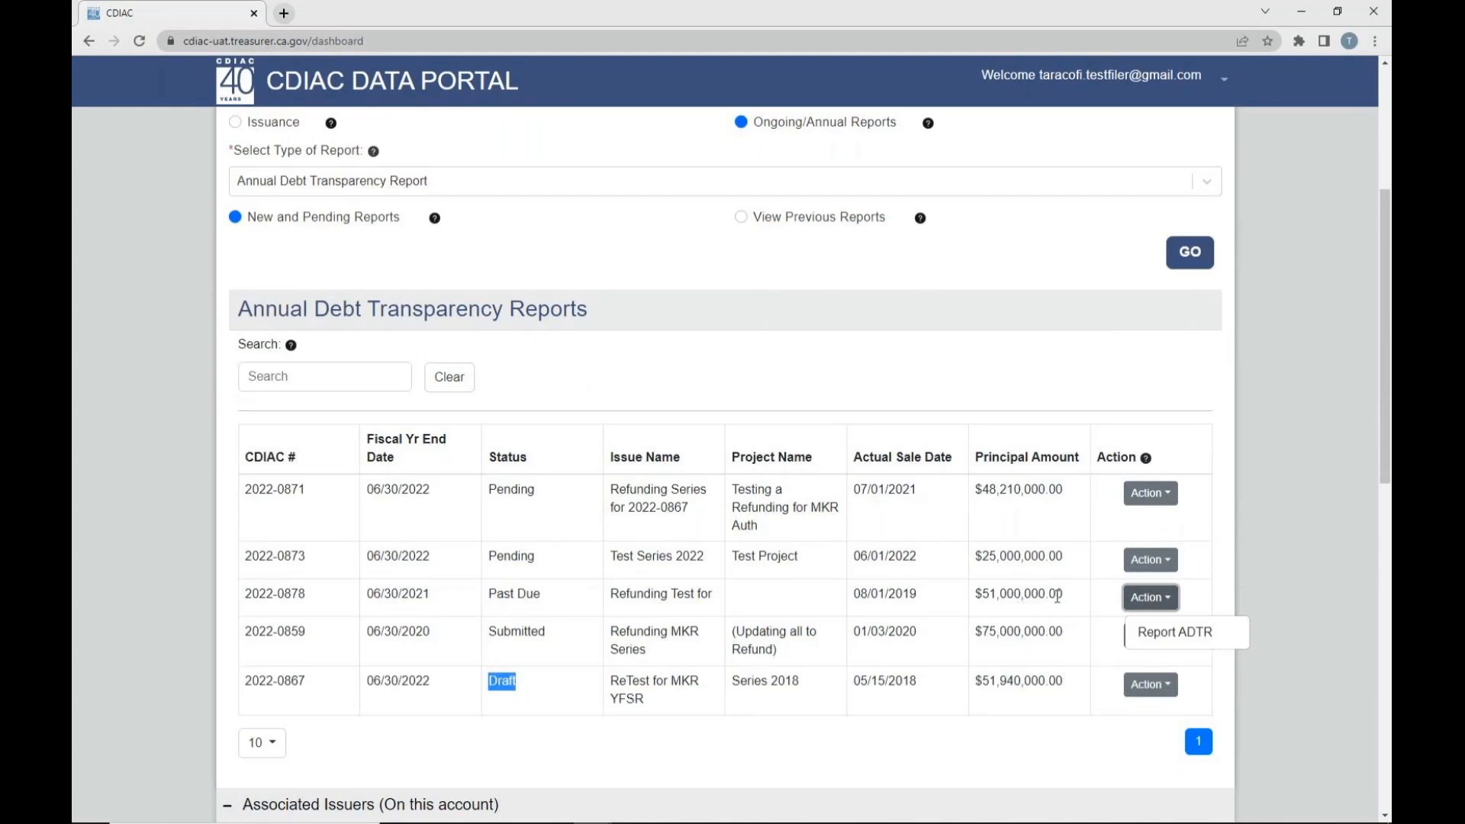
{"action": "left_click", "coordinate": [1141, 692]}
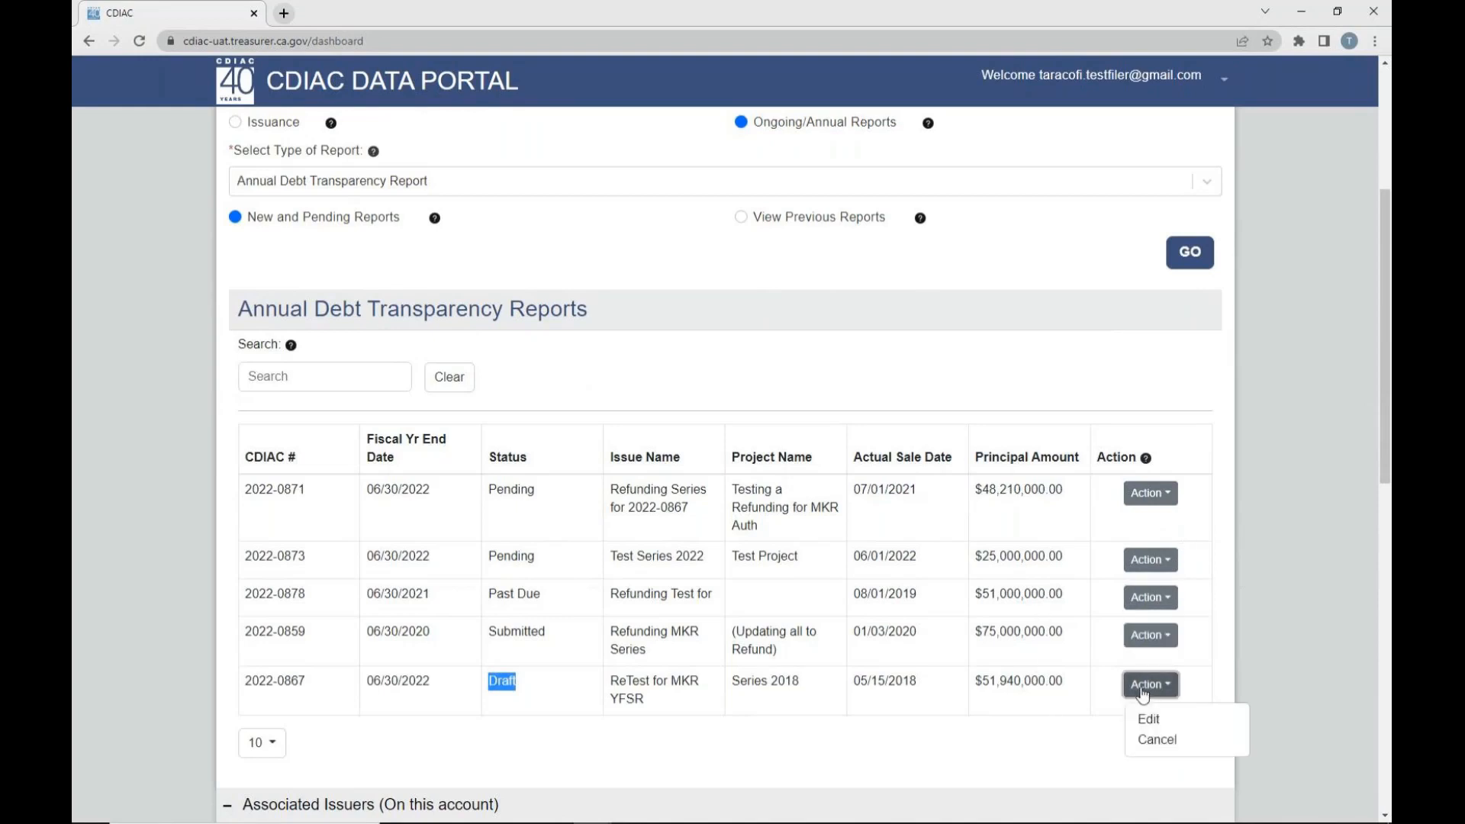
{"action": "left_click", "coordinate": [1161, 645]}
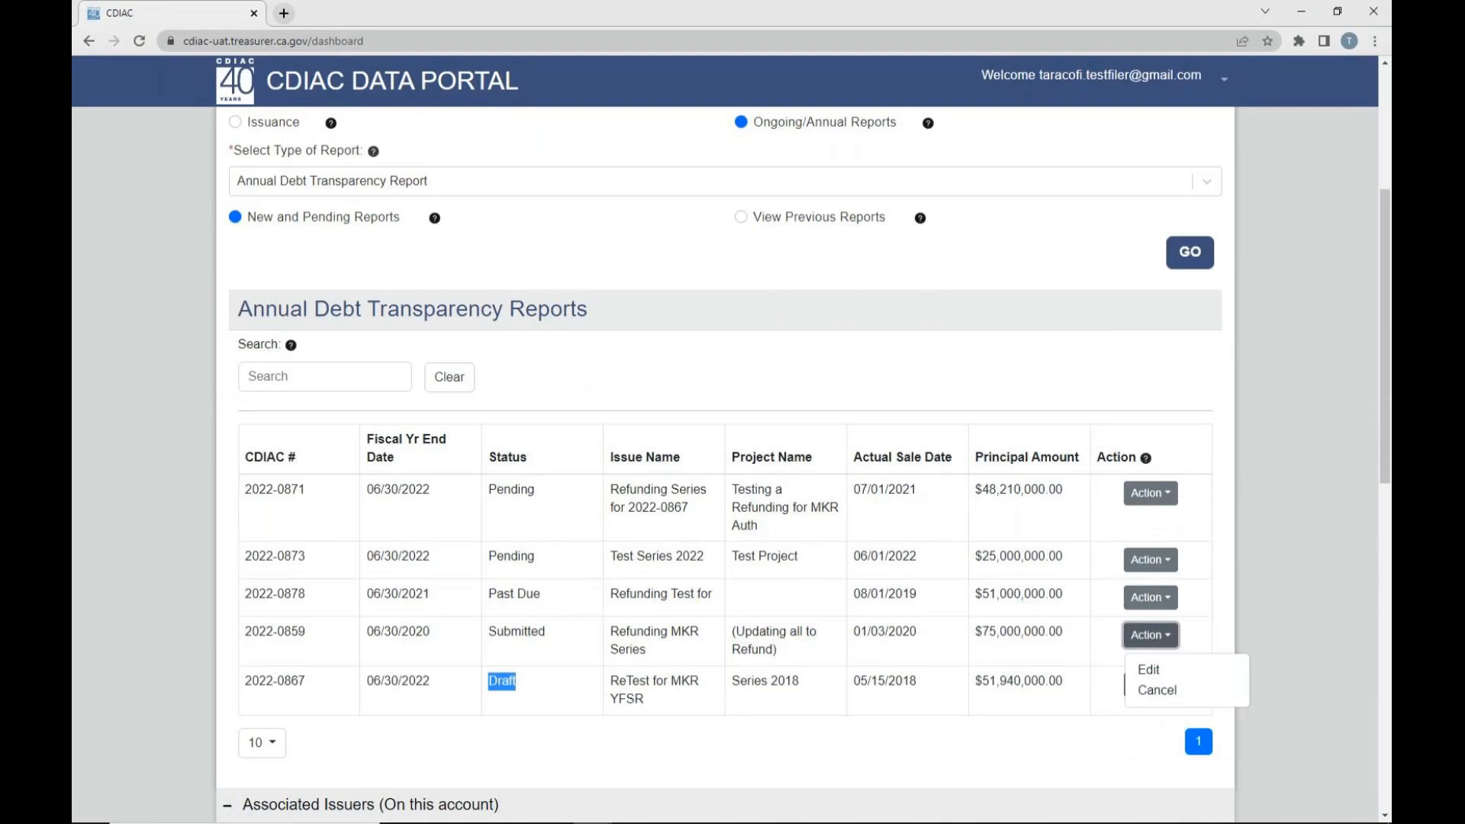
{"action": "left_click", "coordinate": [1297, 564]}
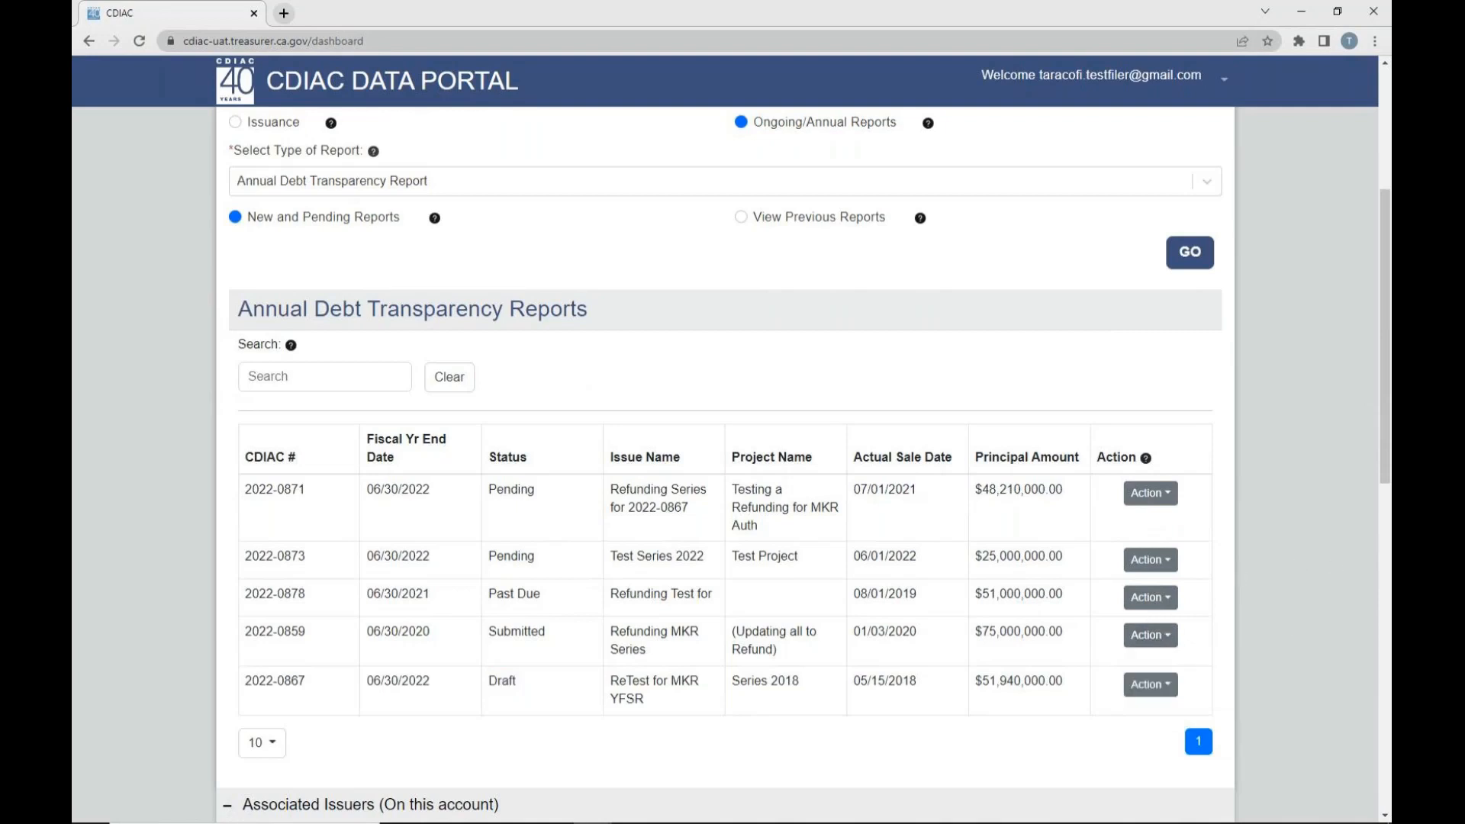
- Sort the reports by fiscal year end date, status and issue name in turn, finishing with actual sale date, newest first
{"action": "left_click", "coordinate": [416, 449]}
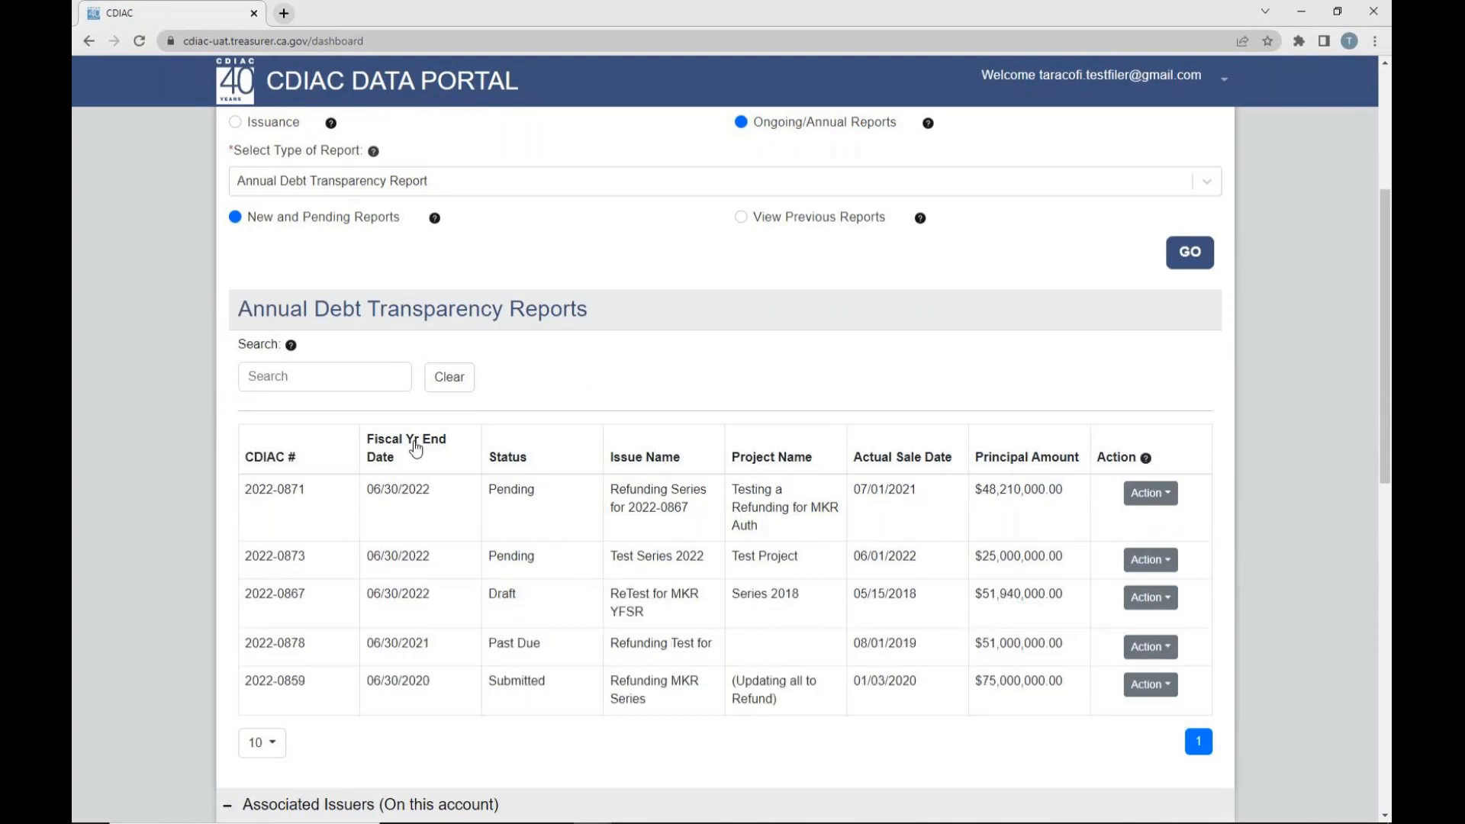
{"action": "left_click", "coordinate": [511, 458]}
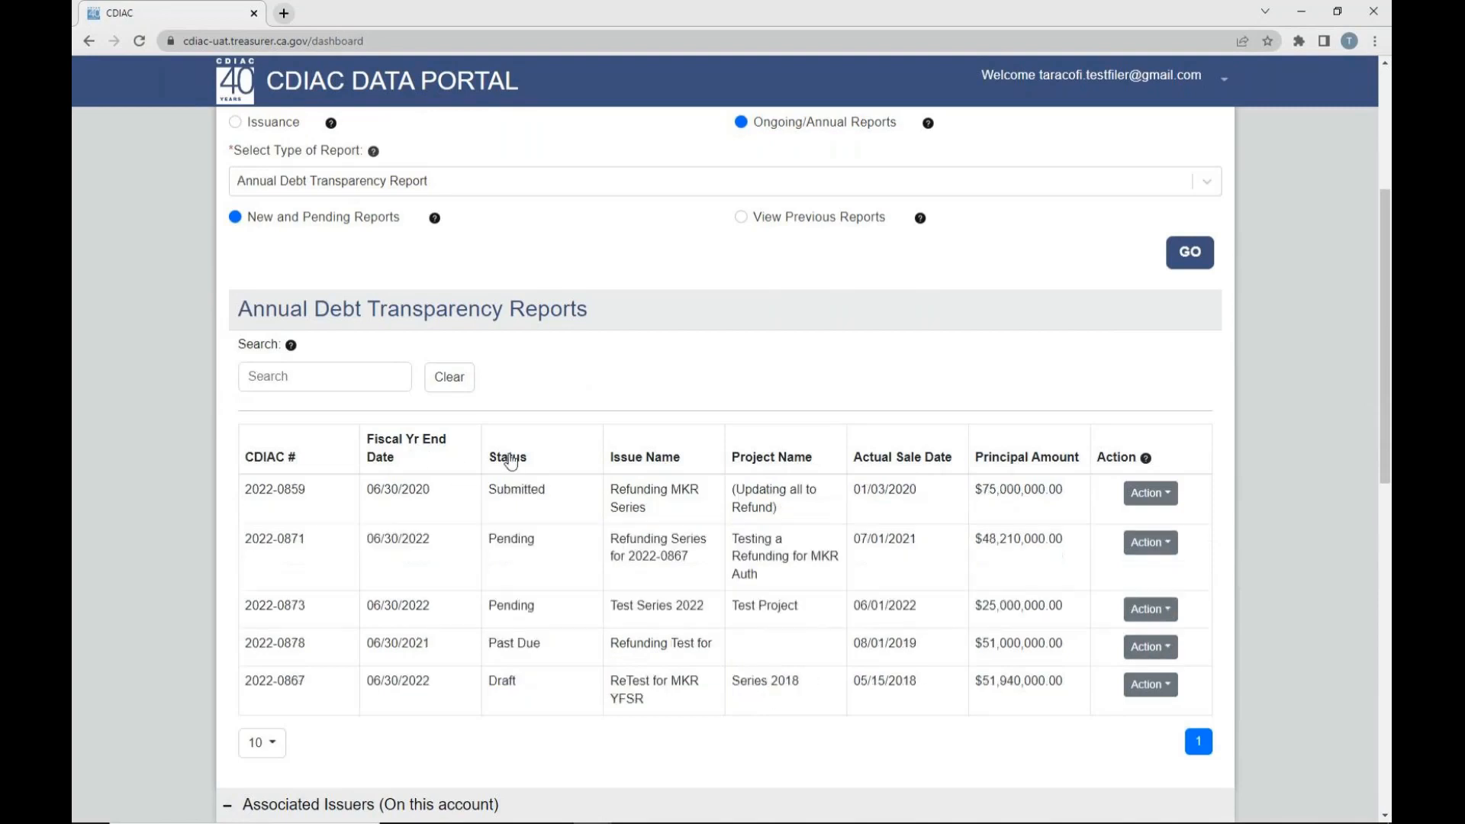
{"action": "left_click", "coordinate": [639, 473]}
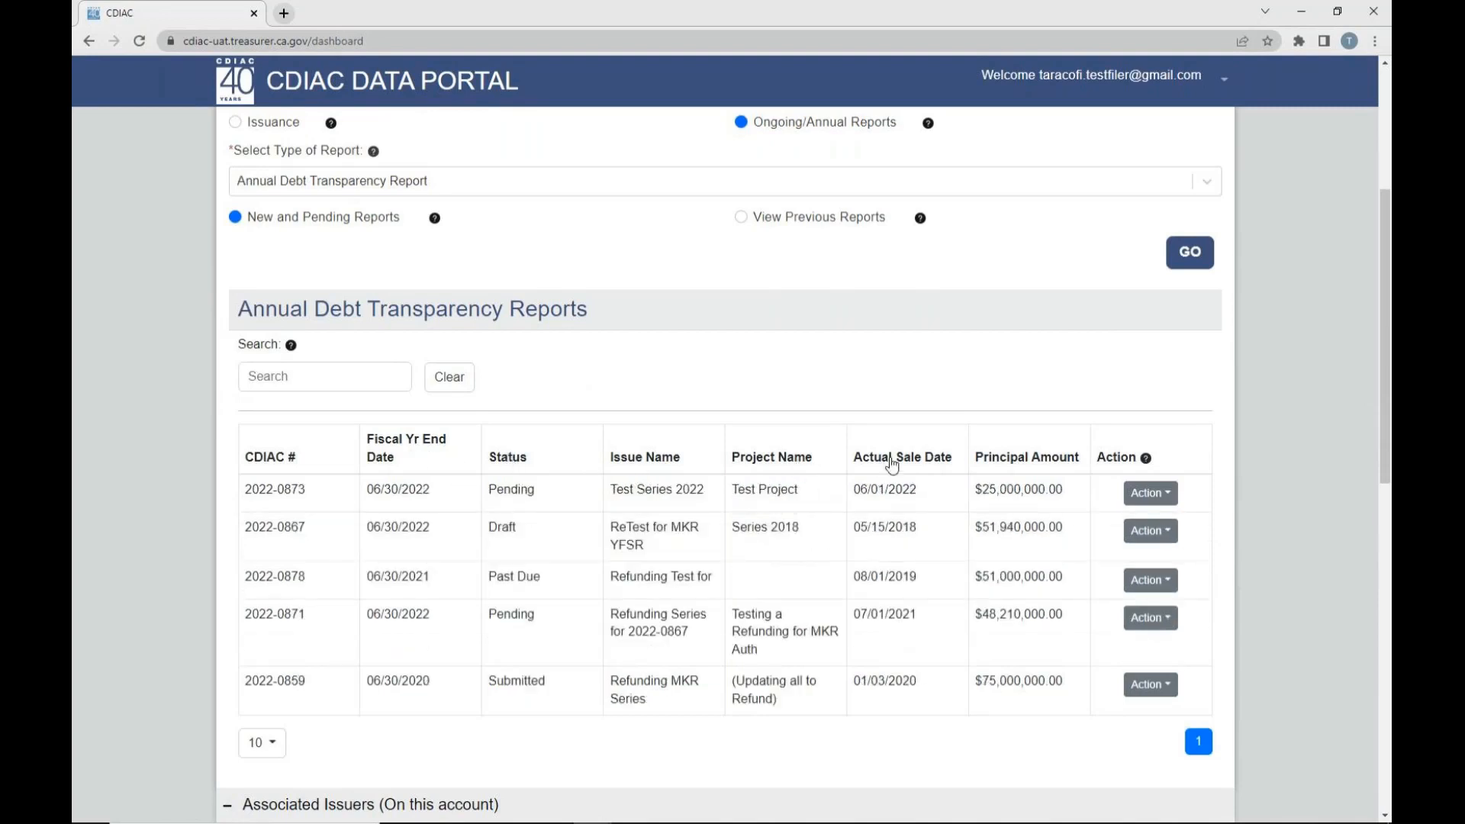
{"action": "left_click", "coordinate": [892, 462]}
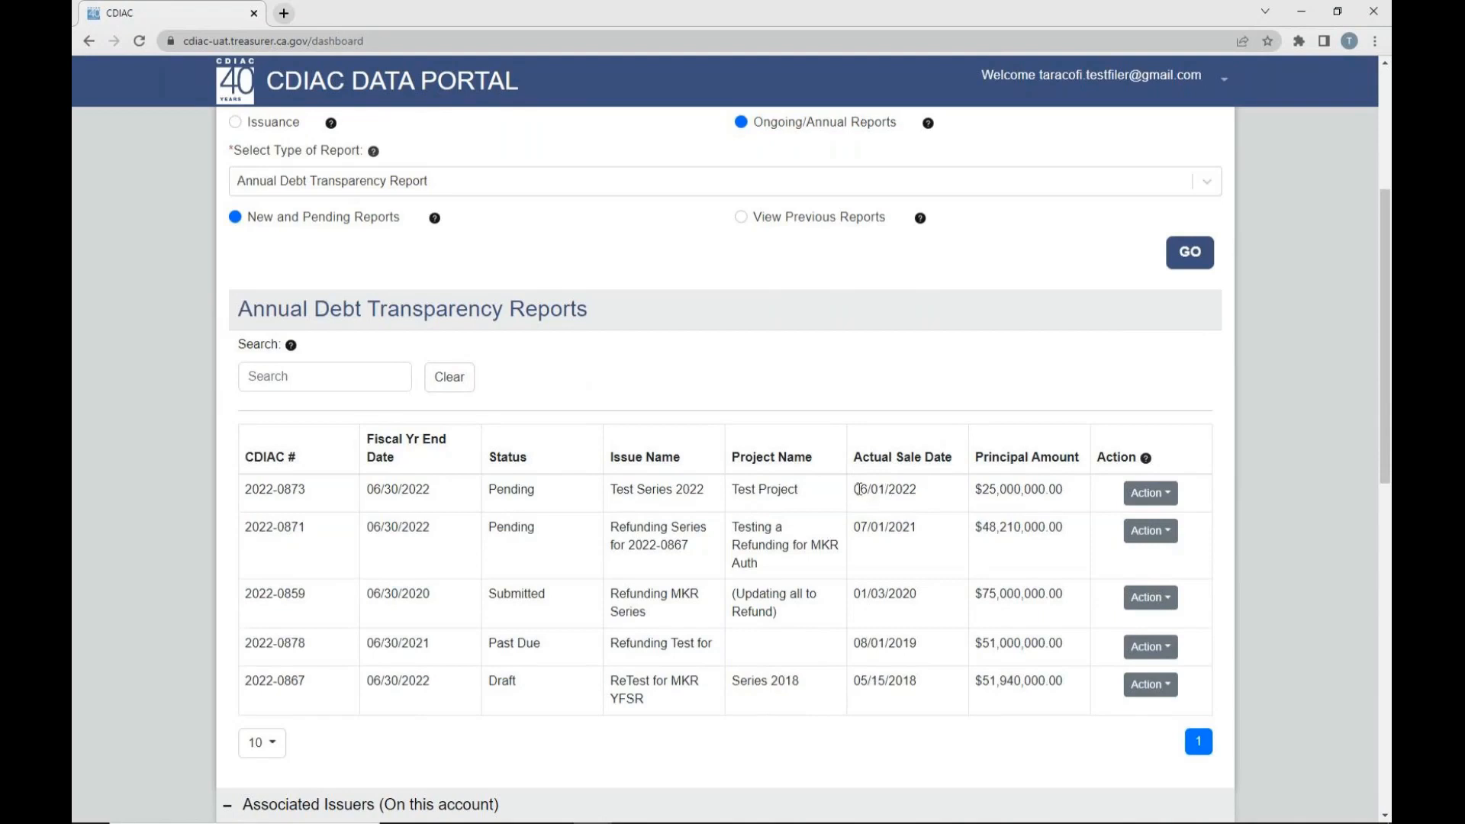
{"action": "left_click_drag", "start_coordinate": [853, 489], "coordinate": [917, 490]}
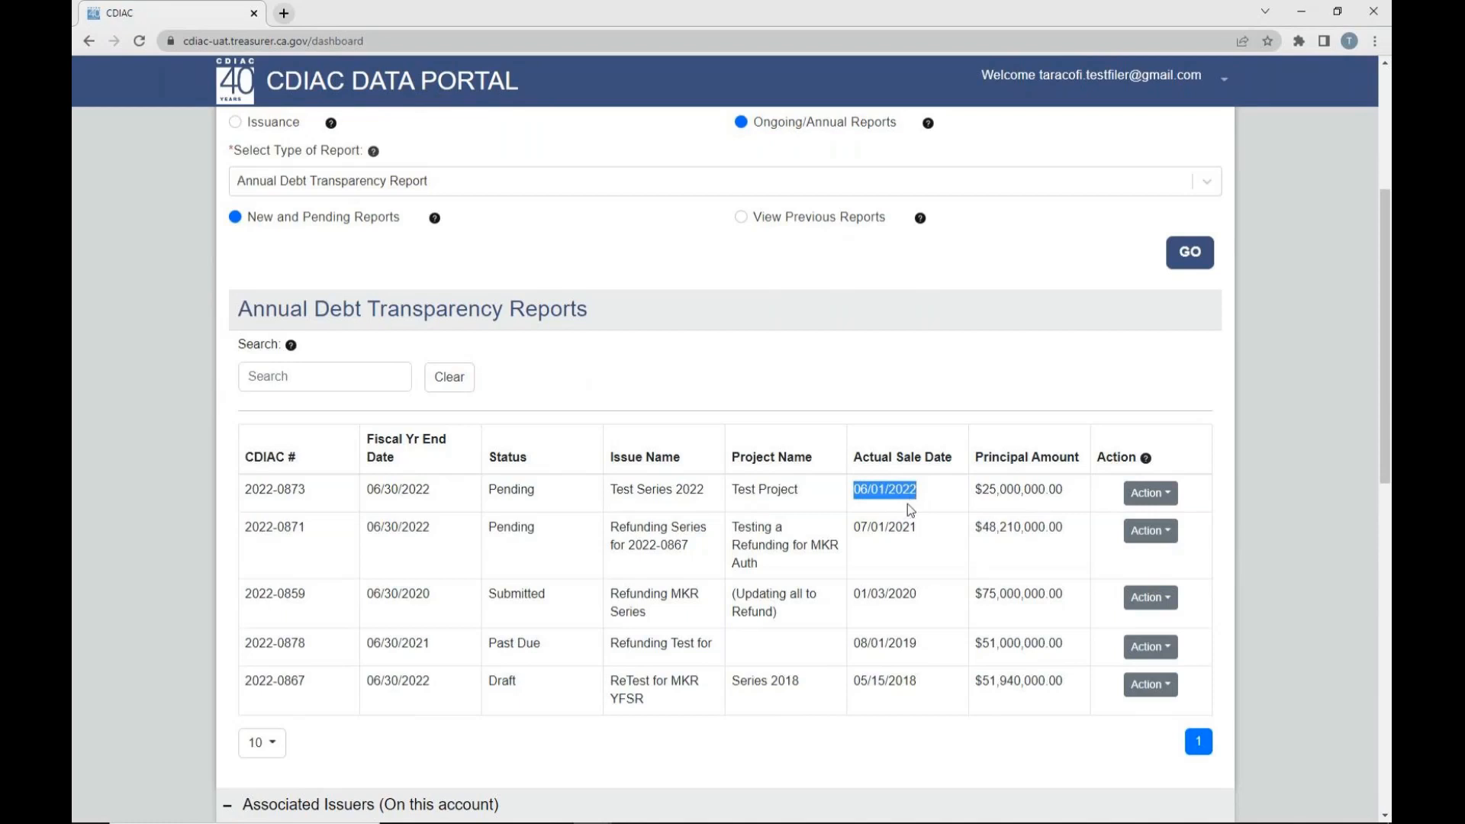
{"action": "left_click", "coordinate": [908, 490]}
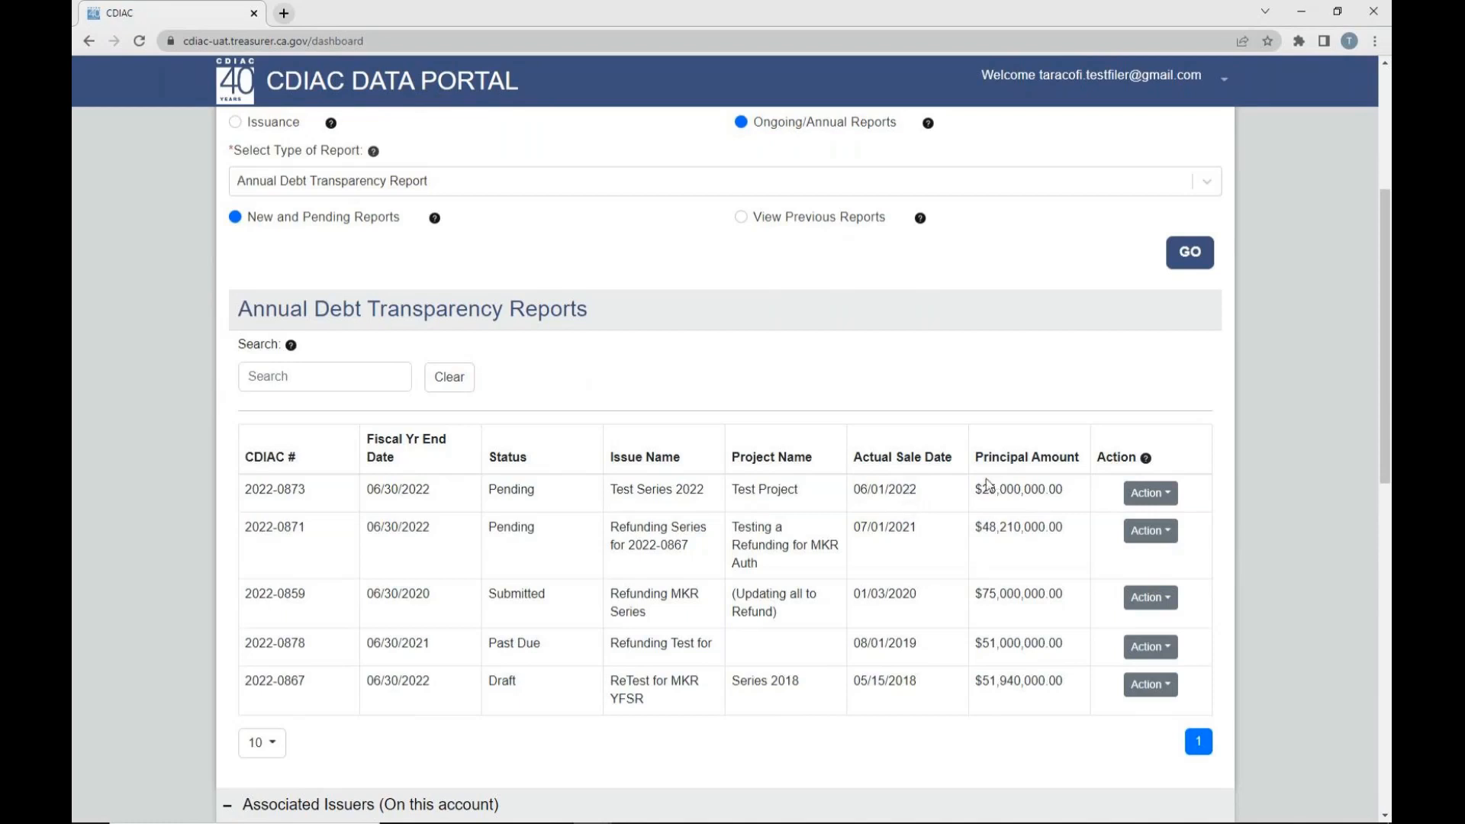
- Start the annual debt transparency report for Test Series 2022 and submit its June 30, 2022 balance date
{"action": "left_click", "coordinate": [1146, 496]}
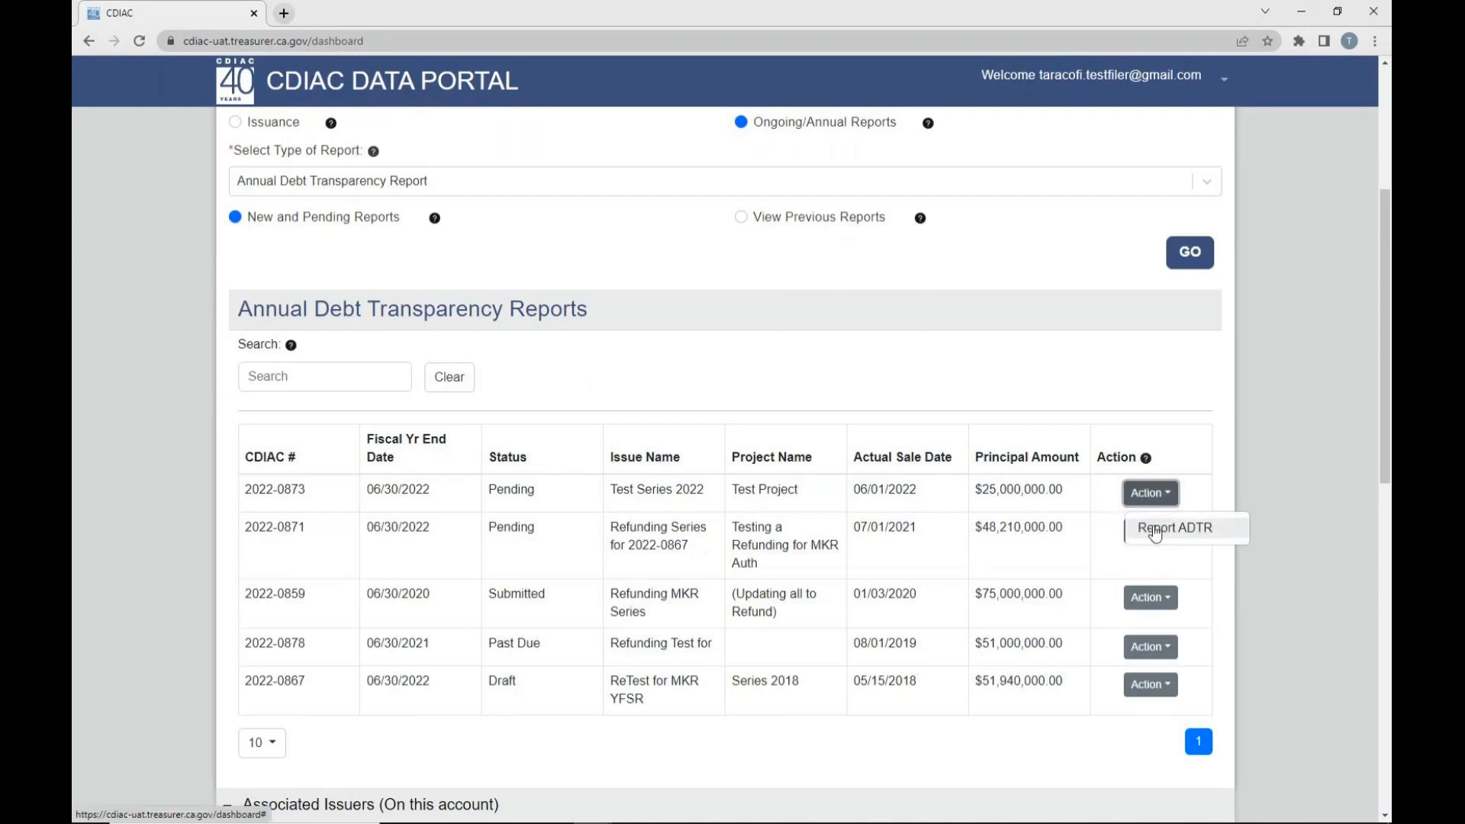
{"action": "left_click", "coordinate": [1155, 530]}
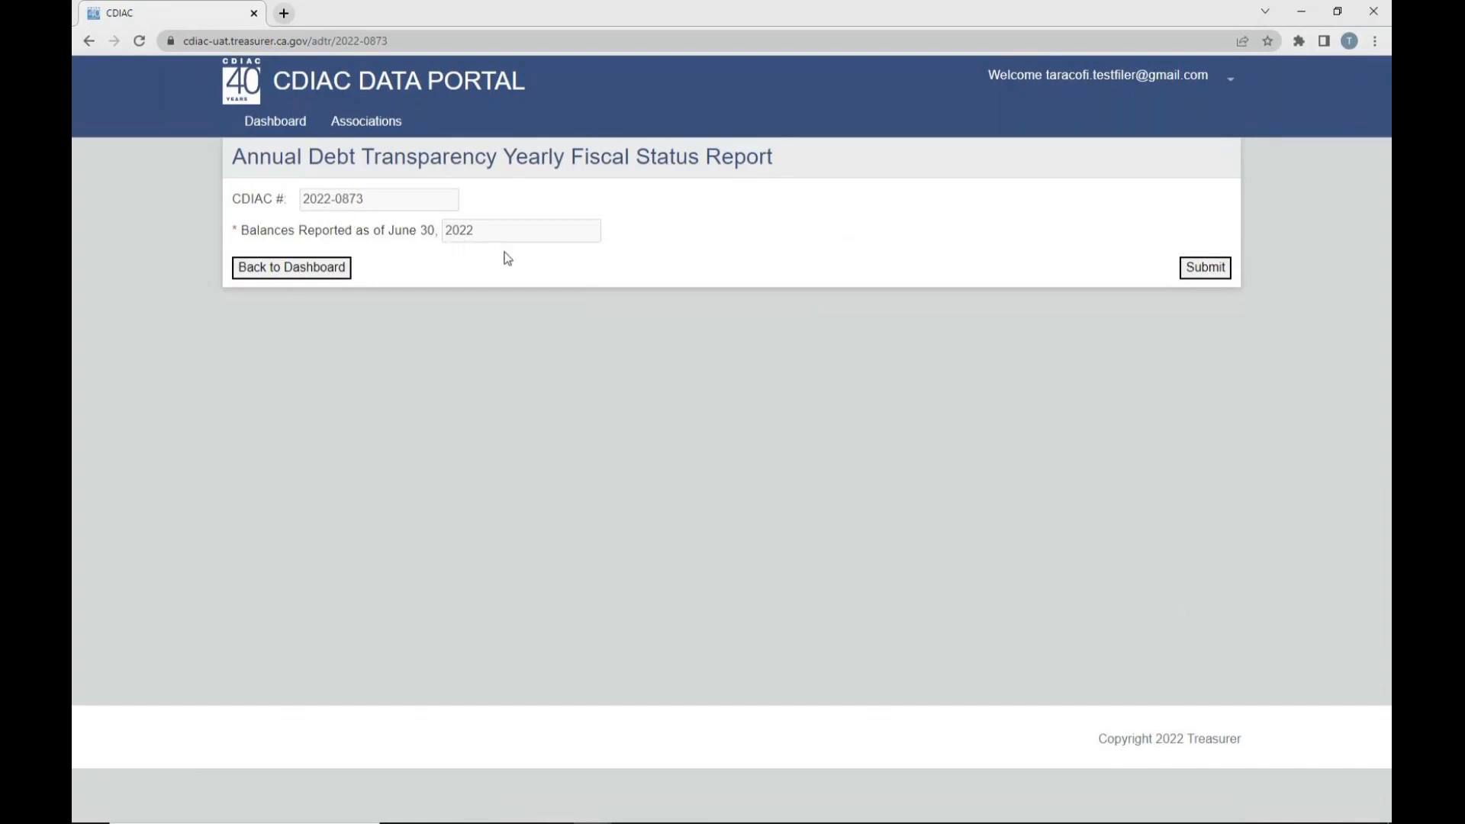
{"action": "left_click", "coordinate": [1207, 268]}
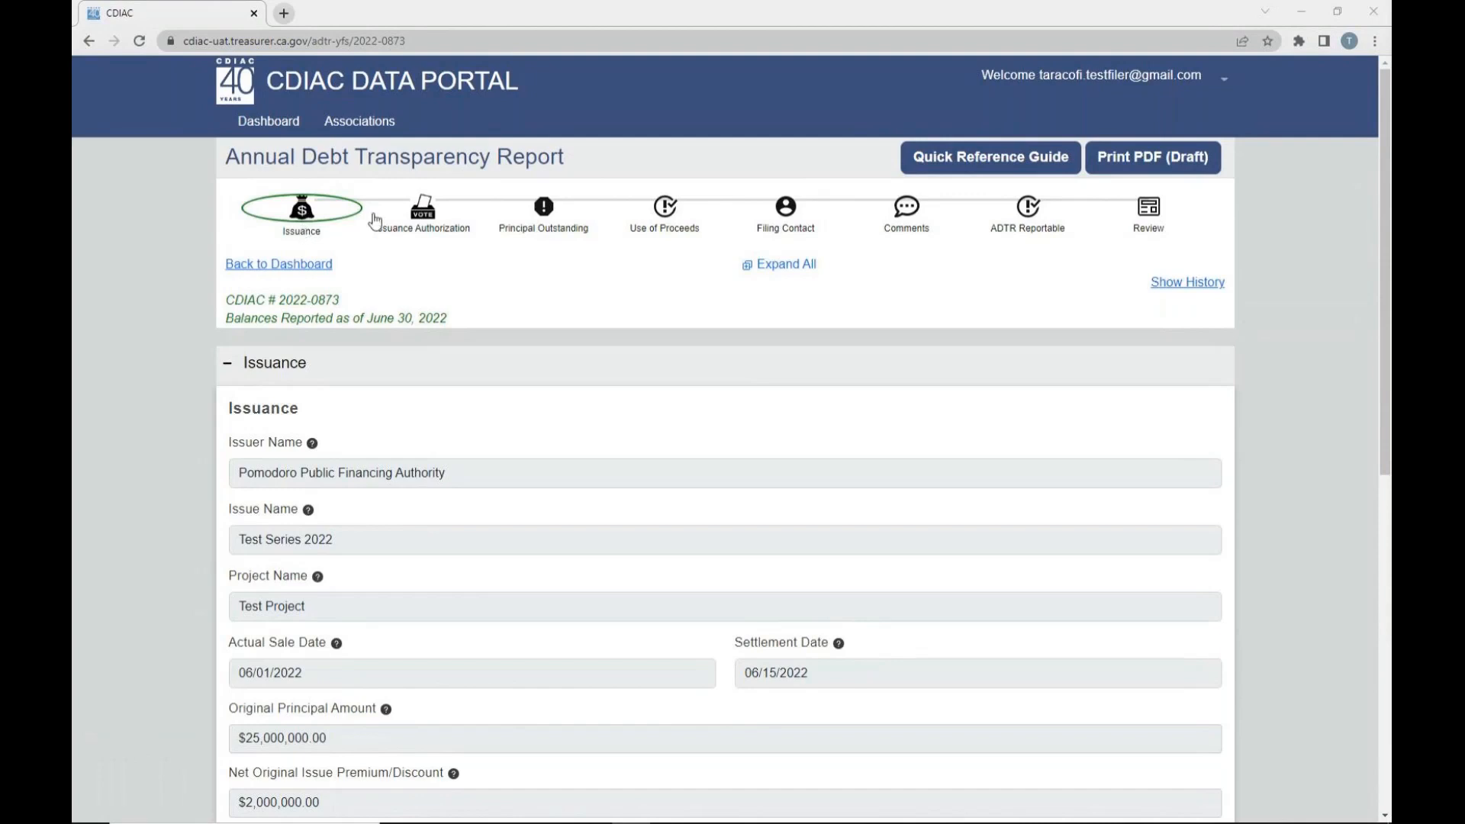
- View each report section in order from Issuance Authorization through Review, finishing back at Issuance
{"action": "left_click", "coordinate": [424, 221]}
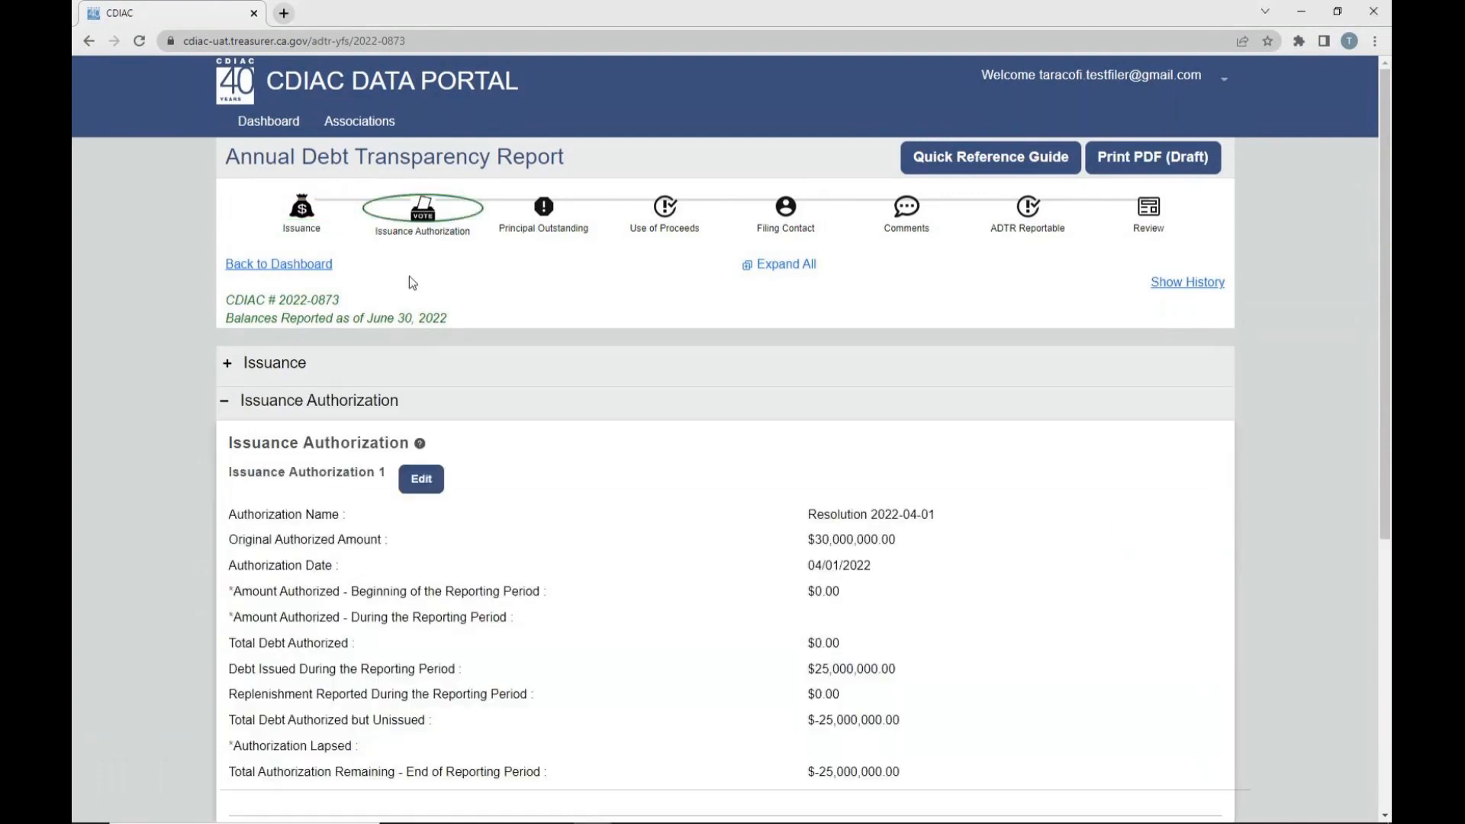
{"action": "left_click", "coordinate": [545, 217]}
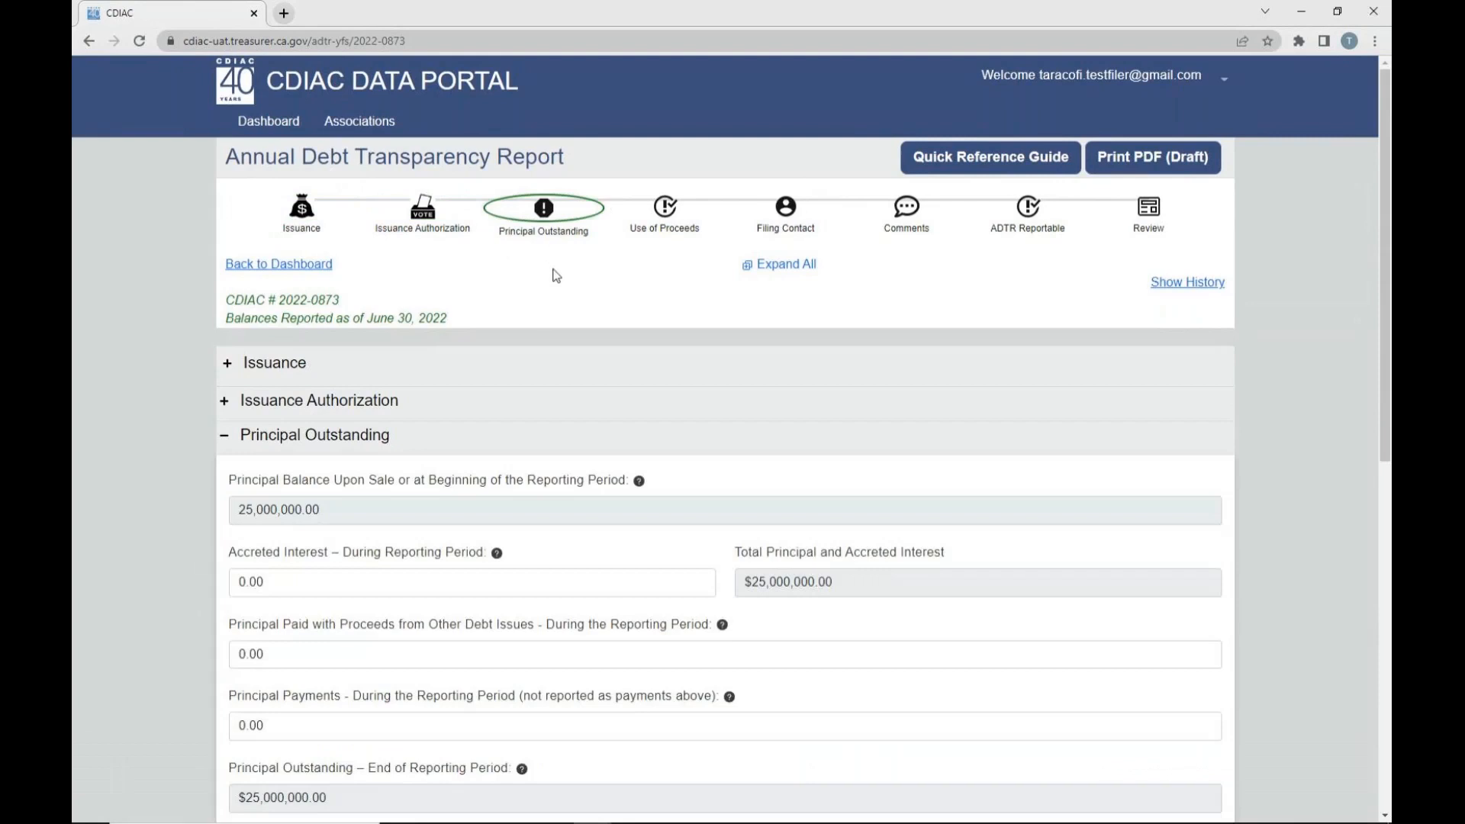
{"action": "left_click", "coordinate": [664, 215]}
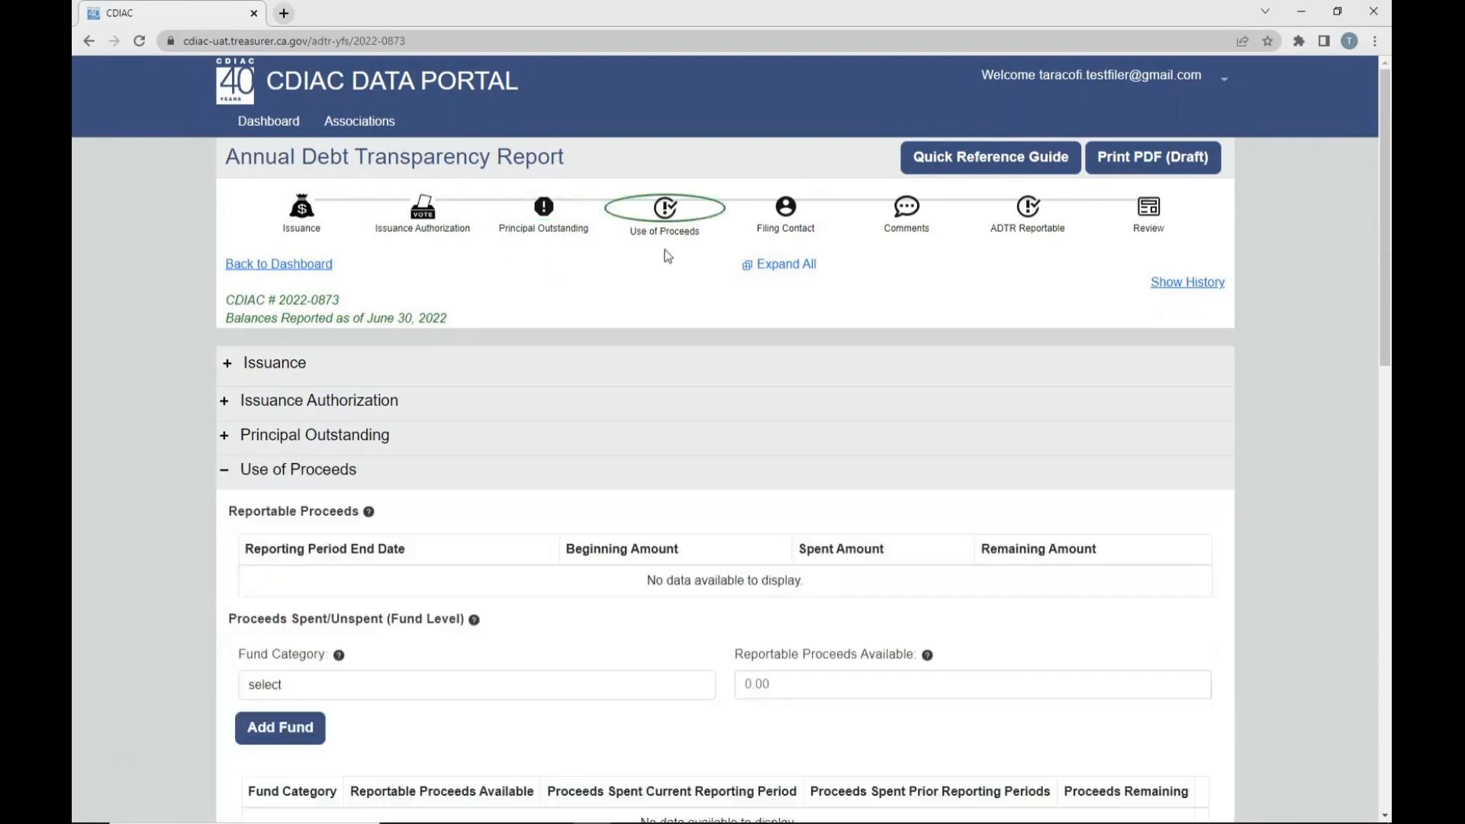
{"action": "left_click", "coordinate": [786, 217]}
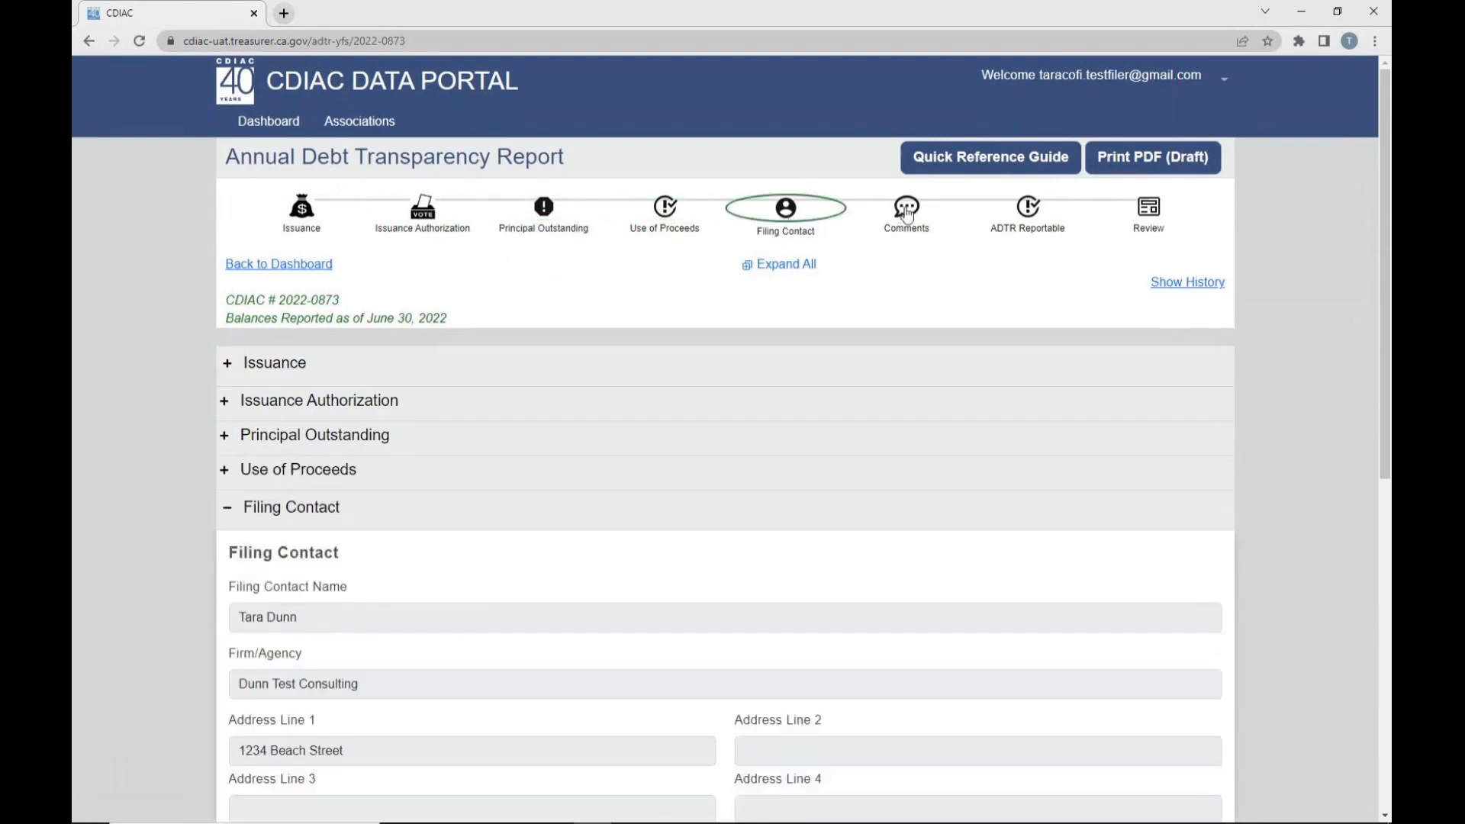
{"action": "left_click", "coordinate": [905, 219]}
{"action": "left_click", "coordinate": [1032, 216]}
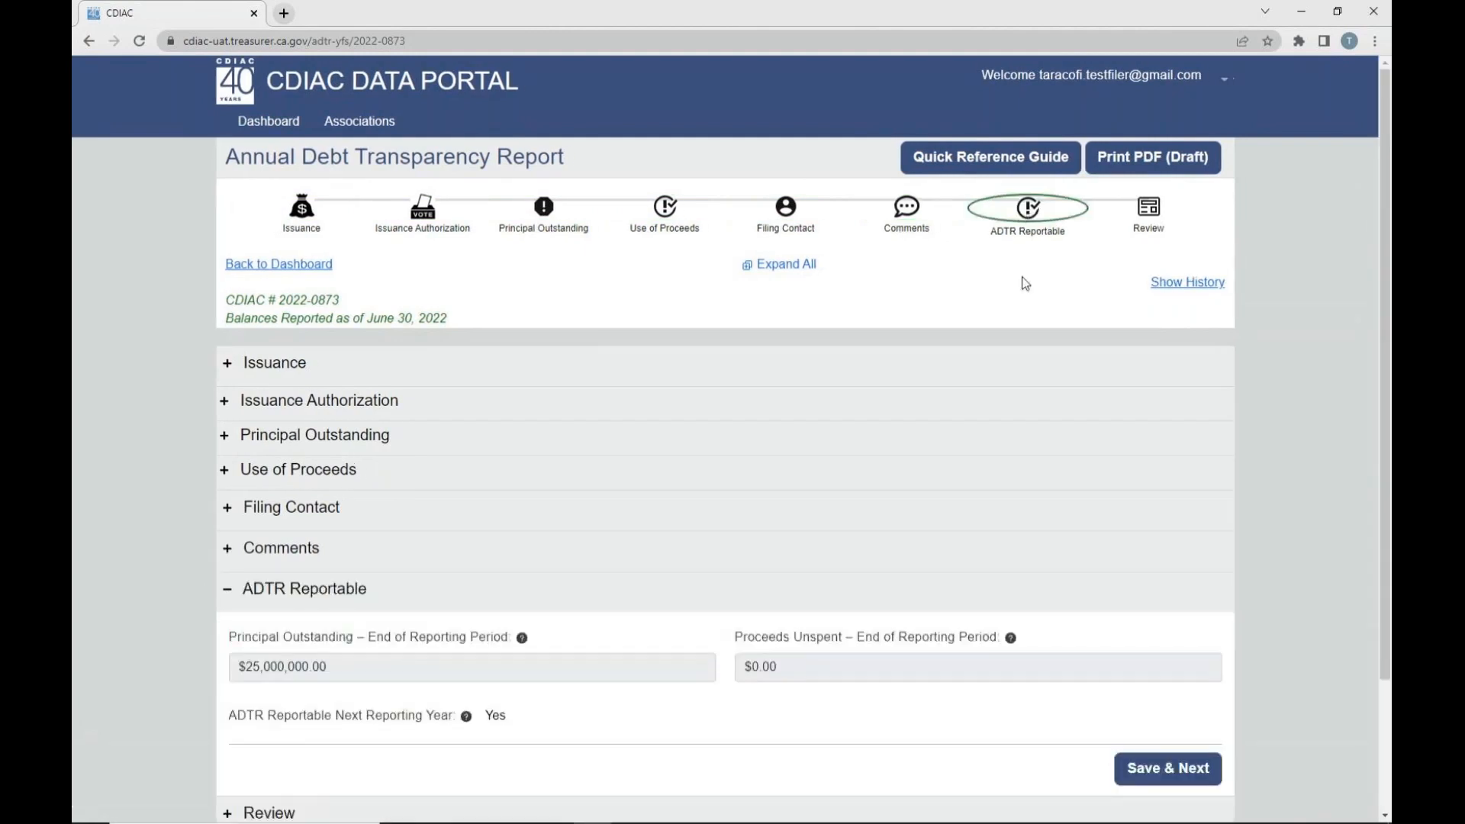
{"action": "left_click", "coordinate": [1153, 219]}
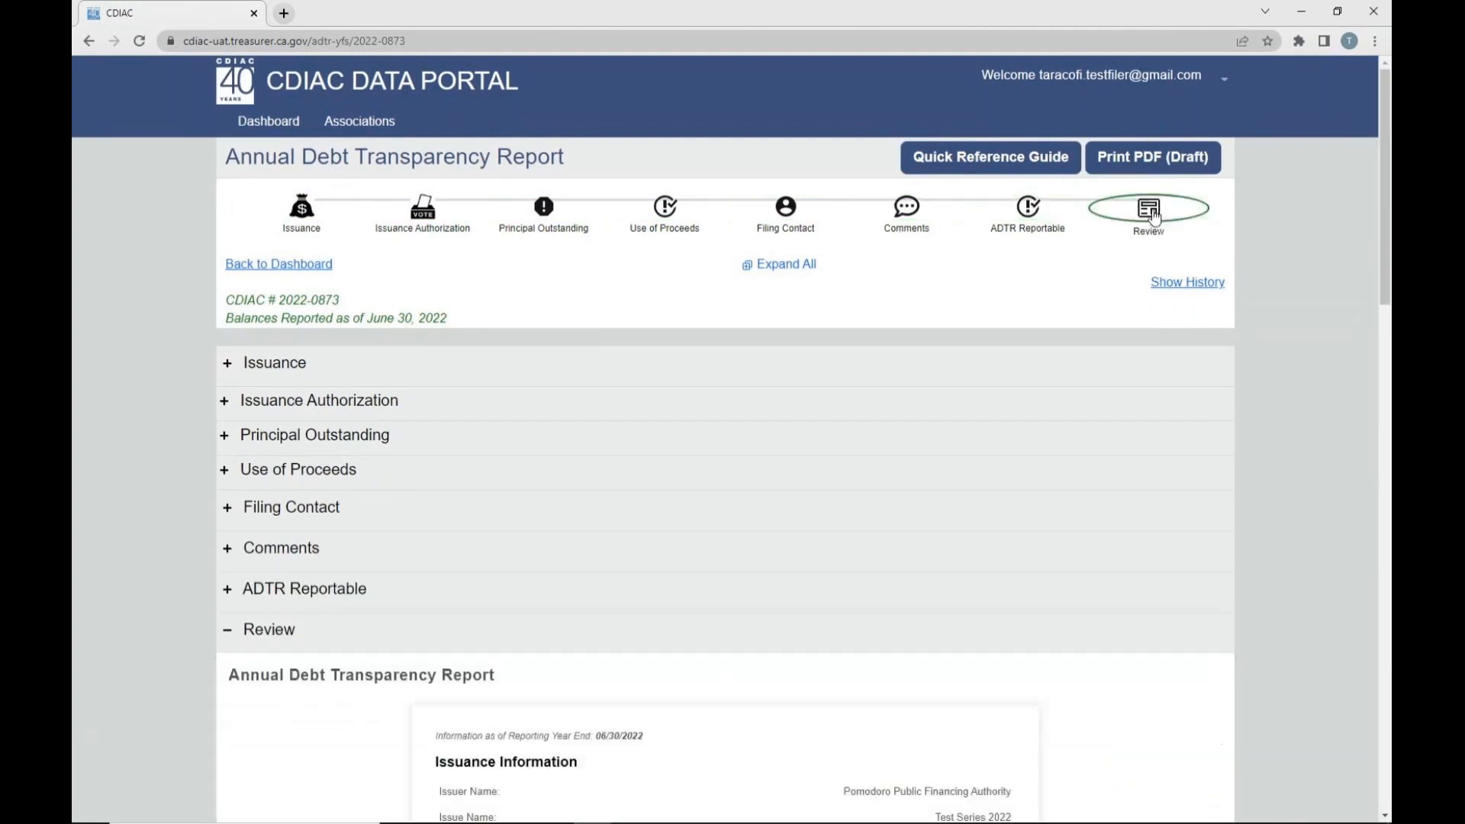
{"action": "left_click", "coordinate": [304, 215]}
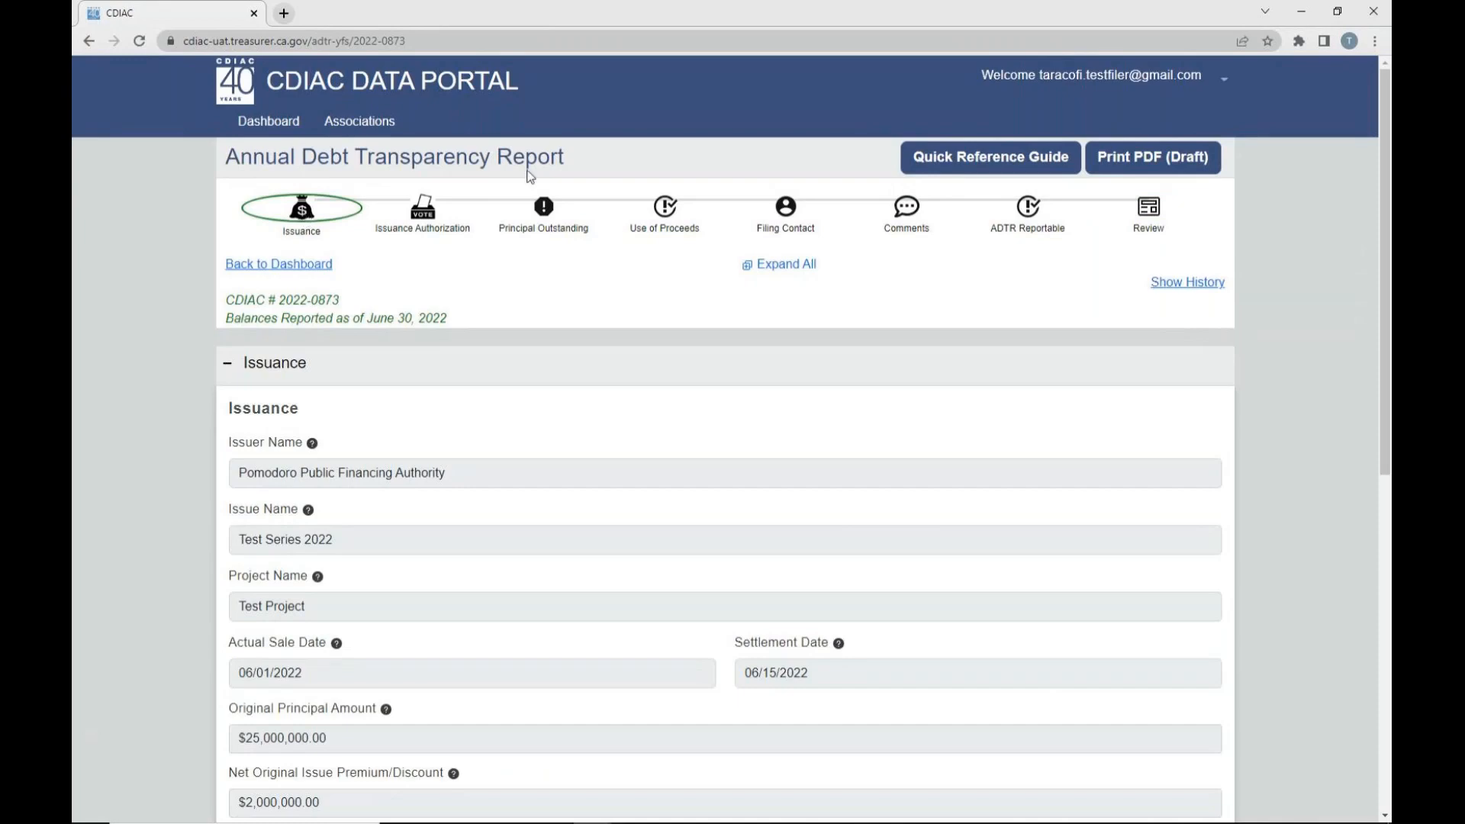
- View the report's Quick Reference Guide and generate its draft PDF, returning to the report after each one
{"action": "left_click", "coordinate": [989, 170]}
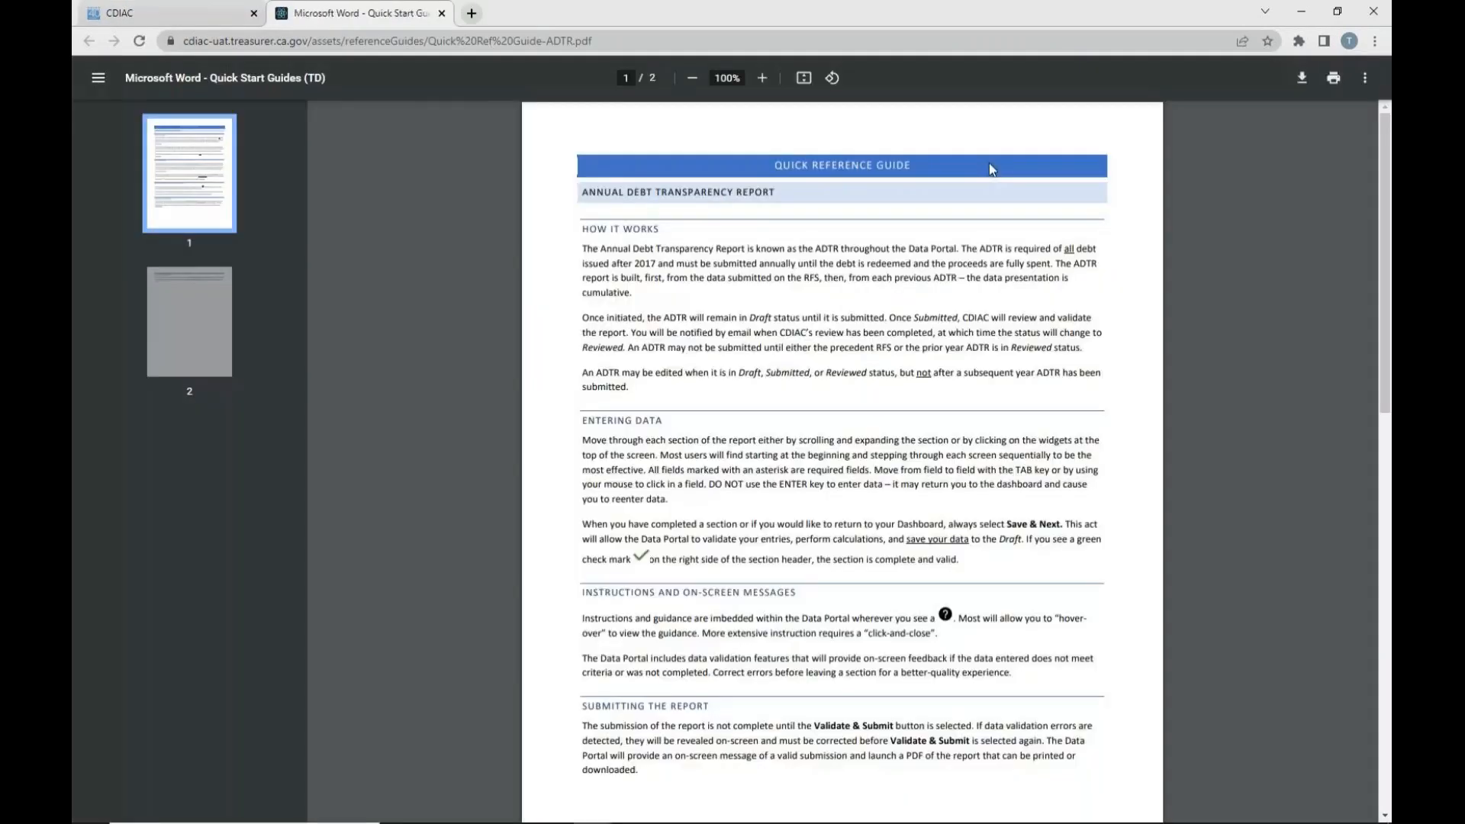
{"action": "left_click", "coordinate": [171, 13]}
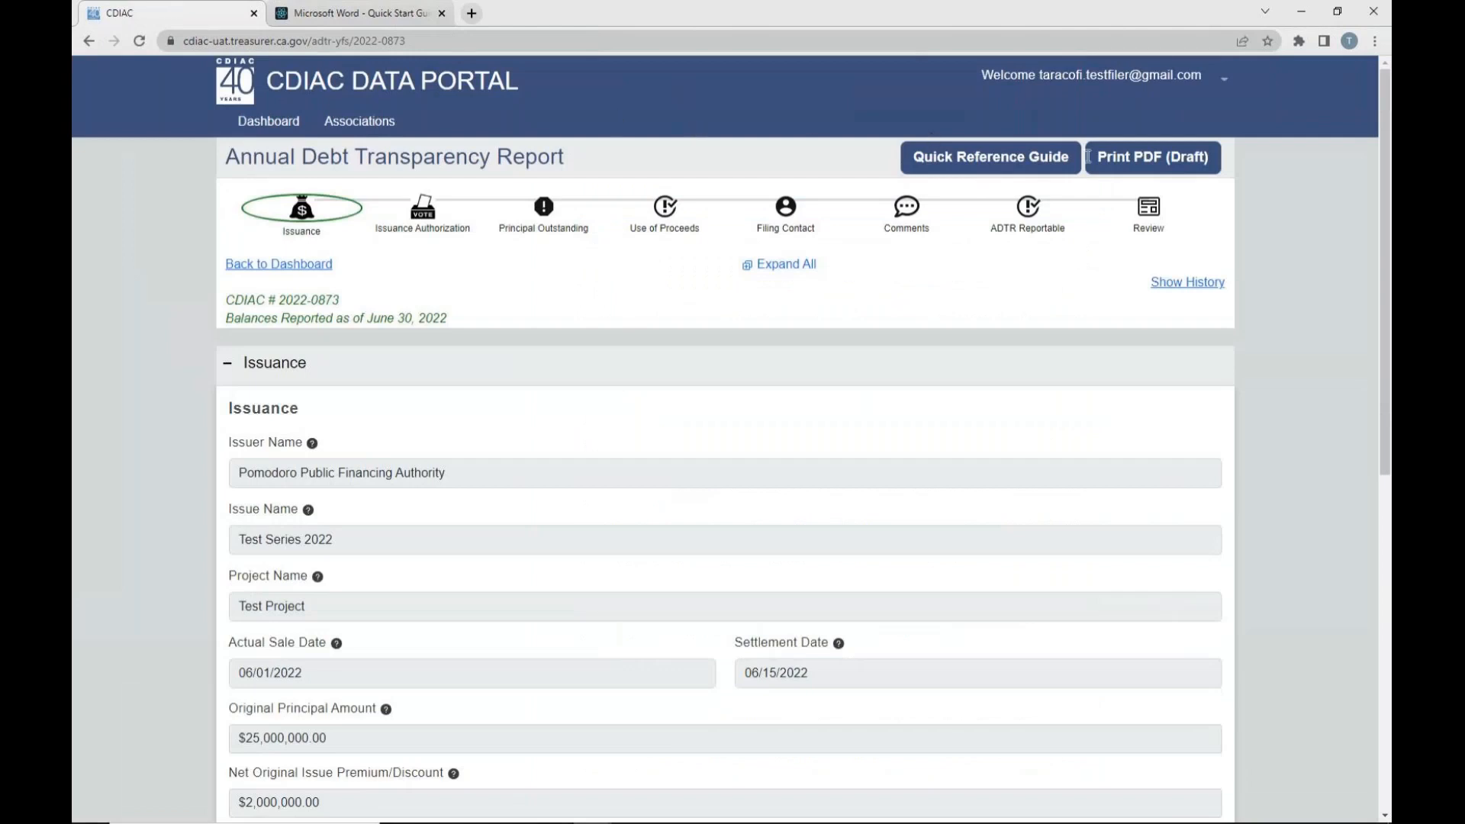
{"action": "left_click", "coordinate": [1142, 167]}
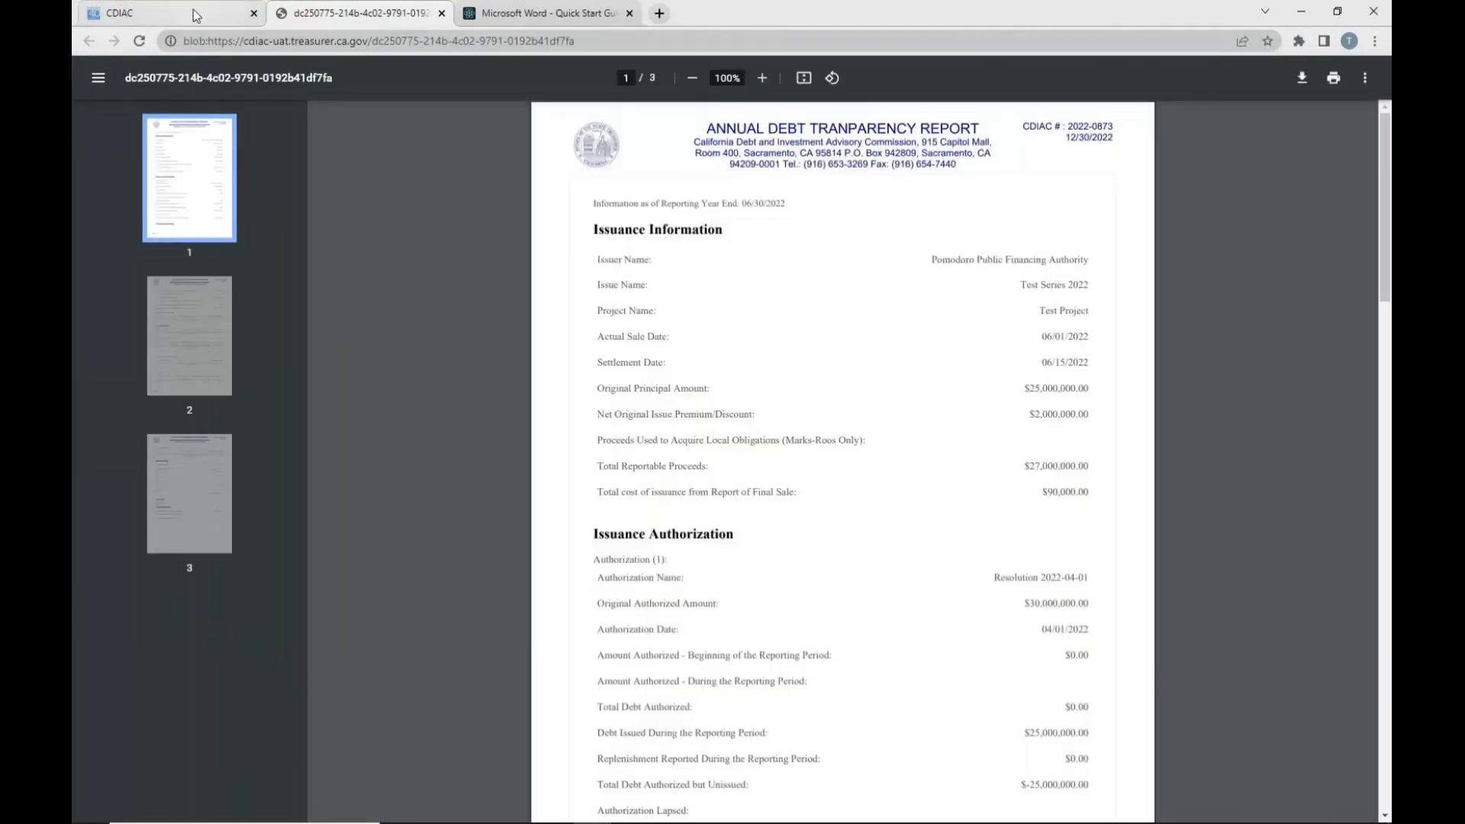
{"action": "left_click", "coordinate": [195, 15]}
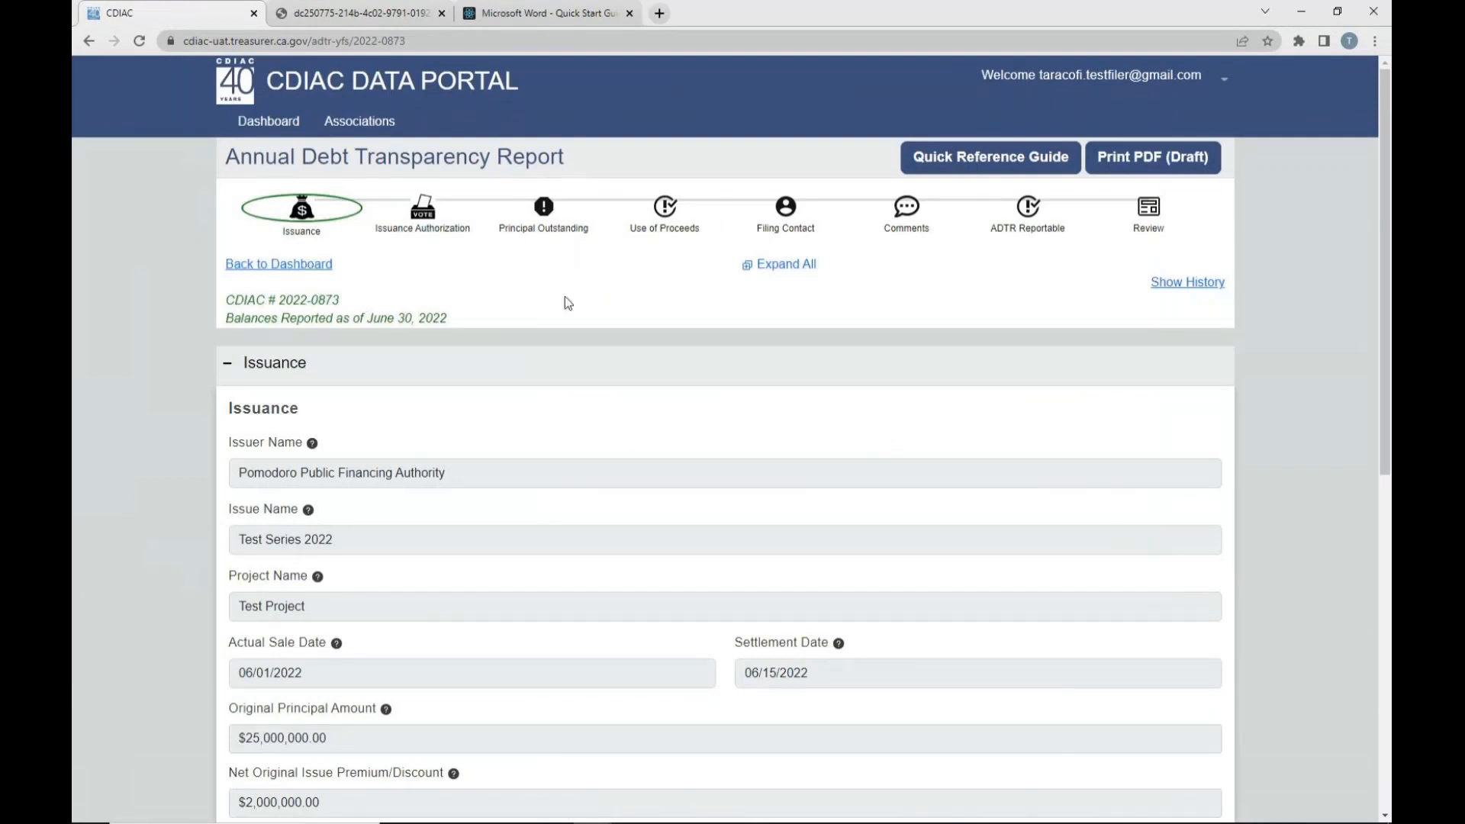
- Expand and collapse all report sections together, and check the report's history before closing it
{"action": "left_click", "coordinate": [750, 269]}
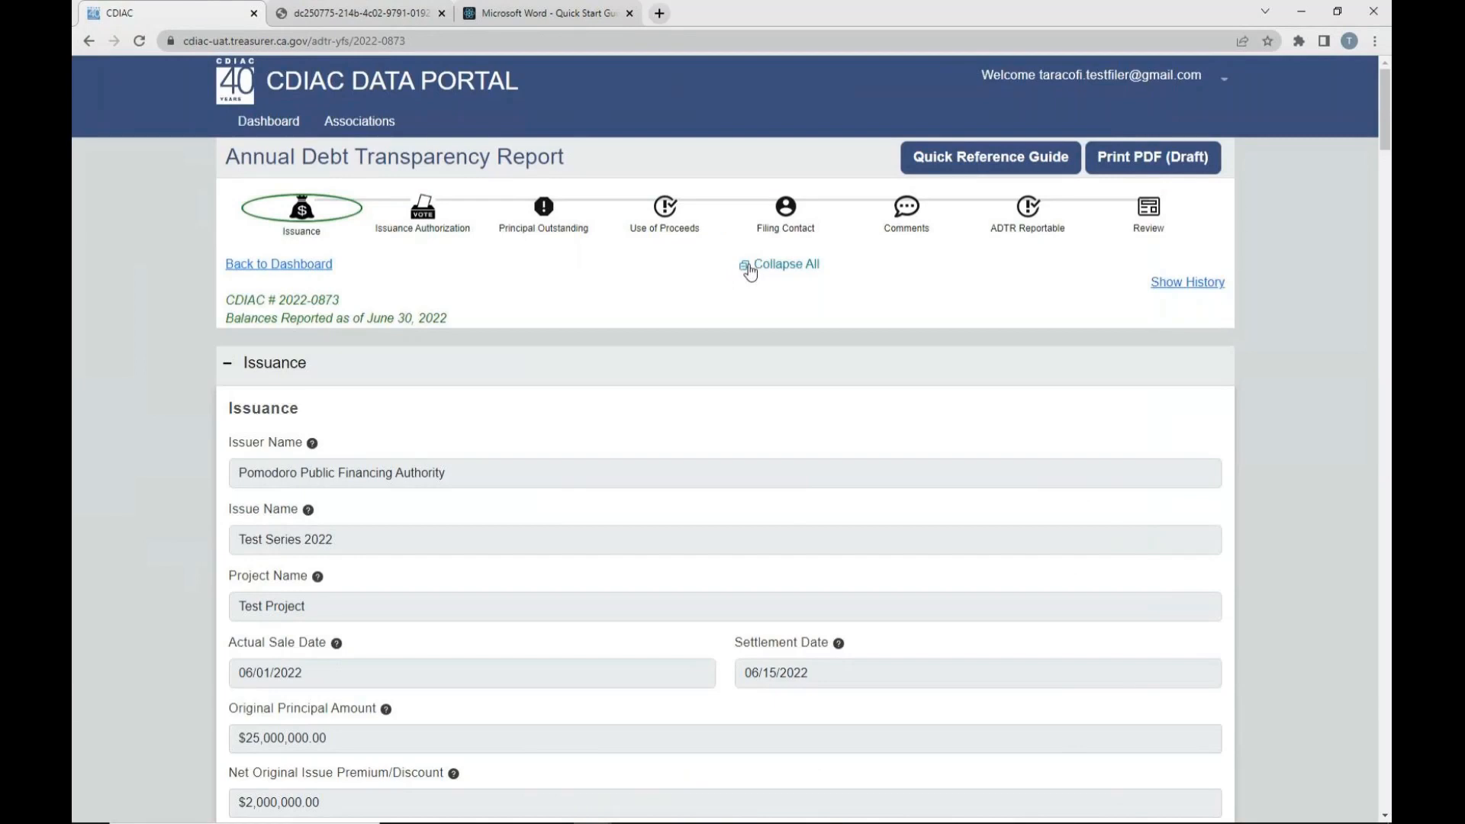
{"action": "left_click", "coordinate": [750, 269]}
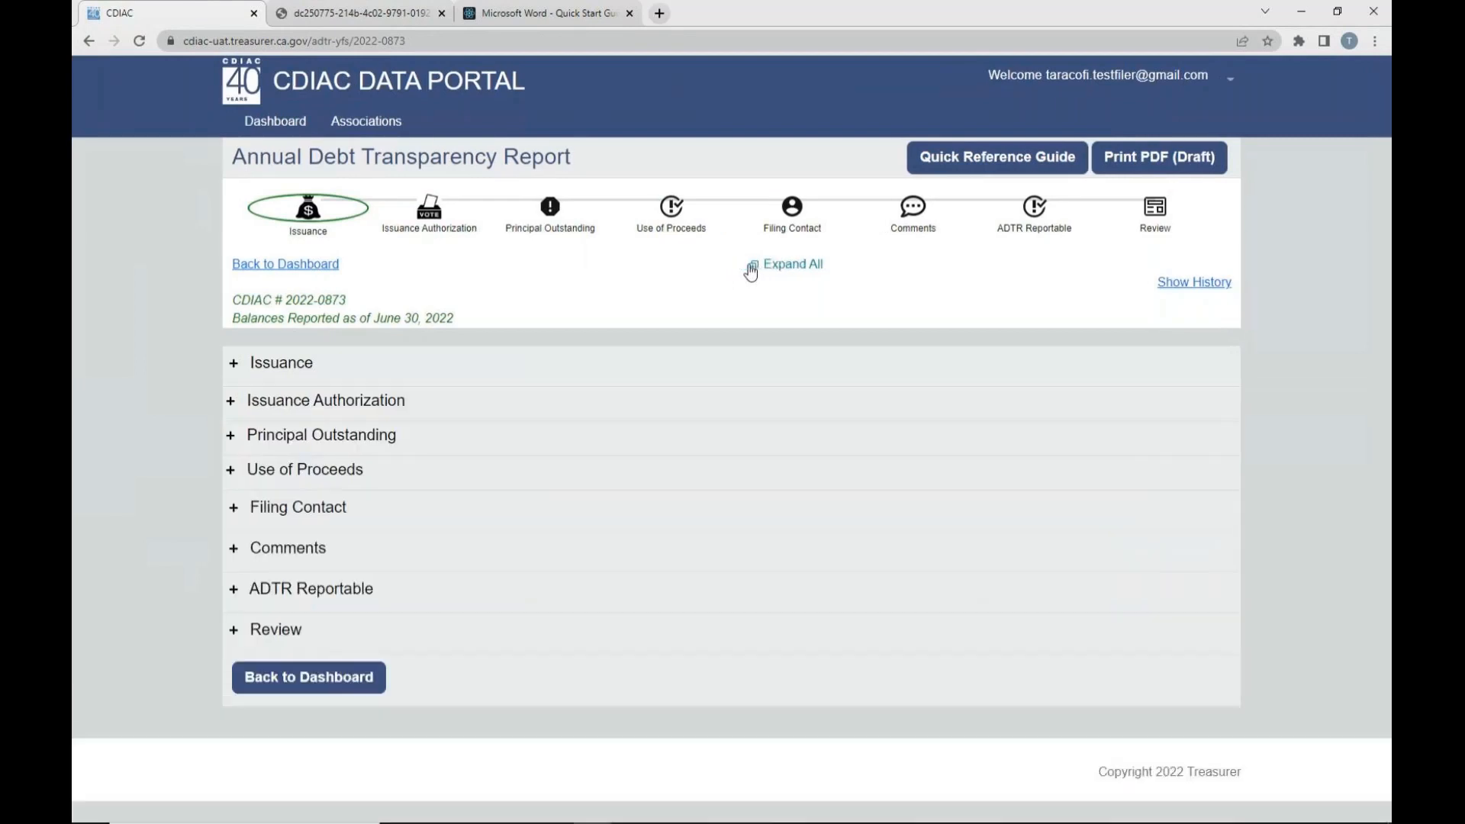
{"action": "left_click", "coordinate": [1176, 286]}
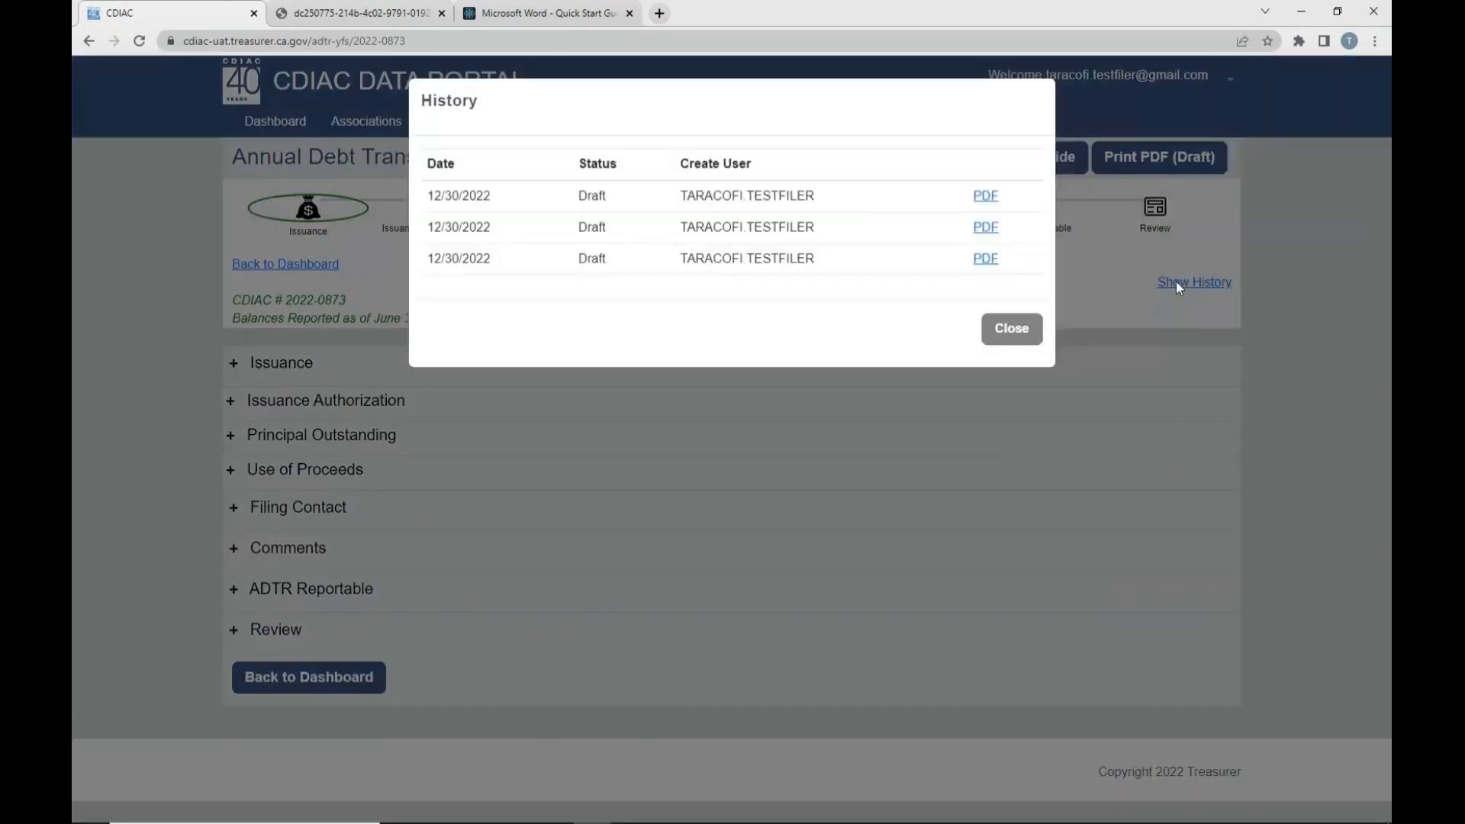
{"action": "left_click", "coordinate": [1004, 336]}
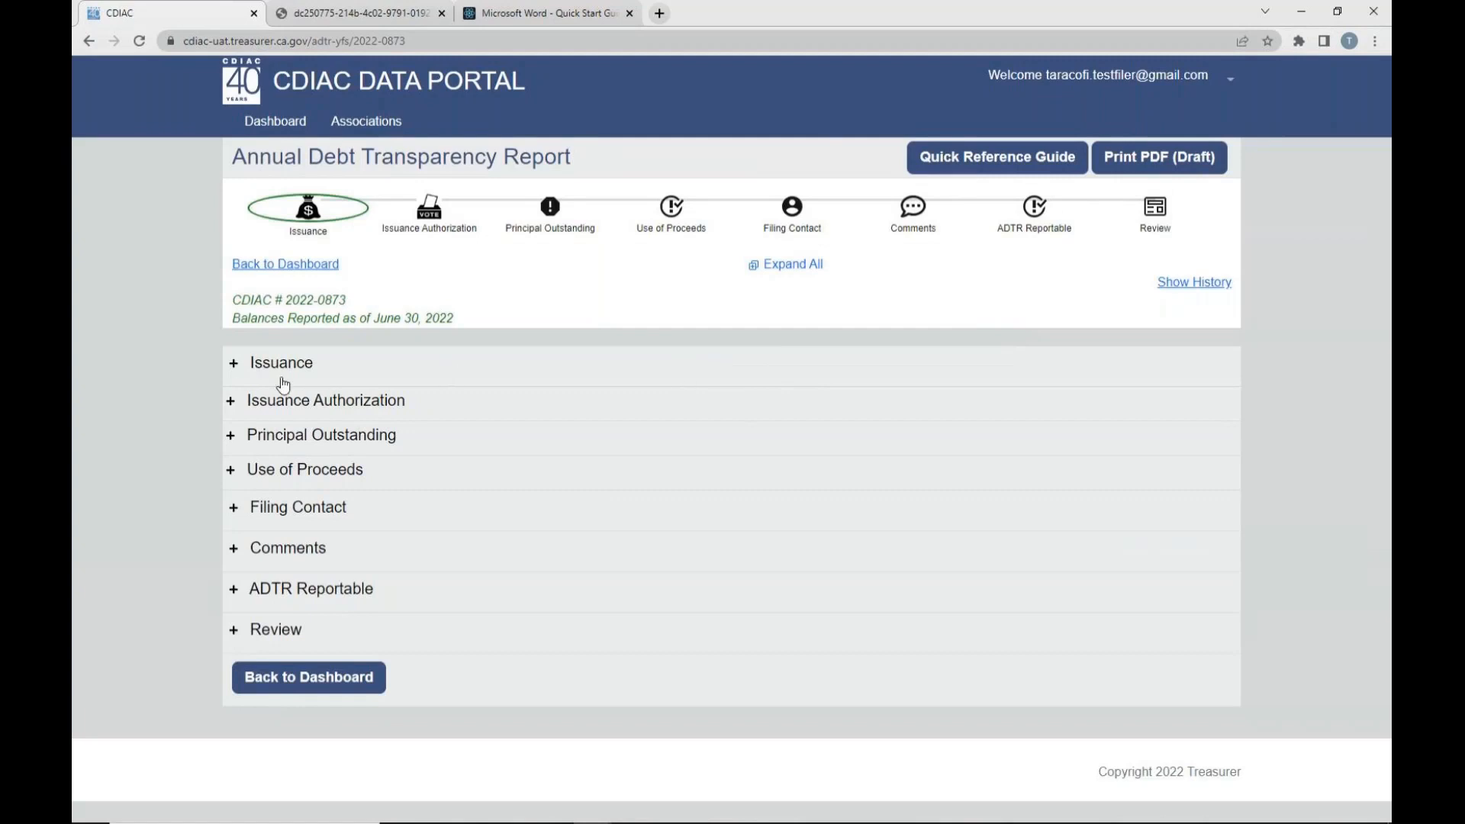
- Examine the Issuance section's sale and settlement dates, principal amount, premium/discount and Marks-Roos local obligation proceeds field
{"action": "left_click", "coordinate": [236, 369]}
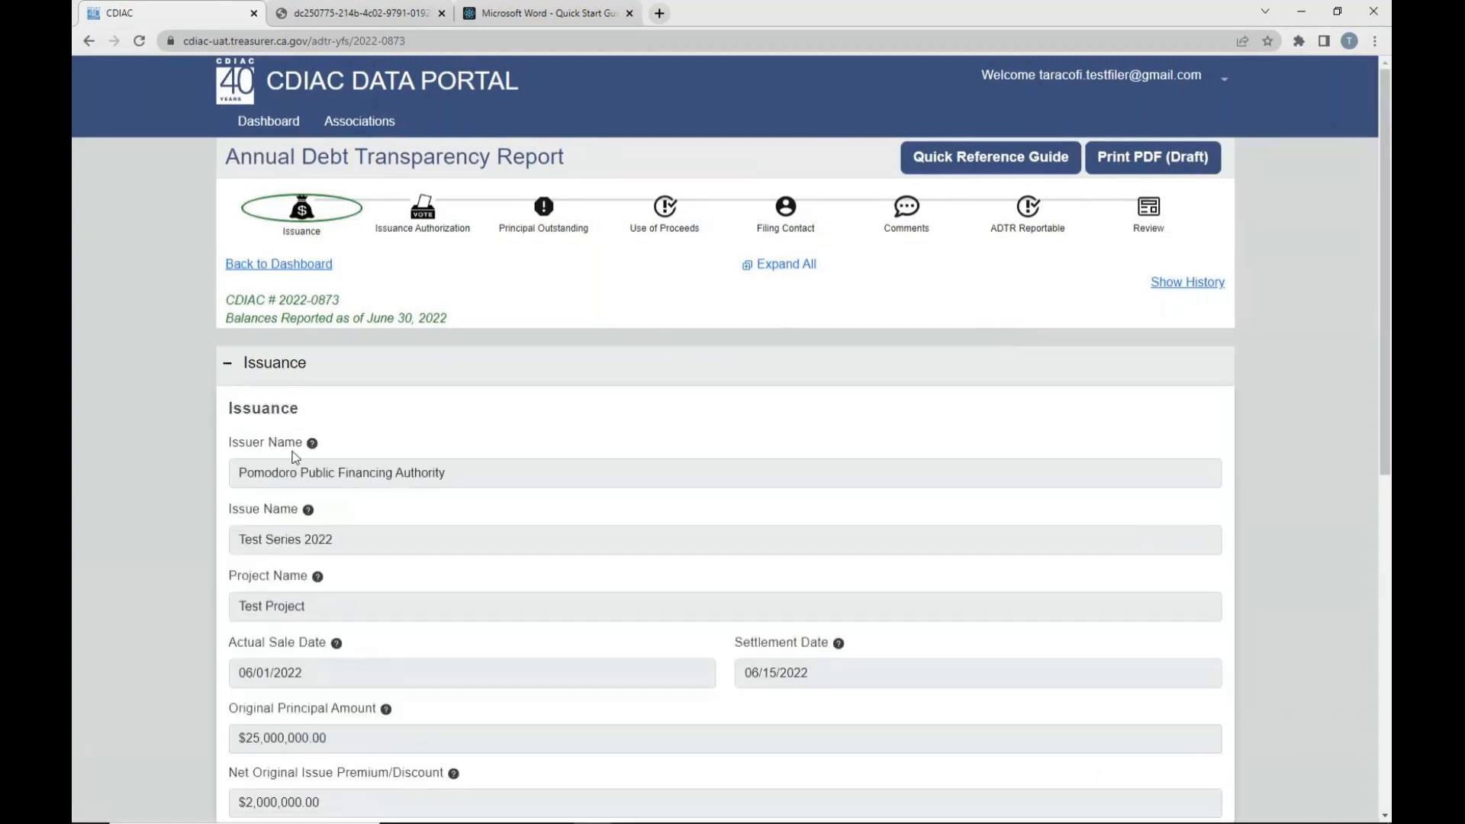
{"action": "mouse_move", "coordinate": [312, 447]}
{"action": "scroll", "coordinate": [675, 450], "scroll_direction": "down", "scroll_amount": 2}
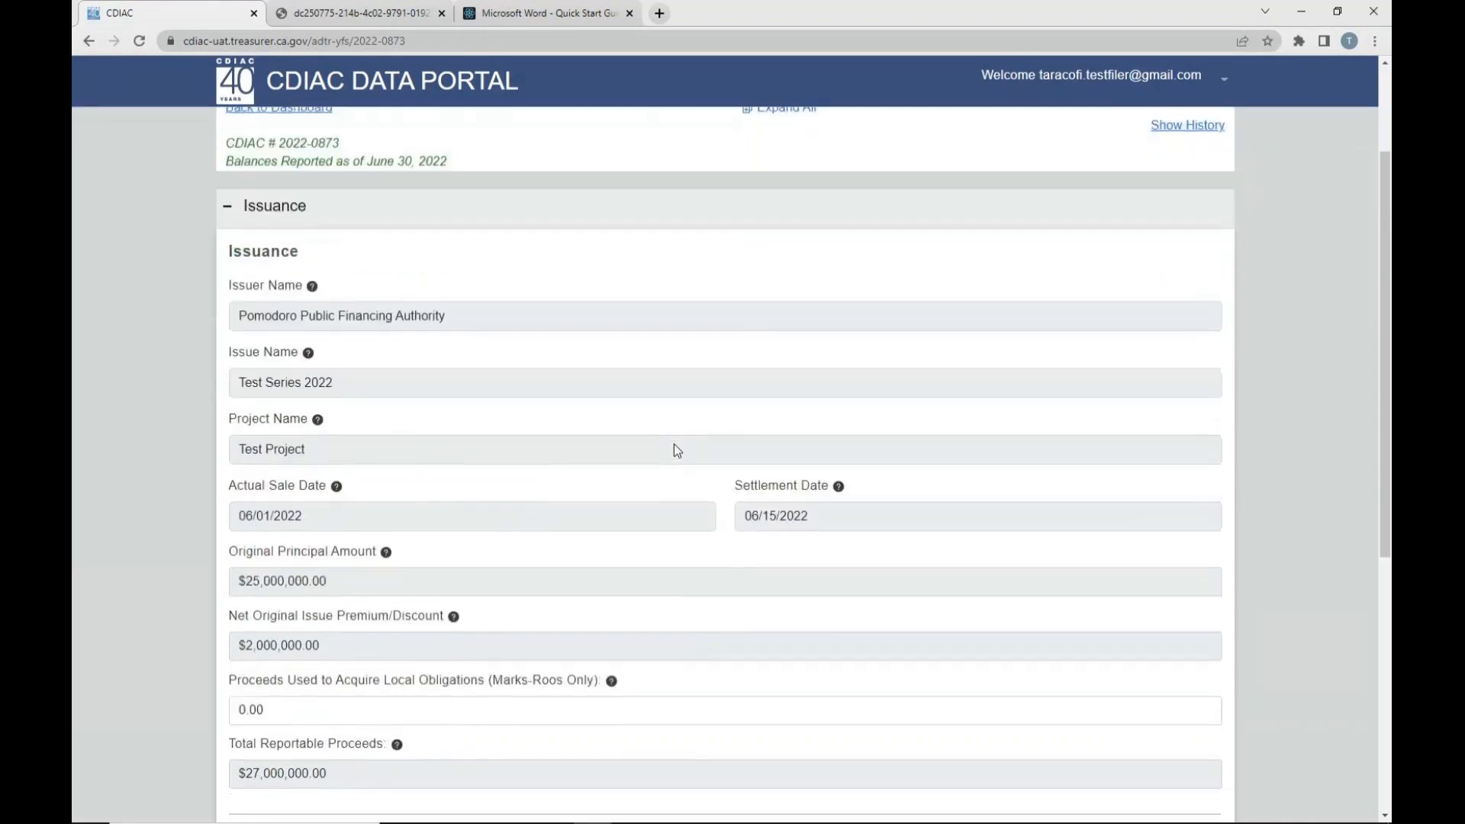
{"action": "scroll", "coordinate": [674, 450], "scroll_direction": "down", "scroll_amount": 1}
{"action": "left_click_drag", "start_coordinate": [239, 438], "coordinate": [299, 439]}
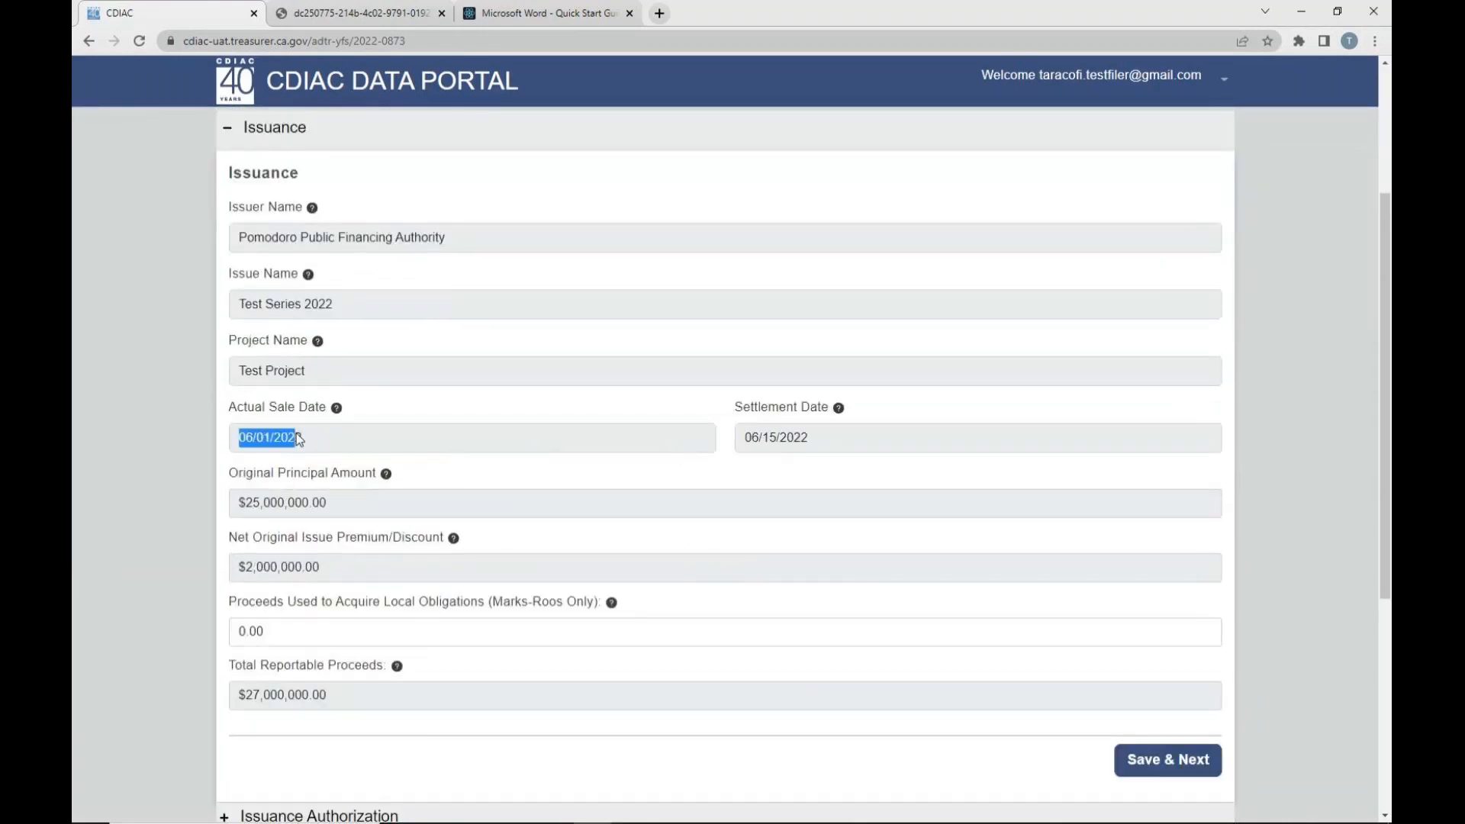
{"action": "left_click", "coordinate": [751, 446]}
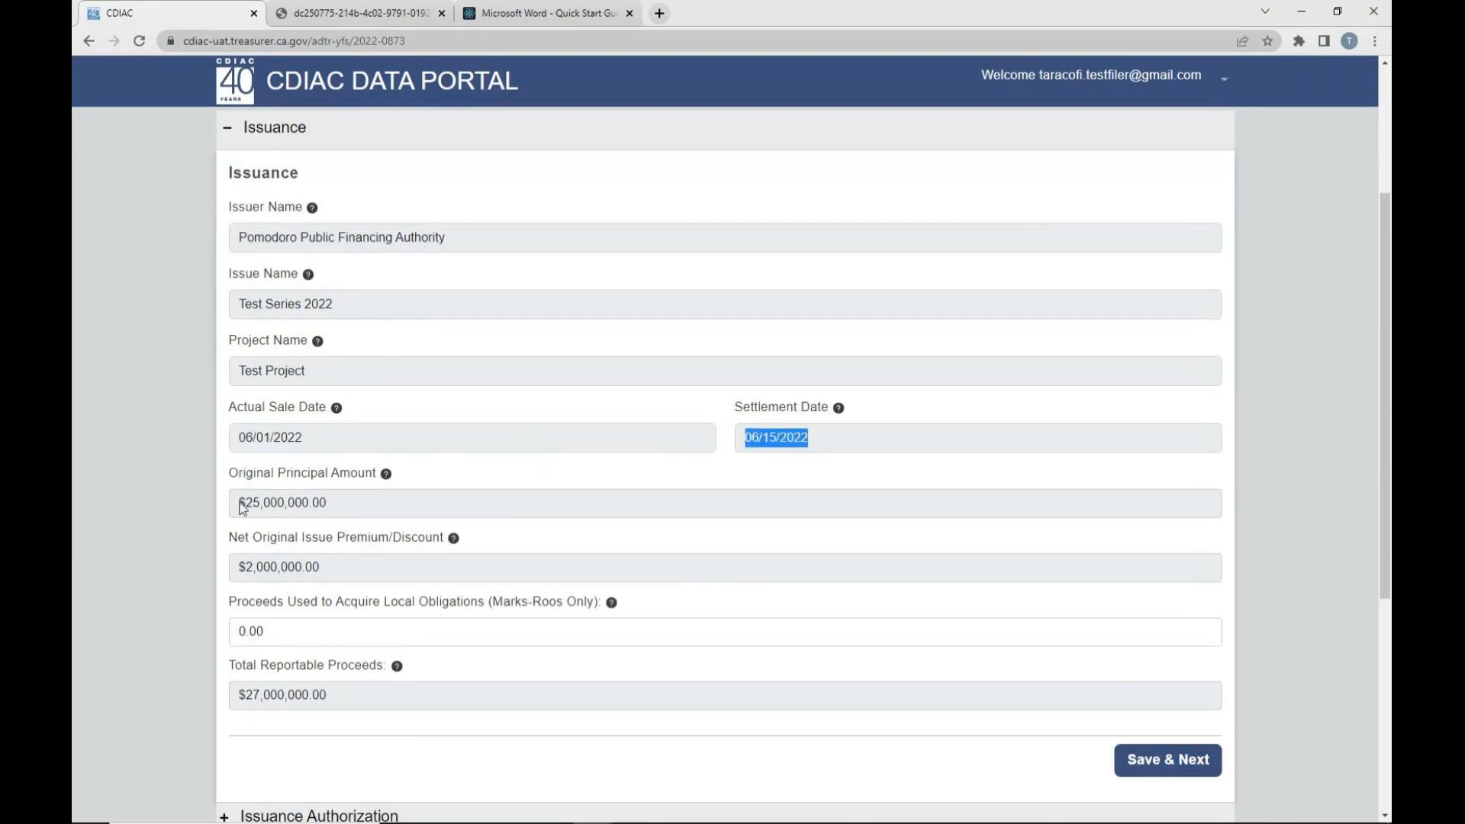
{"action": "left_click_drag", "start_coordinate": [236, 503], "coordinate": [355, 513]}
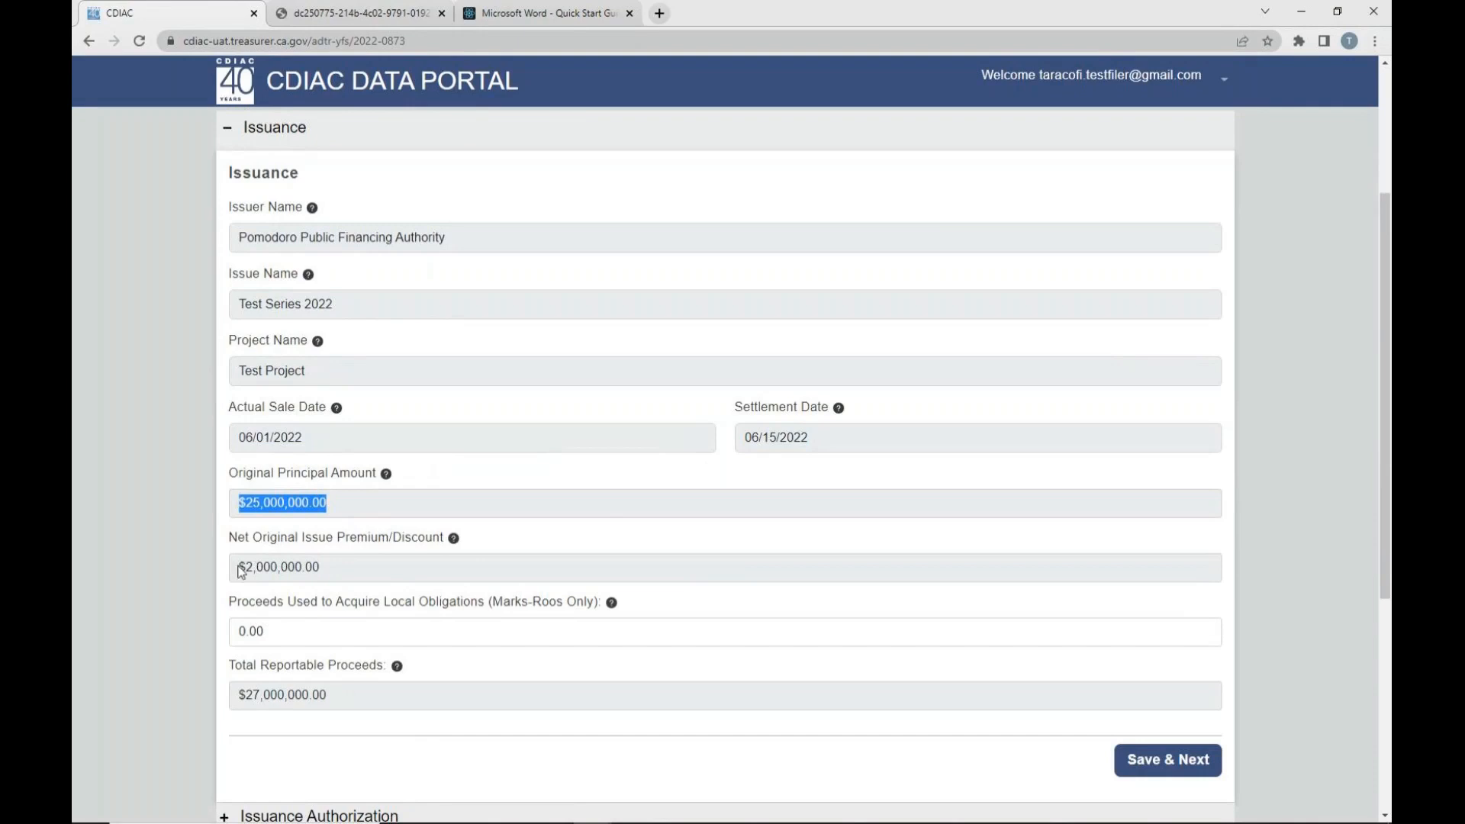
{"action": "left_click_drag", "start_coordinate": [237, 567], "coordinate": [304, 571]}
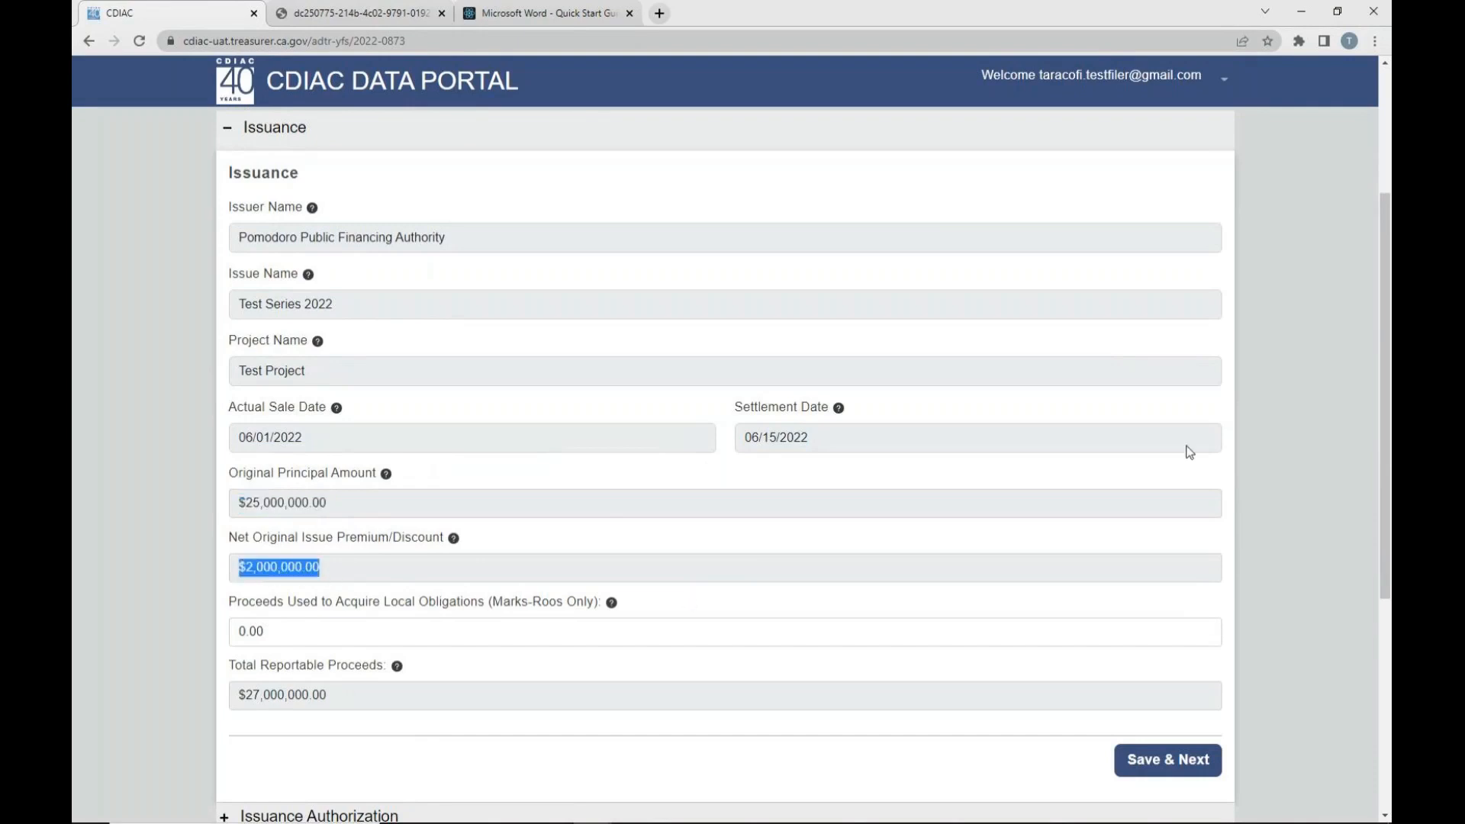
{"action": "left_click", "coordinate": [1335, 437]}
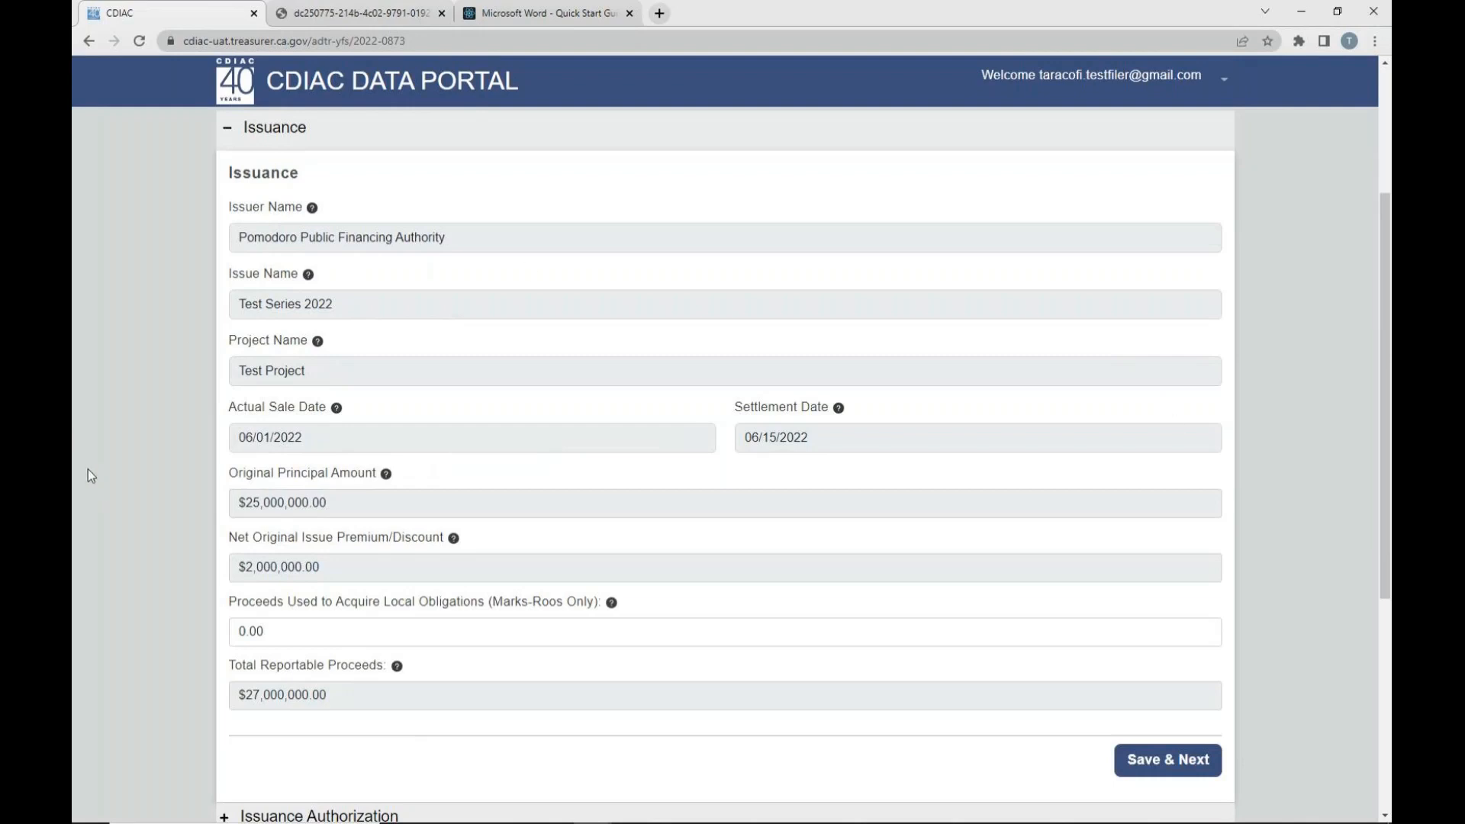
{"action": "left_click_drag", "start_coordinate": [228, 602], "coordinate": [607, 615]}
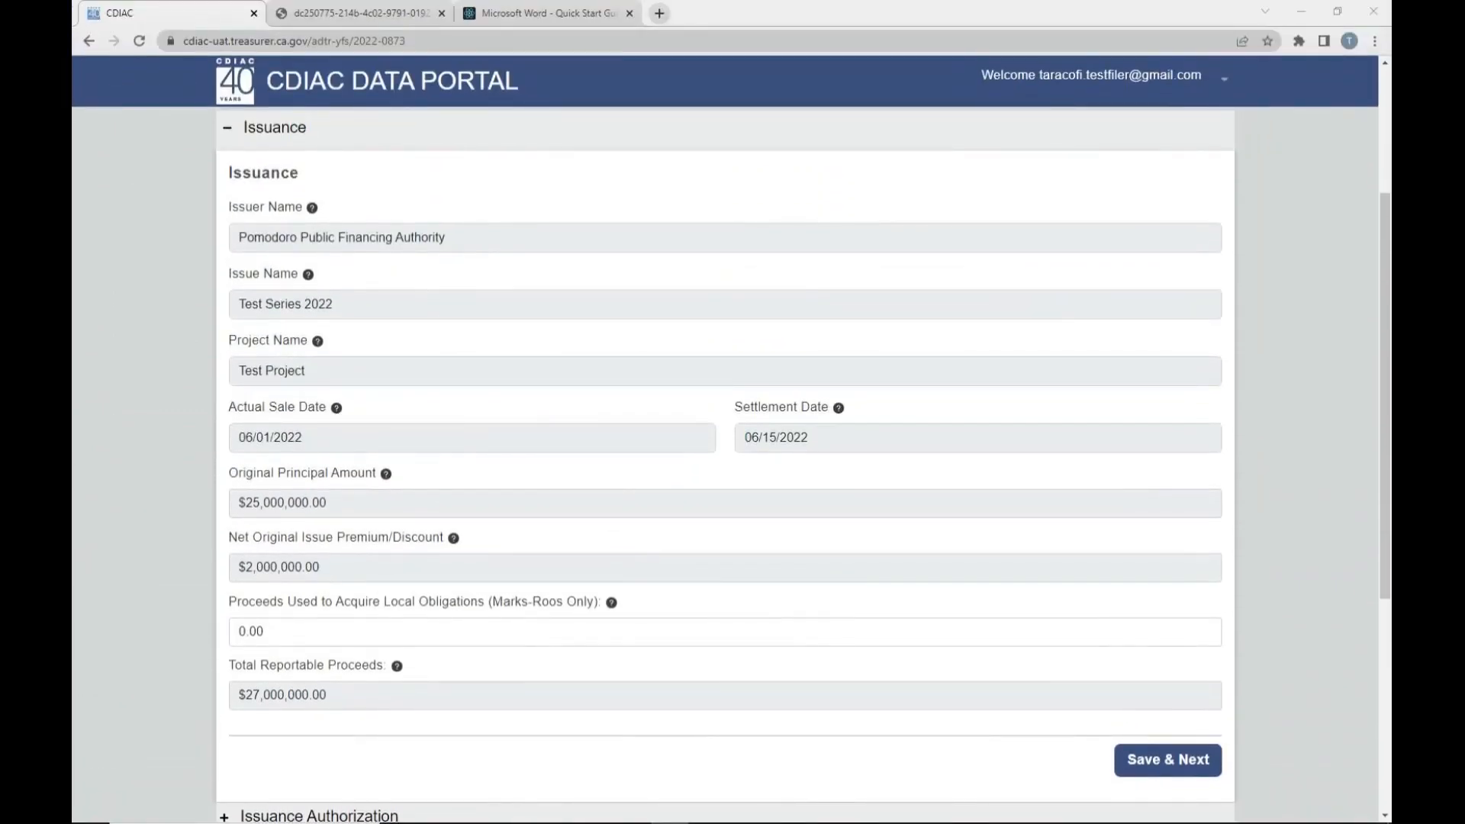
- Save the Issuance section unedited and open Issuance Authorization 1 for editing
{"action": "left_click", "coordinate": [1179, 767]}
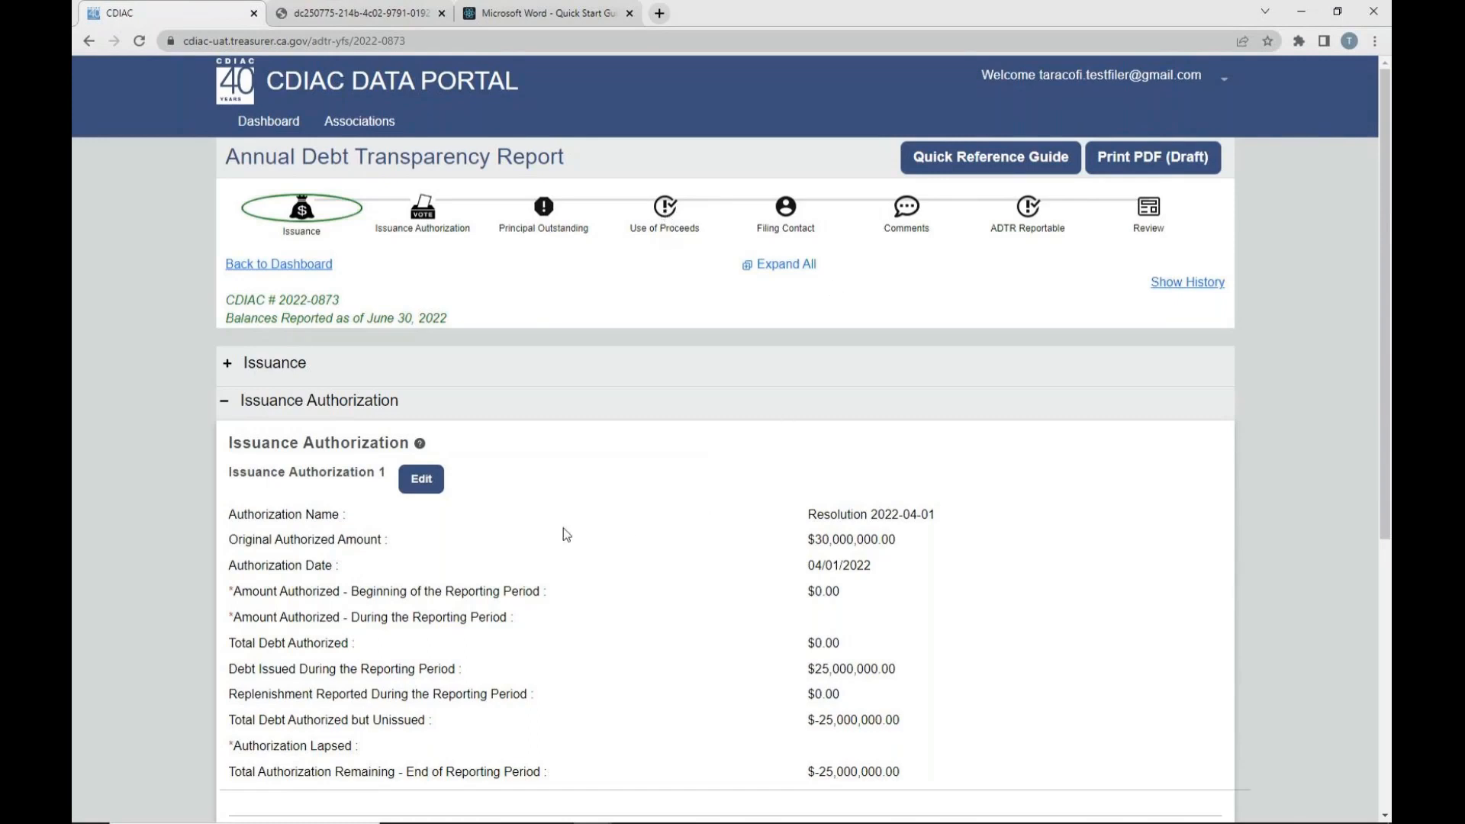
{"action": "scroll", "coordinate": [564, 529], "scroll_direction": "down", "scroll_amount": 1}
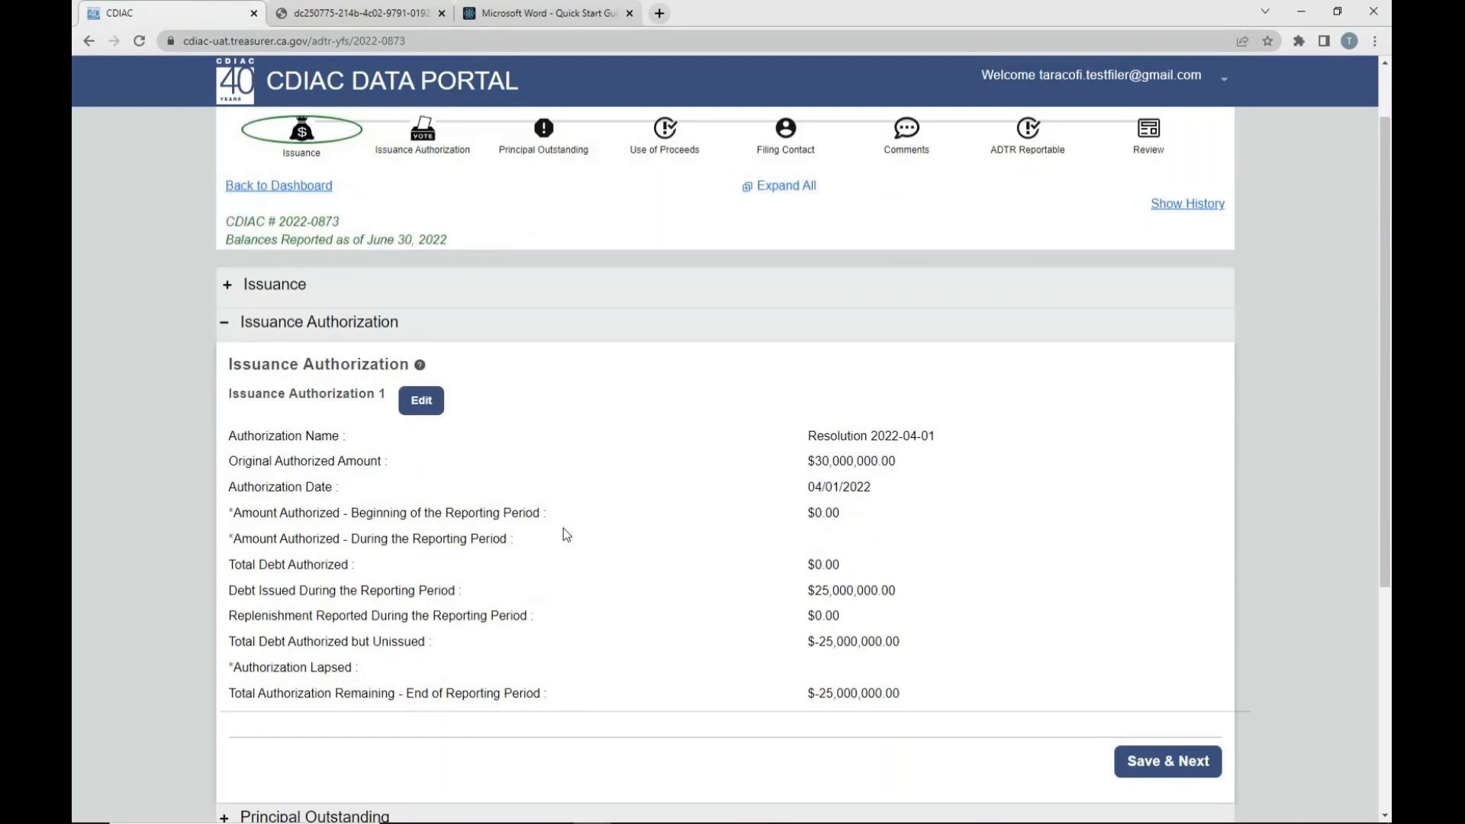
{"action": "left_click", "coordinate": [422, 401]}
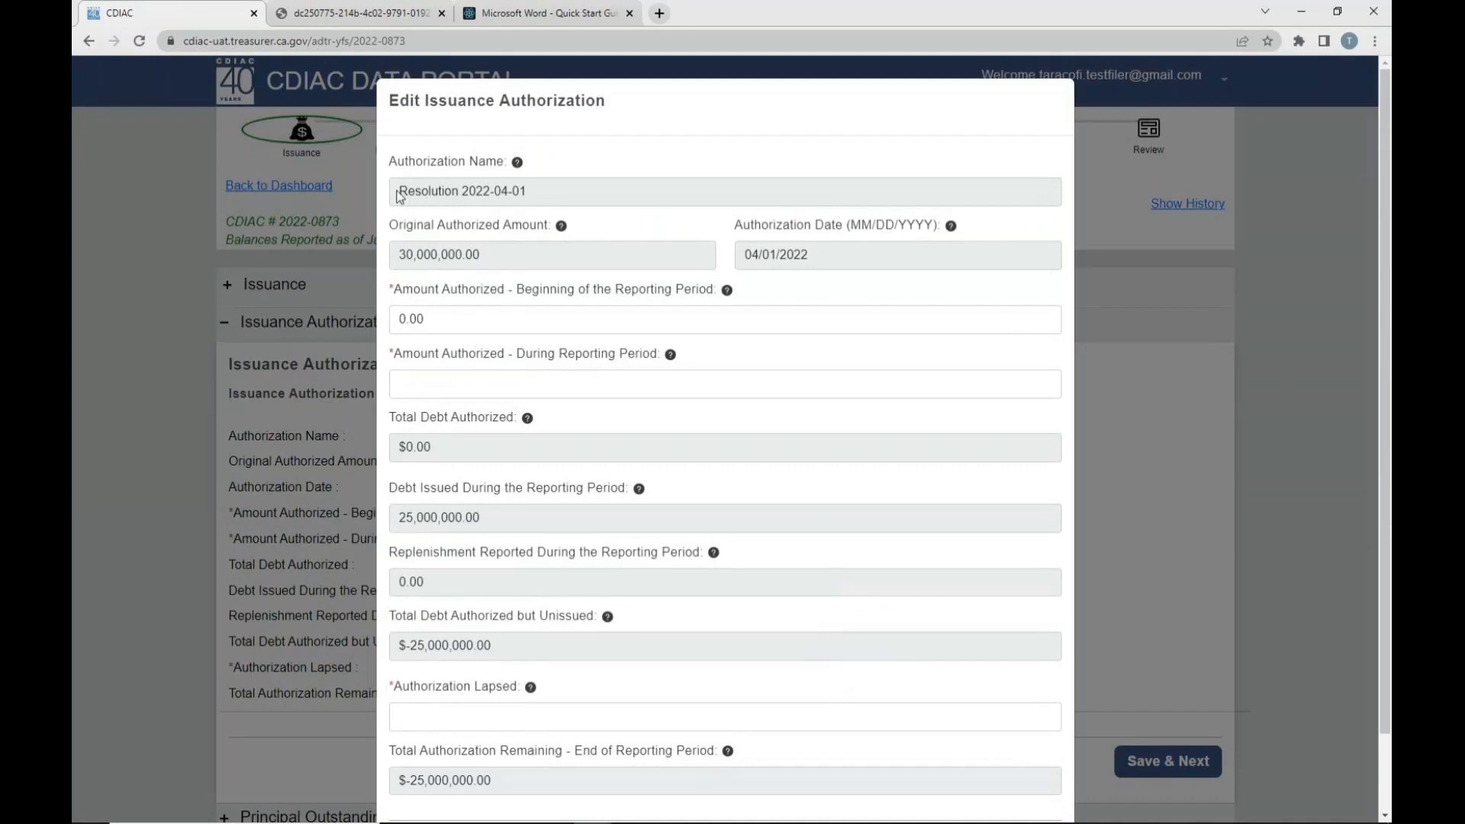
- Examine the authorization's name, original amount, date, beginning and during-period amounts, replenishment and total debt authorized fields without entering anything
{"action": "left_click_drag", "start_coordinate": [429, 198], "coordinate": [580, 252]}
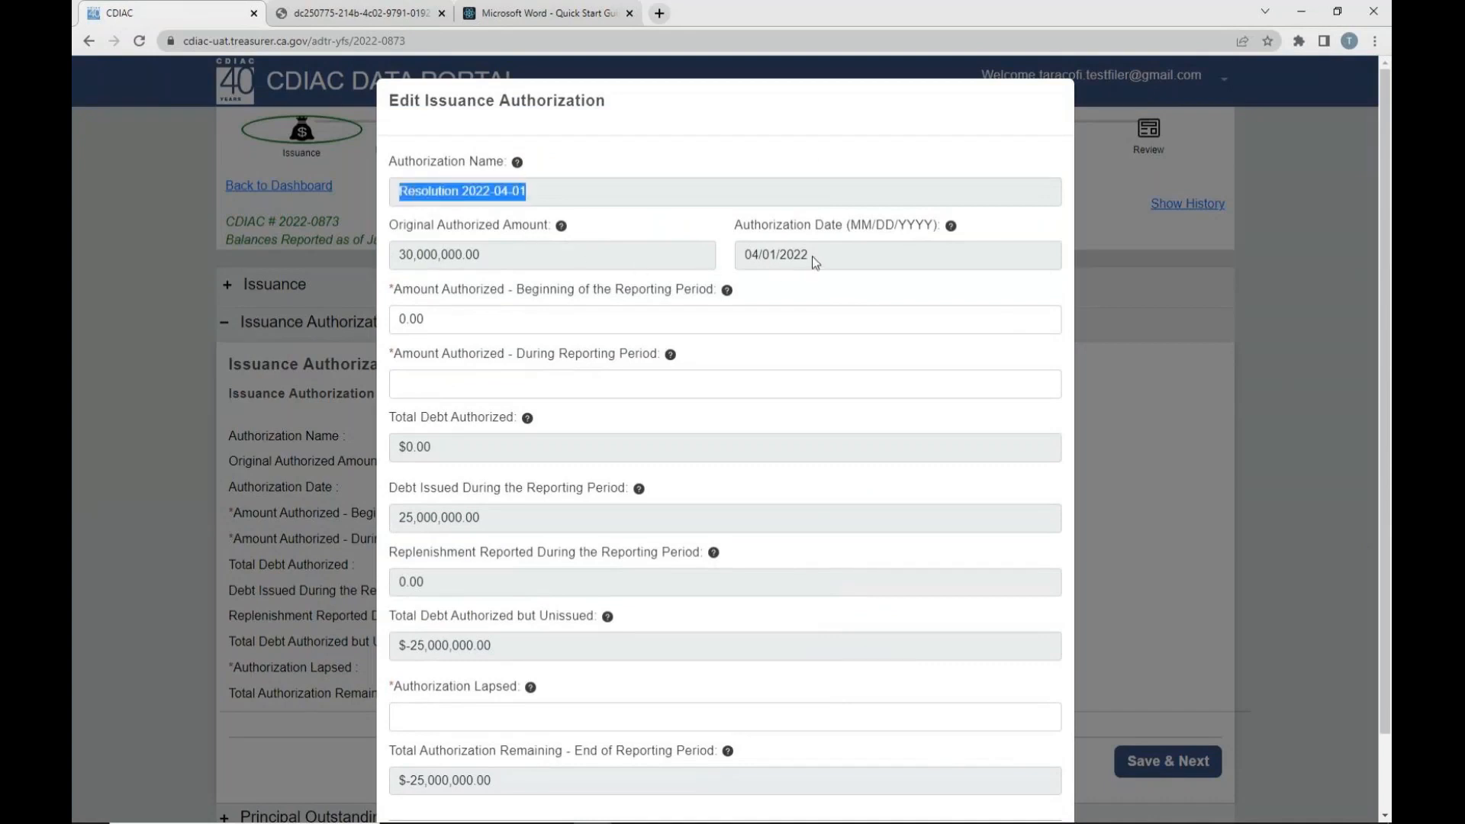
{"action": "left_click_drag", "start_coordinate": [401, 259], "coordinate": [513, 258]}
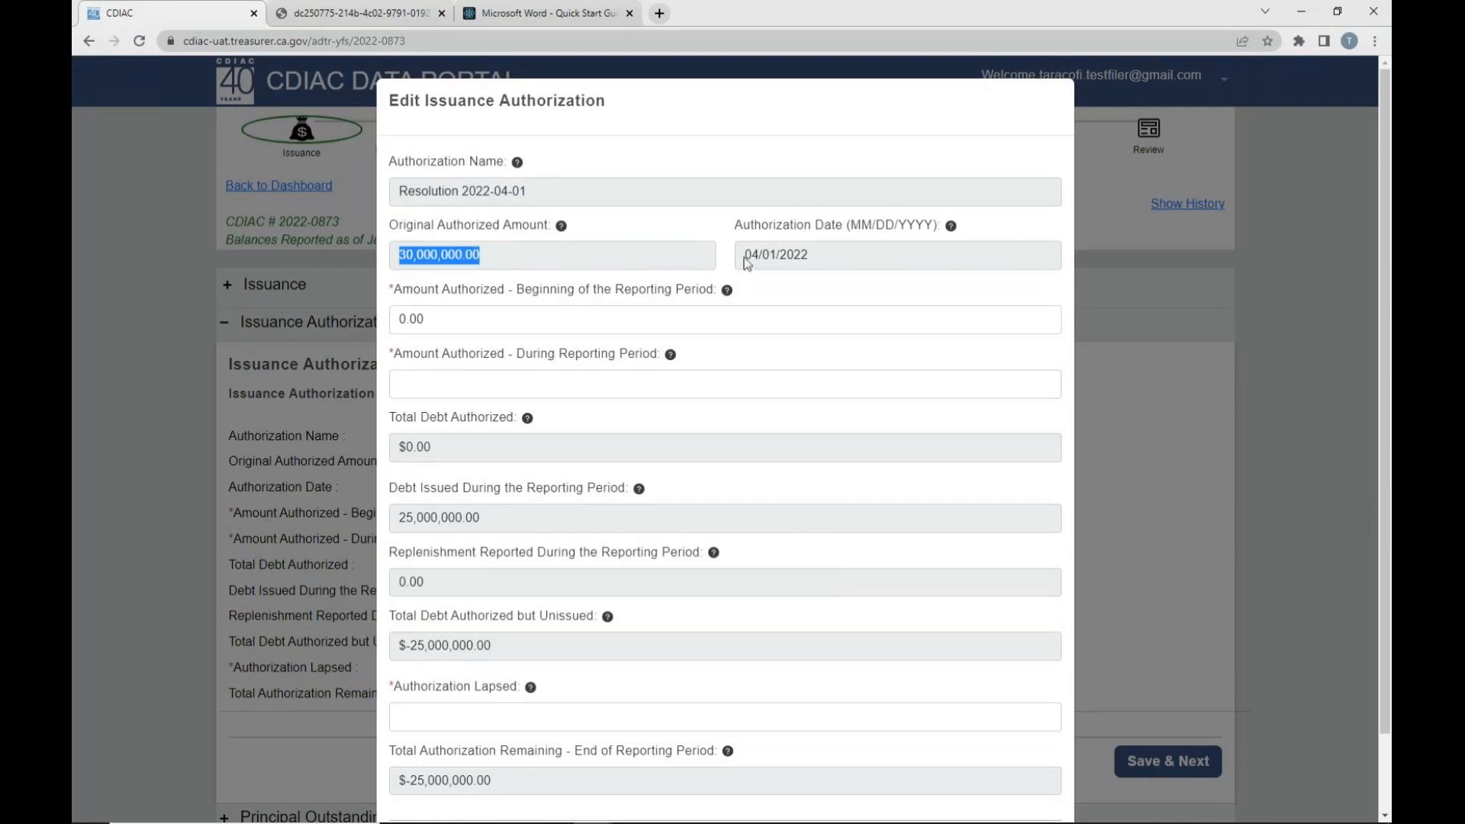
{"action": "left_click_drag", "start_coordinate": [745, 257], "coordinate": [843, 263]}
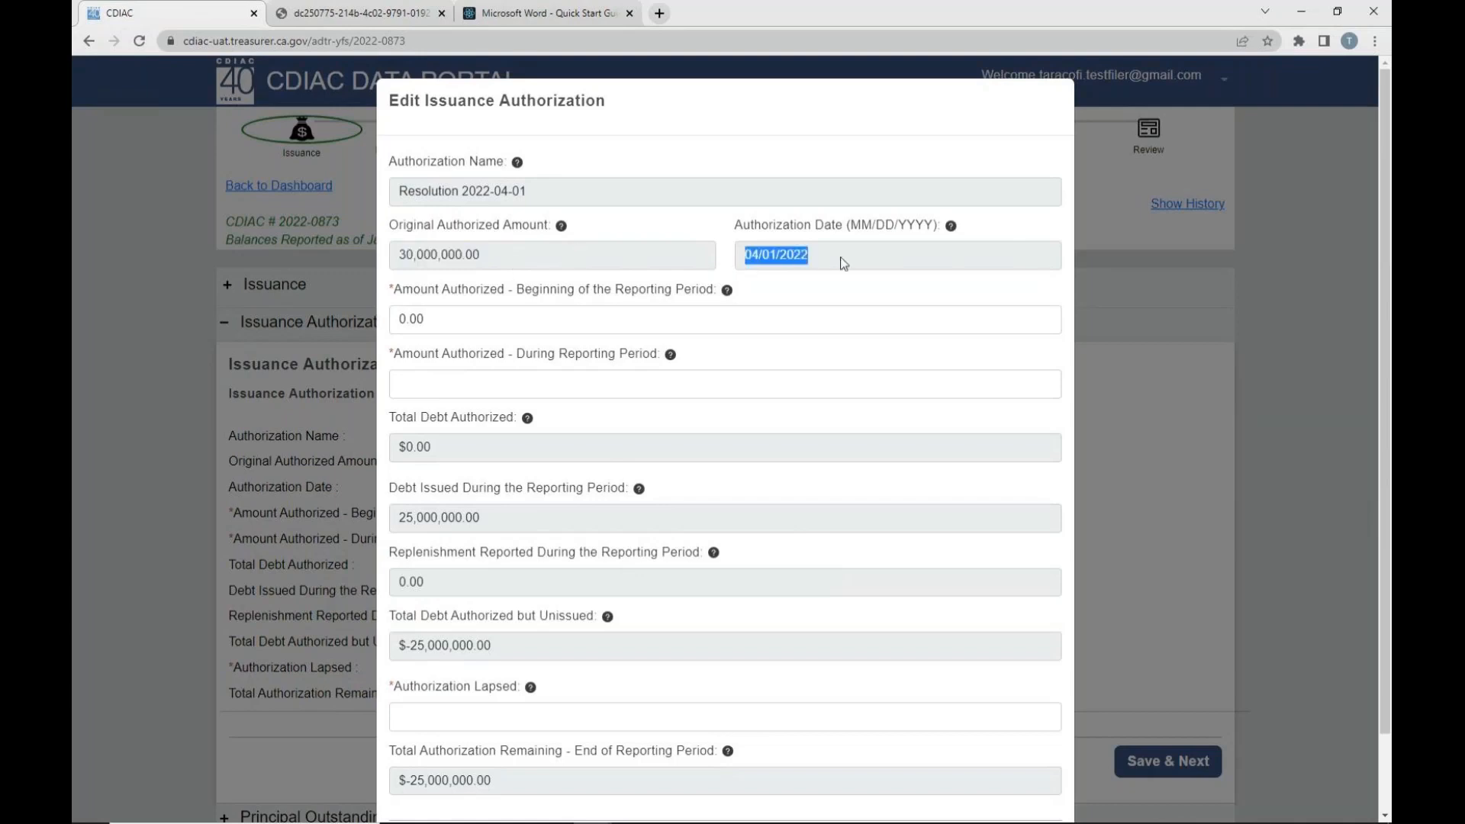
{"action": "left_click", "coordinate": [814, 295]}
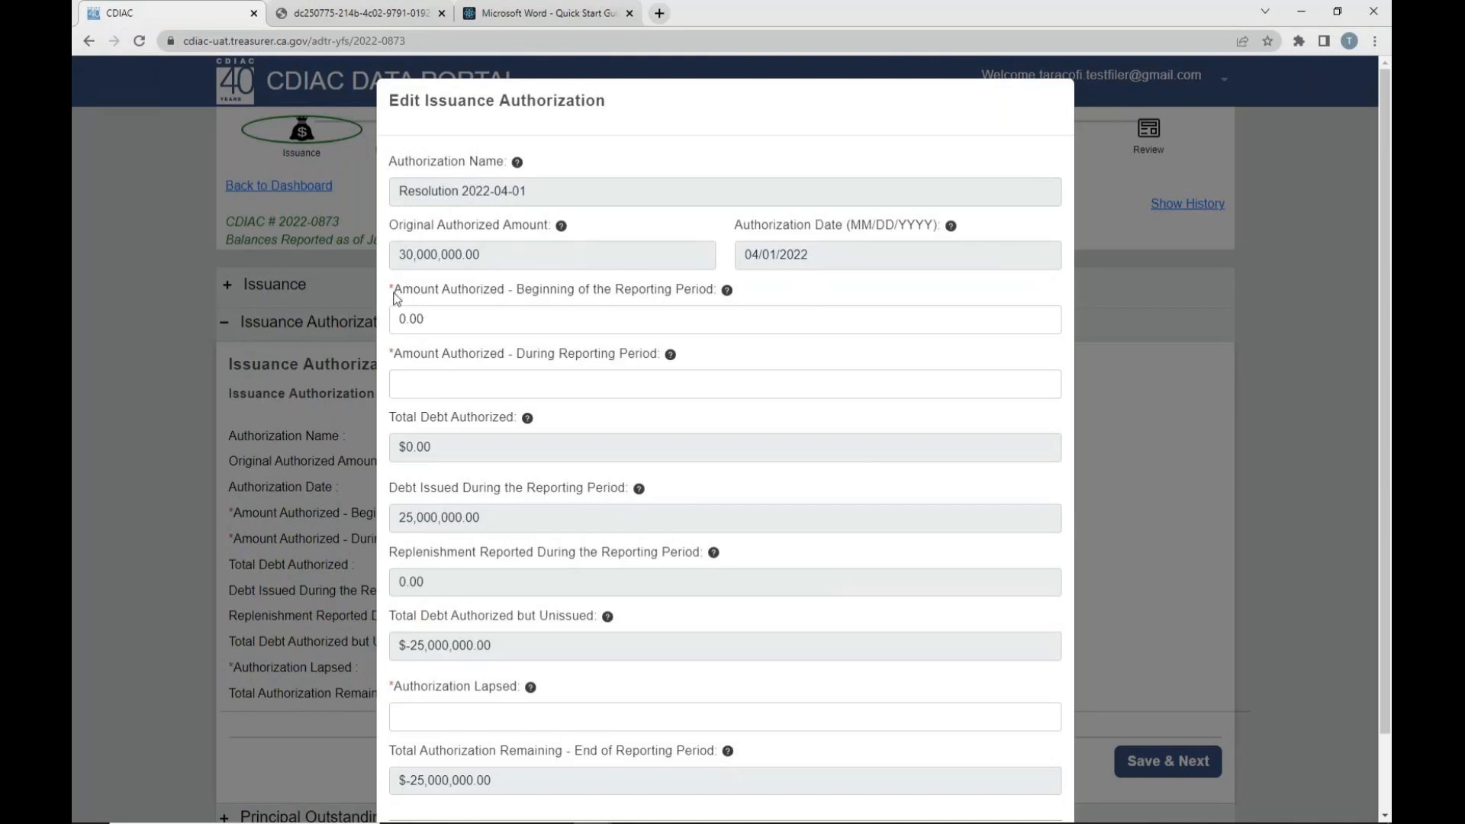
{"action": "left_click_drag", "start_coordinate": [393, 291], "coordinate": [725, 292]}
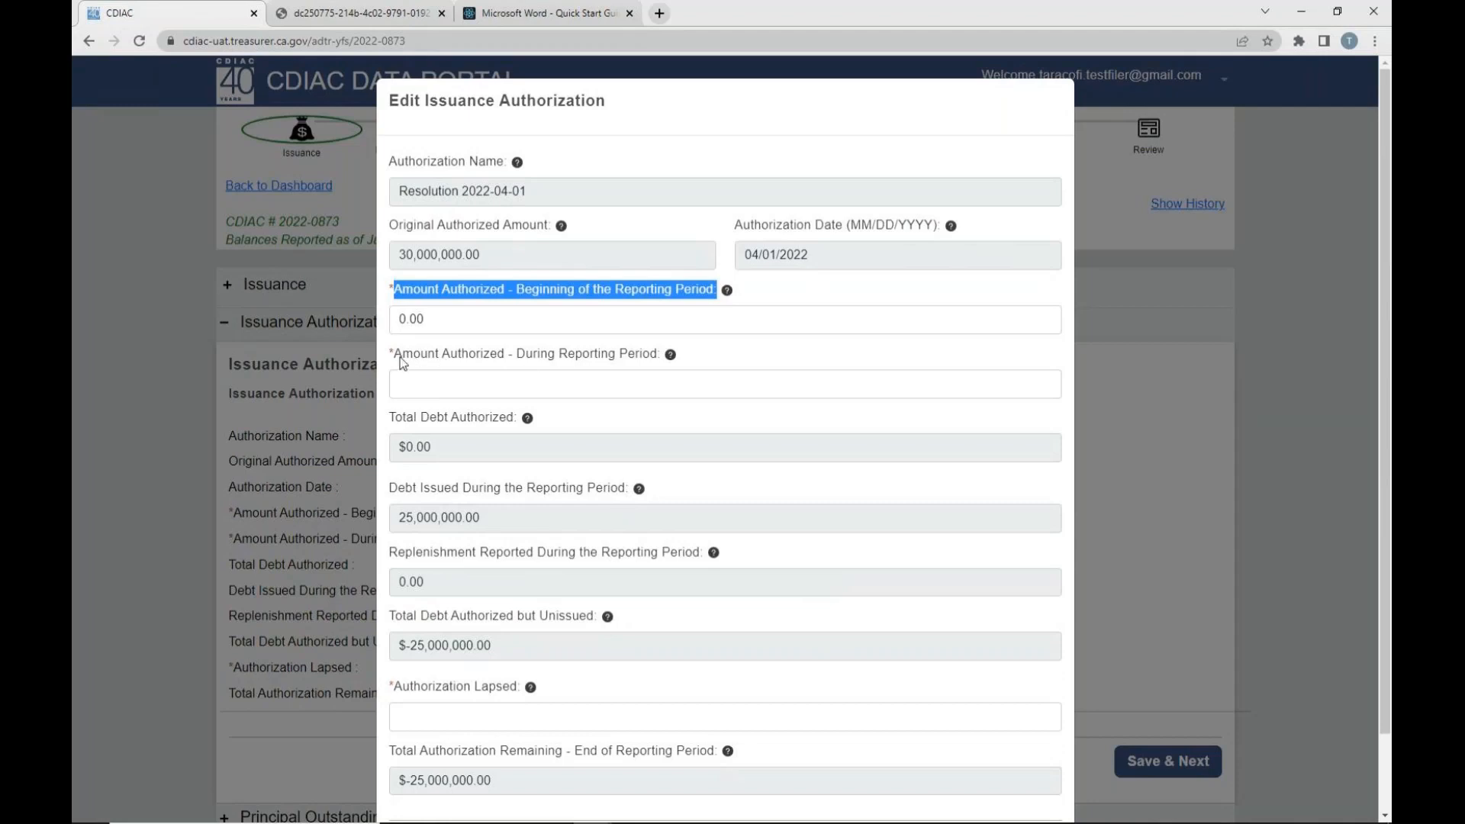
{"action": "left_click_drag", "start_coordinate": [395, 355], "coordinate": [615, 371]}
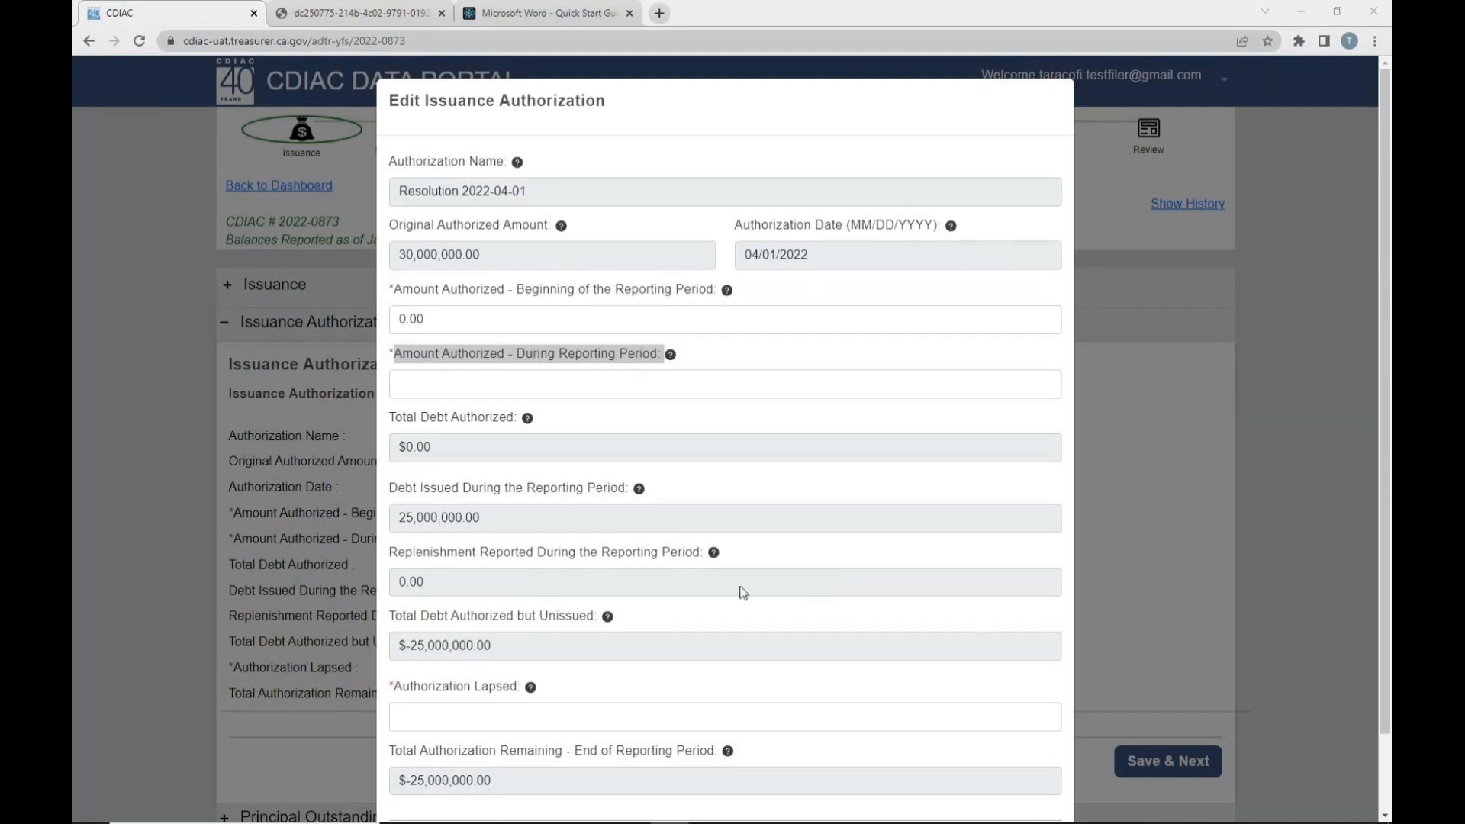
{"action": "left_click_drag", "start_coordinate": [390, 559], "coordinate": [699, 554]}
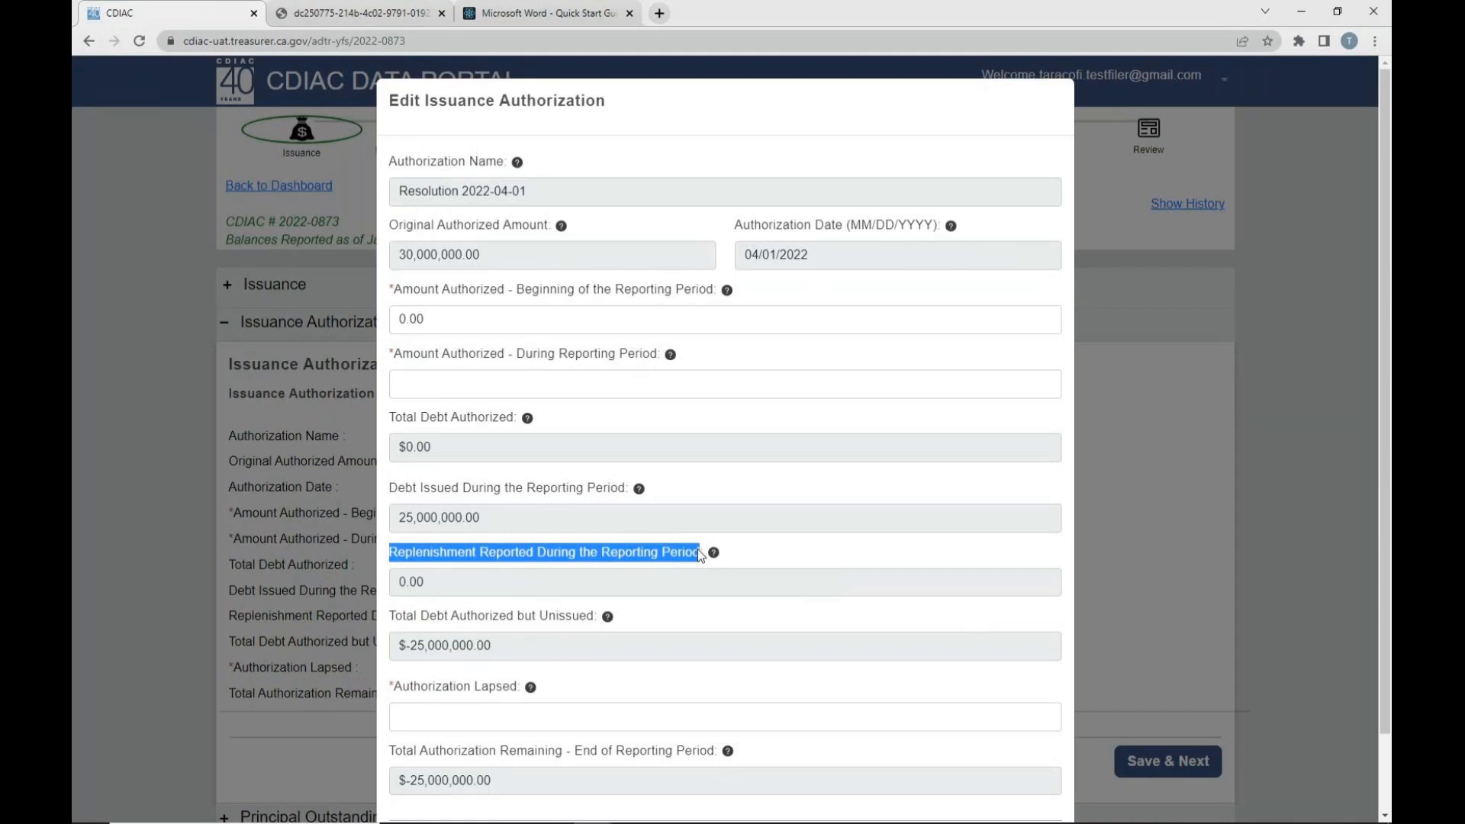
{"action": "left_click", "coordinate": [513, 387]}
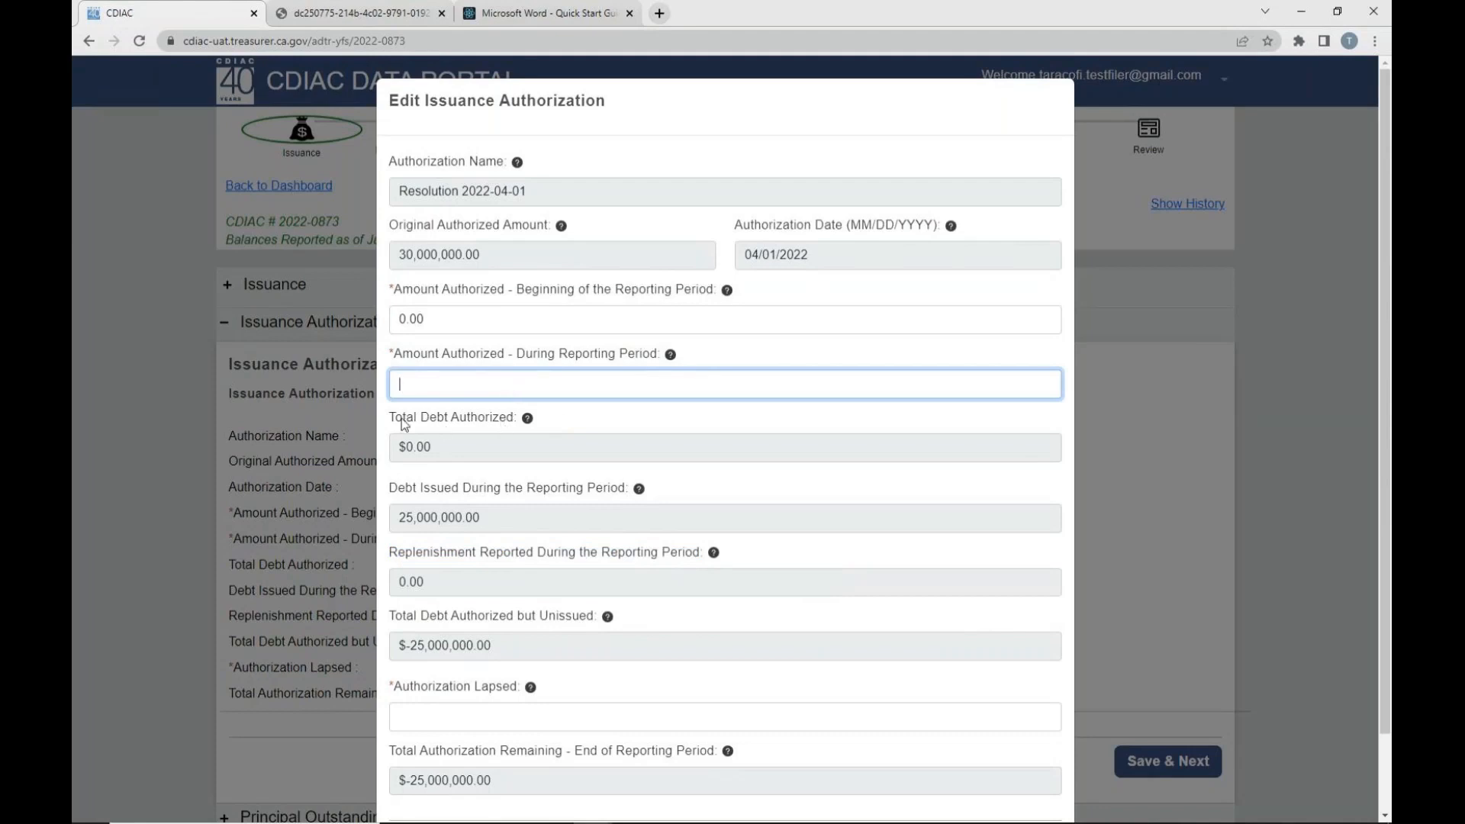
{"action": "left_click_drag", "start_coordinate": [391, 418], "coordinate": [473, 424]}
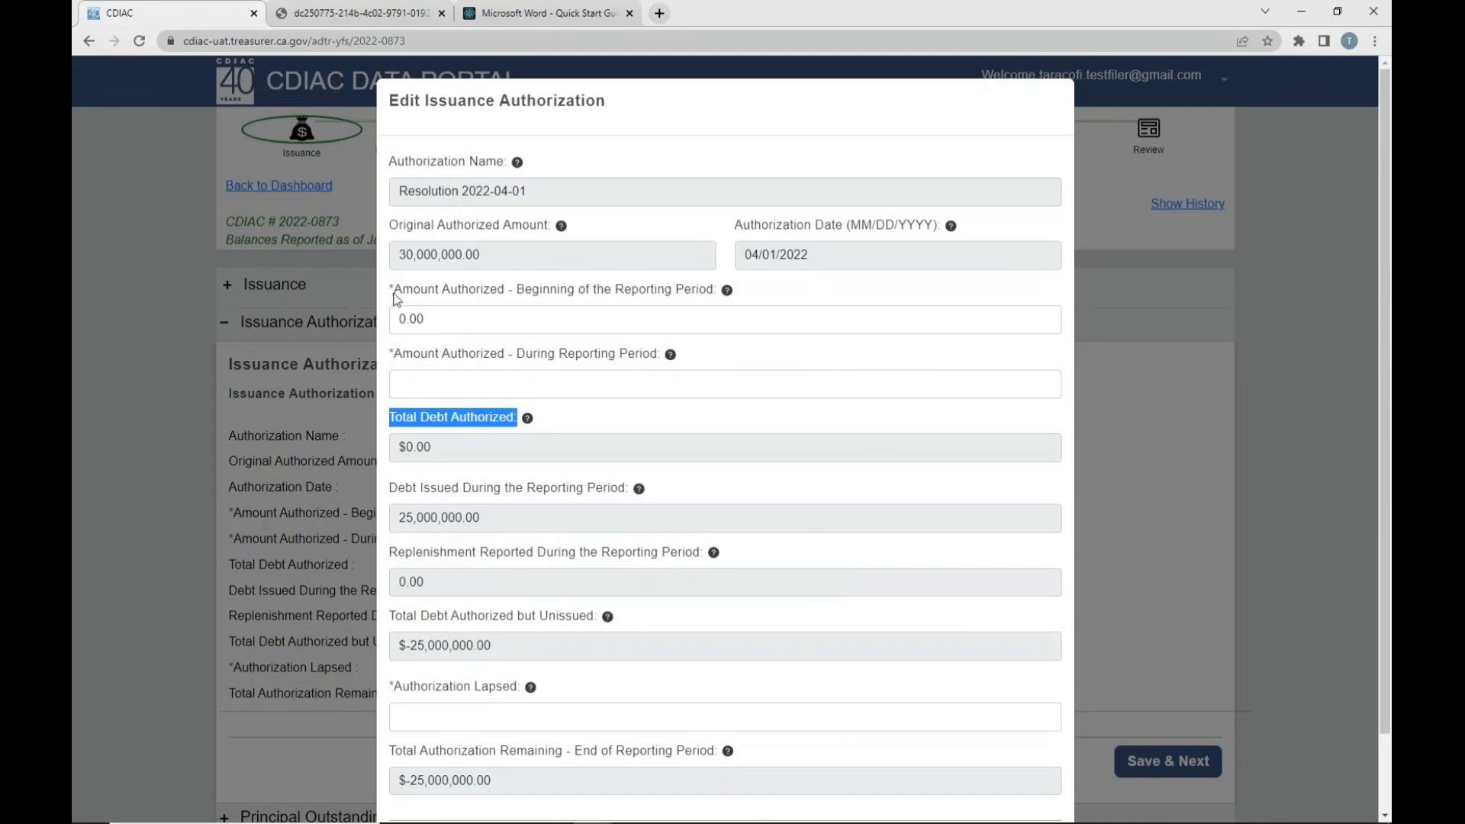
- Examine the authorization's beginning and during-period amounts, name, debt issued, replenishment and total debt authorized but unissued fields
{"action": "left_click_drag", "start_coordinate": [394, 291], "coordinate": [622, 372]}
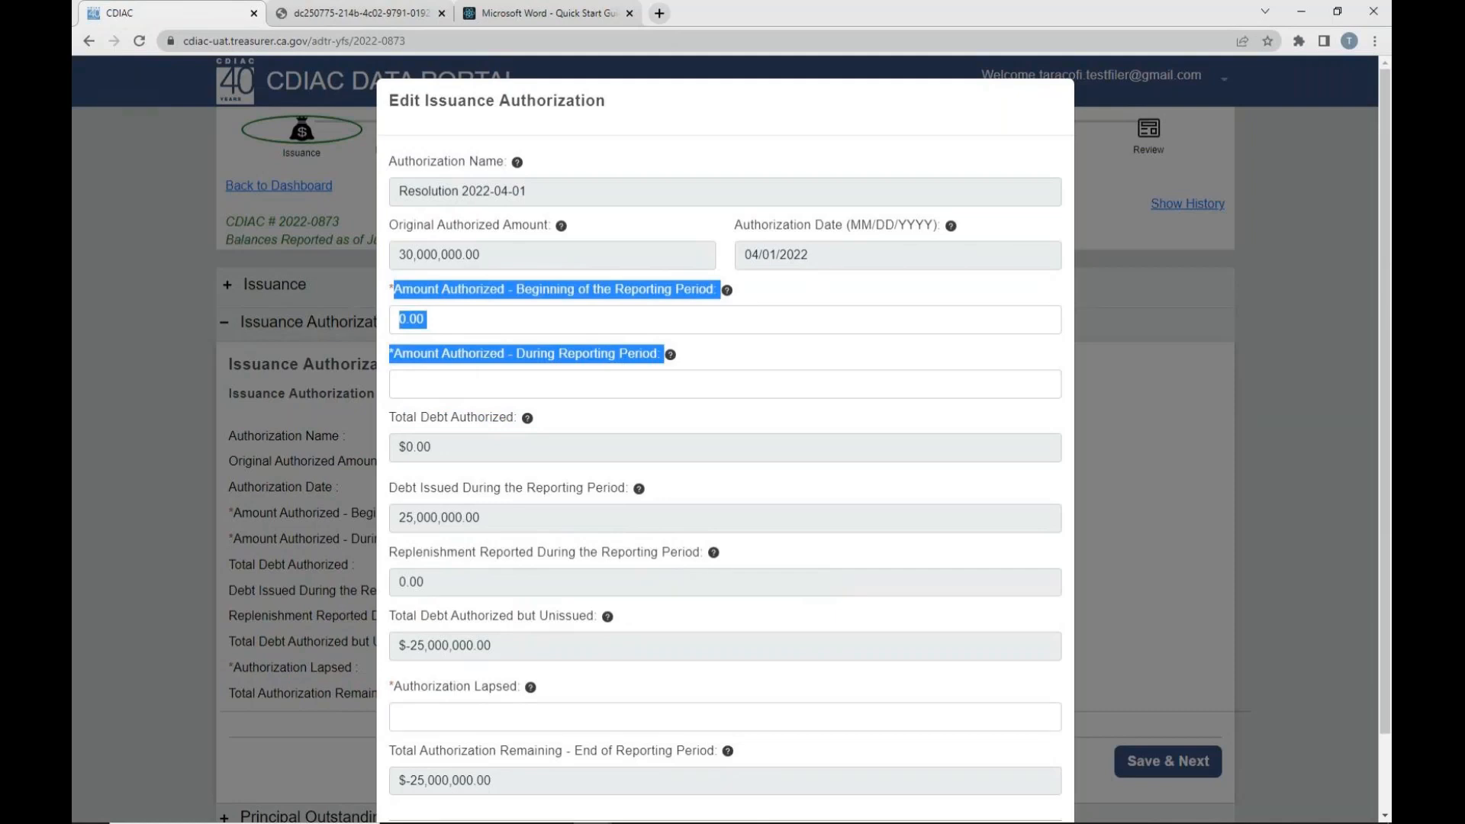
{"action": "key", "text": "alt+Tab"}
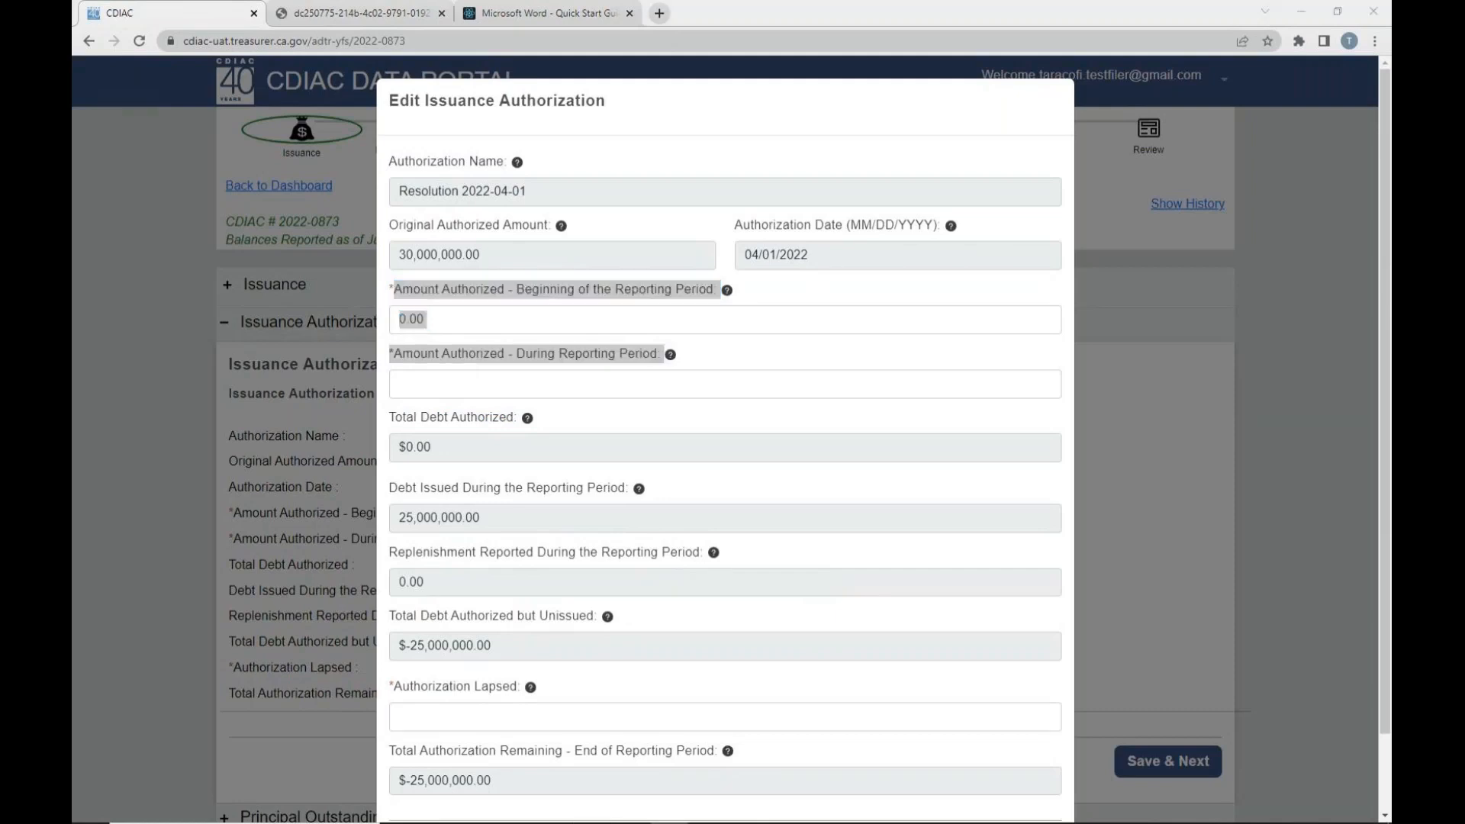
{"action": "left_click_drag", "start_coordinate": [390, 487], "coordinate": [627, 489]}
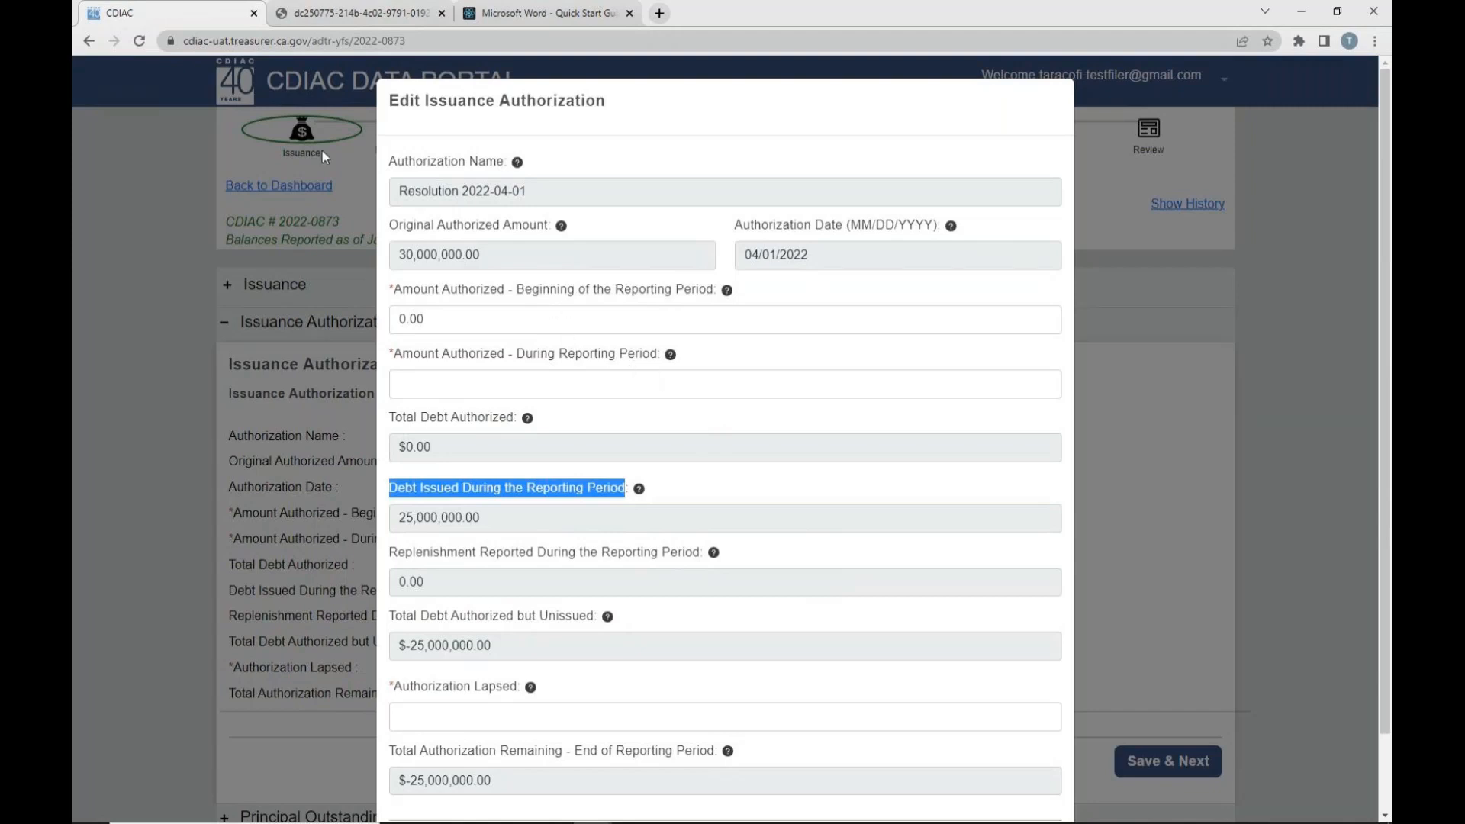
{"action": "left_click_drag", "start_coordinate": [406, 196], "coordinate": [537, 194]}
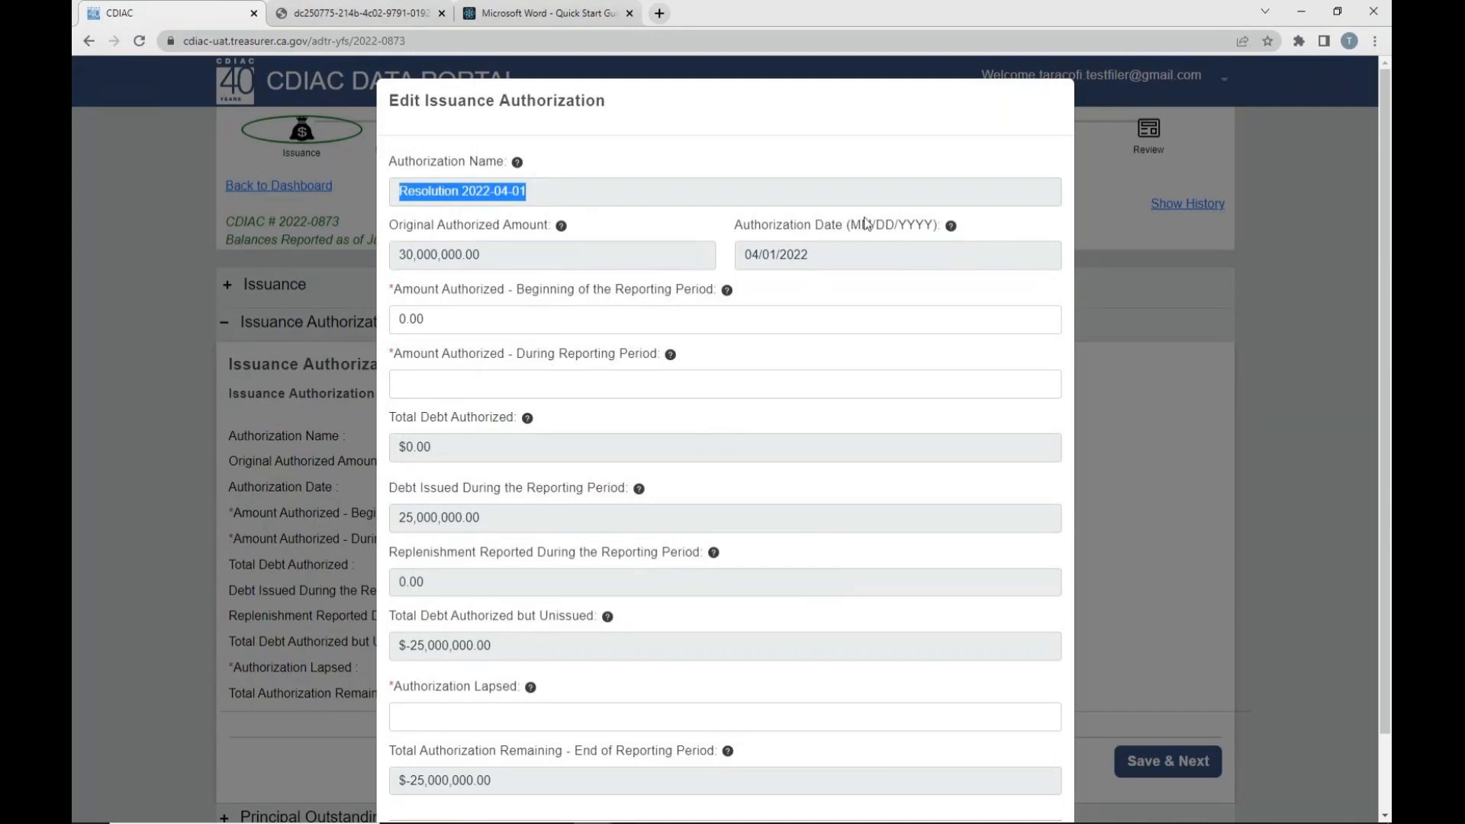
{"action": "left_click", "coordinate": [803, 157]}
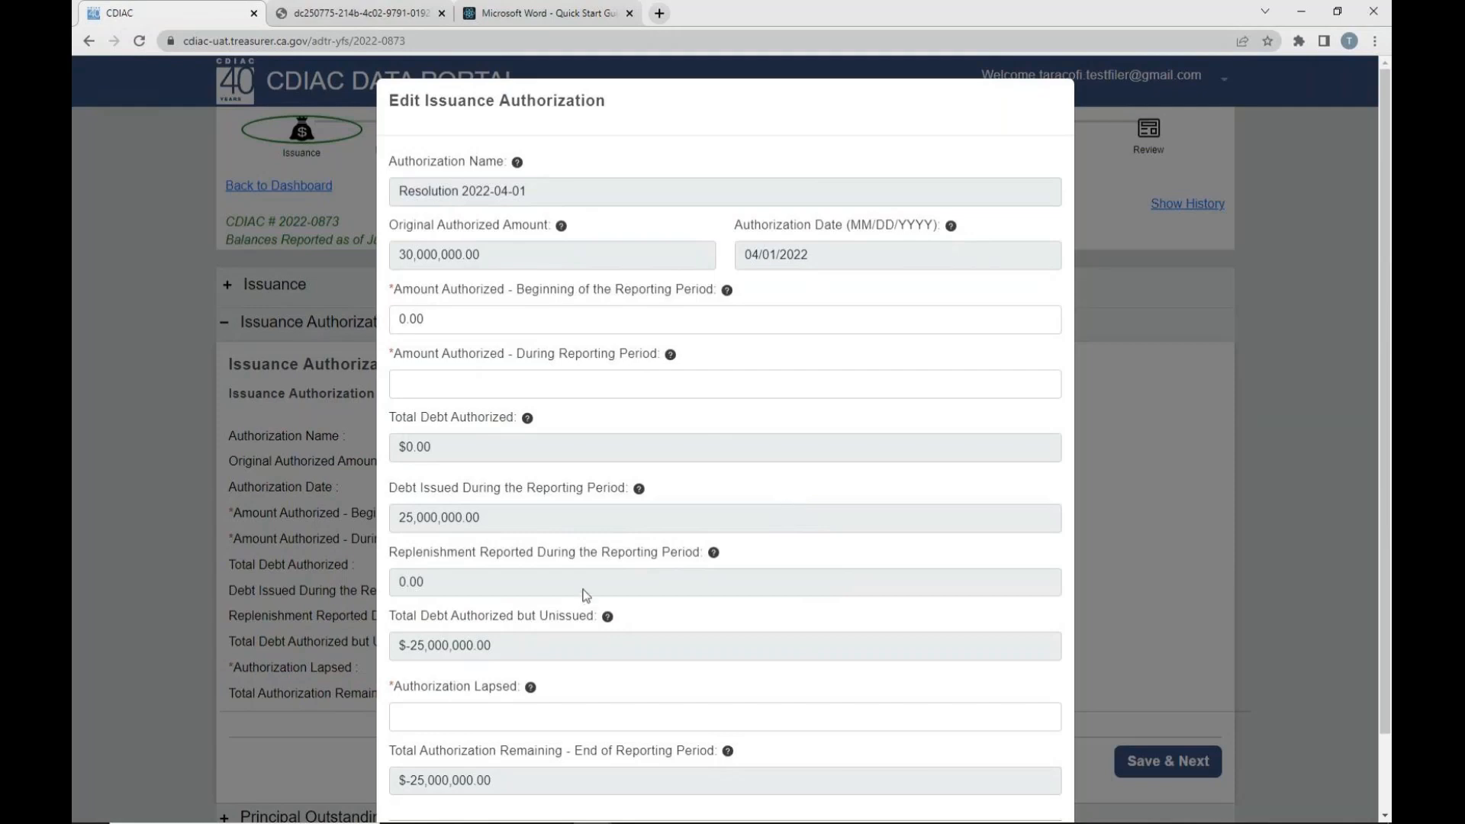
{"action": "left_click_drag", "start_coordinate": [390, 488], "coordinate": [628, 492]}
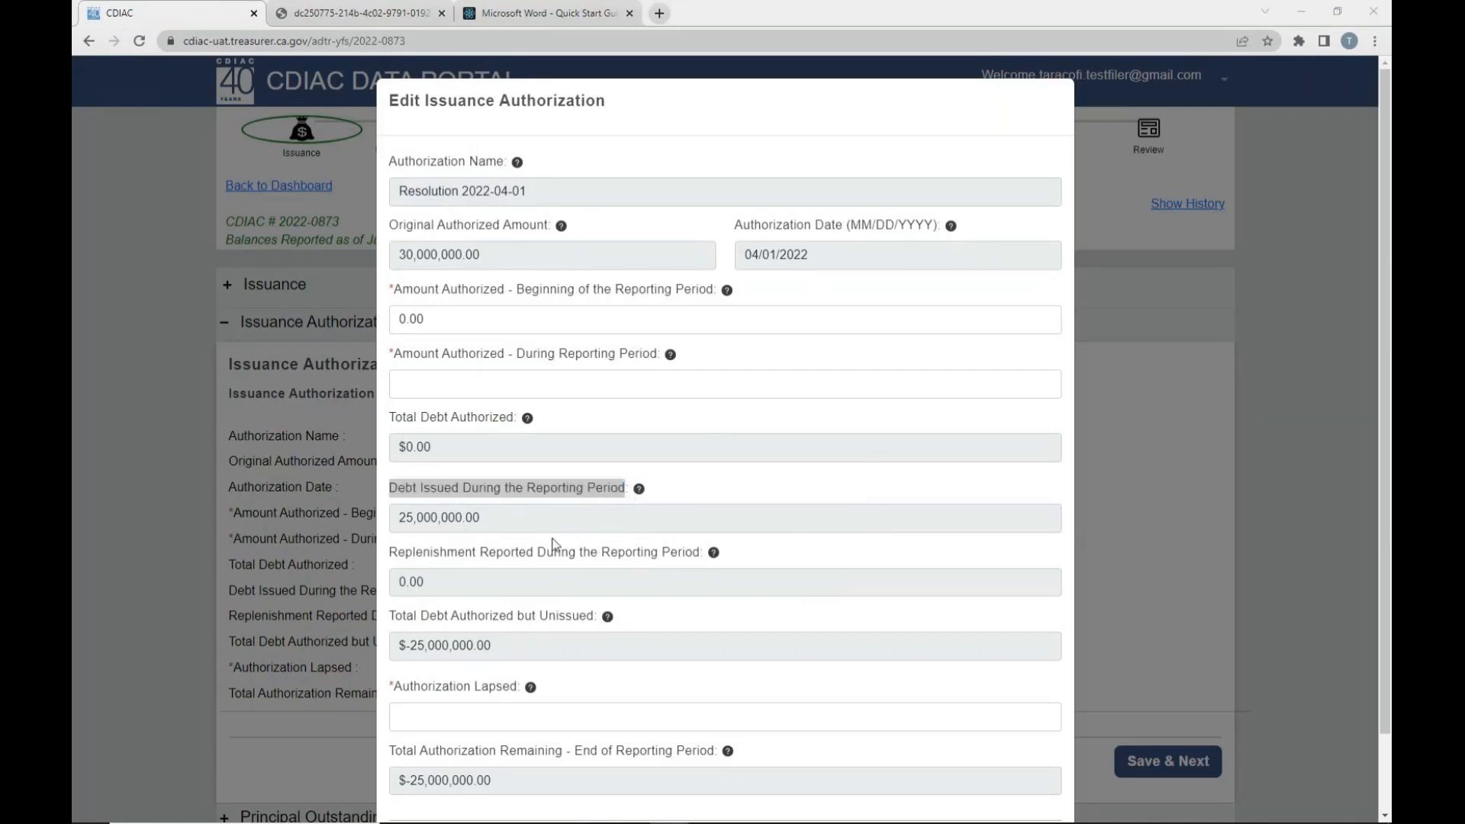
{"action": "left_click_drag", "start_coordinate": [390, 553], "coordinate": [607, 563]}
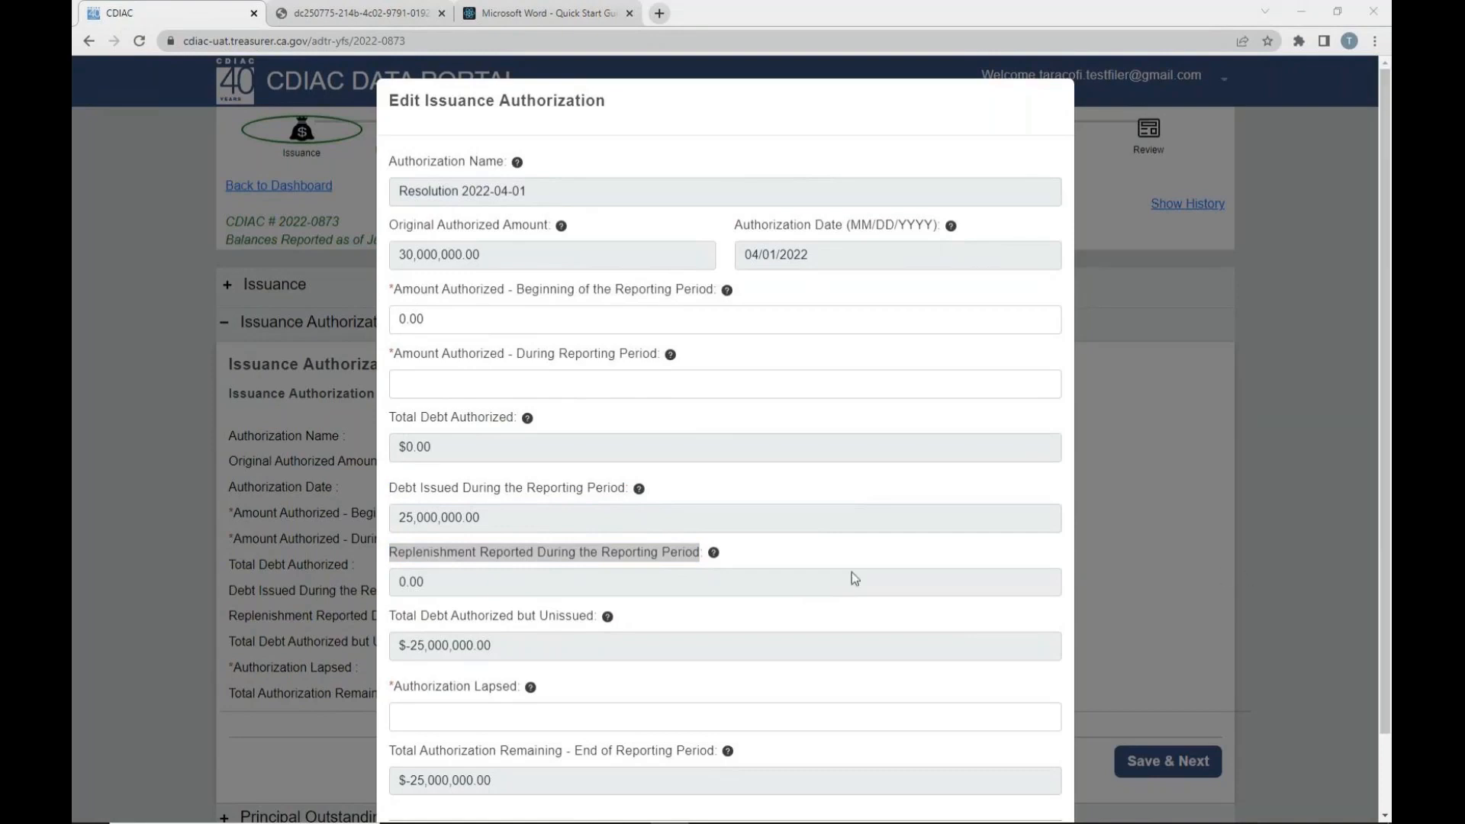
{"action": "left_click", "coordinate": [783, 553]}
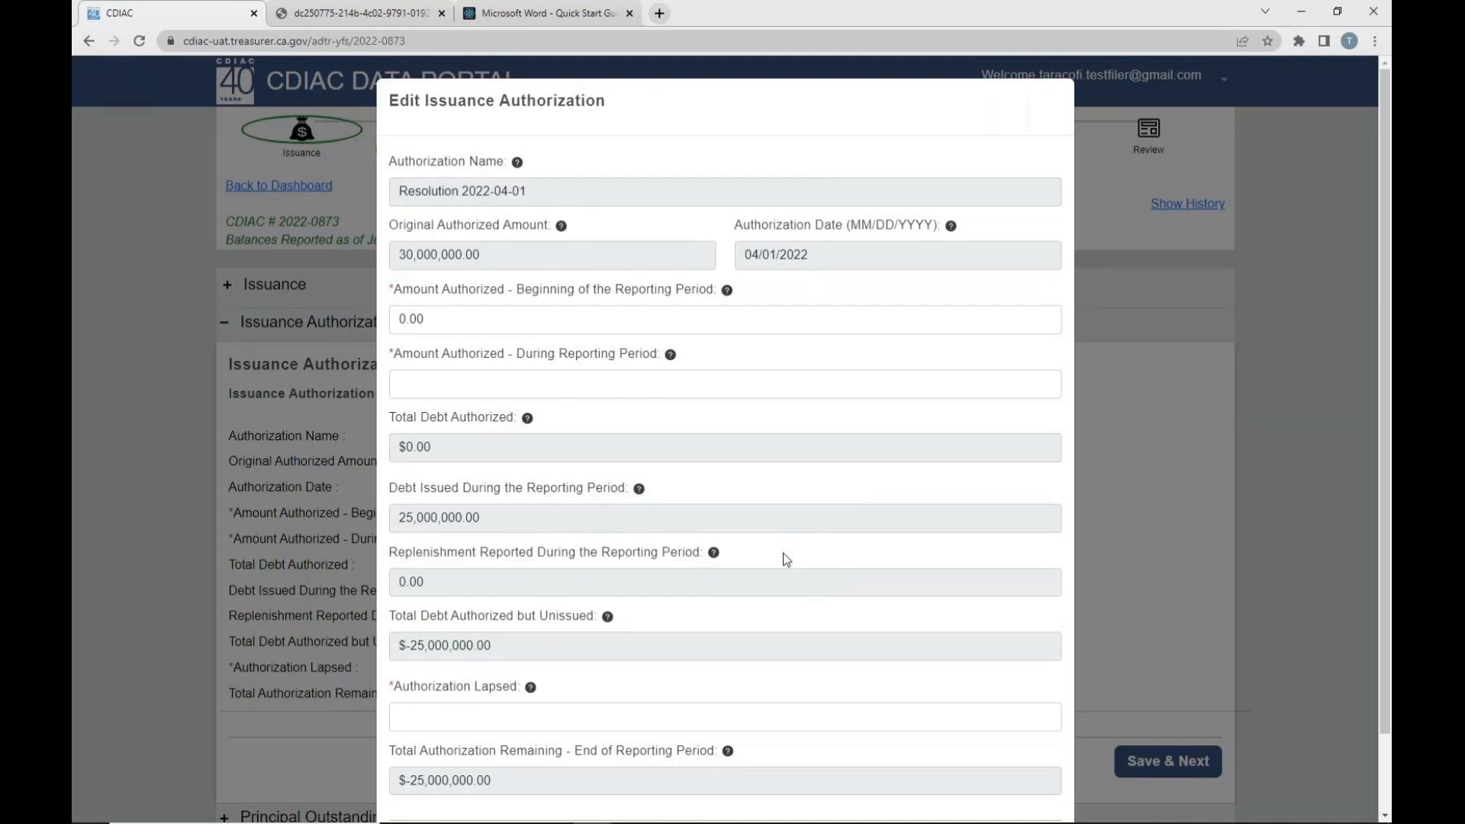
{"action": "left_click_drag", "start_coordinate": [390, 616], "coordinate": [586, 622]}
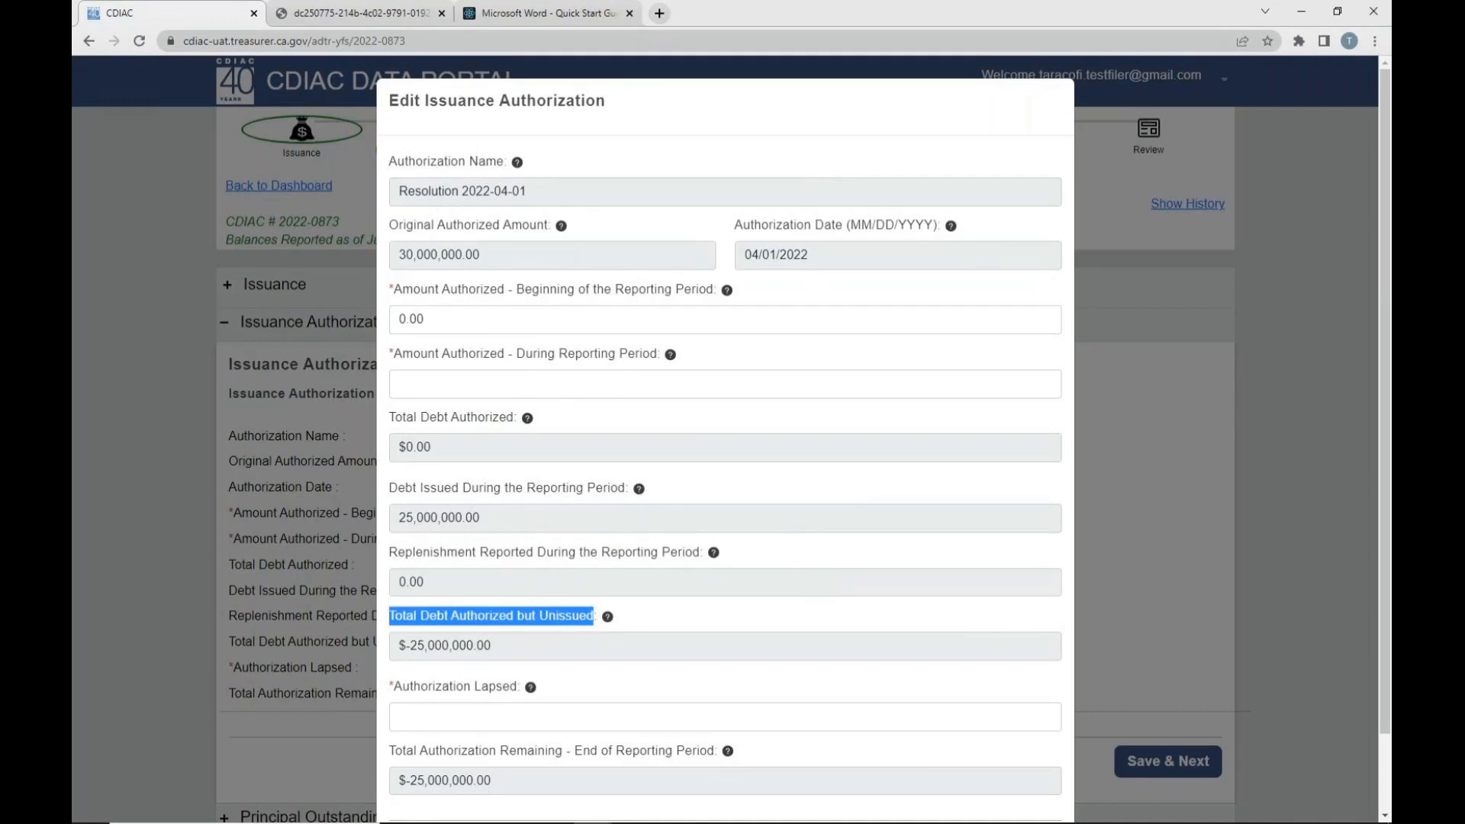
{"action": "left_click_drag", "start_coordinate": [389, 417], "coordinate": [643, 561]}
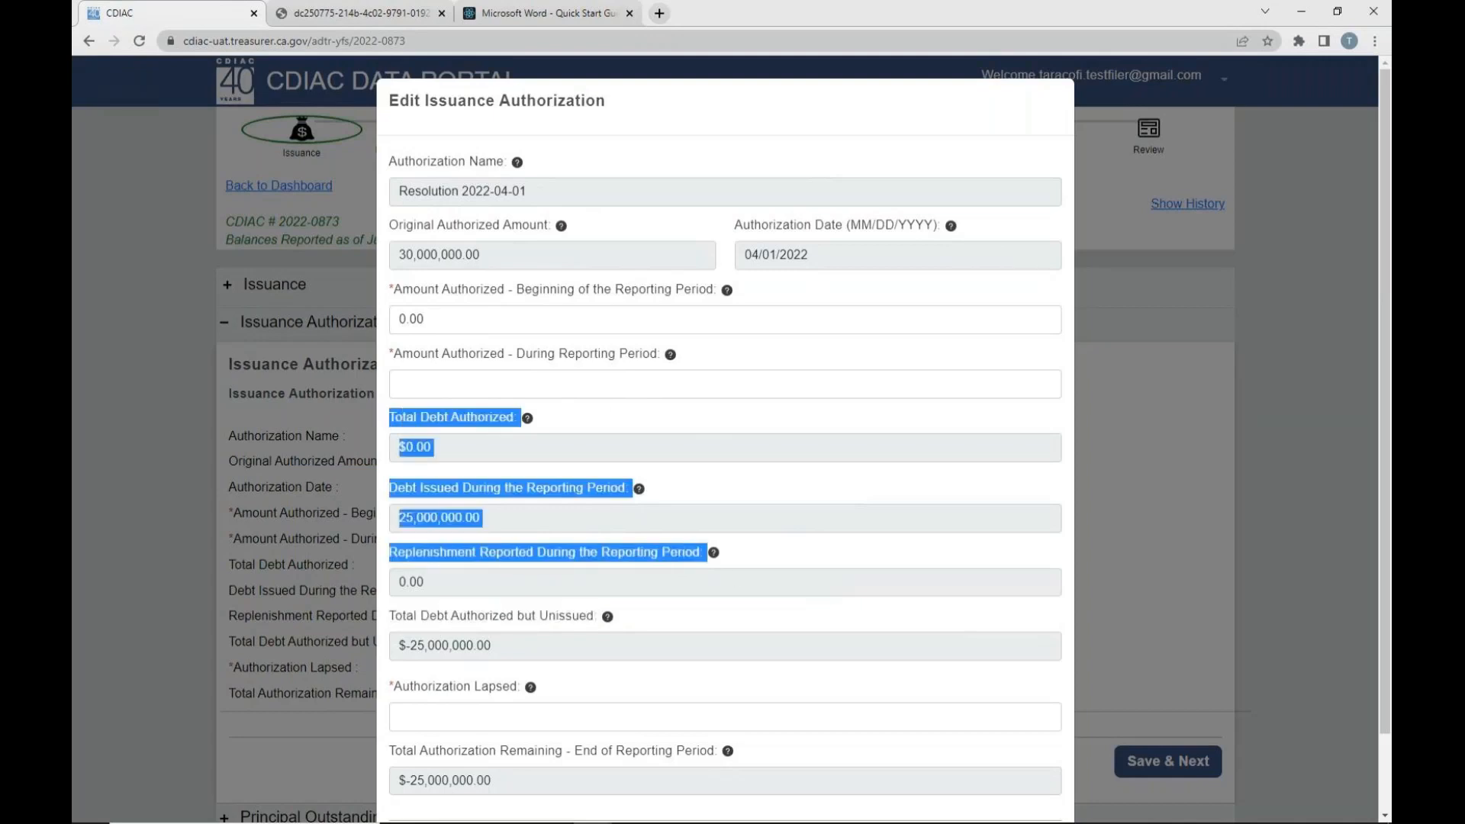
- Examine the Authorization Lapsed field and how it relates to debt authorized but unissued and the total authorization remaining at period end
{"action": "left_click", "coordinate": [398, 691]}
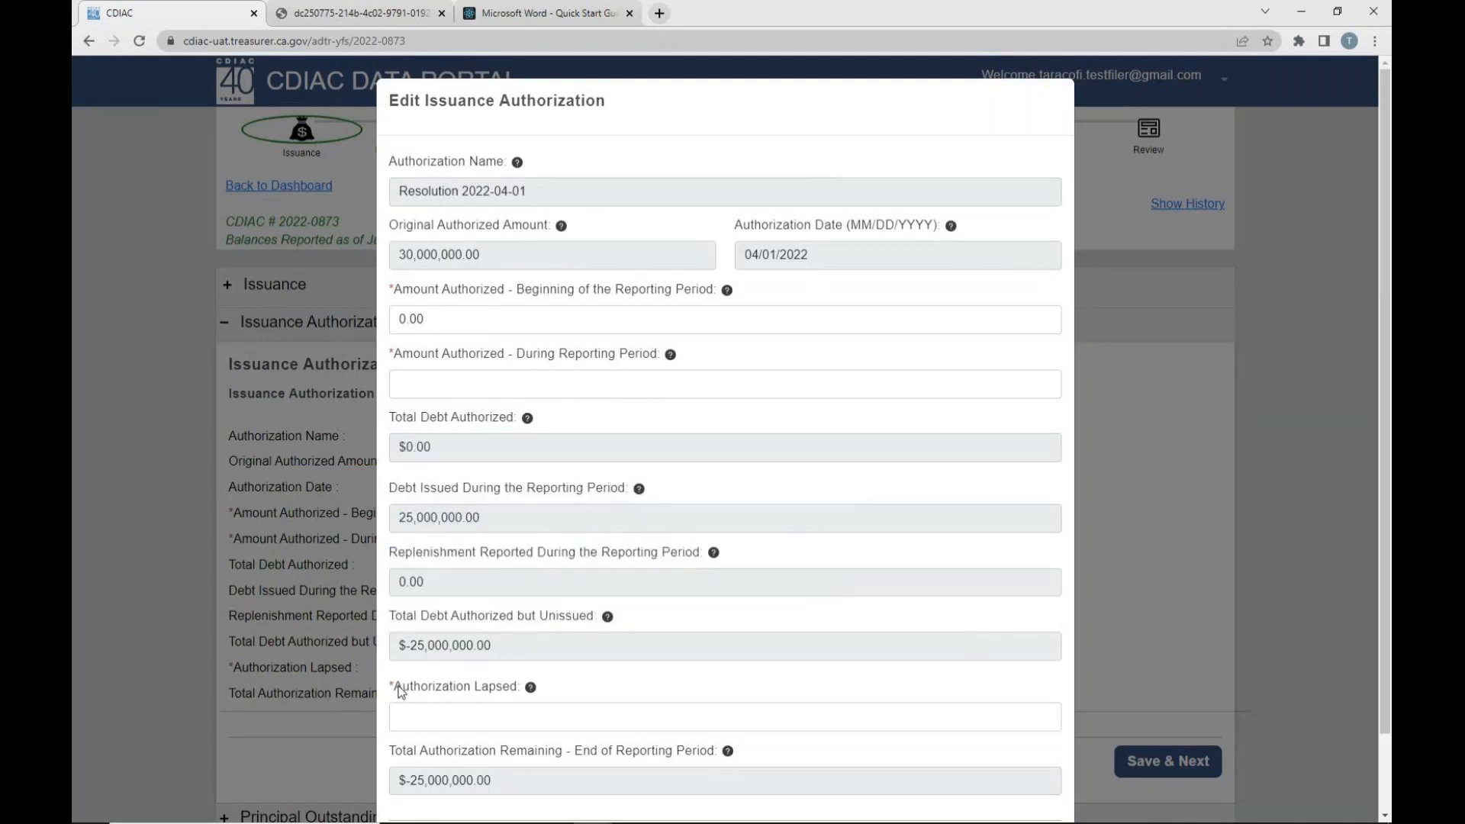
{"action": "left_click_drag", "start_coordinate": [398, 690], "coordinate": [508, 700]}
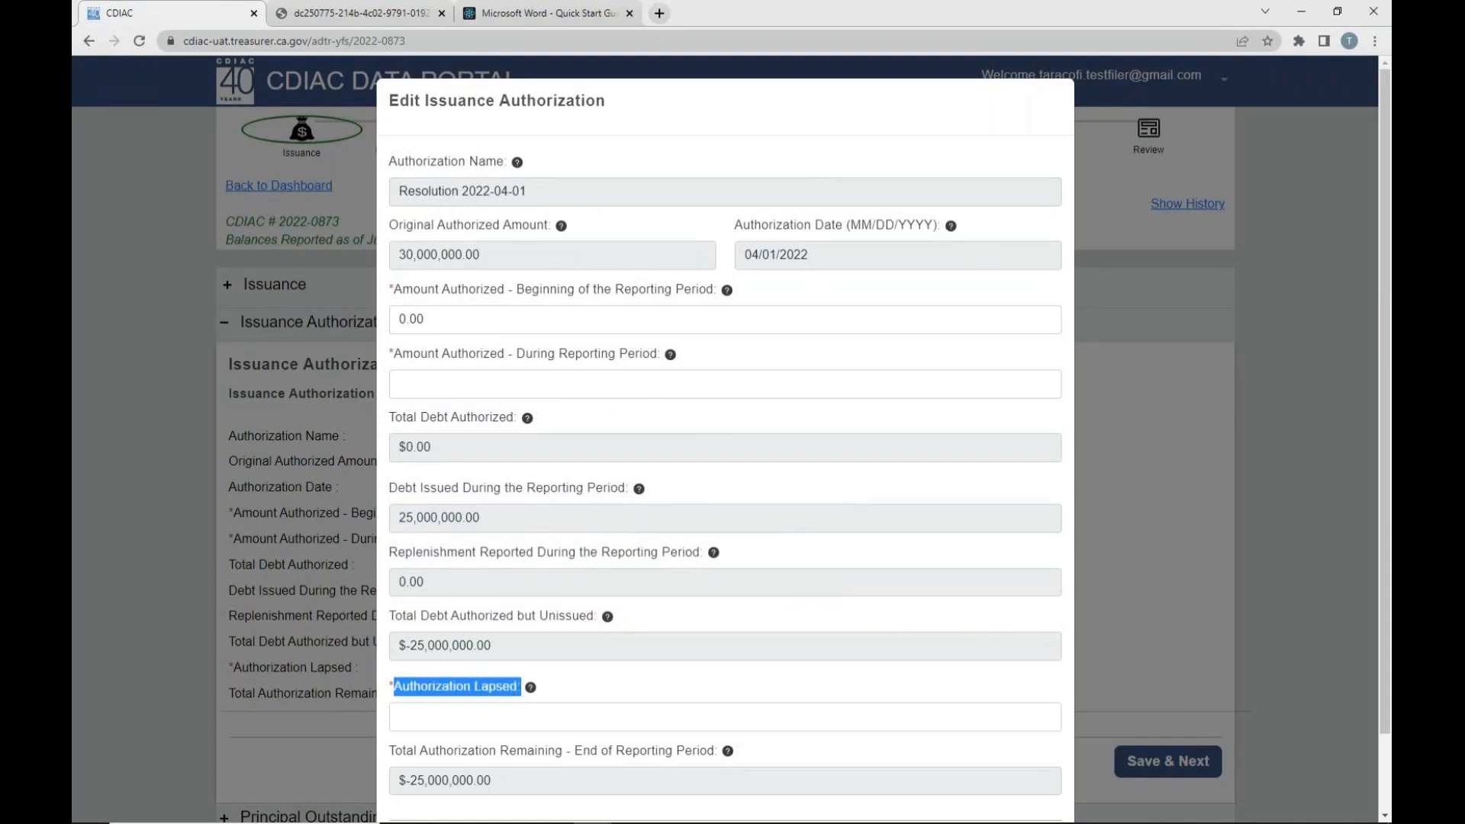
{"action": "left_click", "coordinate": [669, 823]}
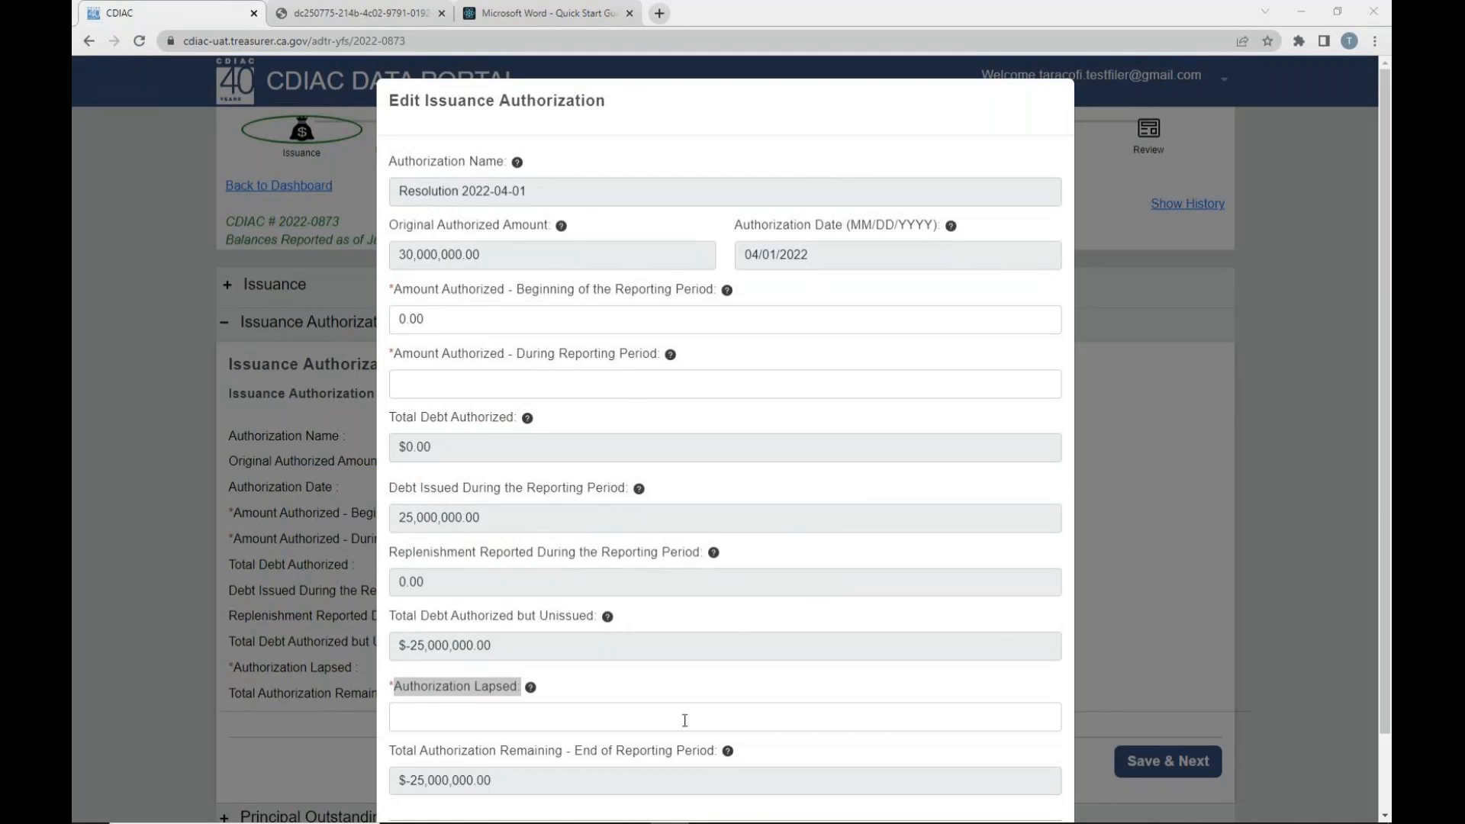
{"action": "left_click", "coordinate": [503, 725]}
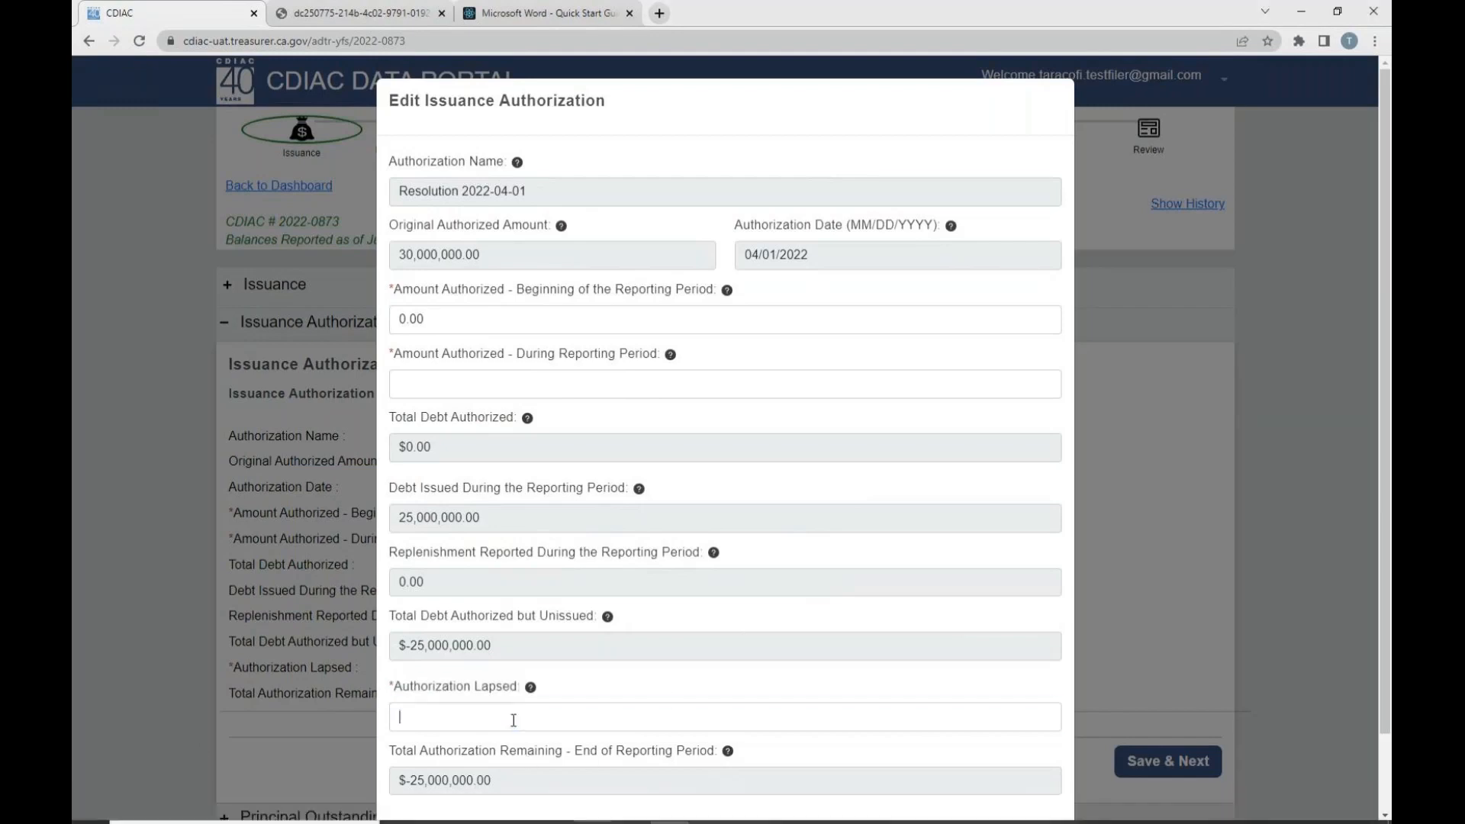
{"action": "scroll", "coordinate": [675, 763], "scroll_direction": "down", "scroll_amount": 1}
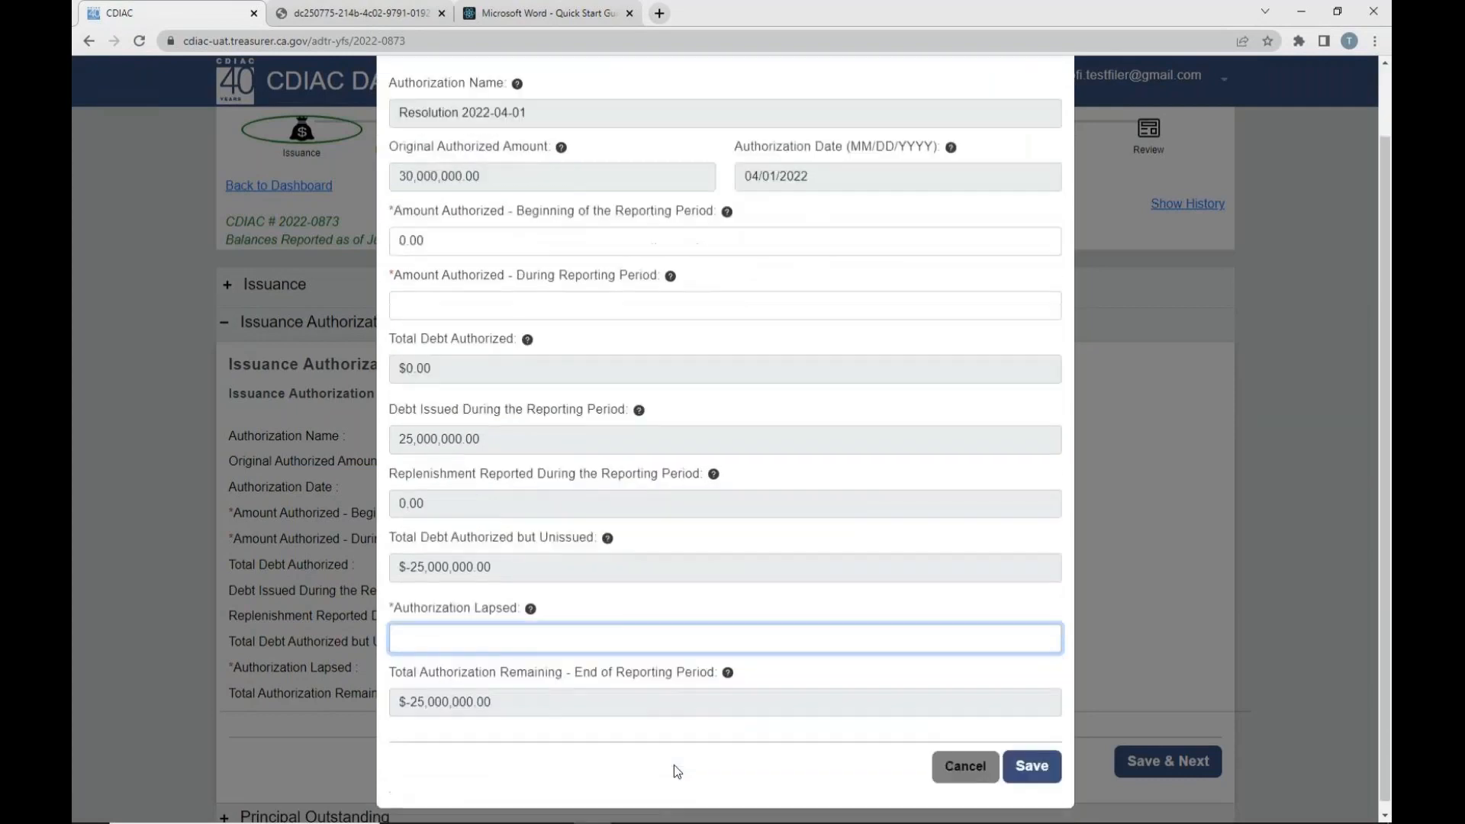
{"action": "left_click_drag", "start_coordinate": [397, 673], "coordinate": [716, 676]}
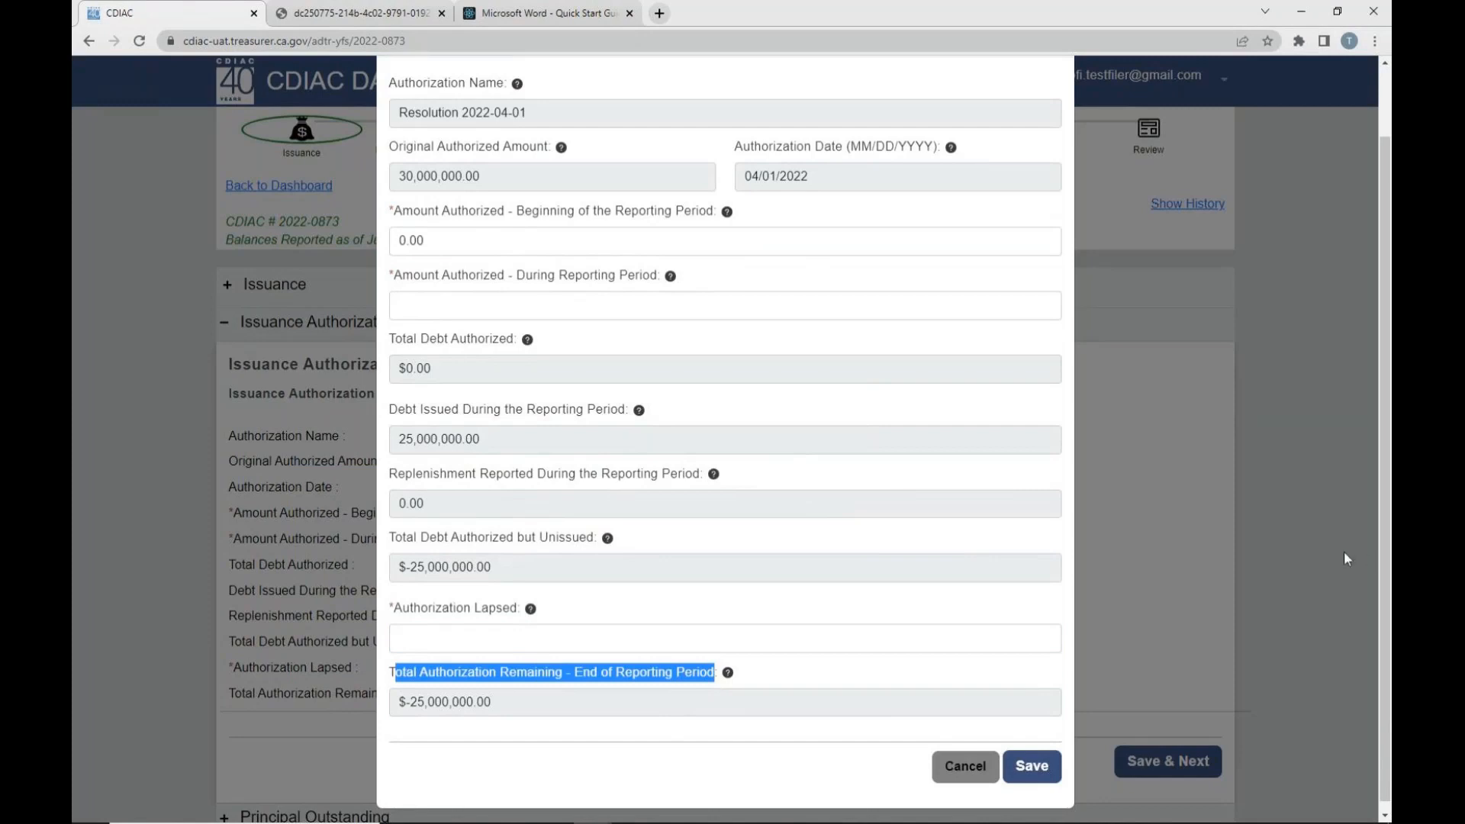
{"action": "left_click_drag", "start_coordinate": [391, 538], "coordinate": [540, 542]}
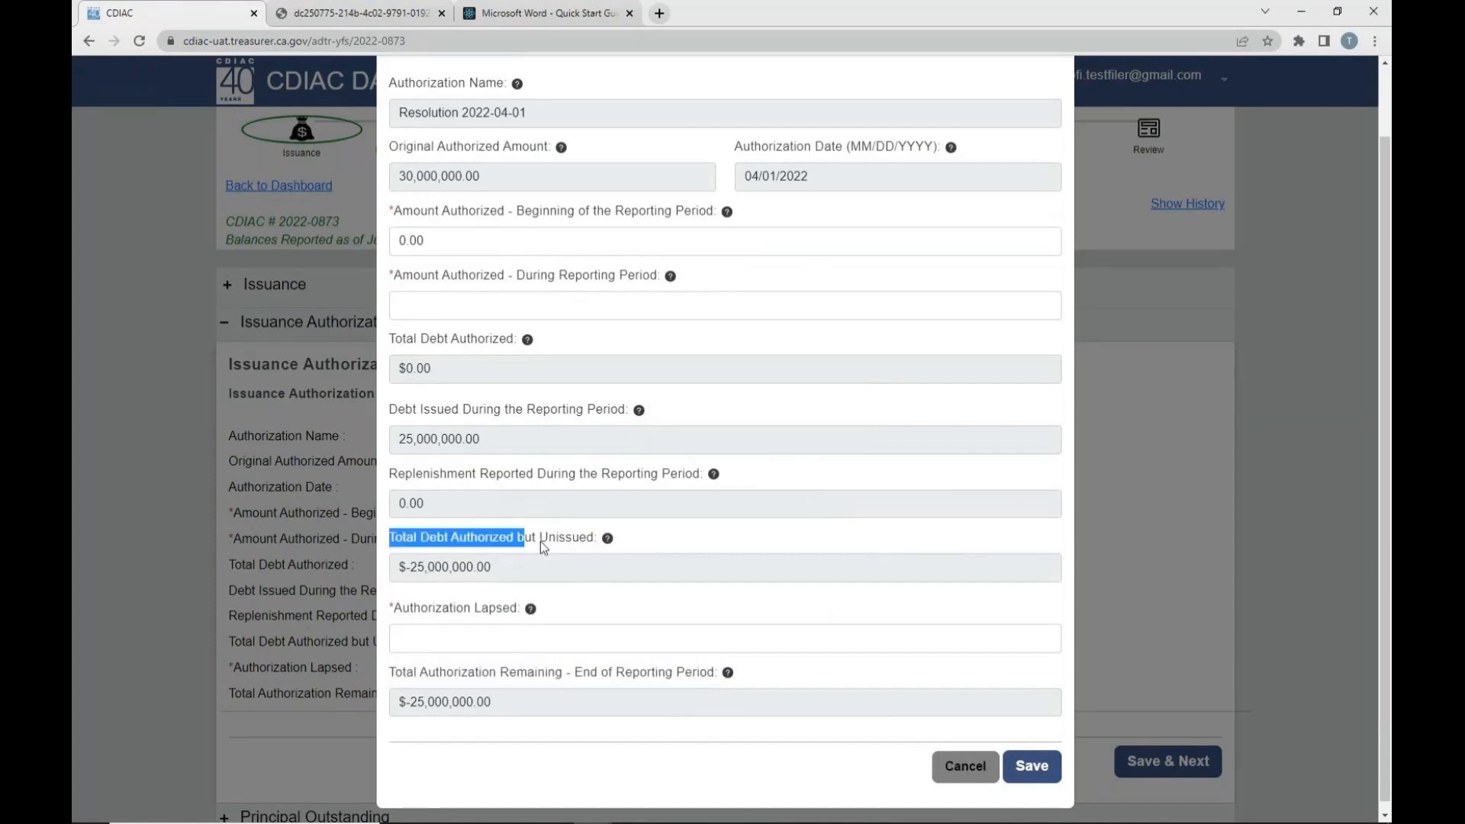
{"action": "left_click_drag", "start_coordinate": [394, 608], "coordinate": [516, 615]}
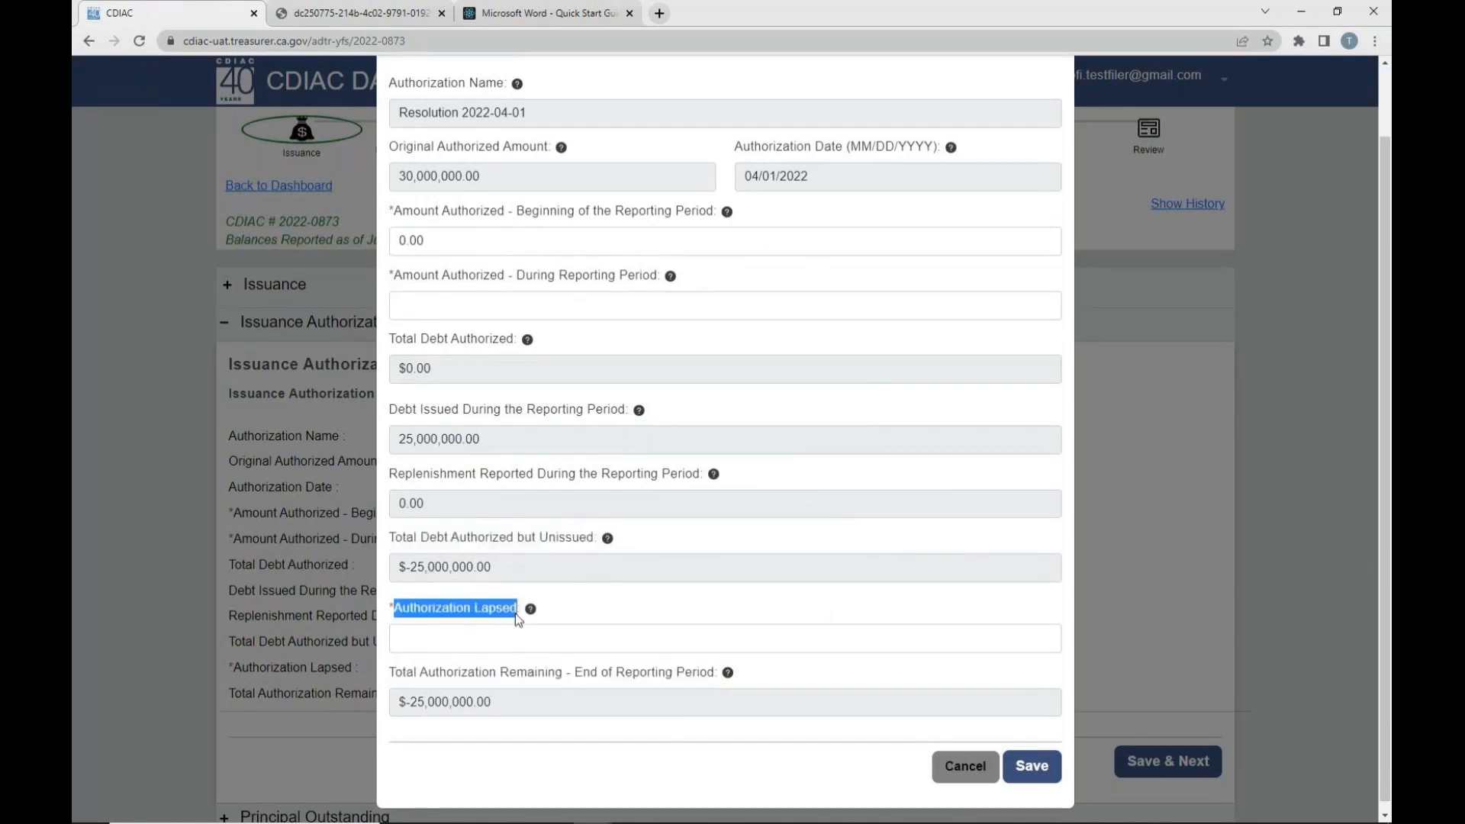
{"action": "left_click", "coordinate": [650, 613]}
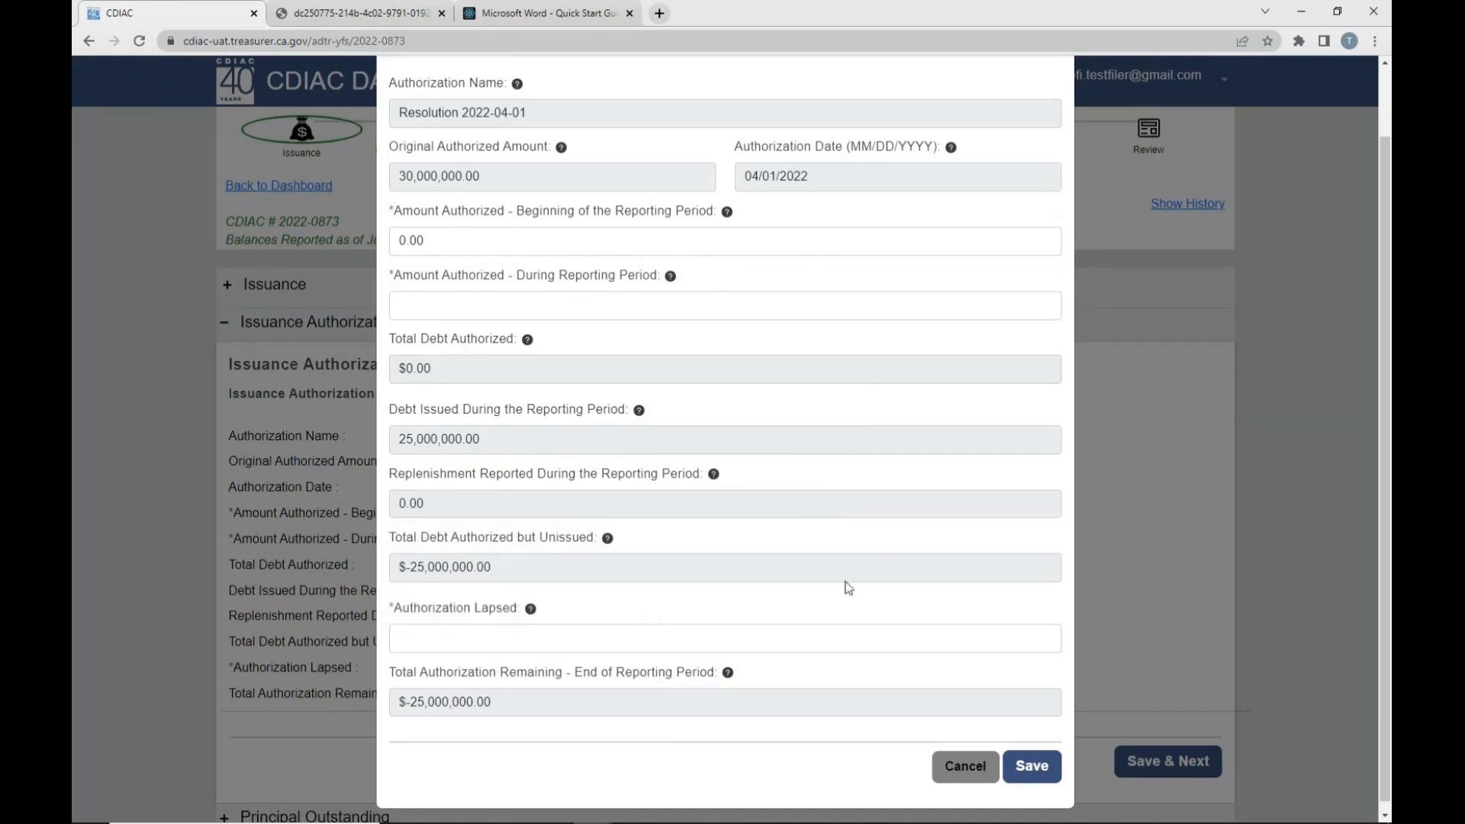
{"action": "scroll", "coordinate": [666, 523], "scroll_direction": "up", "scroll_amount": 1}
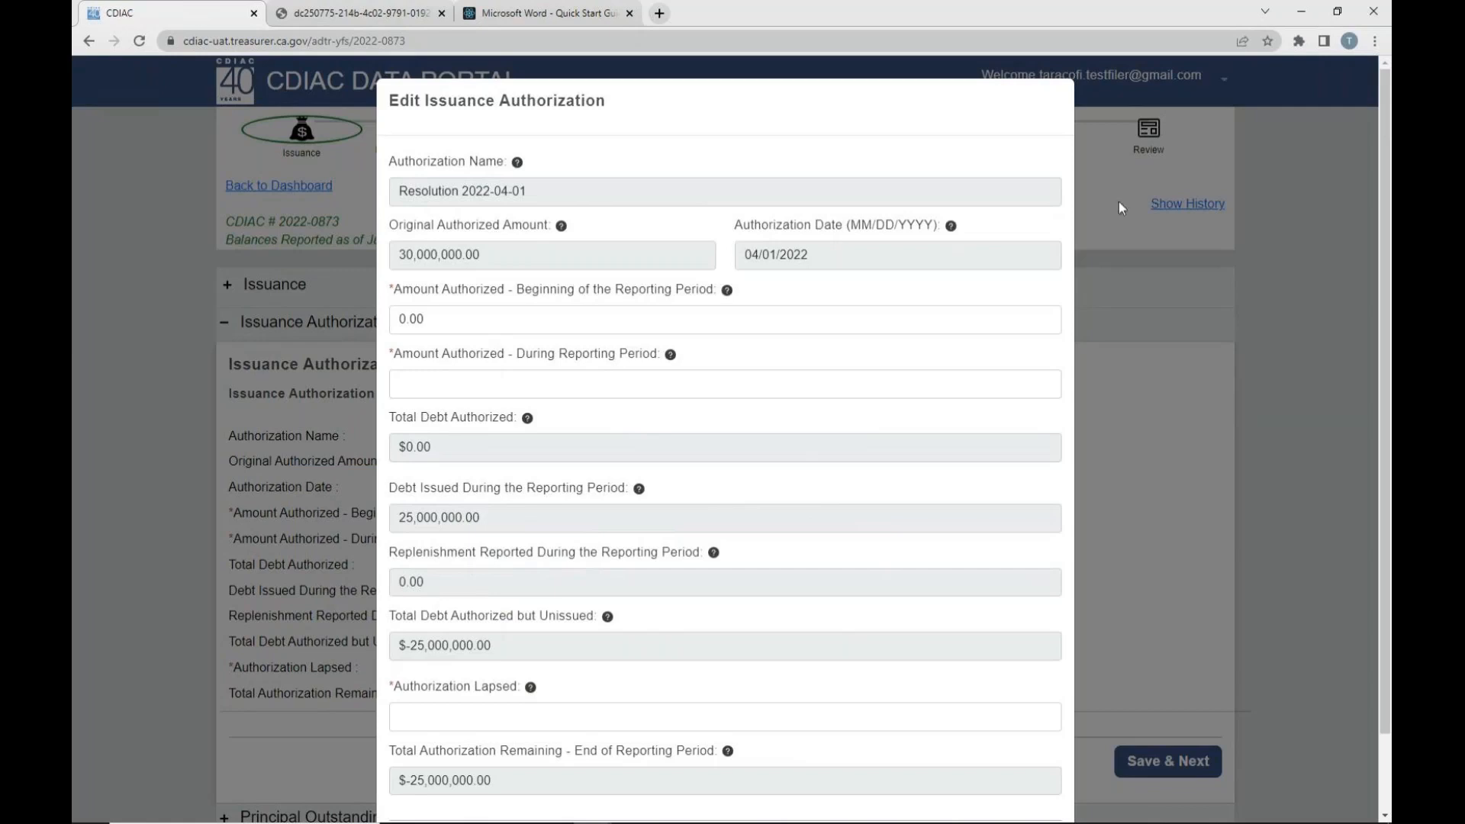
- Check the authorization date and original amount, and set Amount Authorized - During Reporting Period to 30,000,000.00
{"action": "left_click_drag", "start_coordinate": [749, 256], "coordinate": [811, 254]}
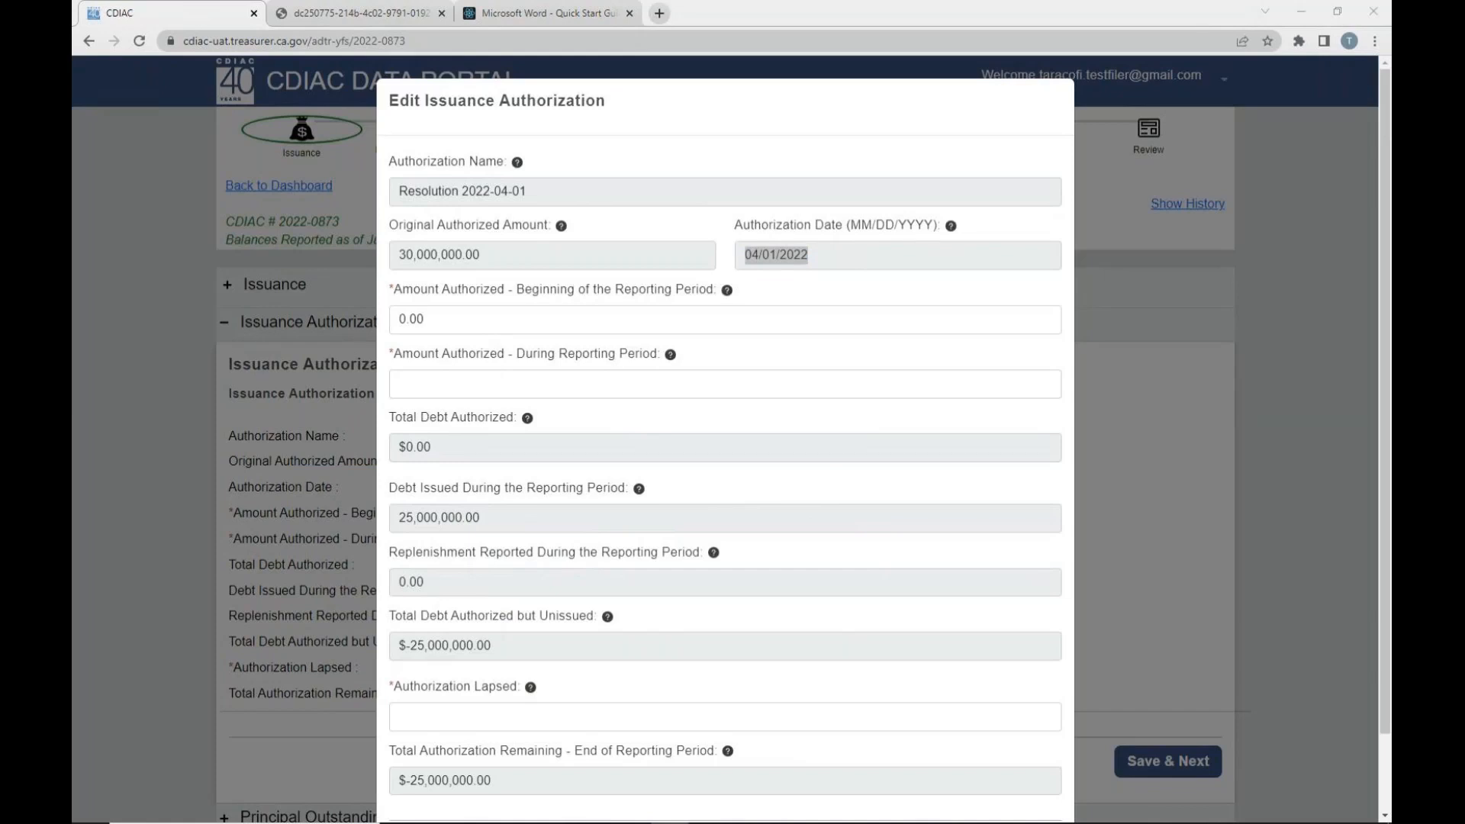
{"action": "left_click", "coordinate": [894, 299]}
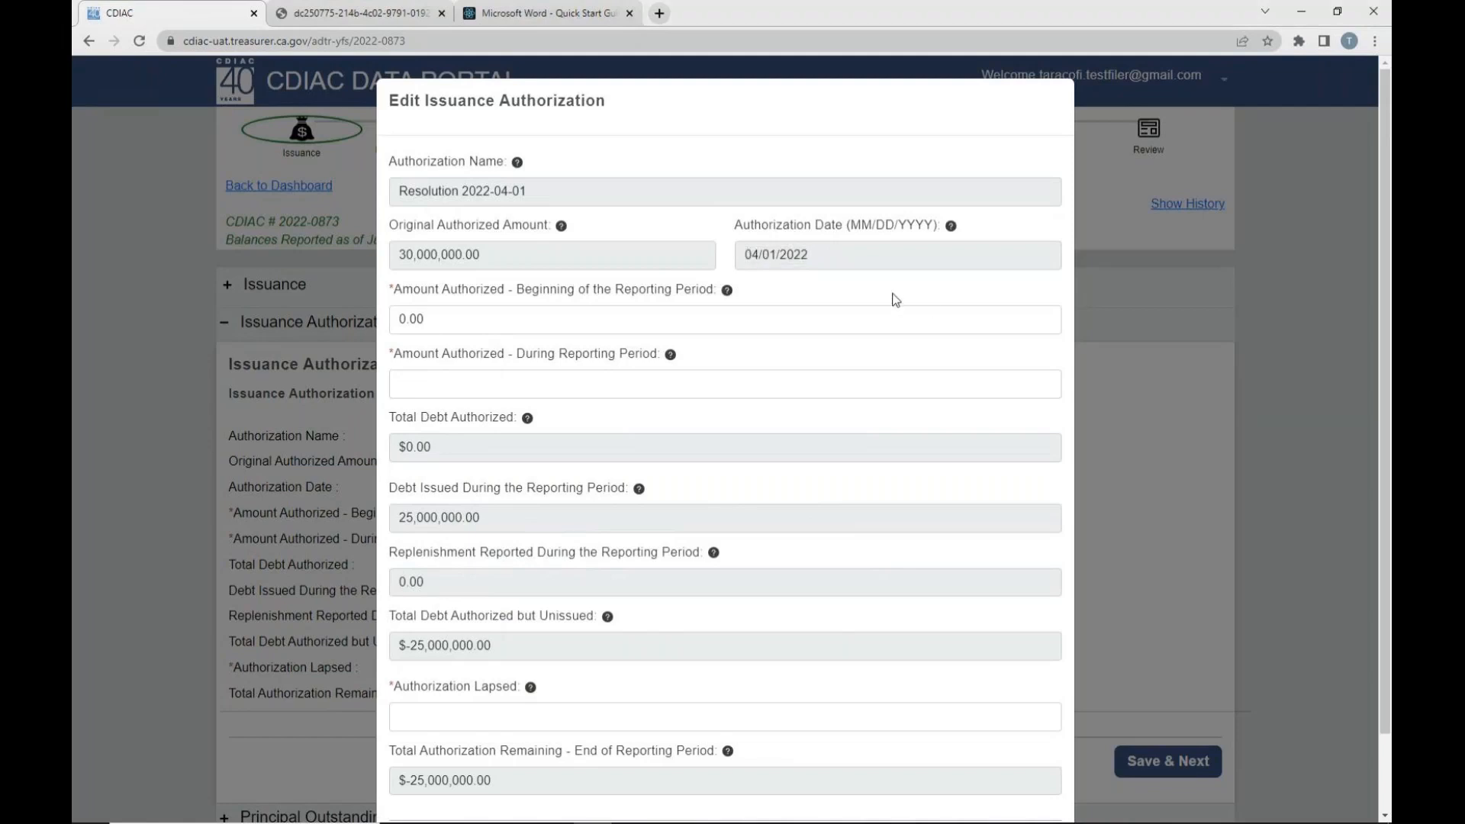
{"action": "left_click", "coordinate": [477, 318]}
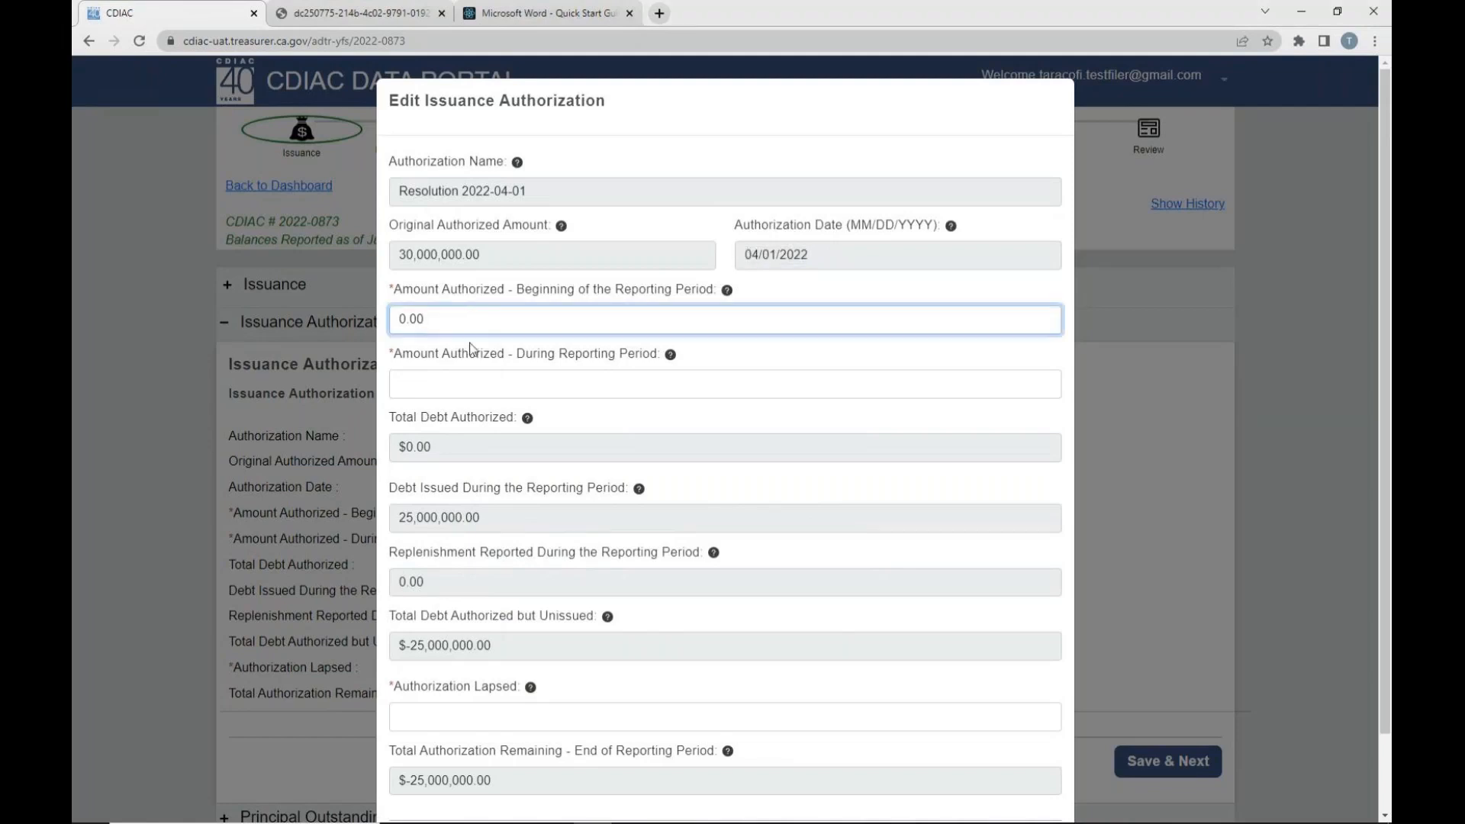
{"action": "left_click", "coordinate": [467, 384]}
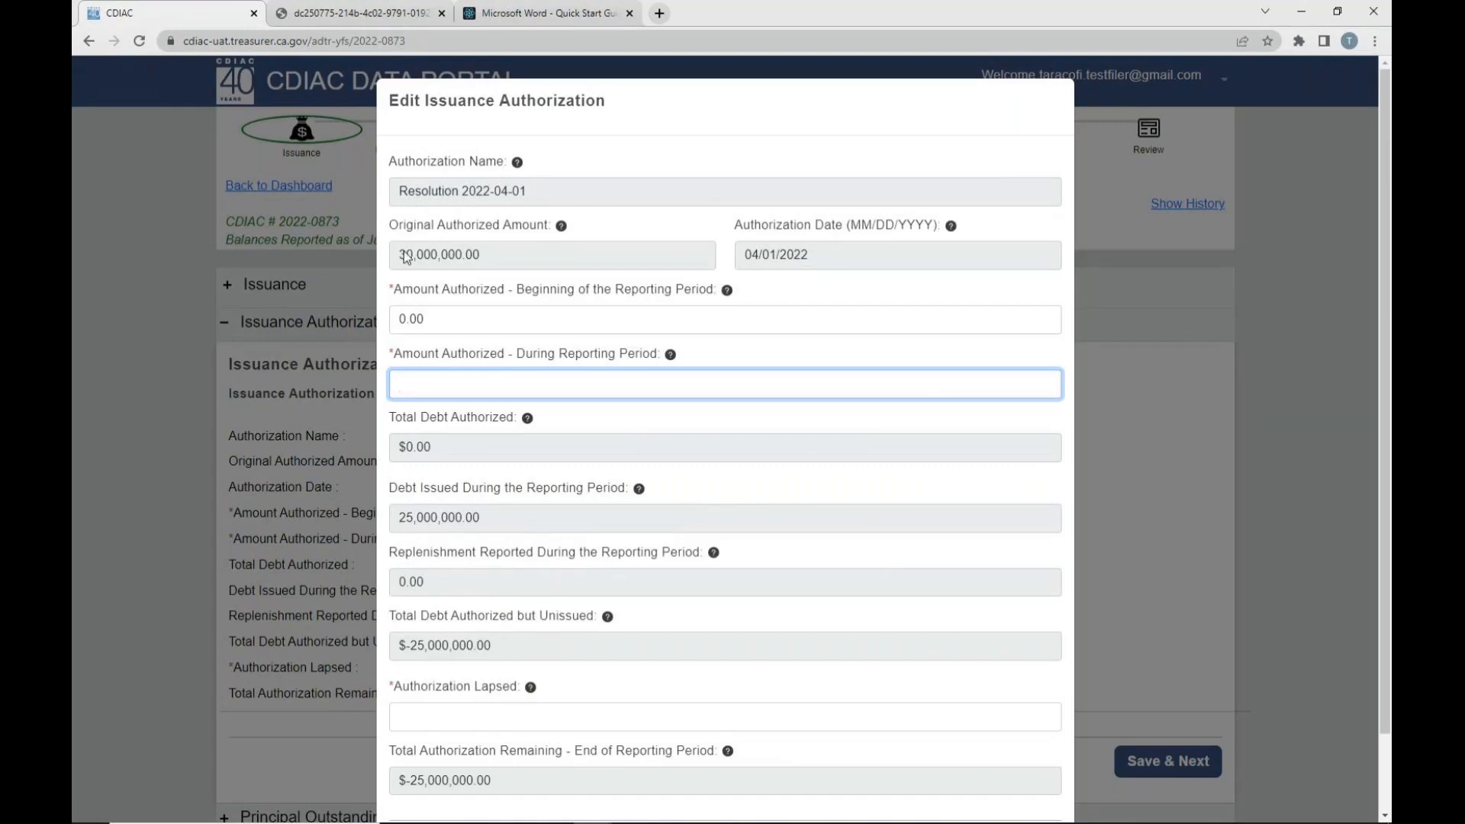
{"action": "left_click_drag", "start_coordinate": [400, 257], "coordinate": [461, 262]}
{"action": "left_click", "coordinate": [444, 382]}
{"action": "type", "text": "30,000,000"}
{"action": "left_click", "coordinate": [592, 419]}
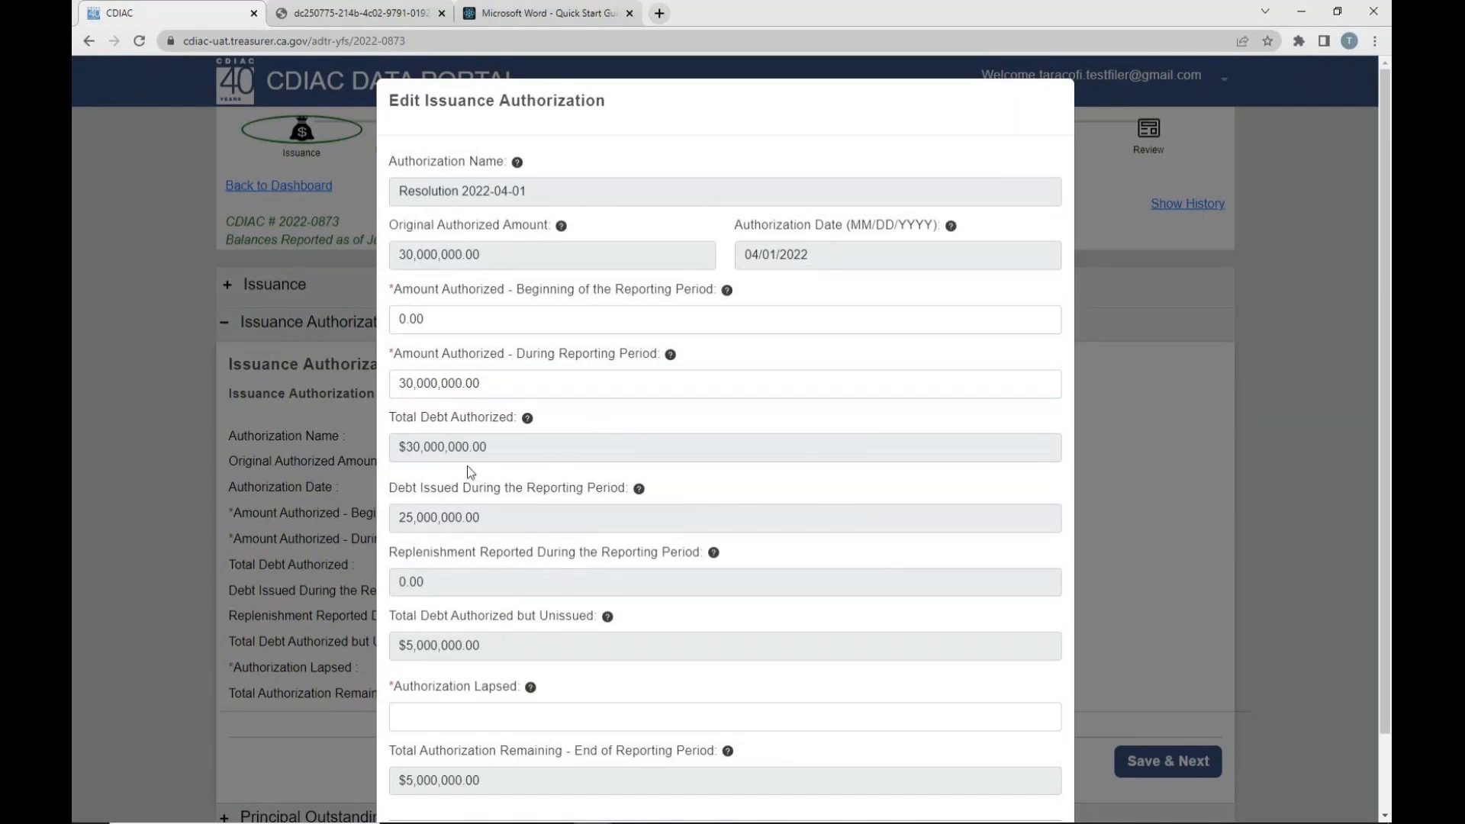
- Set Authorization Lapsed to 5,000,000.00 and save the issuance authorization
{"action": "scroll", "coordinate": [467, 463], "scroll_direction": "down", "scroll_amount": 1}
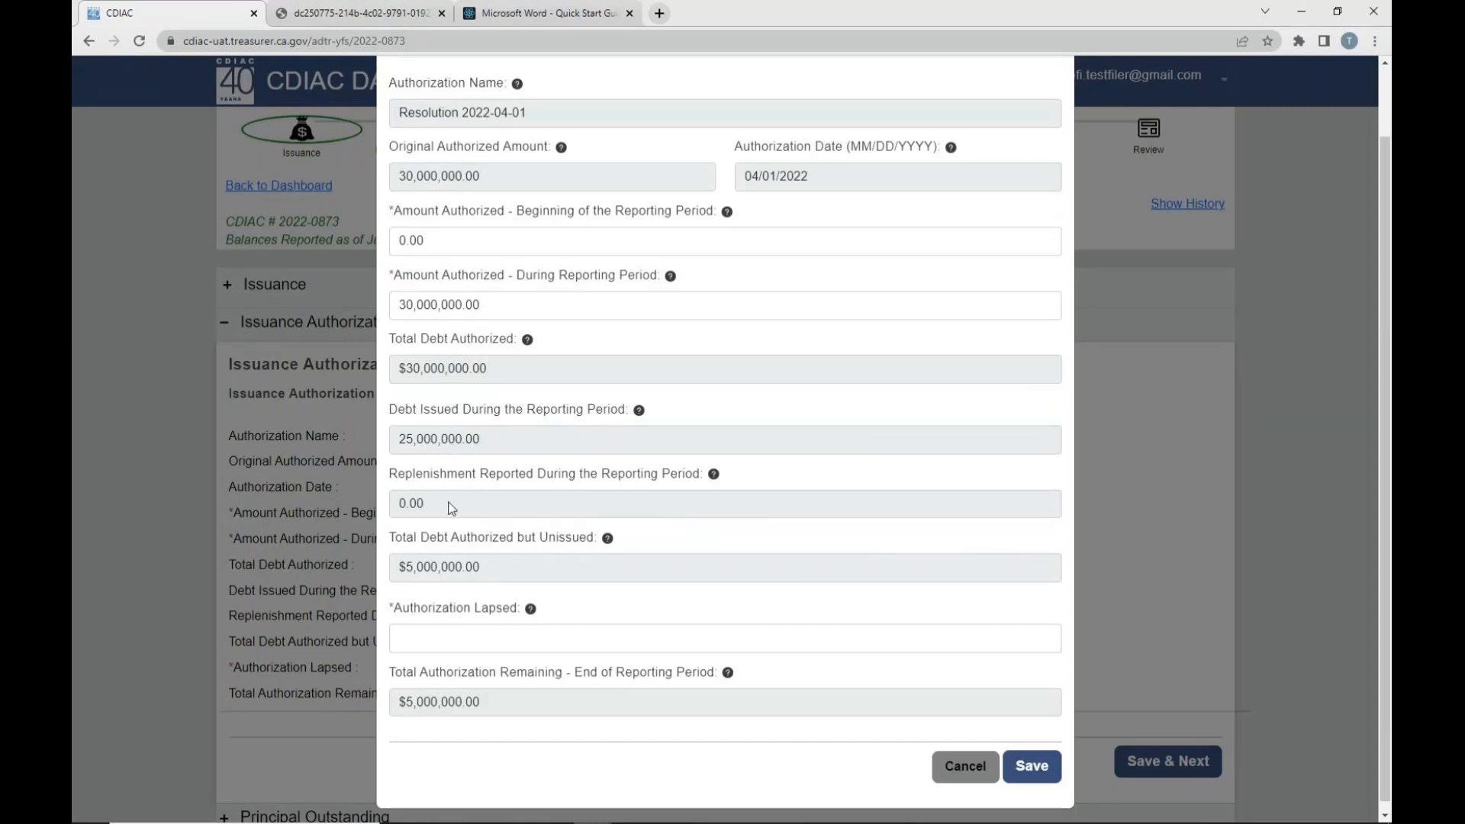
{"action": "scroll", "coordinate": [674, 562], "scroll_direction": "down", "scroll_amount": 1}
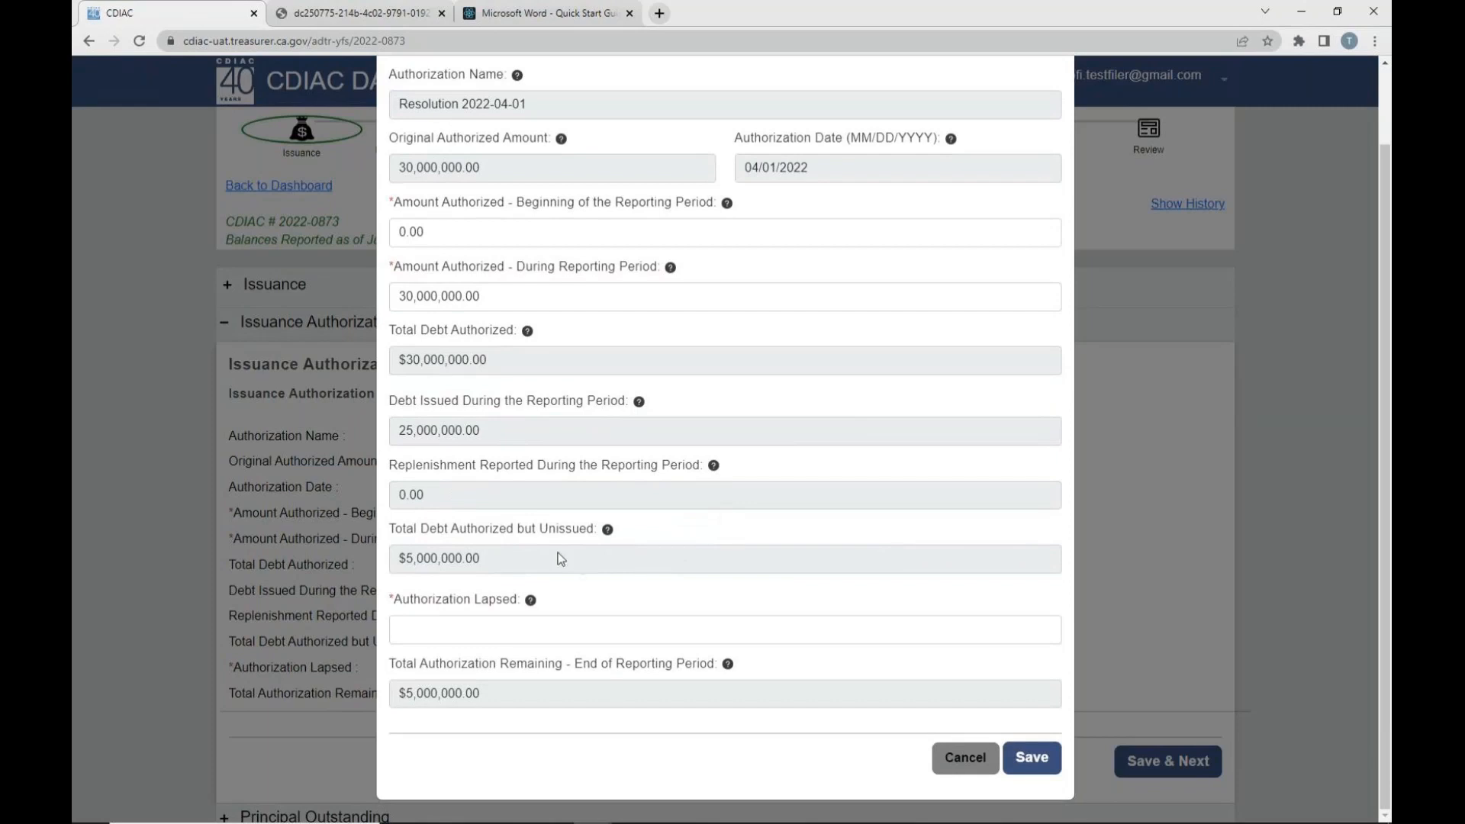
{"action": "left_click", "coordinate": [467, 631]}
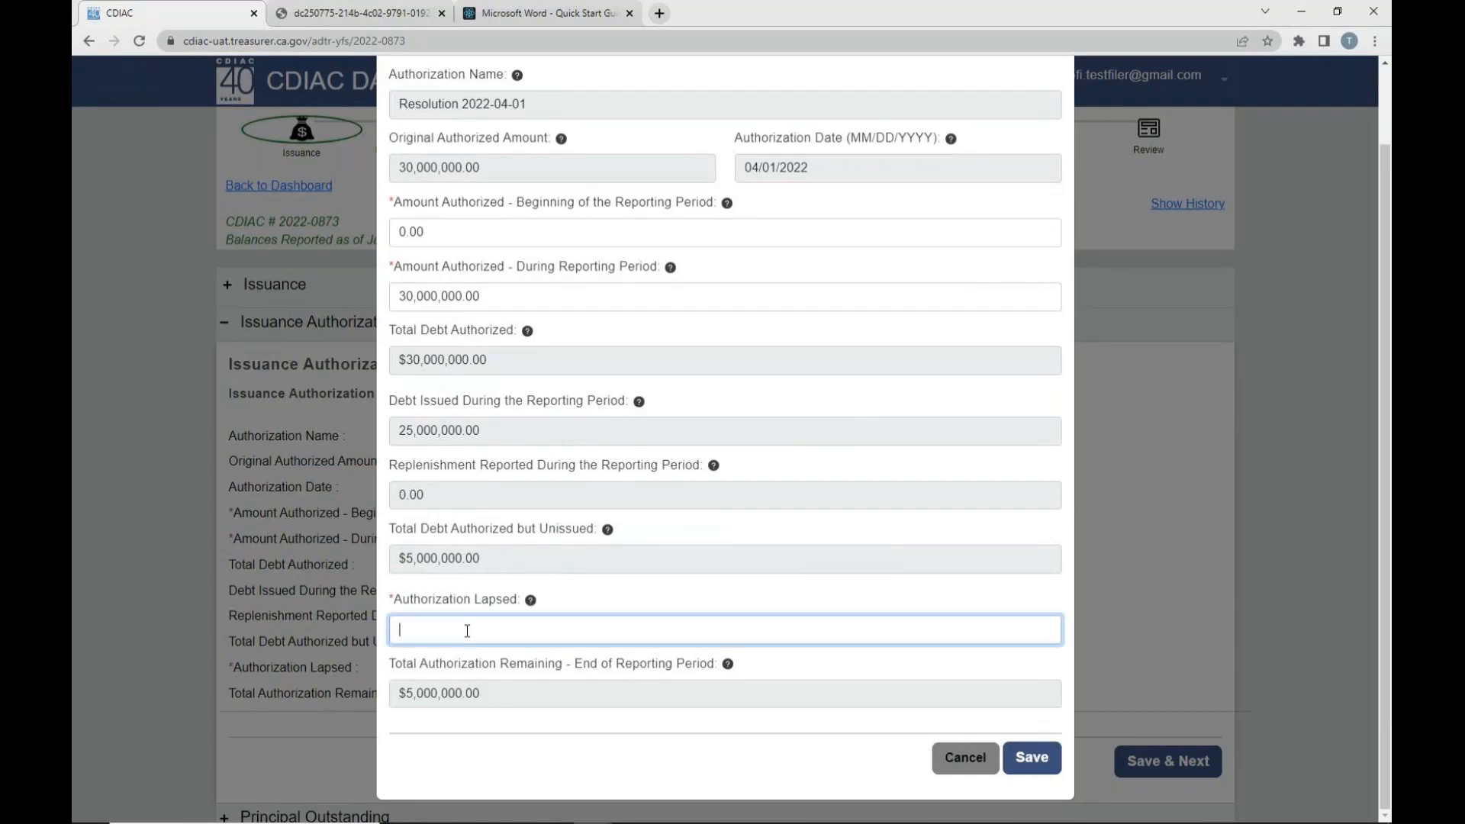
{"action": "type", "text": "5000000"}
{"action": "left_click", "coordinate": [787, 669]}
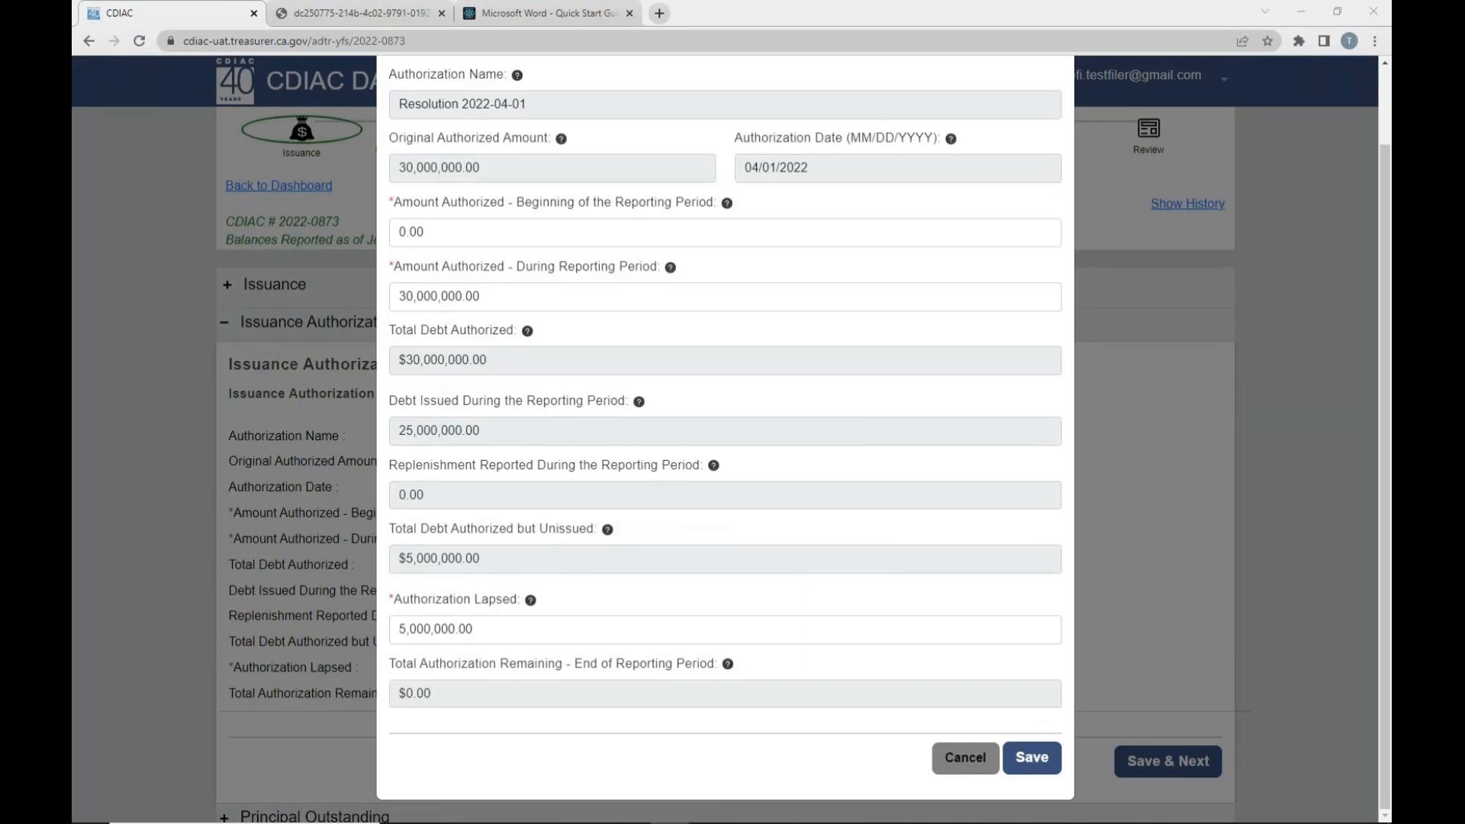
{"action": "left_click", "coordinate": [1034, 761]}
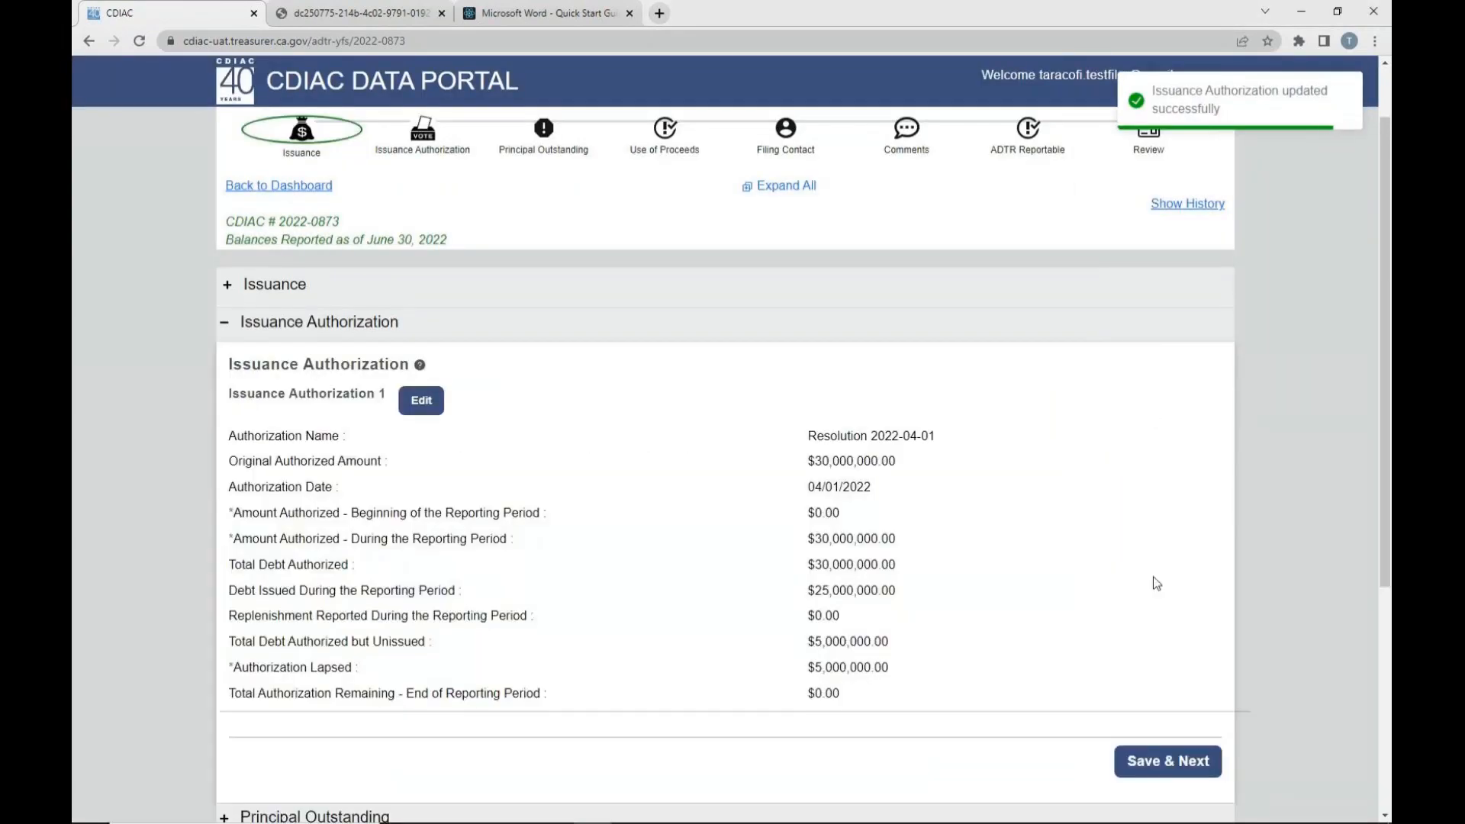
- Save the Issuance Authorization section and continue to Principal Outstanding
{"action": "left_click", "coordinate": [1158, 763]}
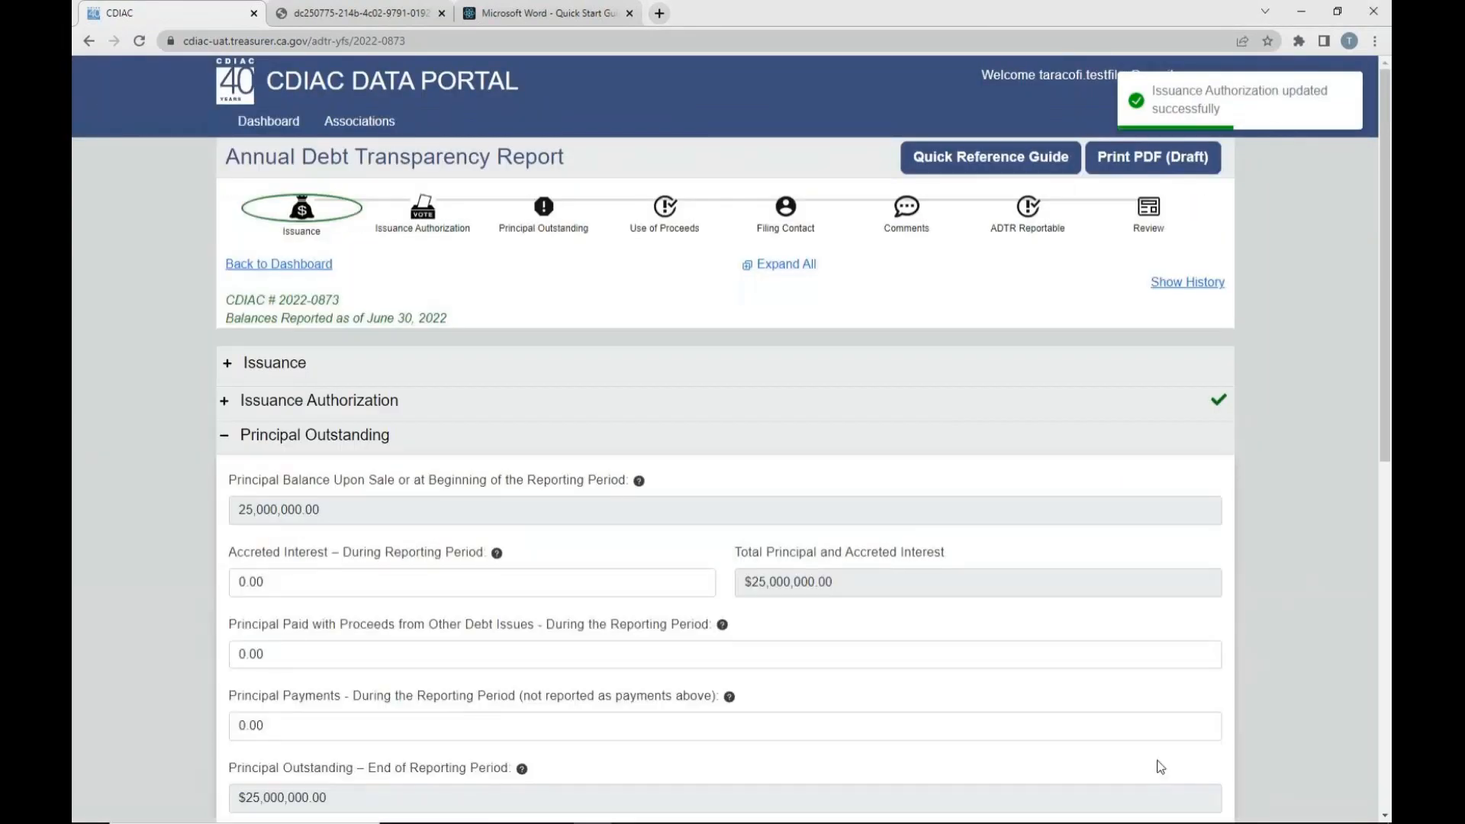
{"action": "scroll", "coordinate": [1295, 639], "scroll_direction": "down", "scroll_amount": 2}
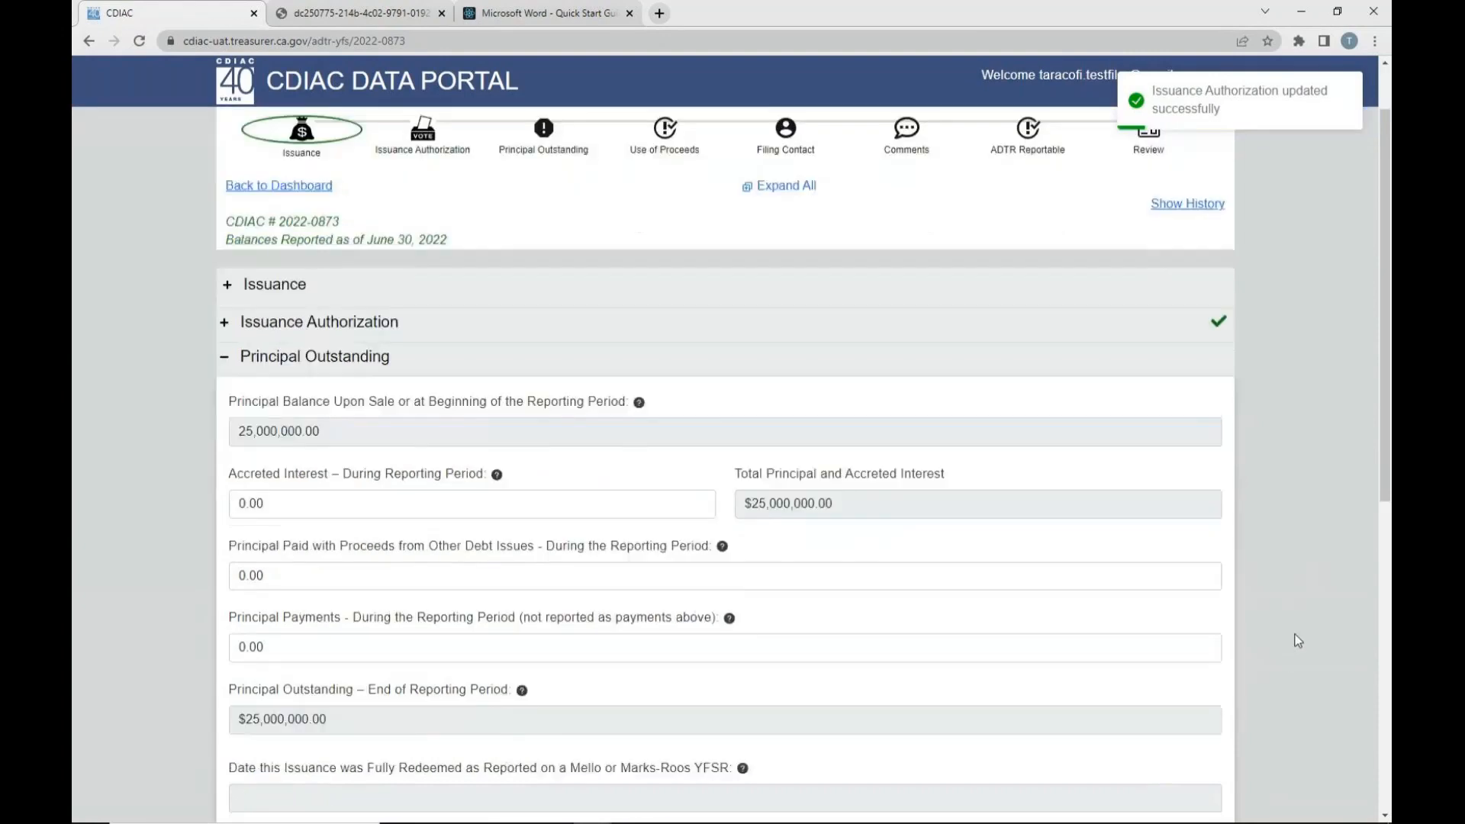
{"action": "scroll", "coordinate": [1297, 640], "scroll_direction": "down", "scroll_amount": 1}
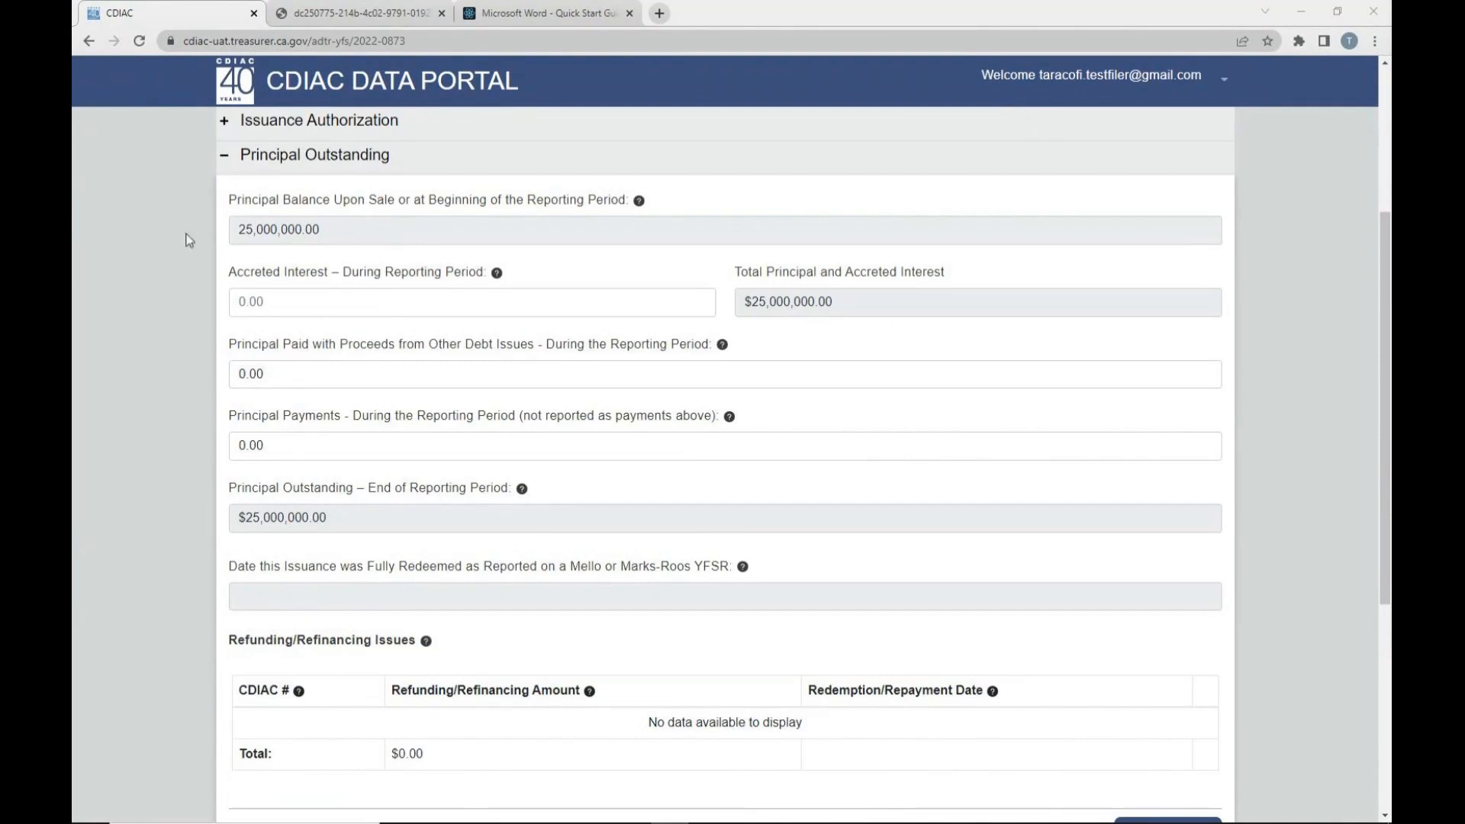
- Check the beginning principal balance, accreted interest, principal paid with other debt proceeds, and principal payments fields
{"action": "left_click_drag", "start_coordinate": [239, 229], "coordinate": [332, 233]}
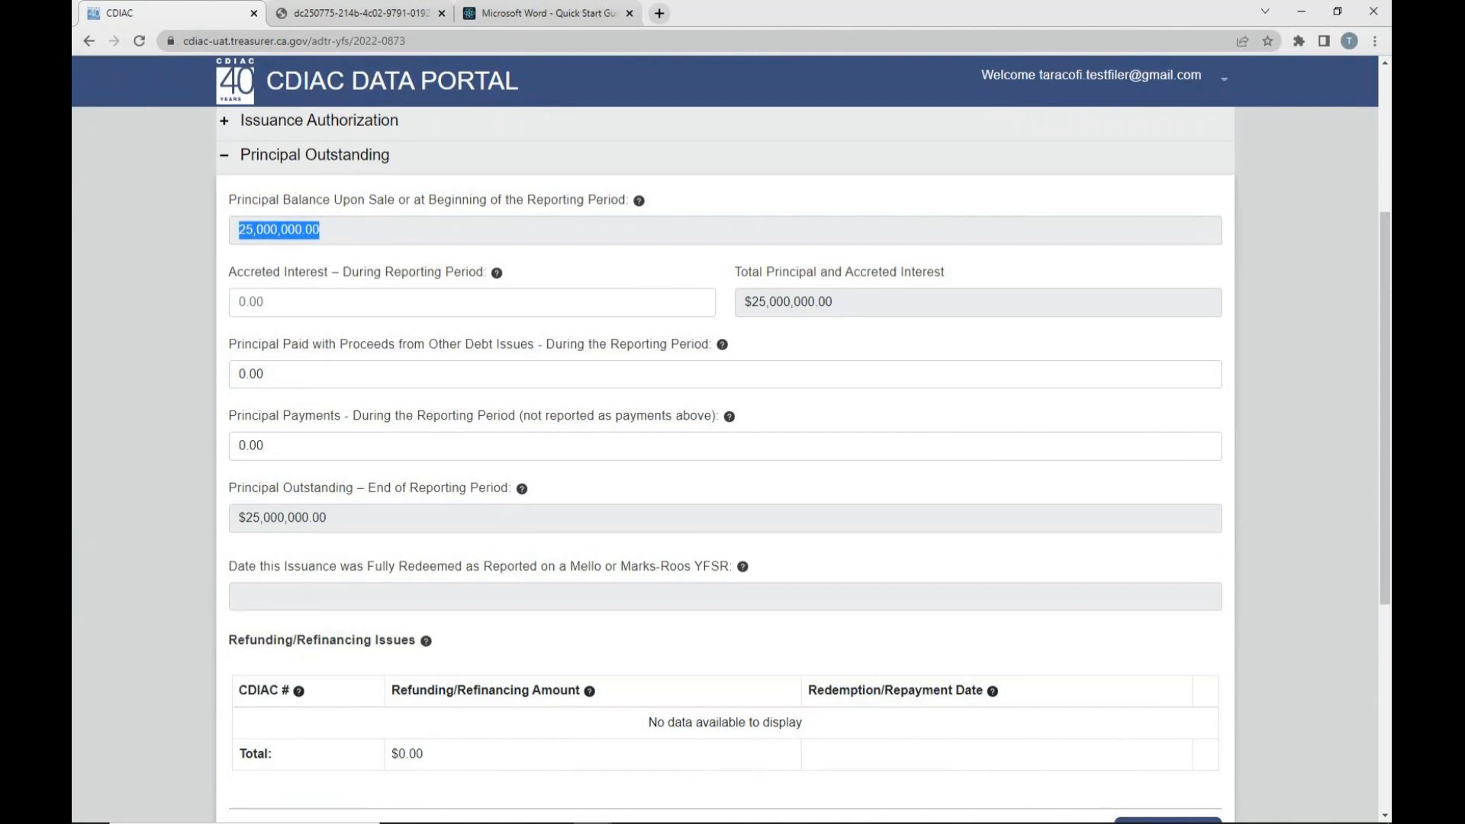
{"action": "left_click", "coordinate": [299, 303]}
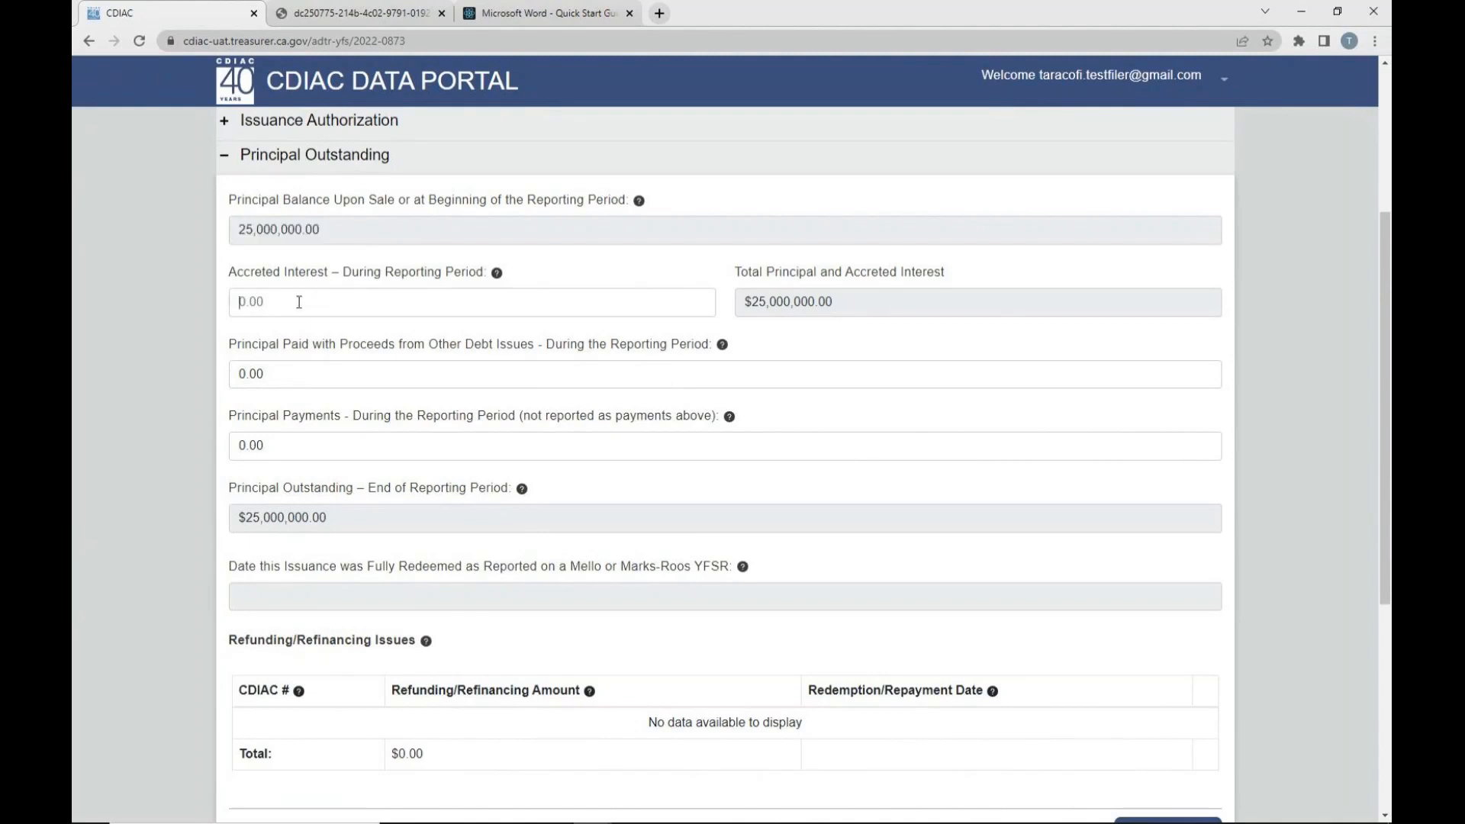
{"action": "left_click", "coordinate": [275, 374]}
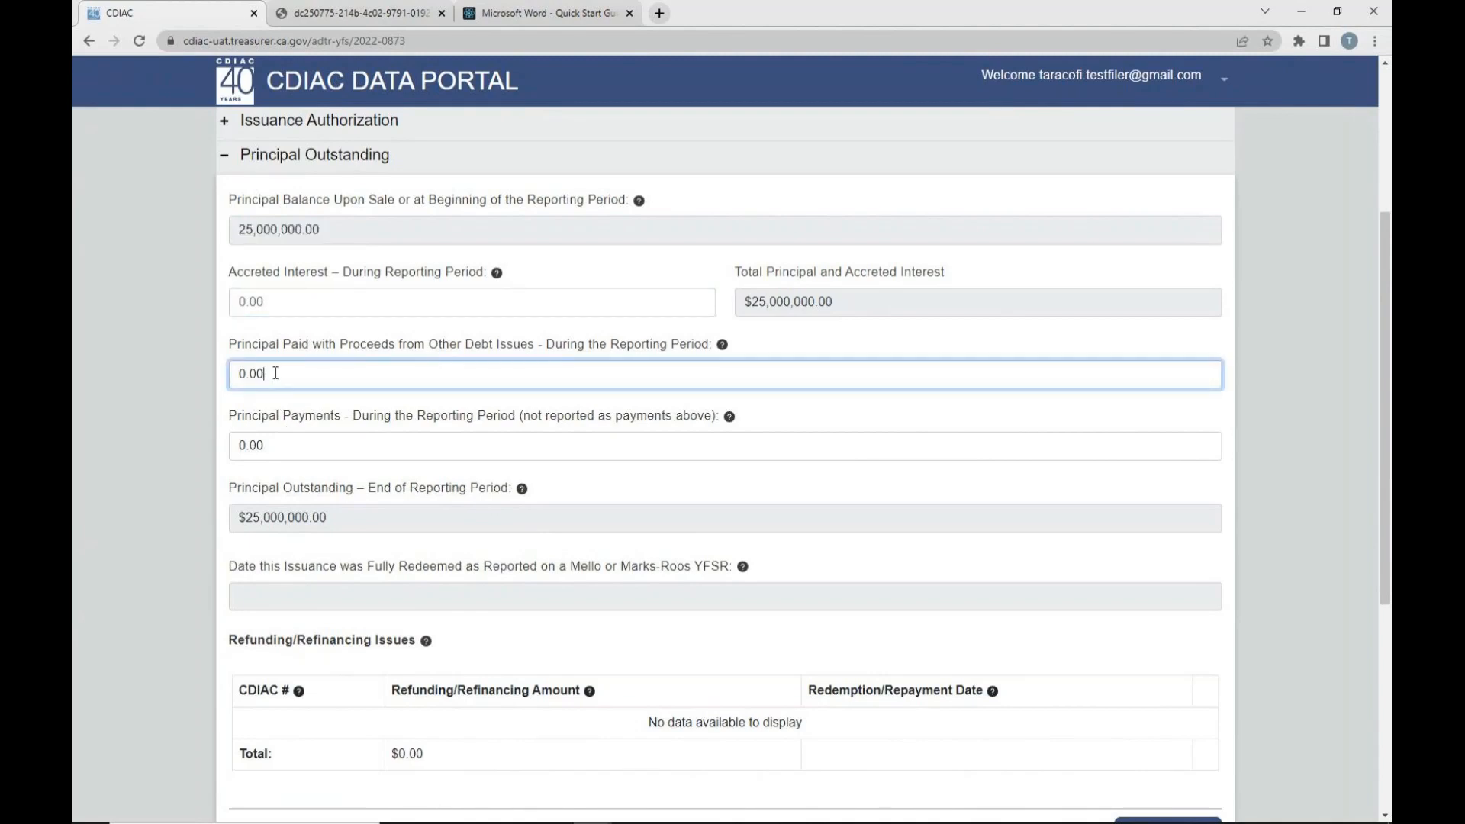
{"action": "left_click", "coordinate": [290, 445]}
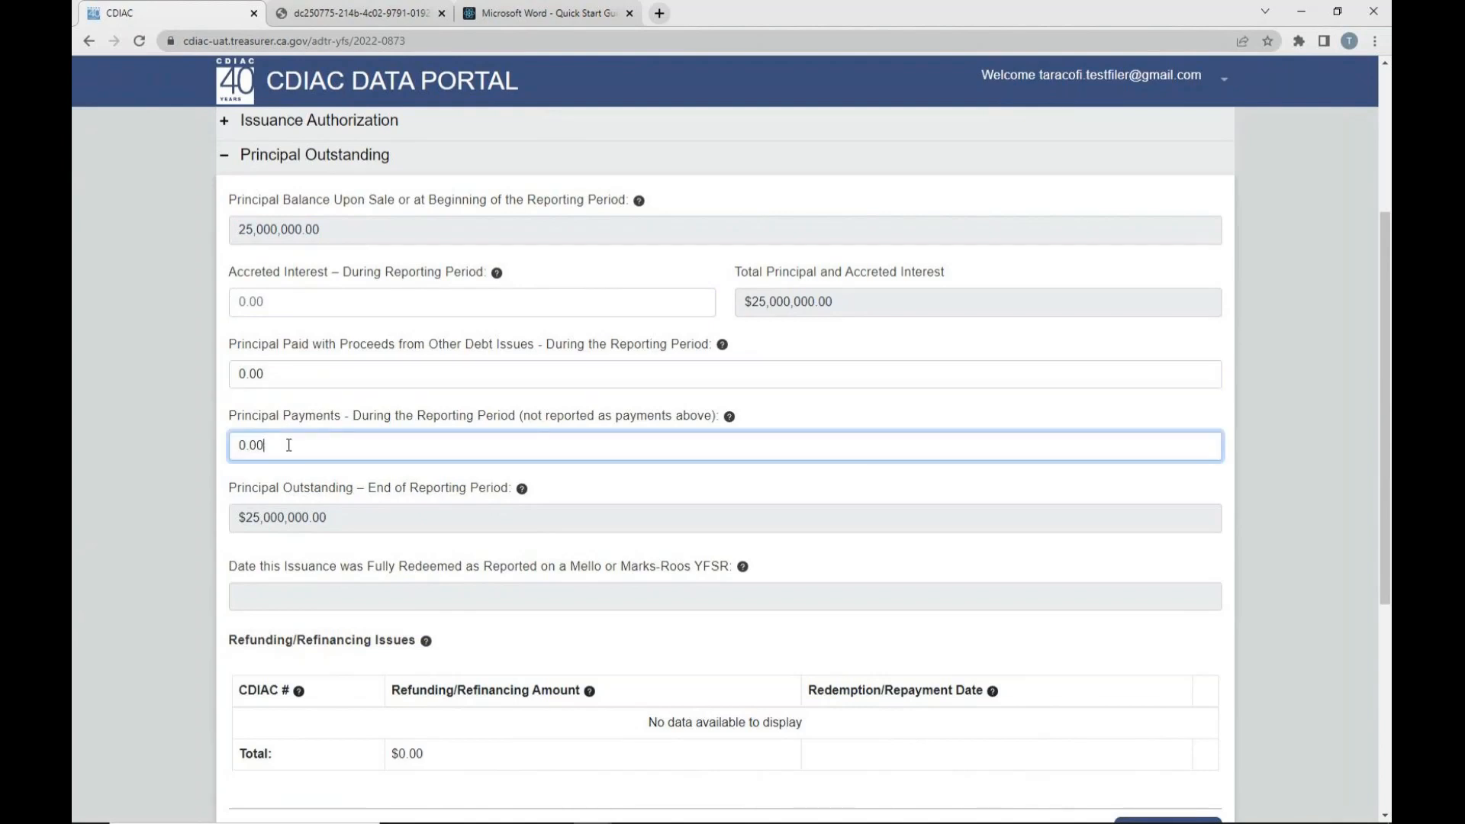
- Try 1,000,000.00 as the accreted interest, check Total Principal and Accreted Interest, and reset the accreted interest to 0.00
{"action": "left_click", "coordinate": [381, 302]}
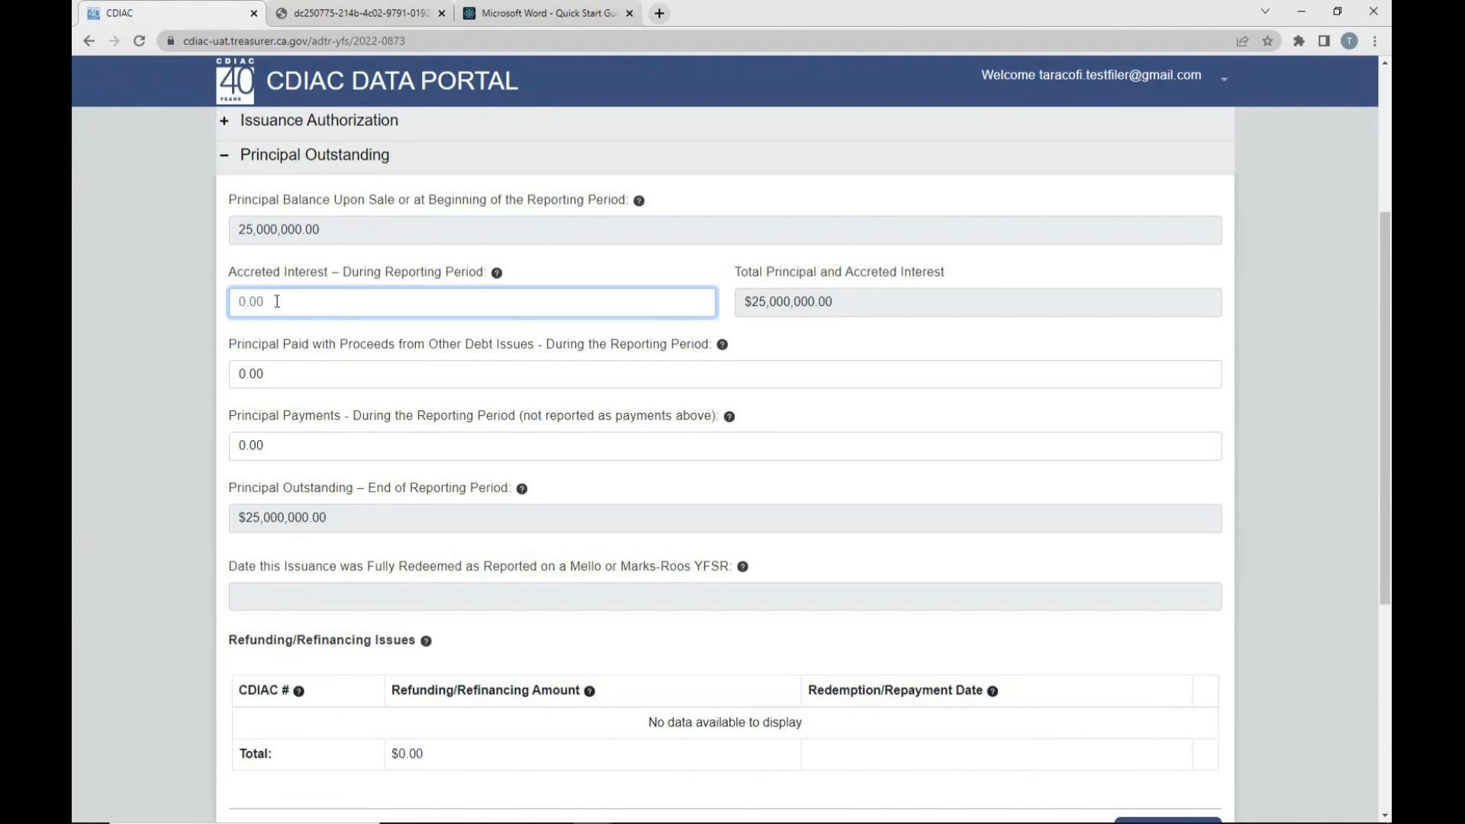
{"action": "type", "text": "1,000,000"}
{"action": "left_click_drag", "start_coordinate": [737, 305], "coordinate": [776, 304]}
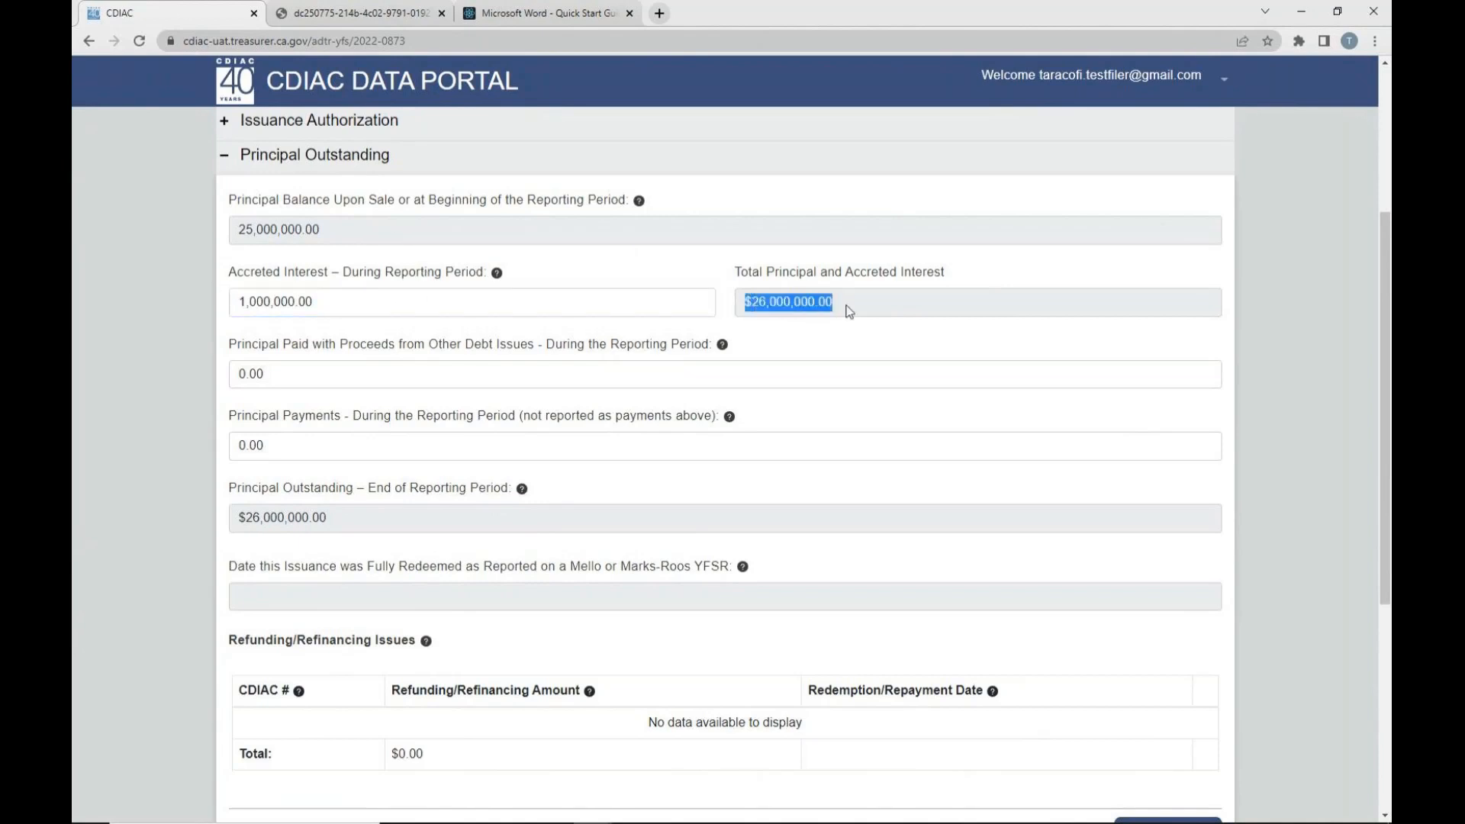
{"action": "left_click_drag", "start_coordinate": [396, 302], "coordinate": [221, 298]}
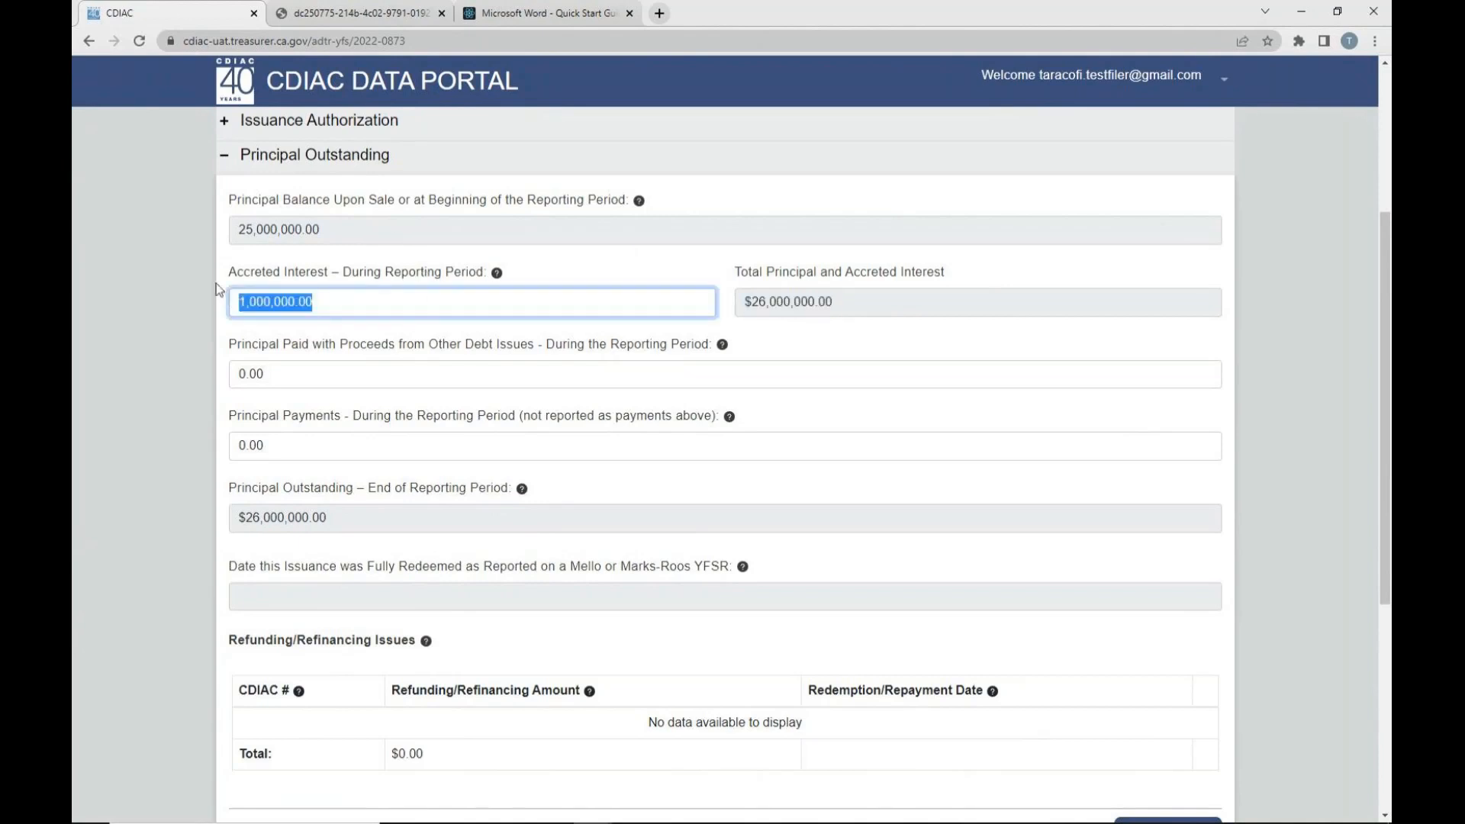
{"action": "type", "text": "0"}
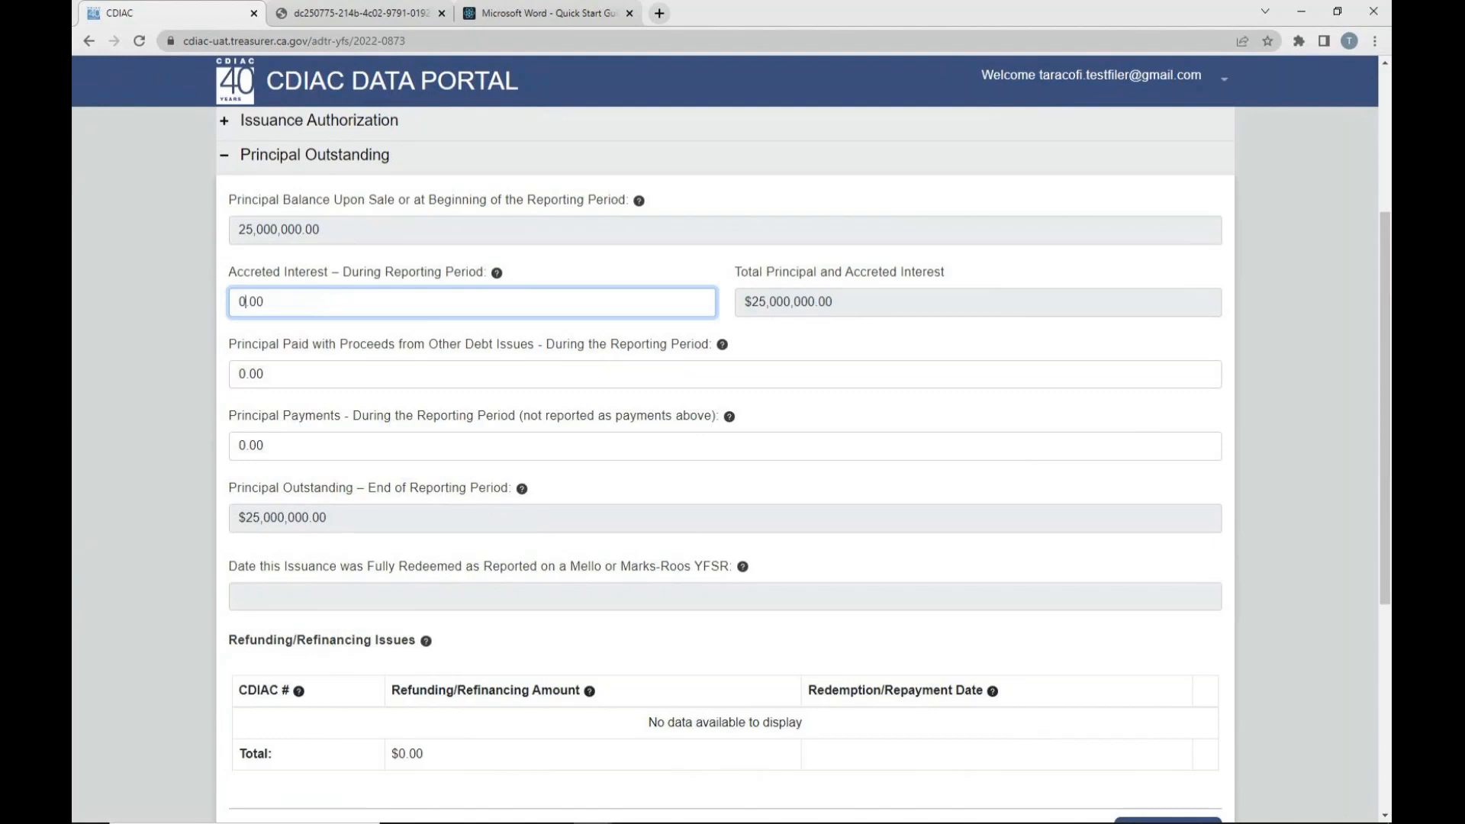
- Examine the principal paid and payments fields, the Refunding/Refinancing Issues table, and the Mello or Marks-Roos full redemption date
{"action": "left_click", "coordinate": [333, 374]}
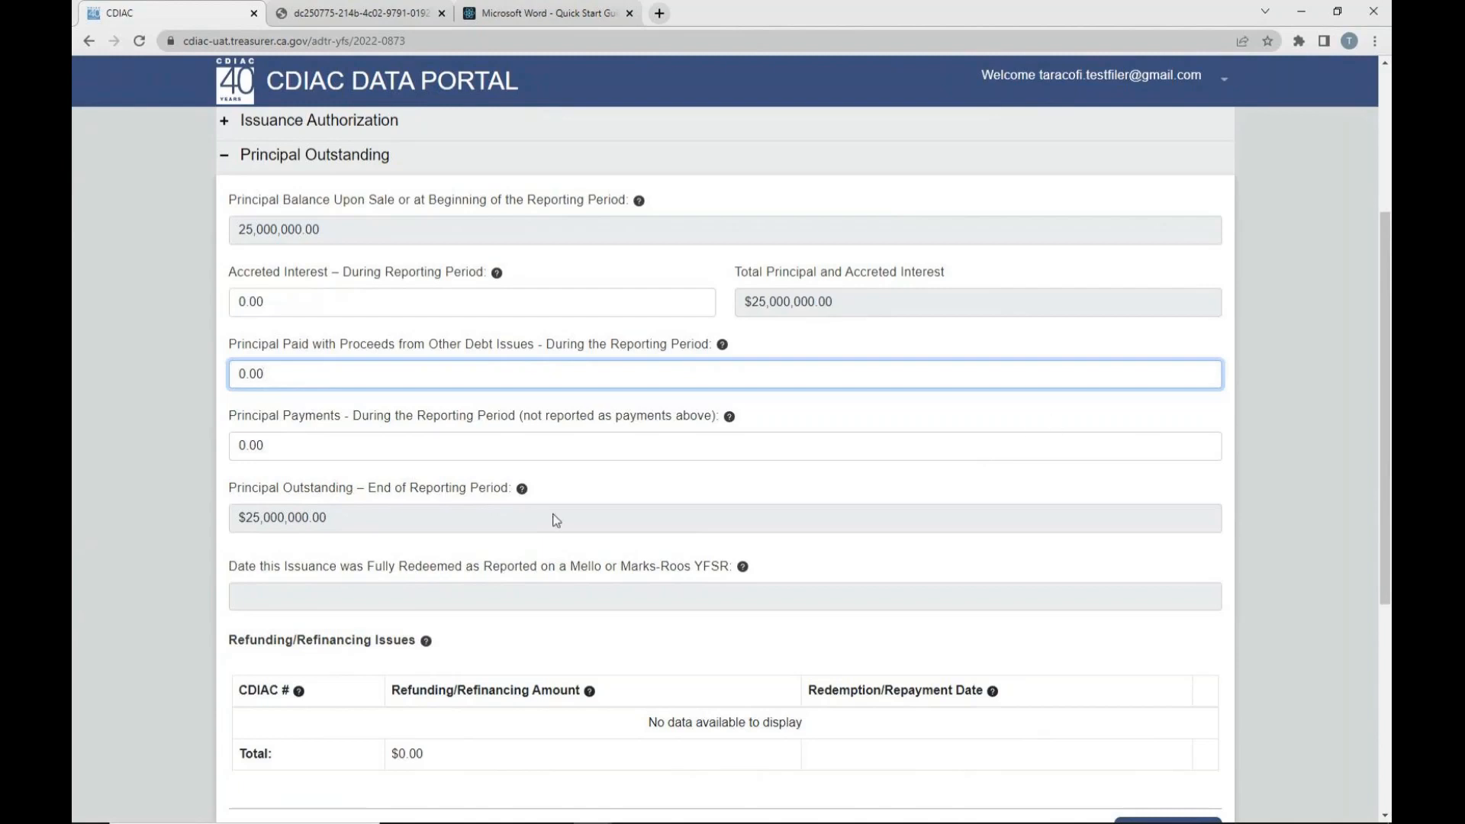
{"action": "left_click_drag", "start_coordinate": [229, 641], "coordinate": [463, 759]}
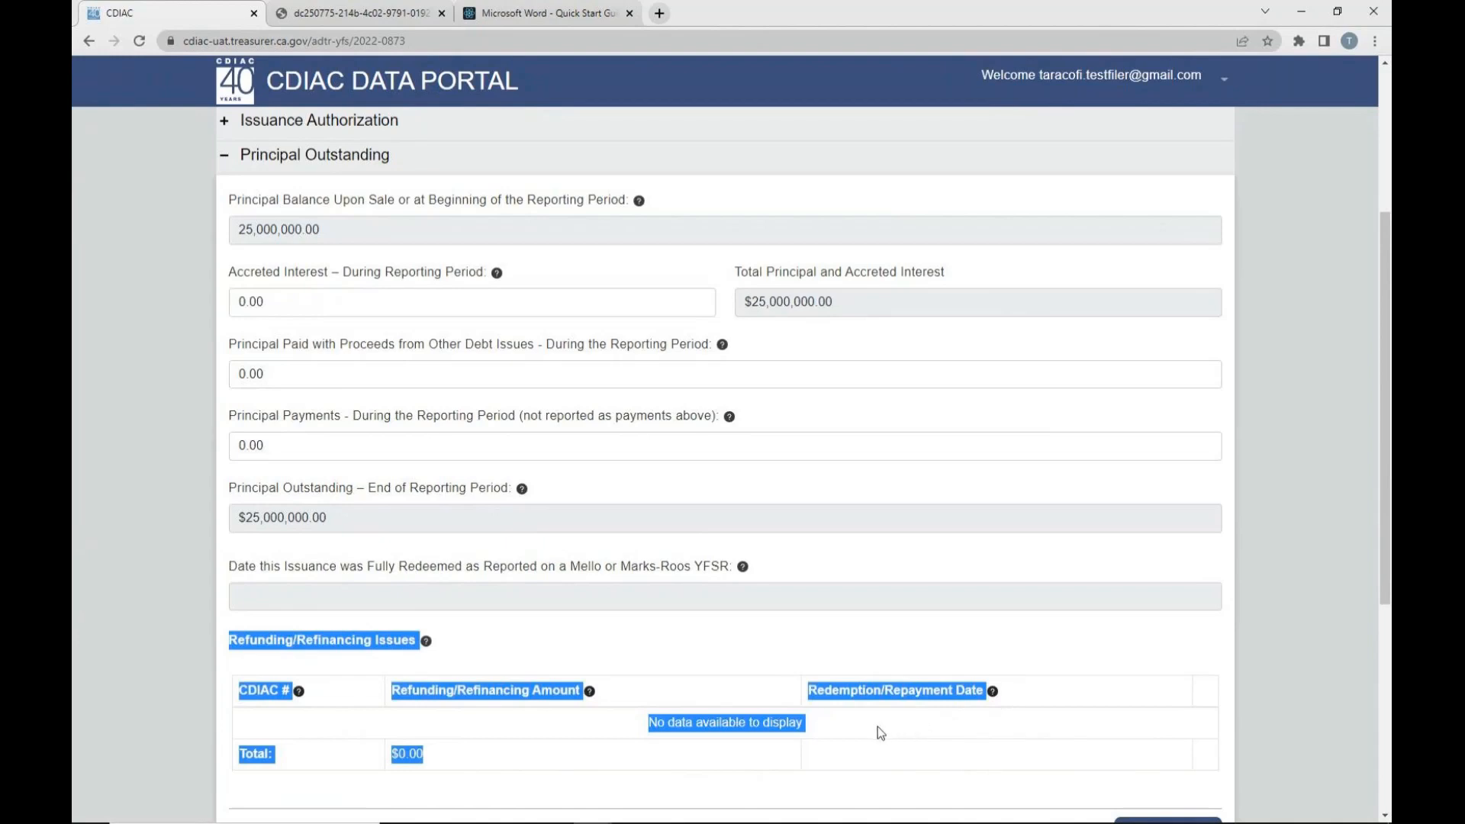
{"action": "left_click", "coordinate": [984, 667]}
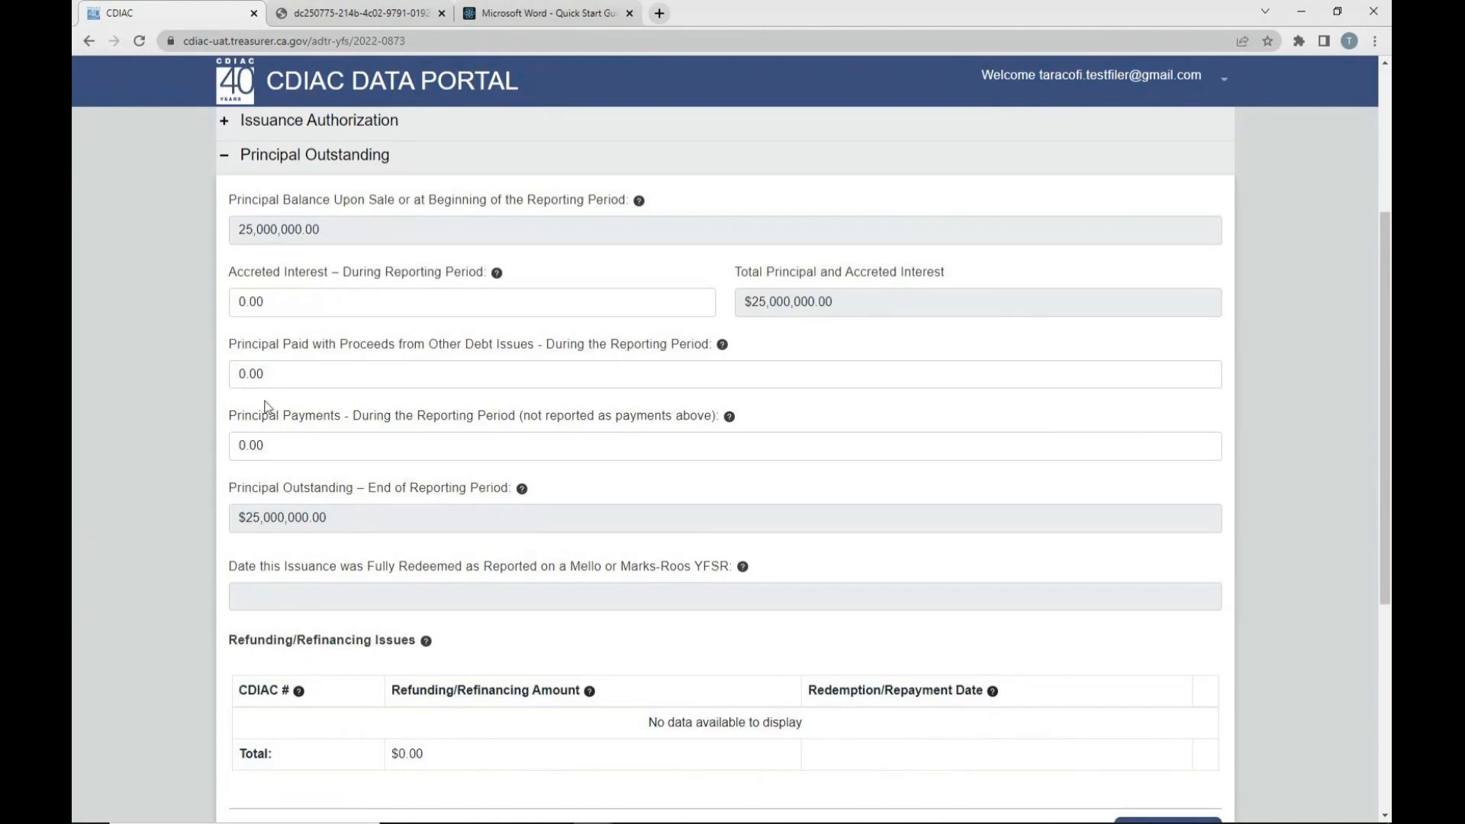
{"action": "left_click", "coordinate": [296, 457]}
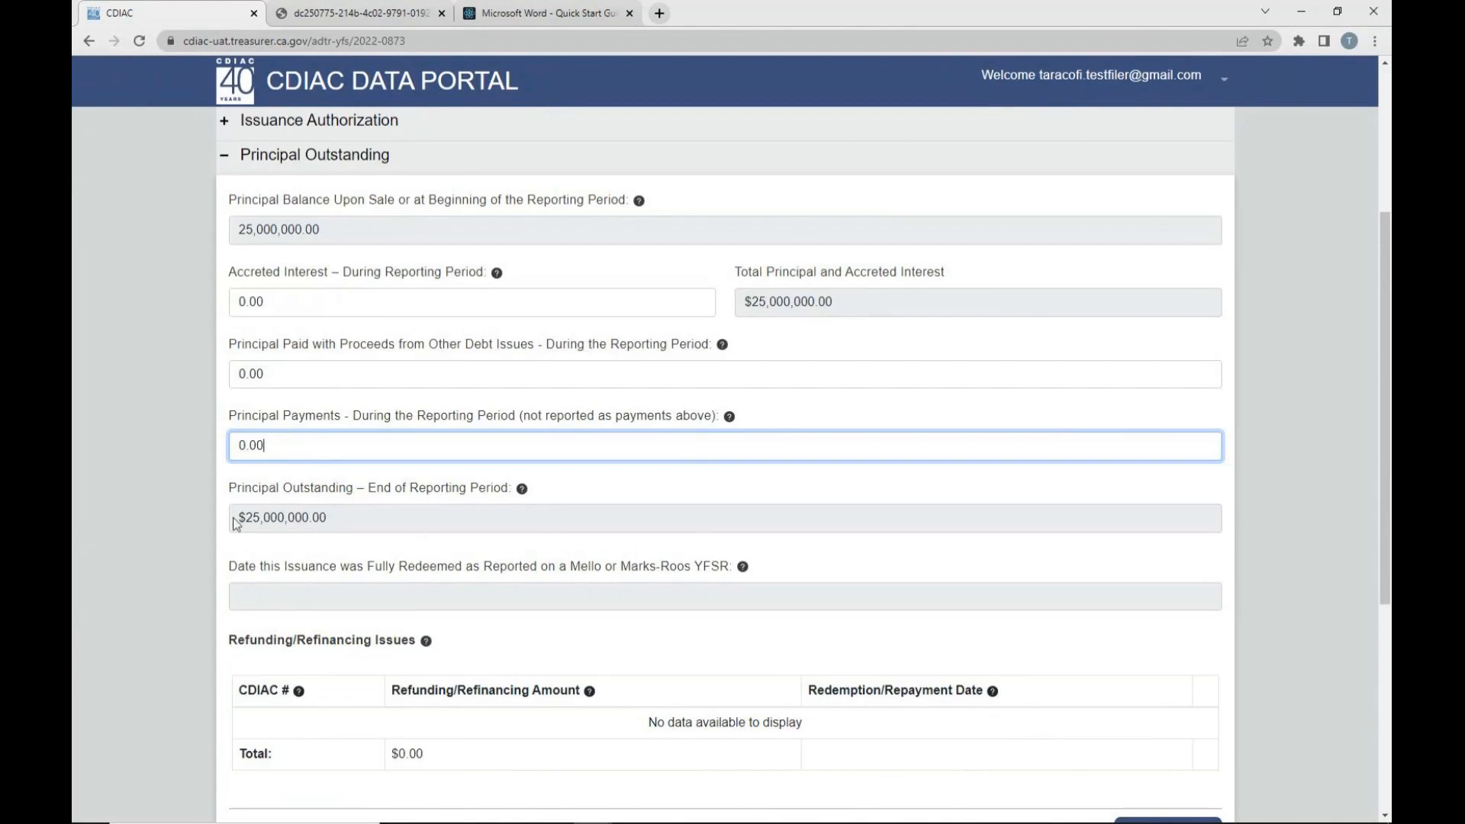
{"action": "left_click_drag", "start_coordinate": [230, 568], "coordinate": [734, 569]}
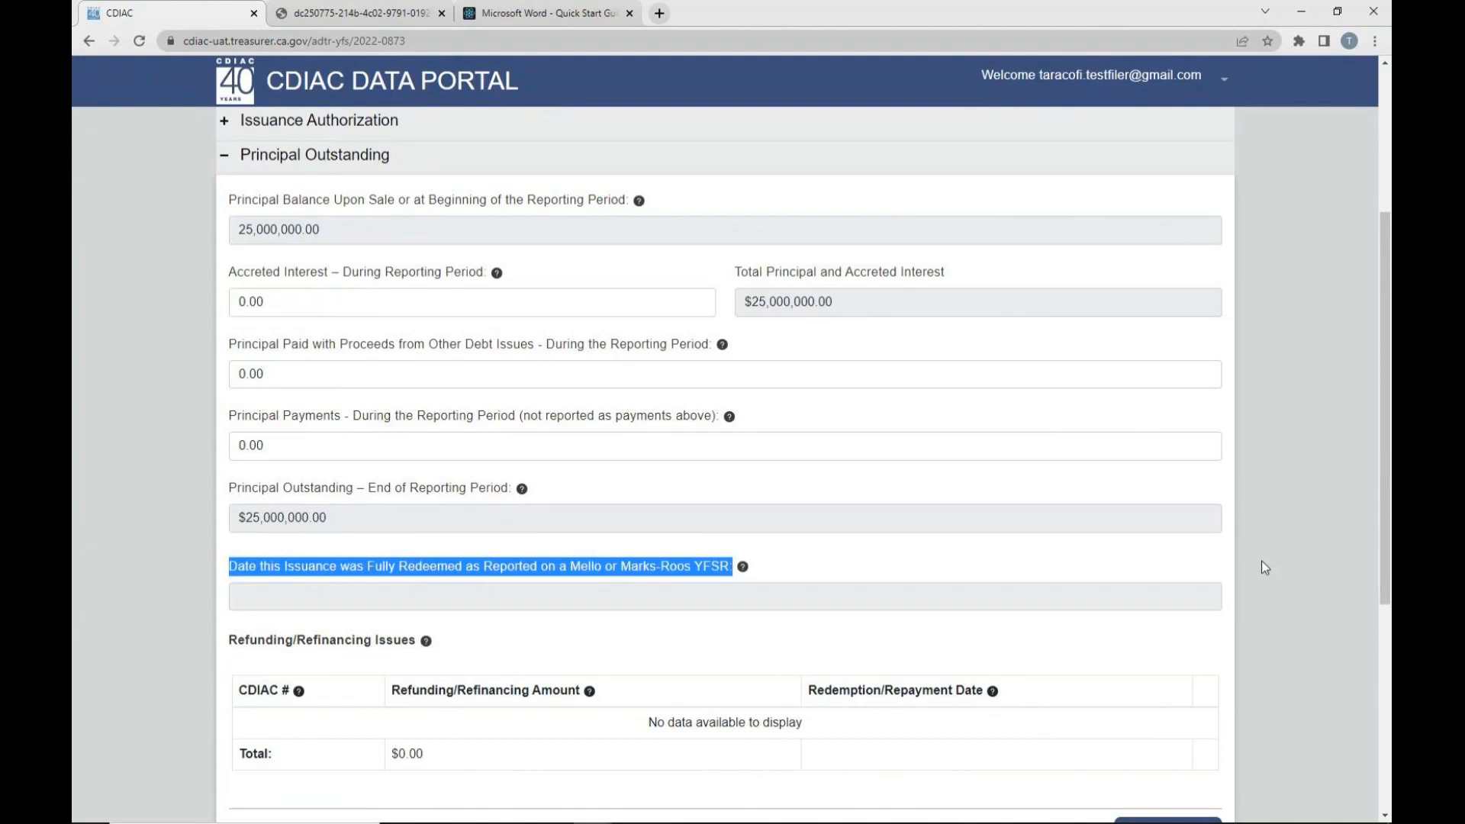
{"action": "left_click", "coordinate": [801, 592]}
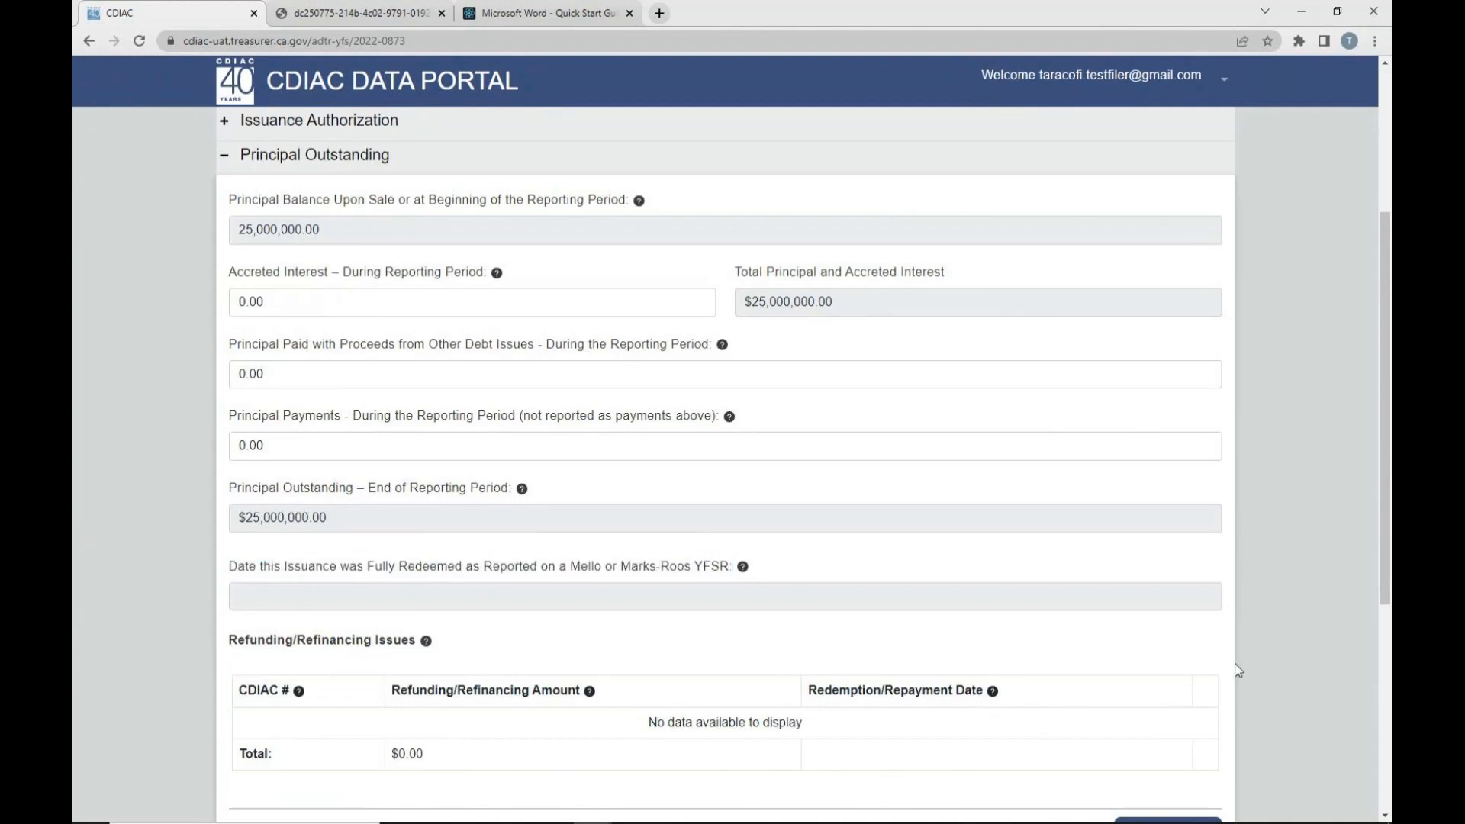
- Continue to the Use of Proceeds section and examine its expenditure tables and Refunded/Refinanced Issues
{"action": "scroll", "coordinate": [1140, 649], "scroll_direction": "down", "scroll_amount": 2}
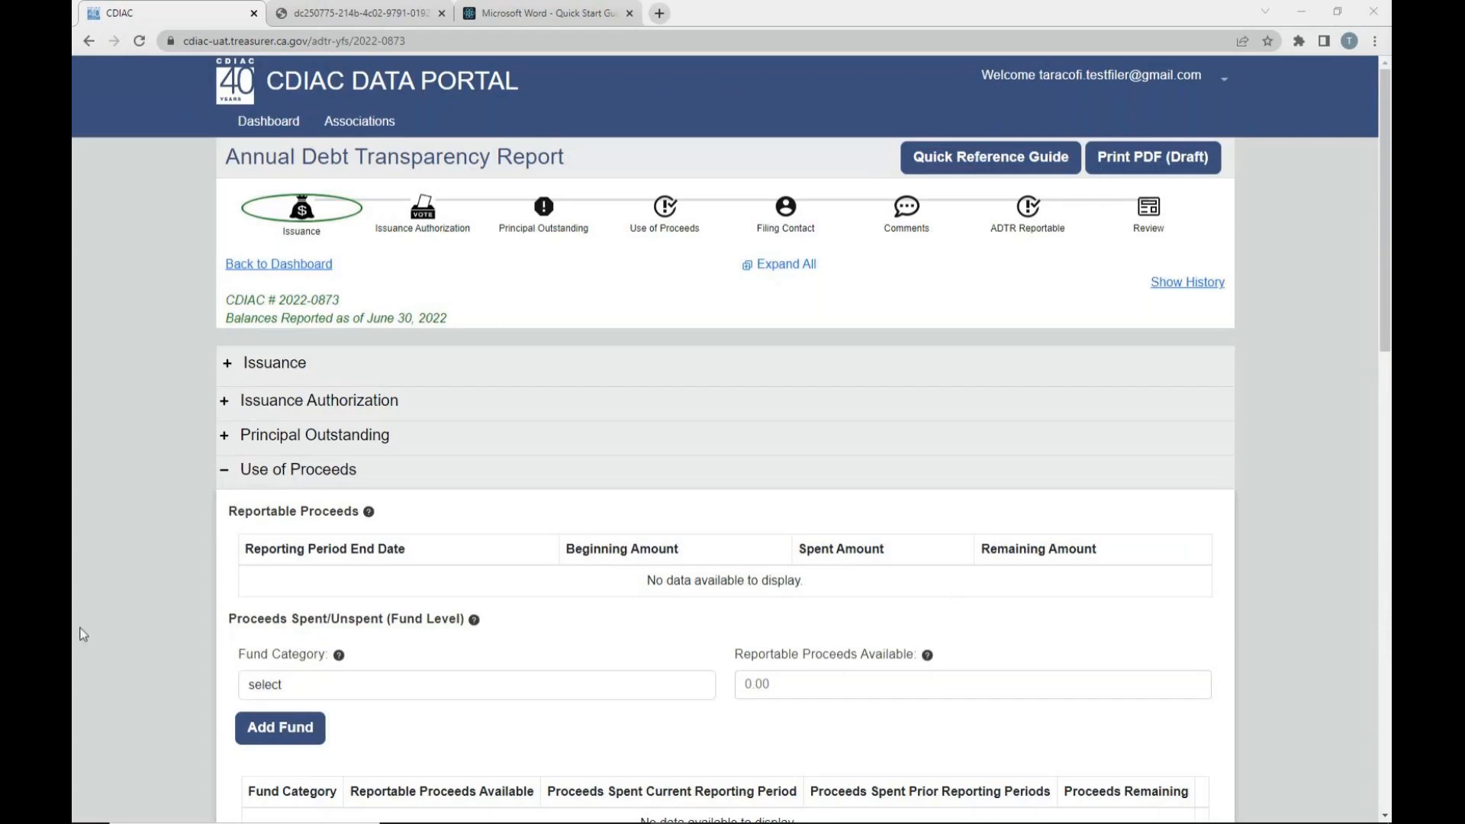
{"action": "scroll", "coordinate": [84, 635], "scroll_direction": "down", "scroll_amount": 10}
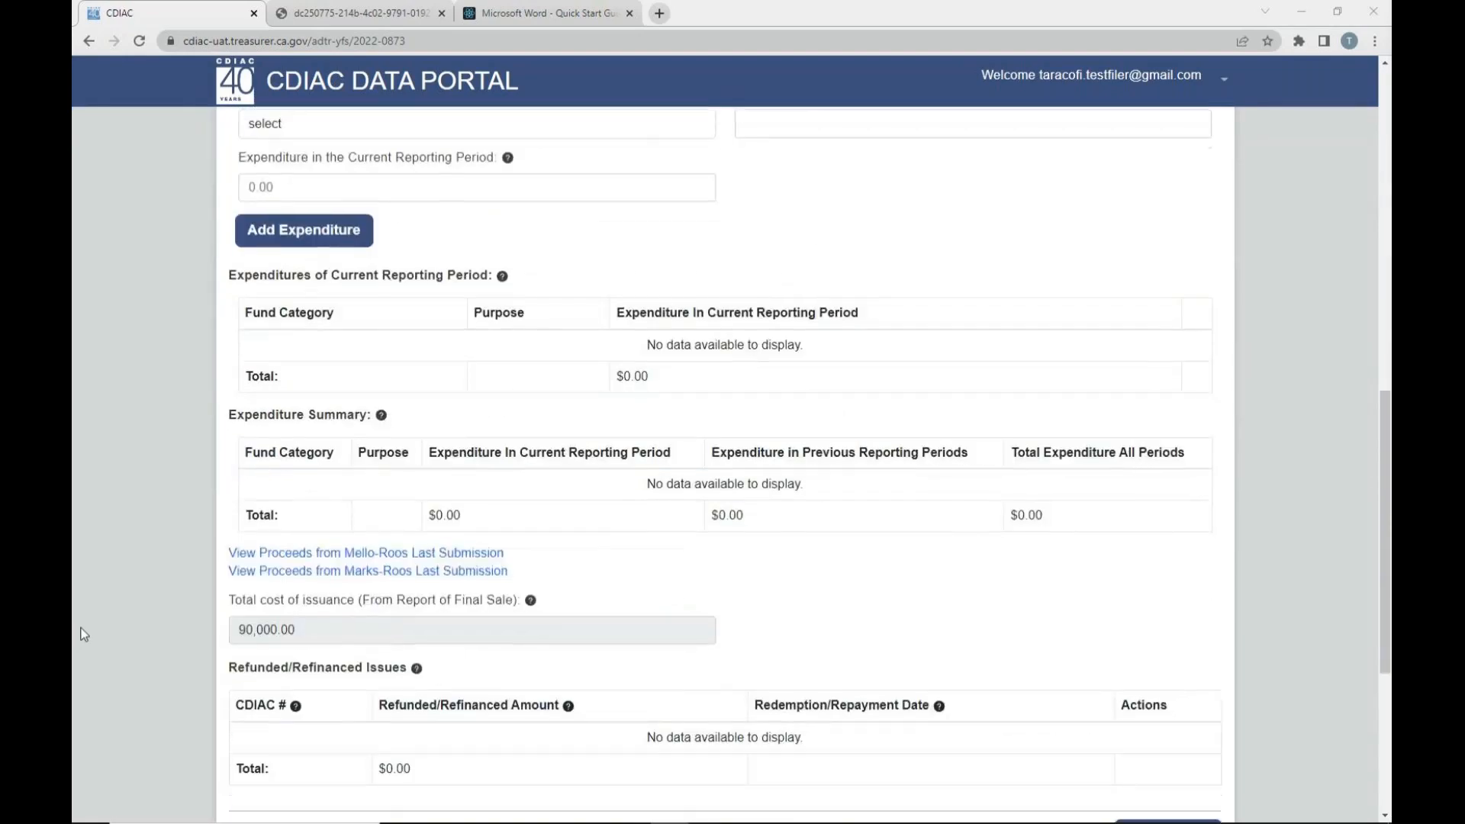
{"action": "scroll", "coordinate": [84, 635], "scroll_direction": "down", "scroll_amount": 4}
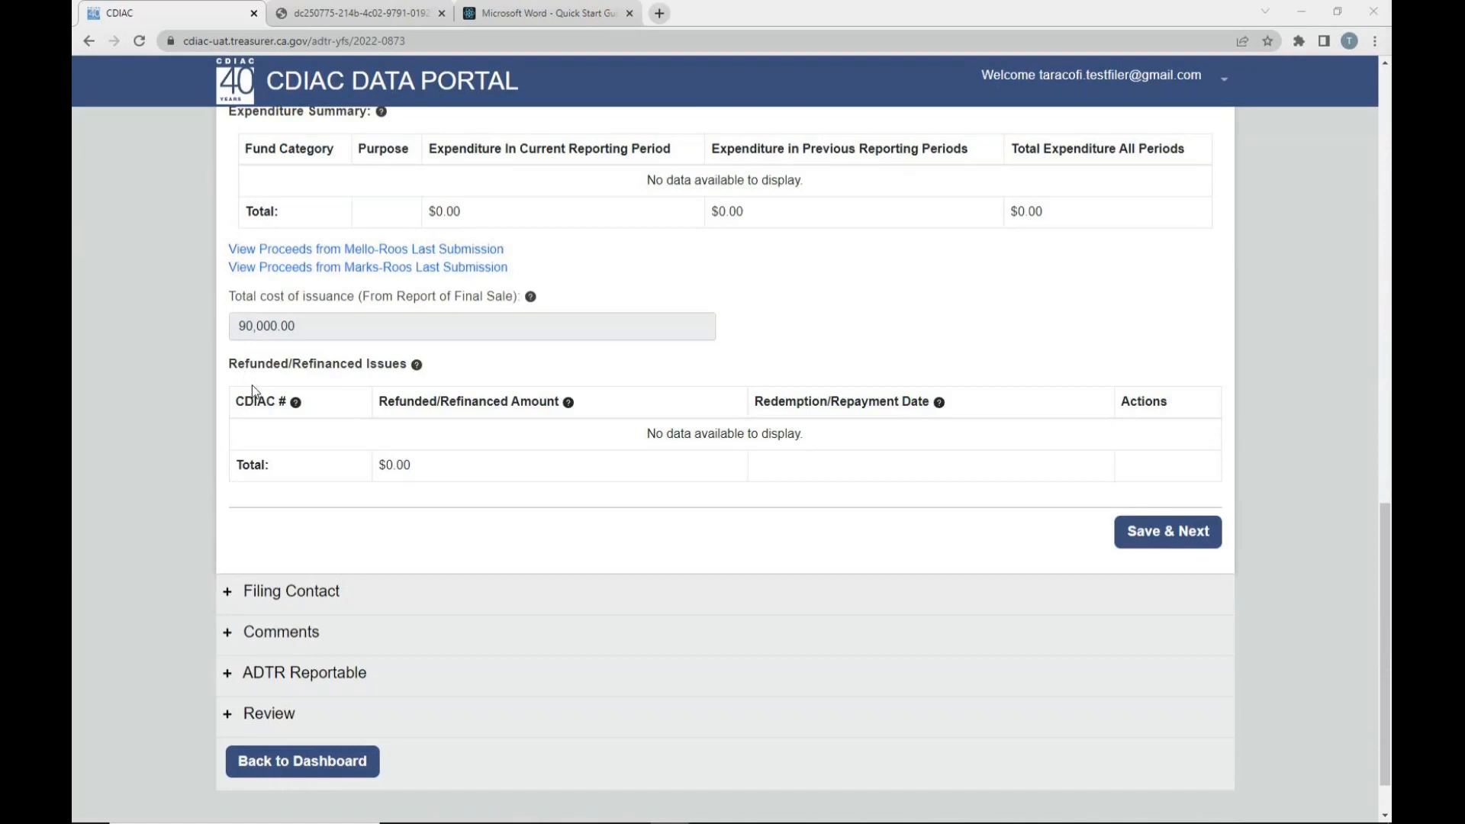
{"action": "left_click_drag", "start_coordinate": [231, 372], "coordinate": [413, 376]}
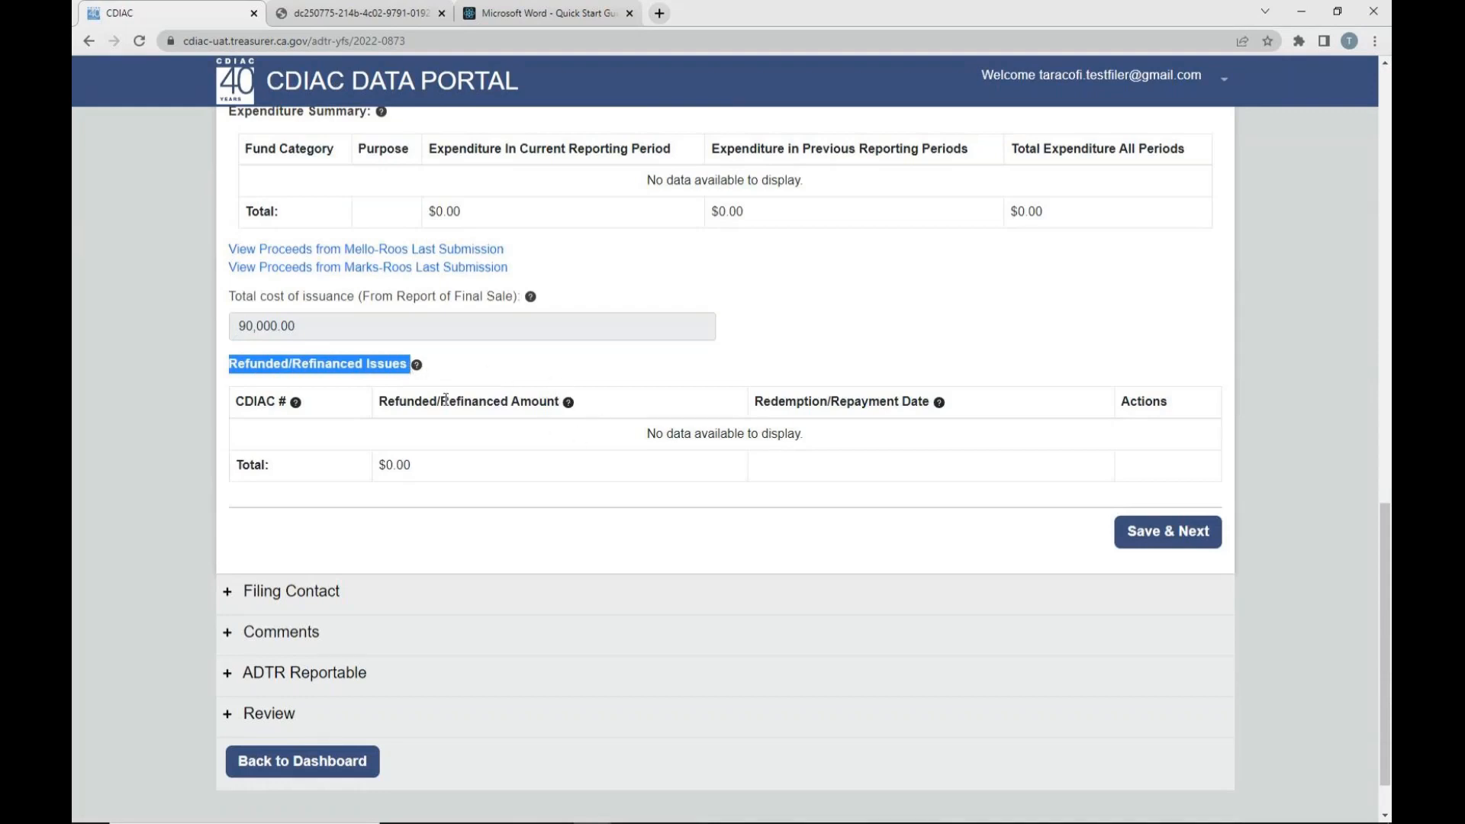
{"action": "left_click", "coordinate": [489, 300]}
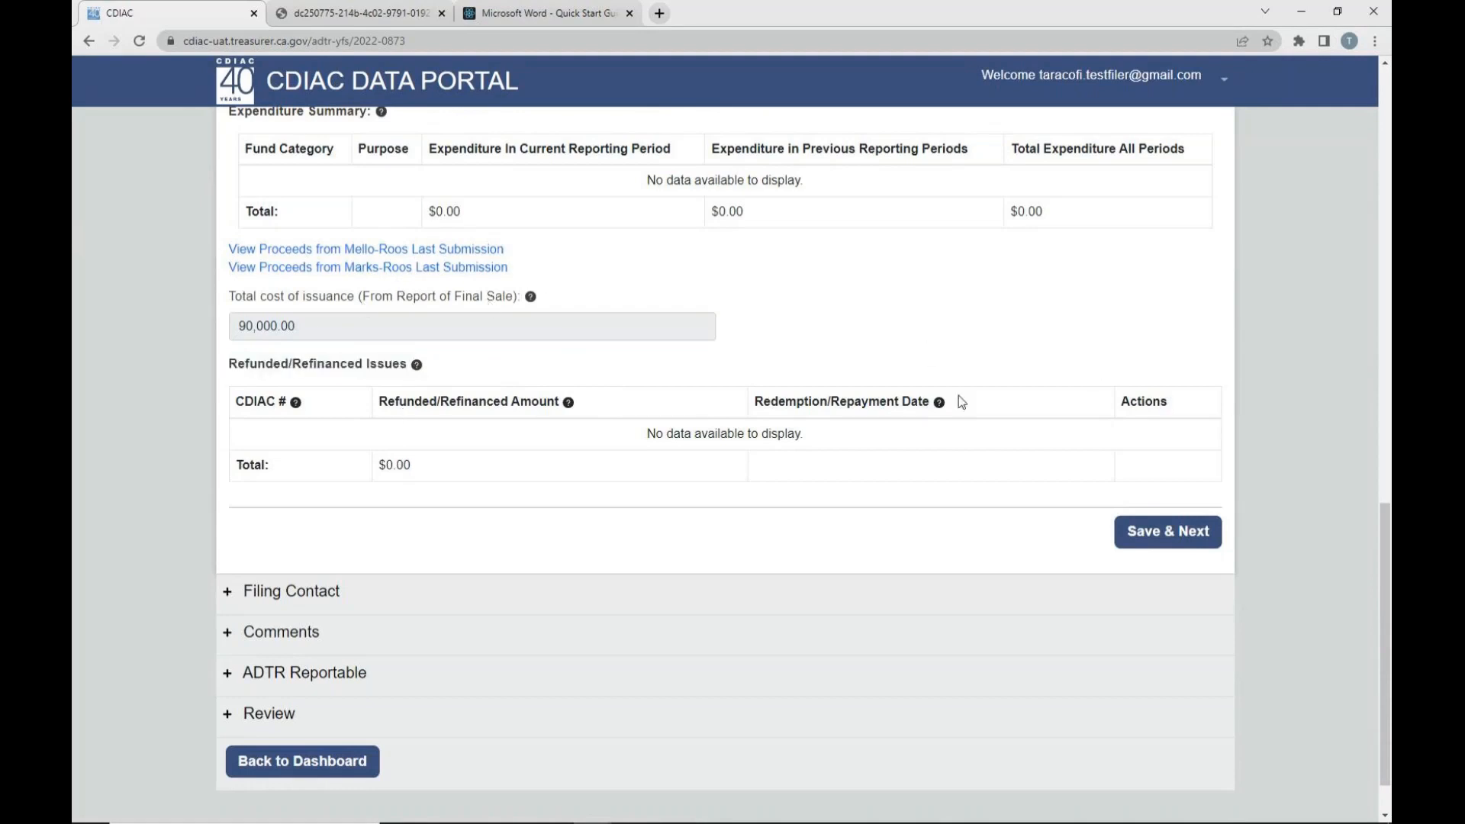
- Expand the Issuance section and check the Total Reportable Proceeds that Use of Proceeds must account for
{"action": "scroll", "coordinate": [903, 400], "scroll_direction": "up", "scroll_amount": 15}
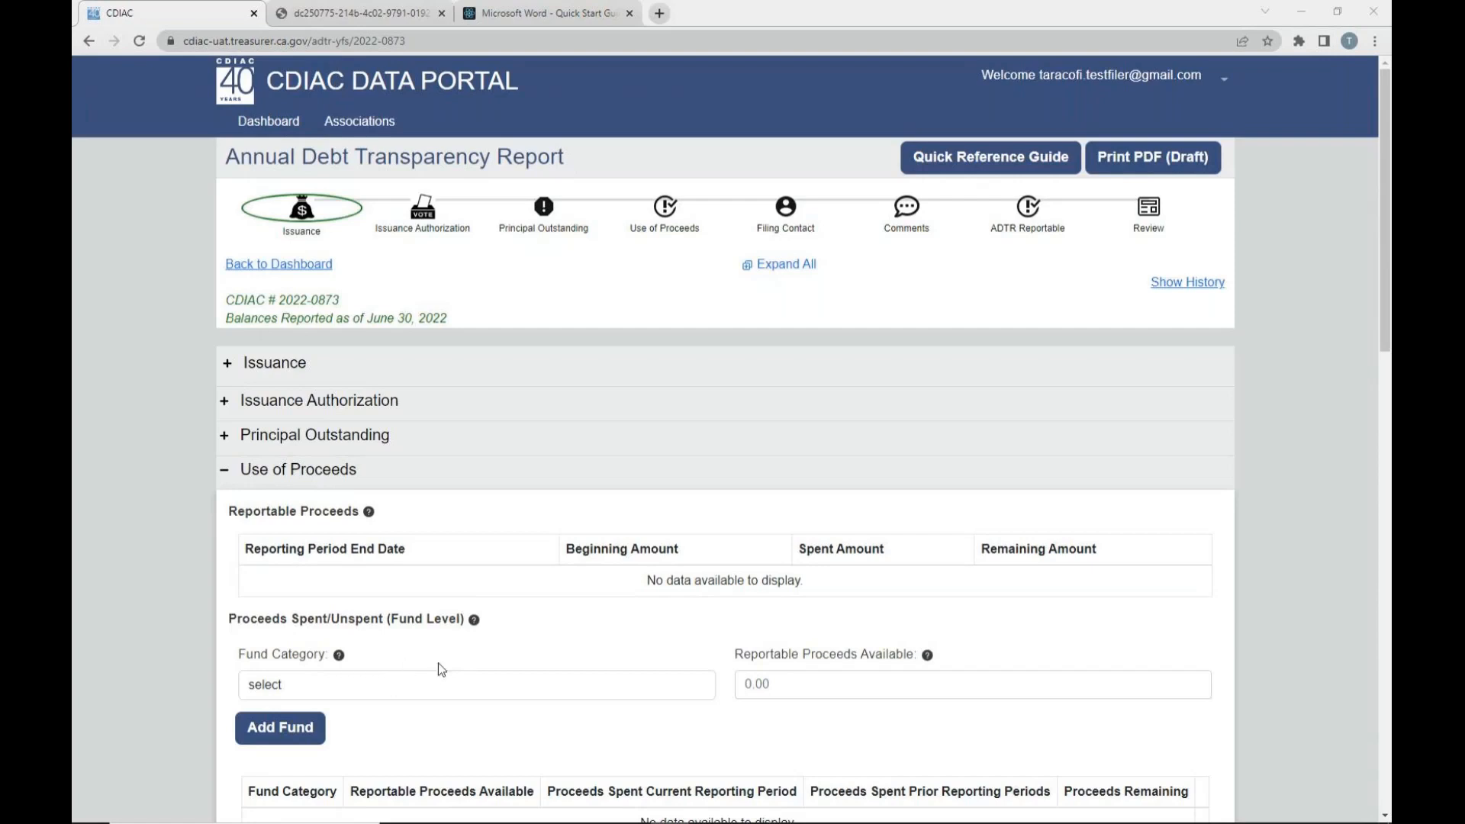
{"action": "left_click", "coordinate": [228, 366]}
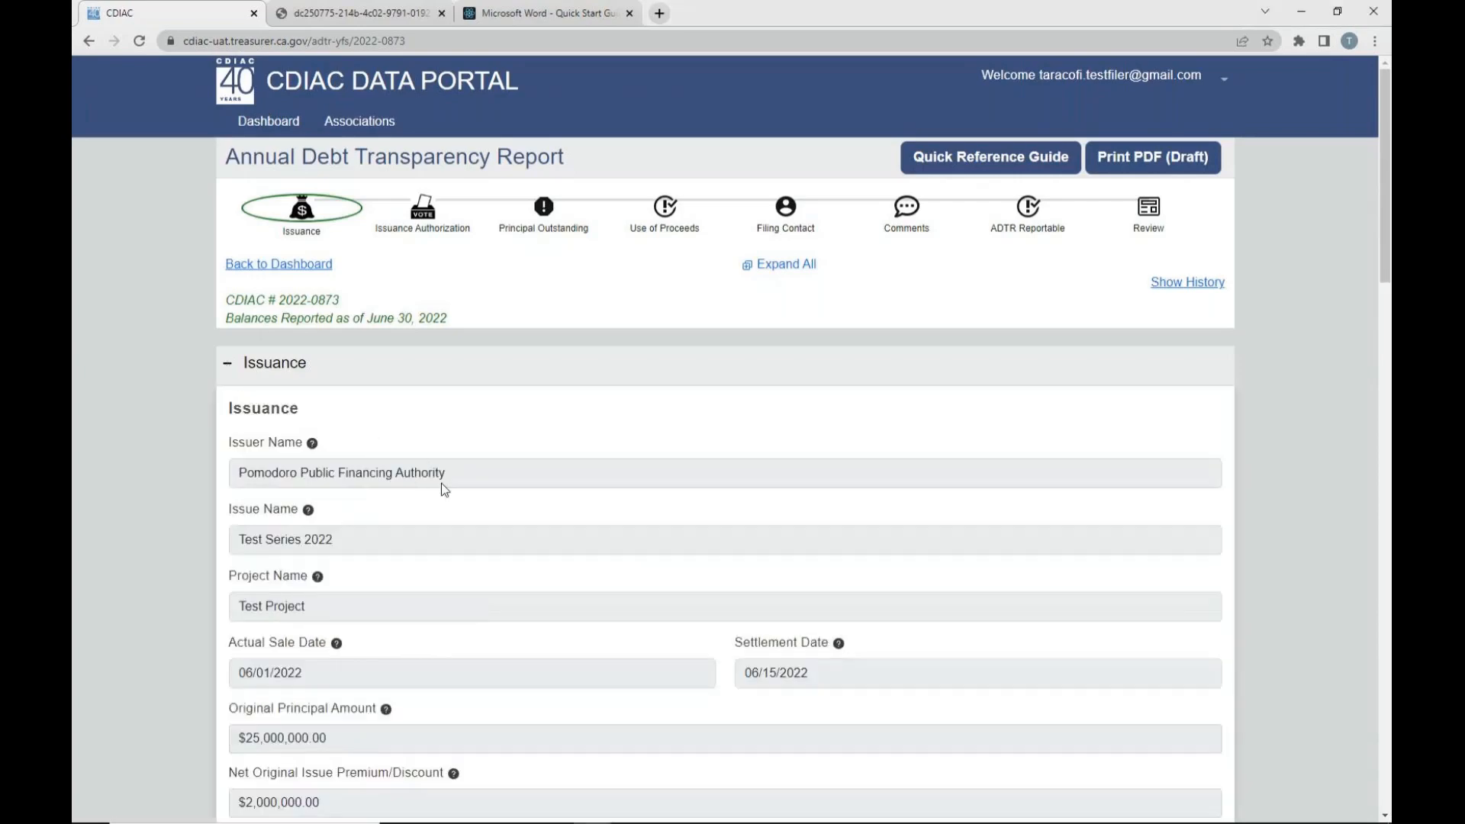
{"action": "scroll", "coordinate": [452, 507], "scroll_direction": "down", "scroll_amount": 5}
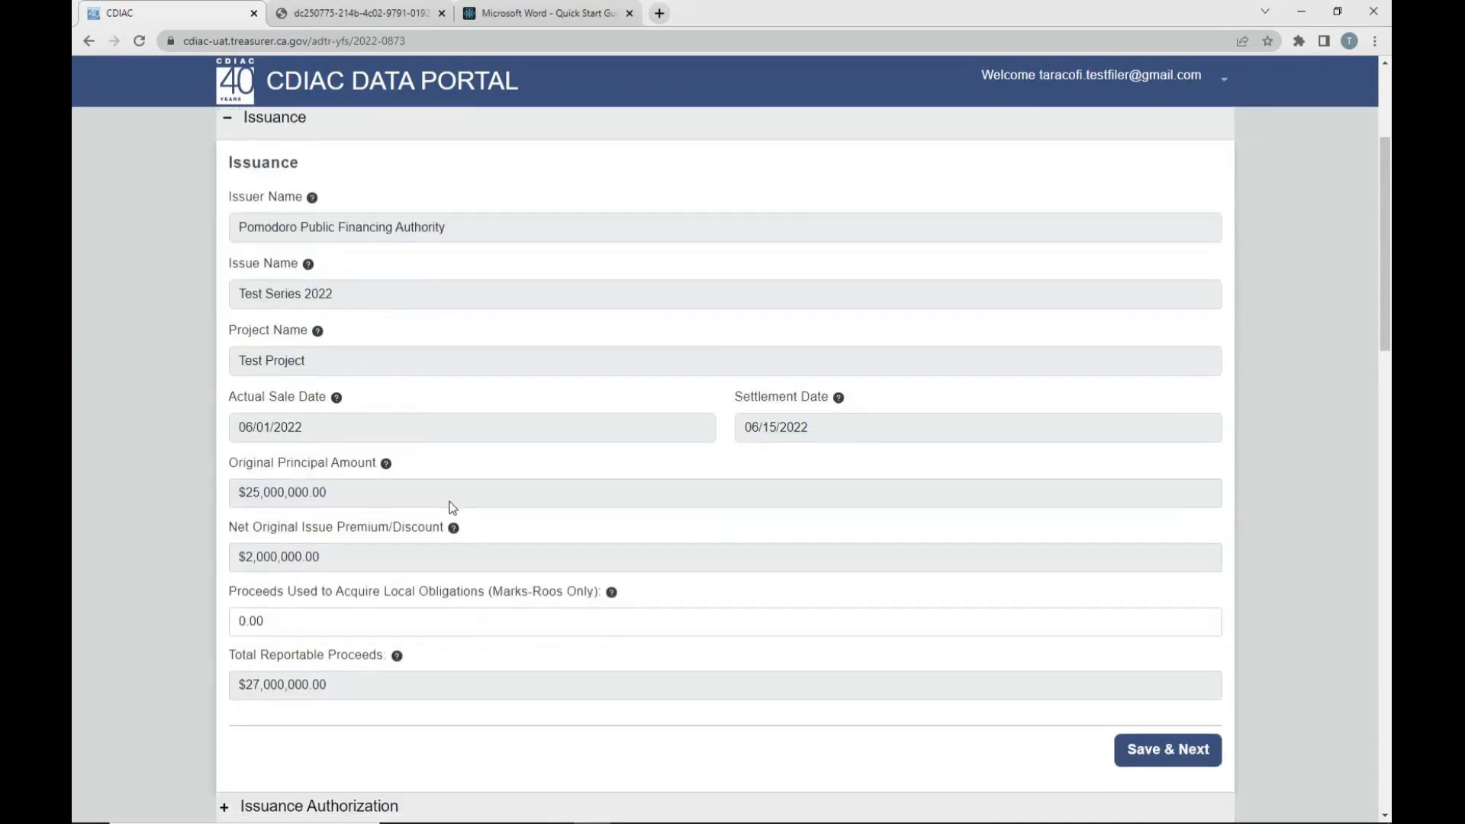
{"action": "scroll", "coordinate": [452, 507], "scroll_direction": "down", "scroll_amount": 2}
{"action": "scroll", "coordinate": [451, 507], "scroll_direction": "down", "scroll_amount": 4}
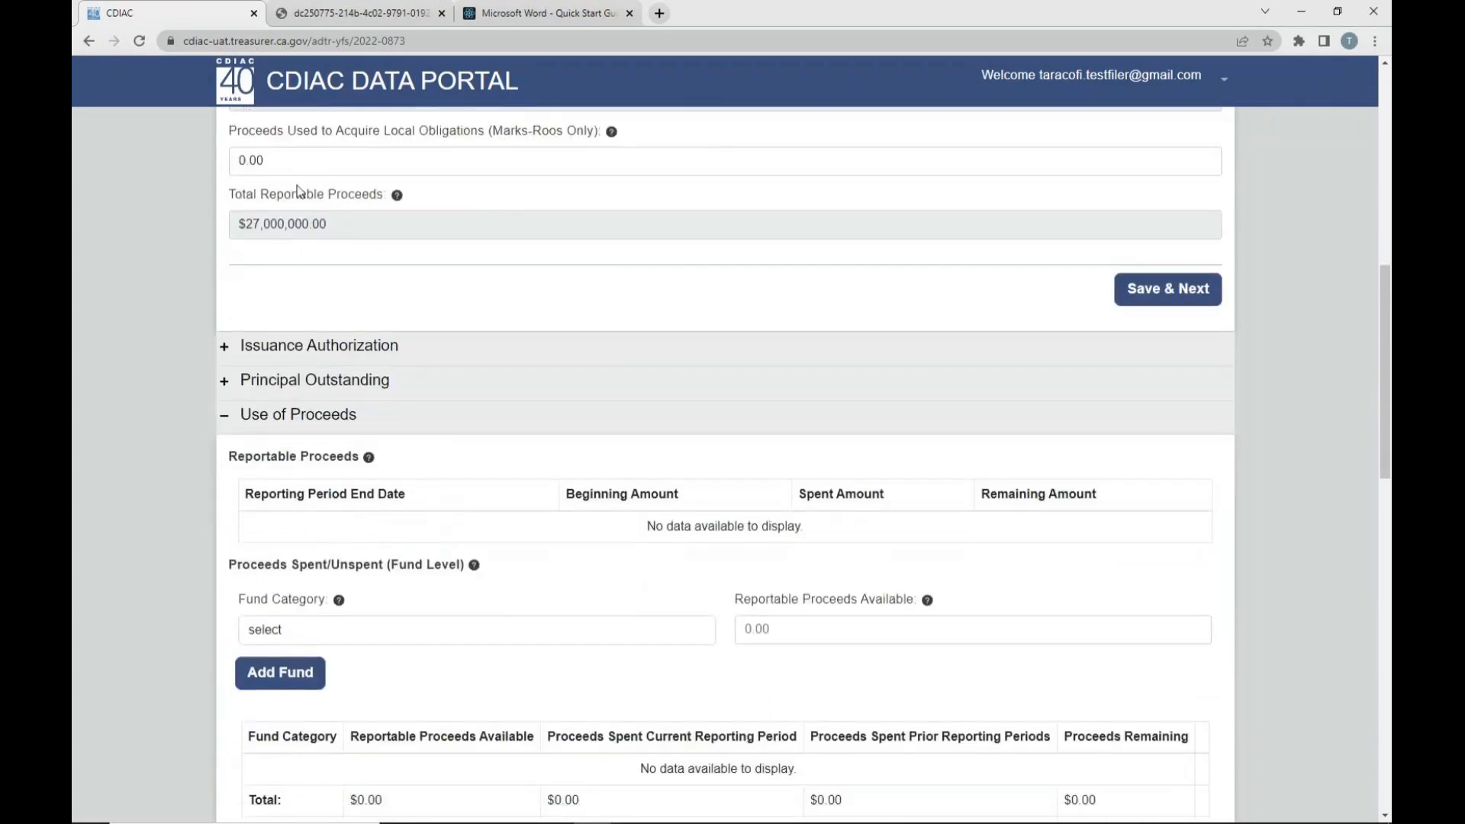
{"action": "left_click_drag", "start_coordinate": [232, 195], "coordinate": [326, 228]}
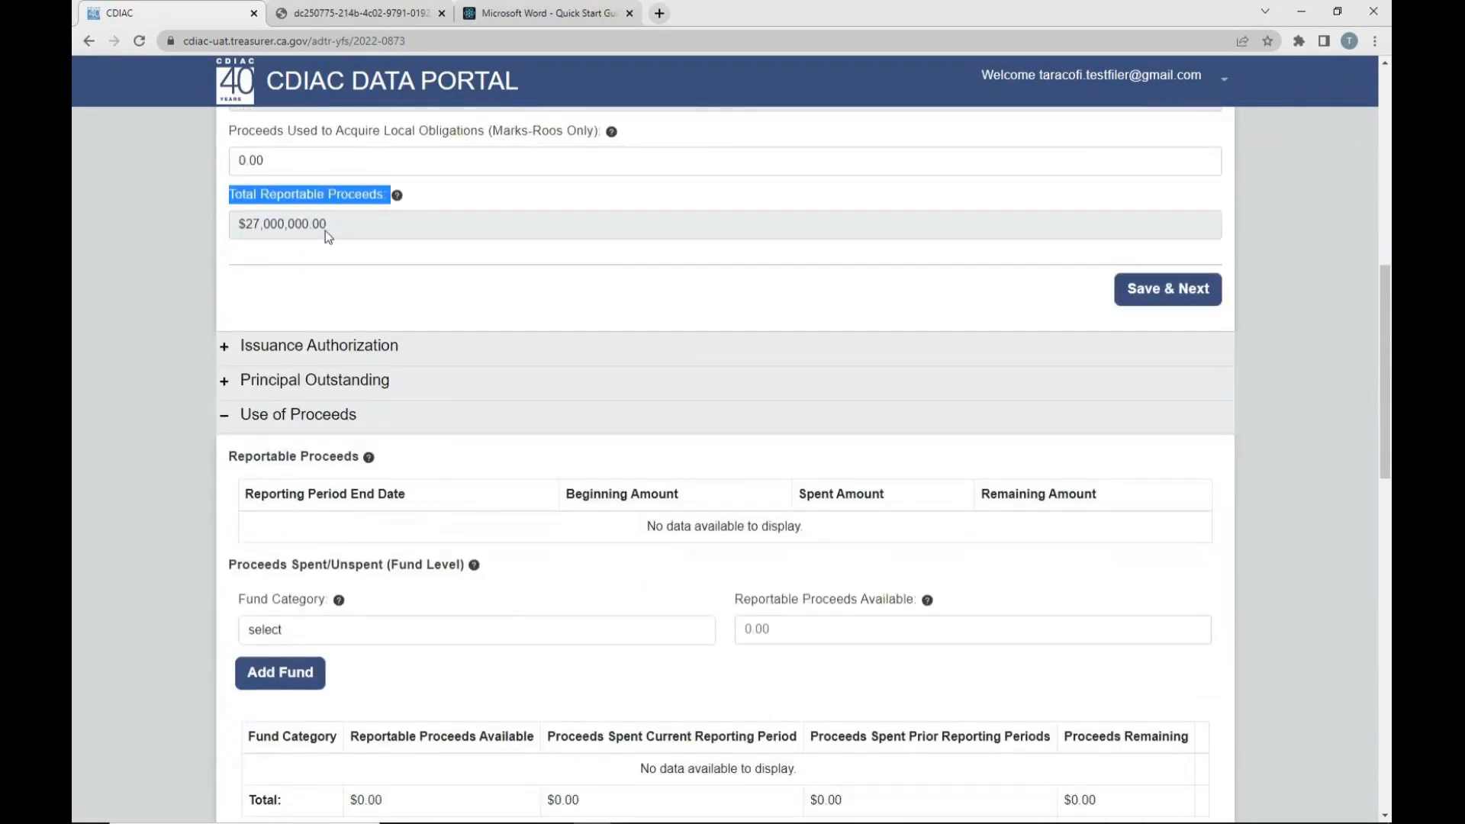
- Review the Fund Category choices and the Reportable Proceeds Available field under Proceeds Spent/Unspent (Fund Level)
{"action": "scroll", "coordinate": [378, 328], "scroll_direction": "down", "scroll_amount": 1}
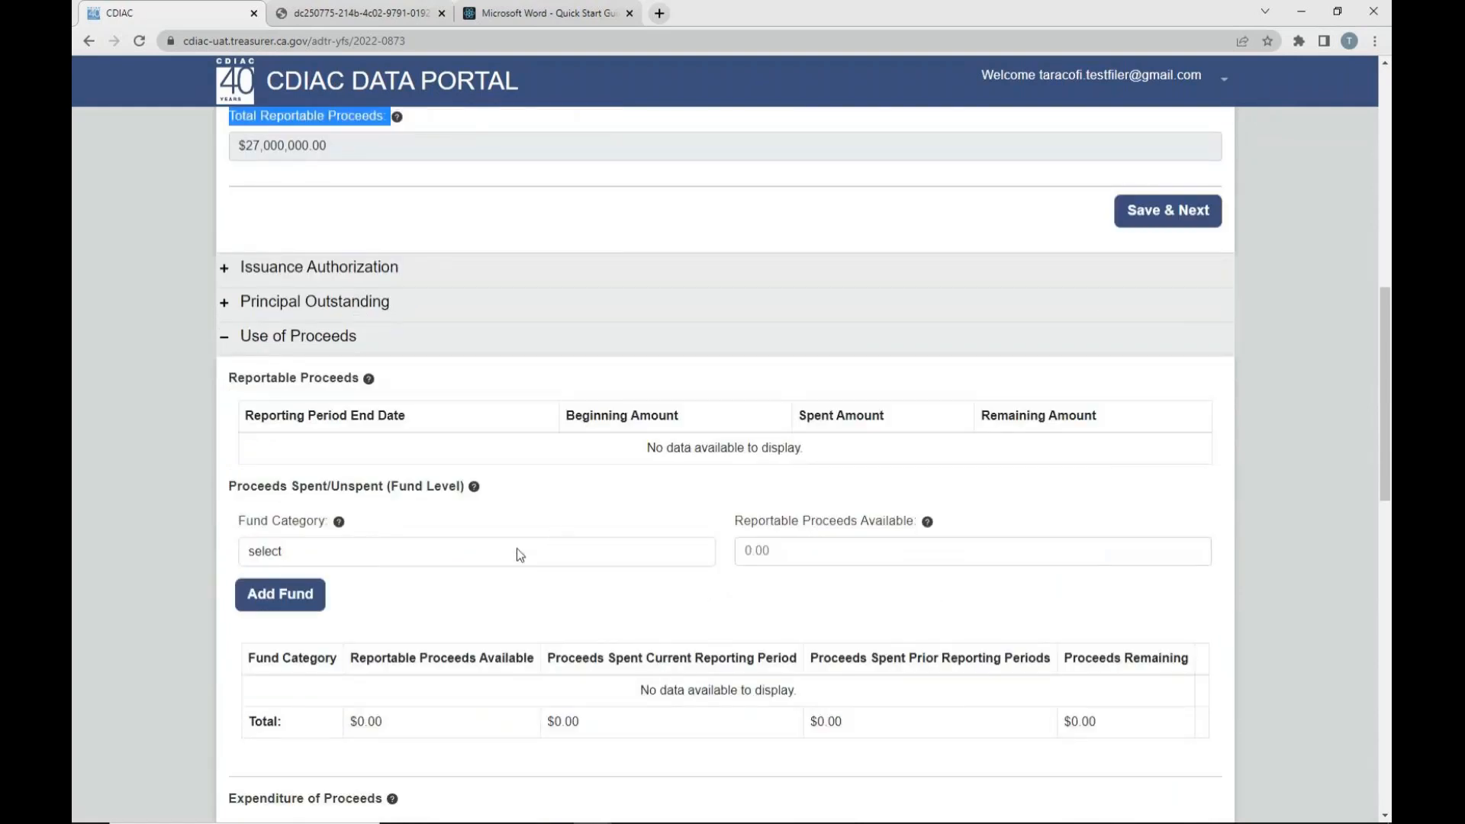
{"action": "left_click", "coordinate": [456, 552]}
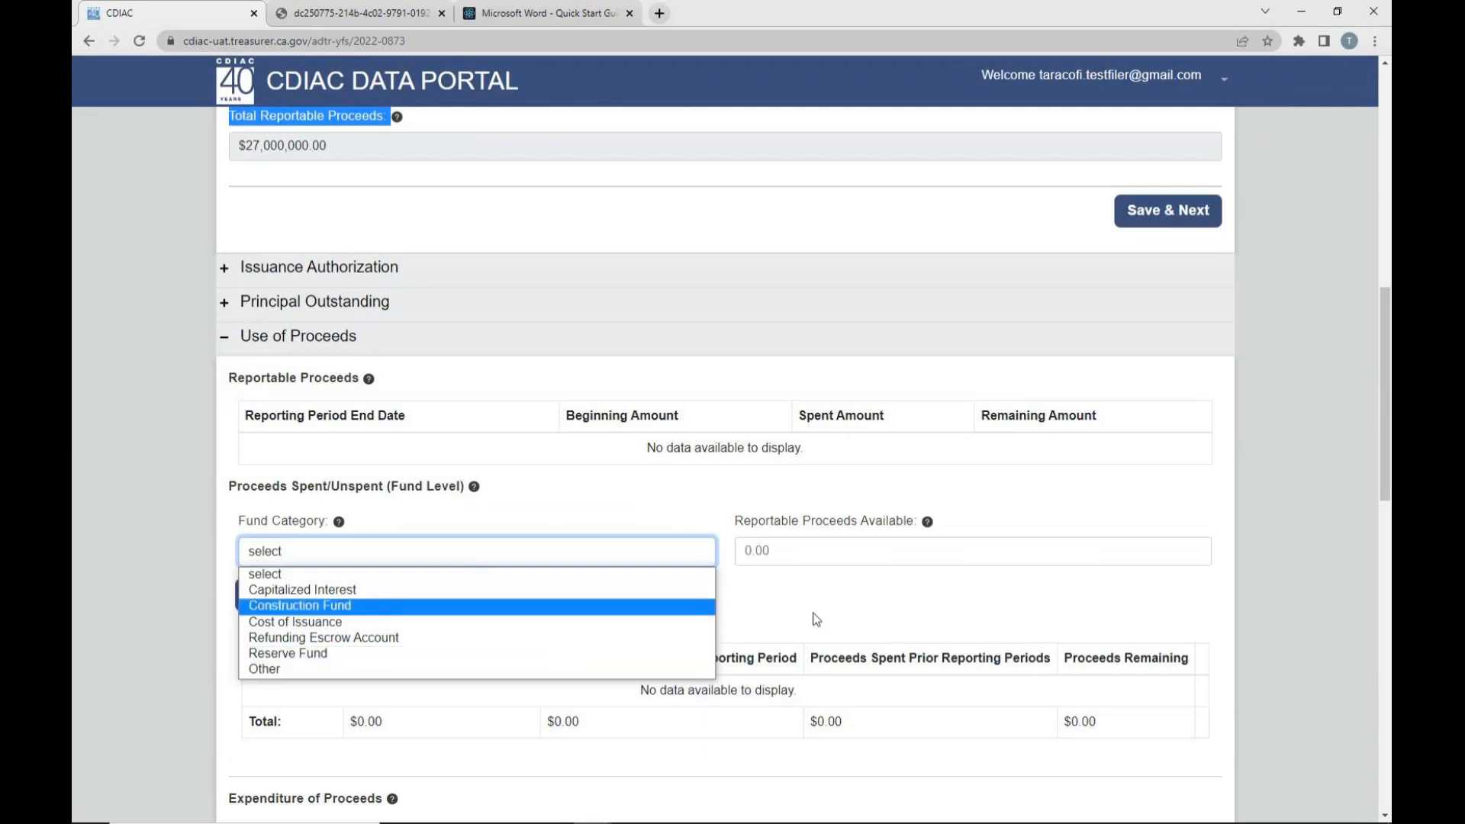
{"action": "left_click", "coordinate": [840, 552]}
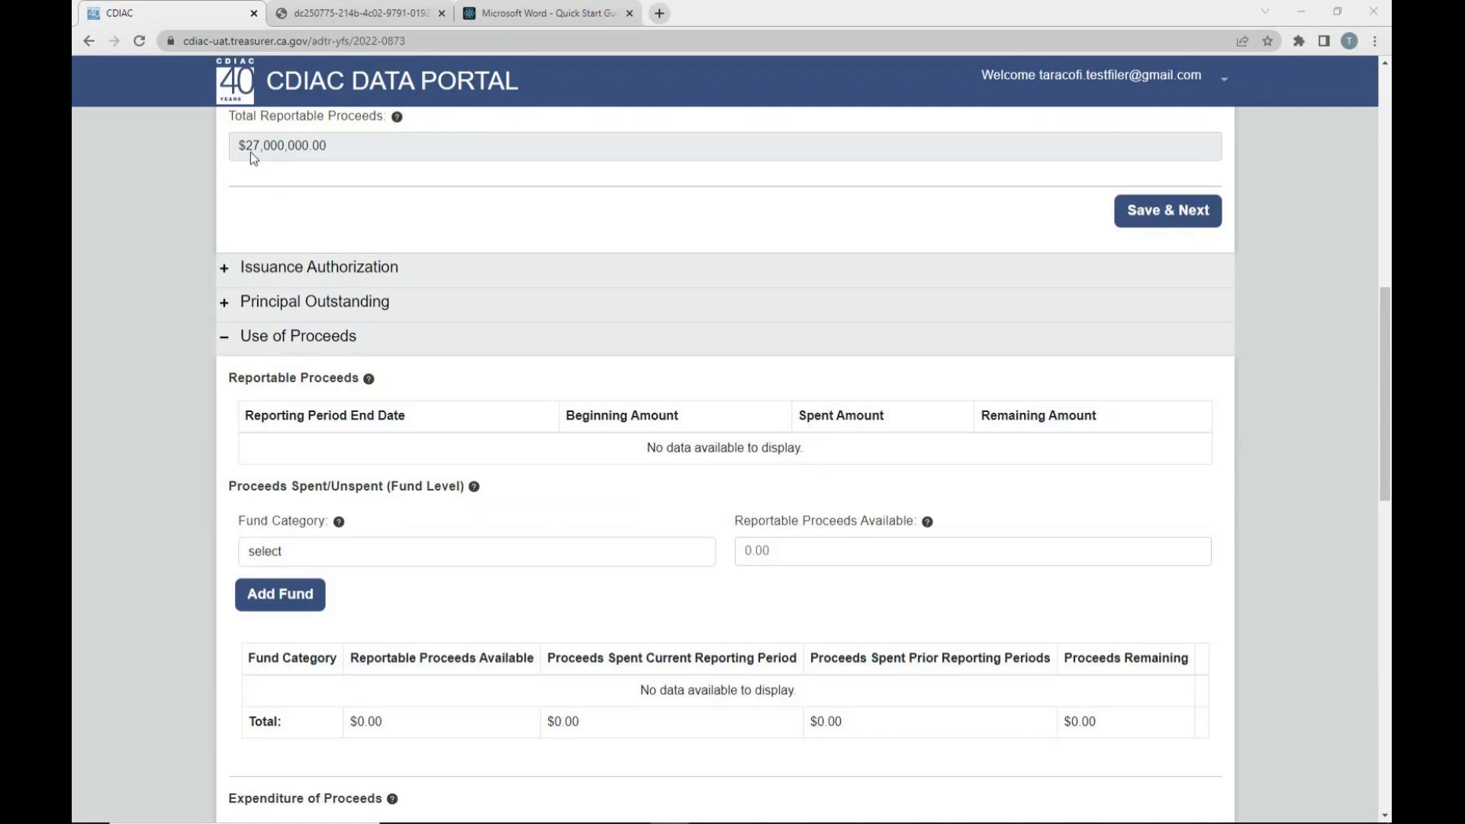
- Check Total Reportable Proceeds and the Total cost of issuance from the Report of Final Sale, and return to the fund-level fields
{"action": "left_click_drag", "start_coordinate": [243, 148], "coordinate": [324, 153]}
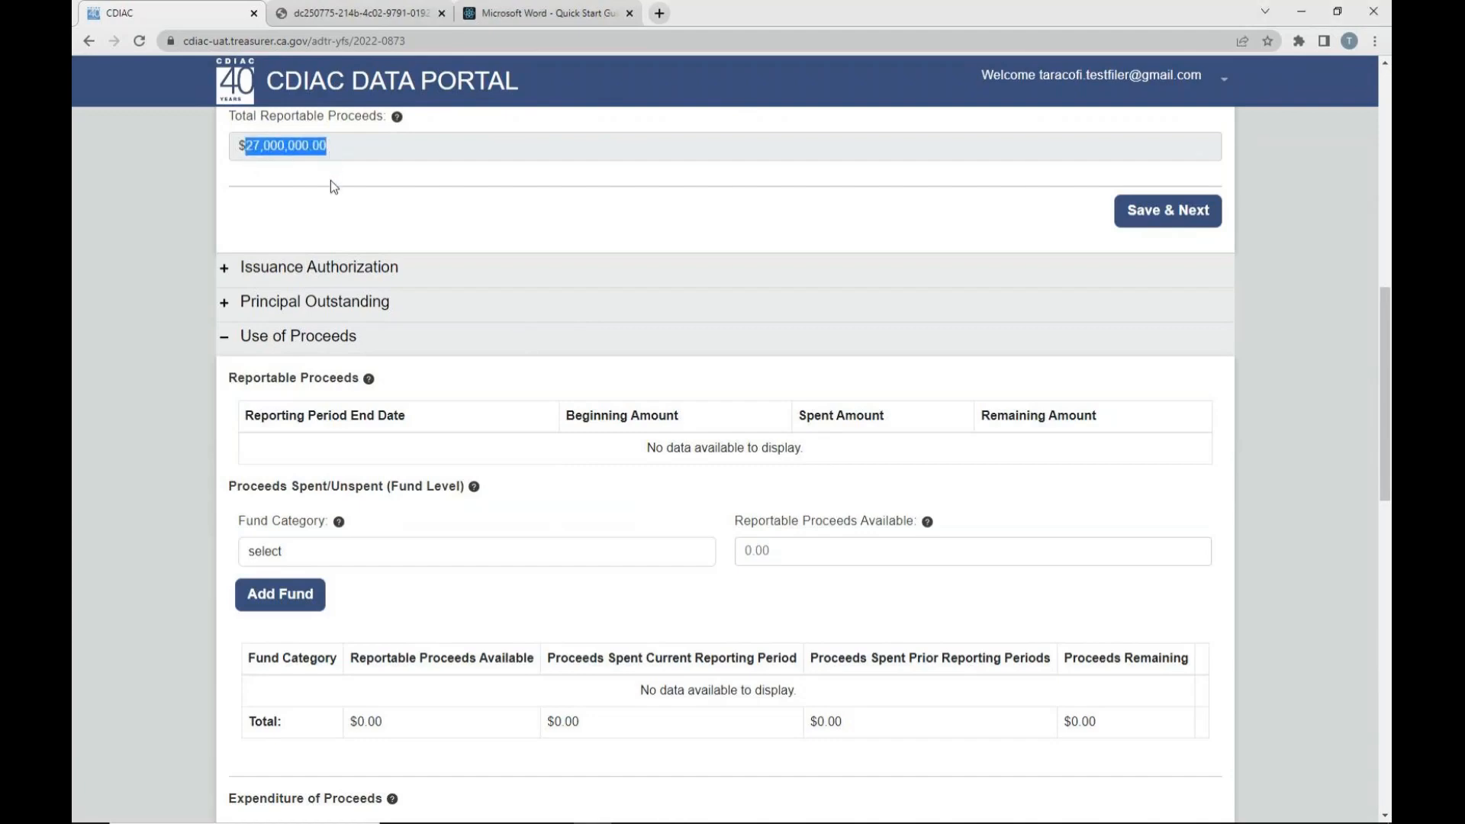
{"action": "scroll", "coordinate": [374, 519], "scroll_direction": "down", "scroll_amount": 1}
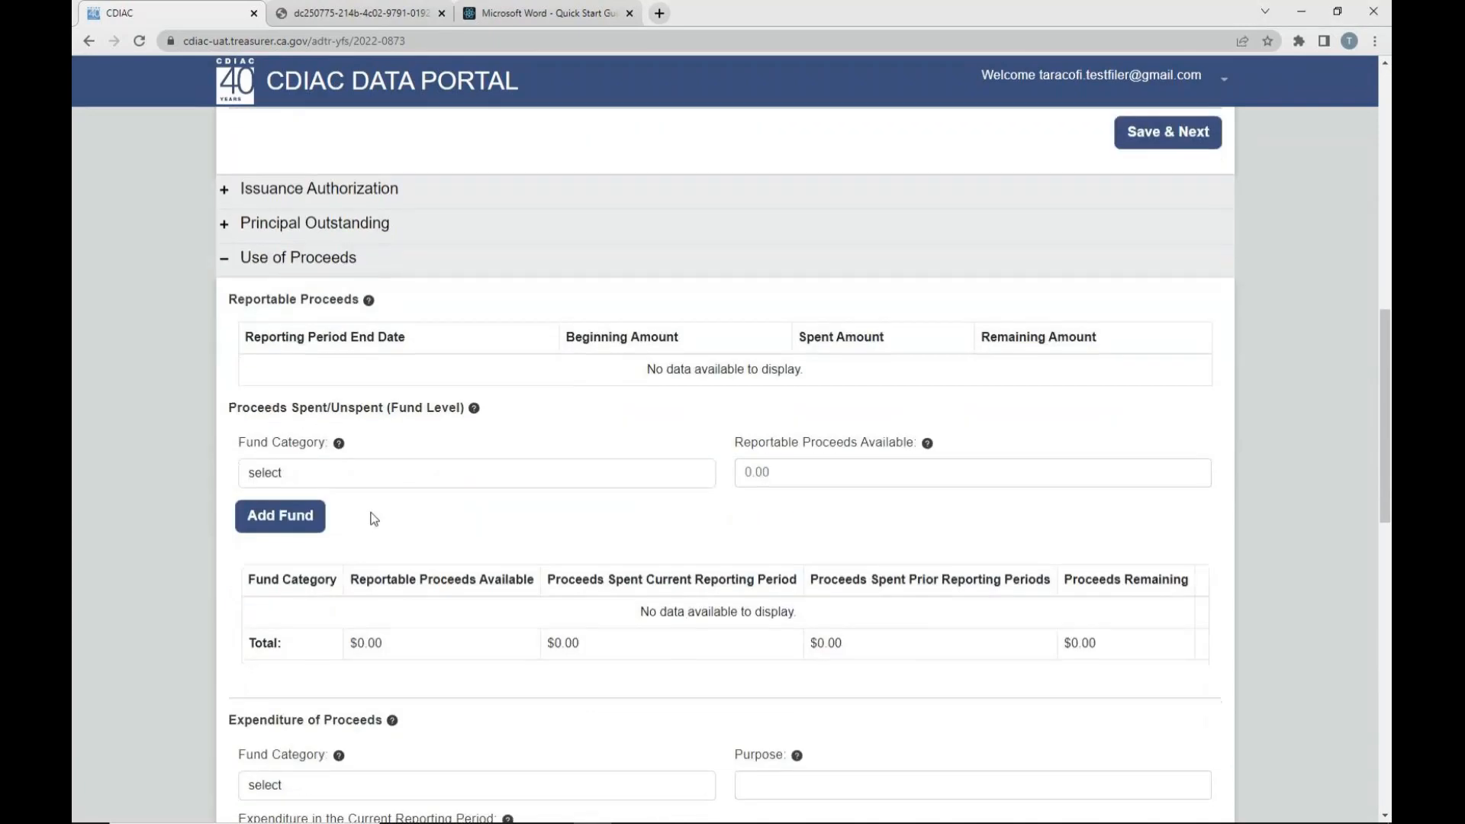
{"action": "scroll", "coordinate": [374, 519], "scroll_direction": "down", "scroll_amount": 7}
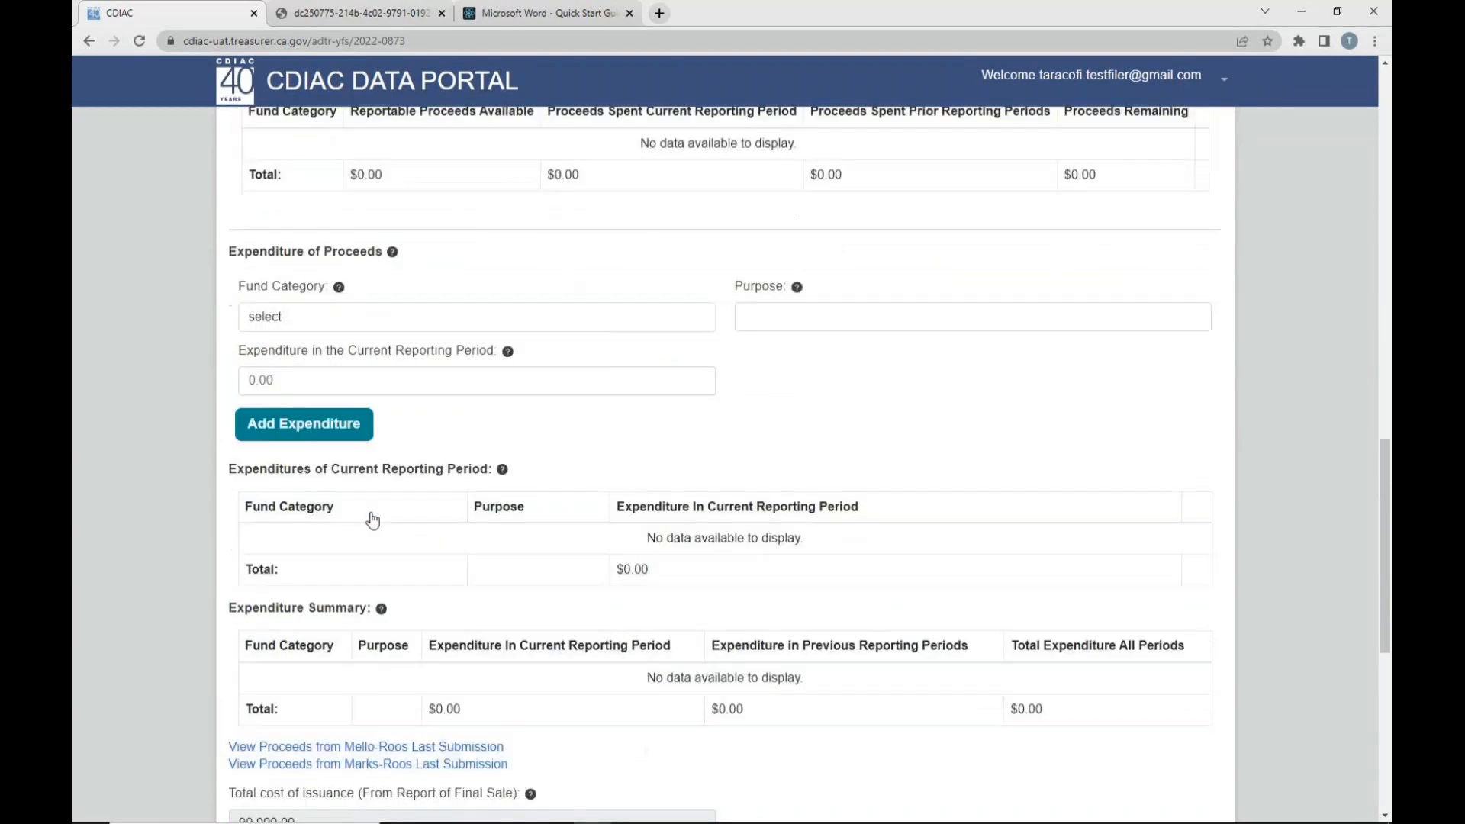
{"action": "left_click_drag", "start_coordinate": [241, 585], "coordinate": [310, 584]}
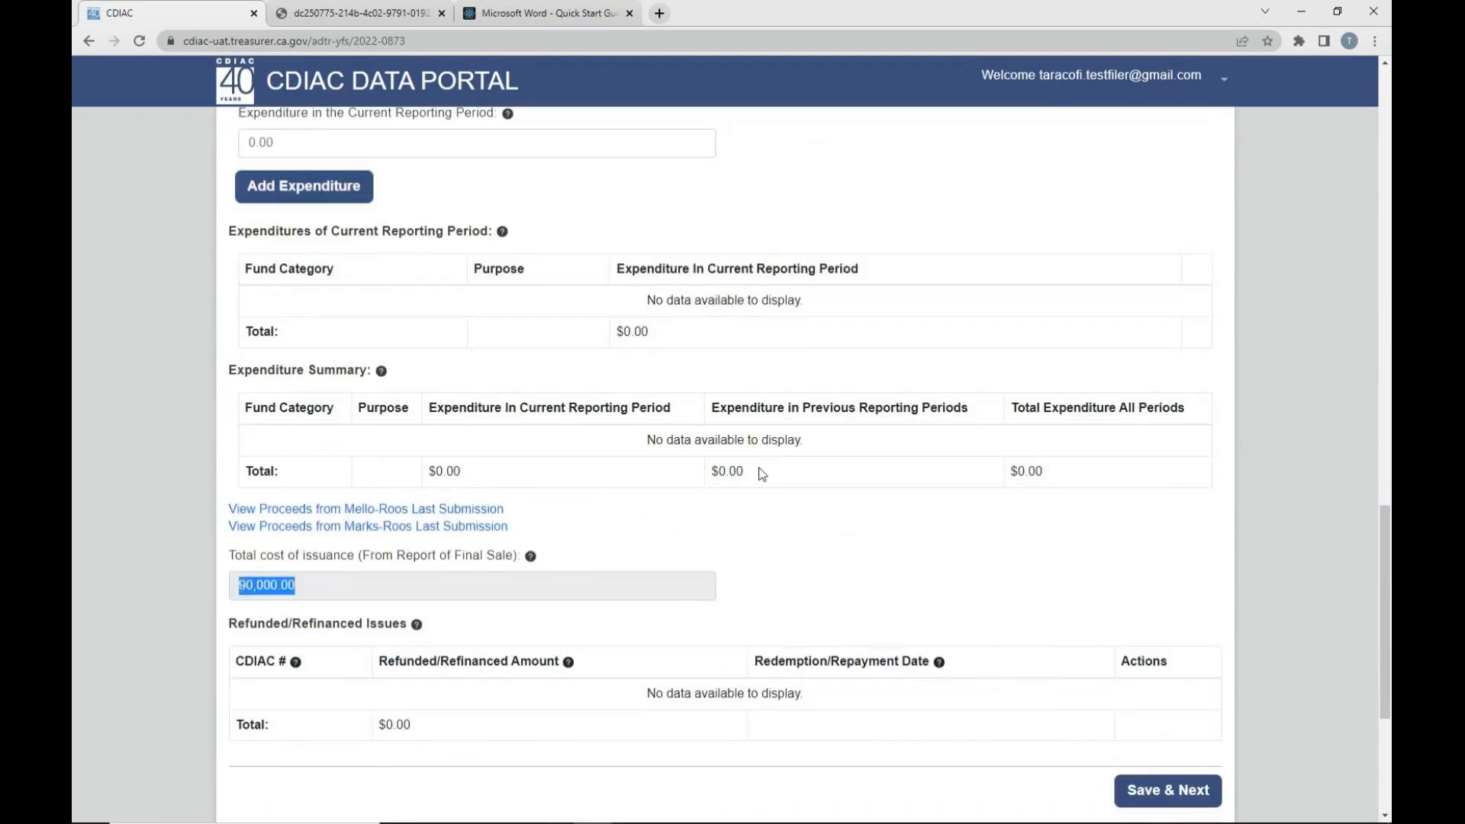
{"action": "scroll", "coordinate": [748, 476], "scroll_direction": "up", "scroll_amount": 5}
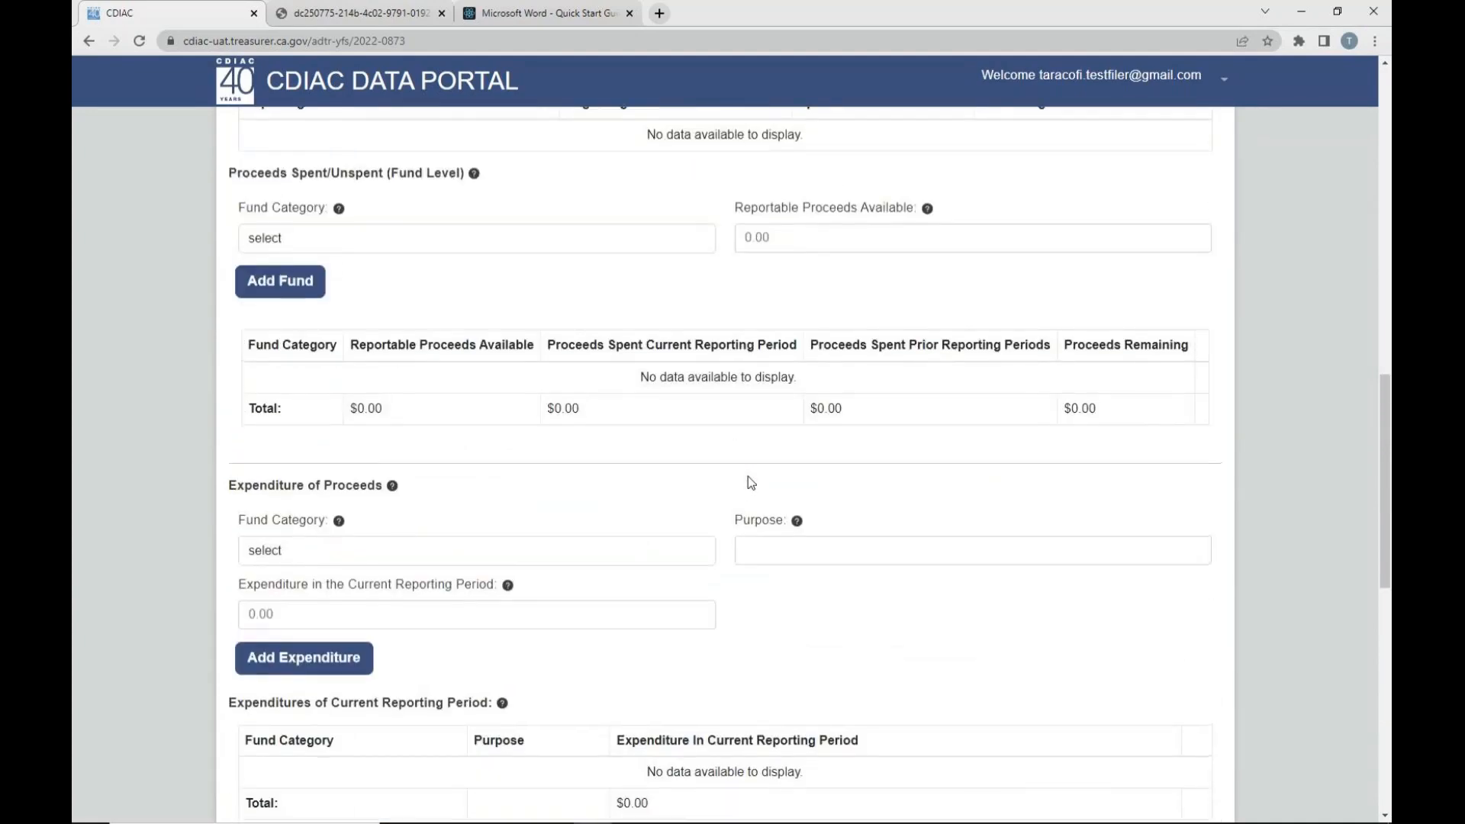
- Add a Cost of Issuance fund with 90,000.00 in Reportable Proceeds Available under Proceeds Spent/Unspent (Fund Level)
{"action": "scroll", "coordinate": [747, 476], "scroll_direction": "up", "scroll_amount": 1}
{"action": "left_click", "coordinate": [402, 324]}
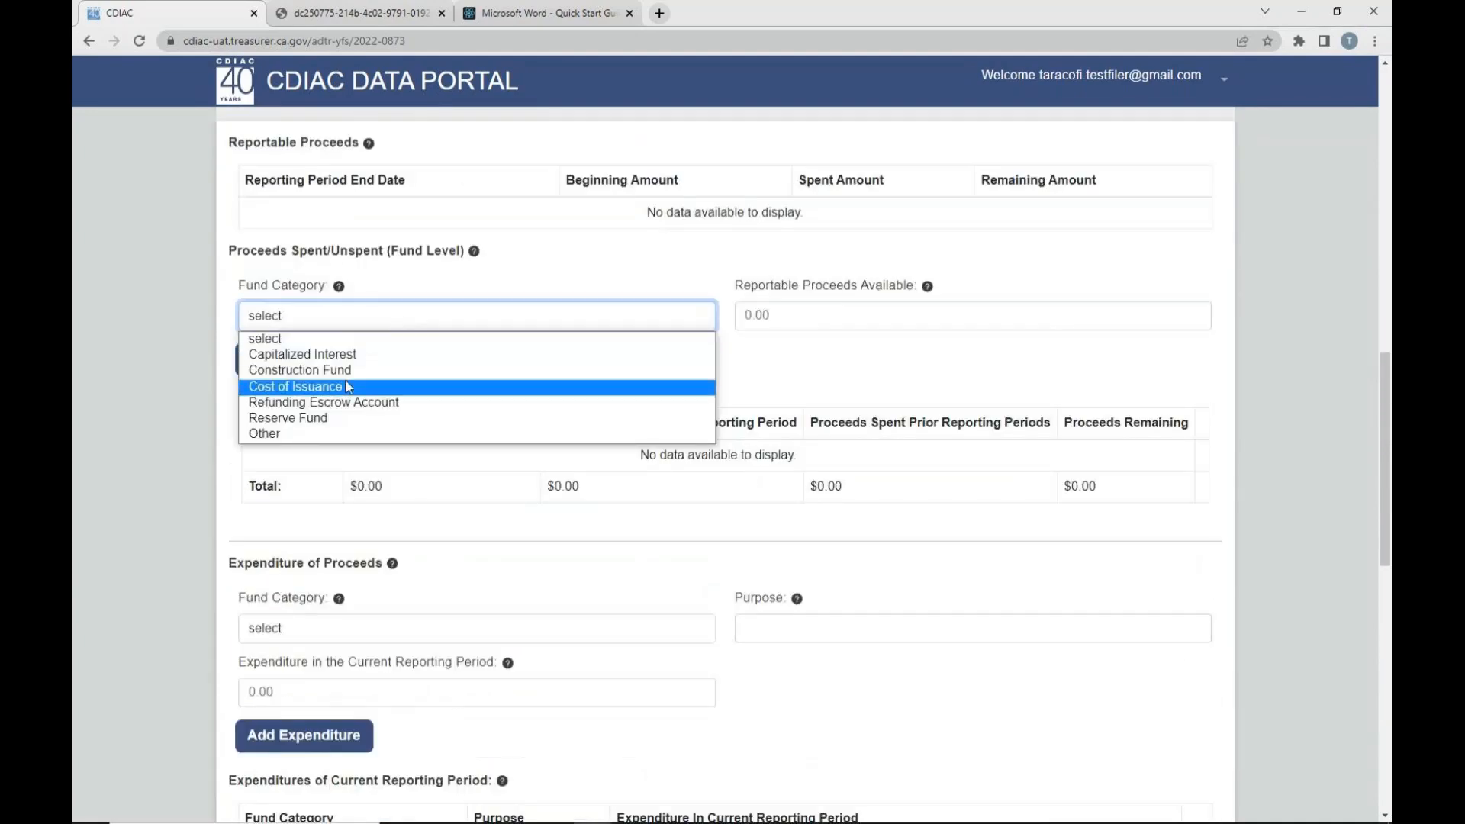
{"action": "left_click", "coordinate": [641, 386]}
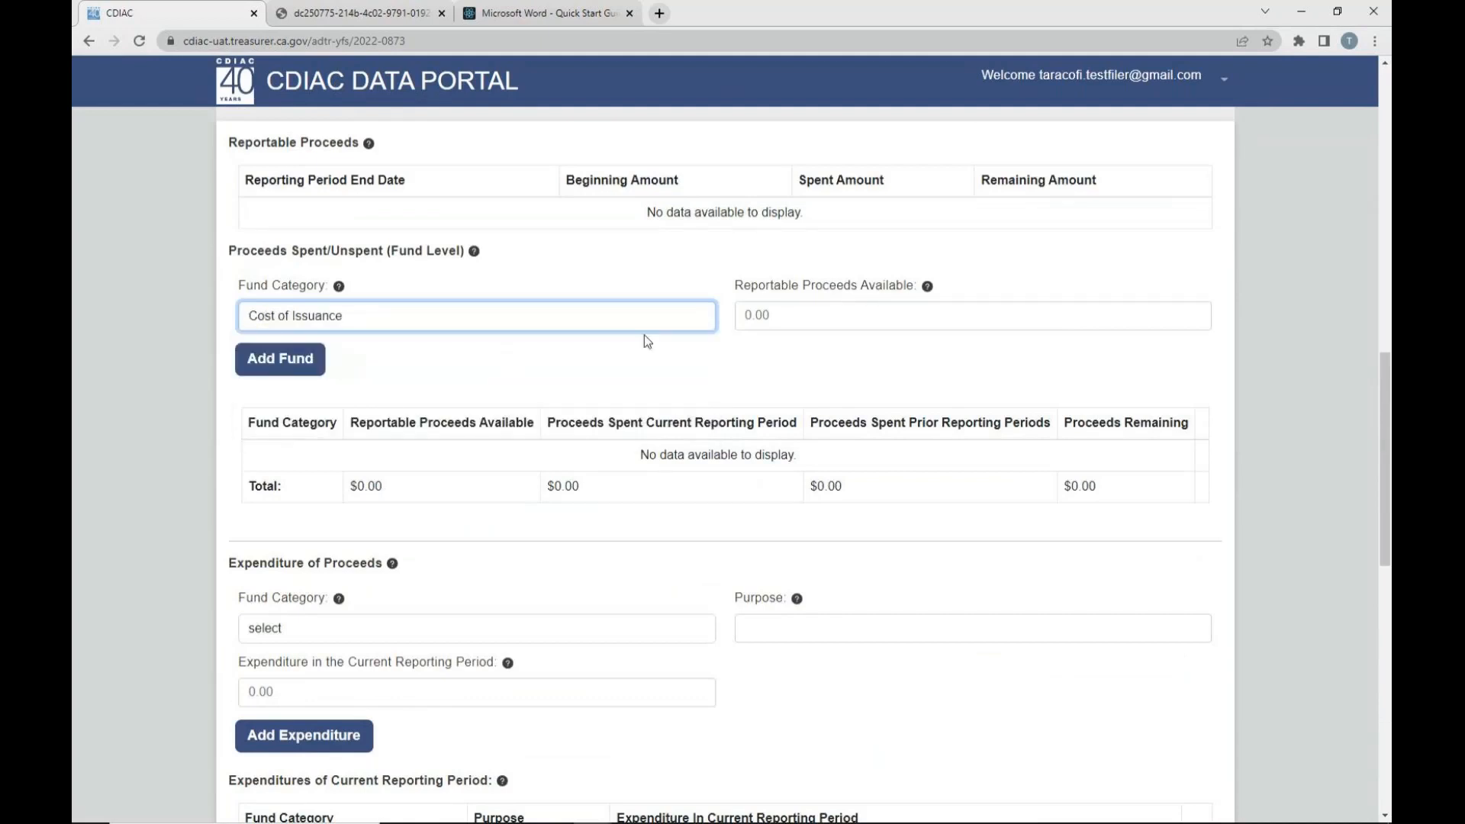
{"action": "left_click", "coordinate": [778, 315]}
{"action": "type", "text": "90,000"}
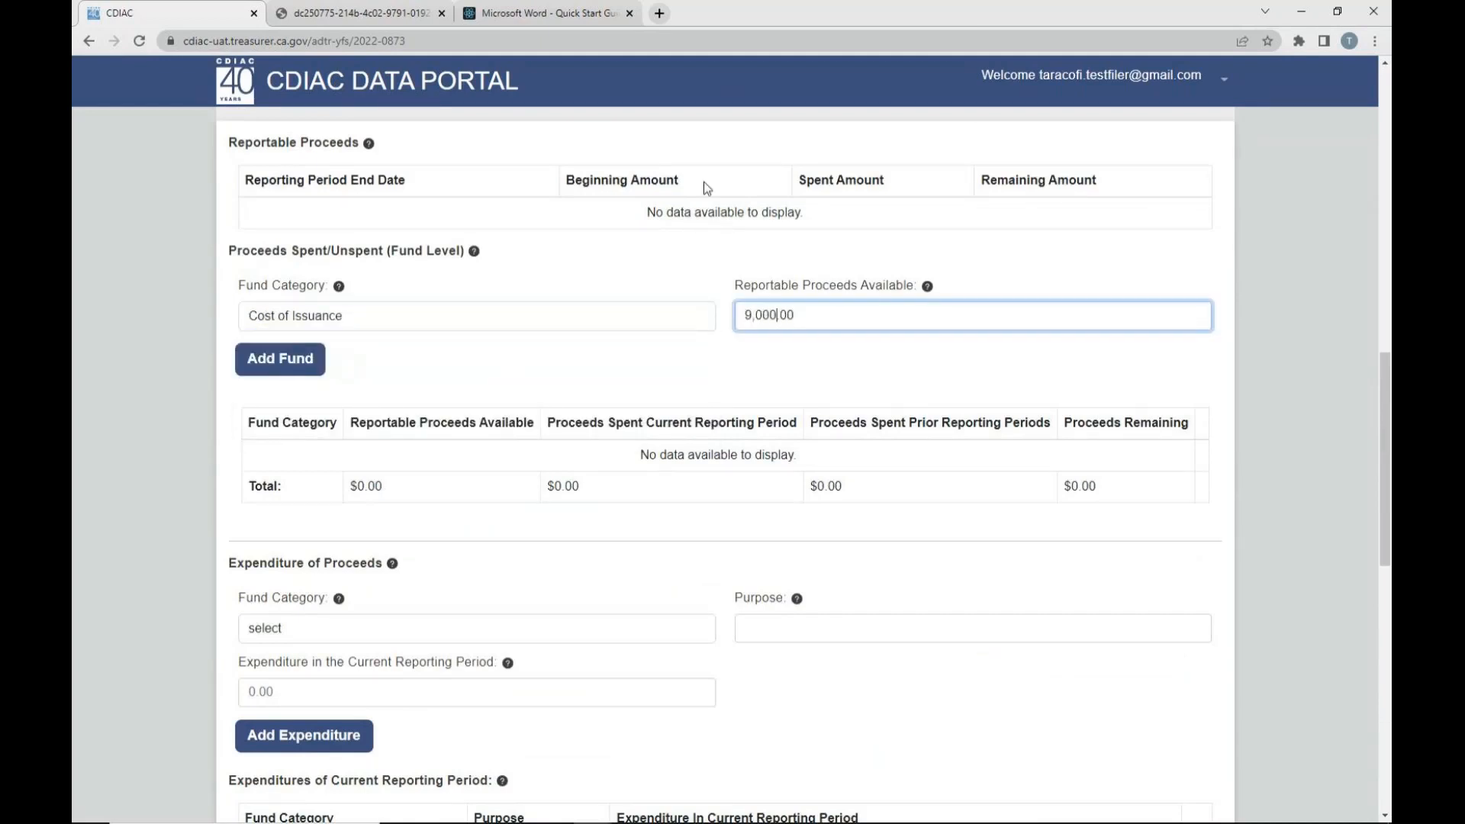
{"action": "left_click", "coordinate": [314, 362]}
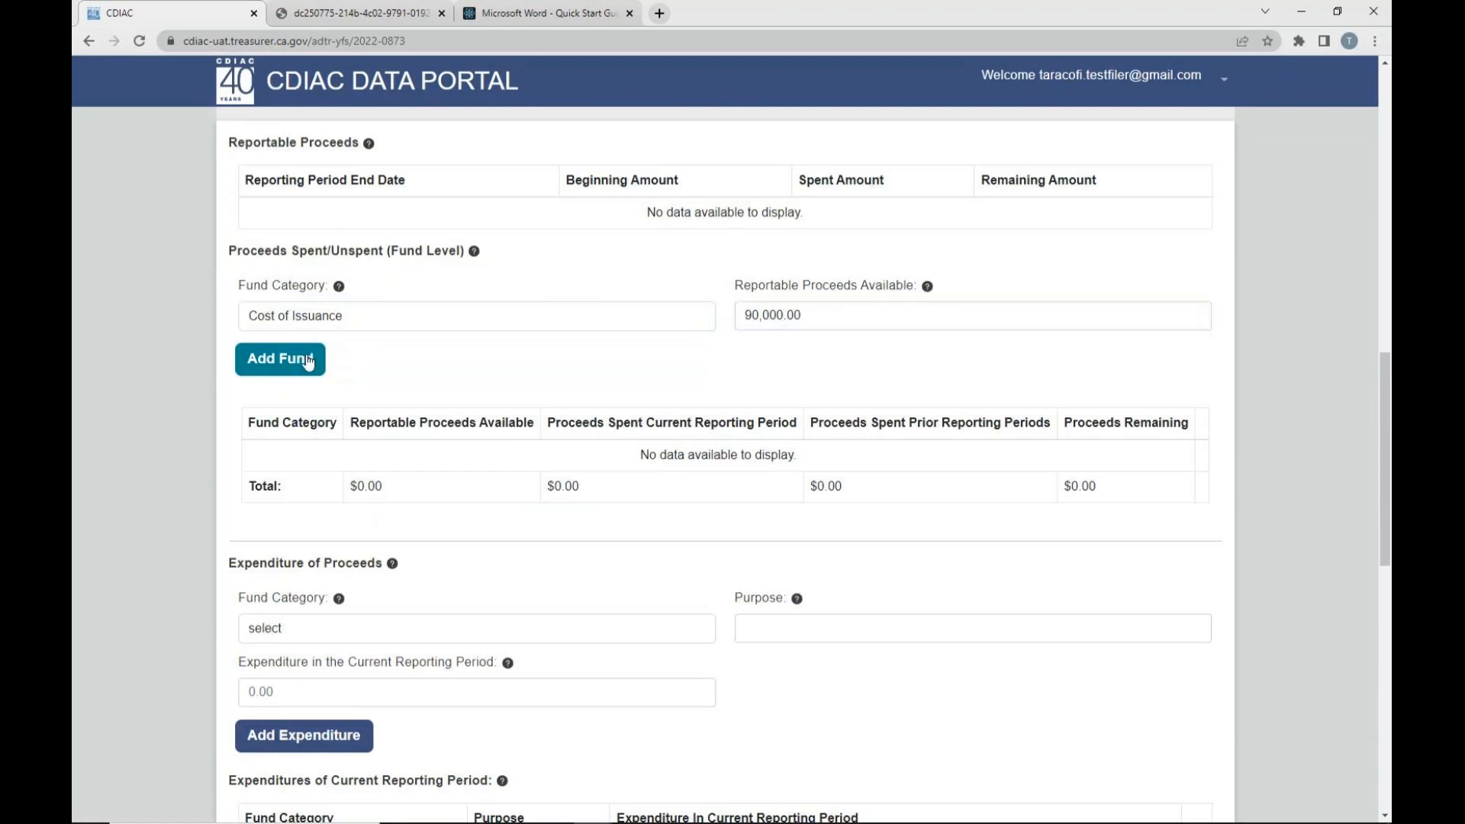
- Add a Construction Fund with 26,910,000.00 in Reportable Proceeds Available and remove the blank row from the fund table
{"action": "left_click", "coordinate": [324, 327]}
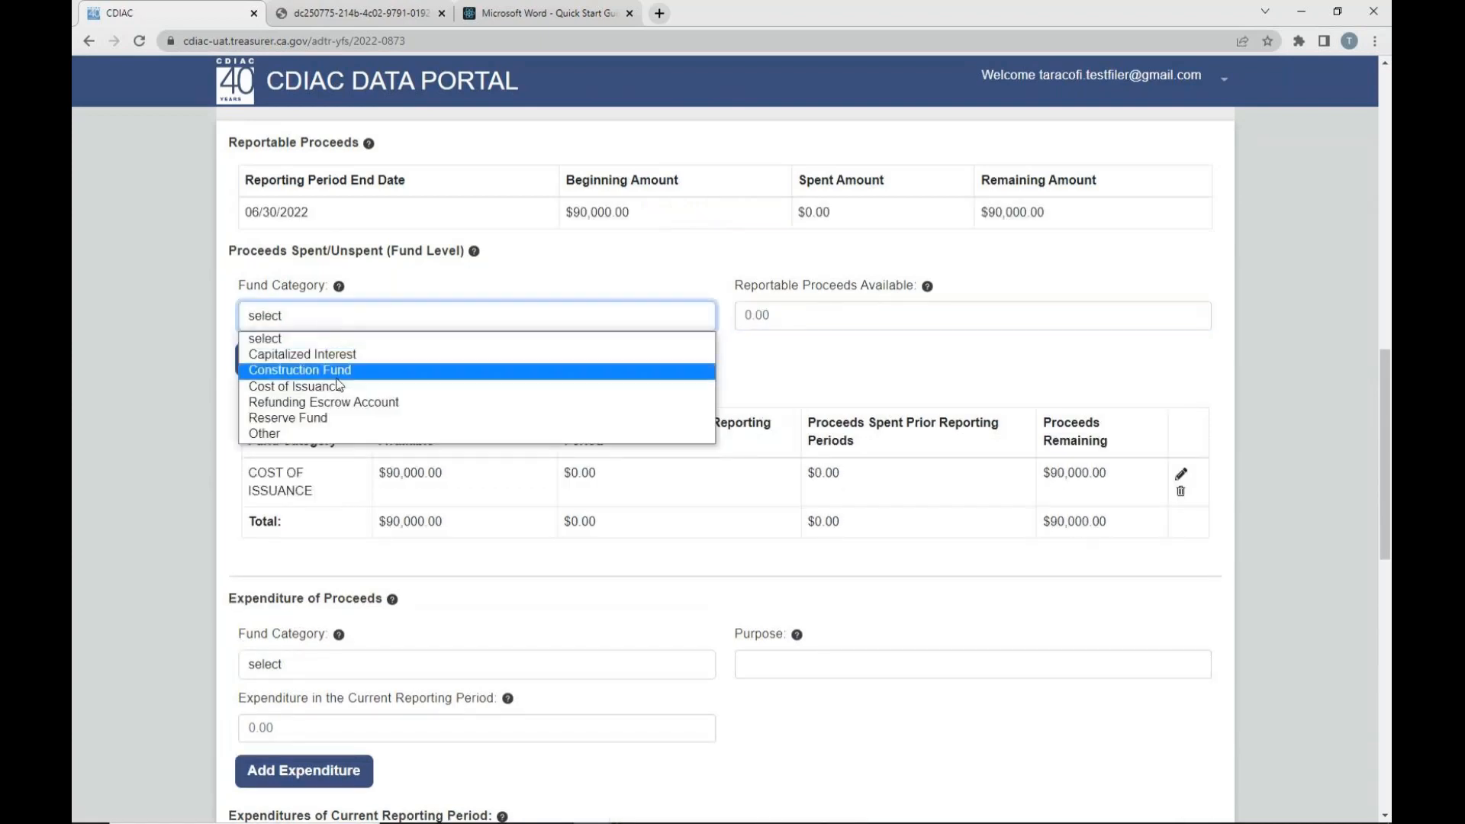
{"action": "left_click", "coordinate": [328, 369]}
{"action": "left_click", "coordinate": [783, 320]}
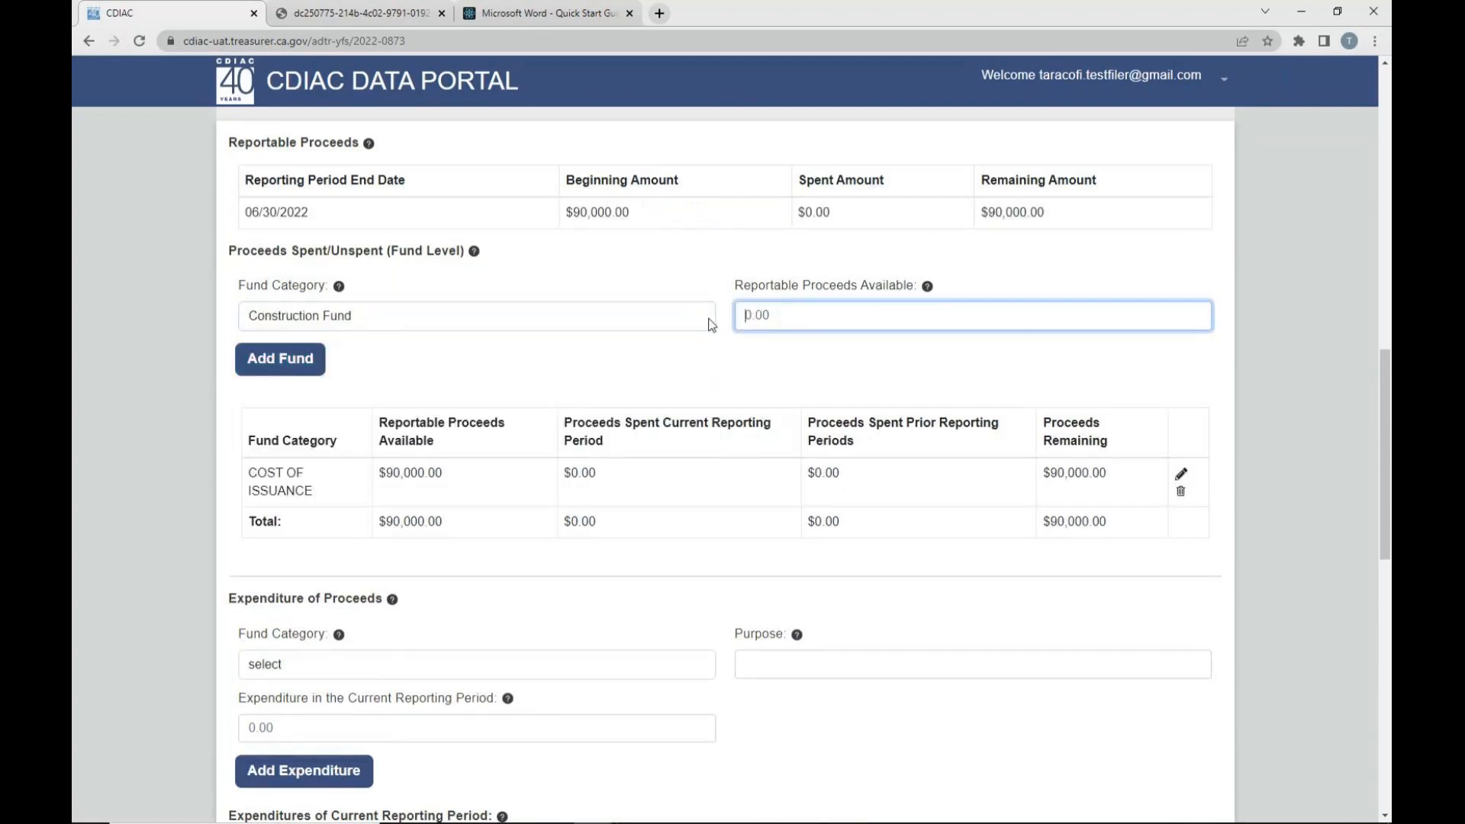
{"action": "type", "text": "26910000"}
{"action": "left_click", "coordinate": [289, 366]}
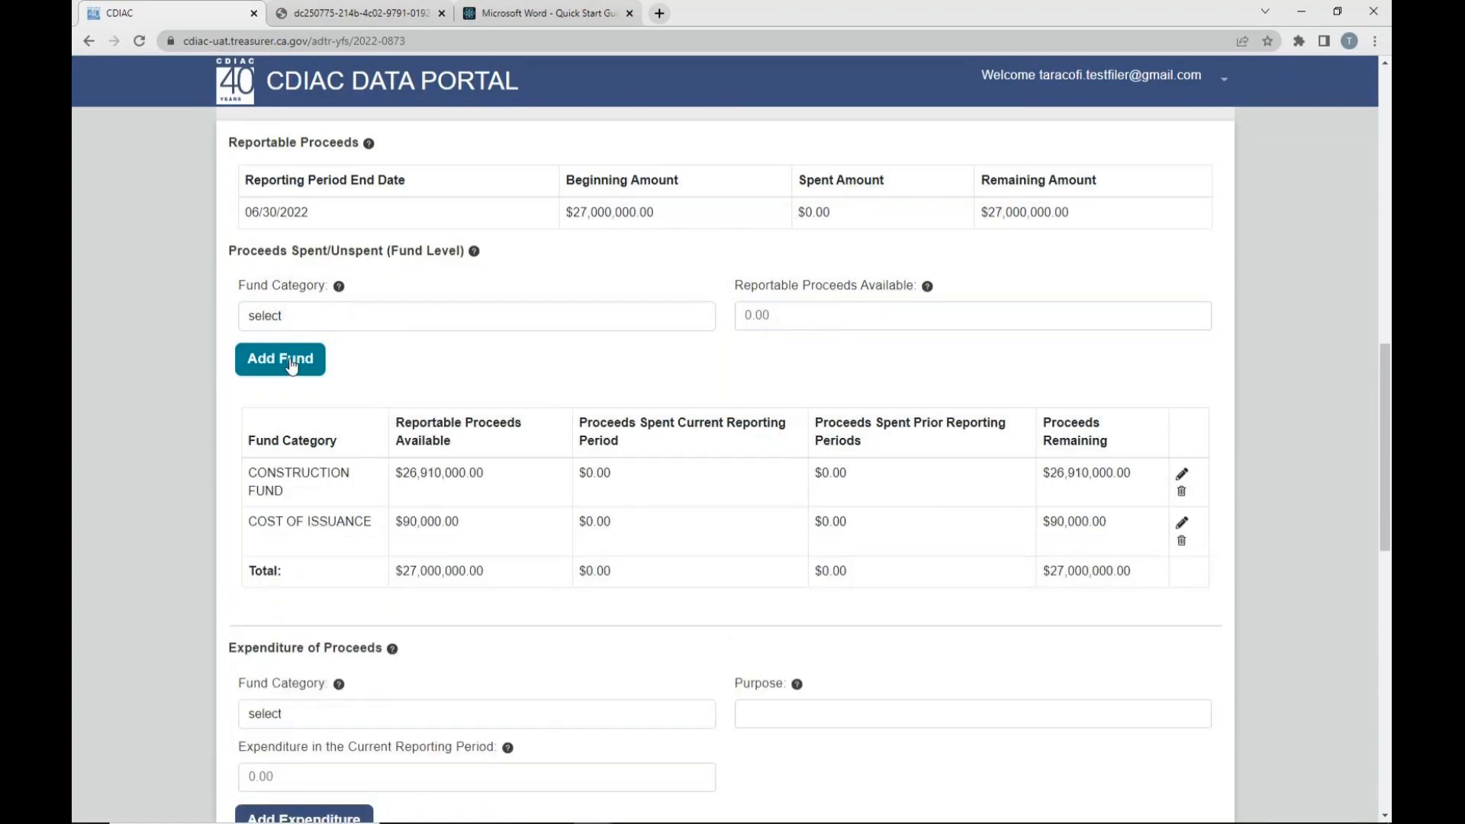
{"action": "left_click", "coordinate": [291, 365]}
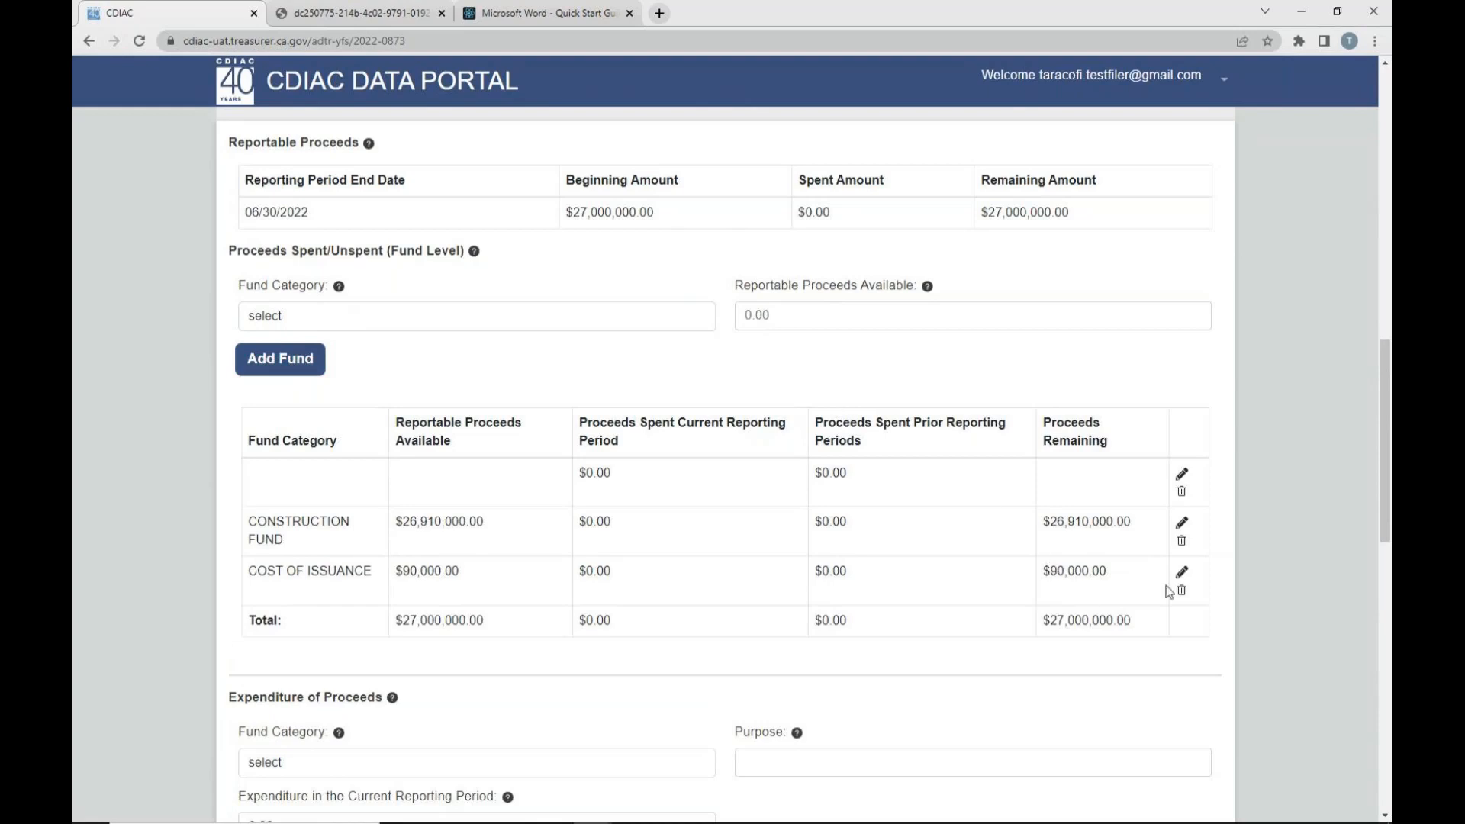
{"action": "left_click", "coordinate": [1181, 492]}
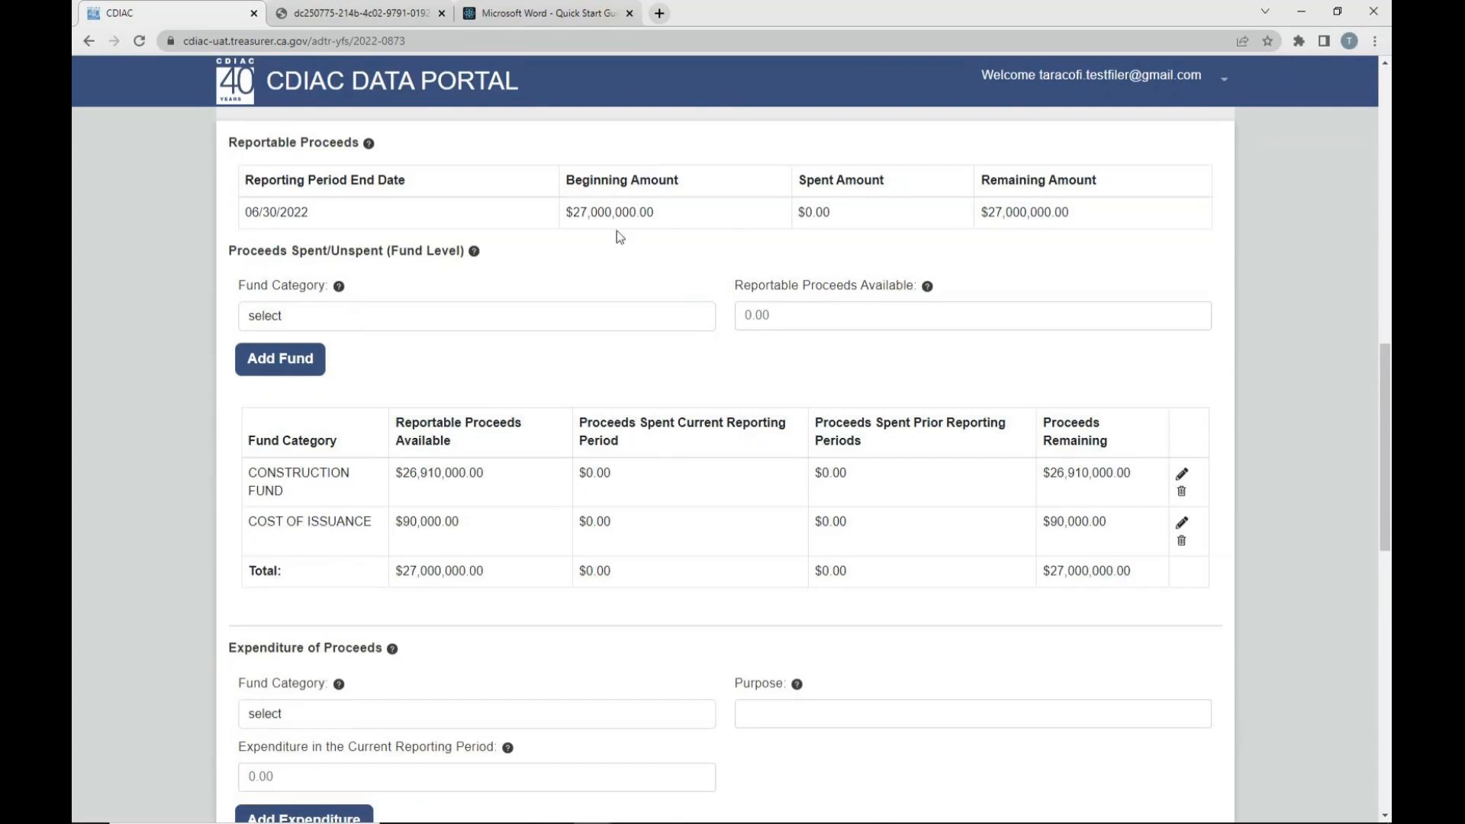
- Compare the beginning, spent and remaining amounts under Reportable Proceeds with the total proceeds available in the fund table
{"action": "left_click_drag", "start_coordinate": [569, 215], "coordinate": [688, 220]}
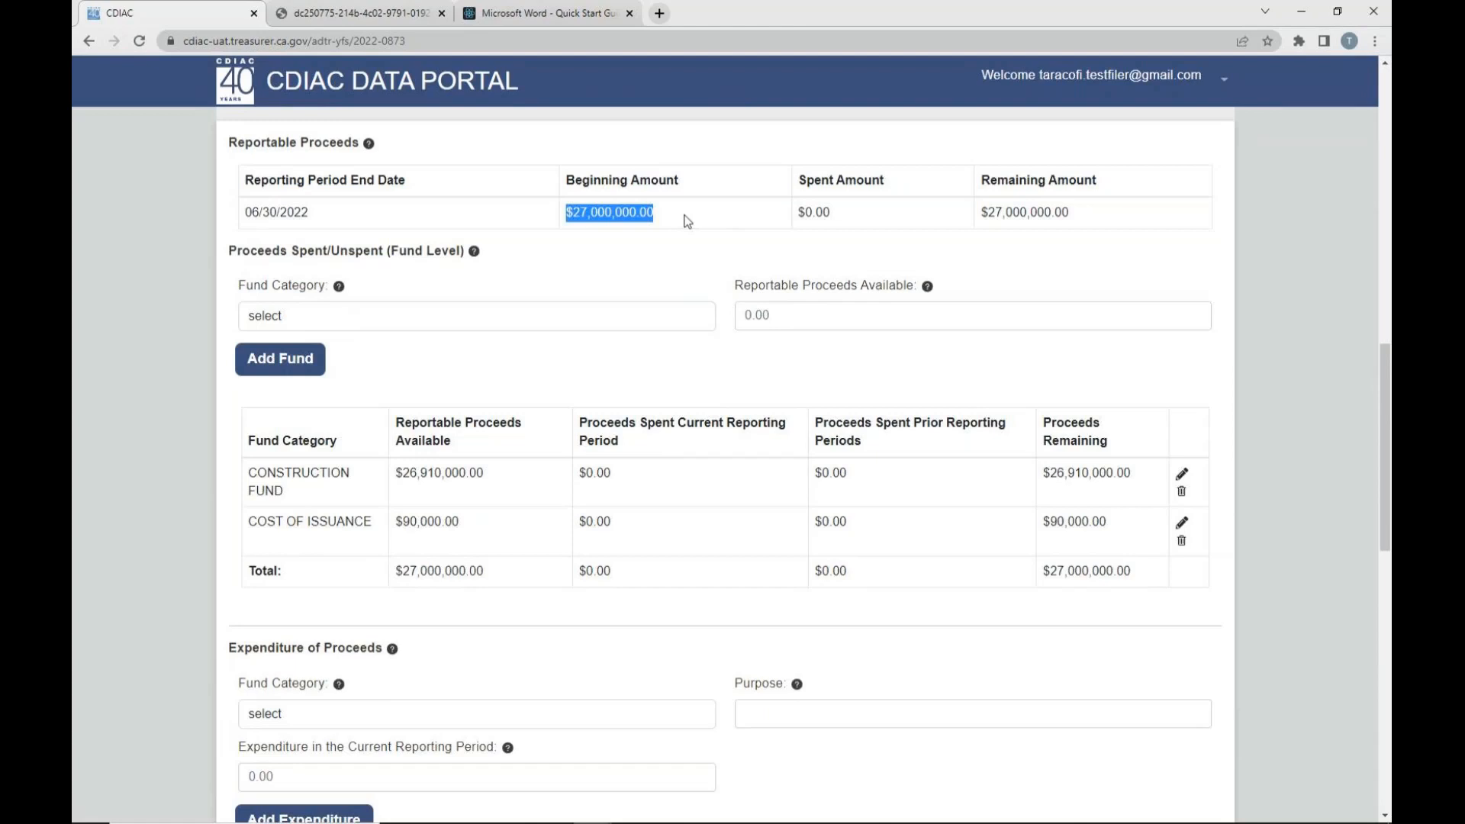
{"action": "left_click_drag", "start_coordinate": [806, 214], "coordinate": [842, 219]}
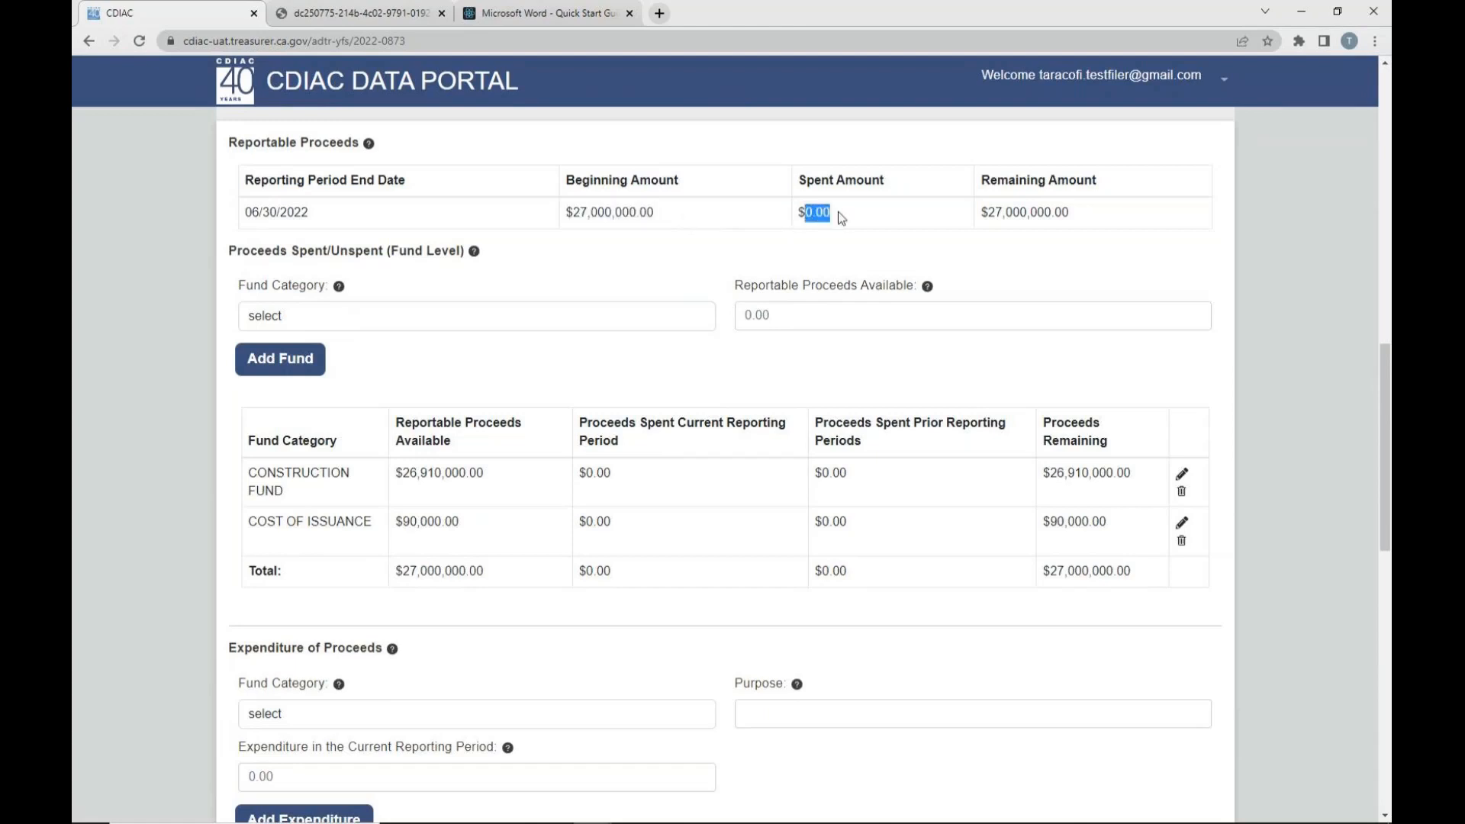
{"action": "left_click_drag", "start_coordinate": [989, 214], "coordinate": [1087, 223]}
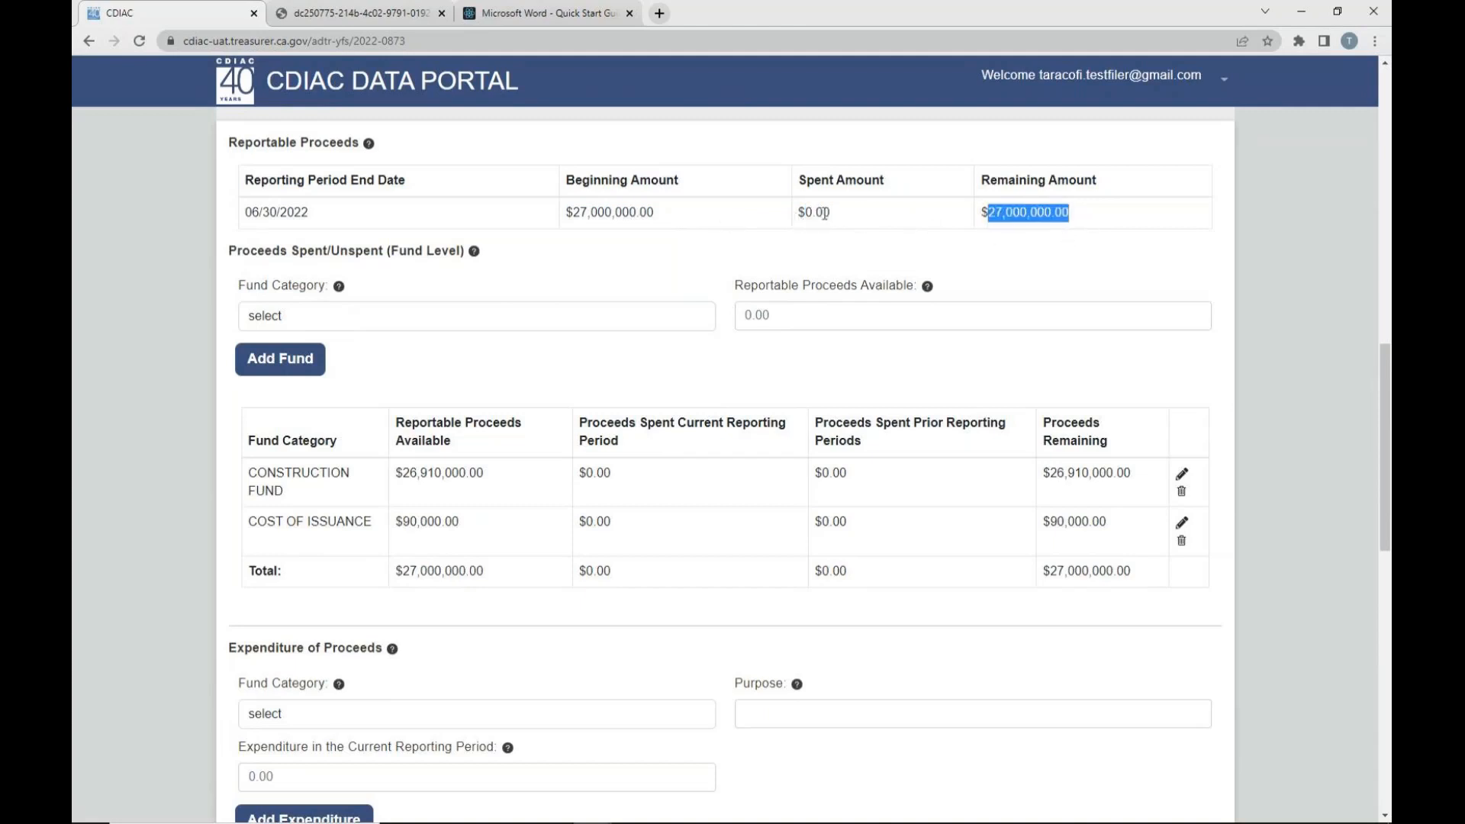
{"action": "left_click", "coordinate": [1101, 218]}
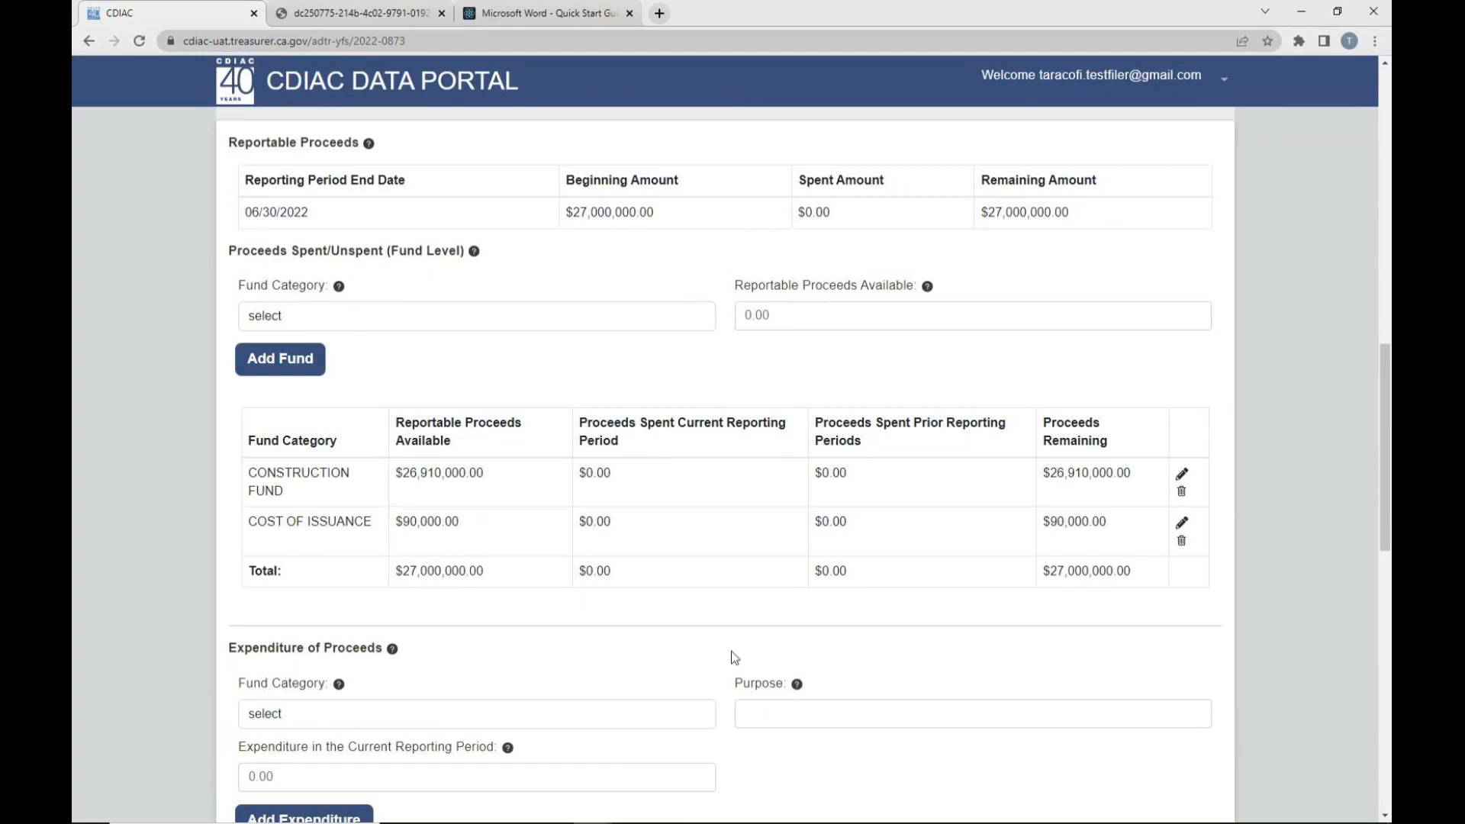
{"action": "left_click_drag", "start_coordinate": [393, 578], "coordinate": [485, 577]}
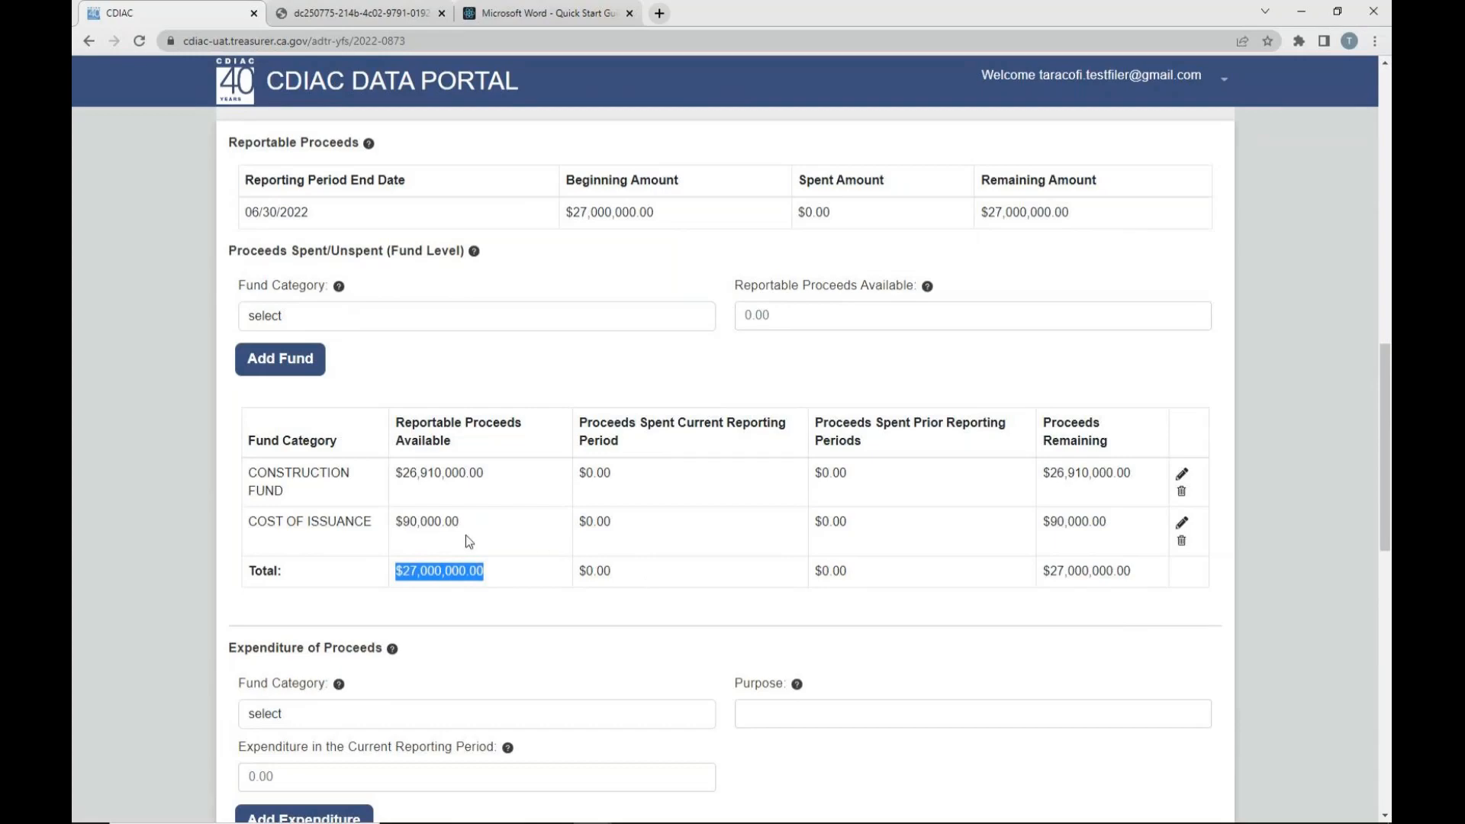
{"action": "scroll", "coordinate": [455, 550], "scroll_direction": "up", "scroll_amount": 3}
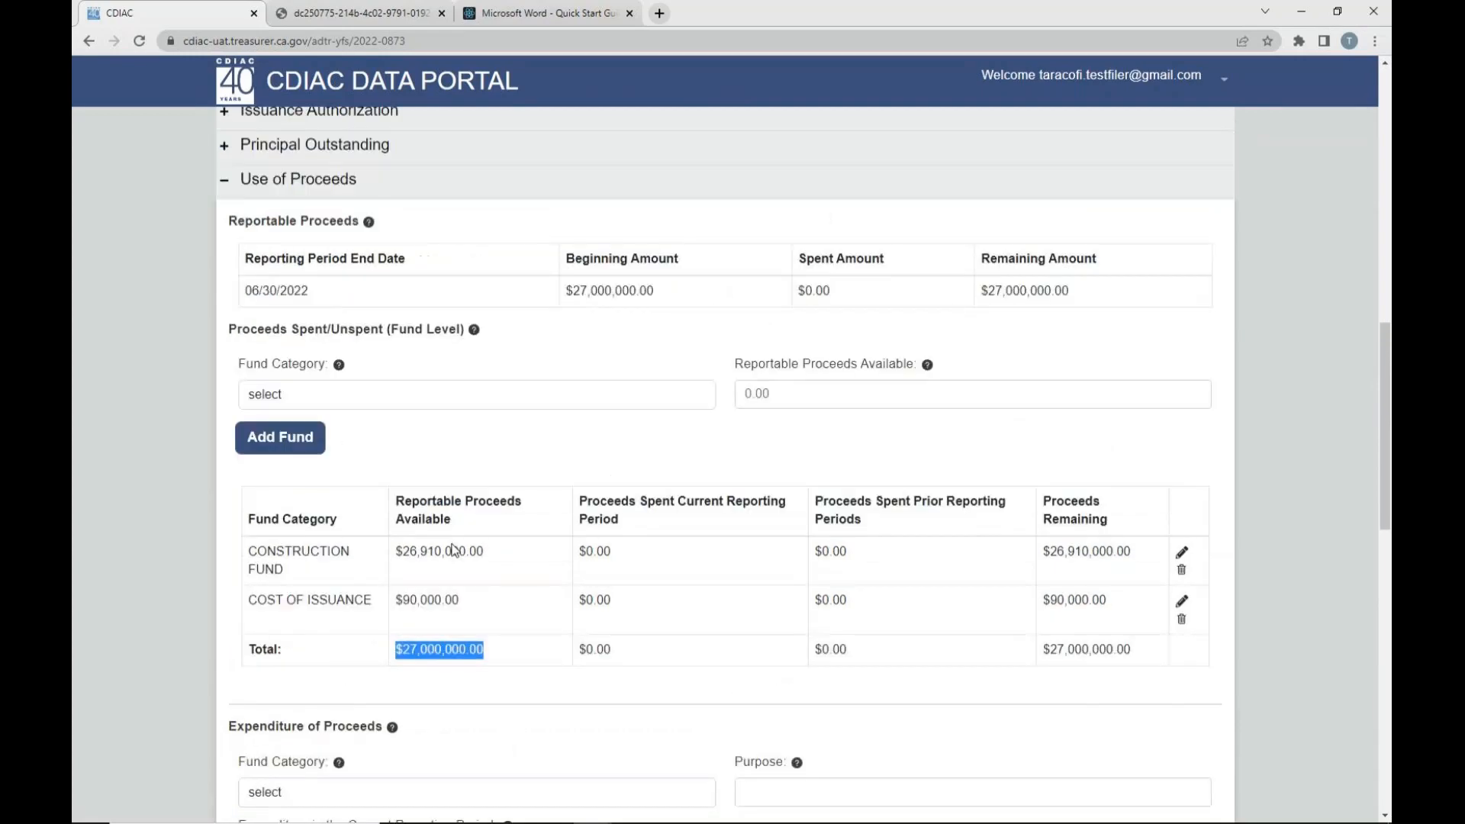
{"action": "scroll", "coordinate": [455, 550], "scroll_direction": "down", "scroll_amount": 1}
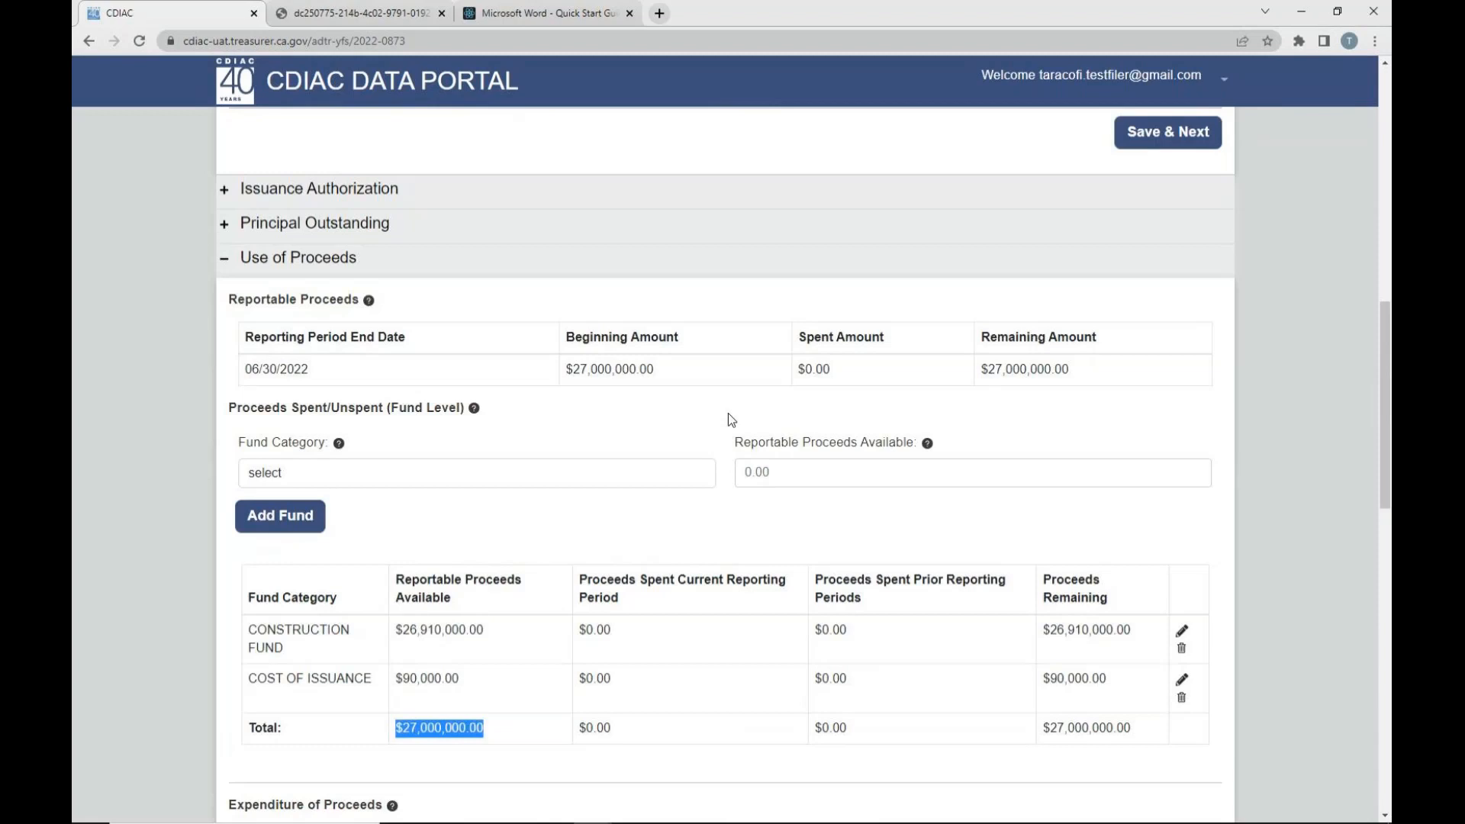
{"action": "scroll", "coordinate": [729, 418], "scroll_direction": "down", "scroll_amount": 1}
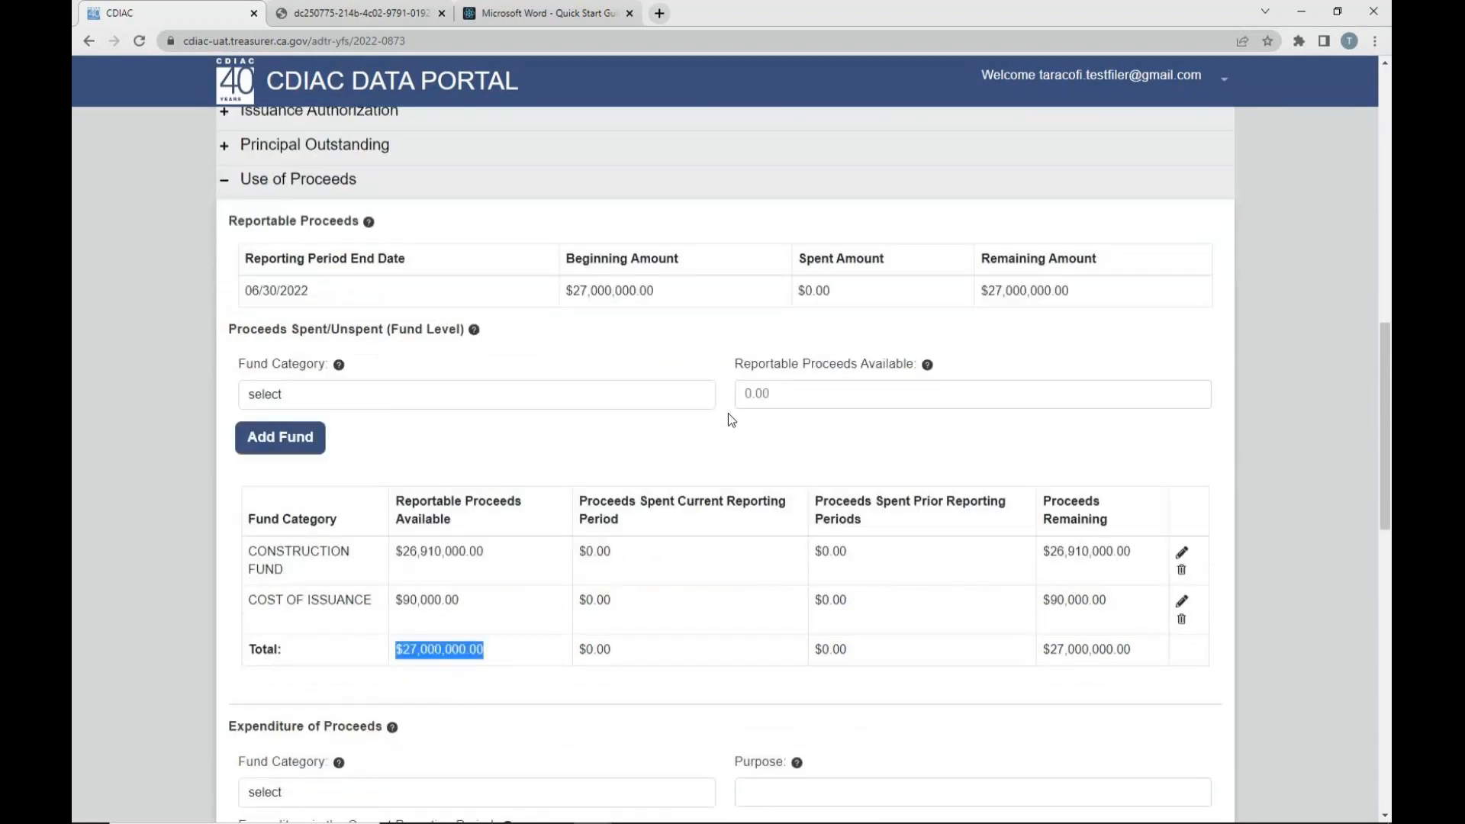
{"action": "left_click", "coordinate": [500, 696]}
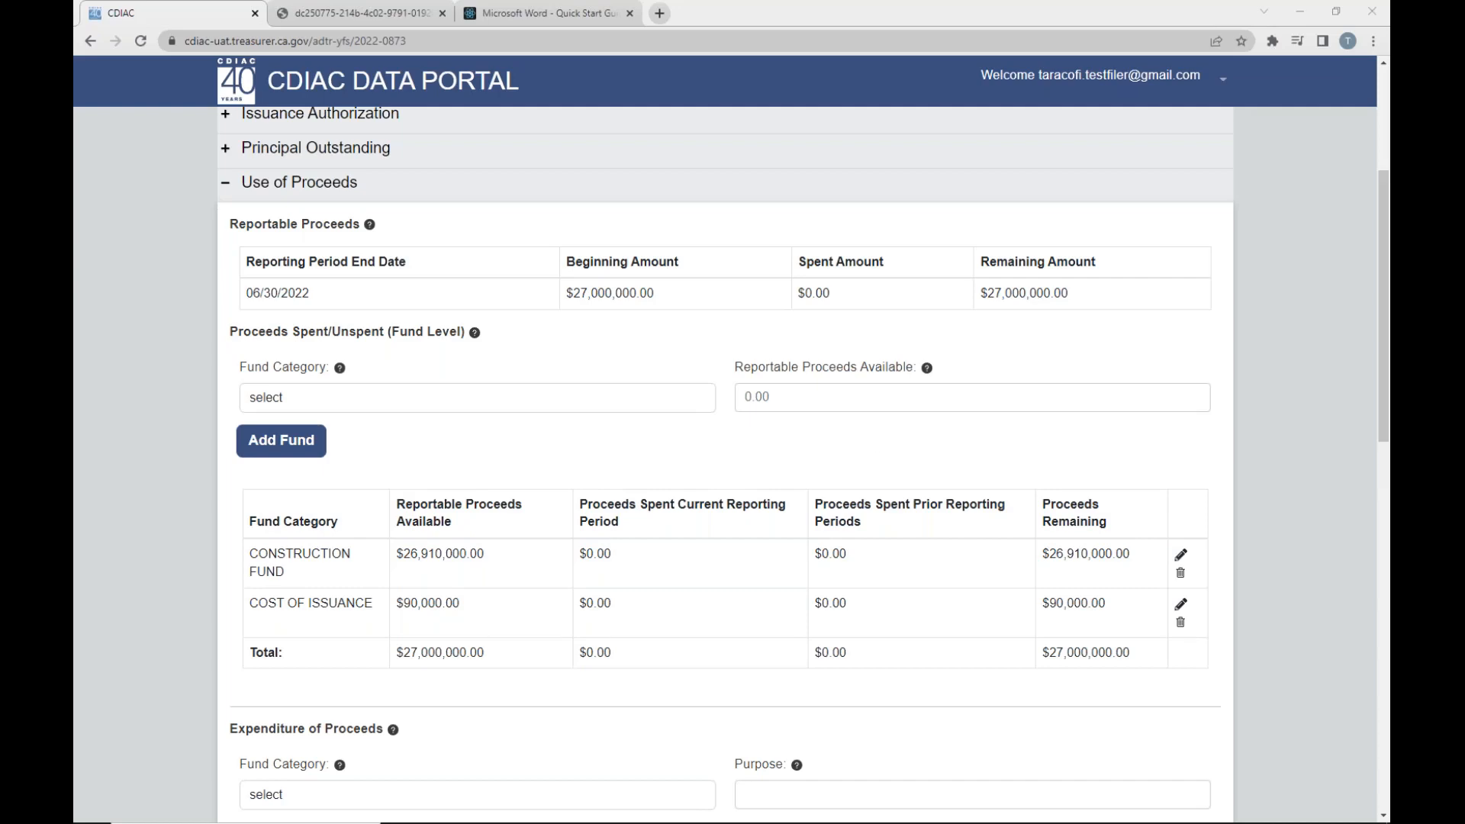
- Review the Fund Category, Purpose and Expenditure in the Current Reporting Period fields under Expenditure of Proceeds
{"action": "scroll", "coordinate": [647, 457], "scroll_direction": "down", "scroll_amount": 7}
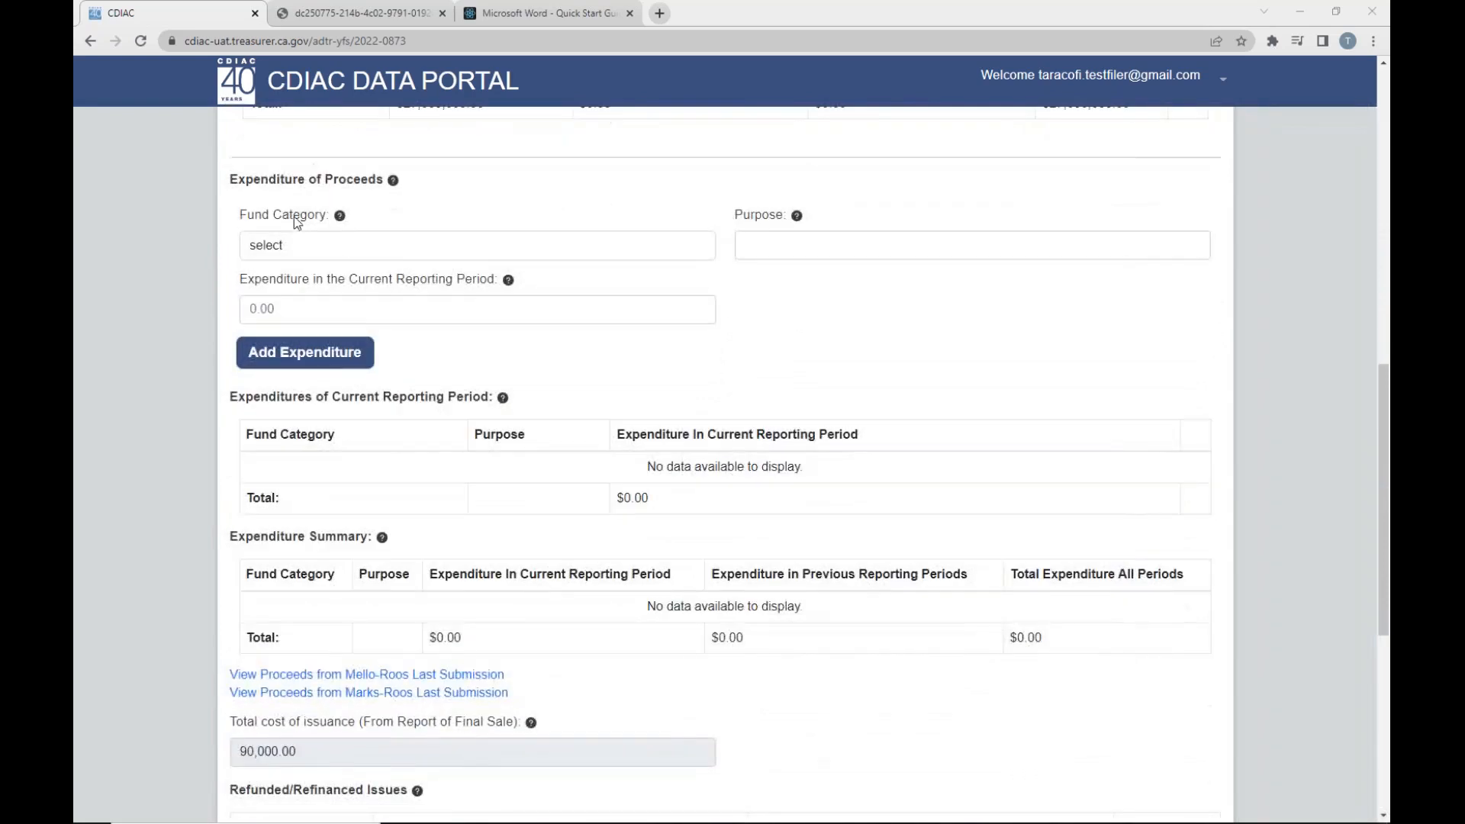
{"action": "left_click_drag", "start_coordinate": [230, 180], "coordinate": [385, 182]}
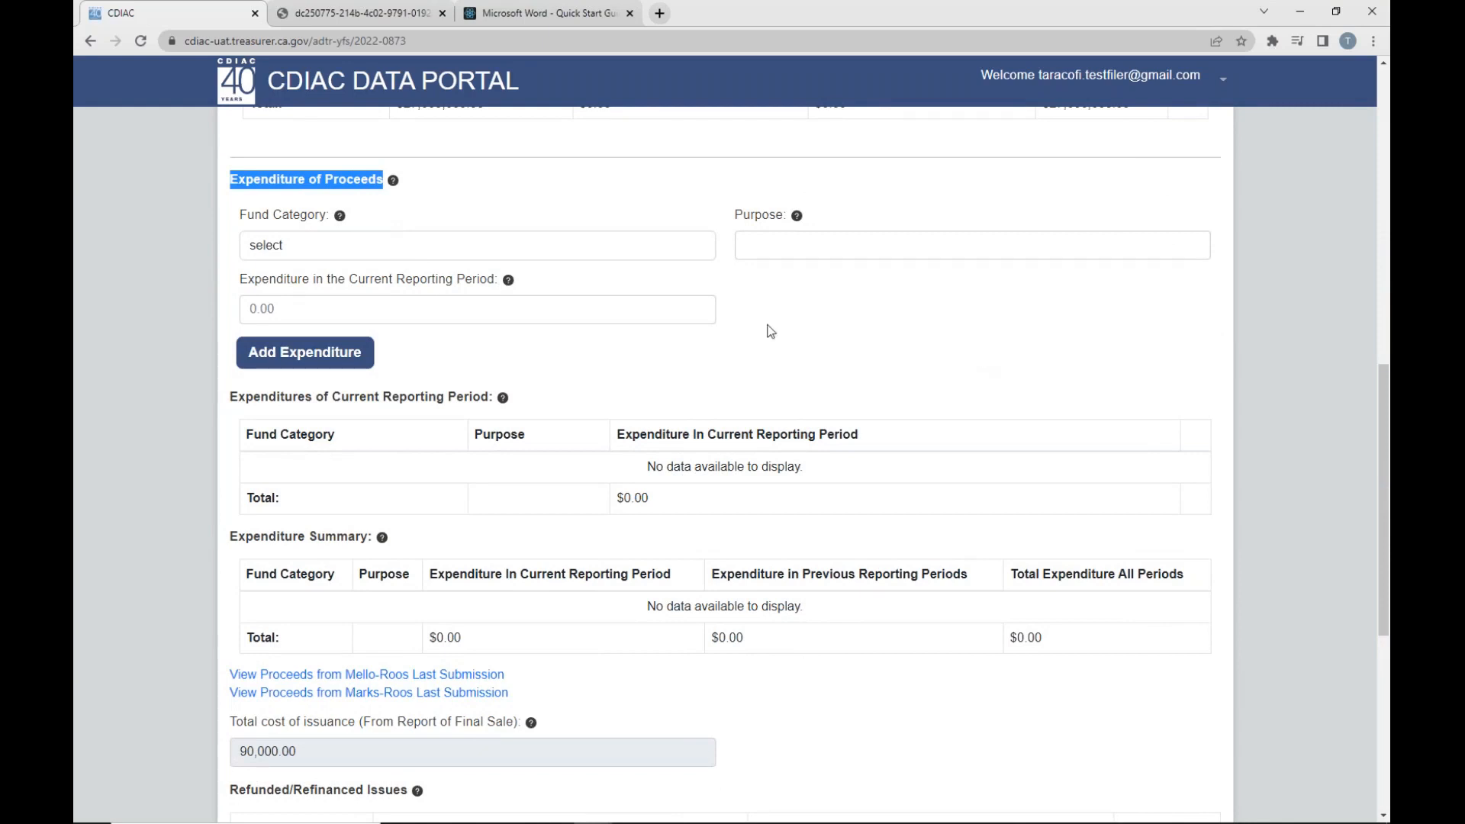
{"action": "left_click", "coordinate": [683, 252]}
{"action": "left_click", "coordinate": [743, 242]}
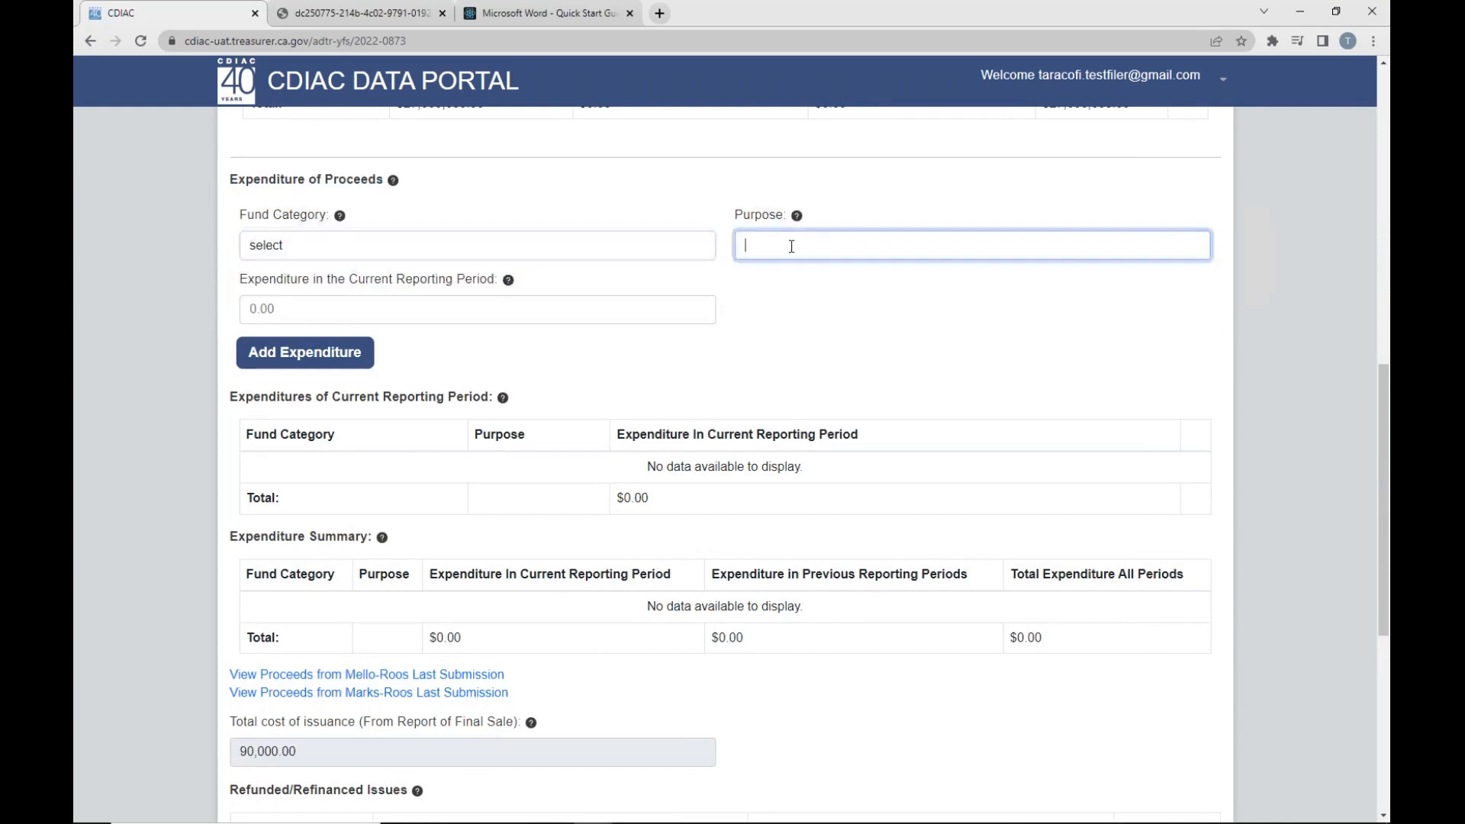
{"action": "left_click", "coordinate": [451, 311]}
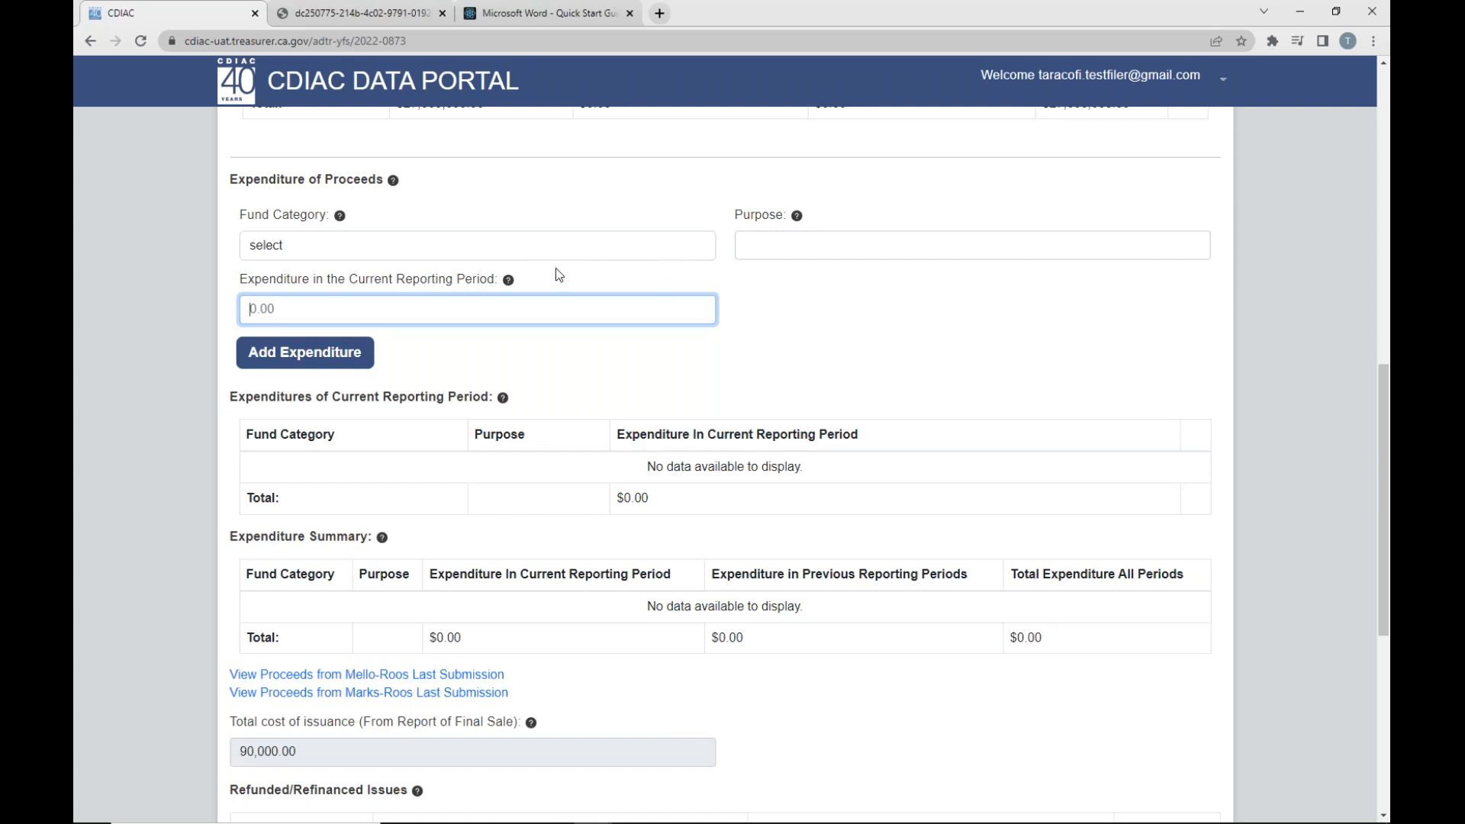
- Add a Construction Fund expenditure with the purpose "Building 1" and 5,000,000.00 spent in the current reporting period
{"action": "left_click", "coordinate": [542, 248]}
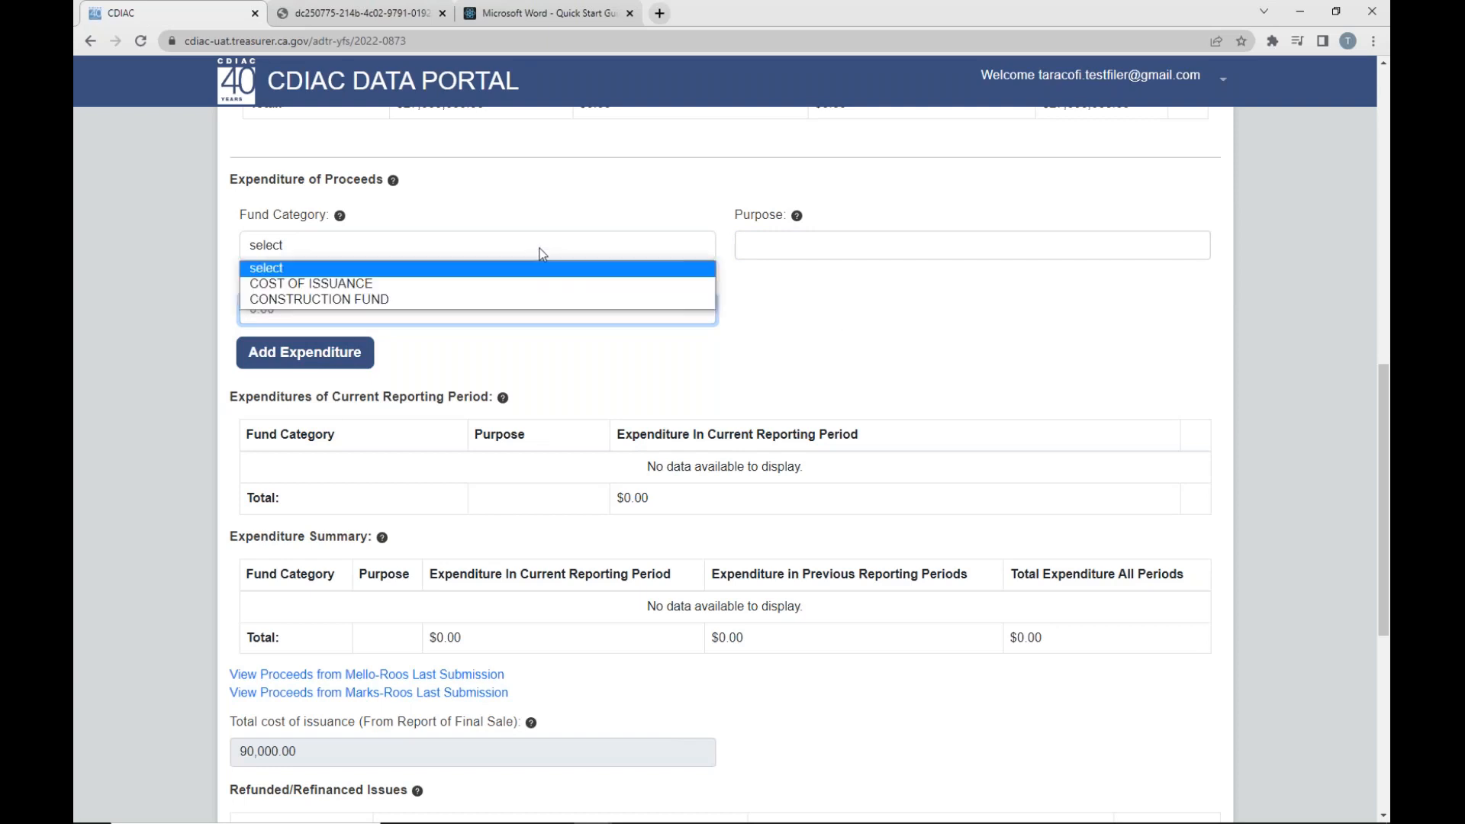
{"action": "left_click", "coordinate": [402, 301]}
{"action": "left_click", "coordinate": [811, 249]}
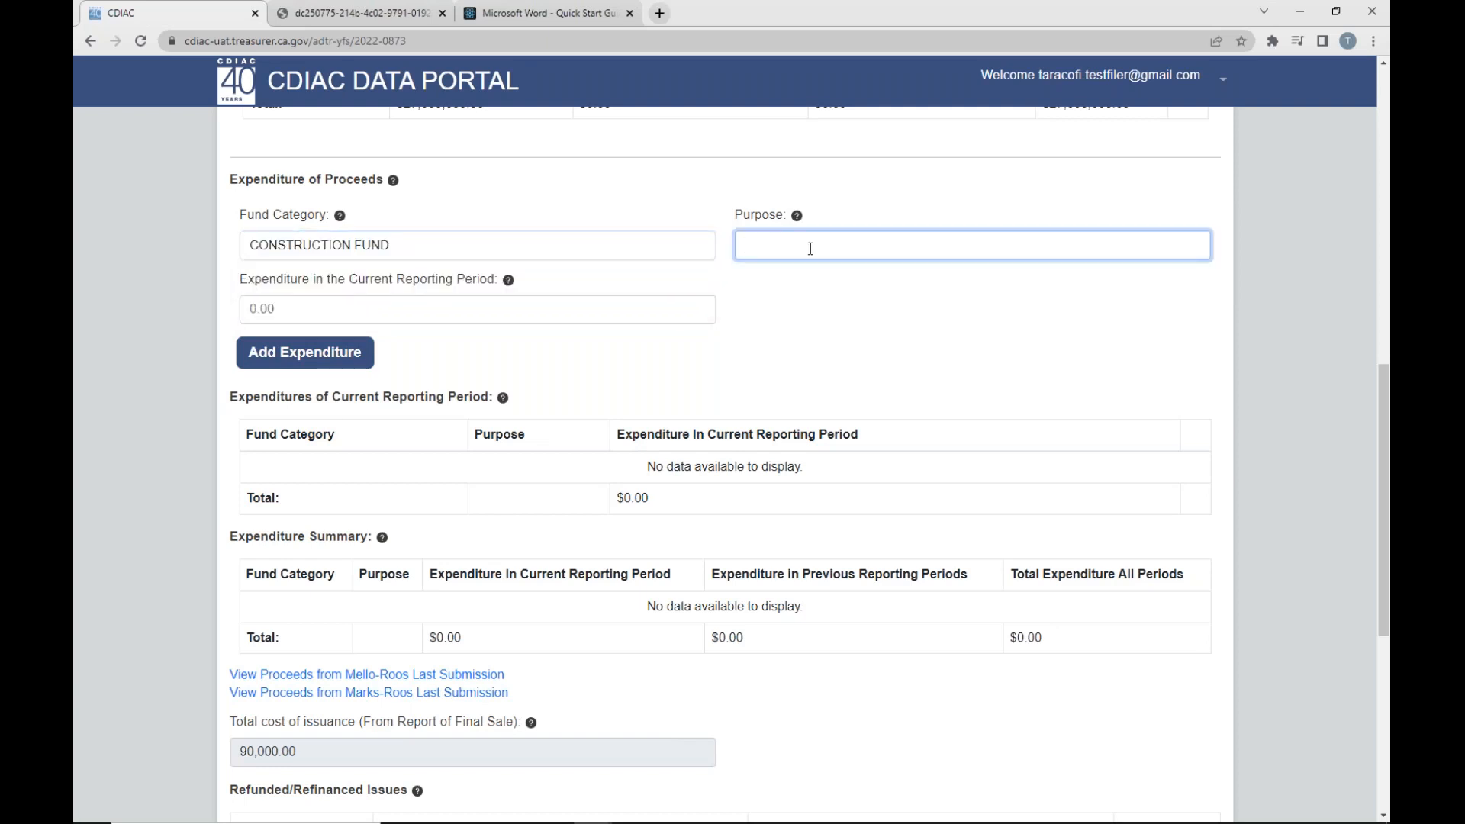
{"action": "type", "text": "Building 1"}
{"action": "left_click", "coordinate": [614, 312]}
{"action": "type", "text": "0000000.00"}
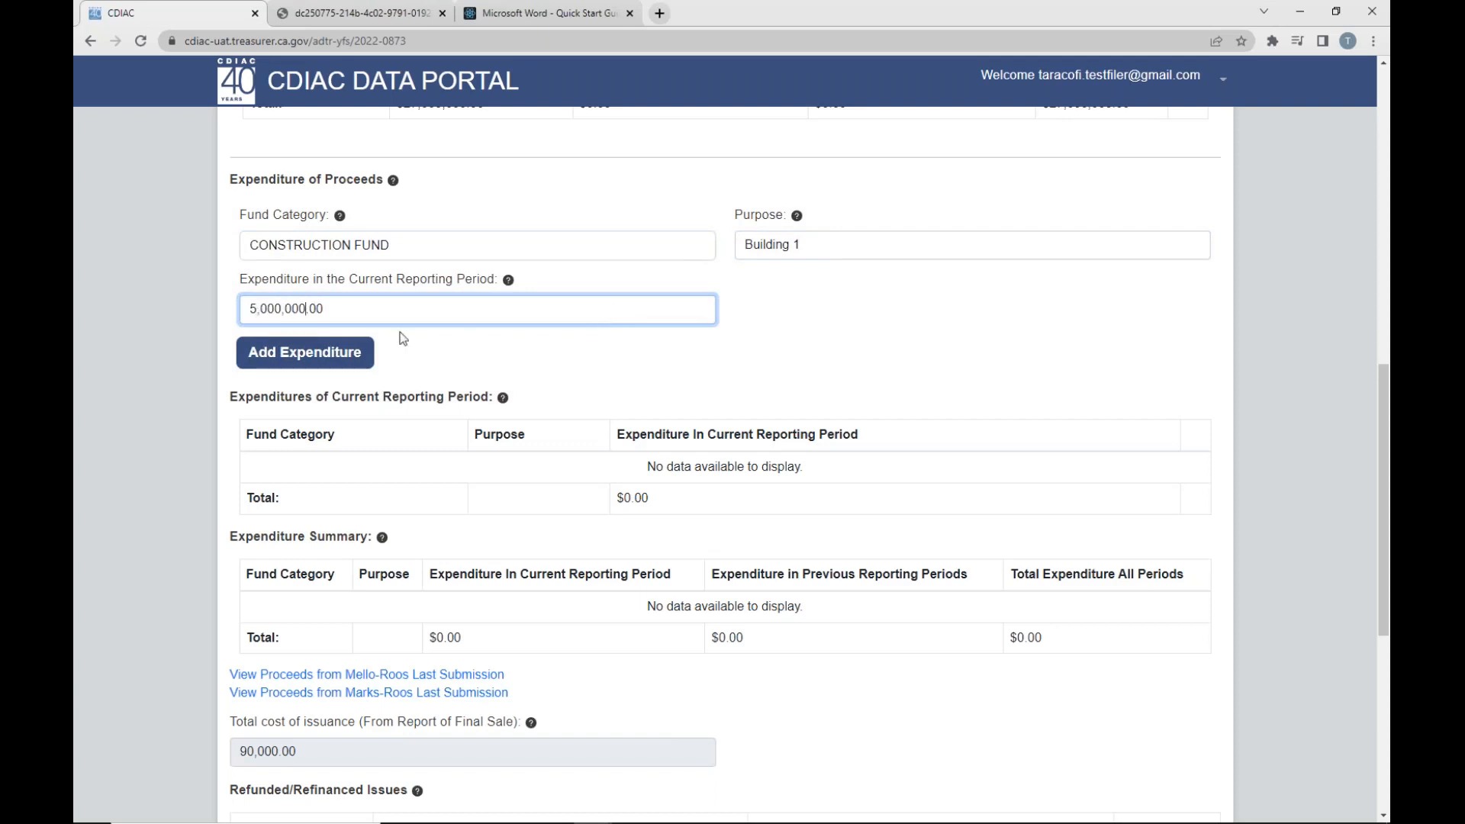
{"action": "left_click", "coordinate": [361, 360]}
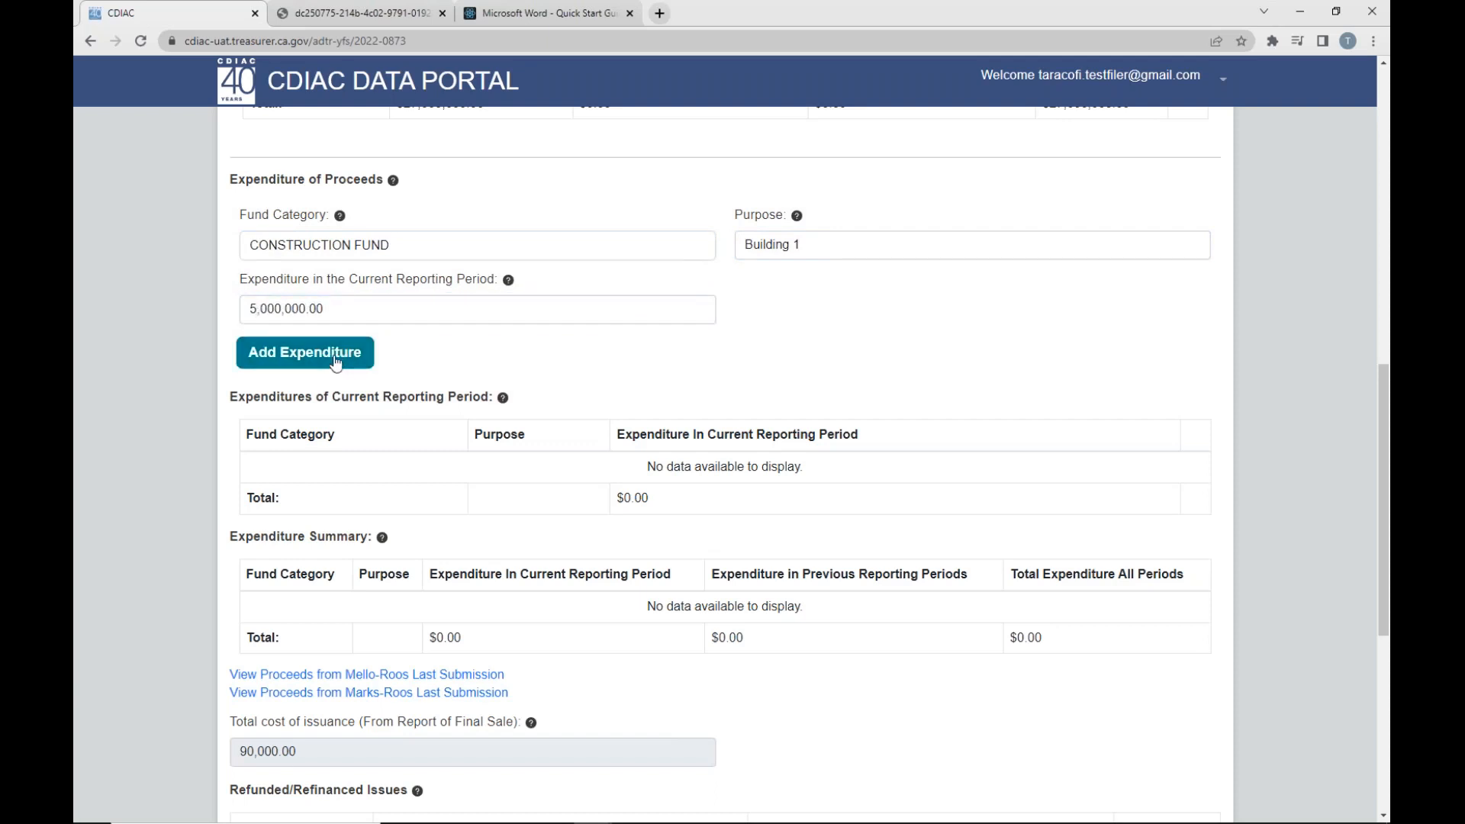
- Add a Construction Fund expenditure with the purpose "Building 2" and 2,000,000.00 spent in the current reporting period
{"action": "left_click", "coordinate": [481, 253]}
{"action": "left_click", "coordinate": [448, 299]}
{"action": "left_click", "coordinate": [797, 243]}
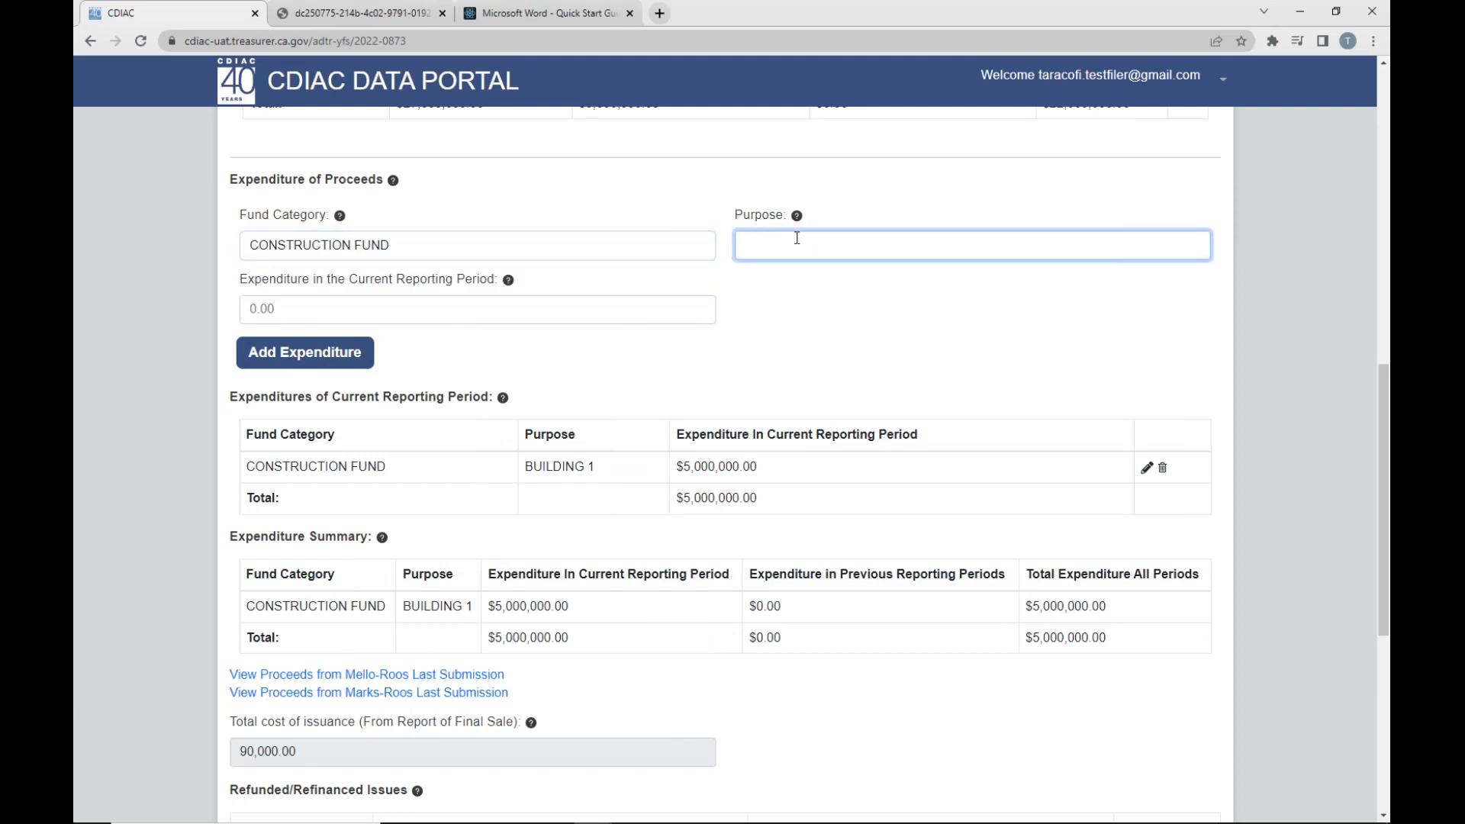
{"action": "type", "text": "Building 2"}
{"action": "left_click", "coordinate": [291, 311]}
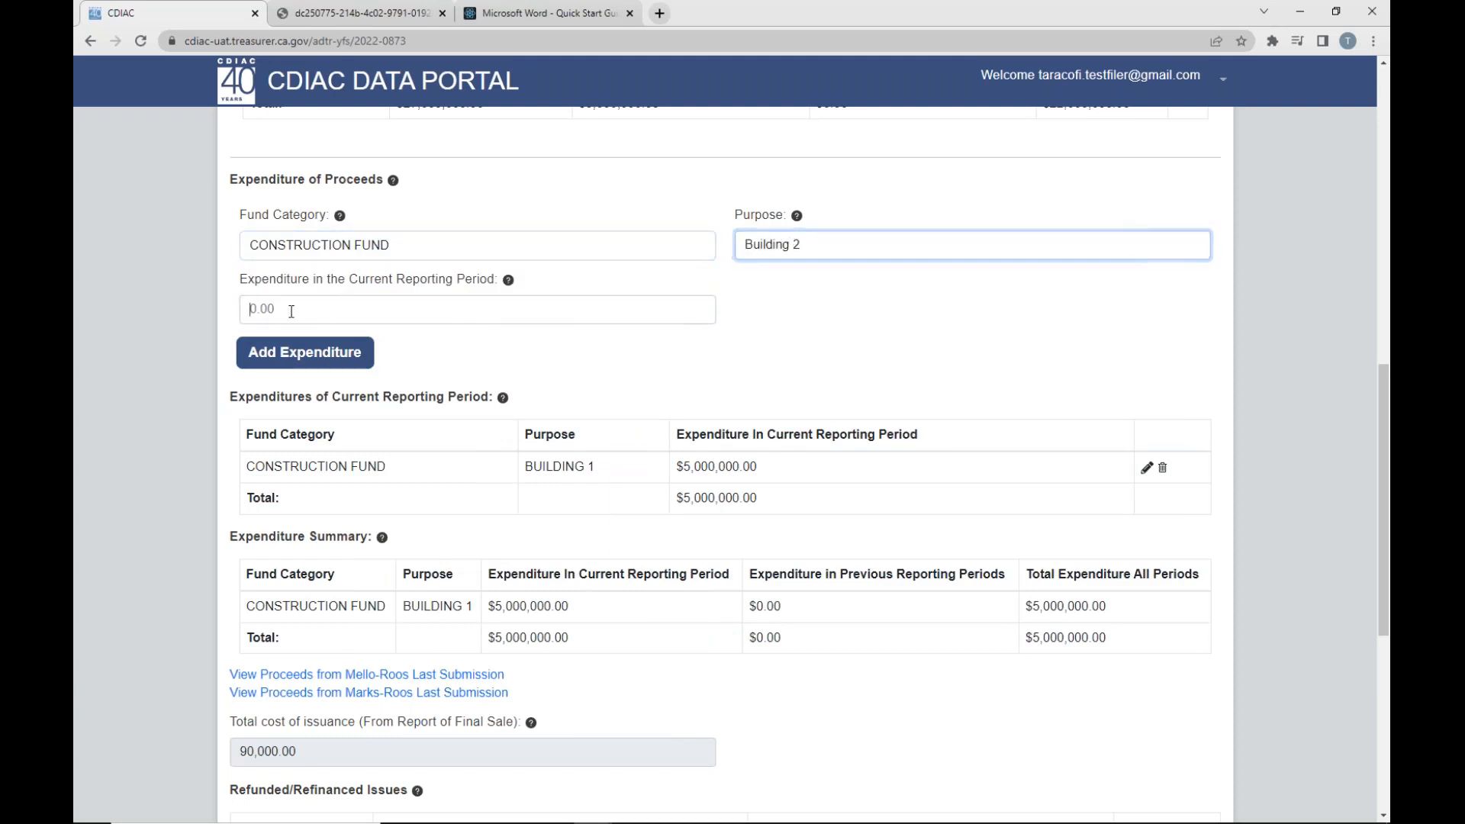
{"action": "type", "text": "2000000.0"}
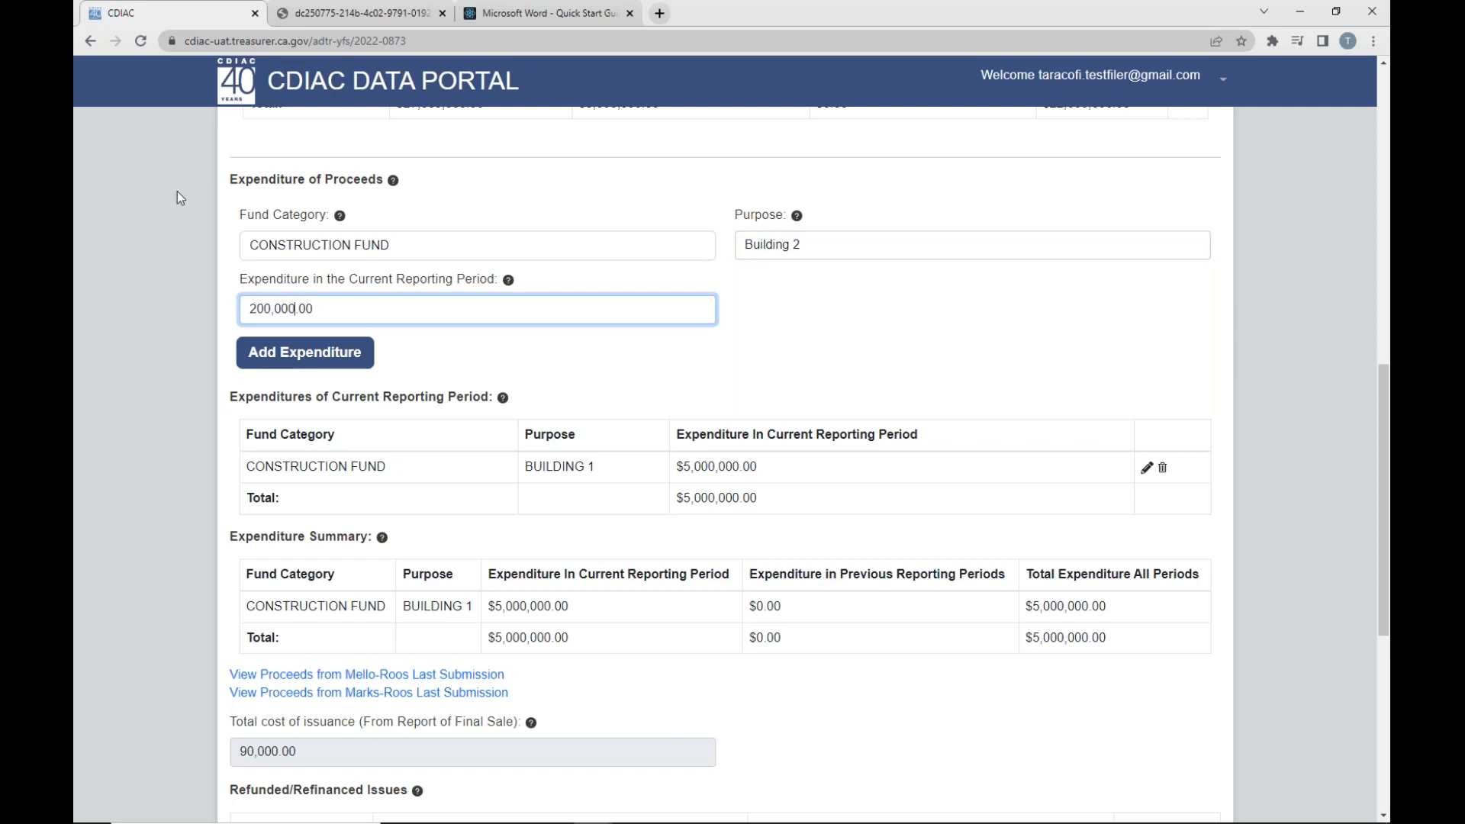
{"action": "type", "text": "0"}
{"action": "left_click", "coordinate": [307, 354]}
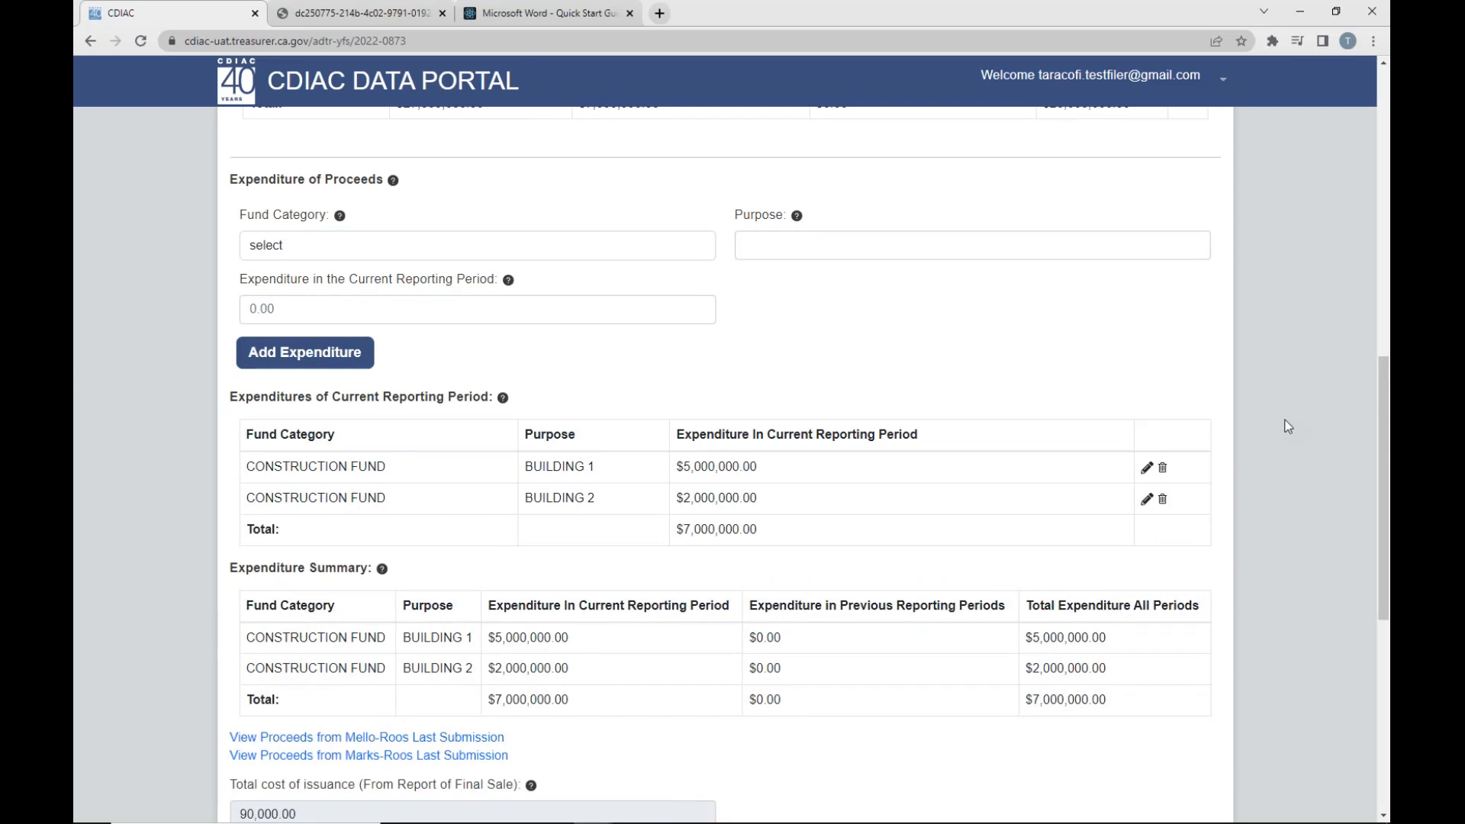
- Check the Construction Fund's proceeds spent in the current reporting period against the expenditure table and Expenditure Summary
{"action": "scroll", "coordinate": [845, 375], "scroll_direction": "up", "scroll_amount": 5}
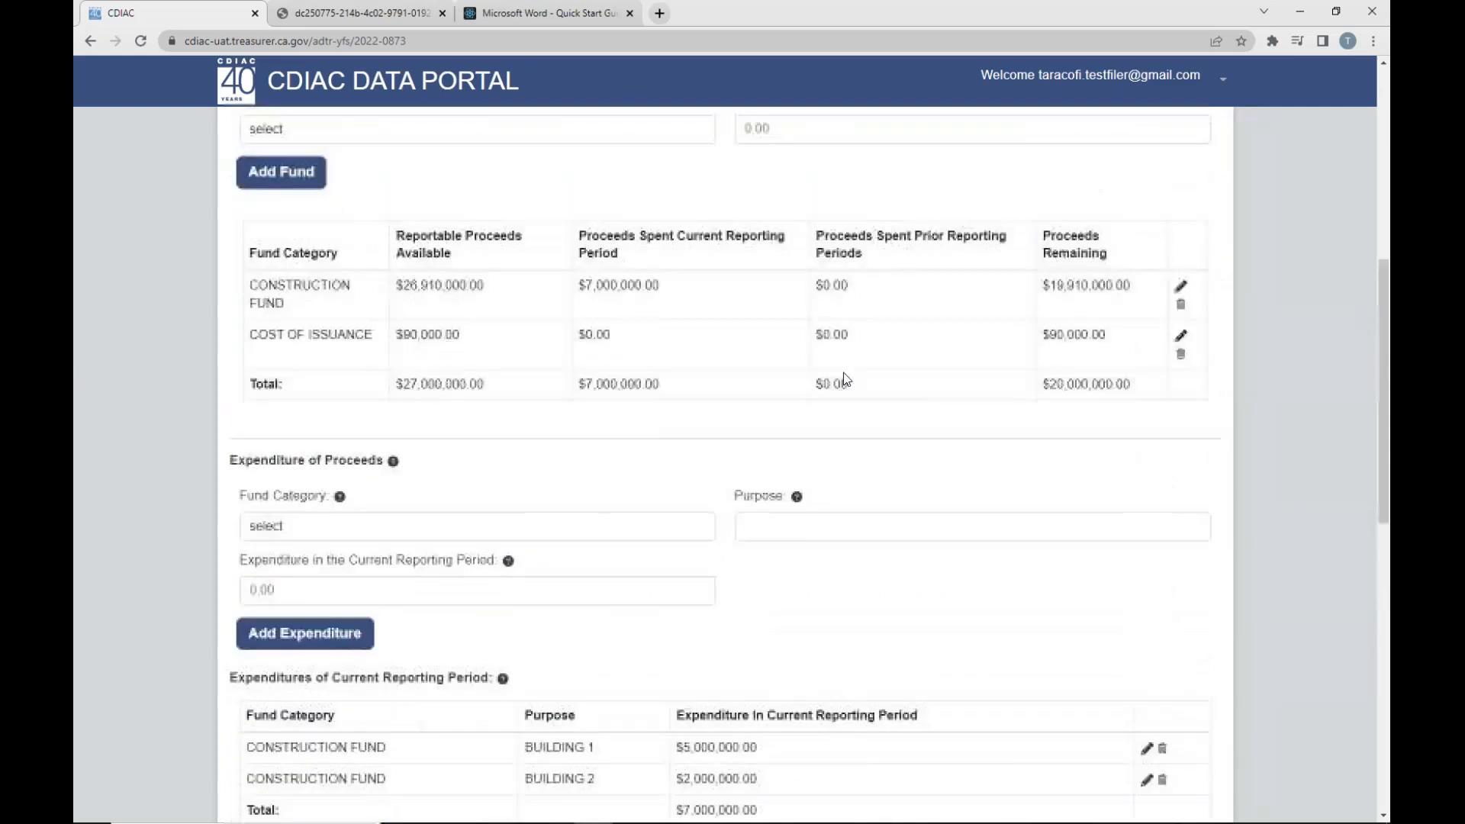
{"action": "scroll", "coordinate": [844, 373], "scroll_direction": "up", "scroll_amount": 3}
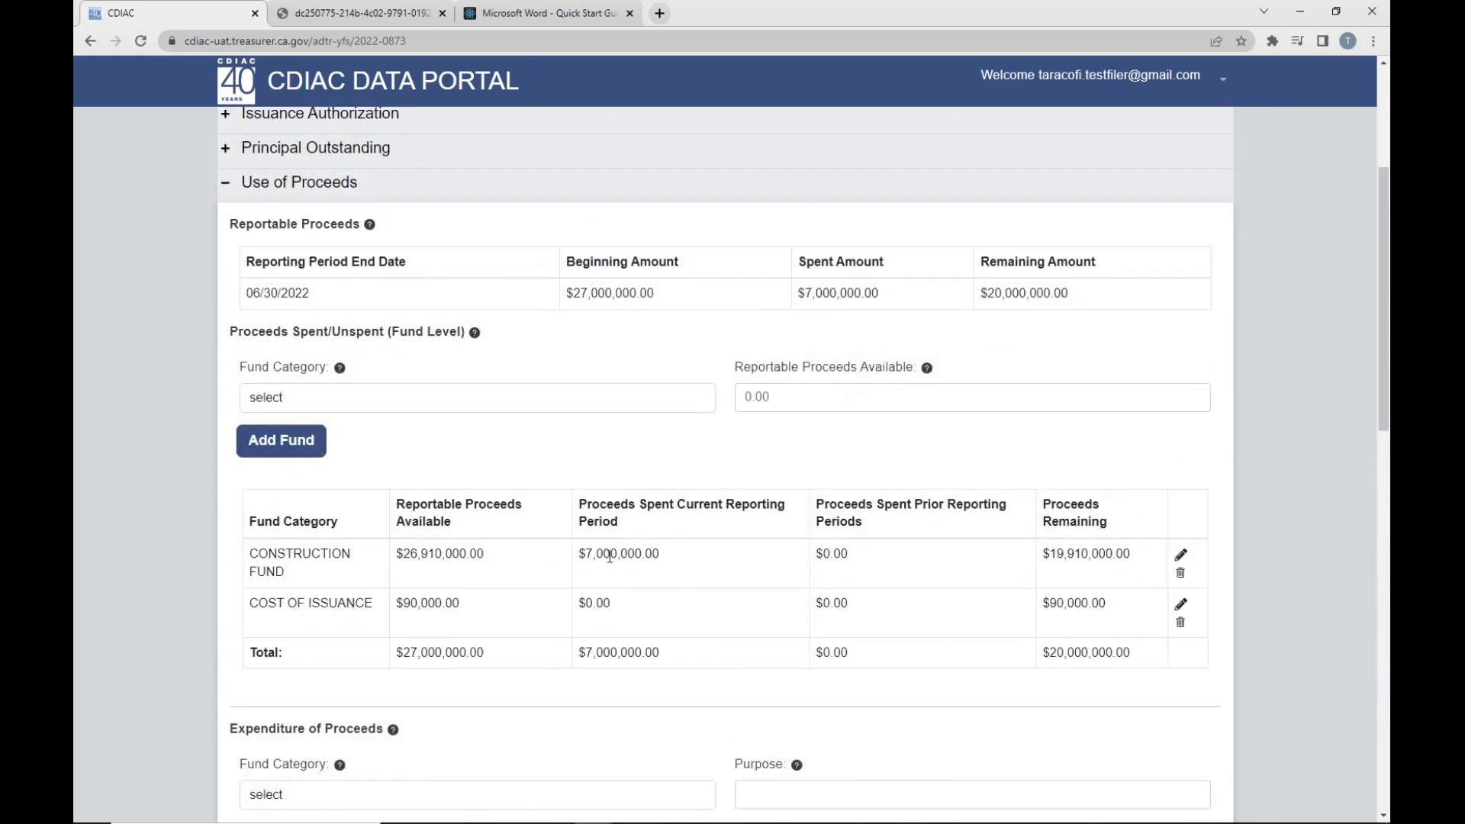
{"action": "left_click_drag", "start_coordinate": [586, 553], "coordinate": [669, 574]}
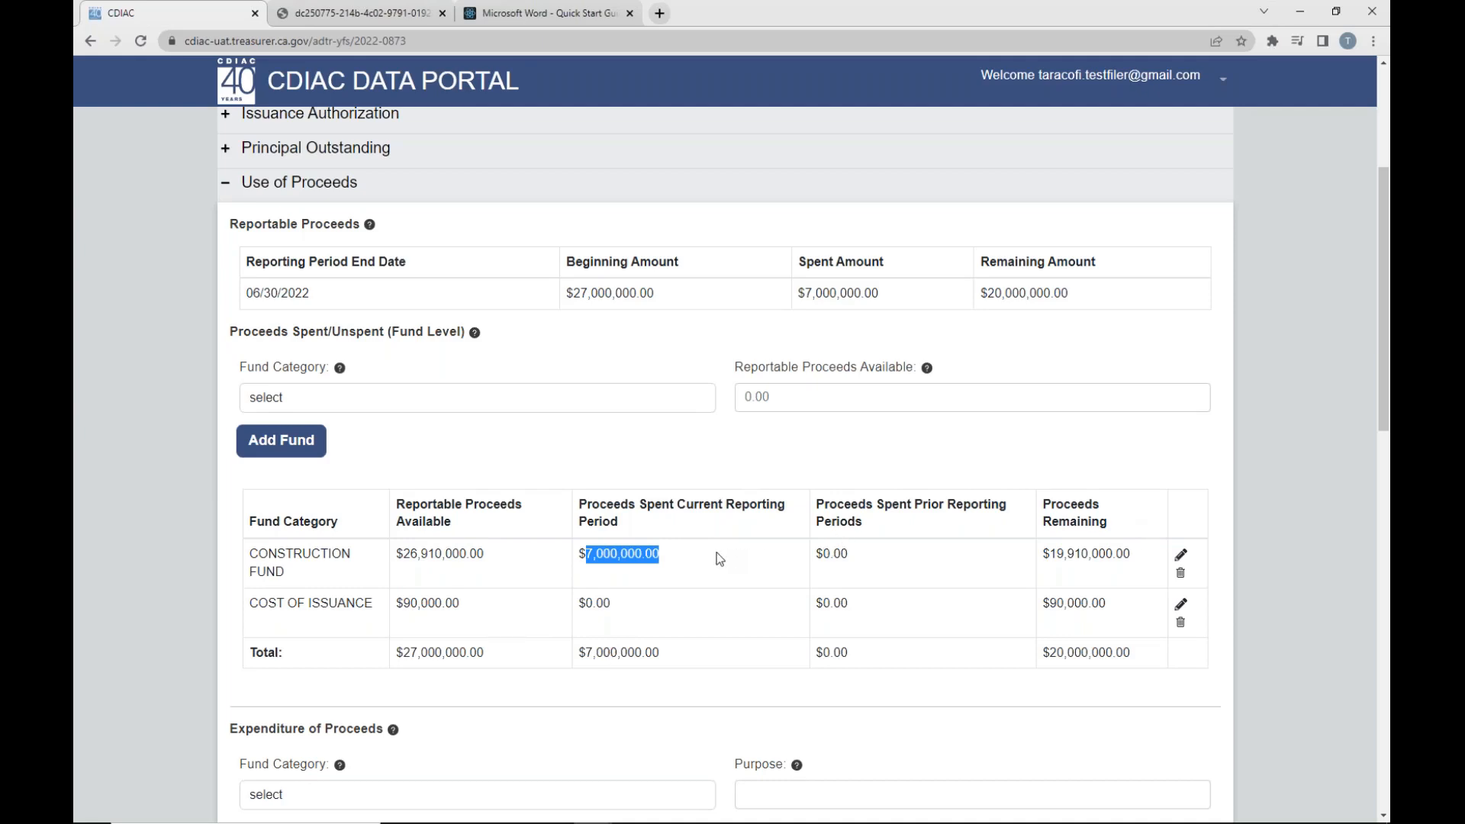
{"action": "scroll", "coordinate": [716, 552], "scroll_direction": "down", "scroll_amount": 5}
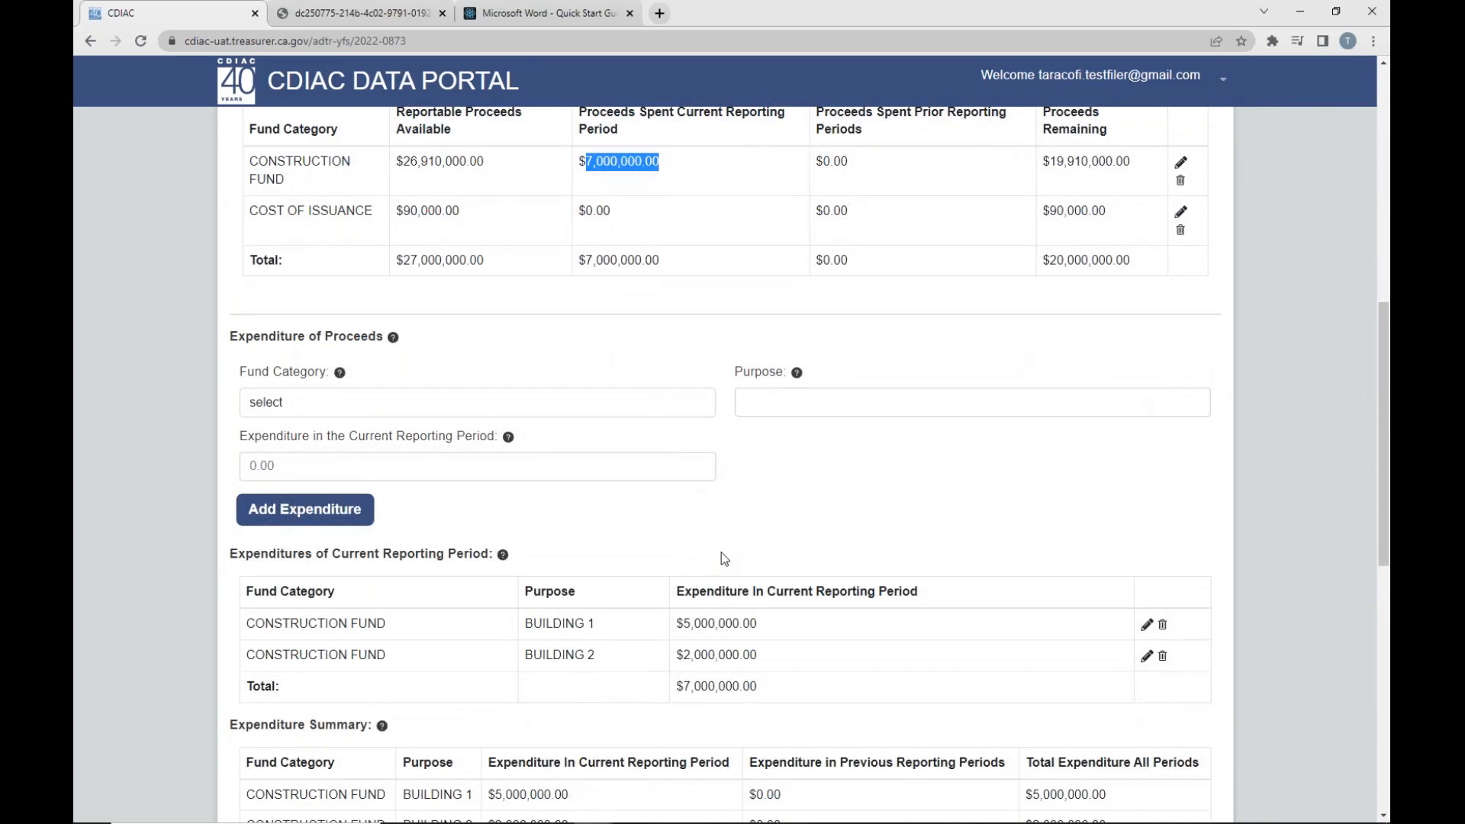
{"action": "scroll", "coordinate": [724, 558], "scroll_direction": "down", "scroll_amount": 3}
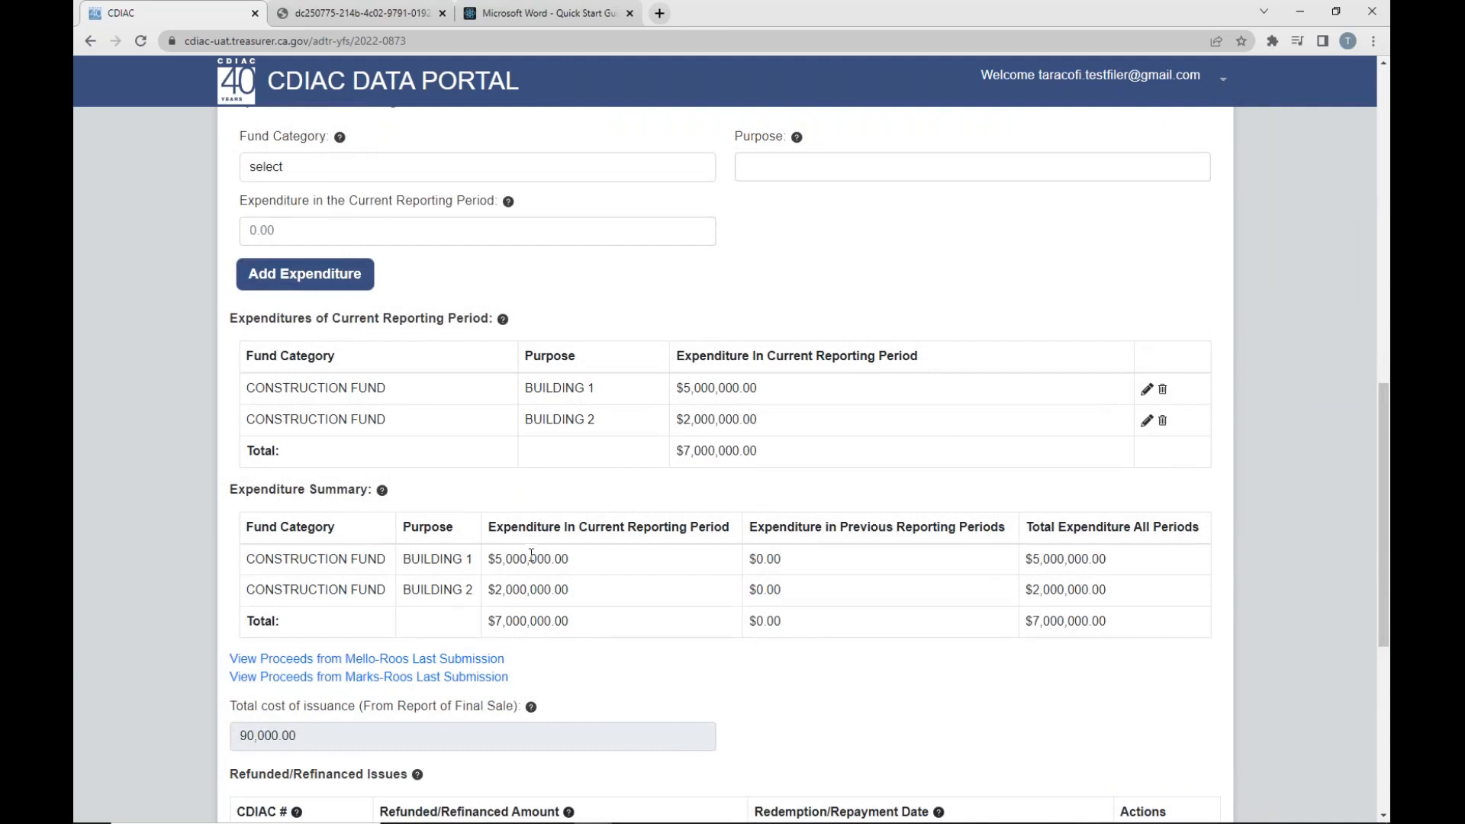
- Compare the Building 1 and Building 2 expenditure entries with their rows in the Expenditure Summary
{"action": "left_click_drag", "start_coordinate": [525, 388], "coordinate": [754, 419]}
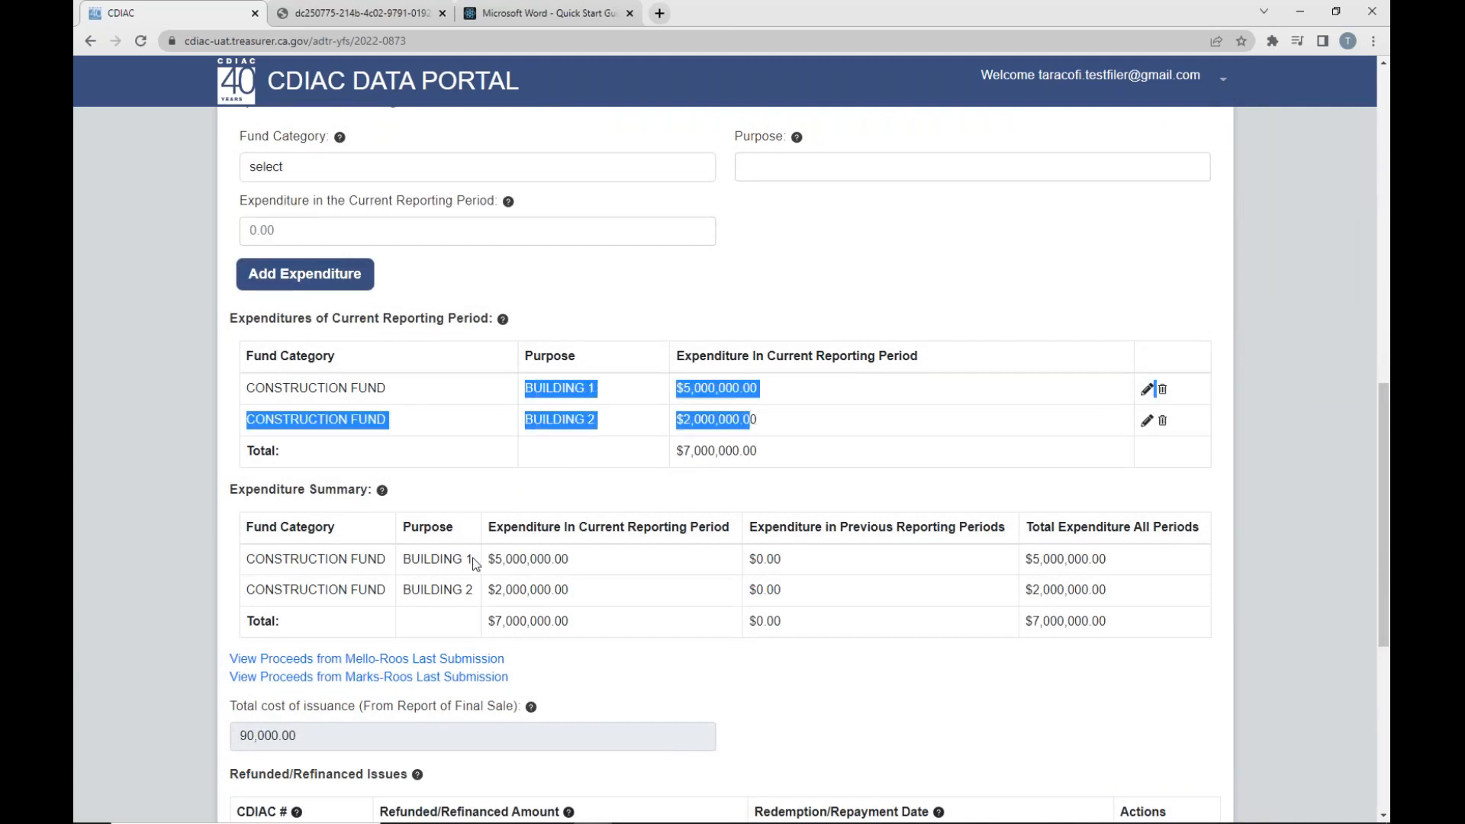
{"action": "left_click_drag", "start_coordinate": [482, 560], "coordinate": [604, 608]}
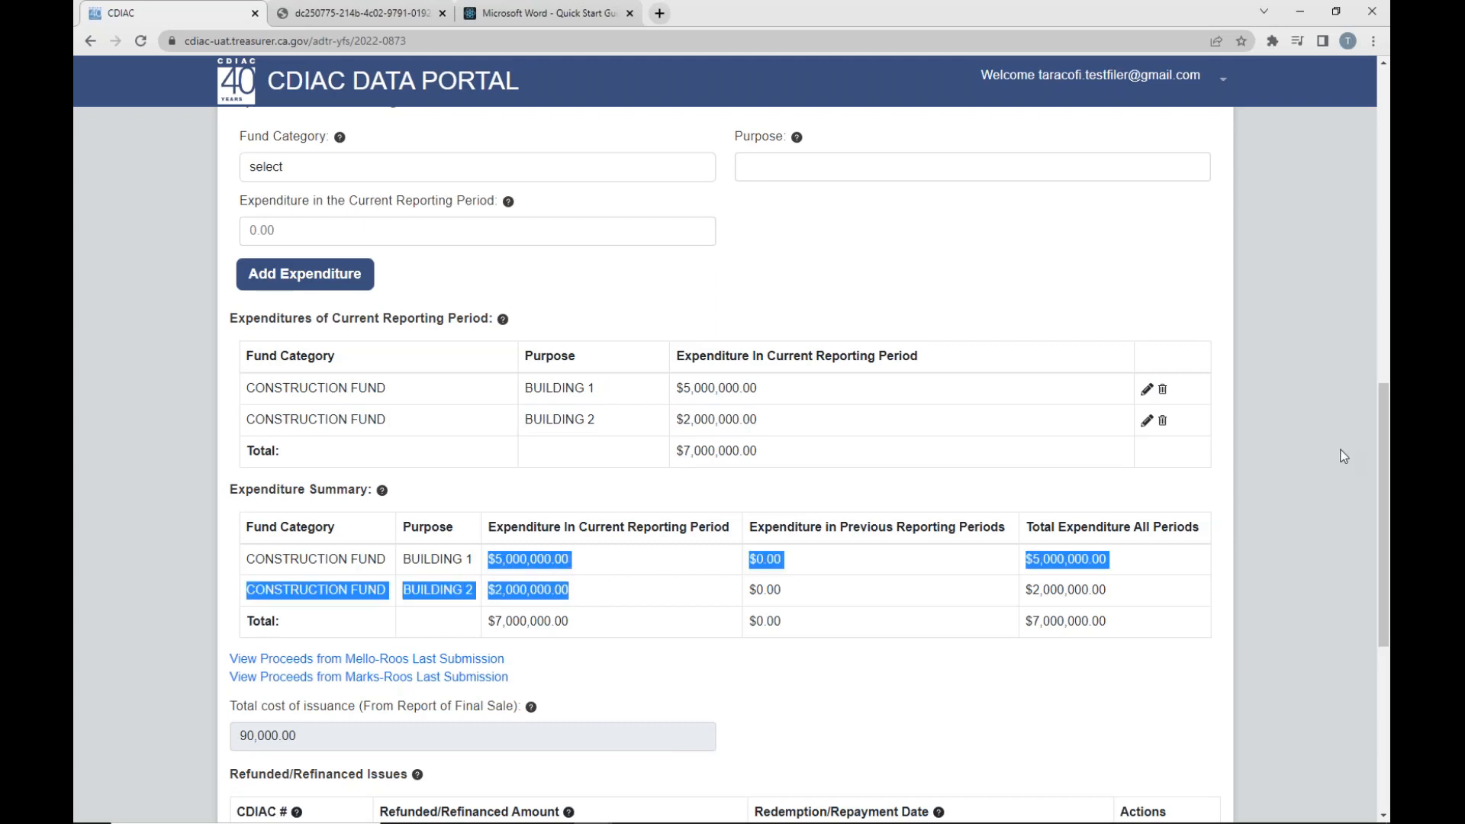
{"action": "left_click", "coordinate": [1299, 509]}
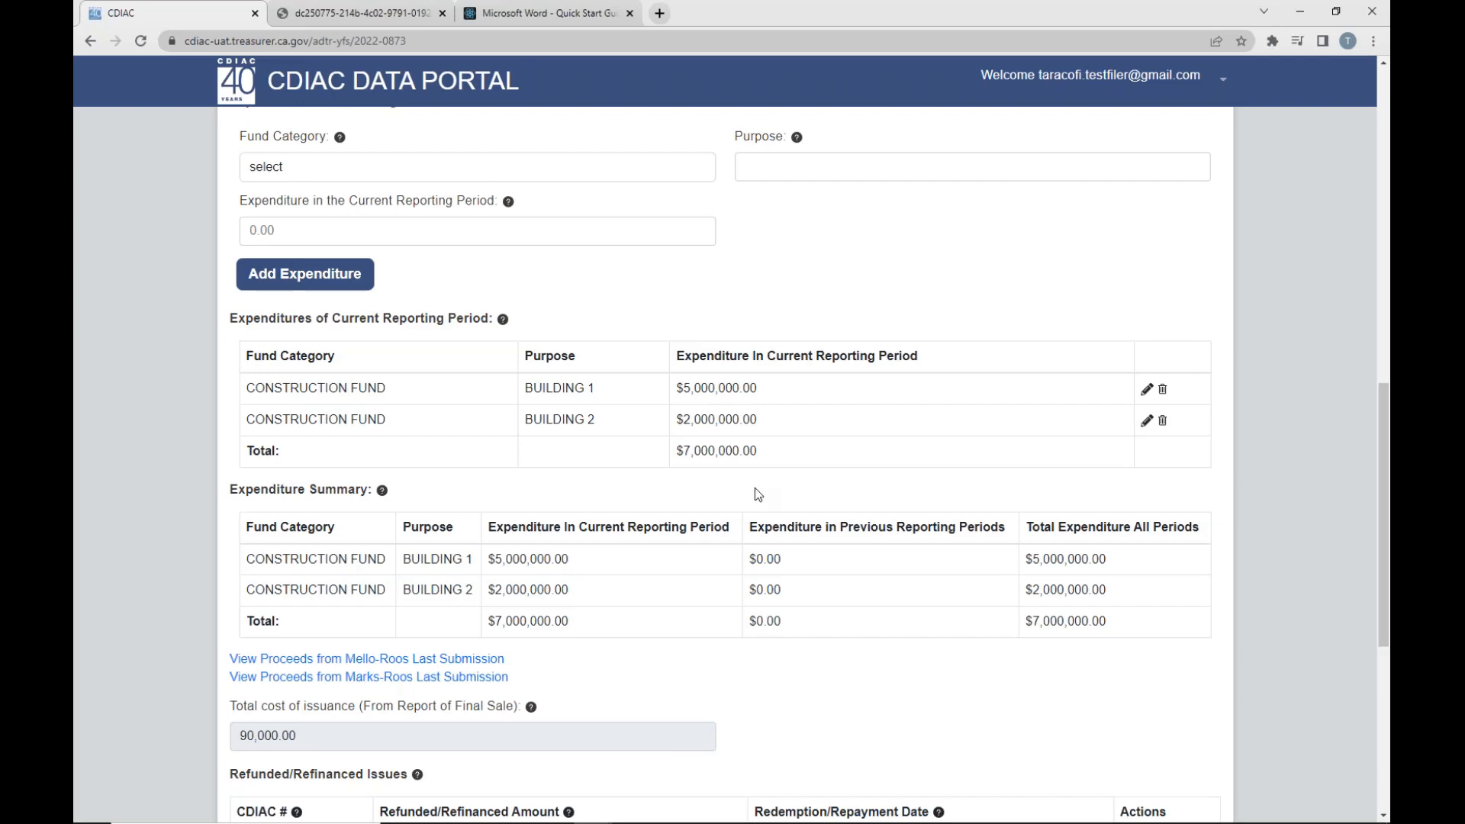
- Add another Construction Fund expenditure with the purpose "Building 2" and 2,000,000.00 spent in the current reporting period
{"action": "scroll", "coordinate": [753, 492], "scroll_direction": "up", "scroll_amount": 1}
{"action": "left_click", "coordinate": [474, 247]}
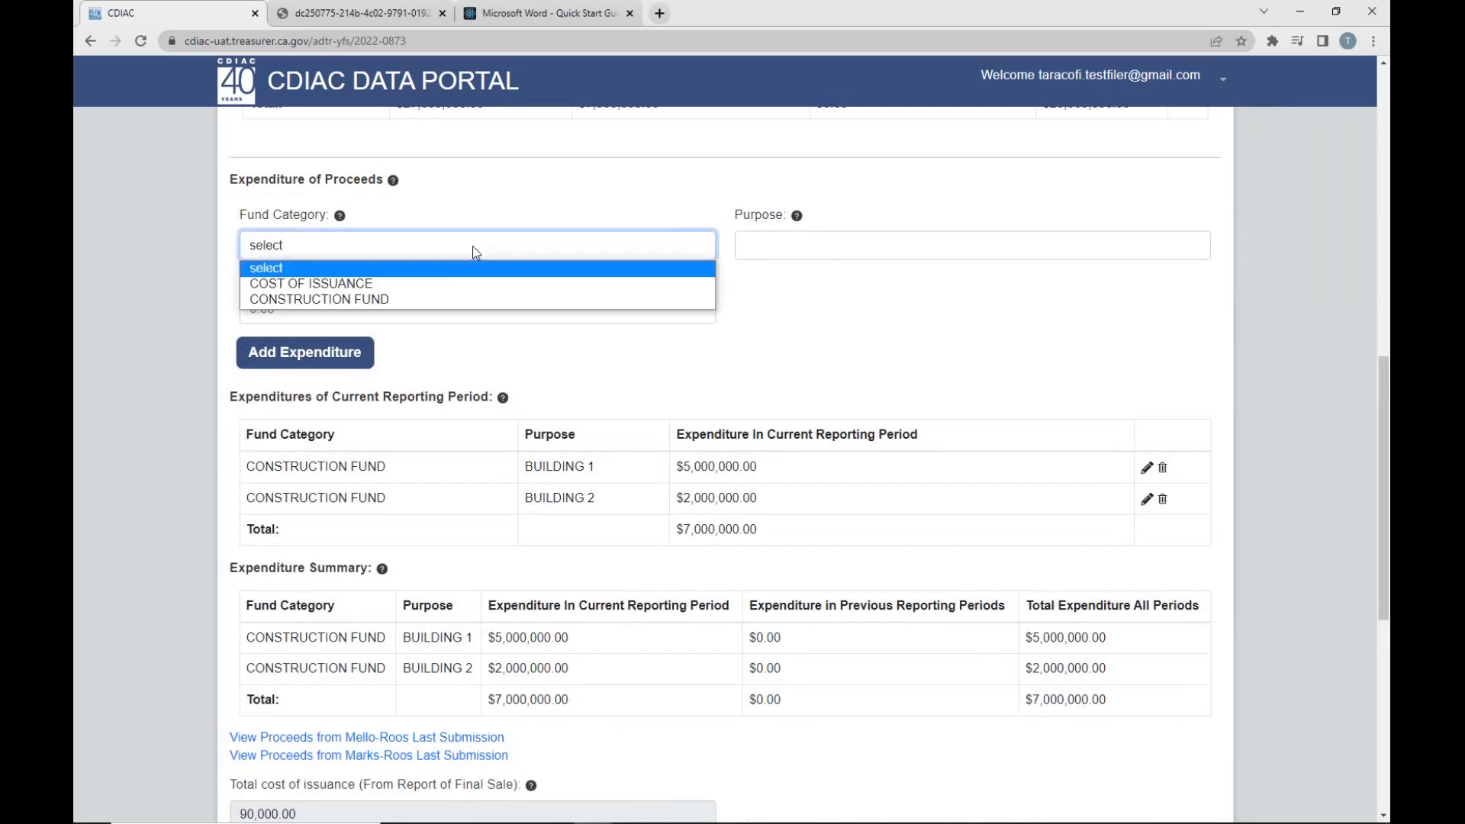
{"action": "left_click", "coordinate": [406, 299]}
{"action": "left_click", "coordinate": [877, 242]}
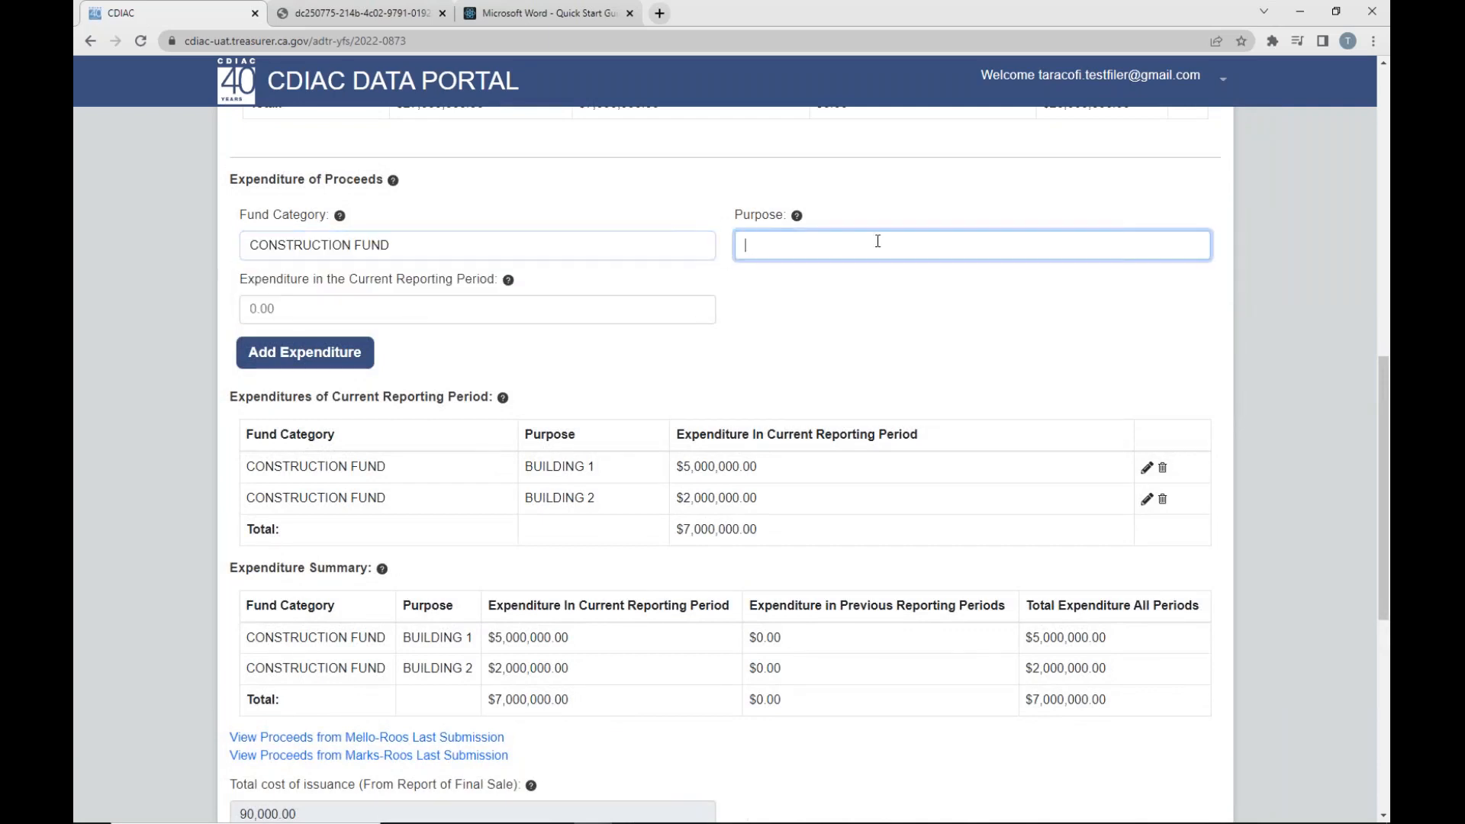
{"action": "type", "text": "Building 2"}
{"action": "left_click", "coordinate": [399, 312]}
{"action": "type", "text": "20000000"}
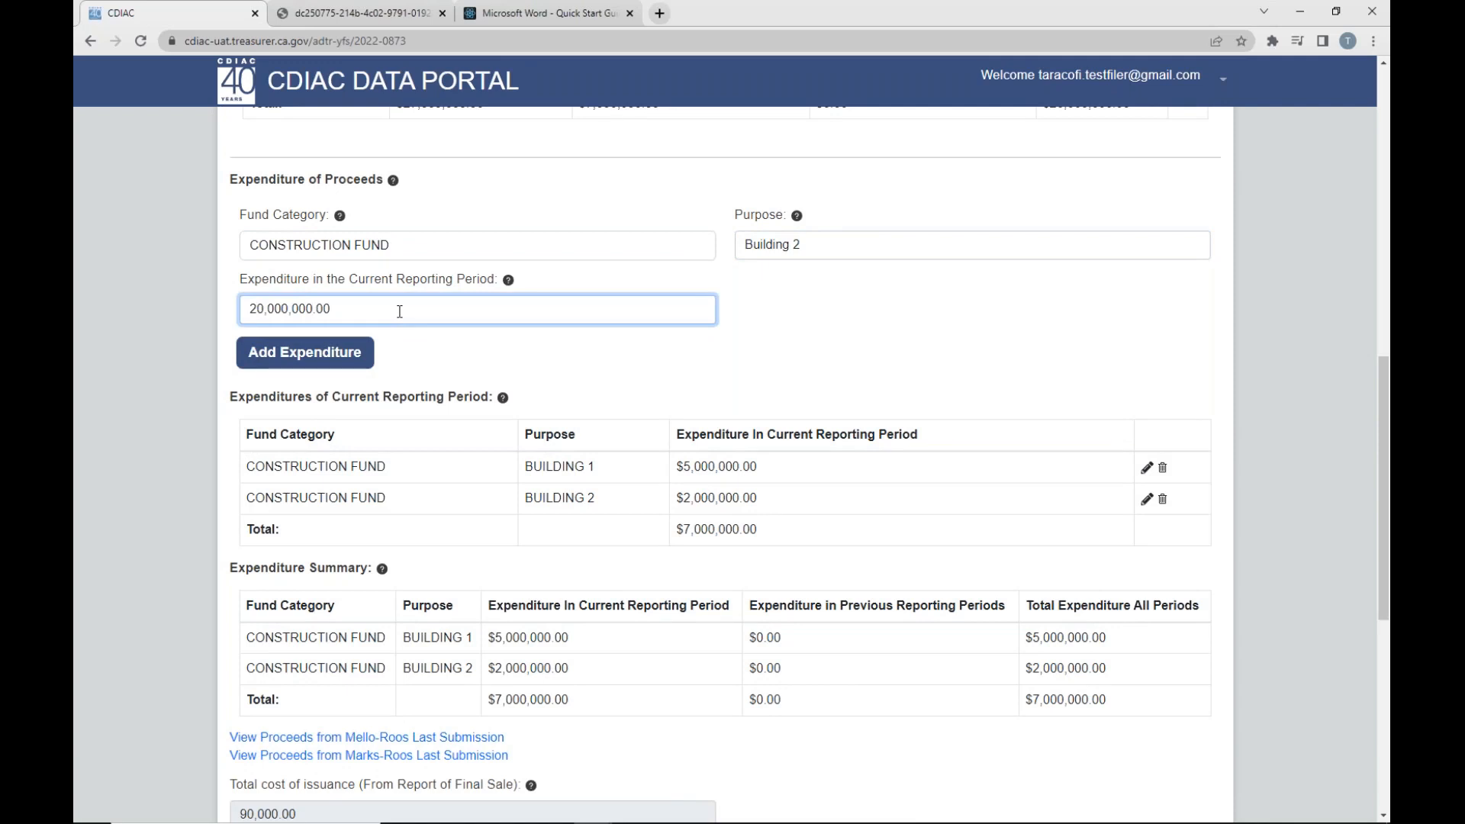
{"action": "key", "text": "BackSpace"}
{"action": "left_click", "coordinate": [326, 355]}
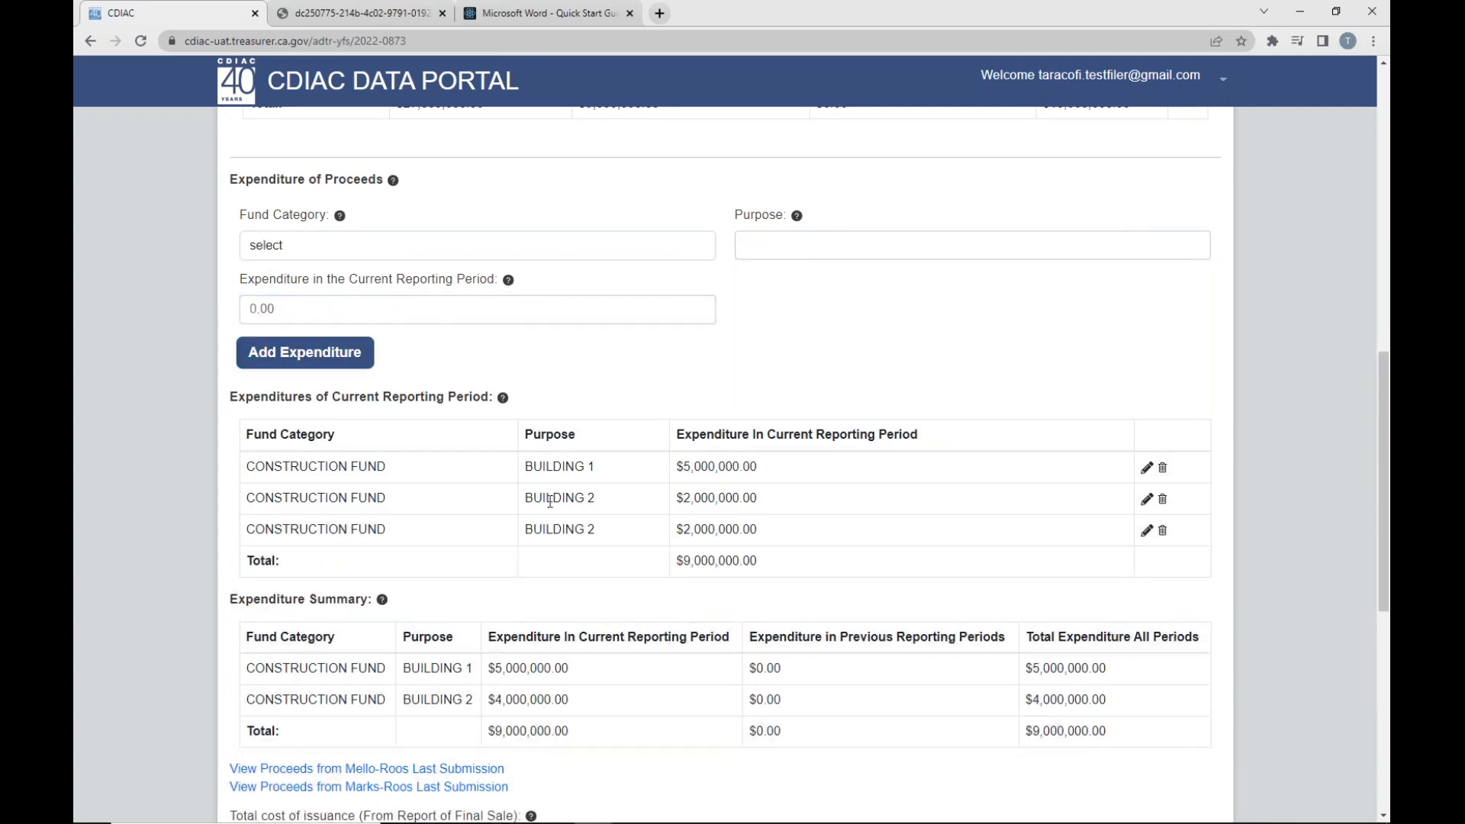
- Compare the two Building 2 expenditure entries with the combined Building 2 row in the Expenditure Summary
{"action": "scroll", "coordinate": [556, 499], "scroll_direction": "down", "scroll_amount": 2}
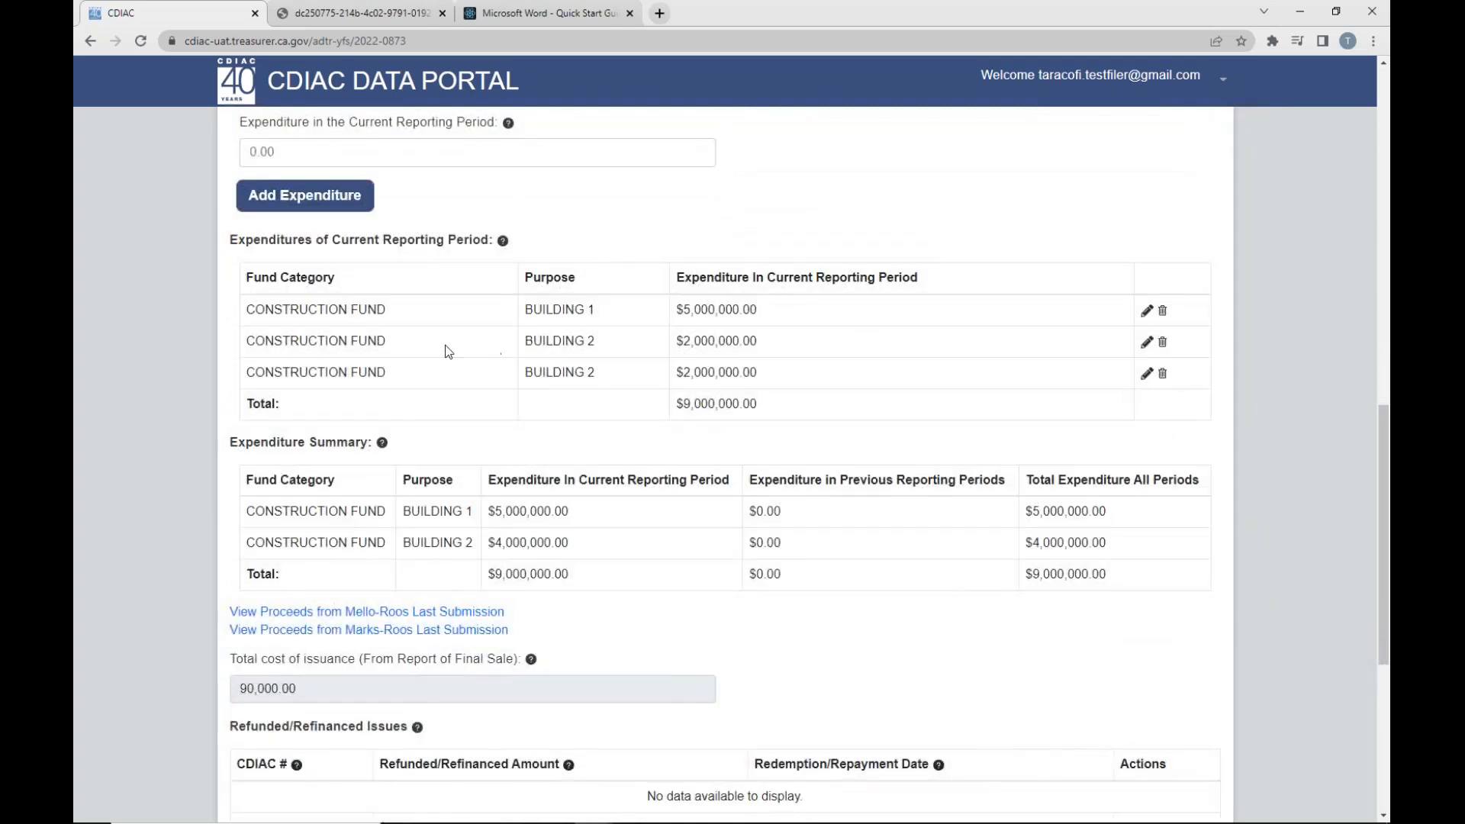
{"action": "left_click_drag", "start_coordinate": [246, 348], "coordinate": [1155, 341]}
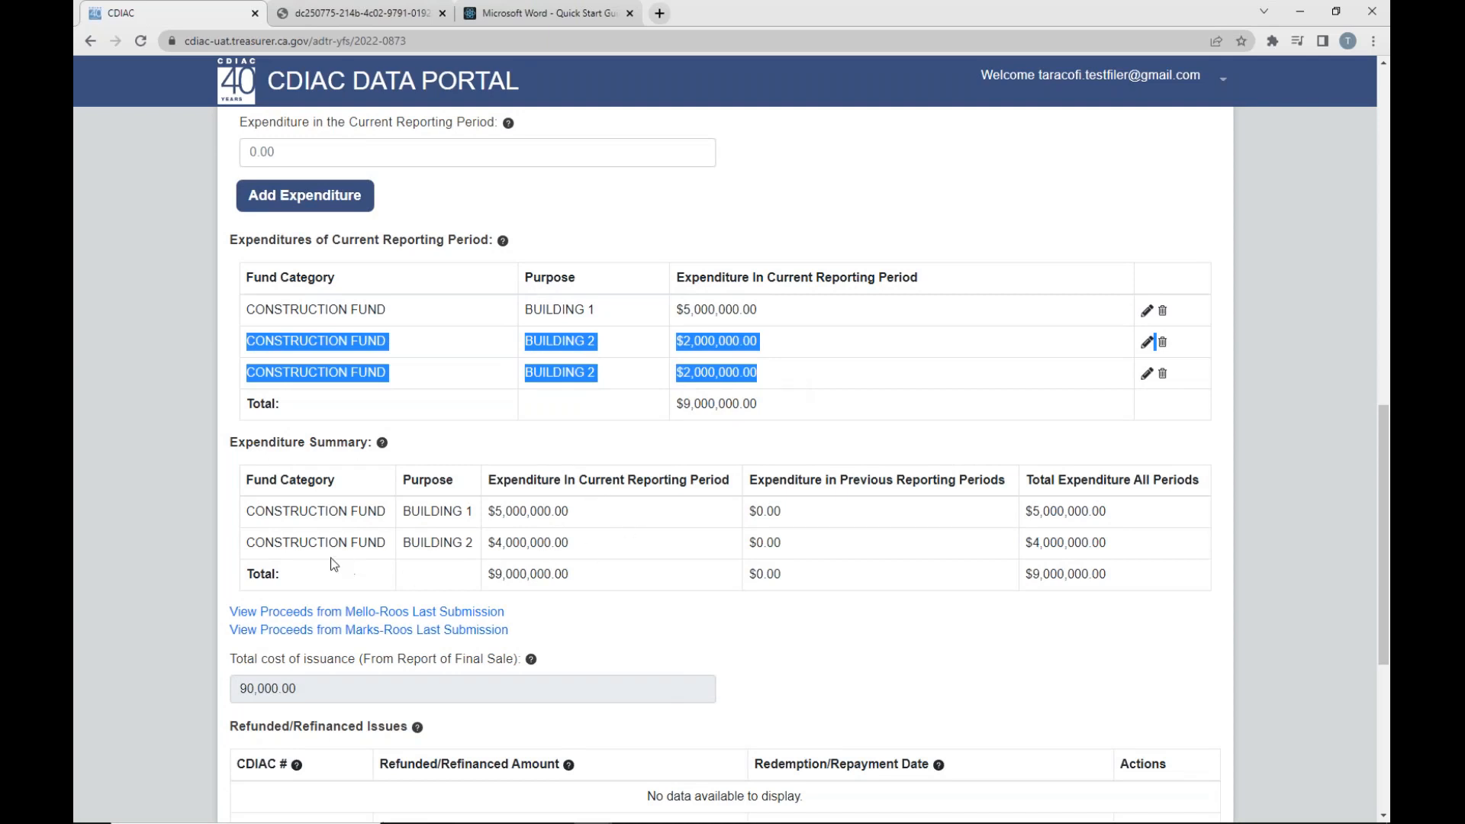
{"action": "left_click_drag", "start_coordinate": [245, 543], "coordinate": [570, 544]}
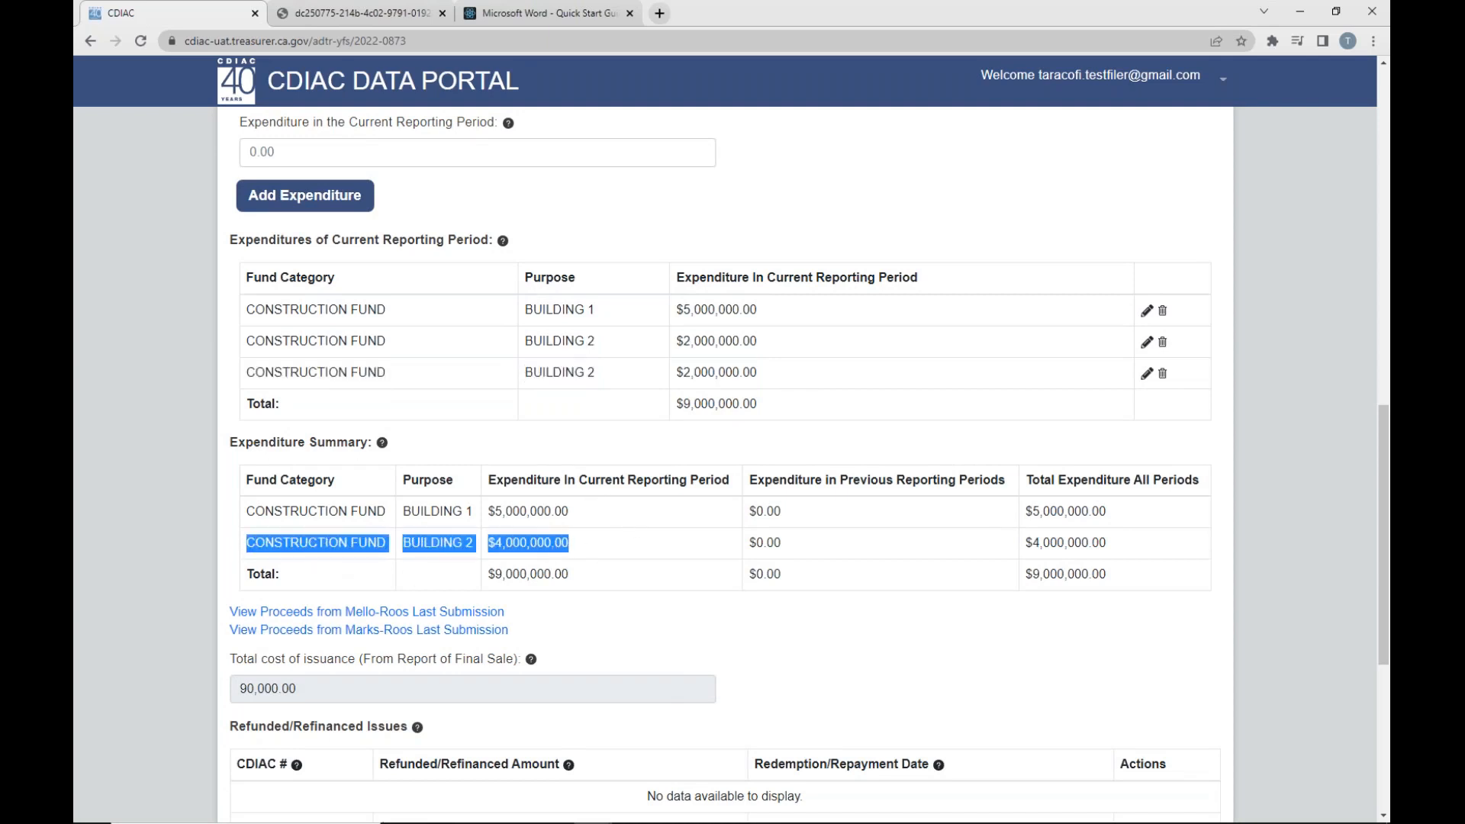
{"action": "left_click", "coordinate": [599, 622]}
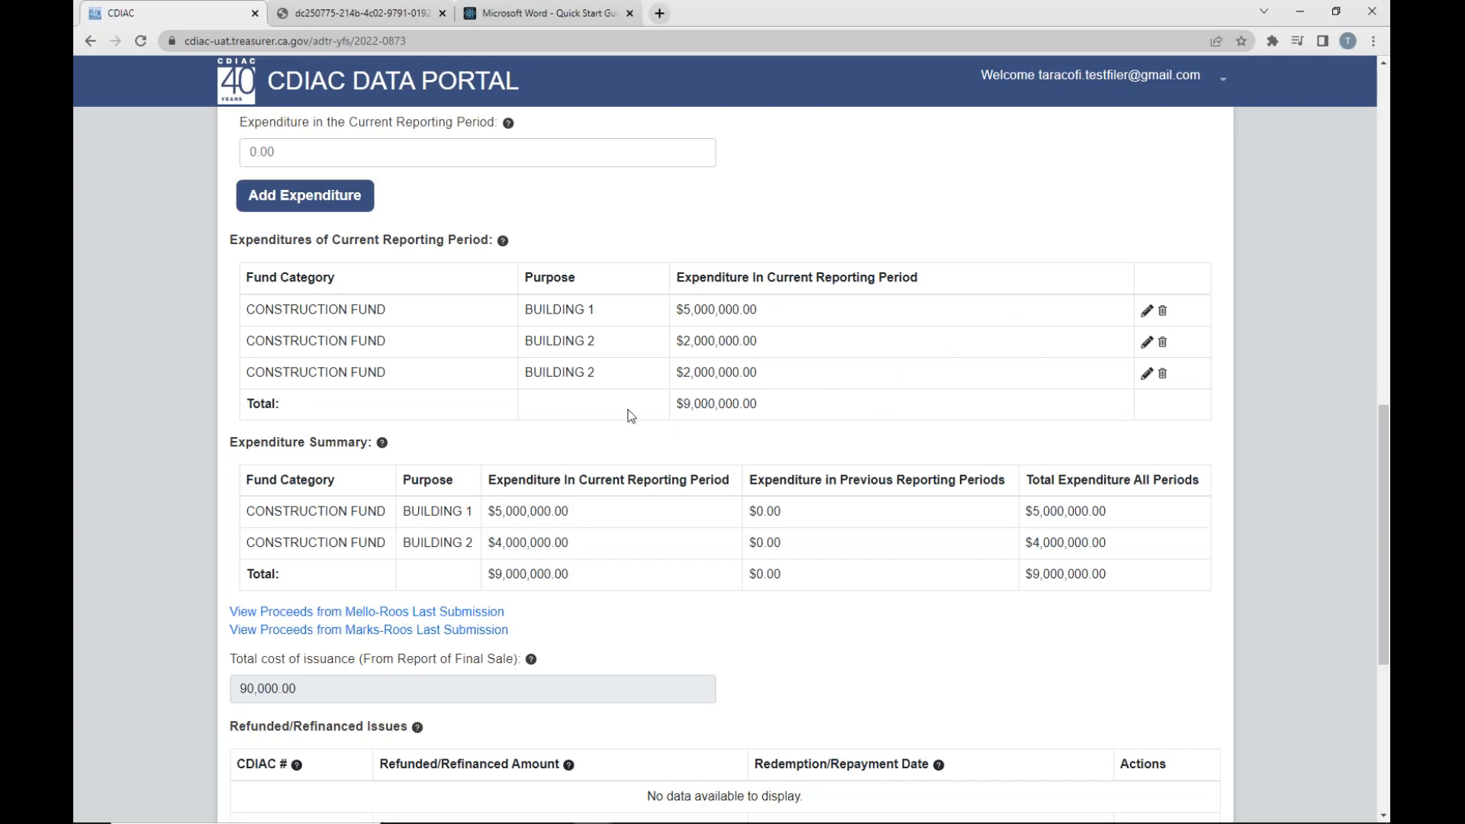
- Review the total cost of issuance and the Refunded/Refinanced Issues table below the Expenditure Summary
{"action": "scroll", "coordinate": [622, 416], "scroll_direction": "down", "scroll_amount": 2}
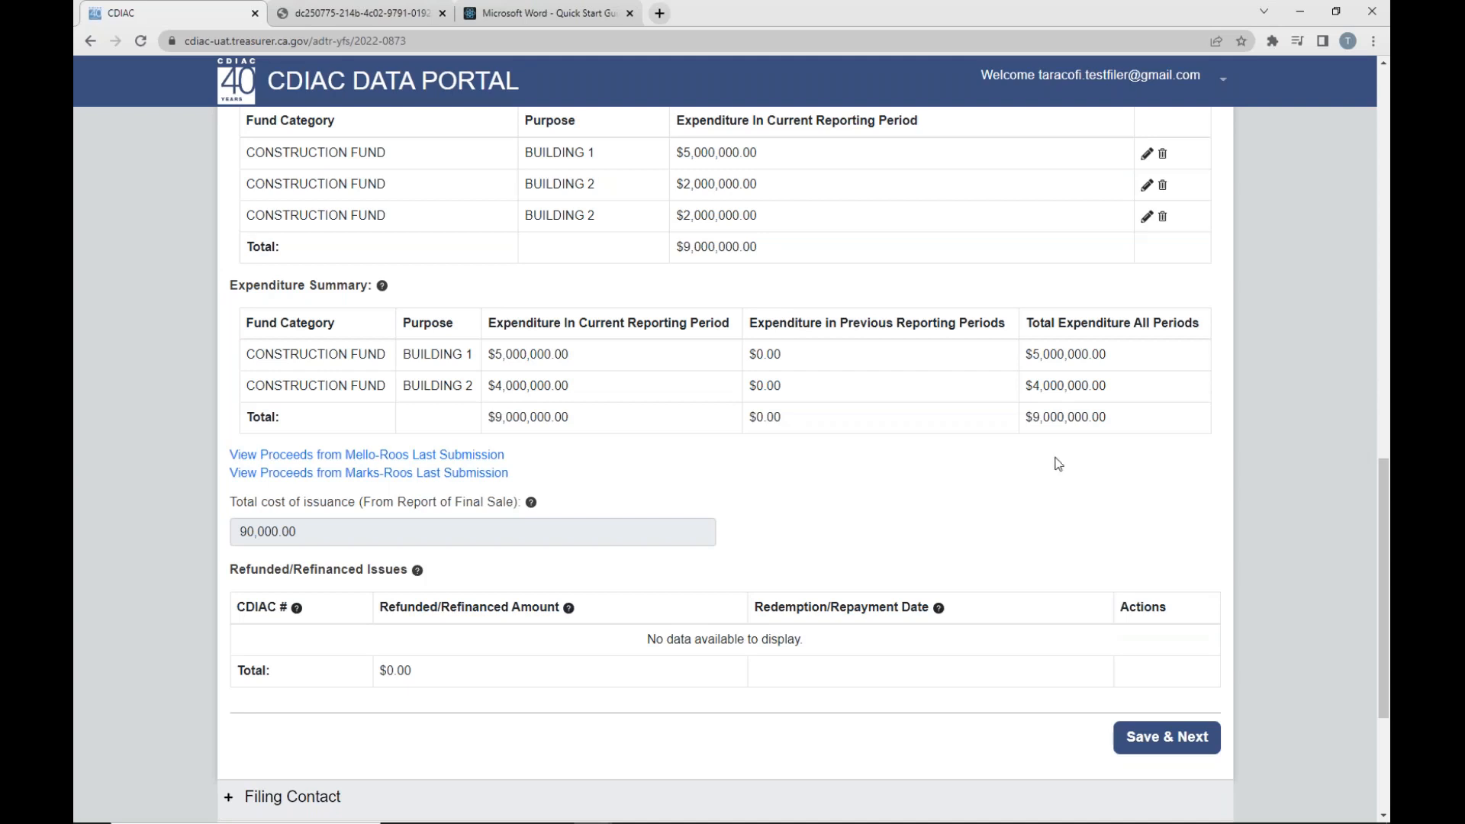
{"action": "scroll", "coordinate": [280, 547], "scroll_direction": "down", "scroll_amount": 1}
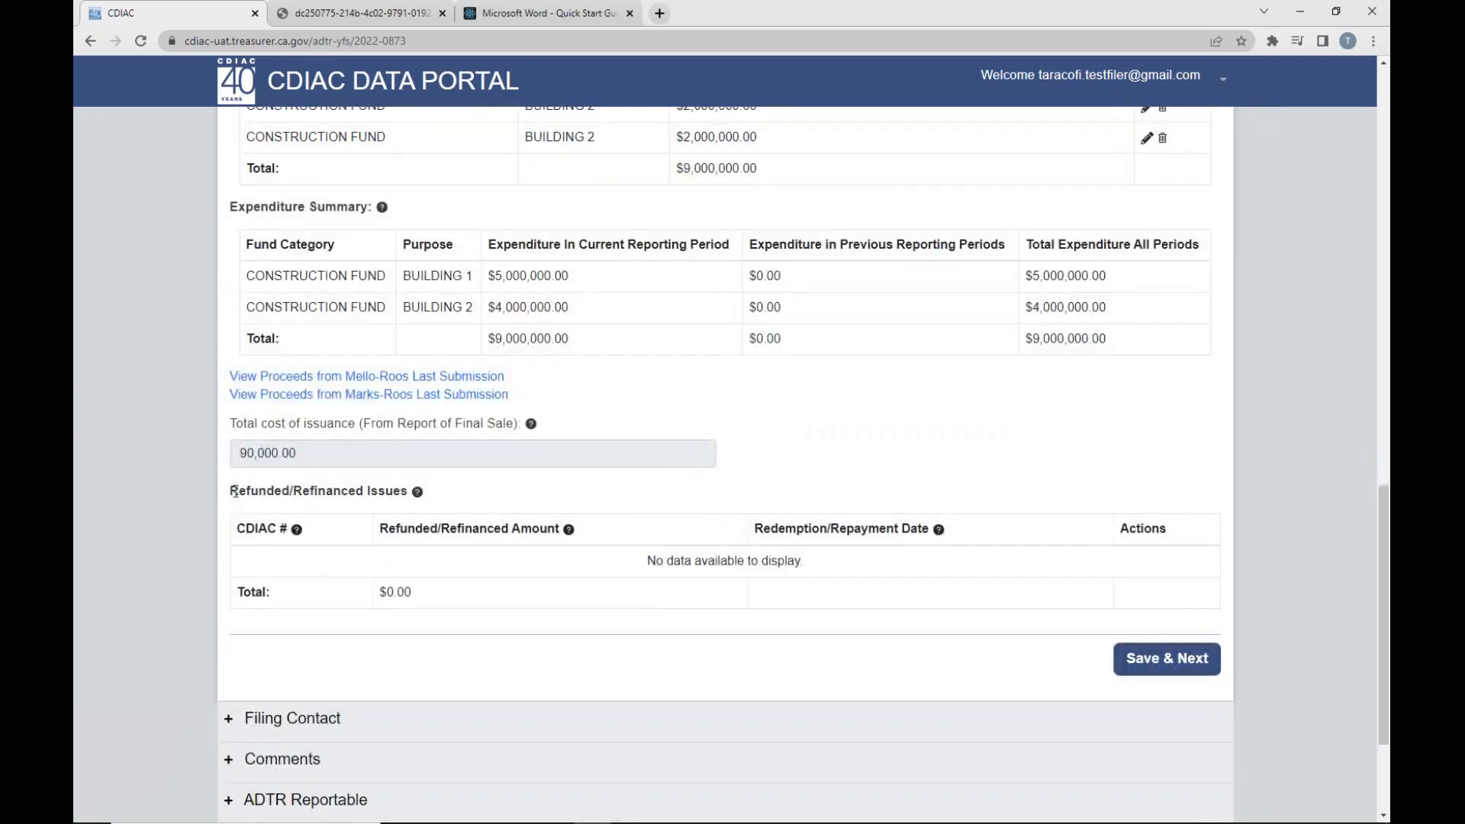
{"action": "left_click_drag", "start_coordinate": [231, 490], "coordinate": [410, 493]}
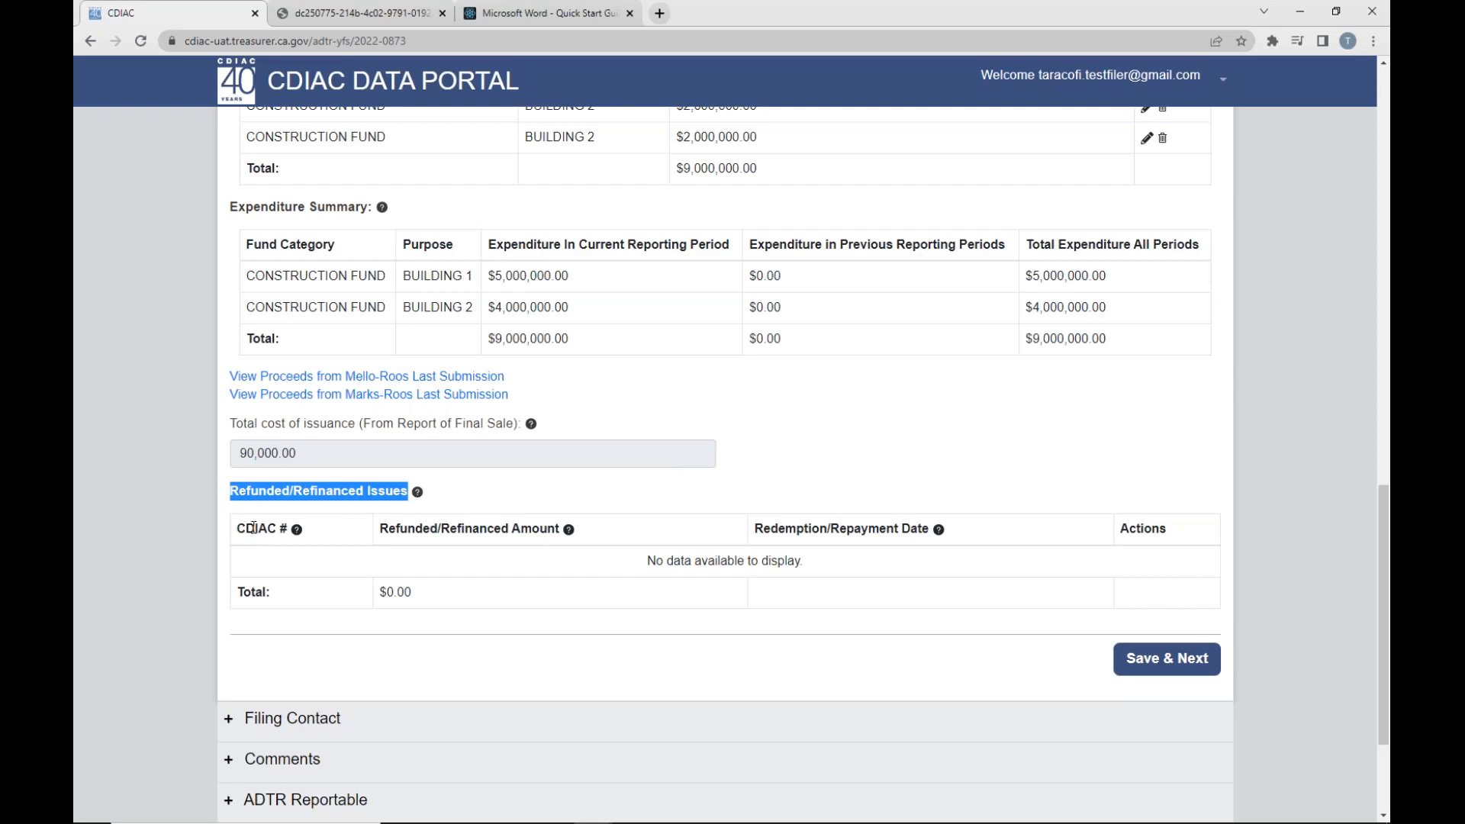
{"action": "left_click", "coordinate": [606, 491]}
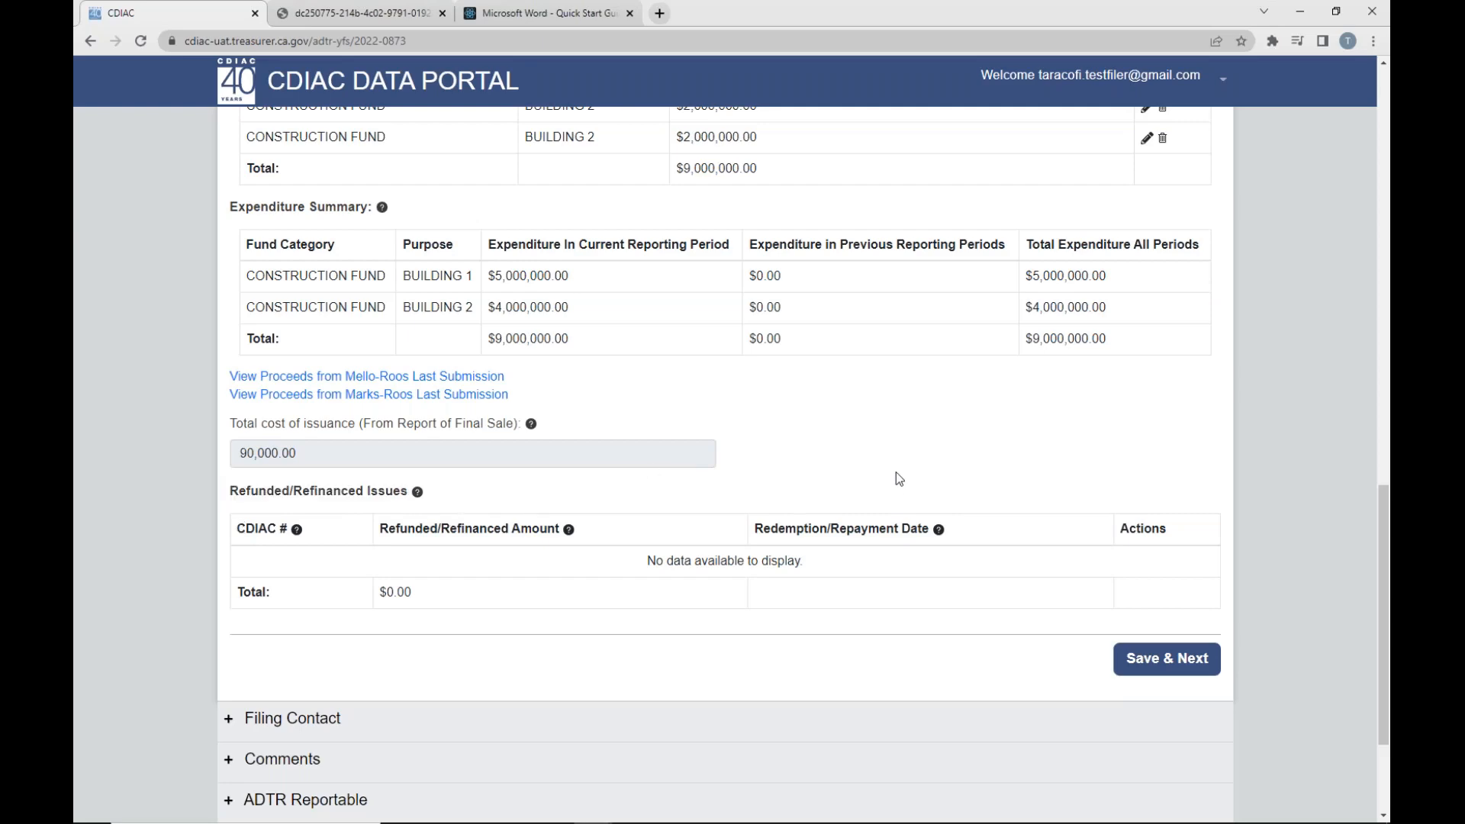
{"action": "scroll", "coordinate": [896, 477], "scroll_direction": "up", "scroll_amount": 2}
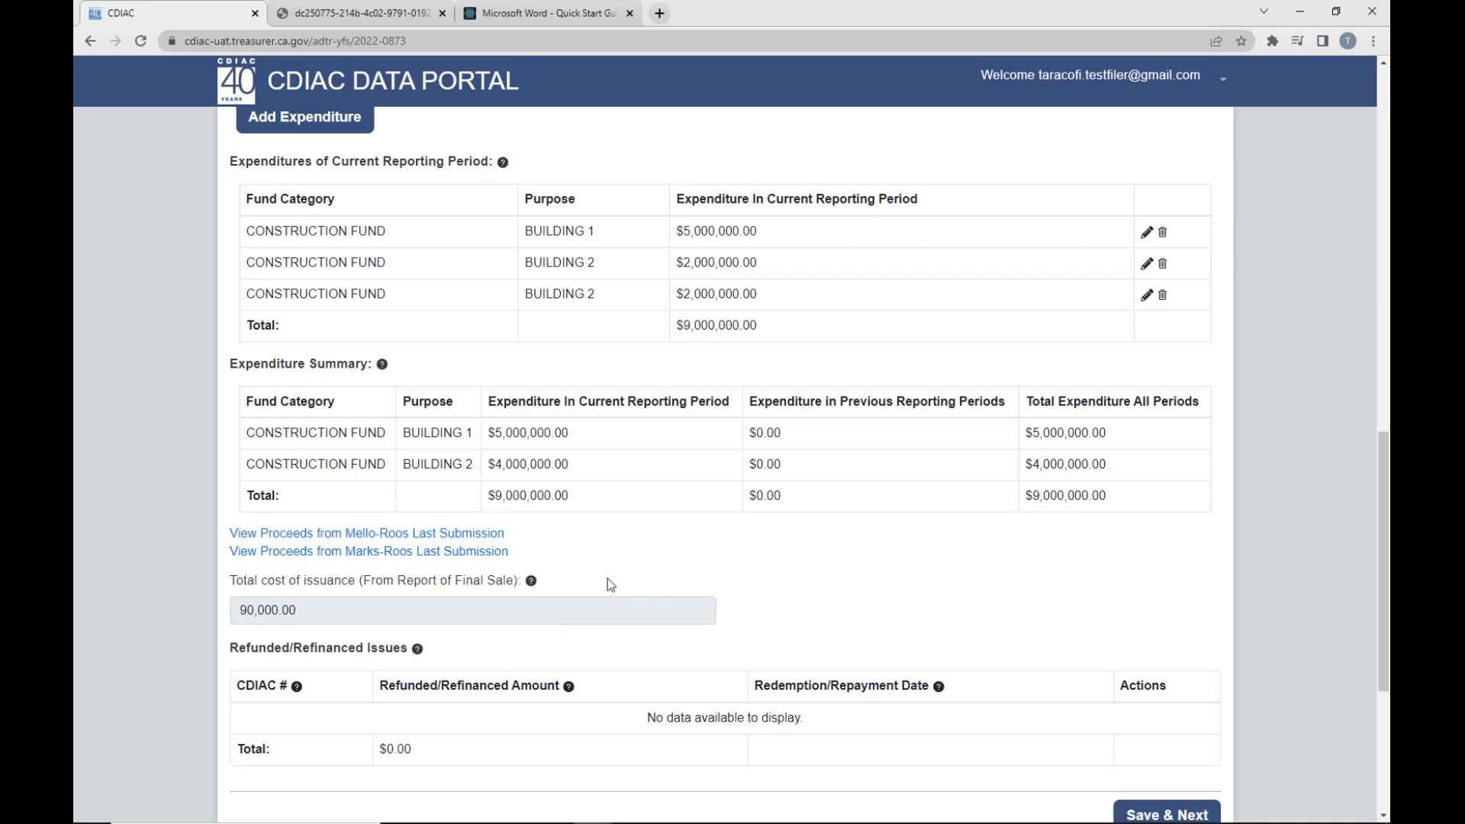
- Expand the Issuance section and check the beginning, spent and remaining amounts in the Reportable Proceeds table
{"action": "scroll", "coordinate": [622, 587], "scroll_direction": "up", "scroll_amount": 5}
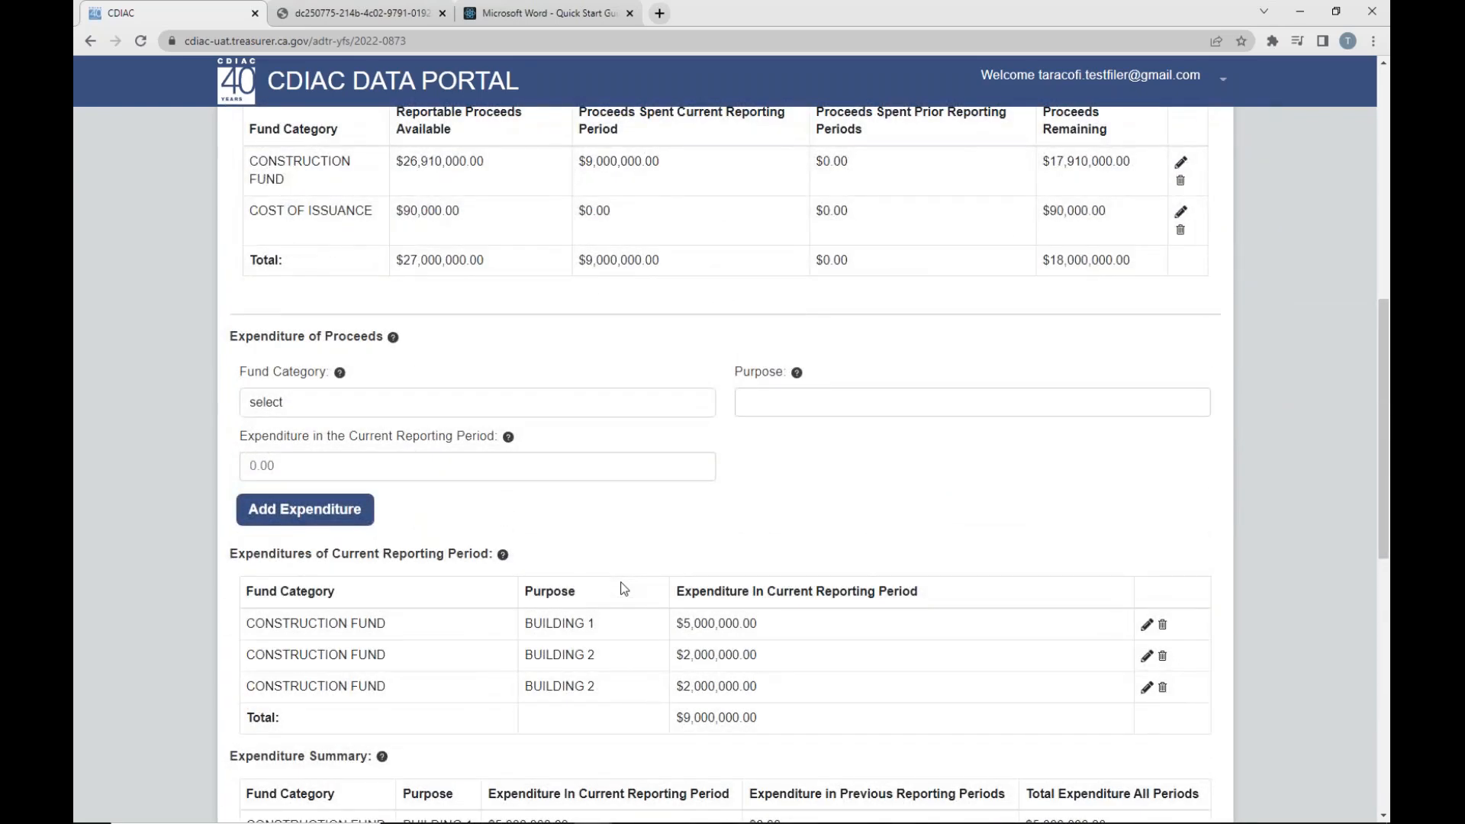
{"action": "scroll", "coordinate": [622, 587], "scroll_direction": "up", "scroll_amount": 5}
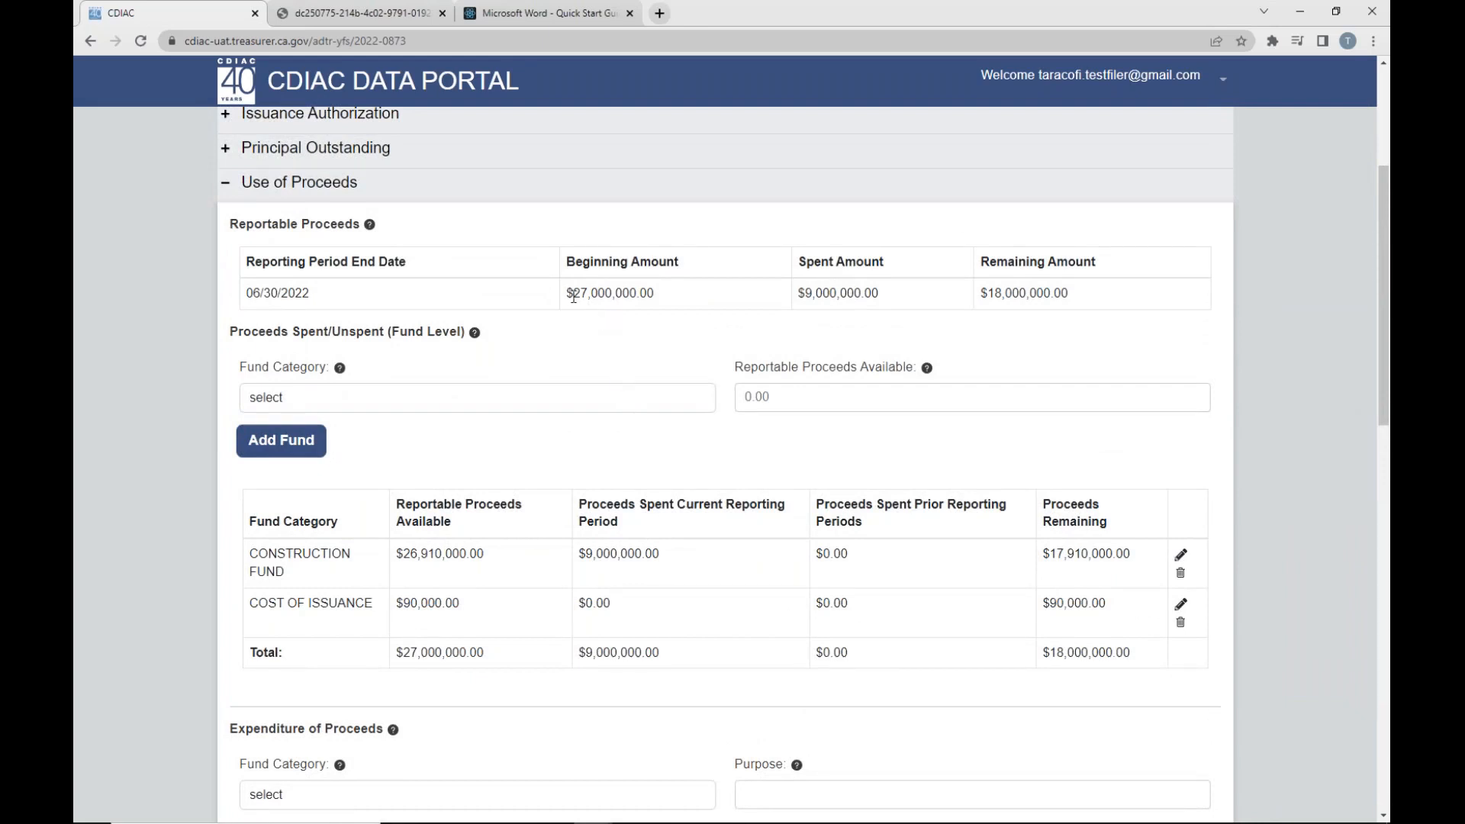
{"action": "left_click_drag", "start_coordinate": [574, 297], "coordinate": [654, 293]}
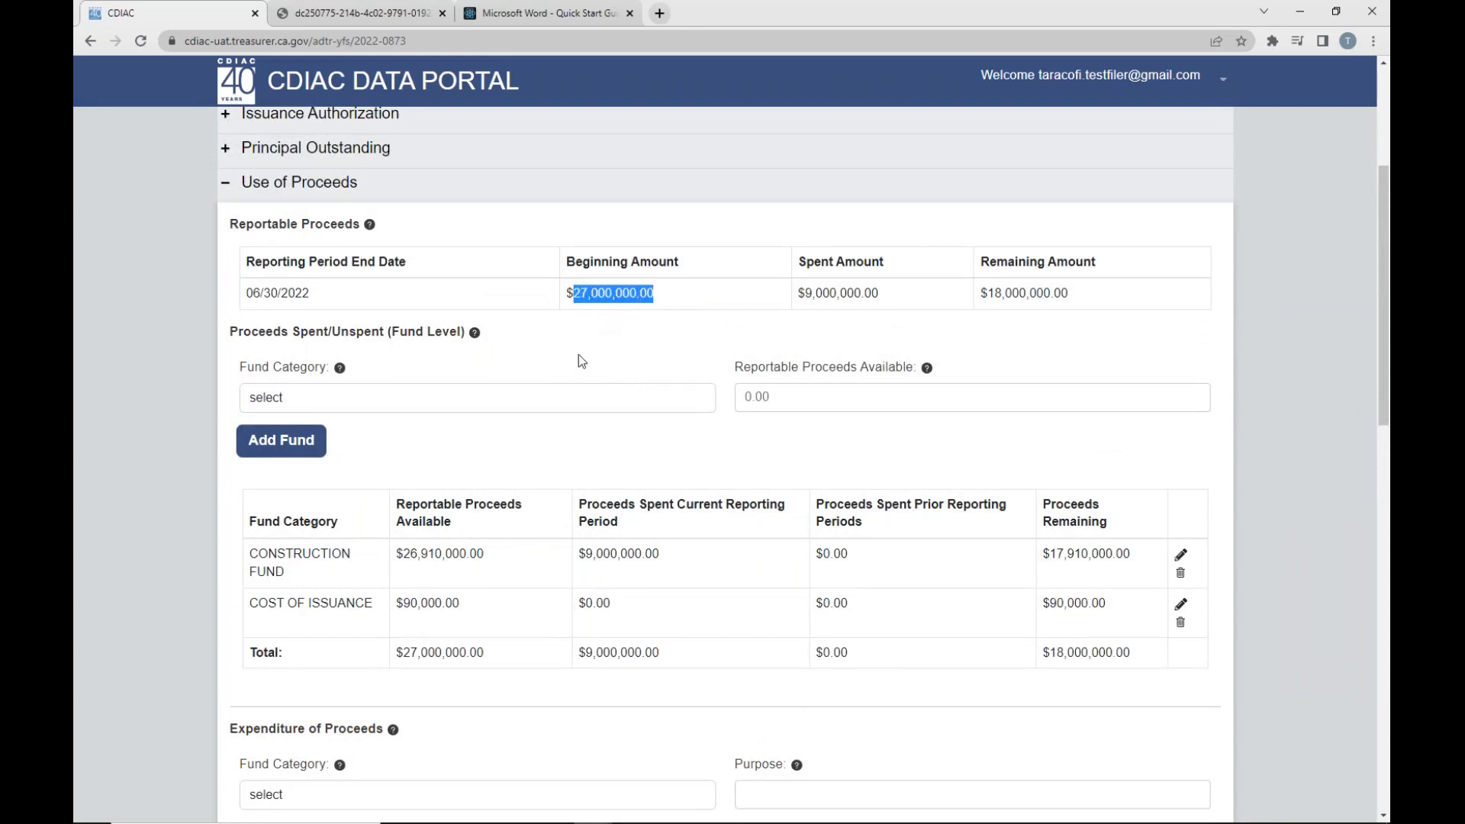
{"action": "scroll", "coordinate": [578, 355], "scroll_direction": "up", "scroll_amount": 2}
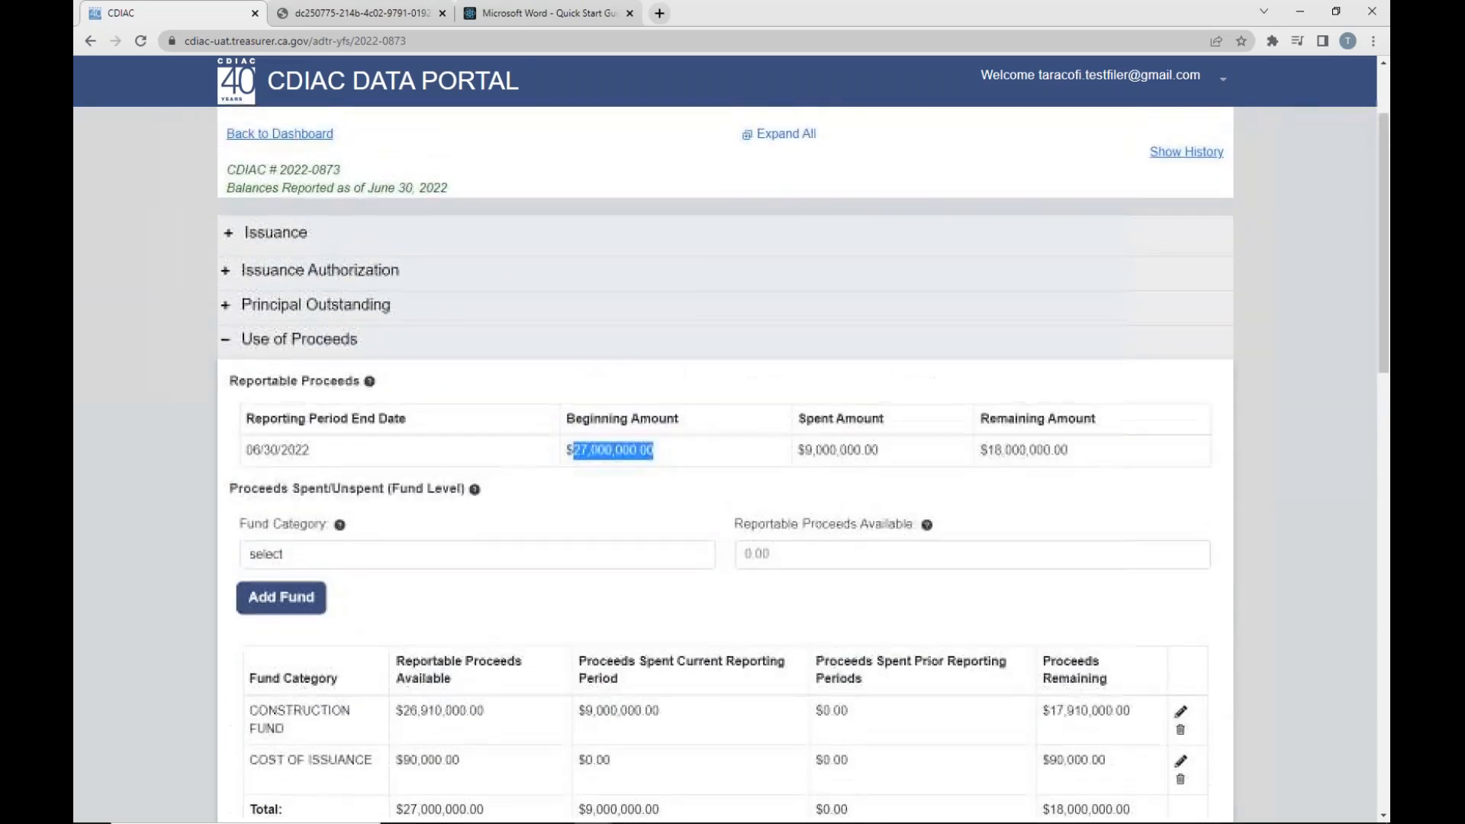
{"action": "left_click", "coordinate": [238, 234]}
{"action": "scroll", "coordinate": [320, 410], "scroll_direction": "down", "scroll_amount": 8}
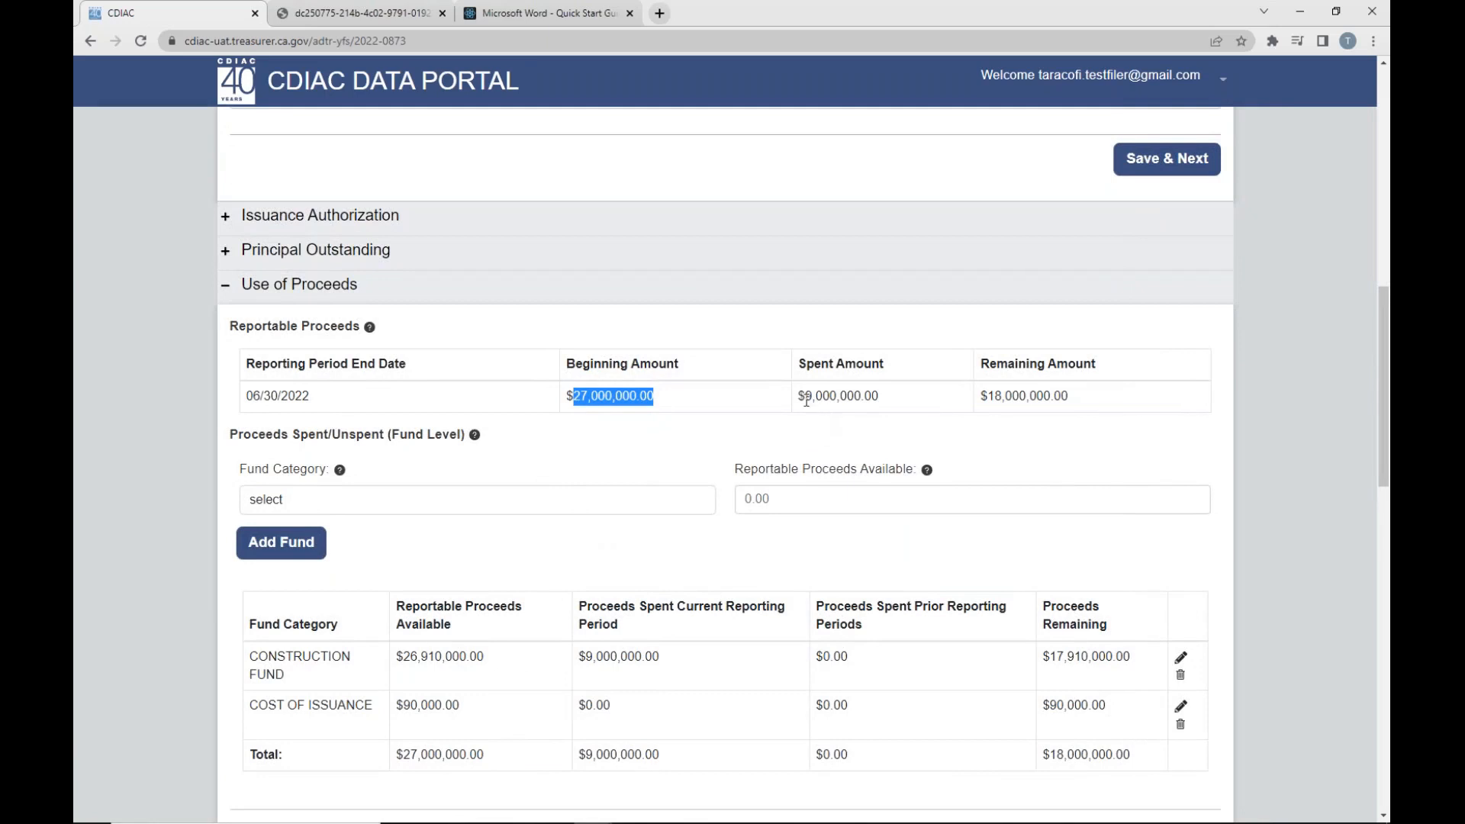
{"action": "left_click_drag", "start_coordinate": [806, 399], "coordinate": [883, 403]}
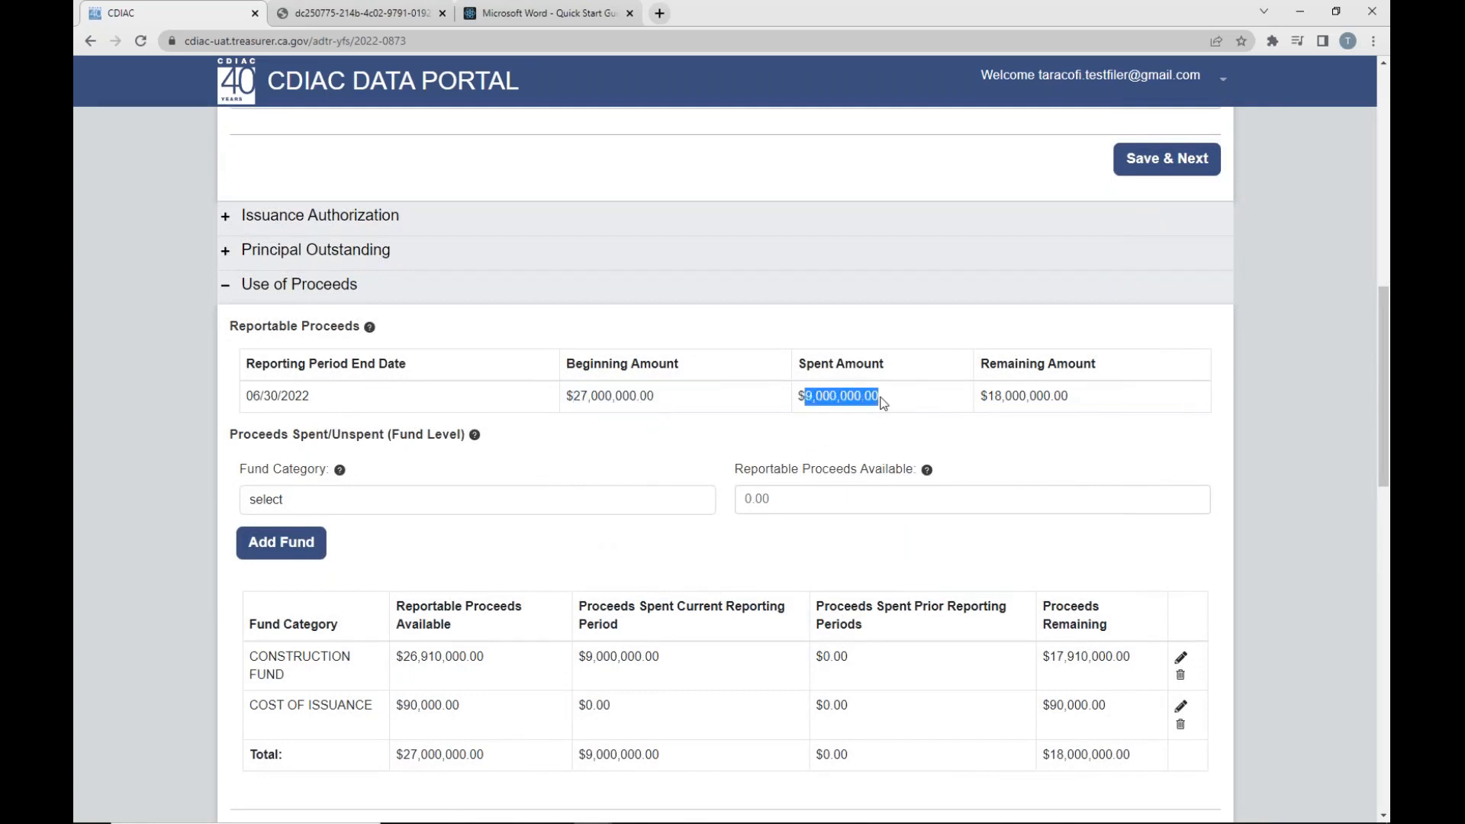
{"action": "left_click", "coordinate": [990, 396]}
{"action": "left_click_drag", "start_coordinate": [989, 396], "coordinate": [1093, 397]}
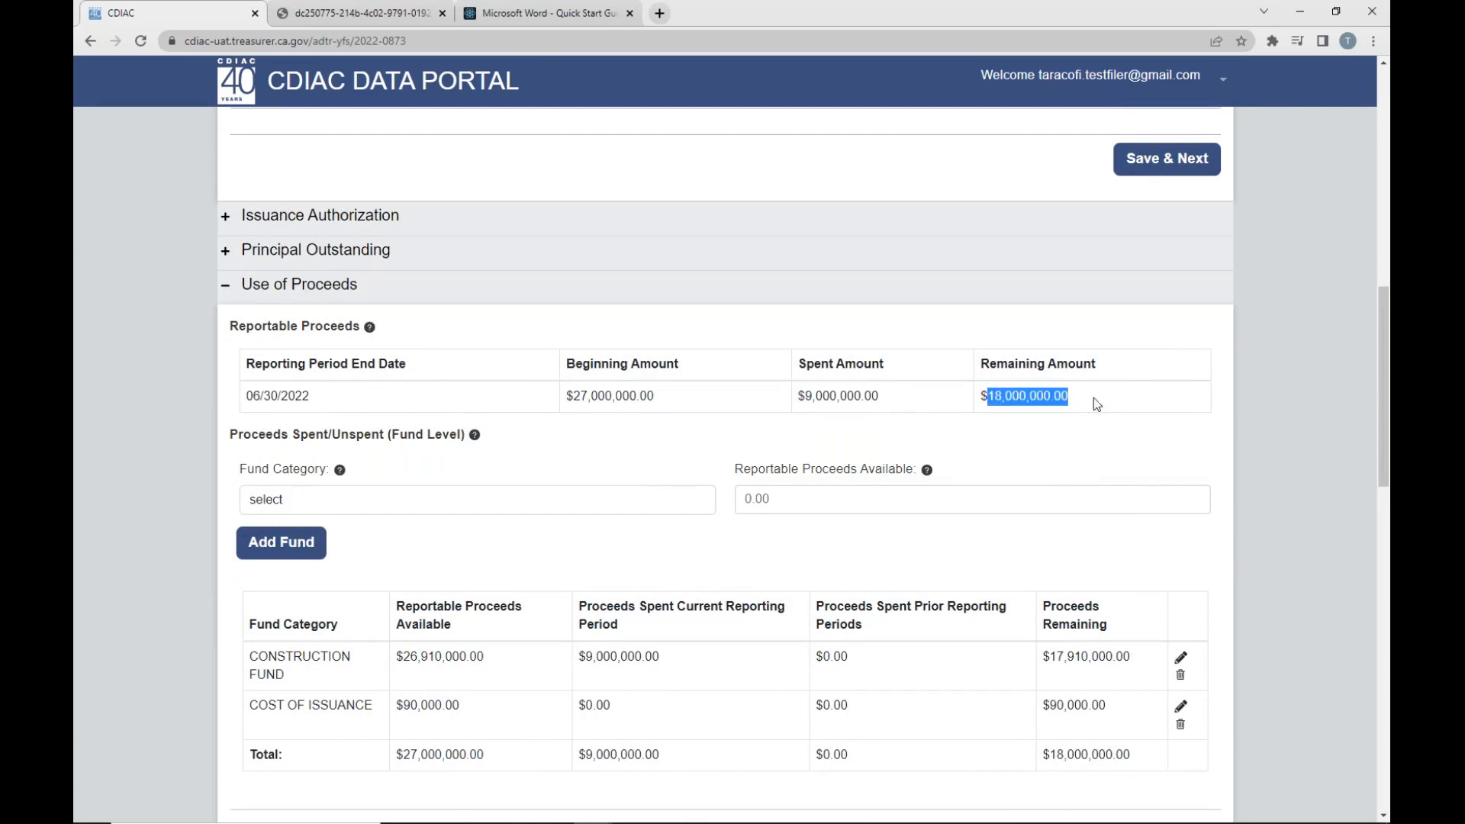
{"action": "left_click", "coordinate": [1039, 431]}
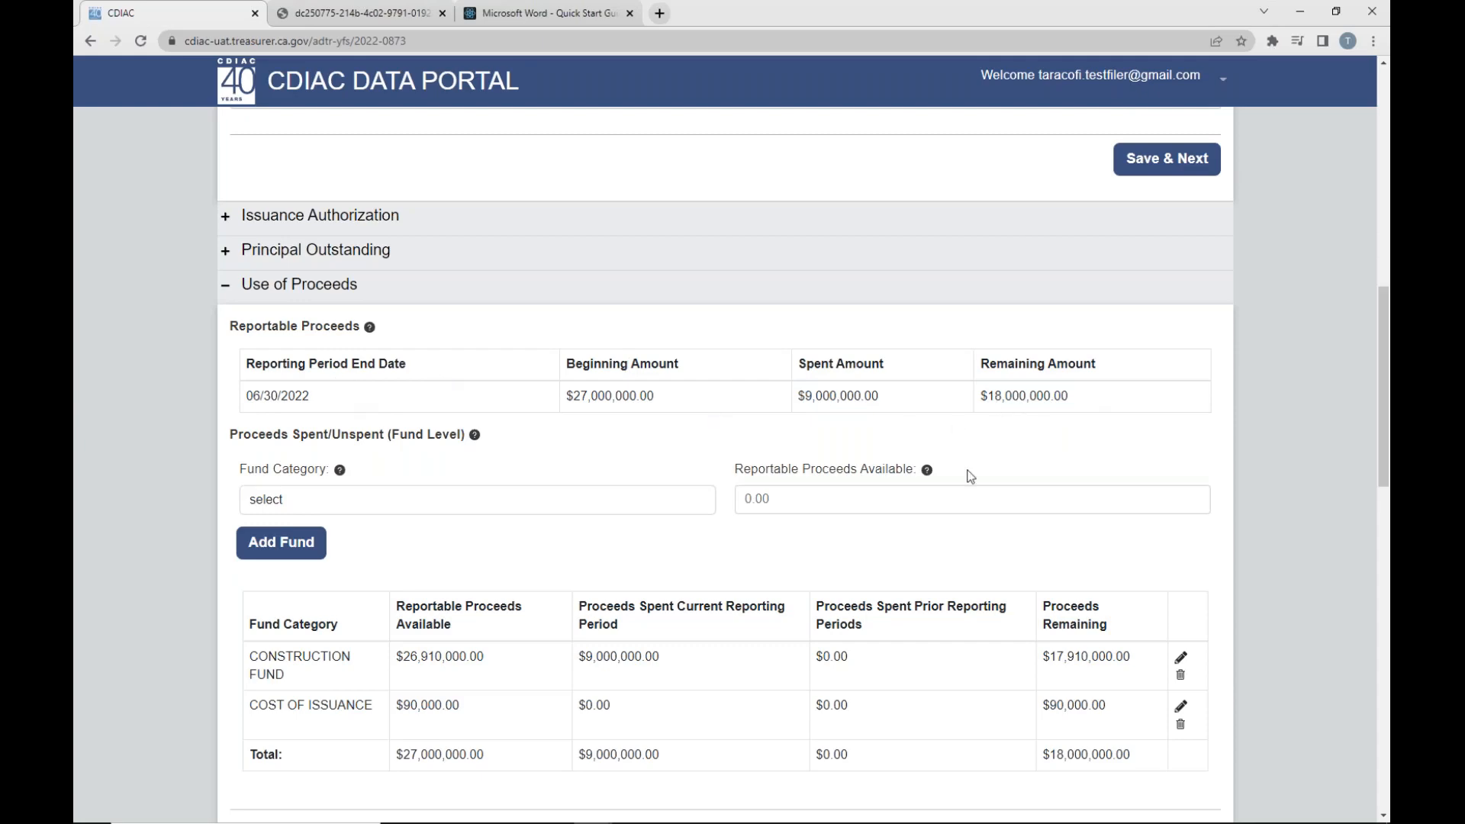
- Check the fund-level totals for proceeds available, spent in the current reporting period and remaining
{"action": "scroll", "coordinate": [970, 476], "scroll_direction": "down", "scroll_amount": 3}
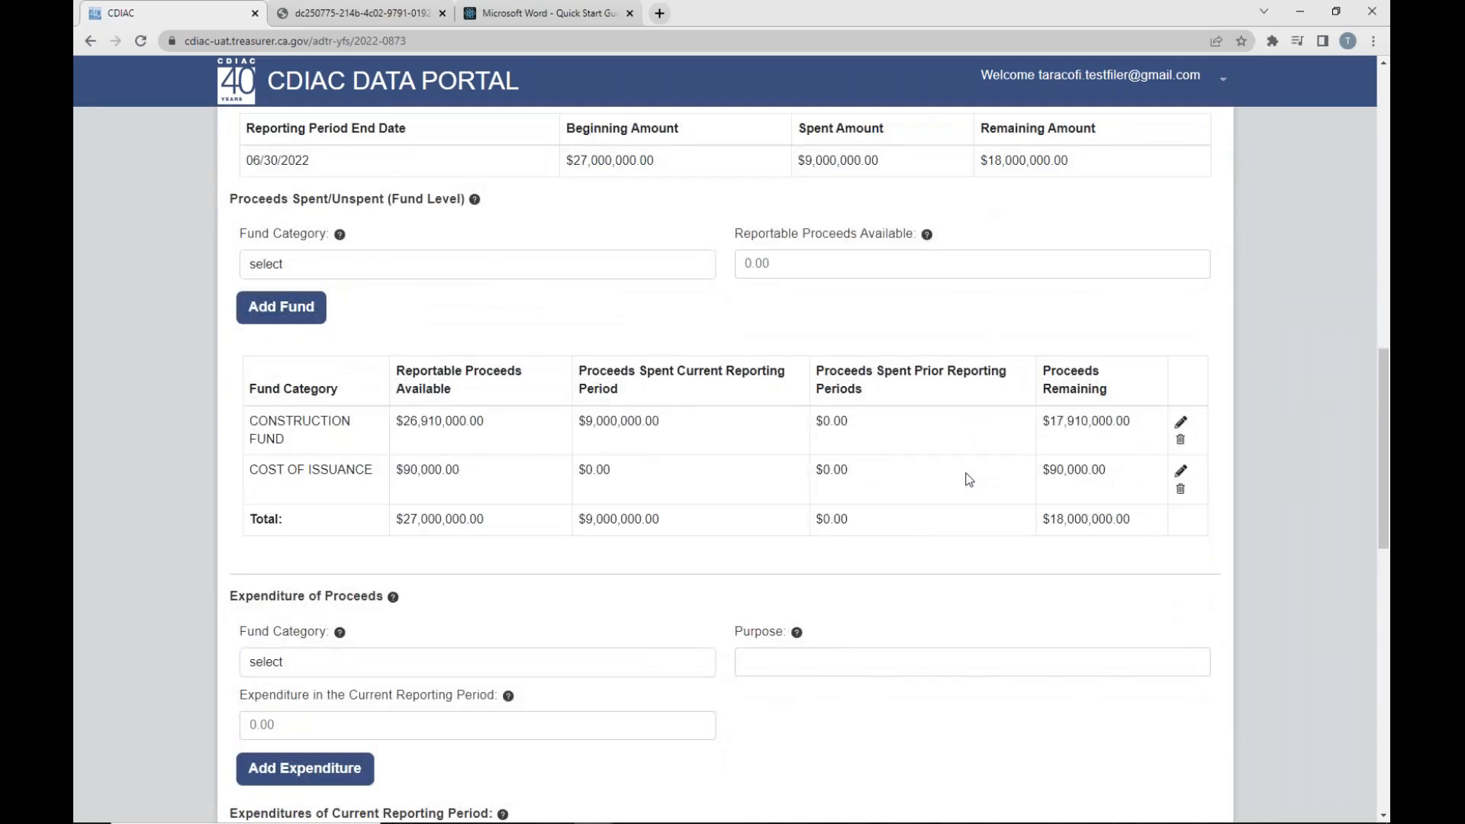
{"action": "left_click_drag", "start_coordinate": [404, 523], "coordinate": [494, 520]}
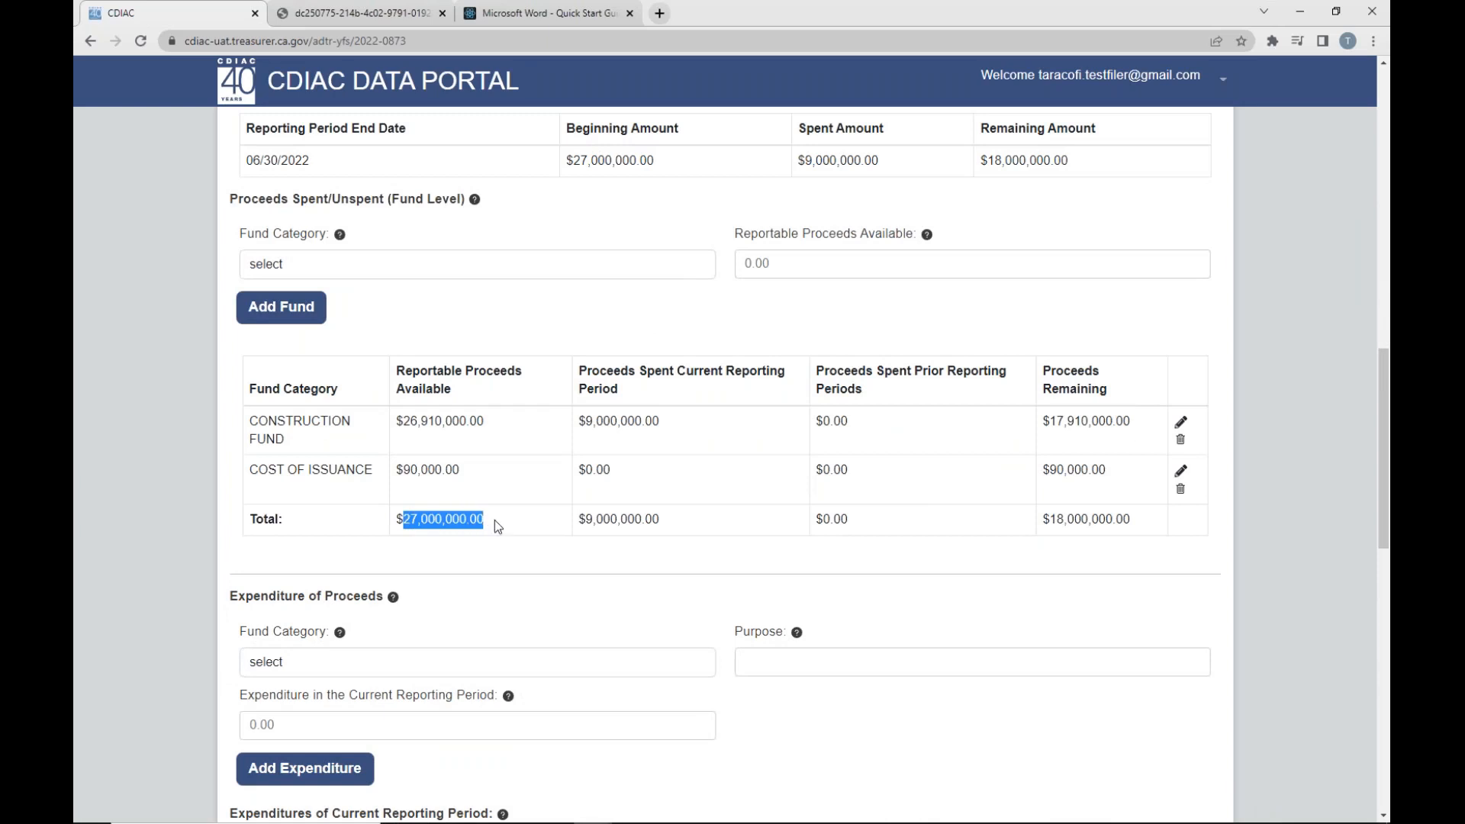
{"action": "left_click_drag", "start_coordinate": [585, 521], "coordinate": [681, 524]}
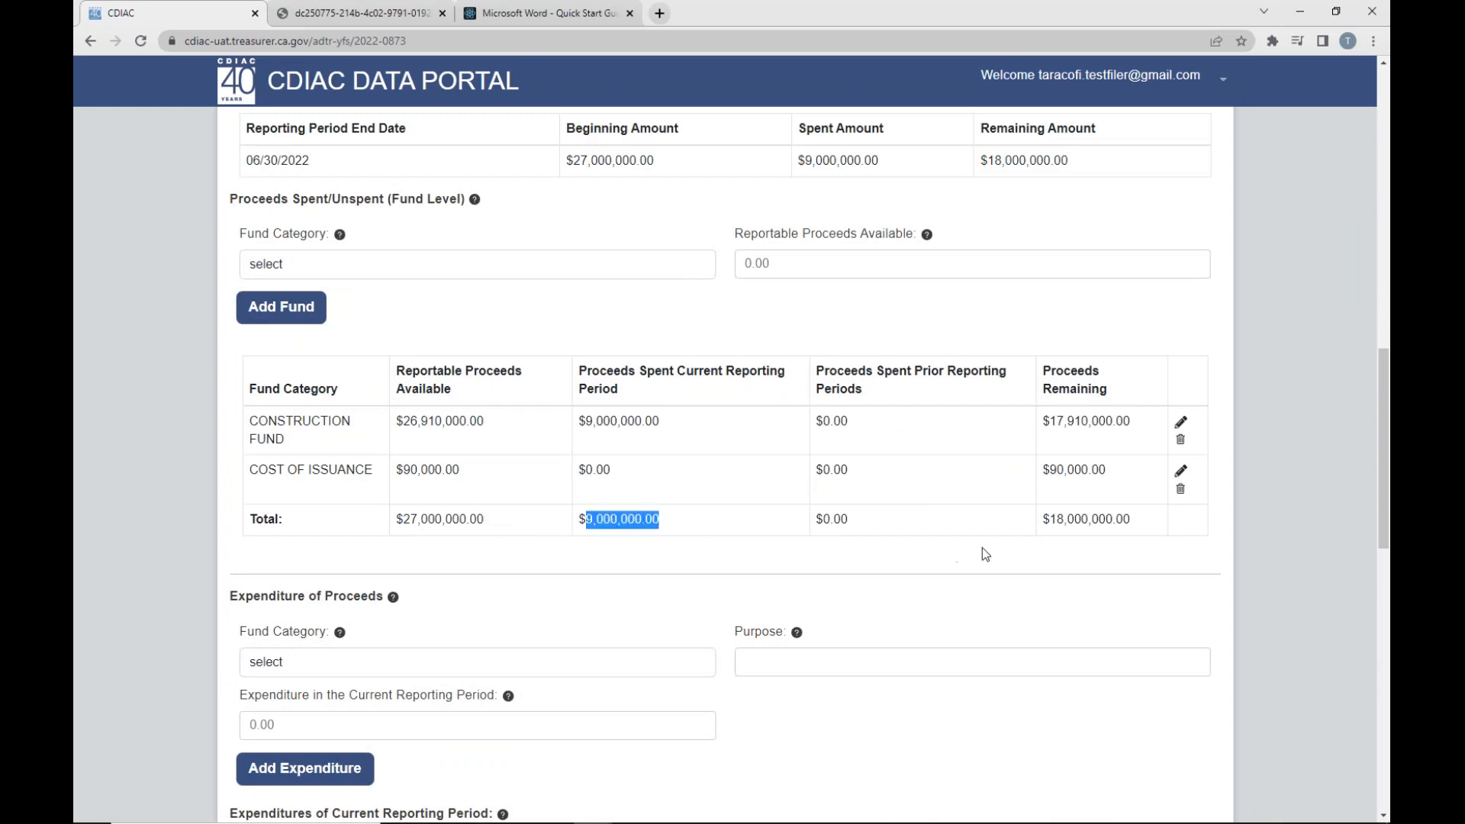
{"action": "left_click_drag", "start_coordinate": [1055, 521], "coordinate": [1132, 526]}
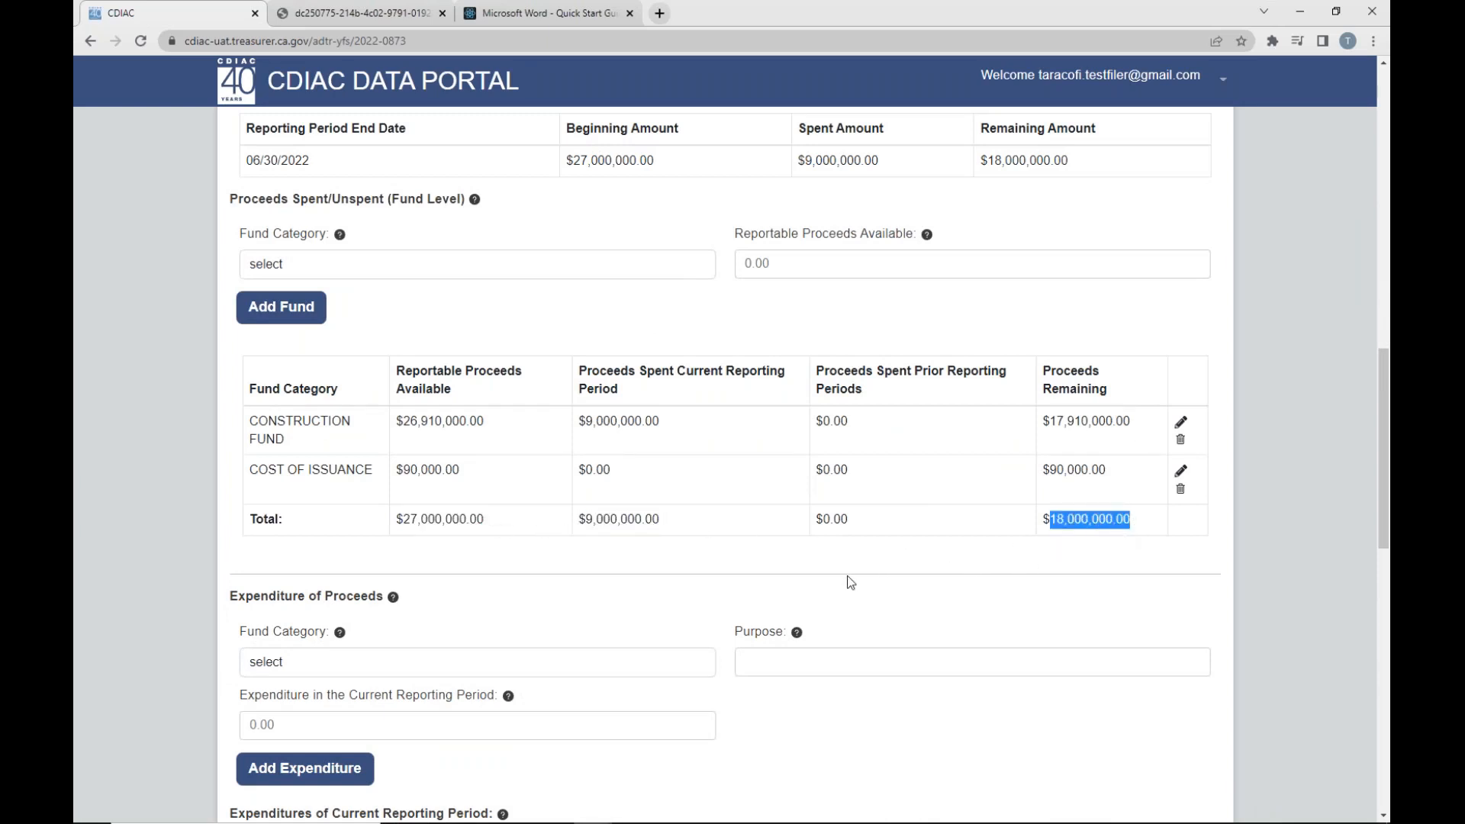
{"action": "left_click", "coordinate": [853, 594]}
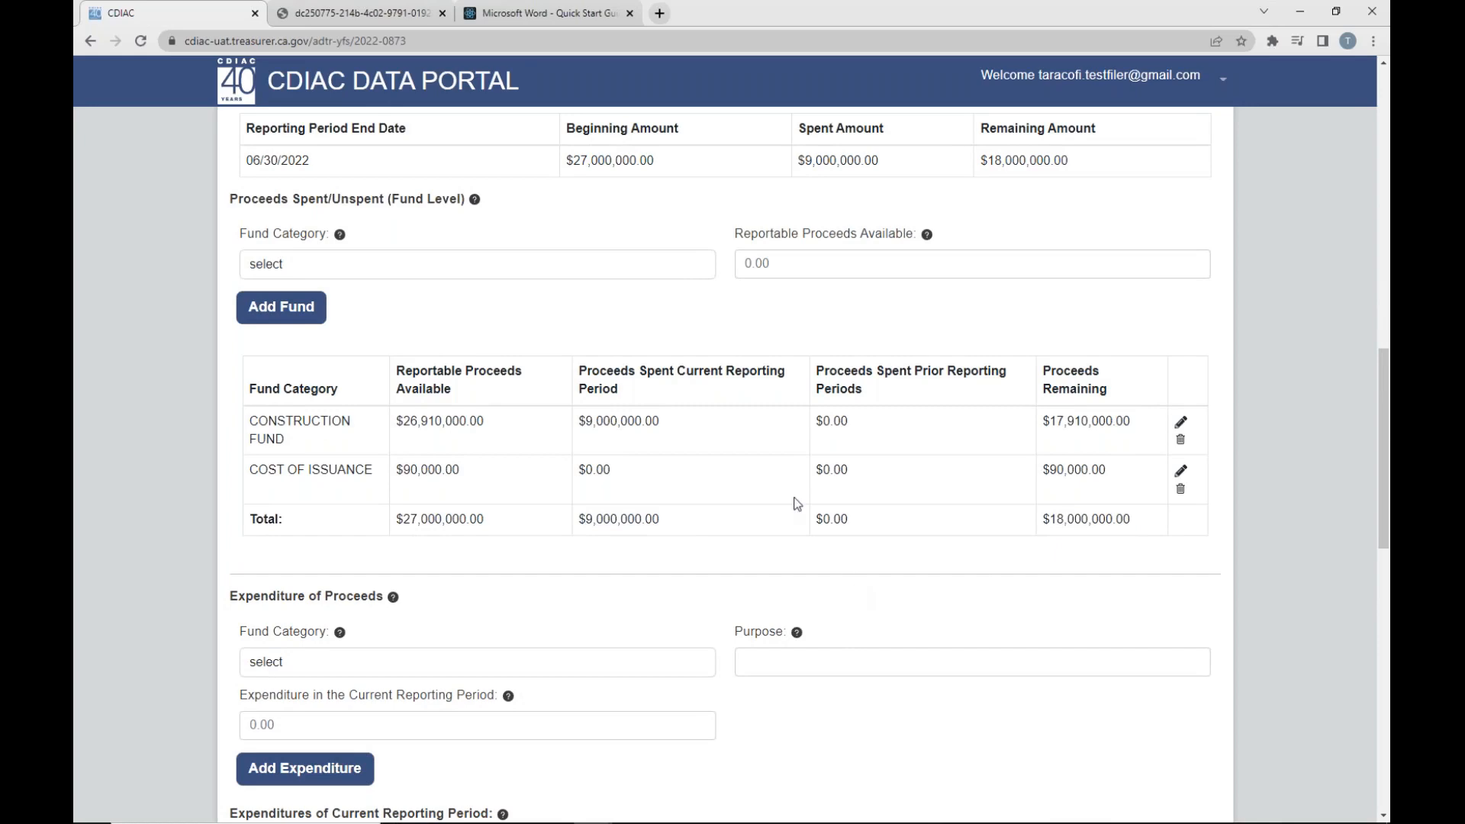
- Compare the current-period expenditure total with the fund-level total of proceeds spent in the current reporting period
{"action": "scroll", "coordinate": [778, 496], "scroll_direction": "down", "scroll_amount": 6}
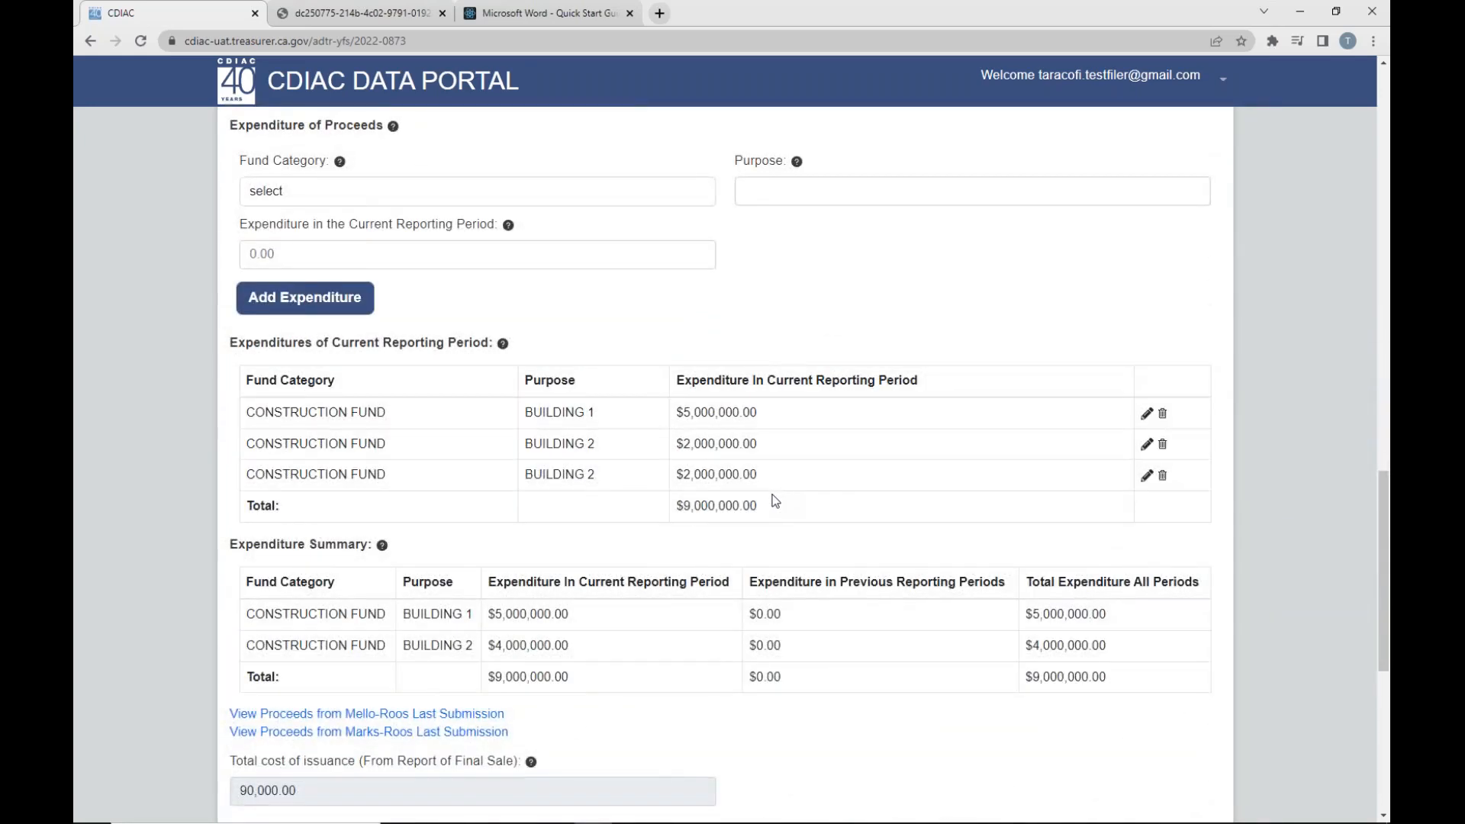
{"action": "left_click_drag", "start_coordinate": [683, 506], "coordinate": [757, 506]}
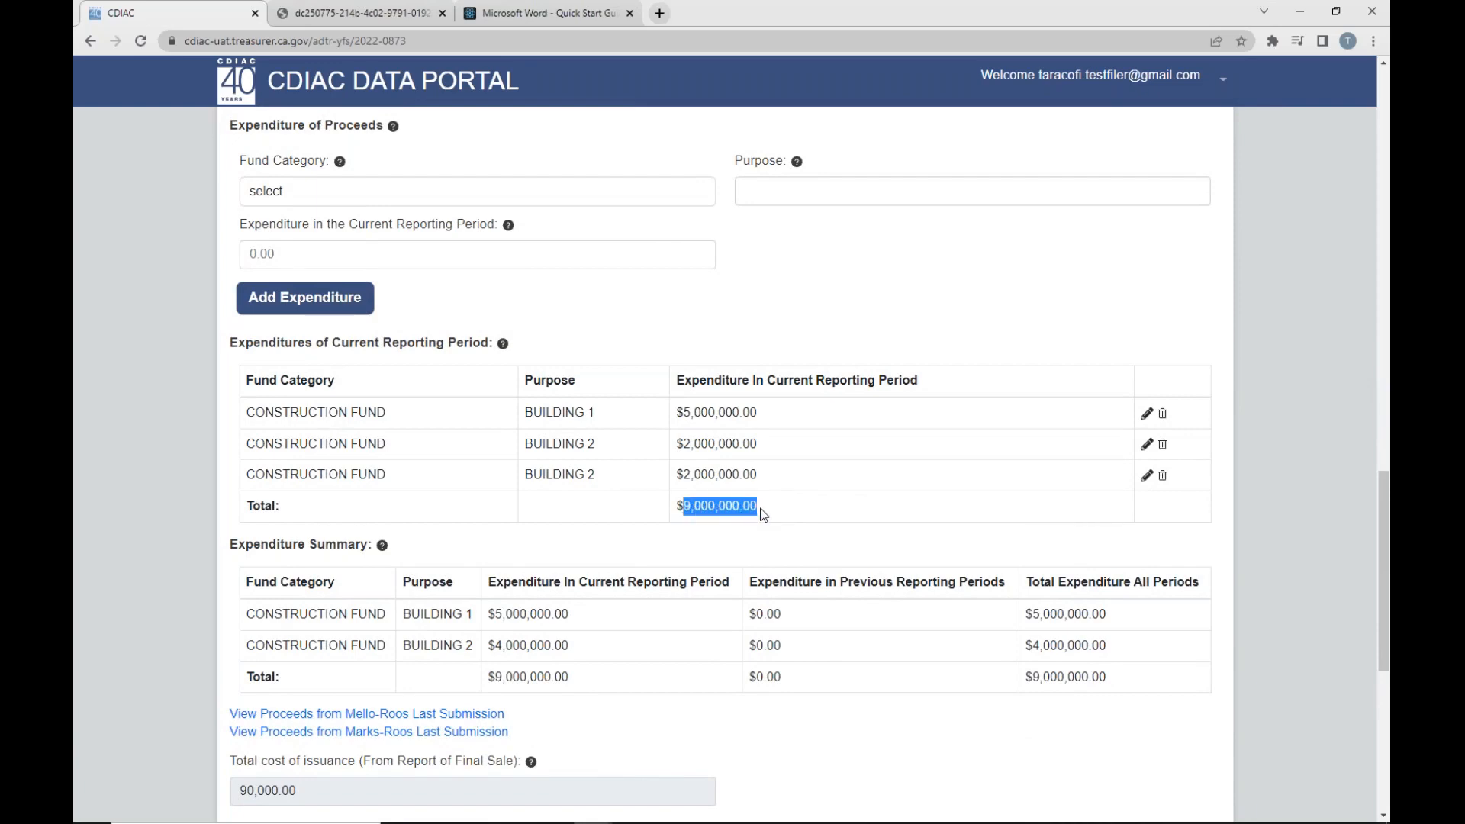
{"action": "scroll", "coordinate": [770, 533], "scroll_direction": "up", "scroll_amount": 5}
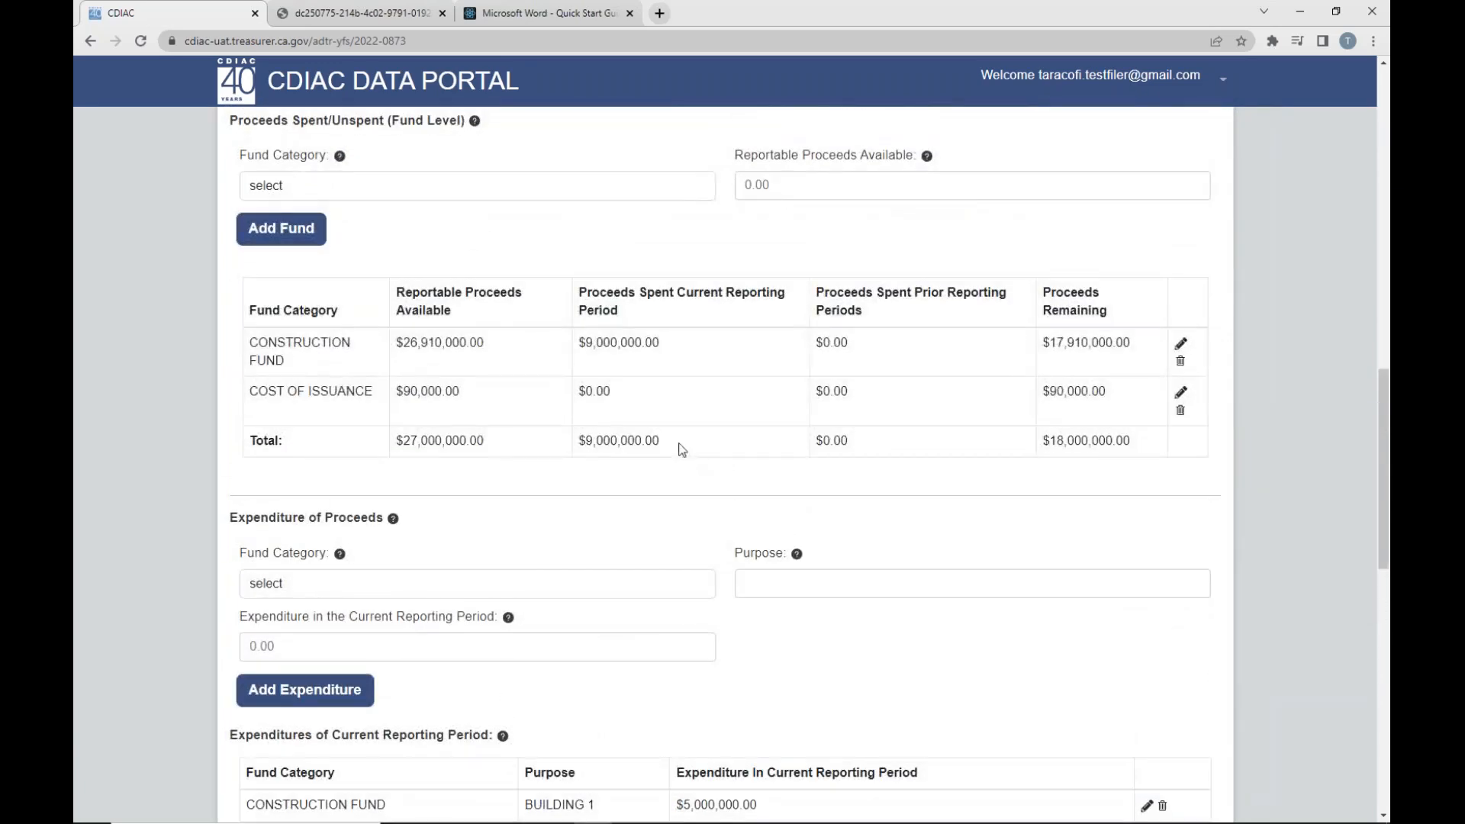
{"action": "left_click_drag", "start_coordinate": [578, 441], "coordinate": [661, 456]}
{"action": "scroll", "coordinate": [661, 519], "scroll_direction": "down", "scroll_amount": 5}
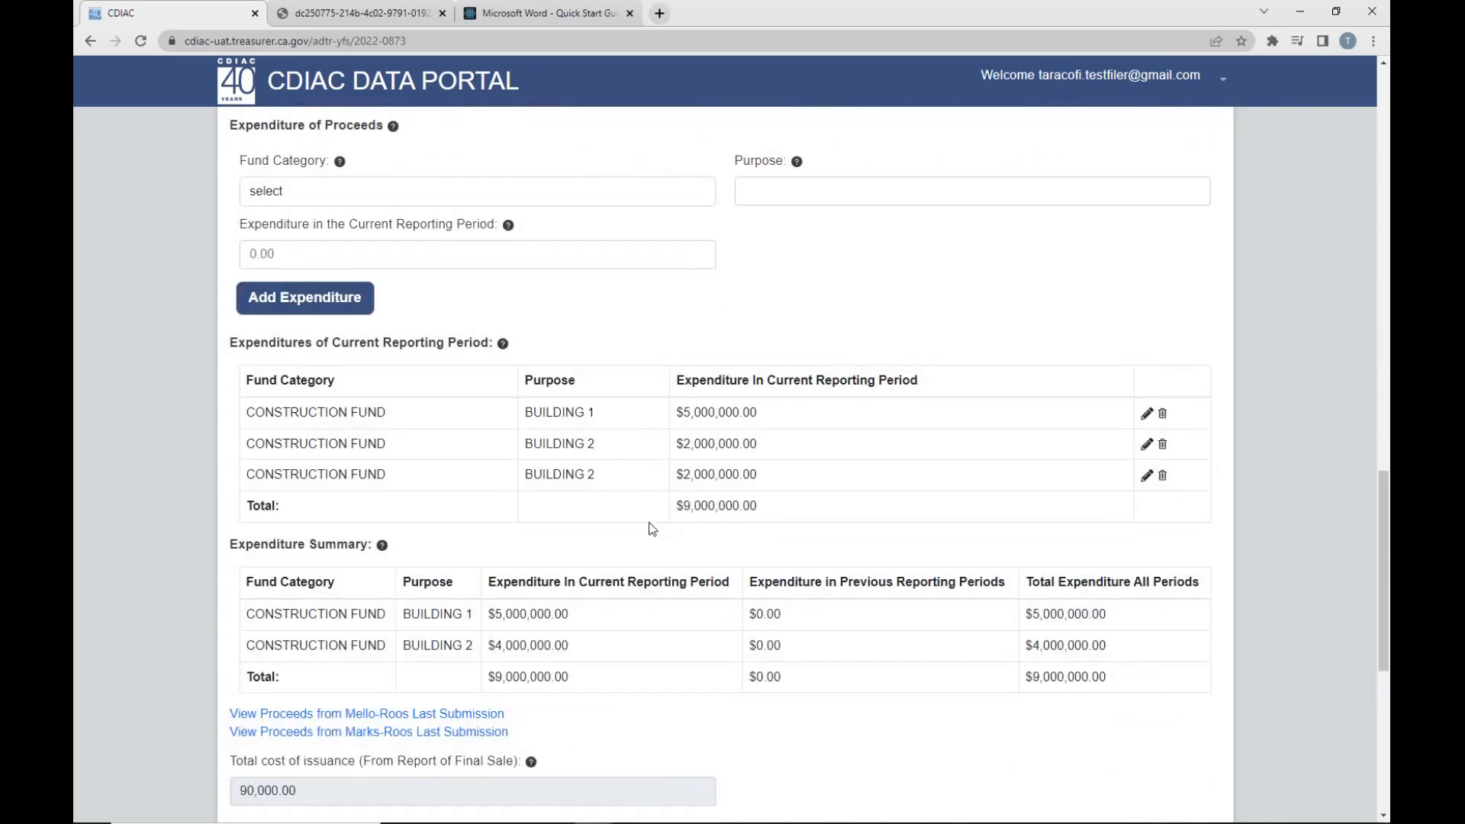
- Save the Use of Proceeds section and continue to Filing Contact
{"action": "scroll", "coordinate": [653, 528], "scroll_direction": "down", "scroll_amount": 3}
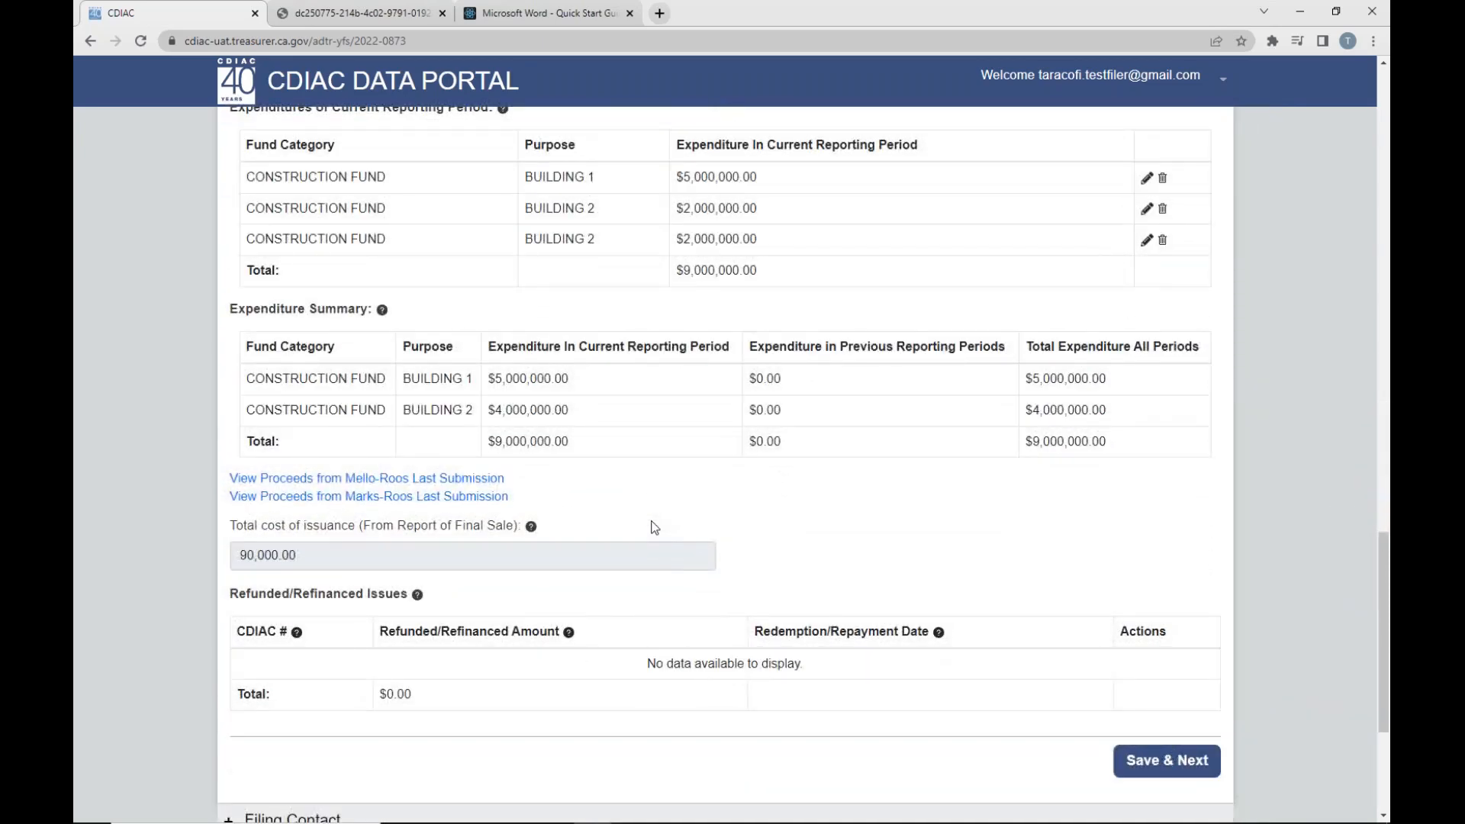
{"action": "scroll", "coordinate": [654, 526], "scroll_direction": "down", "scroll_amount": 1}
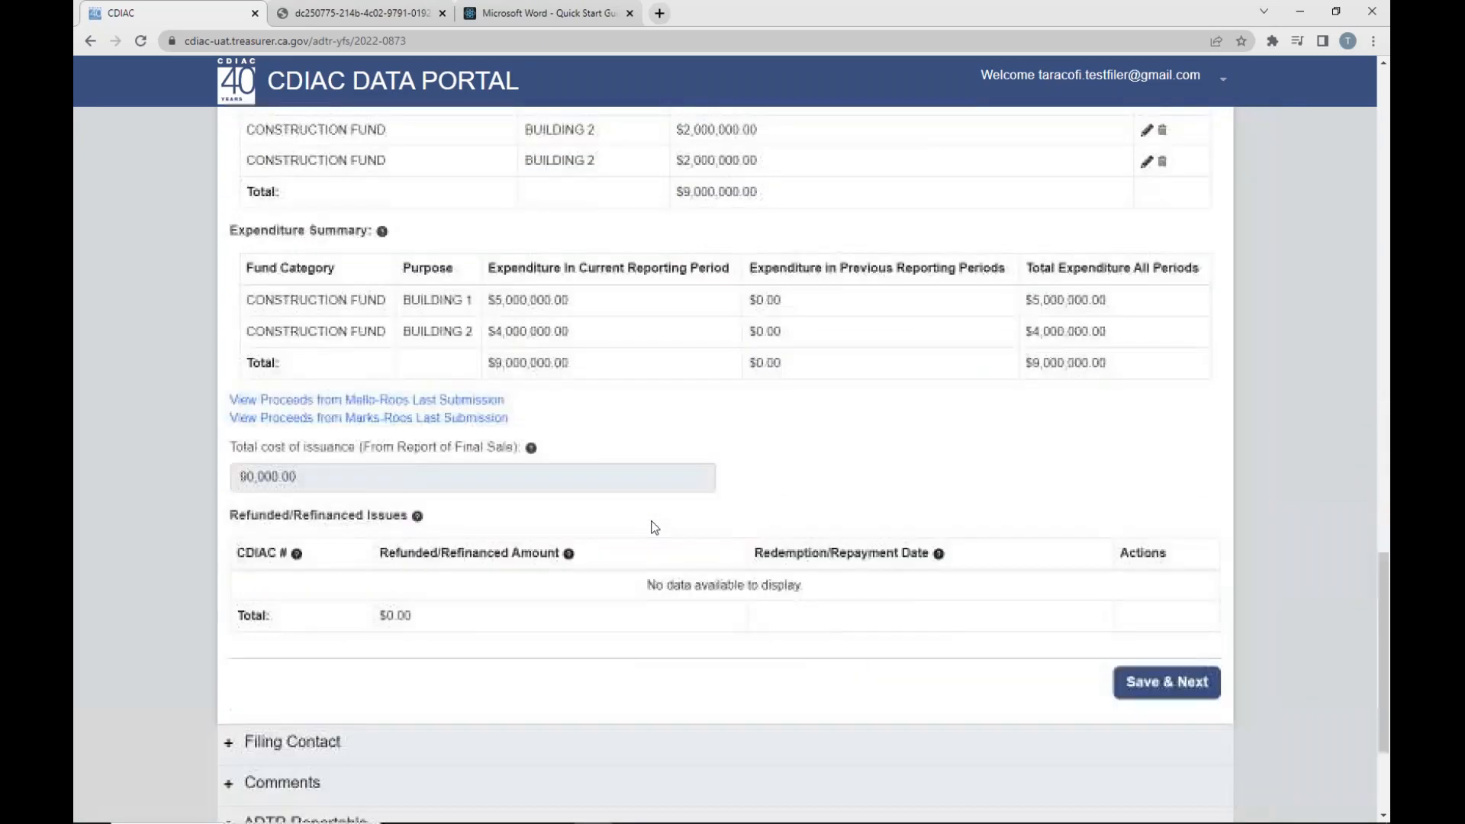
{"action": "left_click", "coordinate": [1162, 682]}
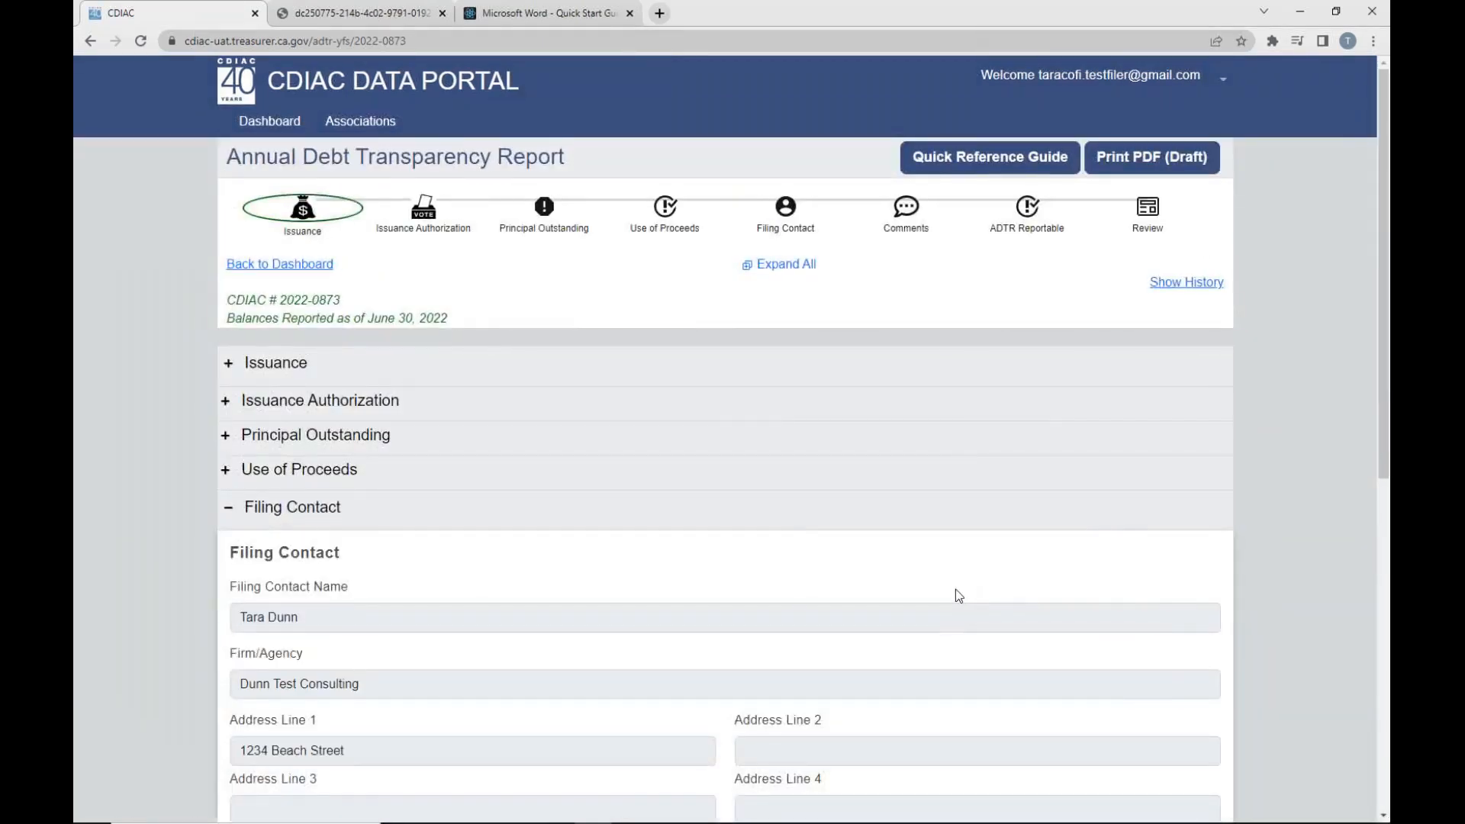
- Review and save the filing contact details, and save the Comments section without entering a comment
{"action": "scroll", "coordinate": [959, 596], "scroll_direction": "down", "scroll_amount": 2}
{"action": "scroll", "coordinate": [959, 596], "scroll_direction": "down", "scroll_amount": 3}
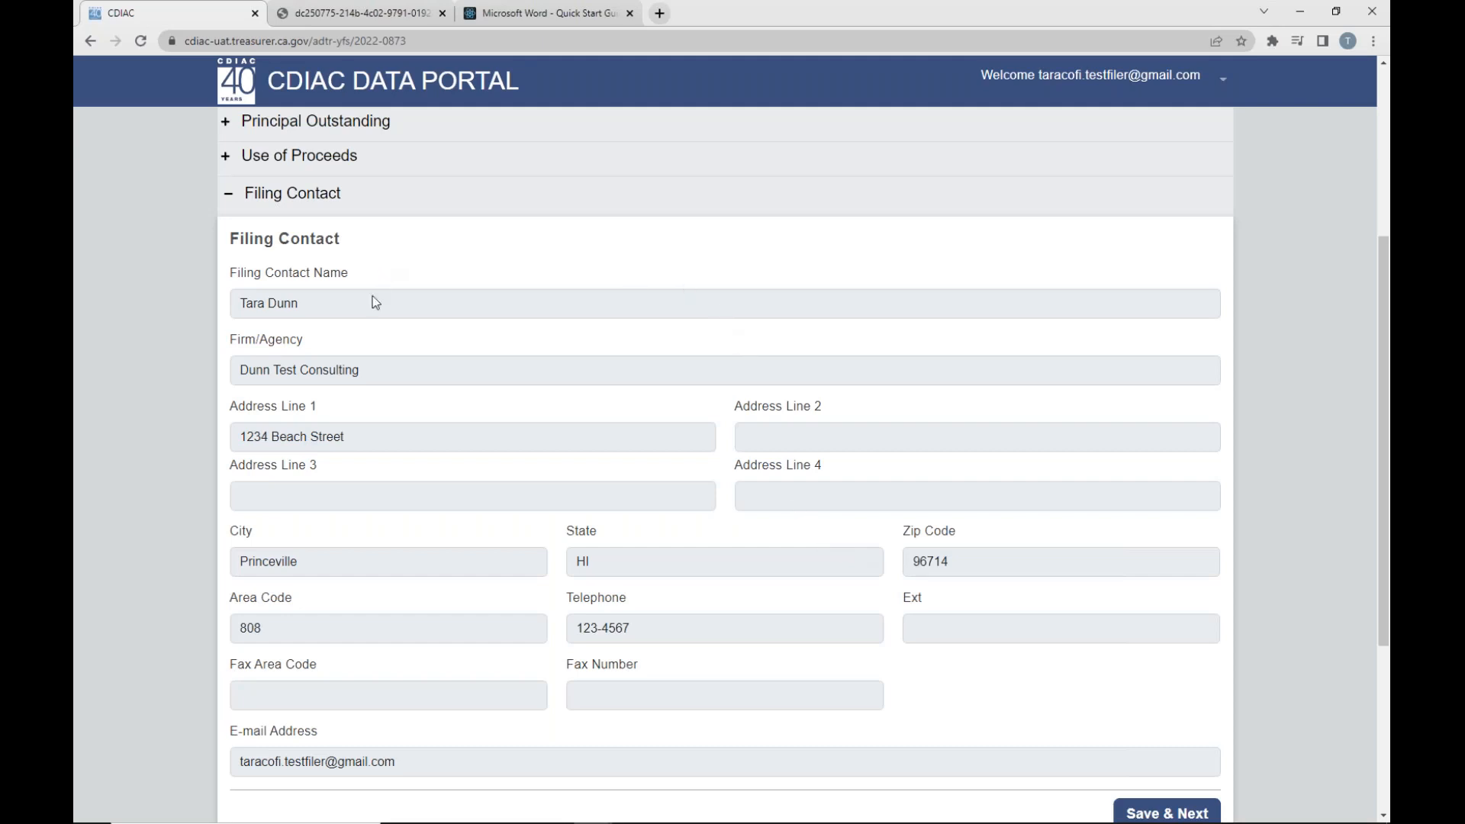
{"action": "scroll", "coordinate": [492, 382], "scroll_direction": "down", "scroll_amount": 1}
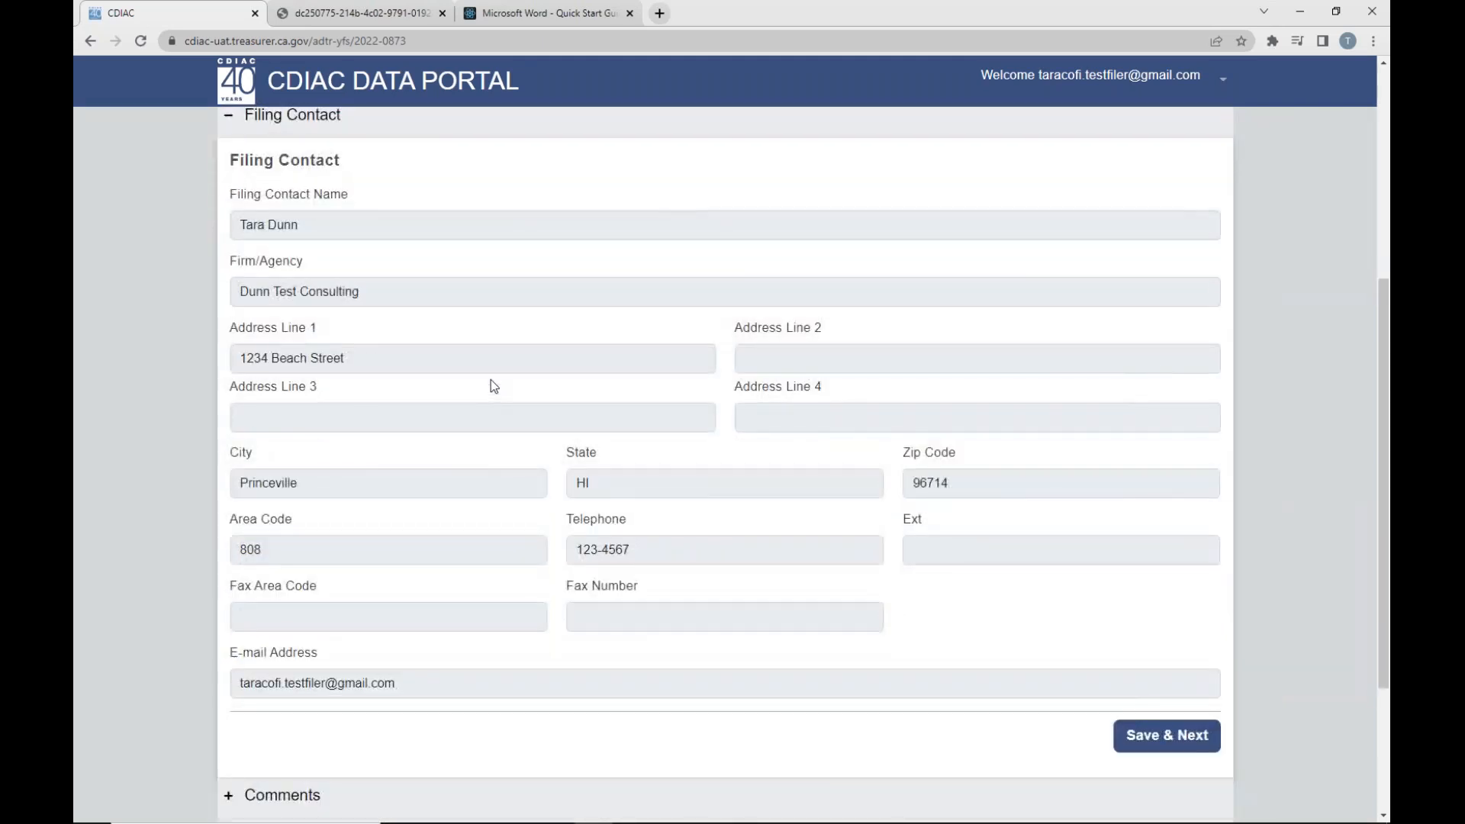
{"action": "left_click", "coordinate": [1169, 737]}
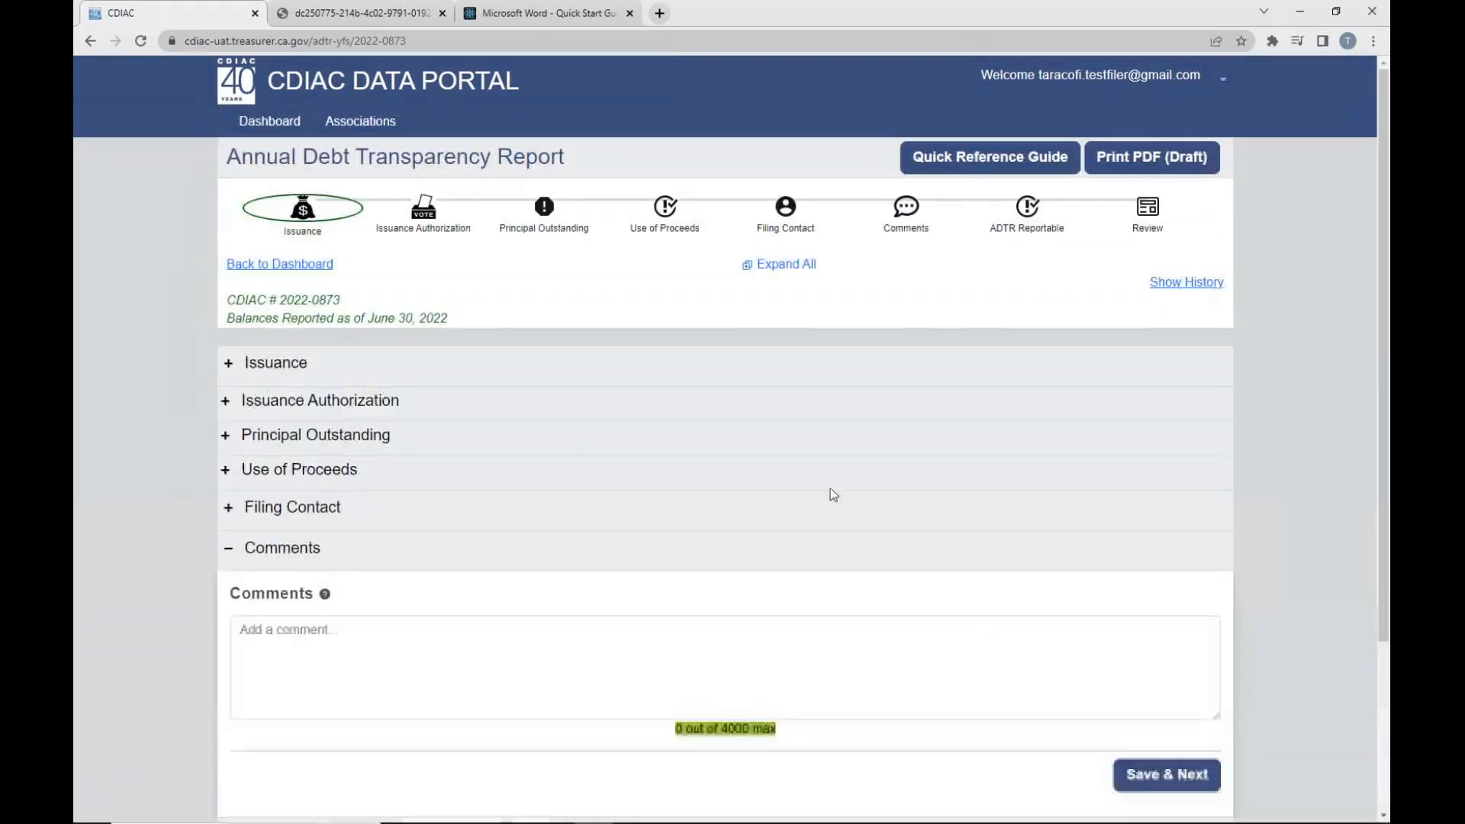
{"action": "scroll", "coordinate": [805, 504], "scroll_direction": "down", "scroll_amount": 2}
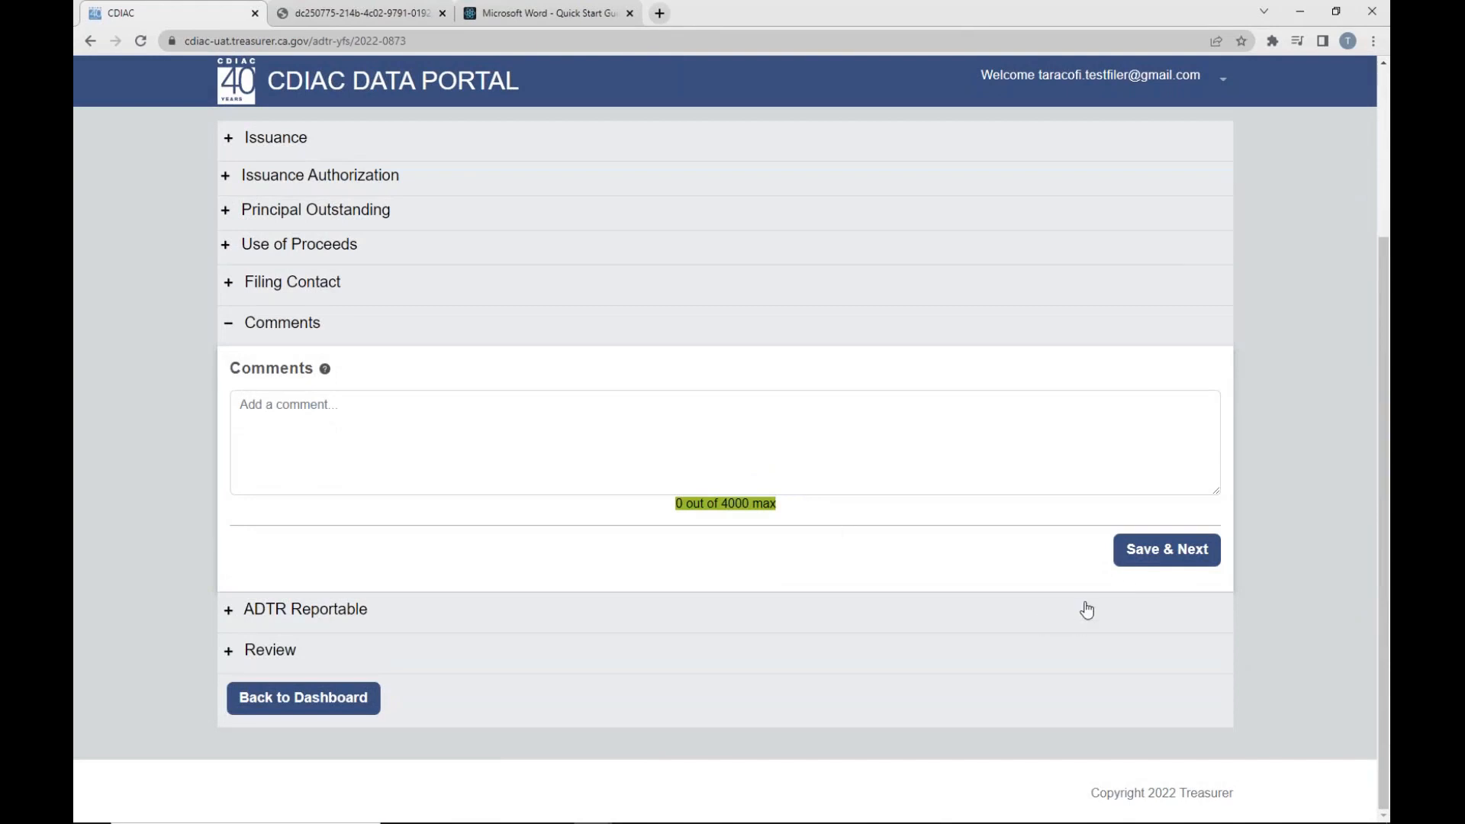
{"action": "left_click", "coordinate": [1154, 551]}
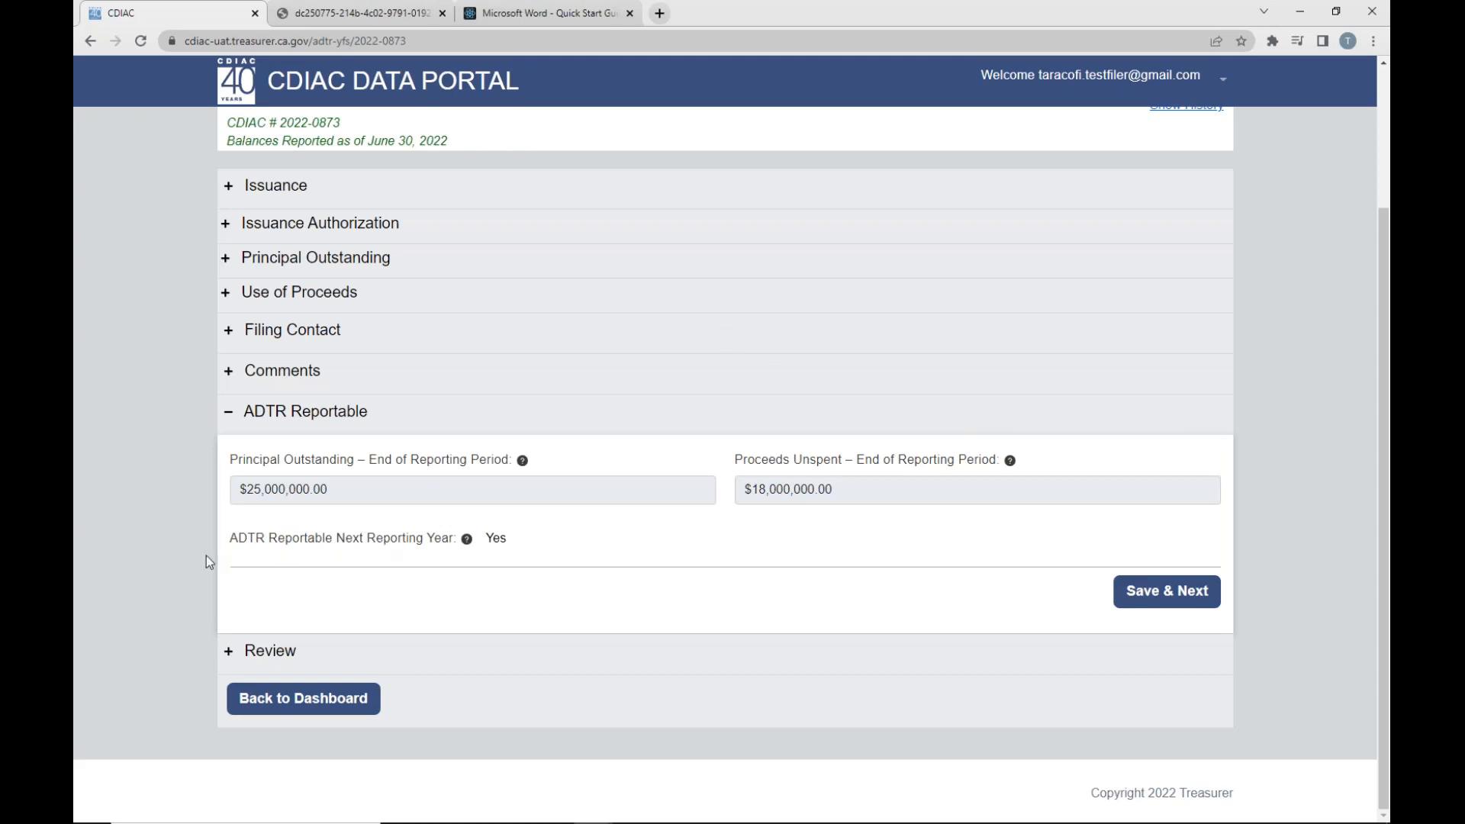
- Check the ADTR Reportable Next Reporting Year status, and save the ADTR Reportable section to continue to Review
{"action": "left_click_drag", "start_coordinate": [231, 541], "coordinate": [461, 546]}
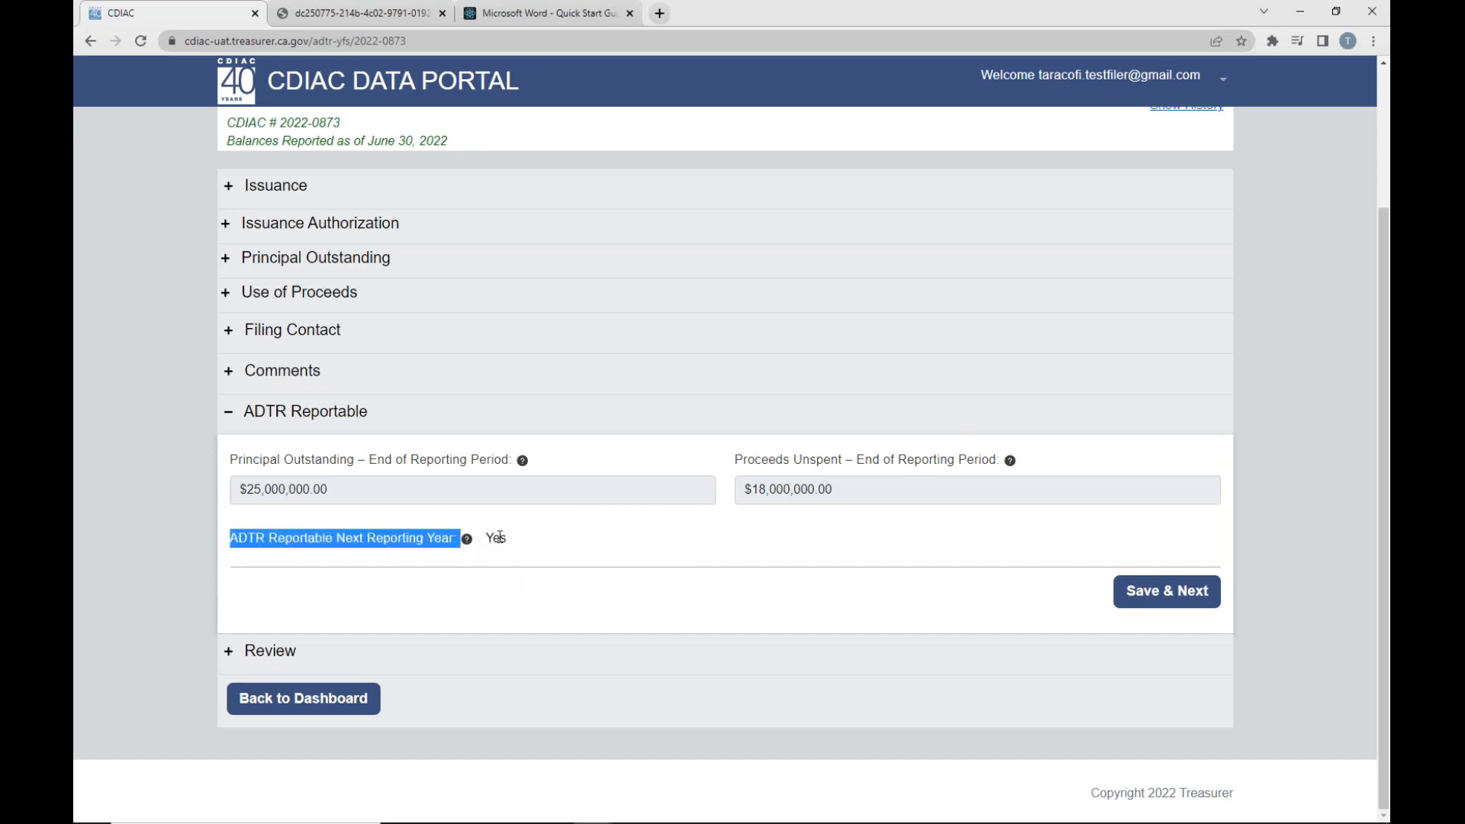
{"action": "left_click", "coordinate": [490, 593]}
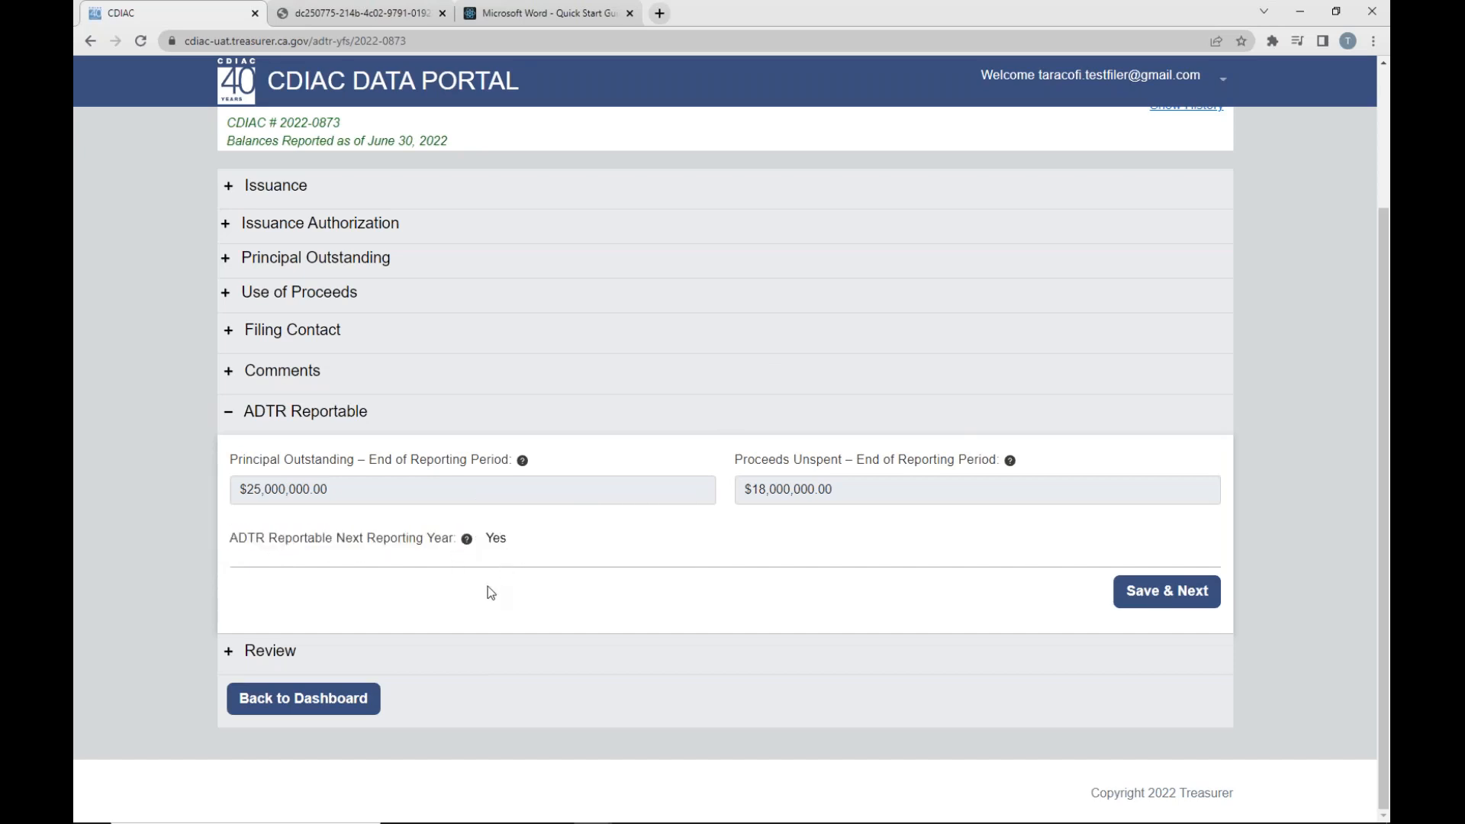
{"action": "left_click", "coordinate": [1144, 599]}
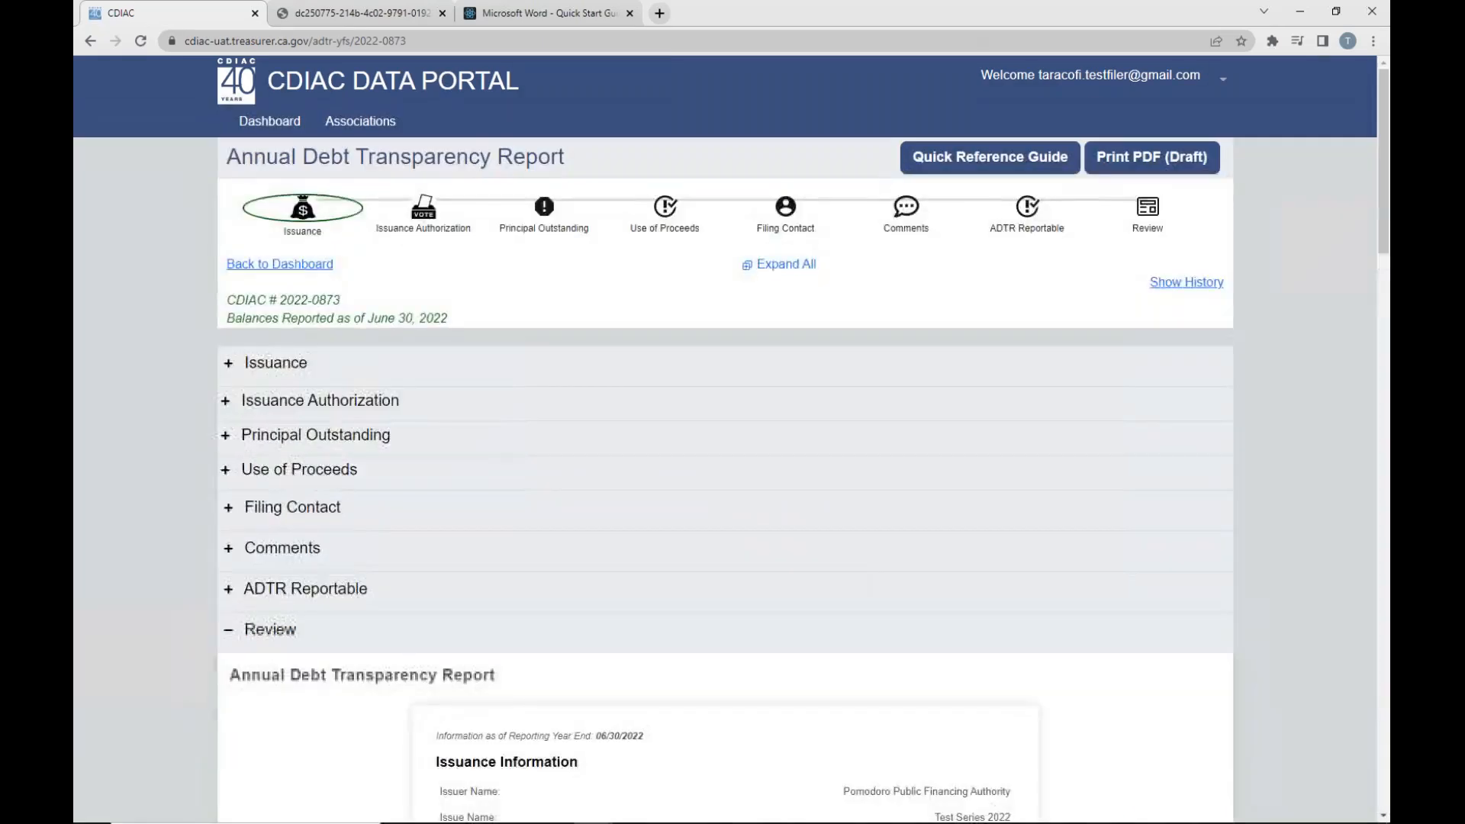
- Review the full report summary, from Issuance Information through Use of Proceeds and the expenditure tables
{"action": "scroll", "coordinate": [703, 542], "scroll_direction": "down", "scroll_amount": 4}
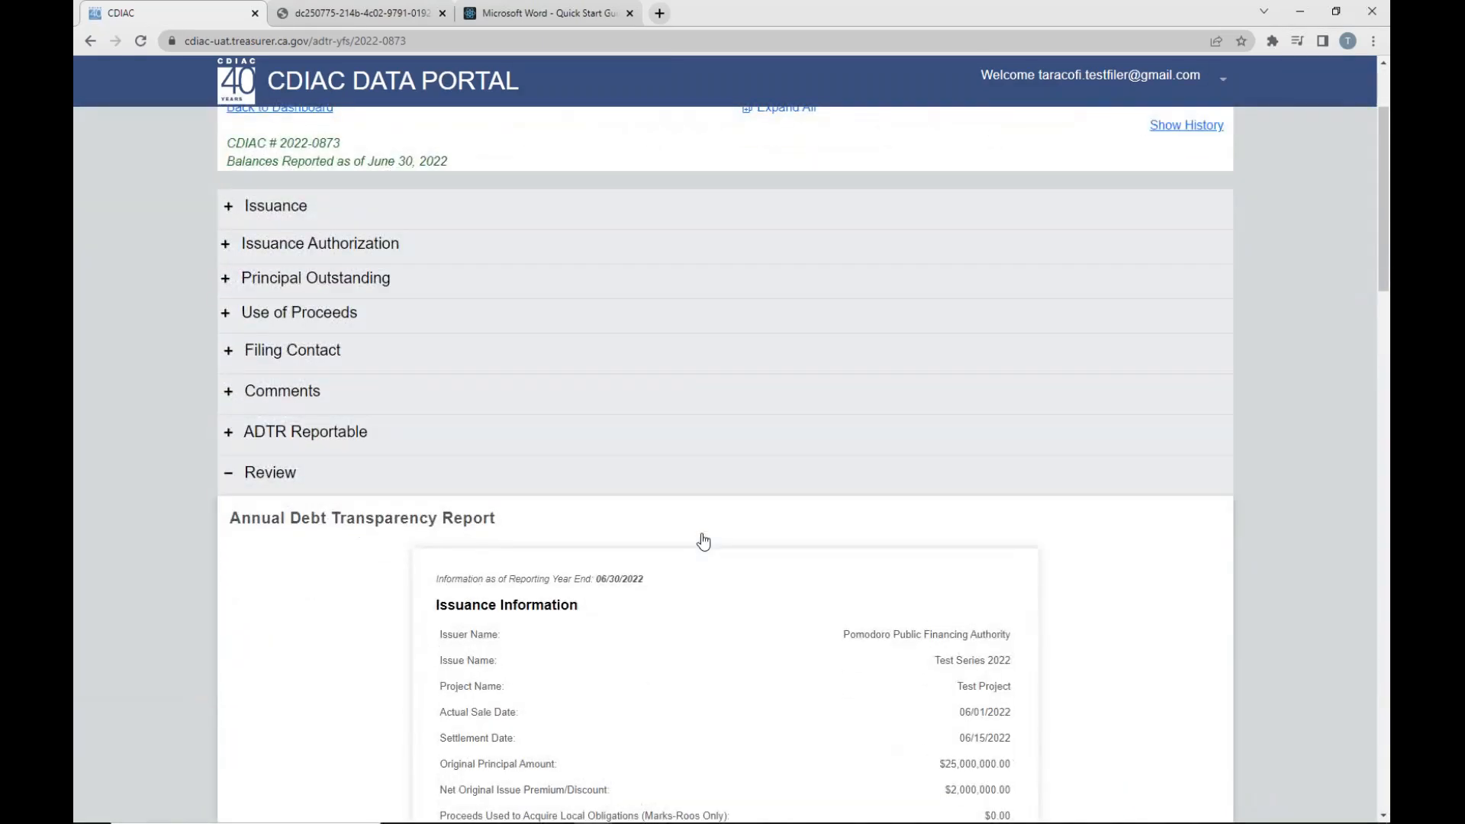
{"action": "scroll", "coordinate": [724, 465], "scroll_direction": "down", "scroll_amount": 3}
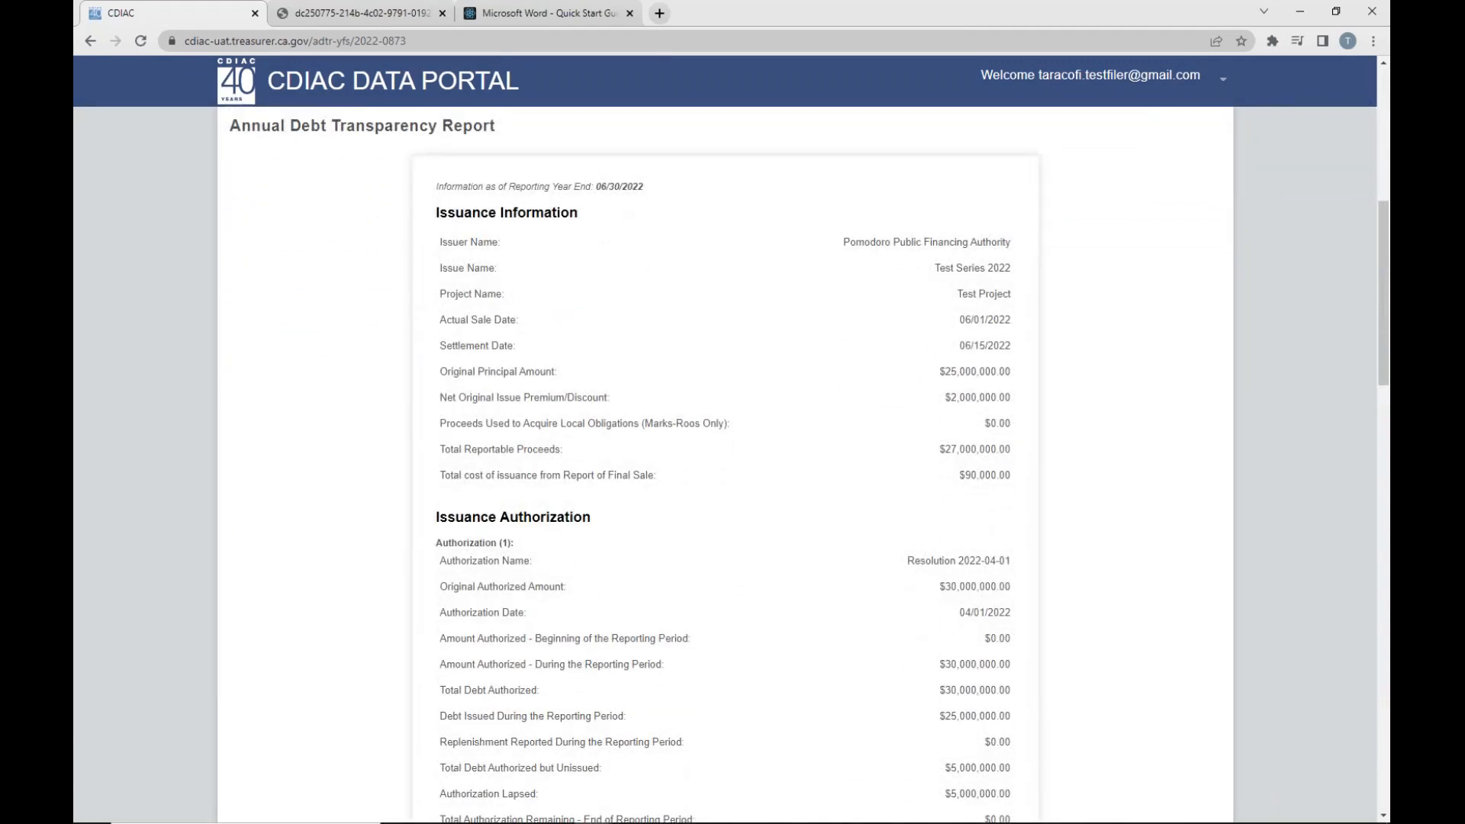
{"action": "scroll", "coordinate": [725, 465], "scroll_direction": "down", "scroll_amount": 2}
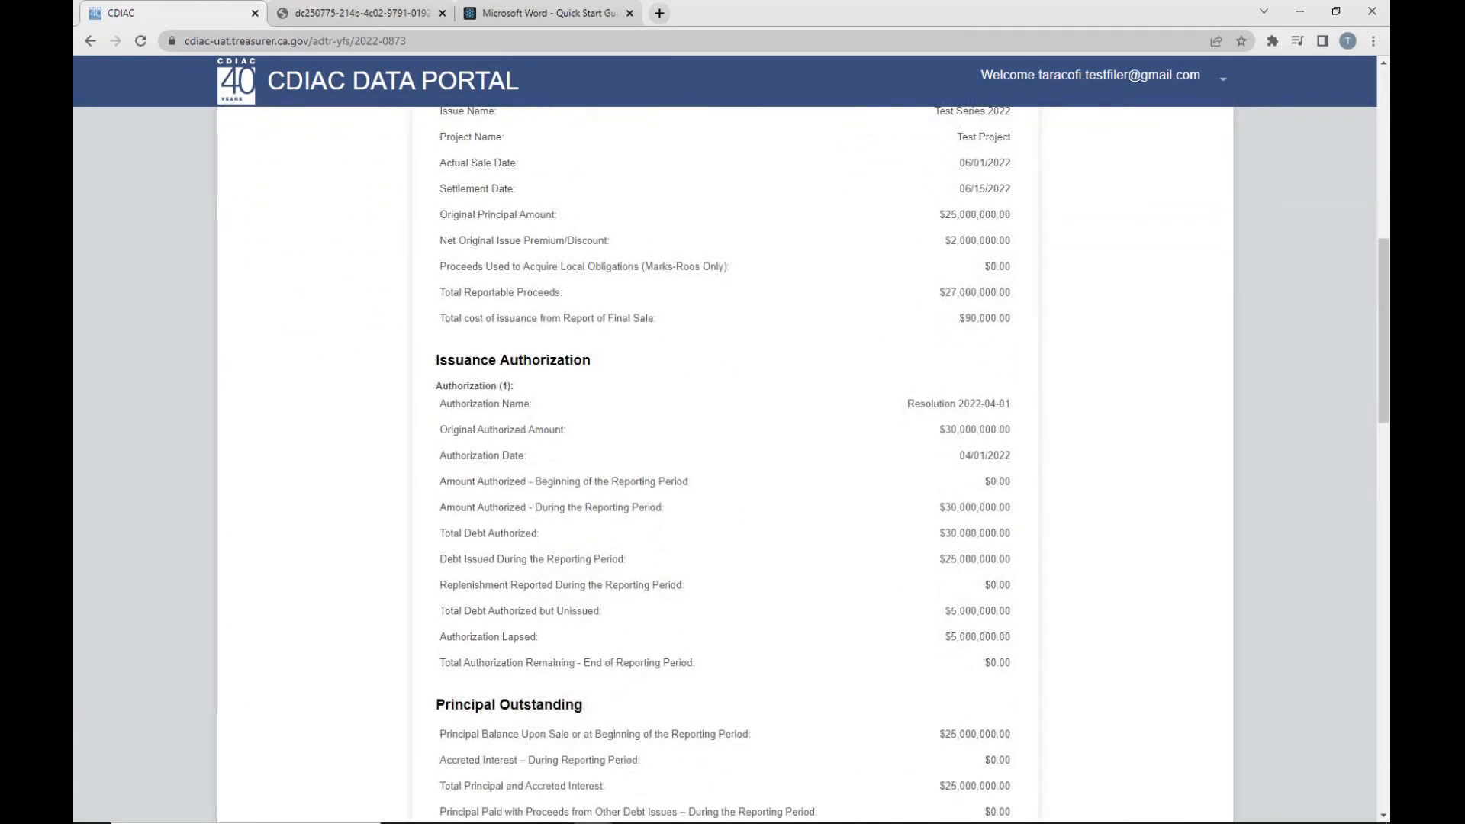
{"action": "scroll", "coordinate": [725, 466], "scroll_direction": "down", "scroll_amount": 2}
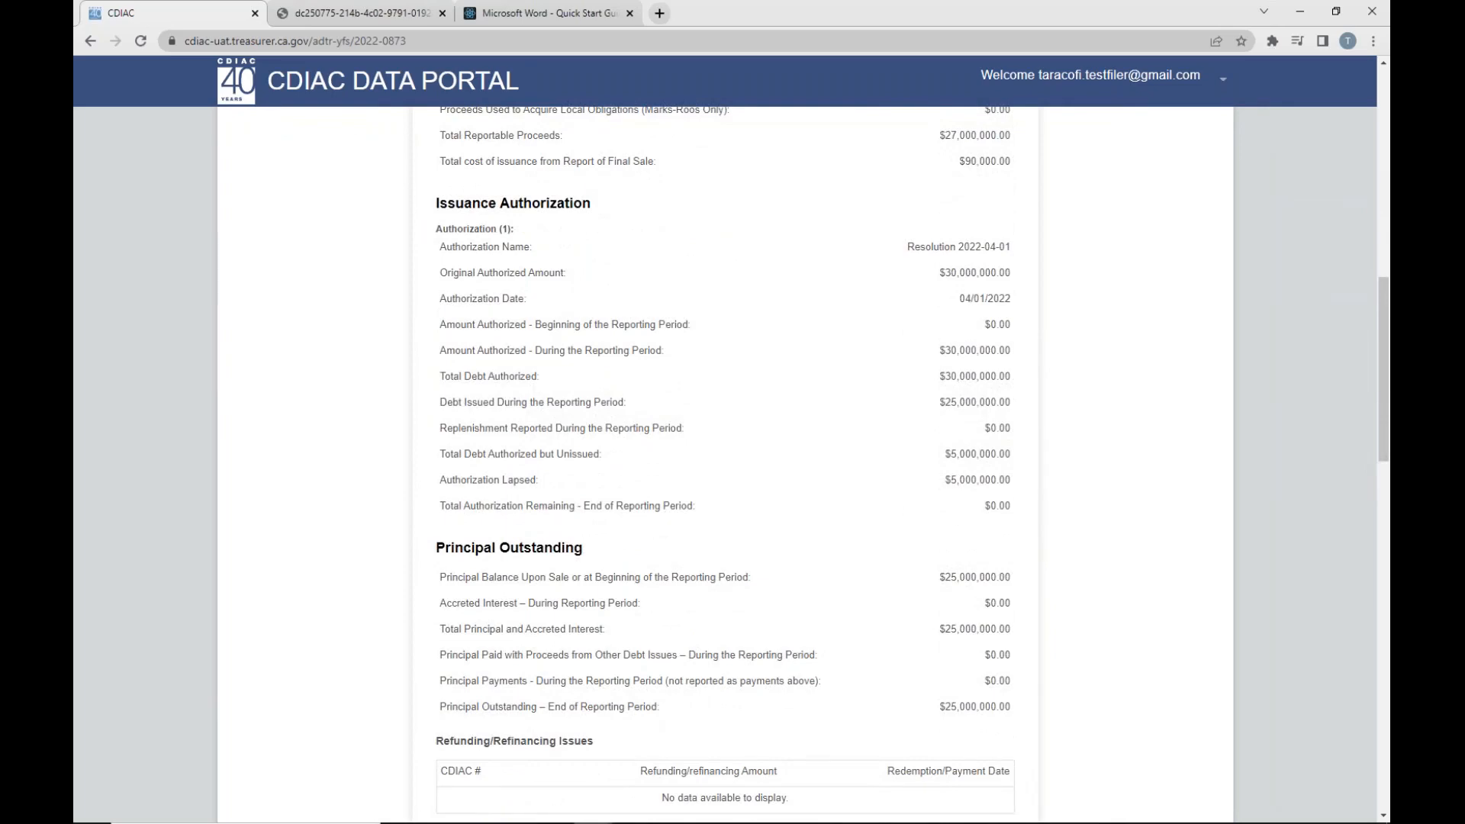
{"action": "scroll", "coordinate": [725, 466], "scroll_direction": "down", "scroll_amount": 4}
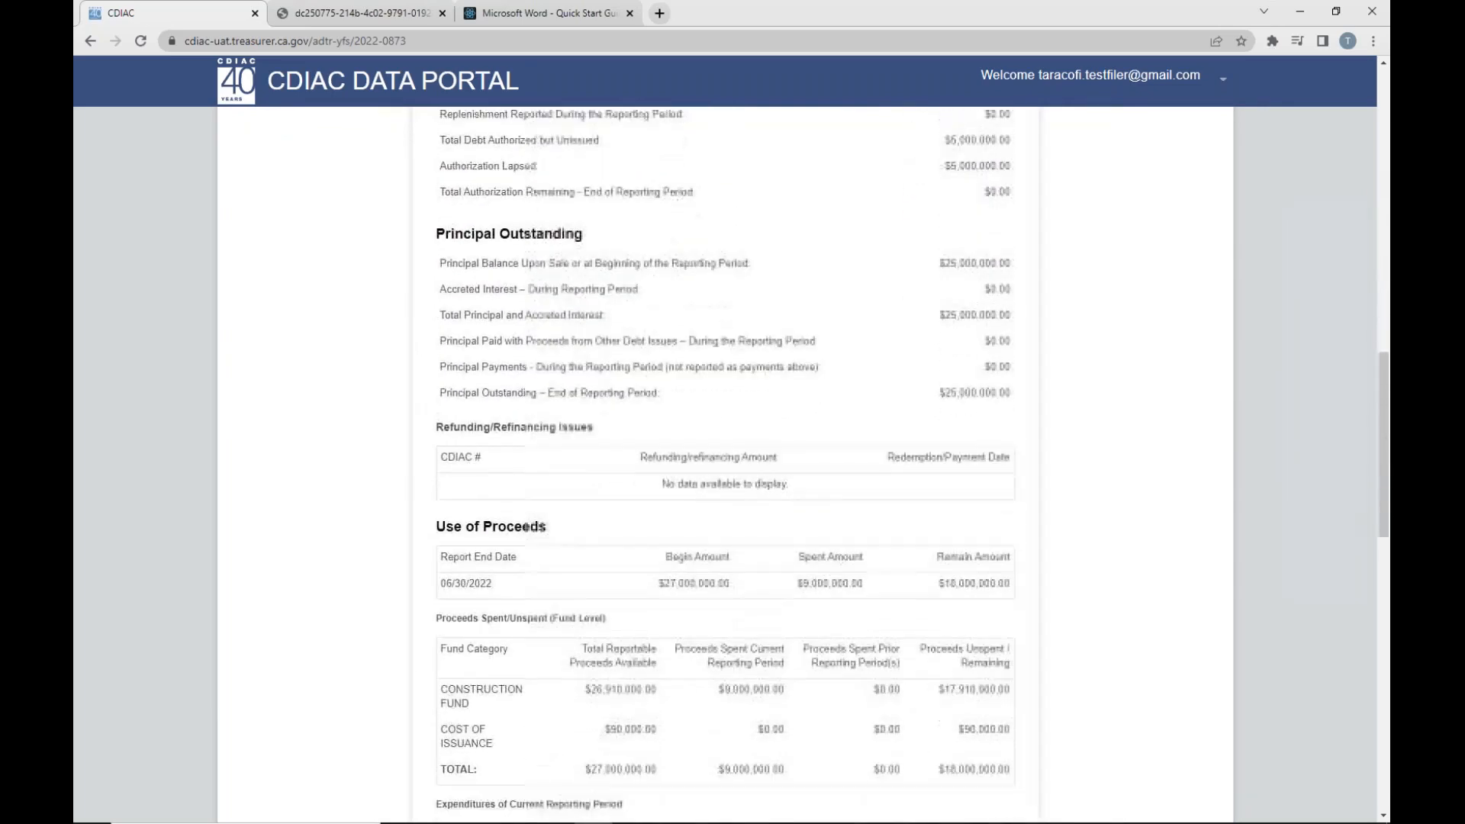
{"action": "scroll", "coordinate": [725, 466], "scroll_direction": "down", "scroll_amount": 8}
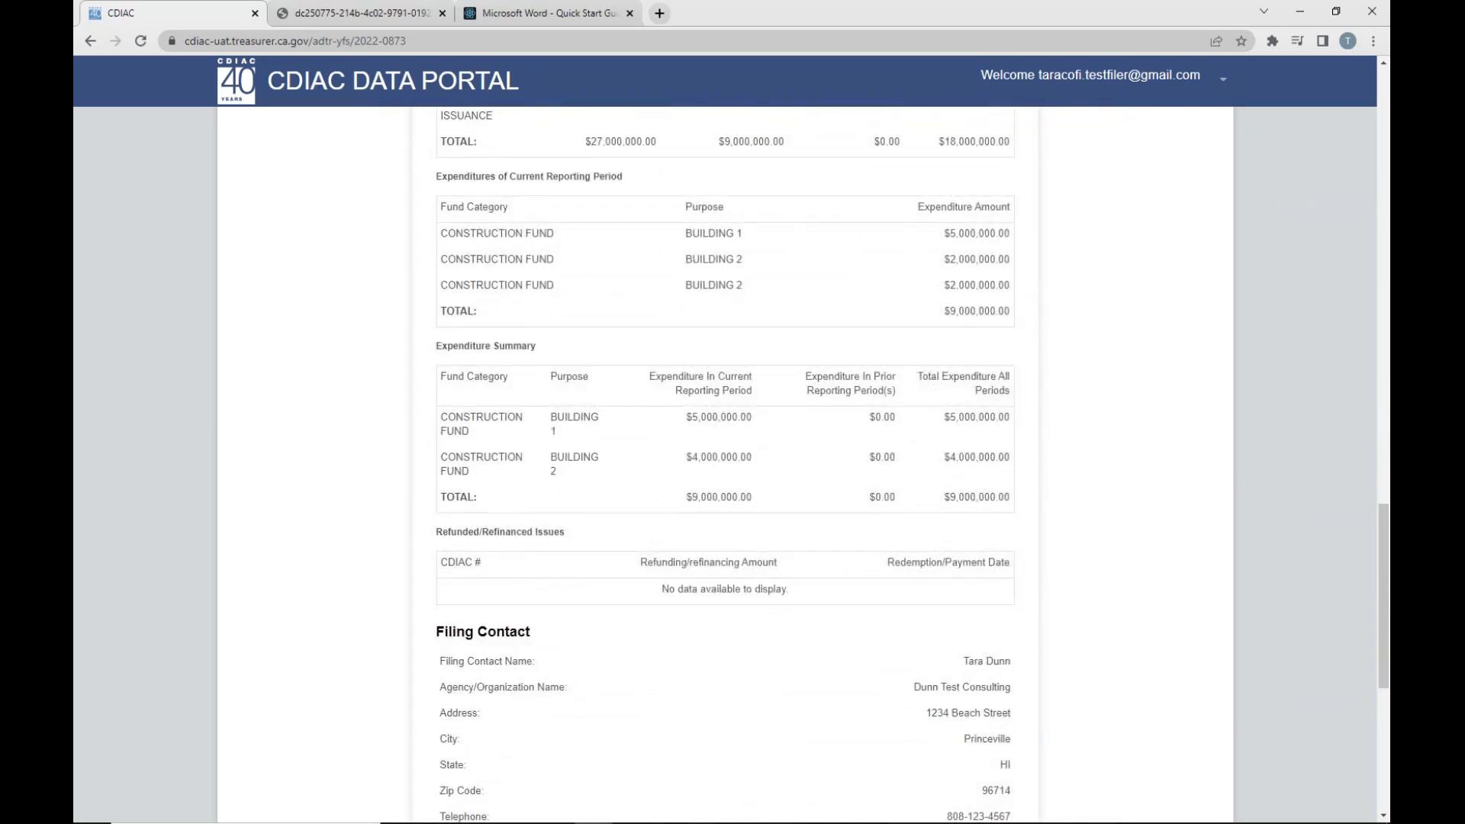
{"action": "scroll", "coordinate": [1271, 588], "scroll_direction": "down", "scroll_amount": 2}
{"action": "scroll", "coordinate": [1271, 587], "scroll_direction": "up", "scroll_amount": 5}
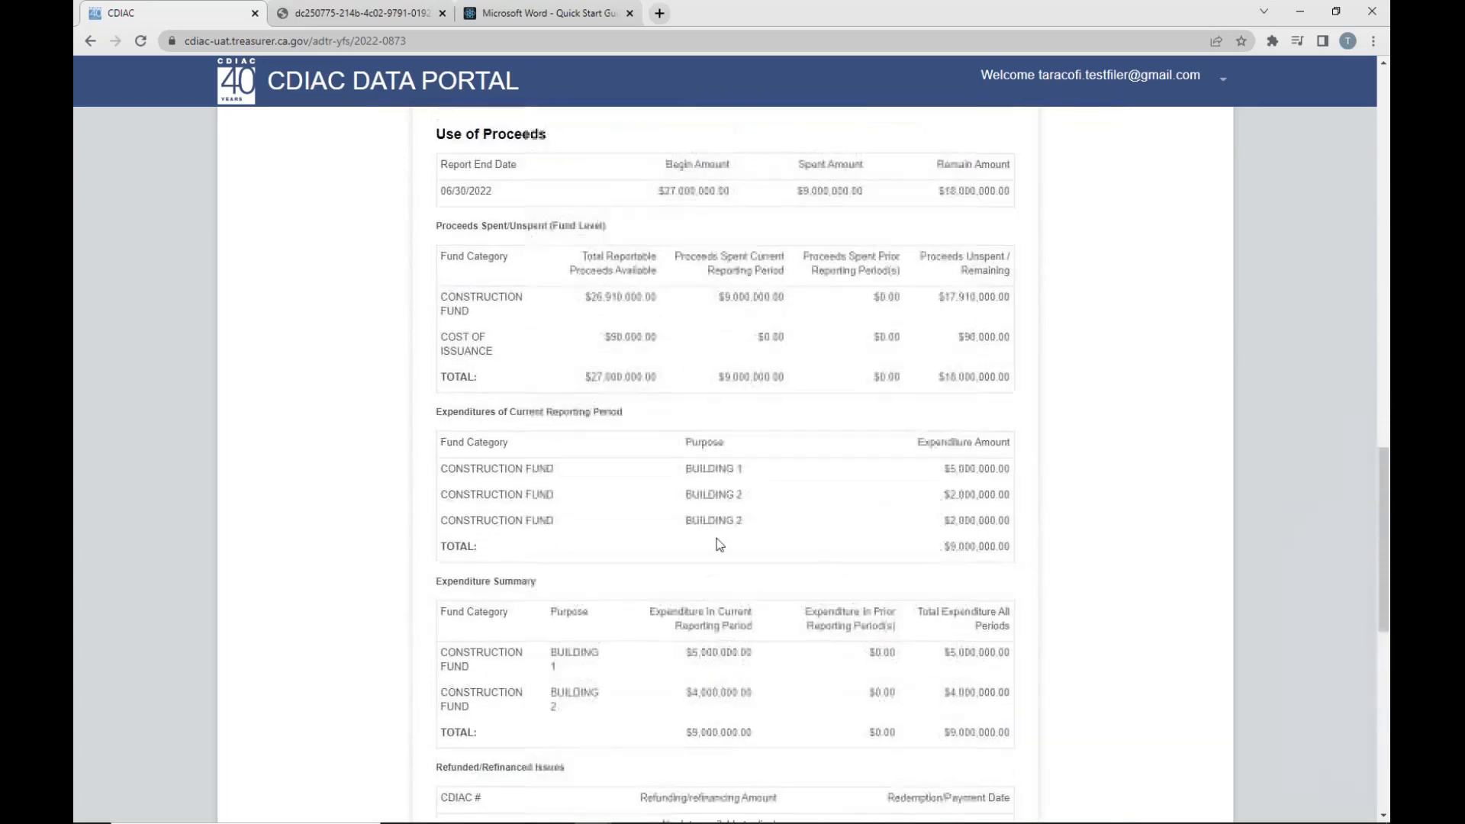
{"action": "left_click_drag", "start_coordinate": [1381, 561], "coordinate": [1191, 187]}
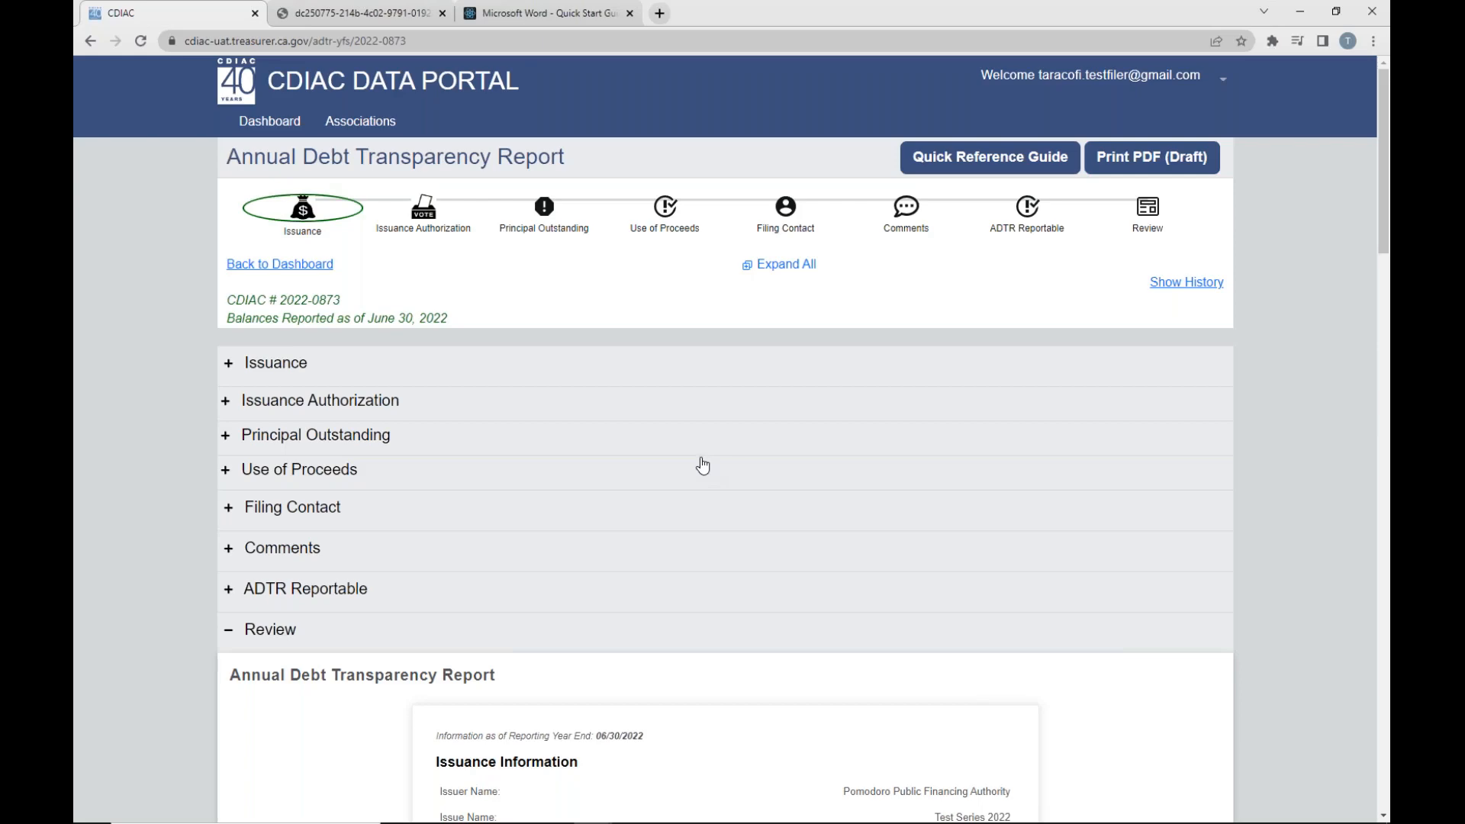
- Validate and submit the Annual Debt Transparency Report for Test Series 2022
{"action": "scroll", "coordinate": [703, 464], "scroll_direction": "down", "scroll_amount": 5}
{"action": "left_click_drag", "start_coordinate": [1383, 351], "coordinate": [1329, 745]}
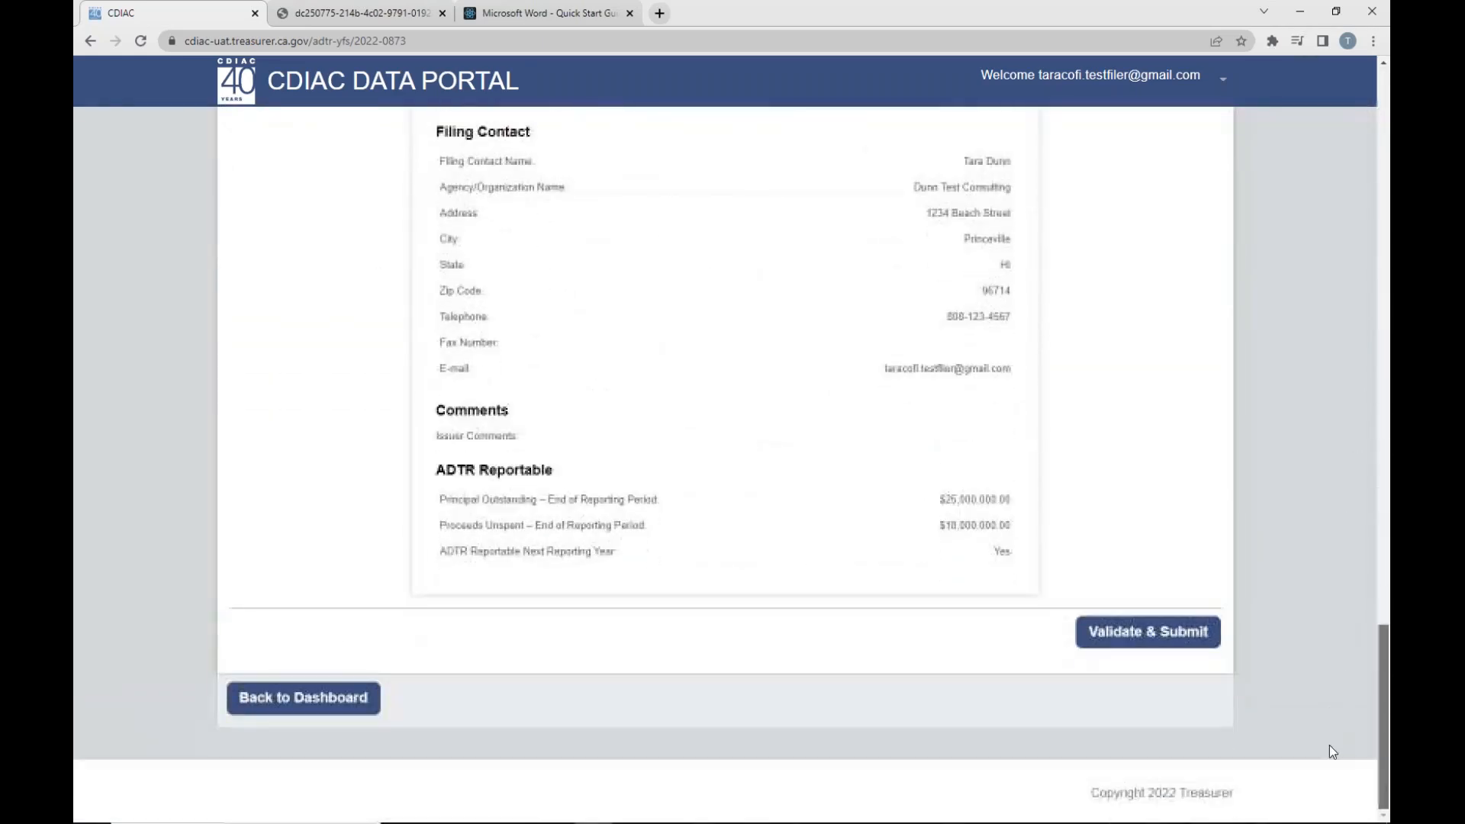
{"action": "left_click", "coordinate": [1122, 635]}
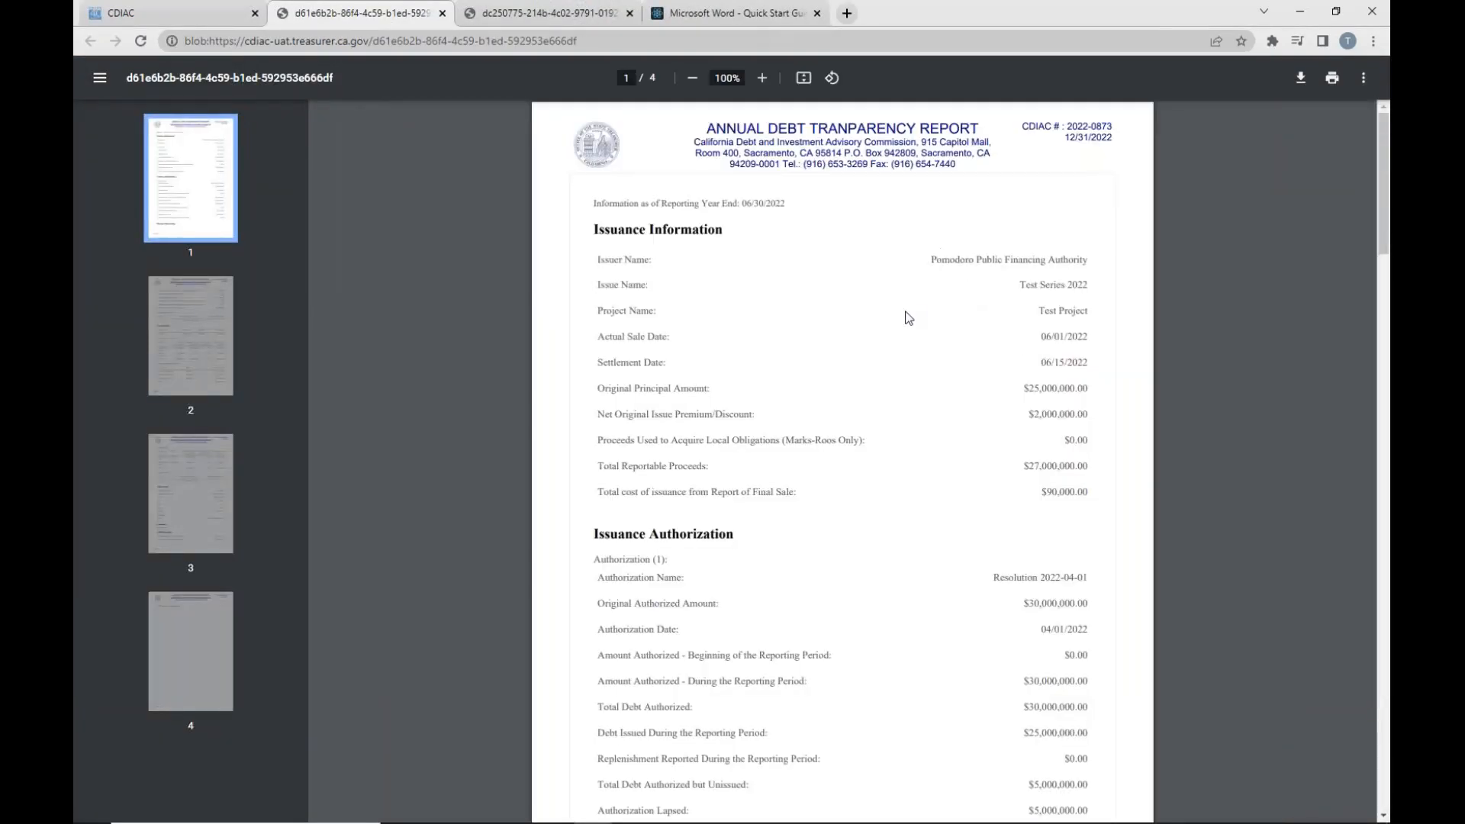
- Look through all four pages of the generated Annual Debt Transparency Report PDF
{"action": "scroll", "coordinate": [872, 328], "scroll_direction": "down", "scroll_amount": 15}
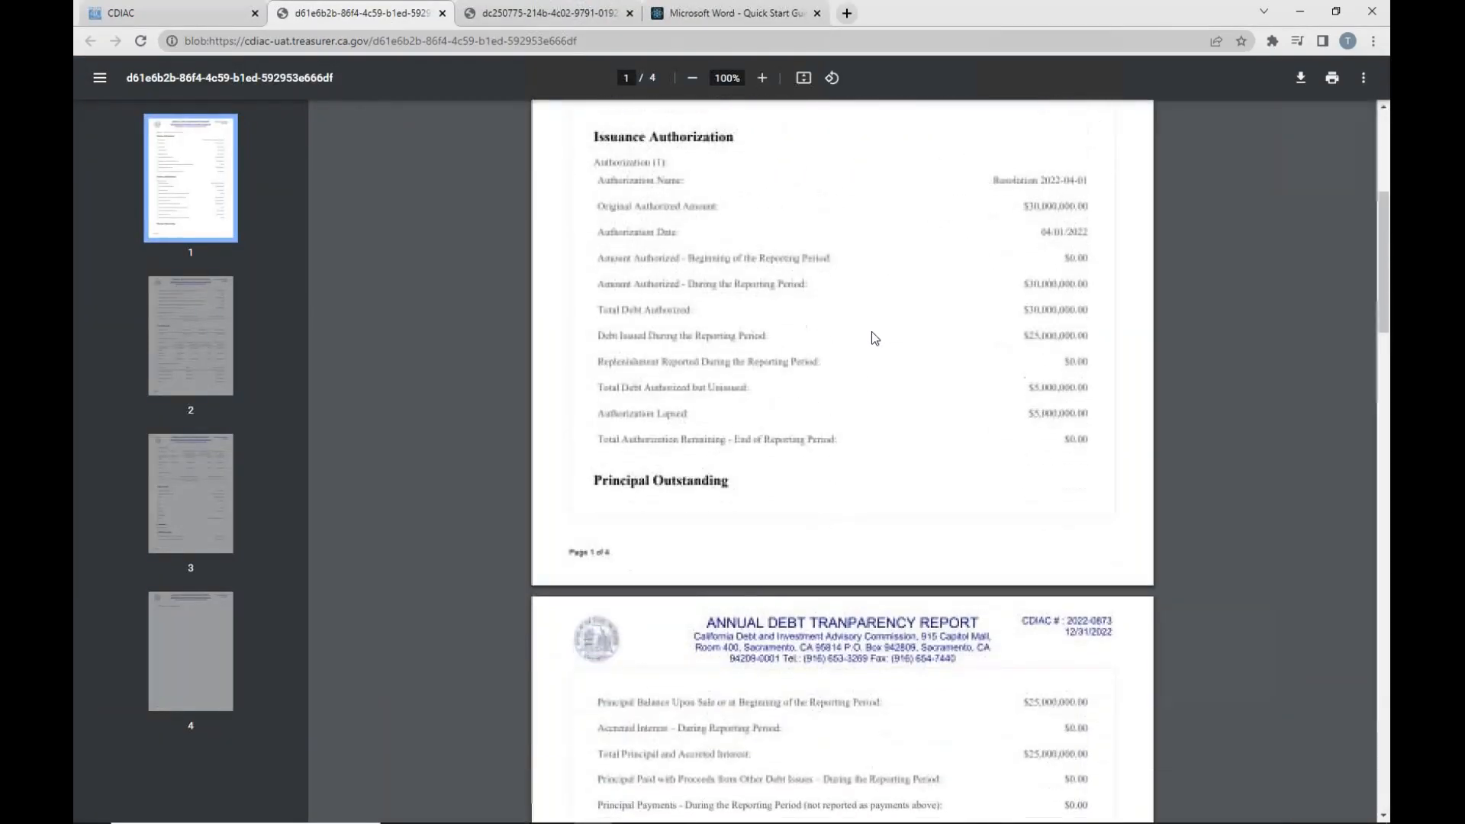
{"action": "scroll", "coordinate": [870, 334], "scroll_direction": "down", "scroll_amount": 17}
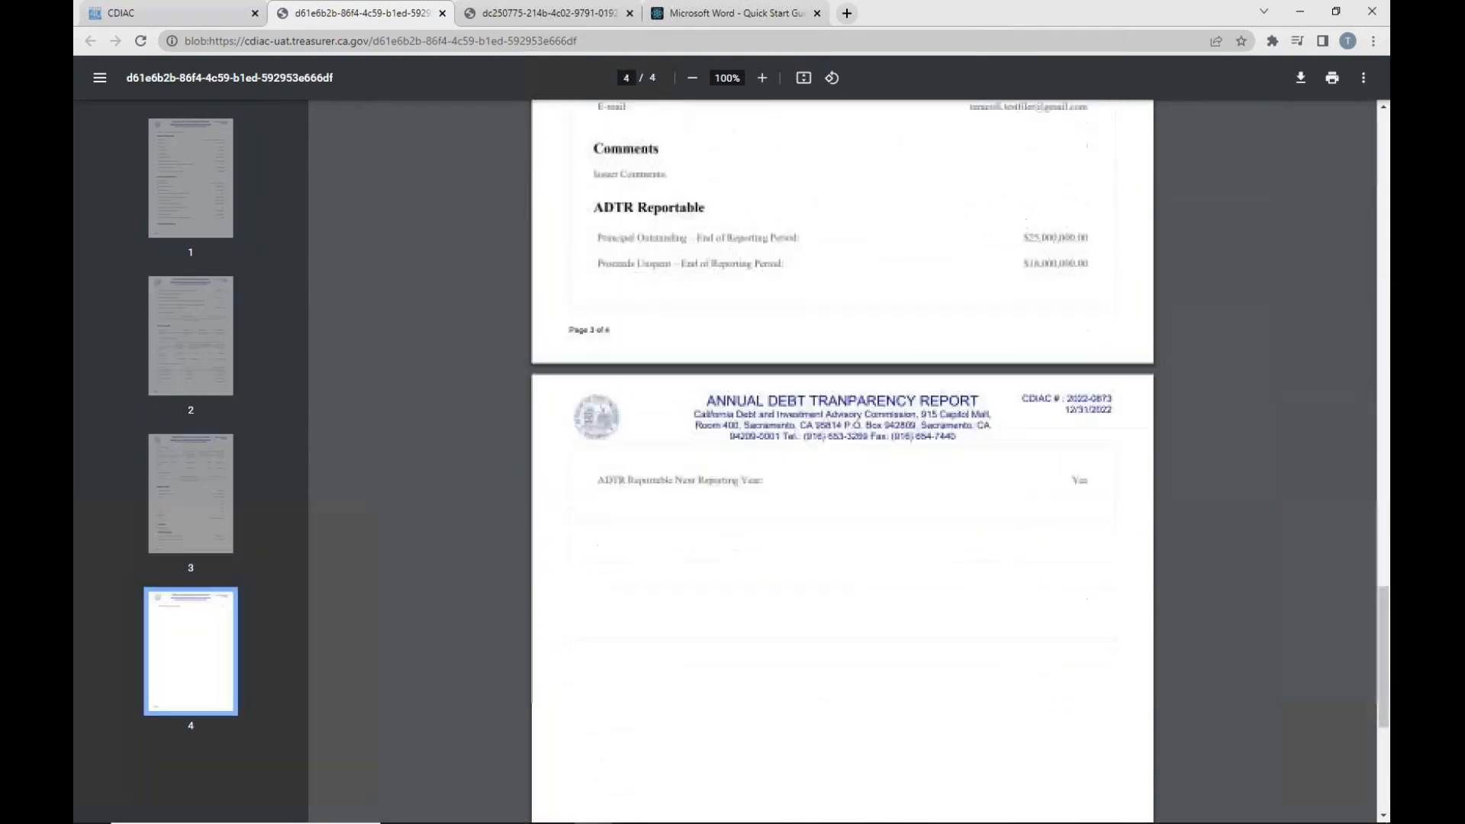
{"action": "scroll", "coordinate": [870, 344], "scroll_direction": "up", "scroll_amount": 3}
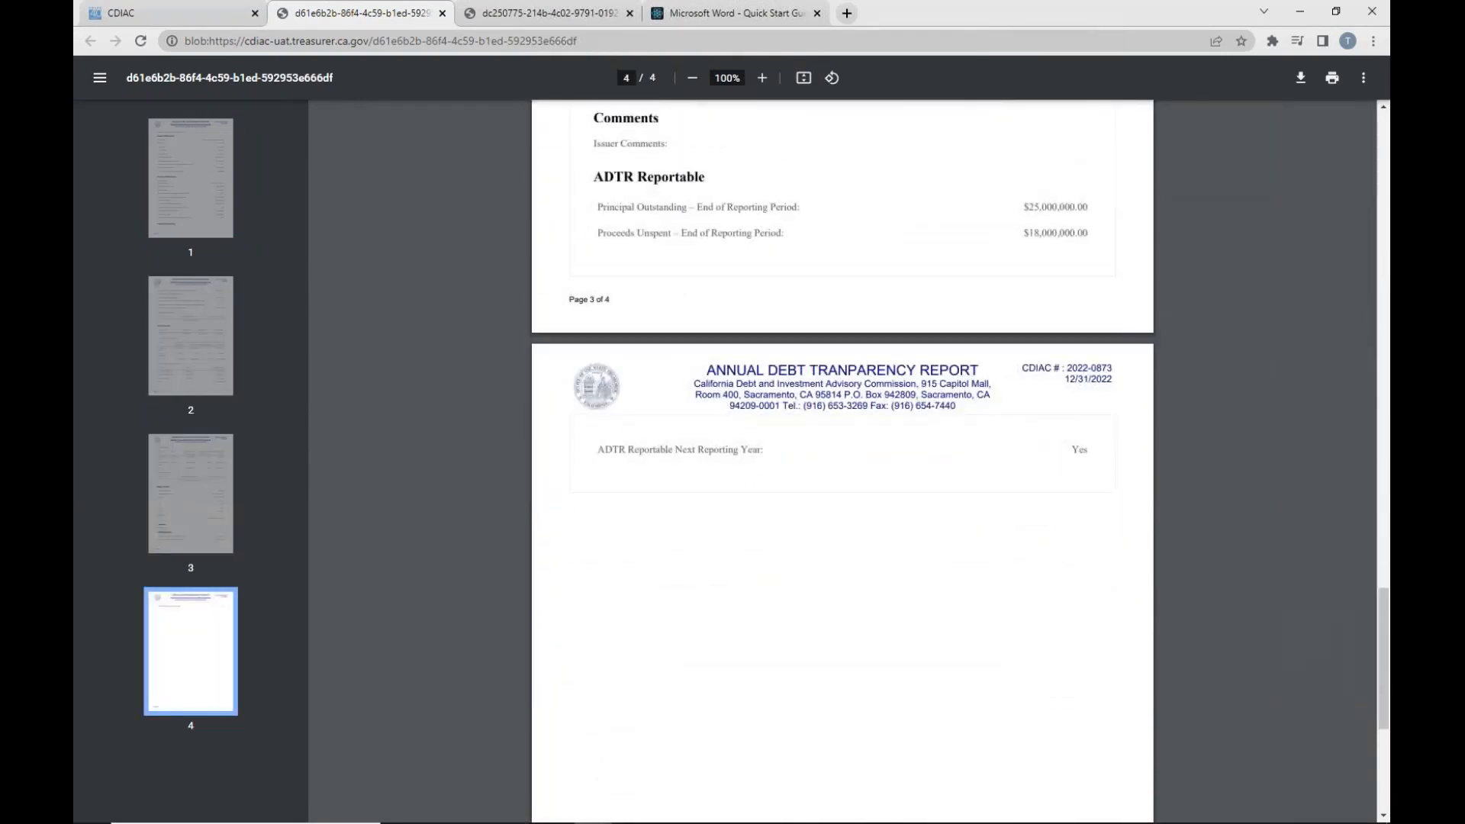
{"action": "scroll", "coordinate": [871, 344], "scroll_direction": "down", "scroll_amount": 5}
{"action": "scroll", "coordinate": [871, 344], "scroll_direction": "up", "scroll_amount": 4}
{"action": "scroll", "coordinate": [871, 344], "scroll_direction": "up", "scroll_amount": 12}
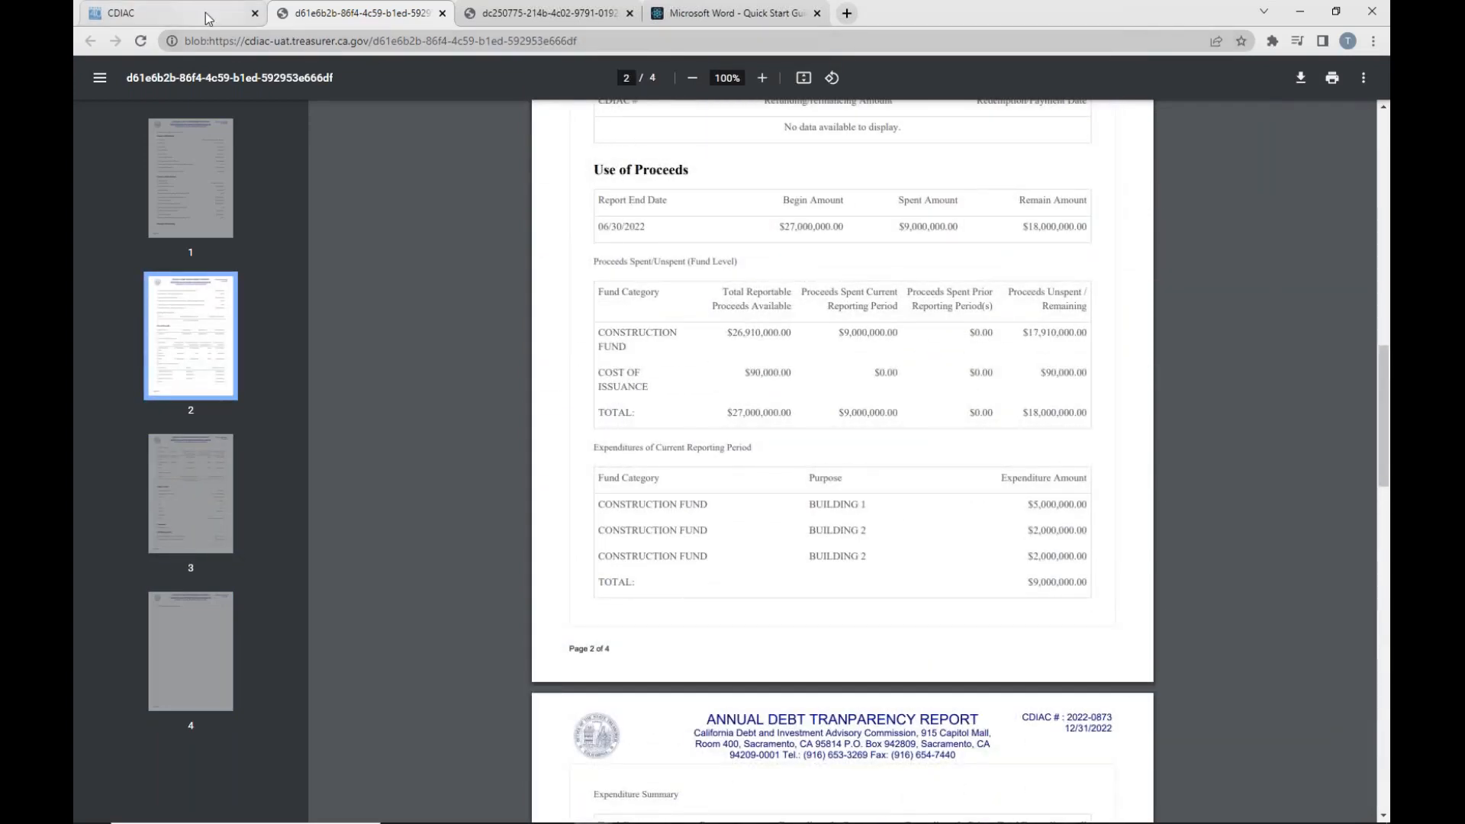
- Return to the portal, open the submitted report's PDF from the filing history, and close the history
{"action": "left_click", "coordinate": [168, 13]}
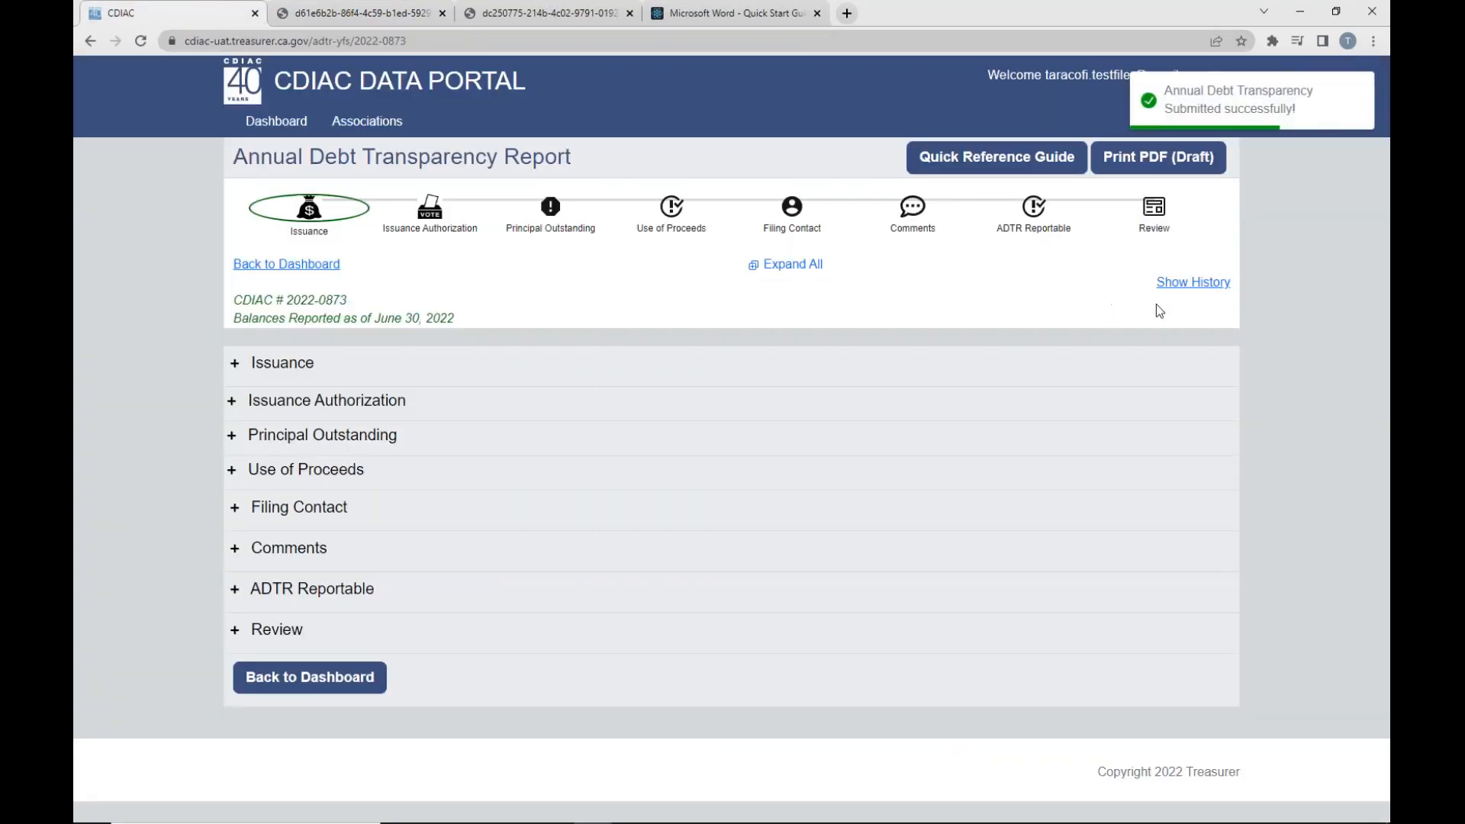
{"action": "left_click", "coordinate": [1202, 282]}
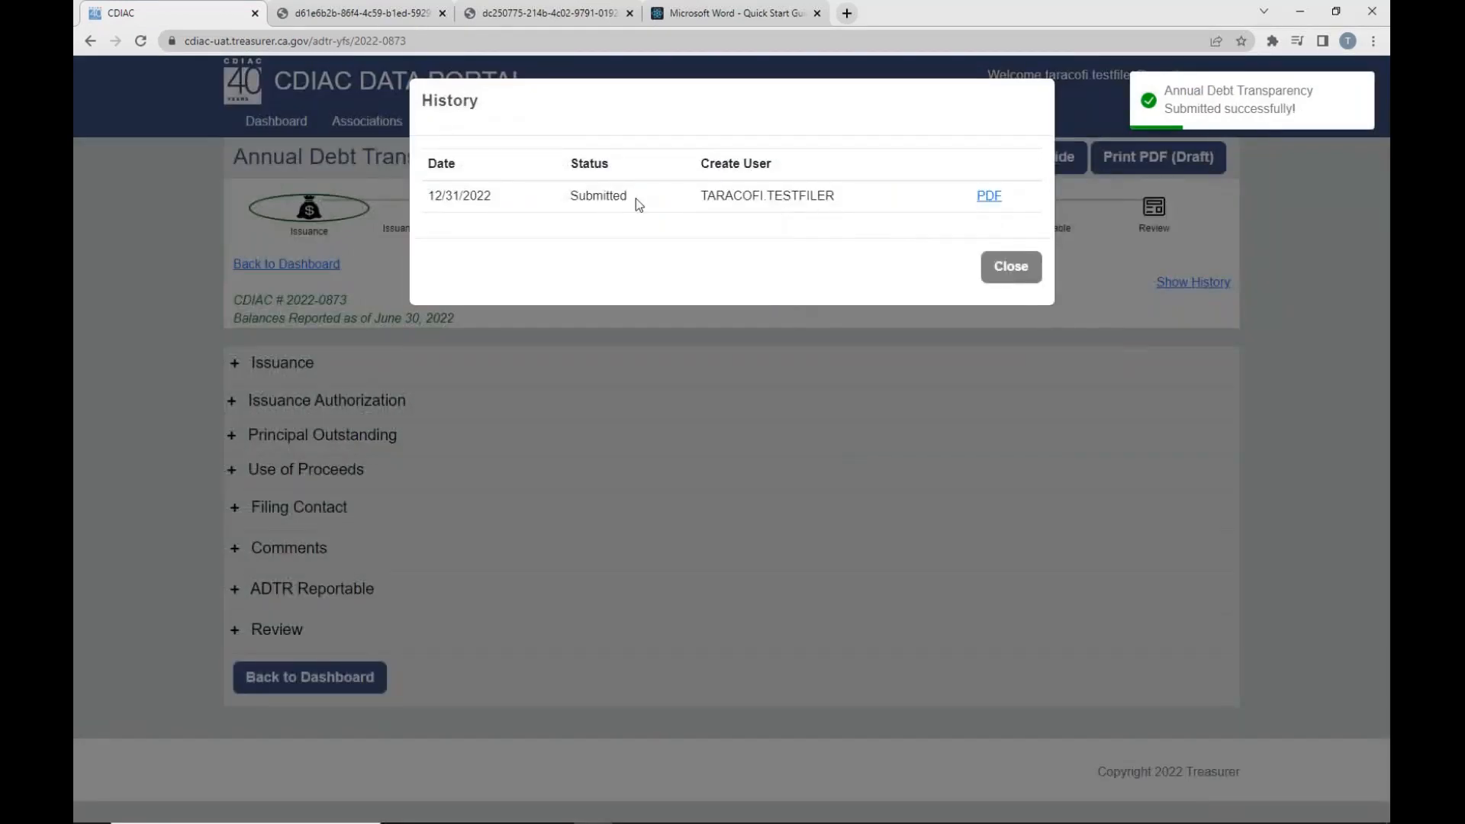
{"action": "left_click", "coordinate": [989, 197]}
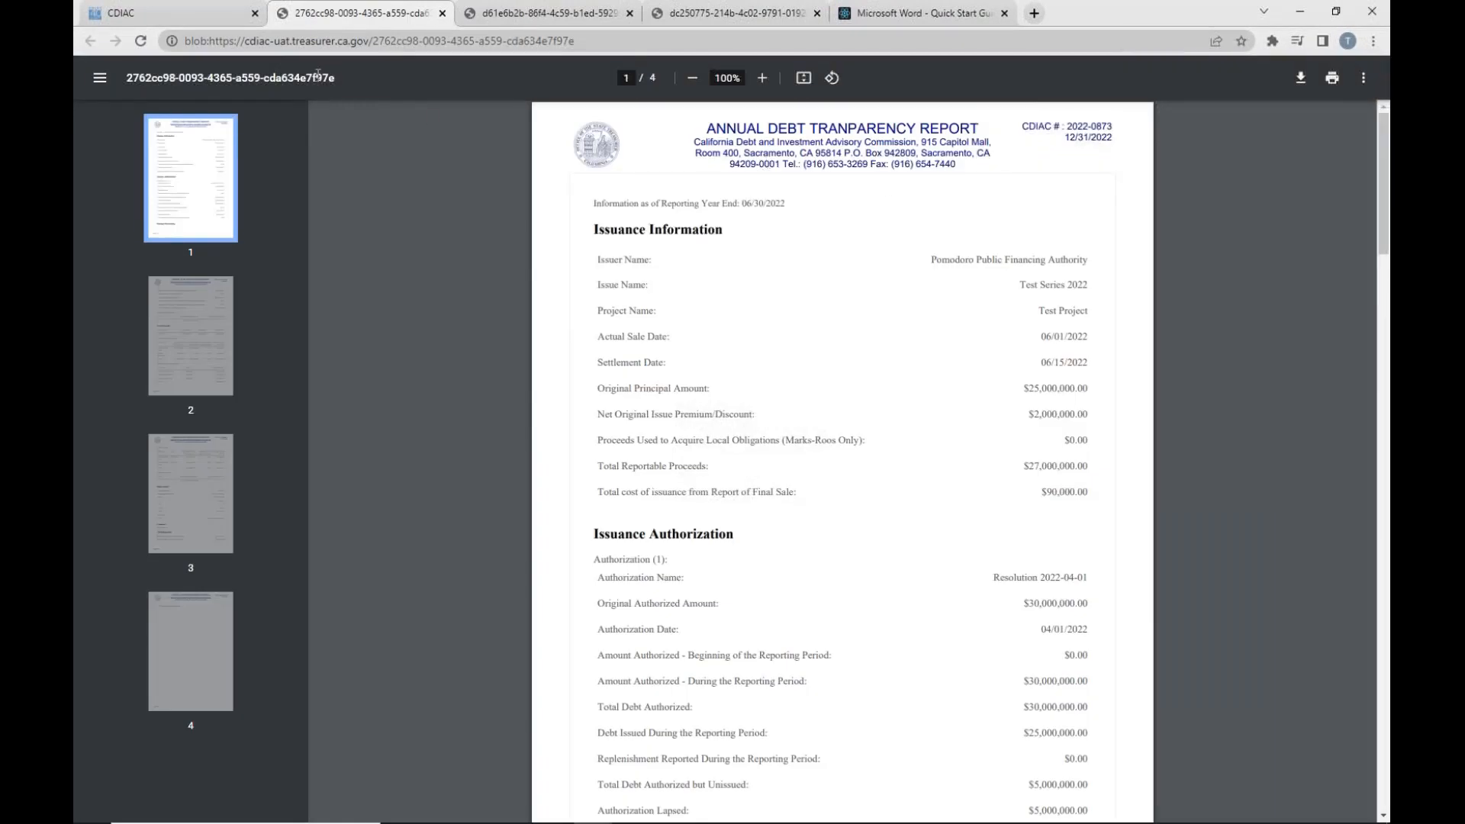
{"action": "left_click", "coordinate": [197, 16]}
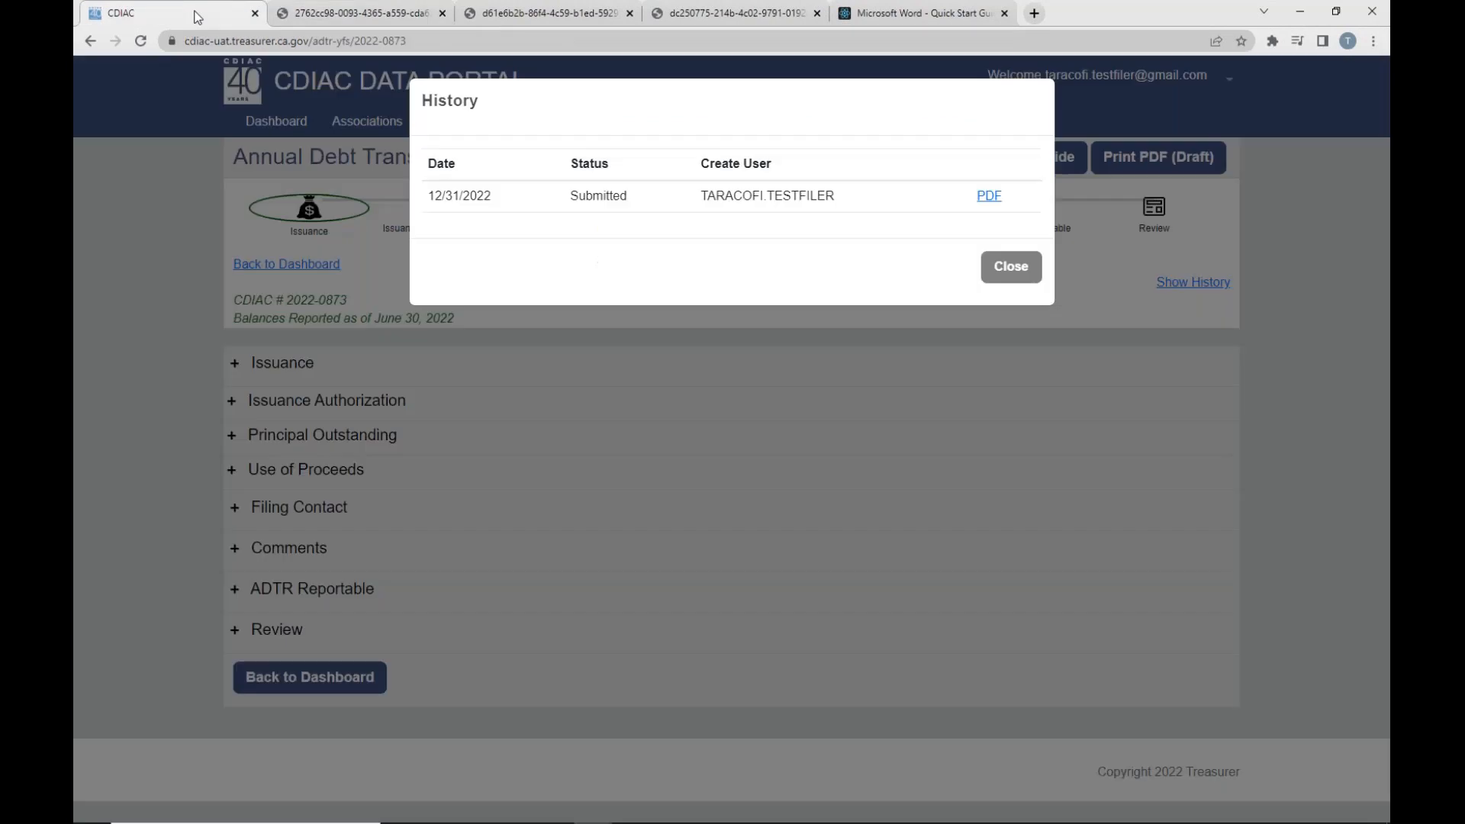
{"action": "left_click", "coordinate": [1015, 266]}
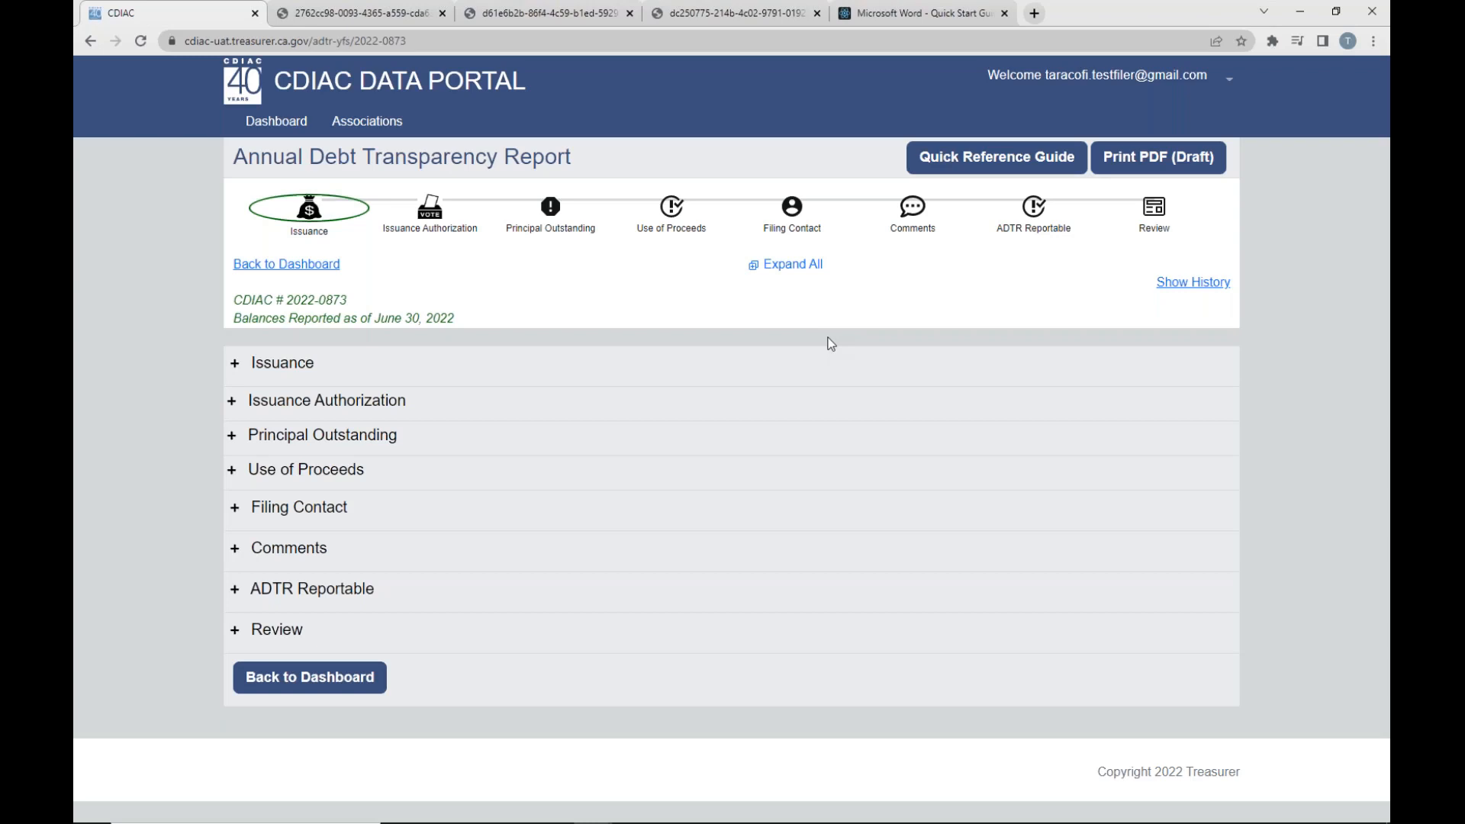
- Go back to the dashboard and check the Test Series 2022 entry's status in the Annual Debt Transparency Reports list
{"action": "left_click", "coordinate": [326, 268]}
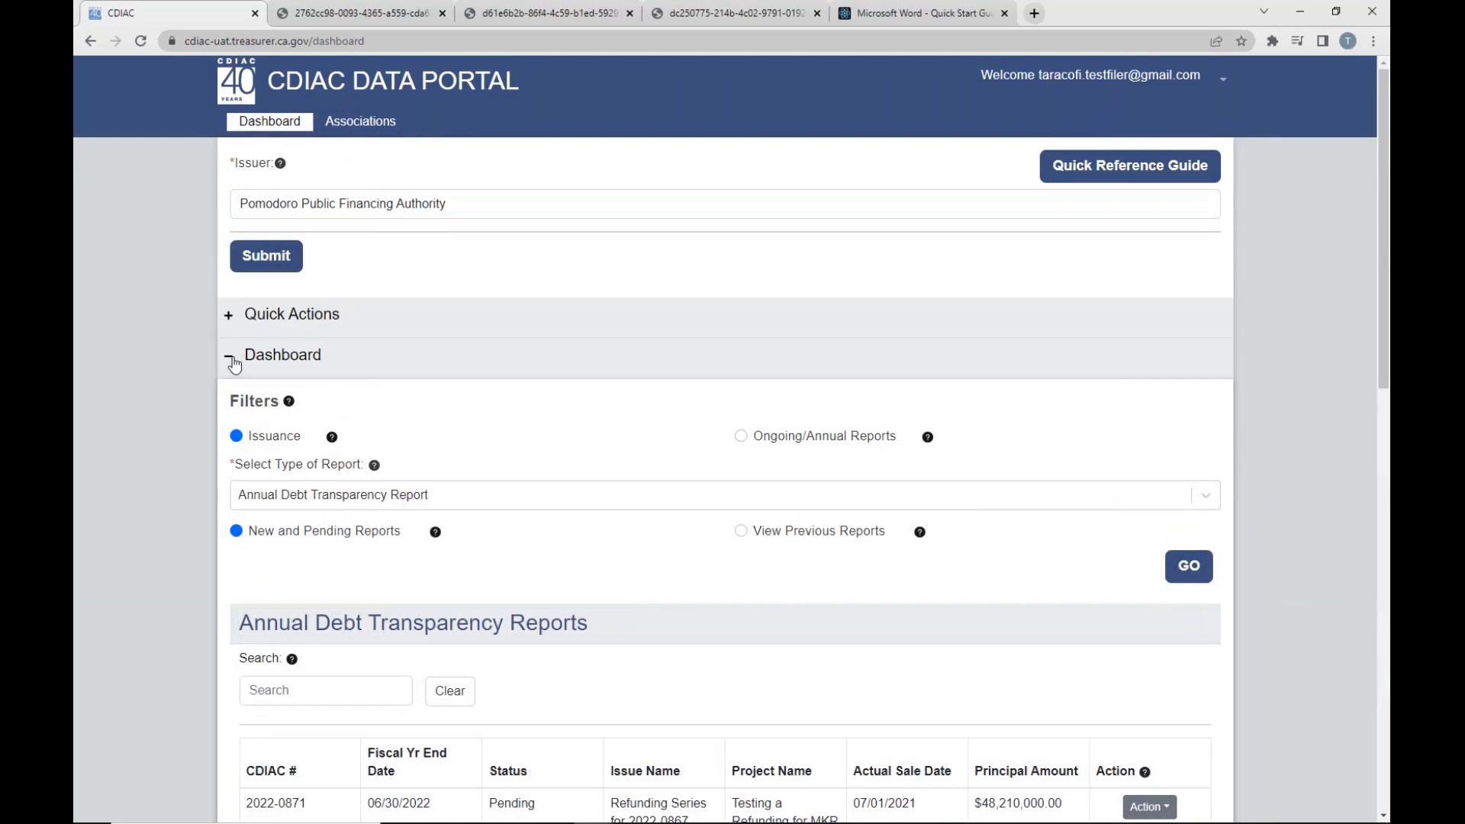
{"action": "scroll", "coordinate": [575, 513], "scroll_direction": "down", "scroll_amount": 3}
{"action": "scroll", "coordinate": [721, 586], "scroll_direction": "down", "scroll_amount": 2}
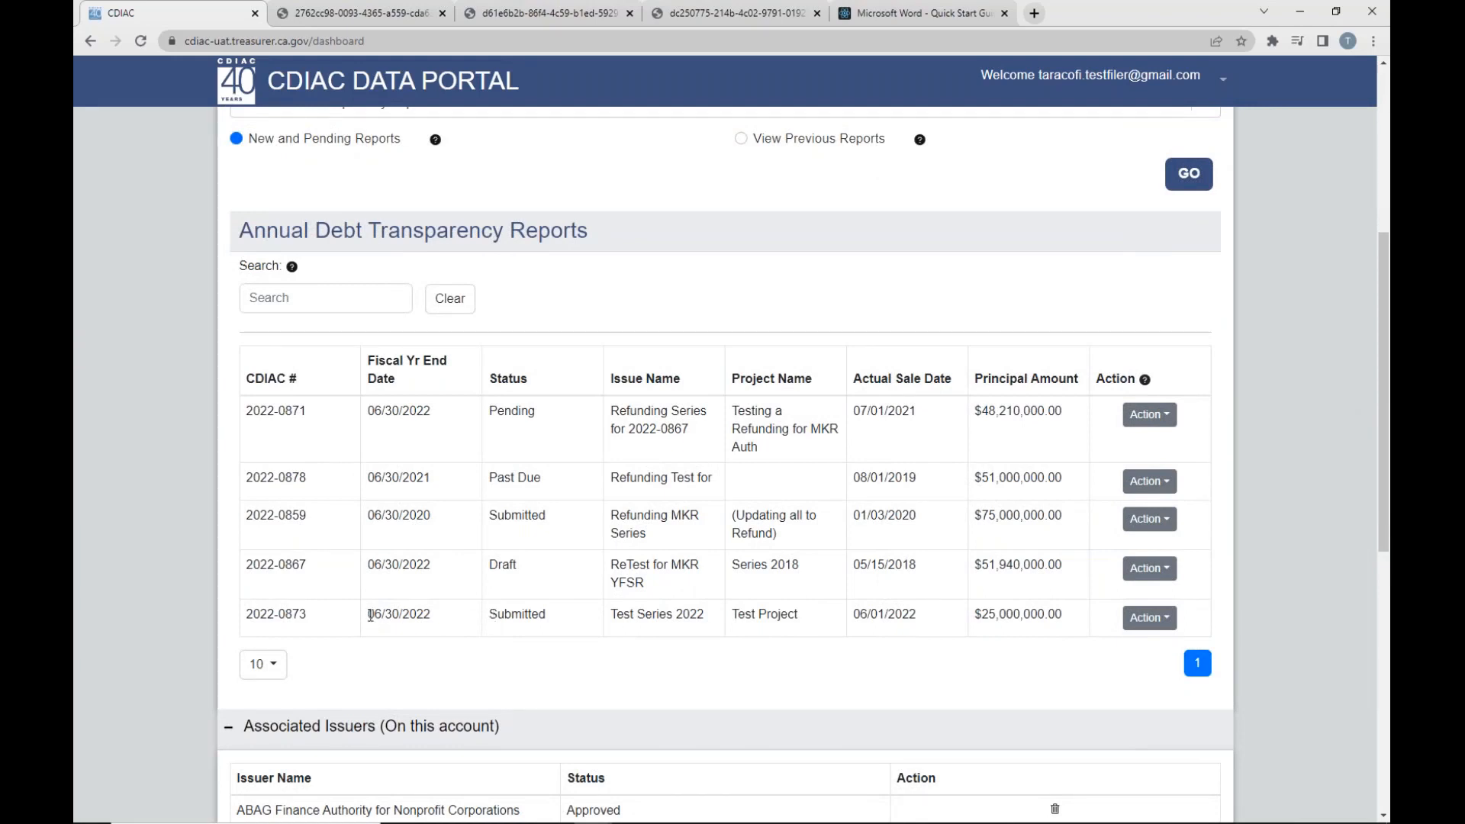
{"action": "left_click_drag", "start_coordinate": [368, 616], "coordinate": [731, 629]}
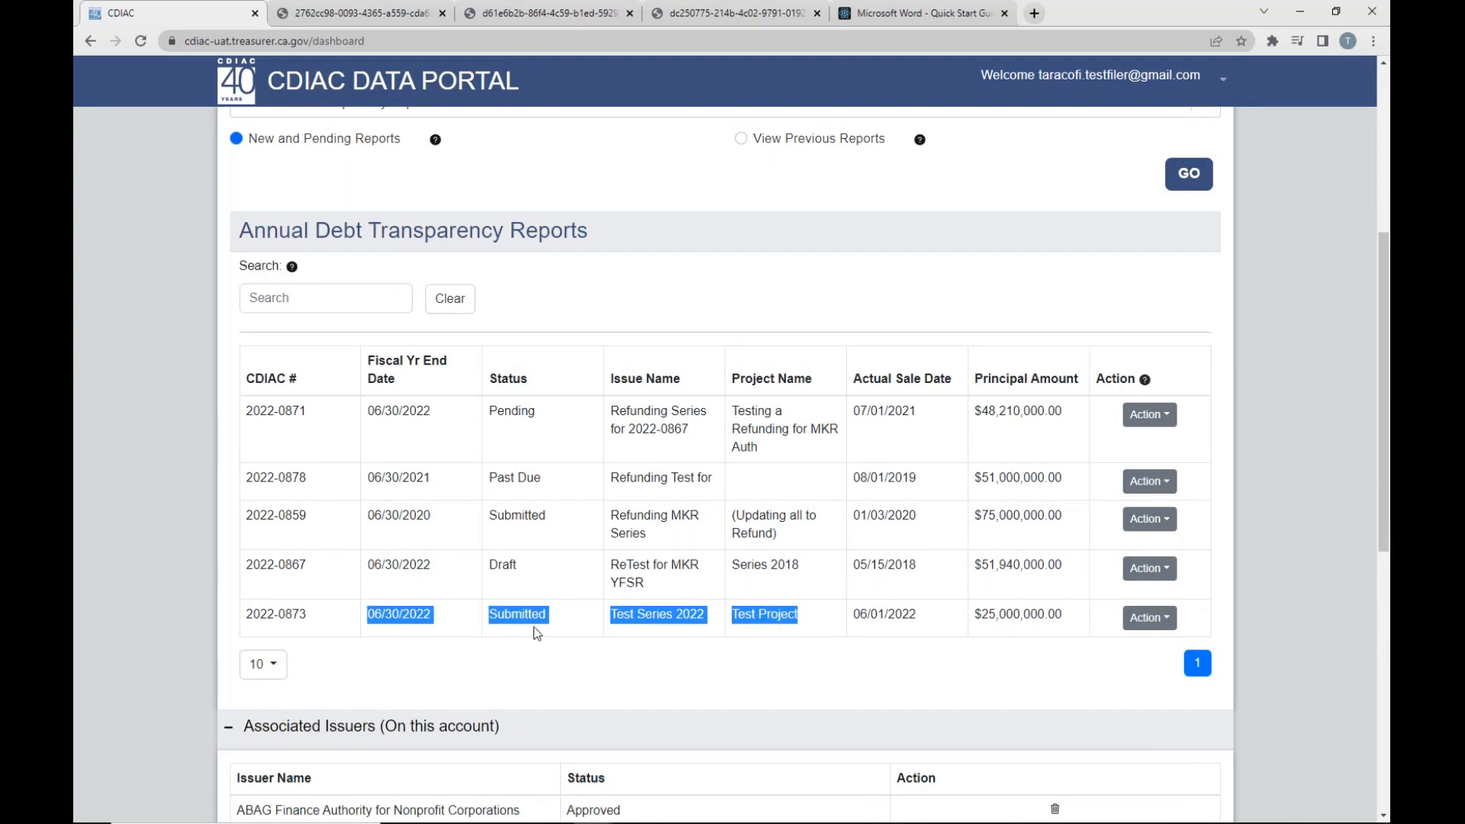
{"action": "left_click", "coordinate": [568, 624]}
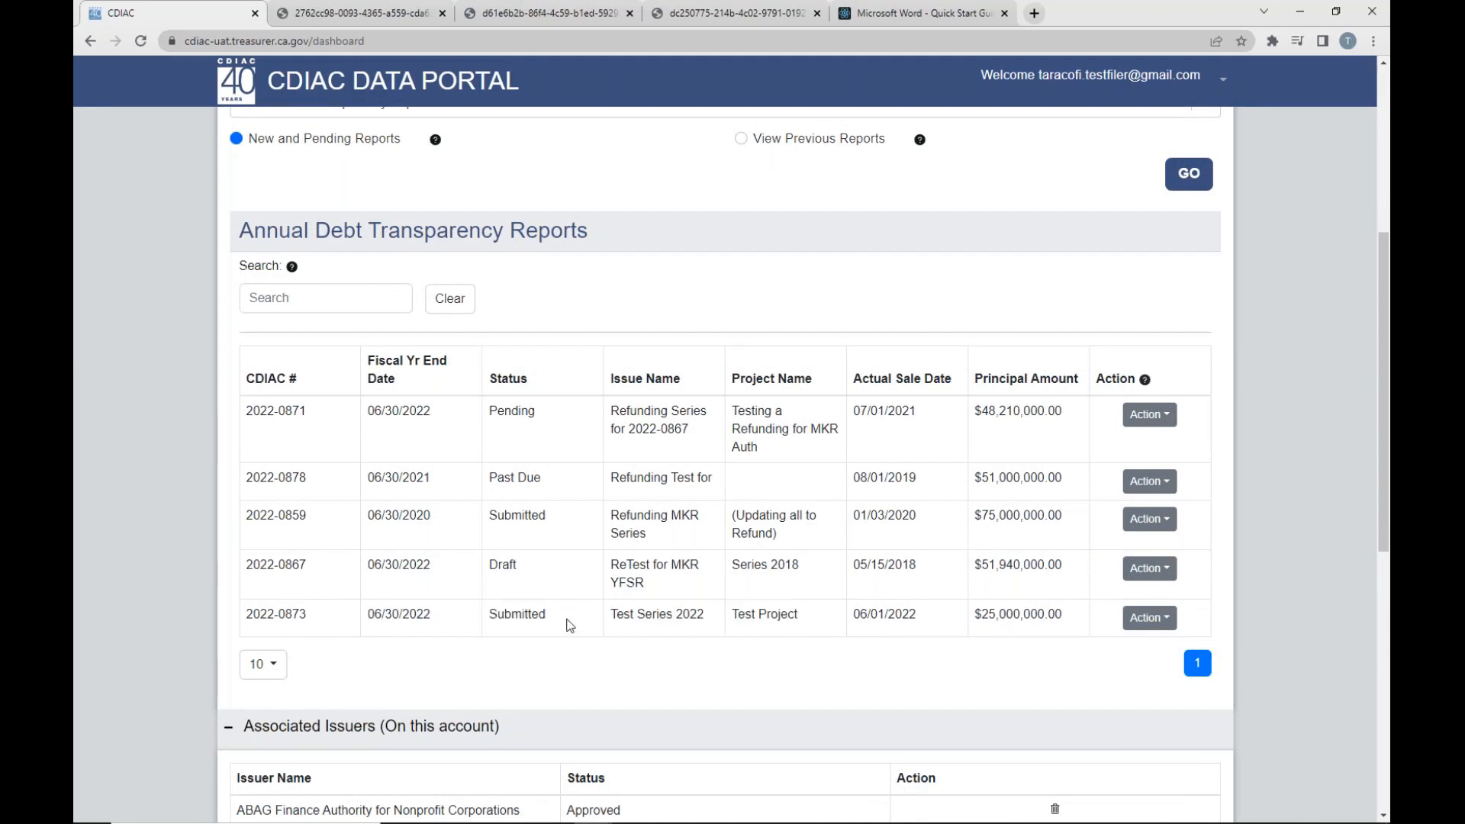
- Check which actions are available for the submitted Test Series 2022 report and the draft ReTest for MKR YFSR report
{"action": "left_click", "coordinate": [1154, 628]}
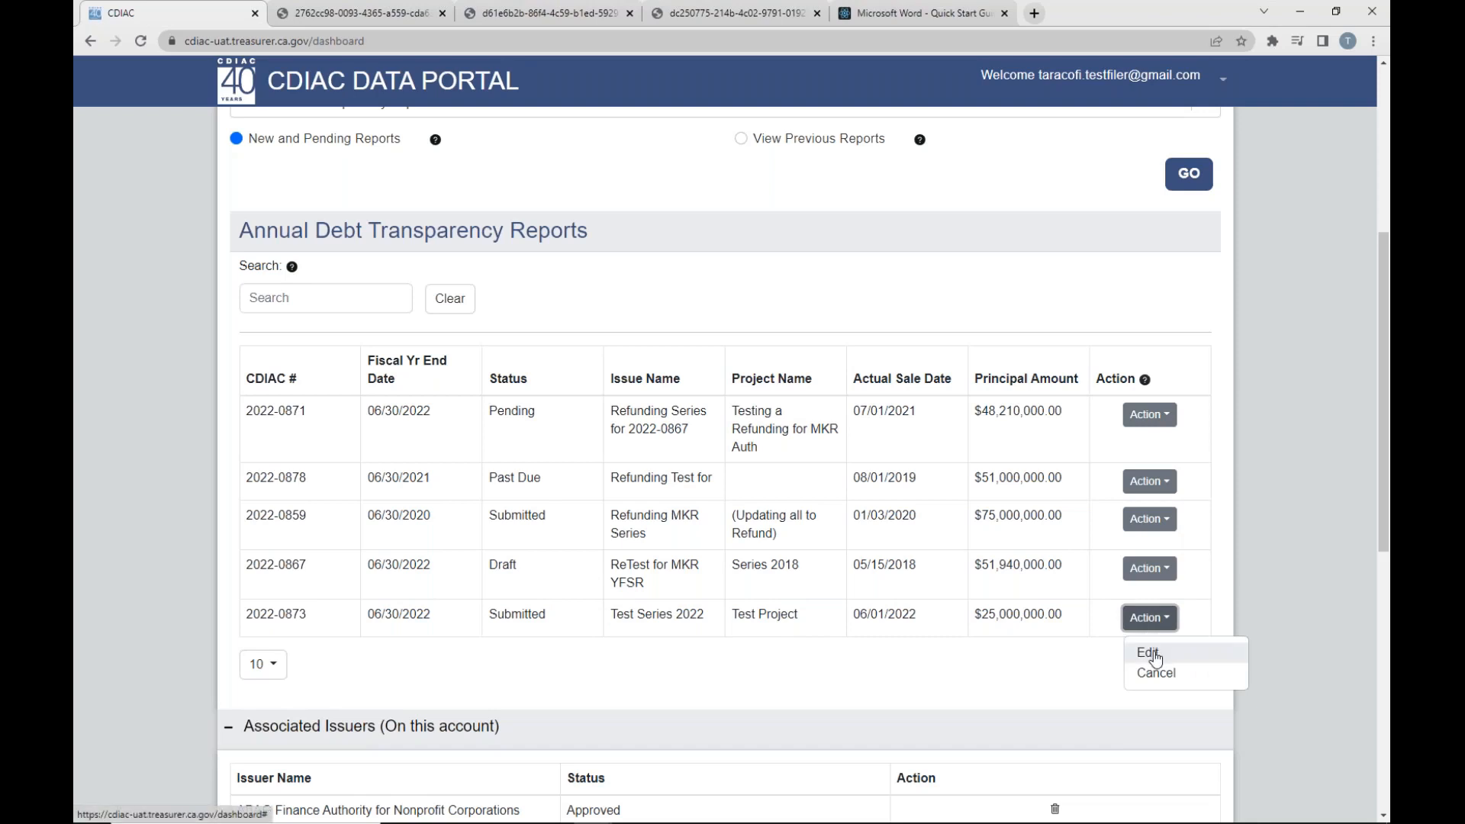
{"action": "left_click", "coordinate": [1079, 665]}
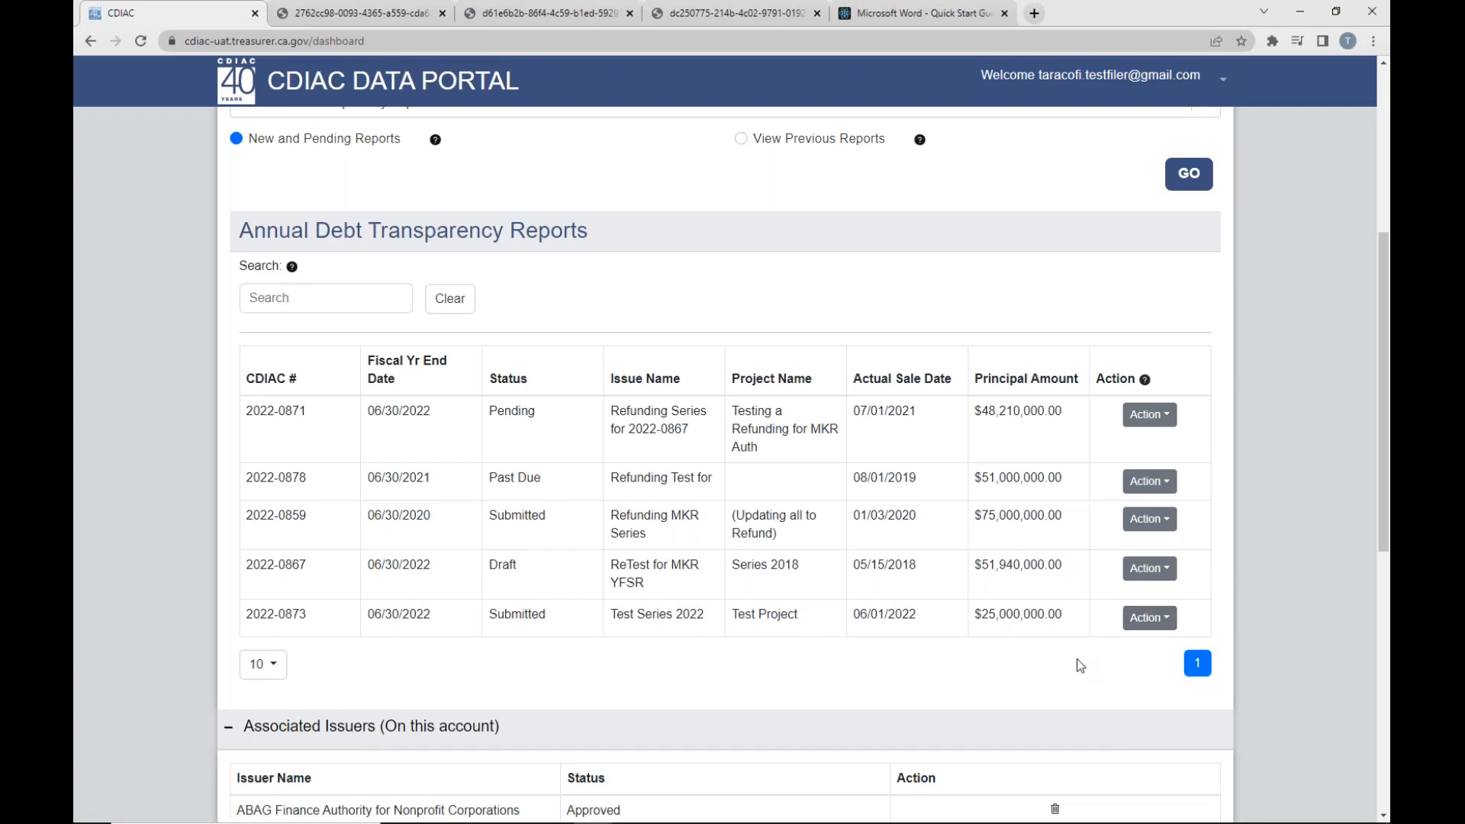
{"action": "left_click", "coordinate": [1151, 569]}
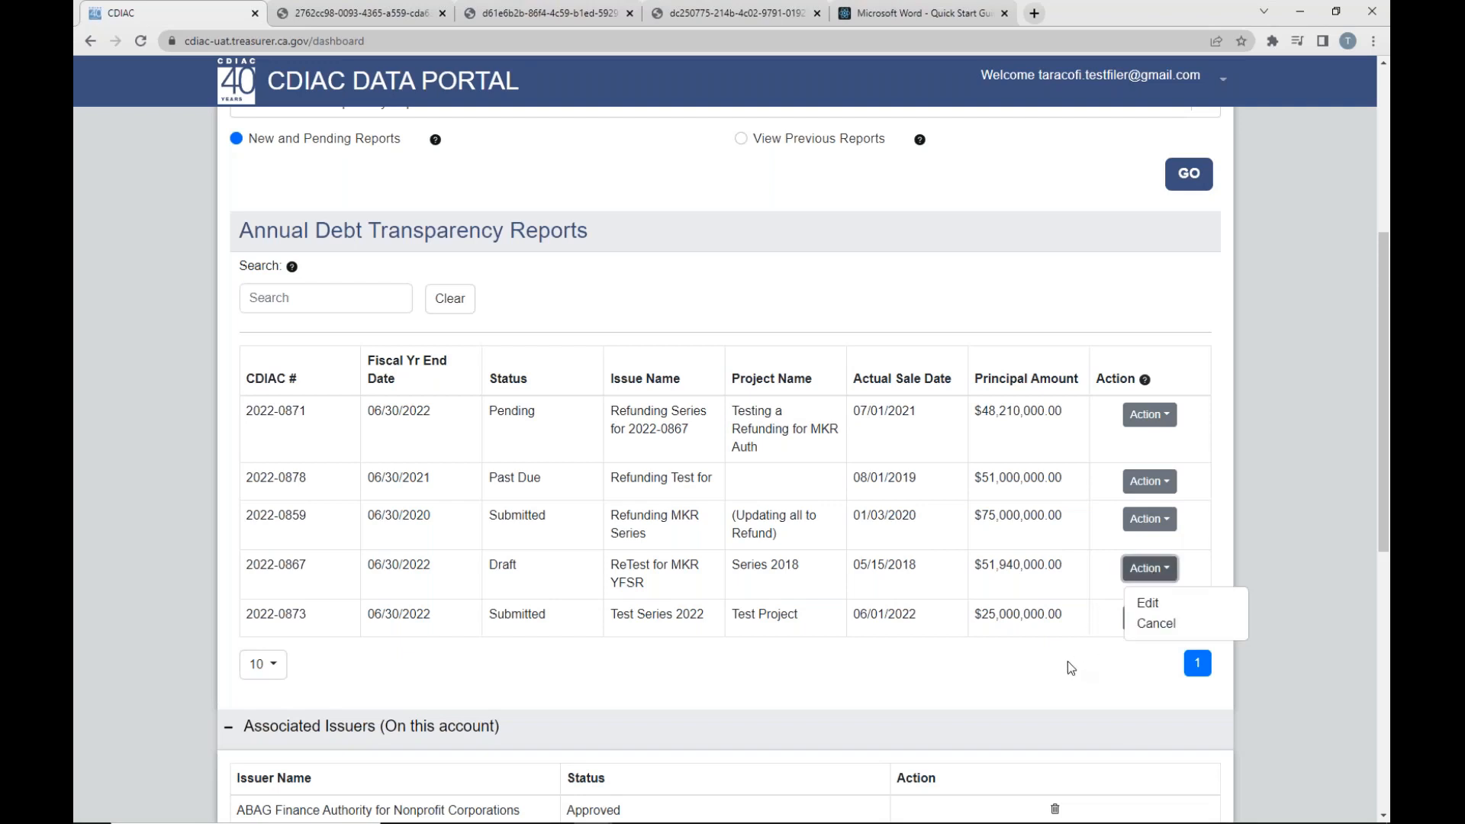
{"action": "left_click", "coordinate": [1068, 660]}
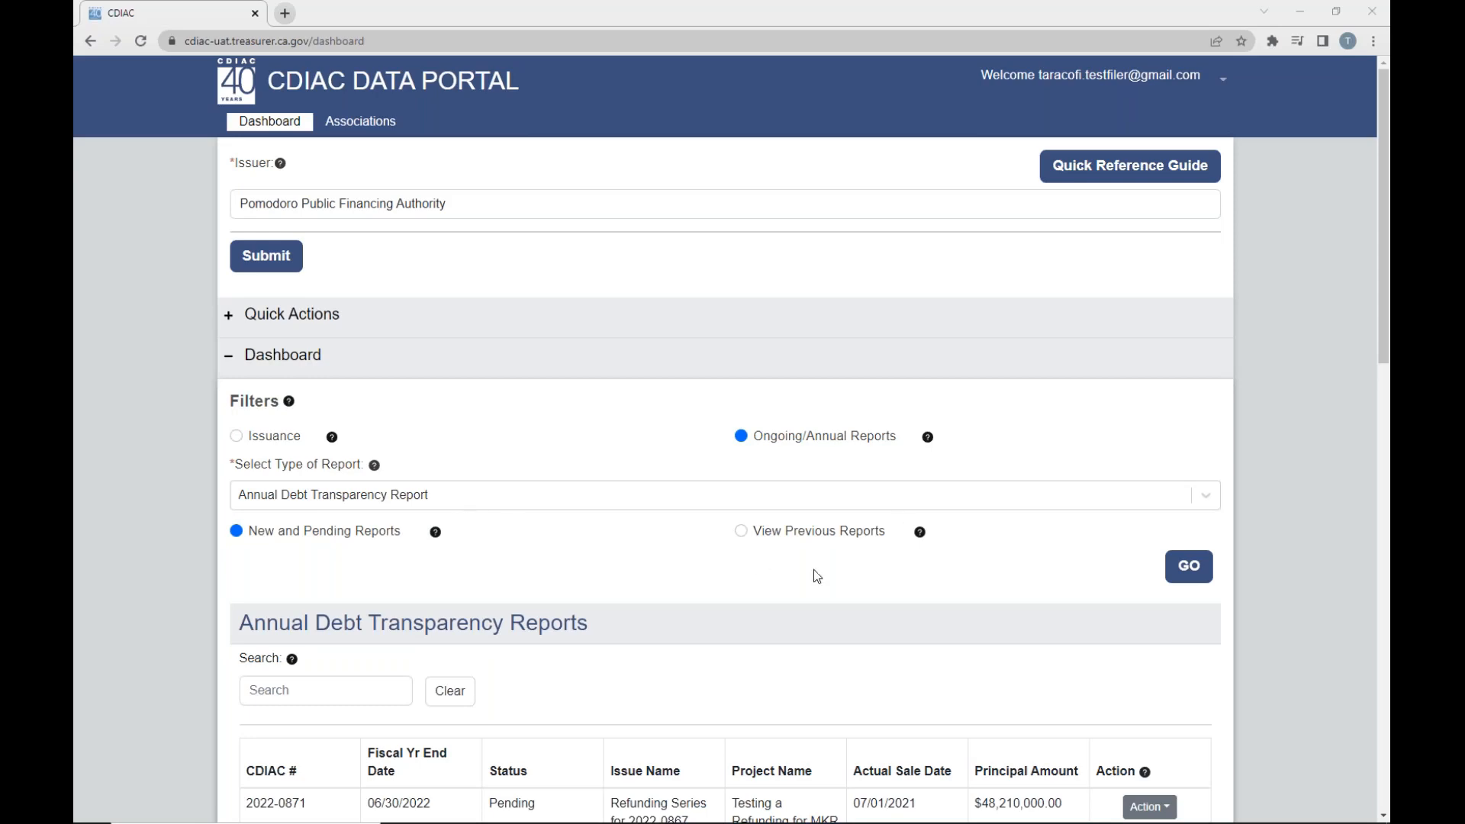
- Check the actual sale date of Test Series 2022 in the Annual Debt Transparency Reports list
{"action": "scroll", "coordinate": [814, 569], "scroll_direction": "down", "scroll_amount": 4}
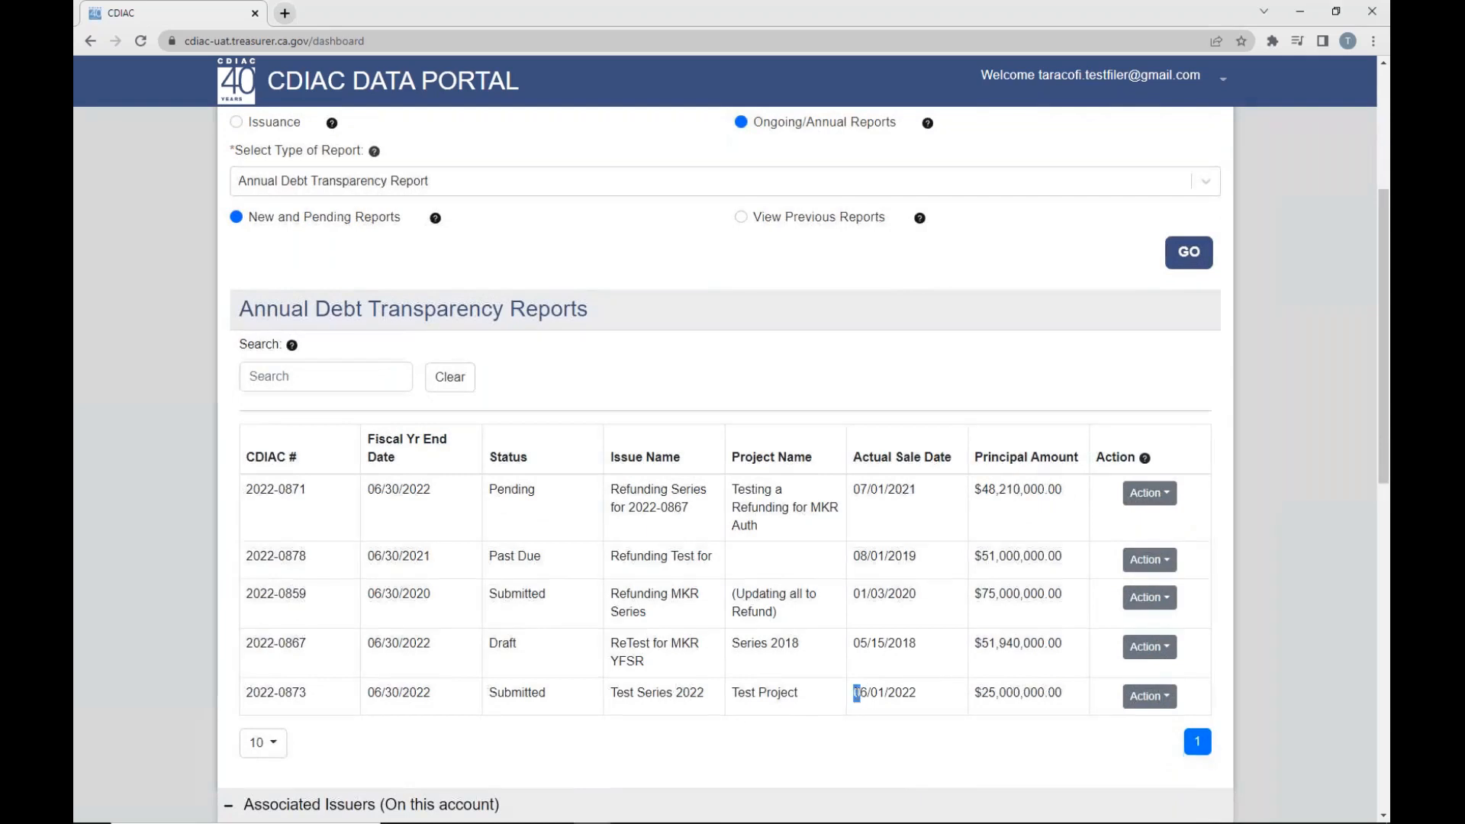
{"action": "left_click_drag", "start_coordinate": [860, 692], "coordinate": [920, 690]}
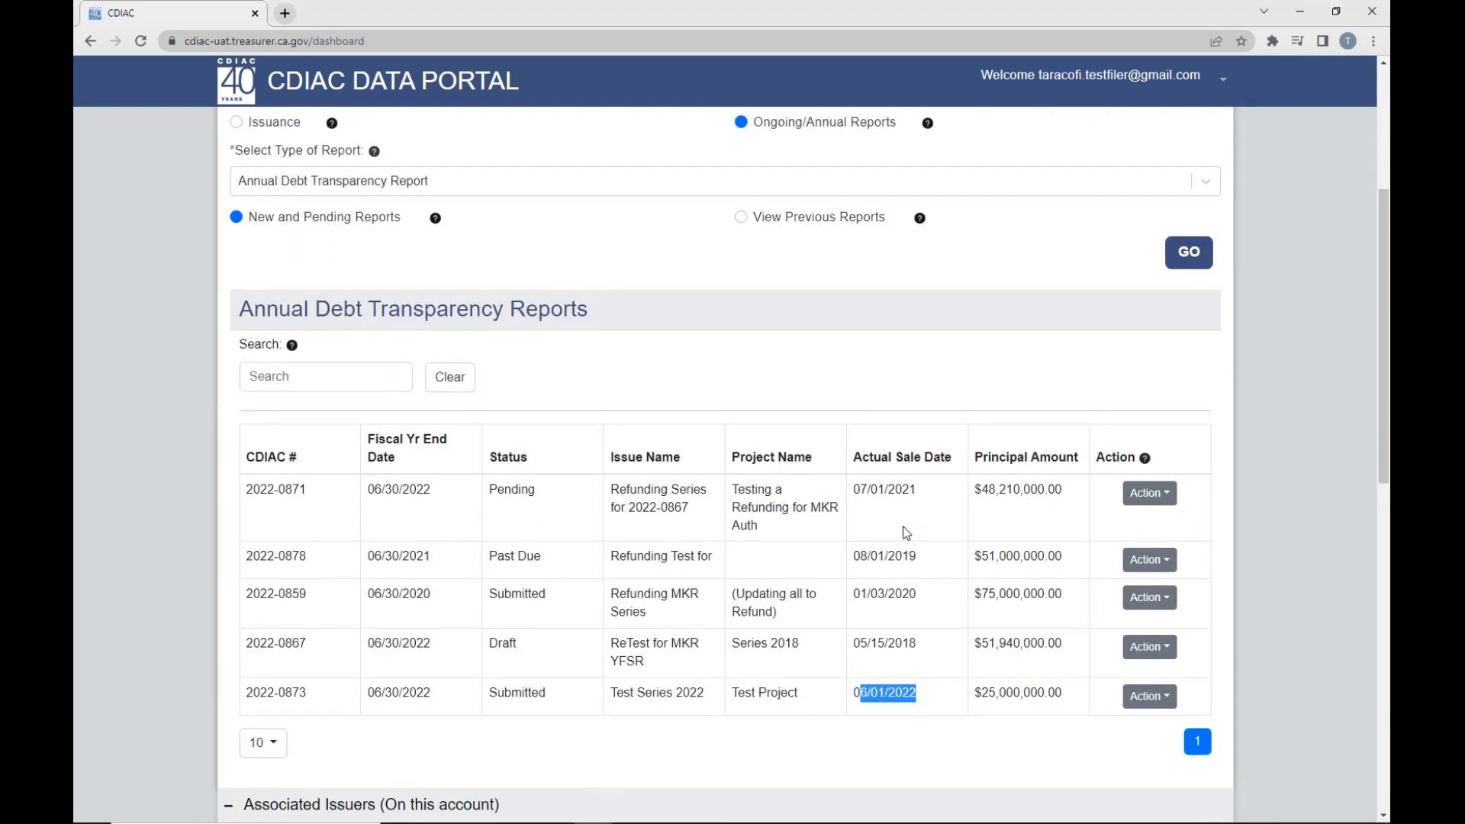
{"action": "scroll", "coordinate": [812, 580], "scroll_direction": "up", "scroll_amount": 4}
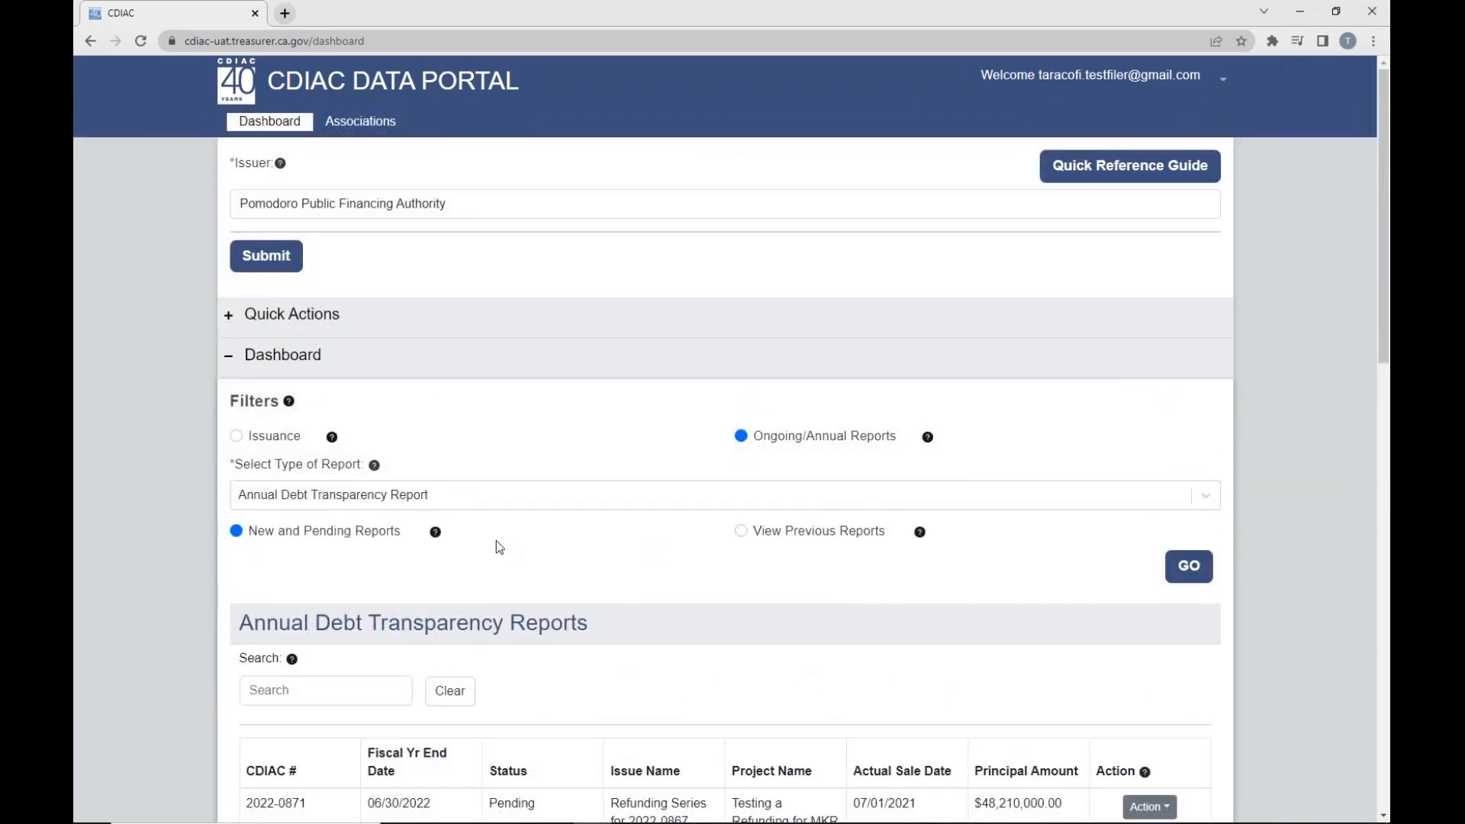
- Filter the dashboard to Issuance, Report of Final Sale and View Previous Reports, and bring up the search criteria
{"action": "left_click", "coordinate": [243, 437]}
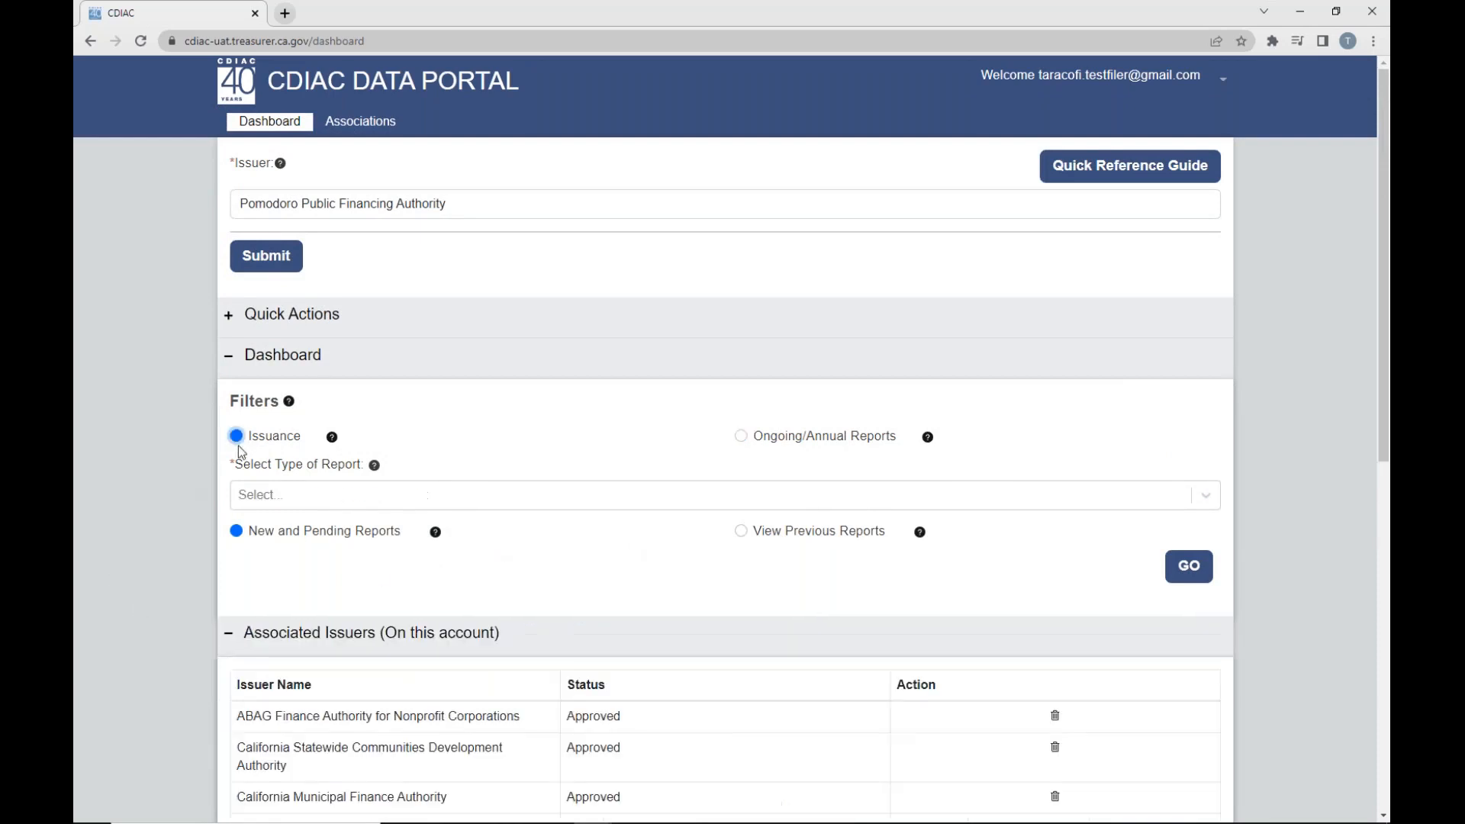
{"action": "left_click", "coordinate": [296, 497]}
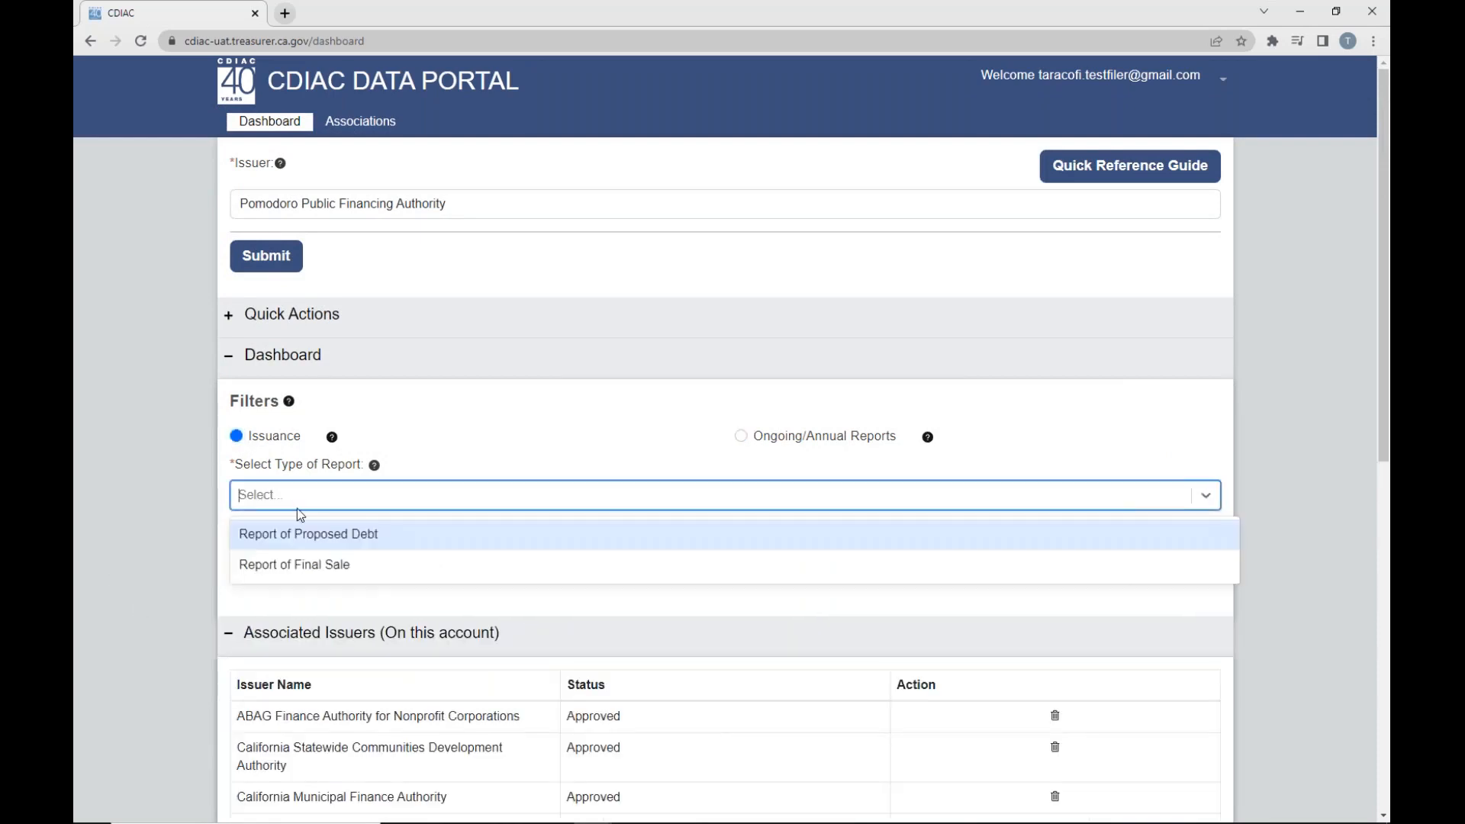
{"action": "left_click", "coordinate": [300, 564]}
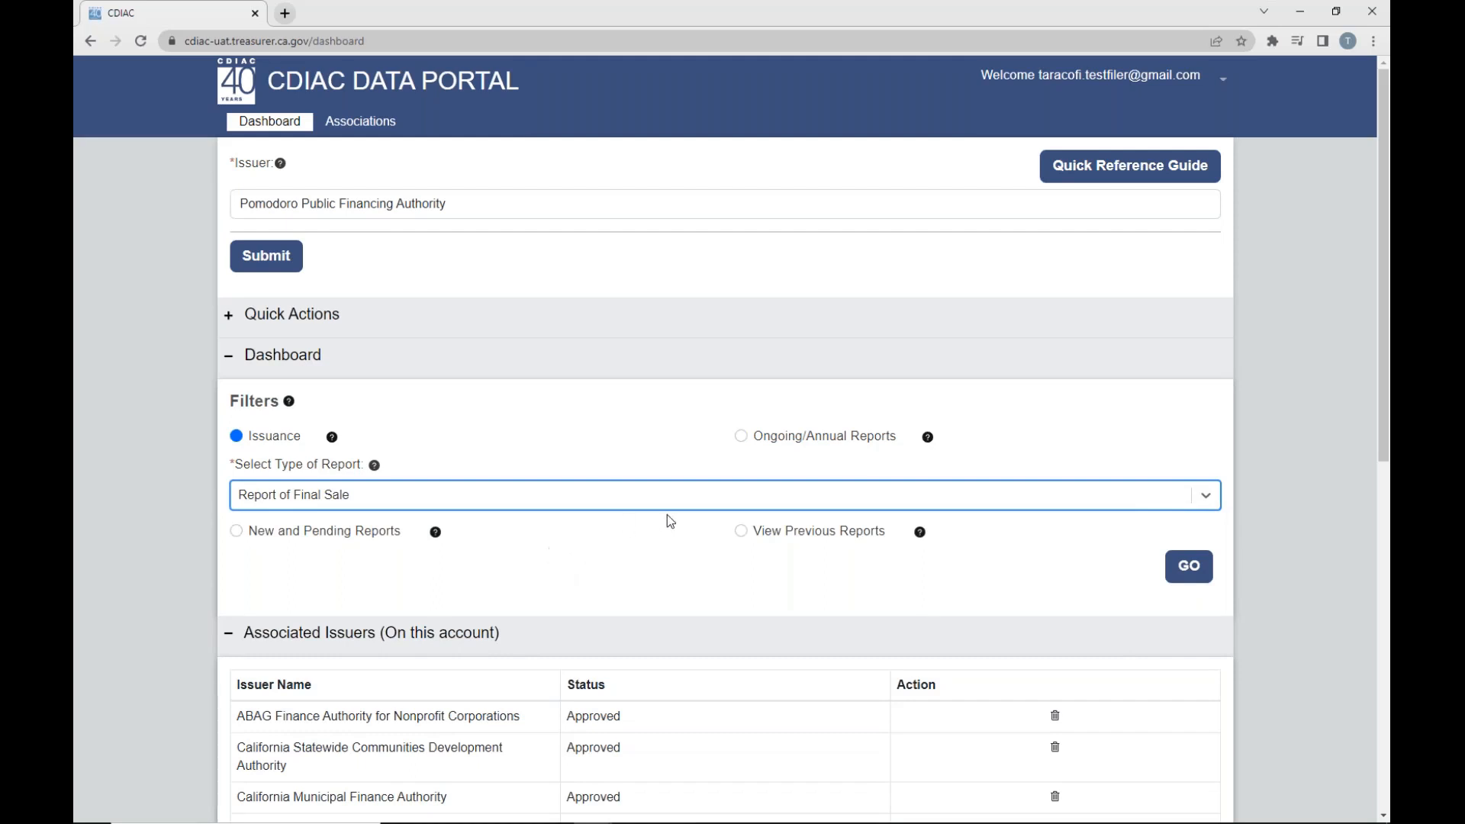
{"action": "left_click", "coordinate": [741, 534]}
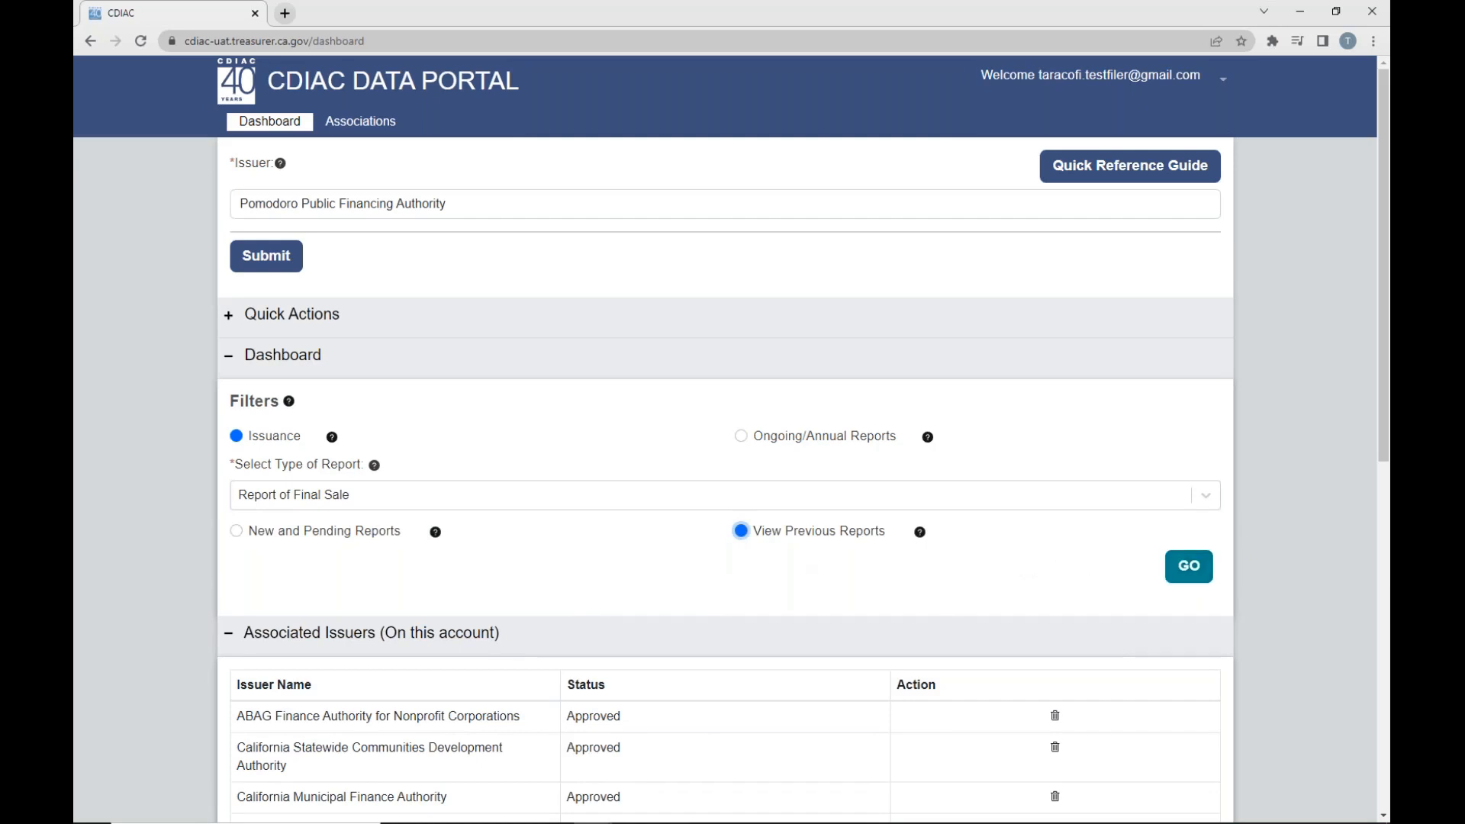
{"action": "left_click", "coordinate": [1188, 567]}
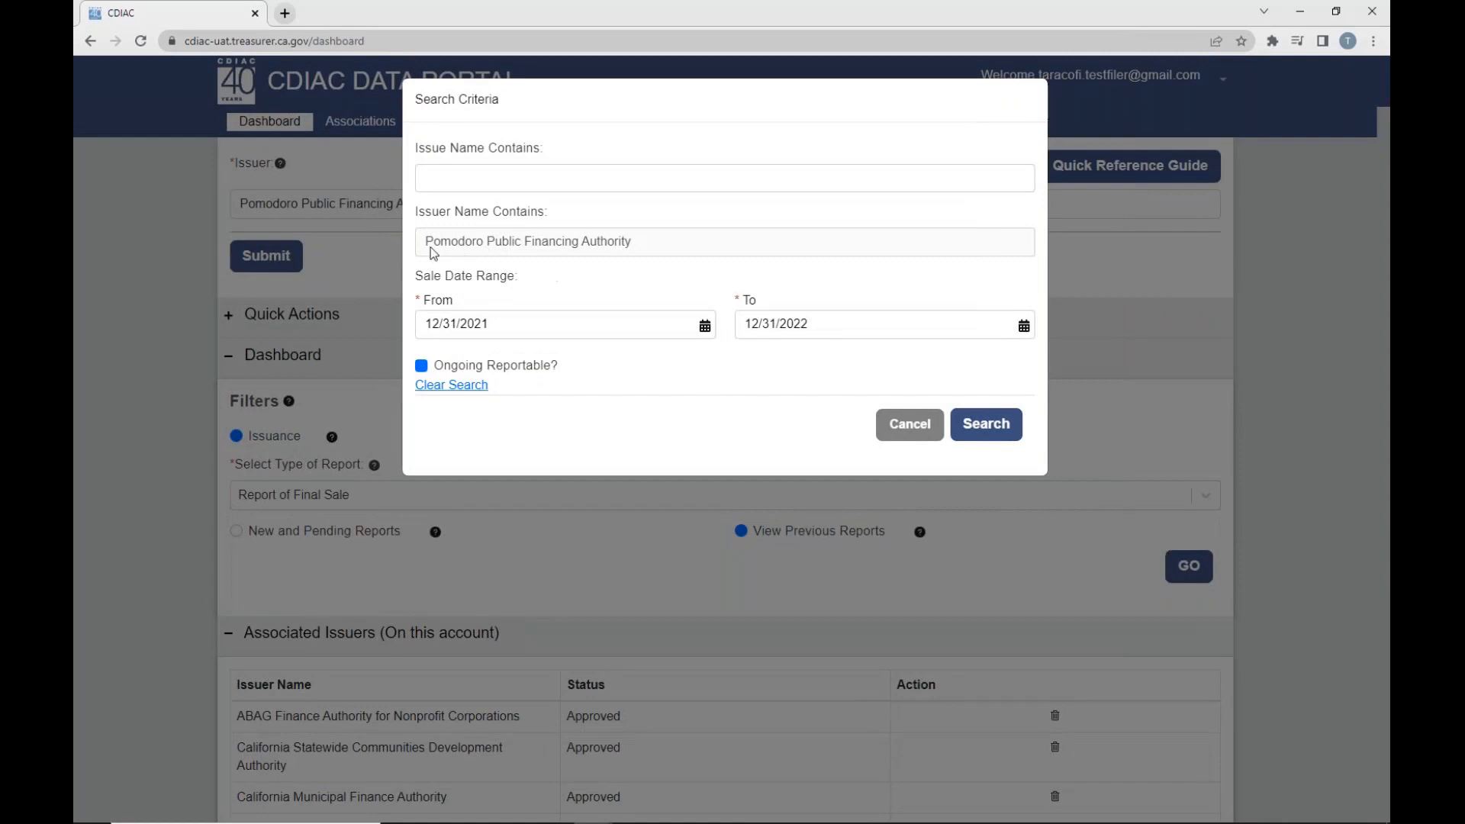
- Search Pomodoro Public Financing Authority's previous Final Sale Reports for ongoing reportable issues sold from 12/31/2021 to 12/31/2022
{"action": "left_click_drag", "start_coordinate": [428, 244], "coordinate": [664, 249]}
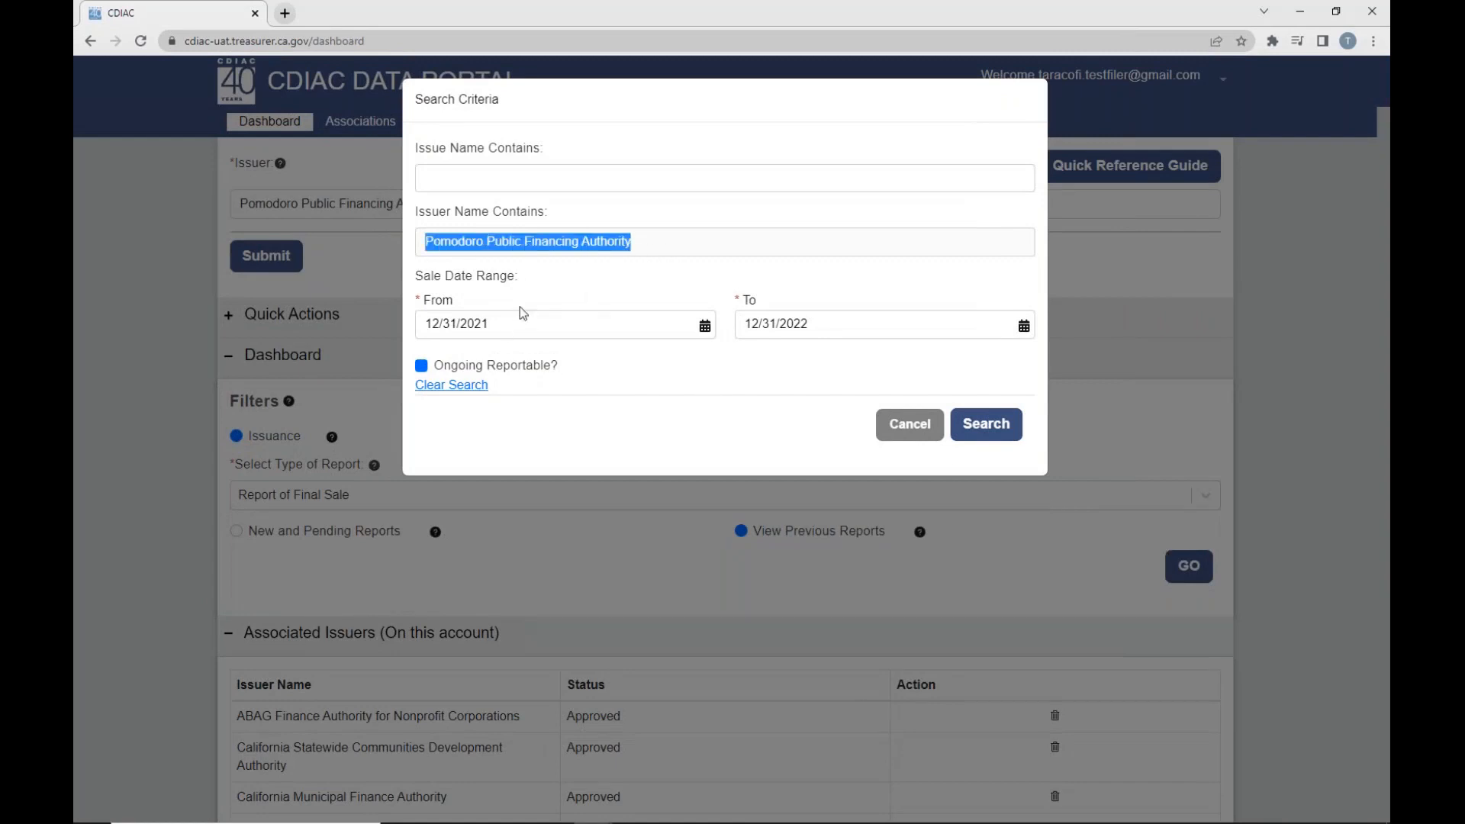
{"action": "left_click", "coordinate": [495, 179]}
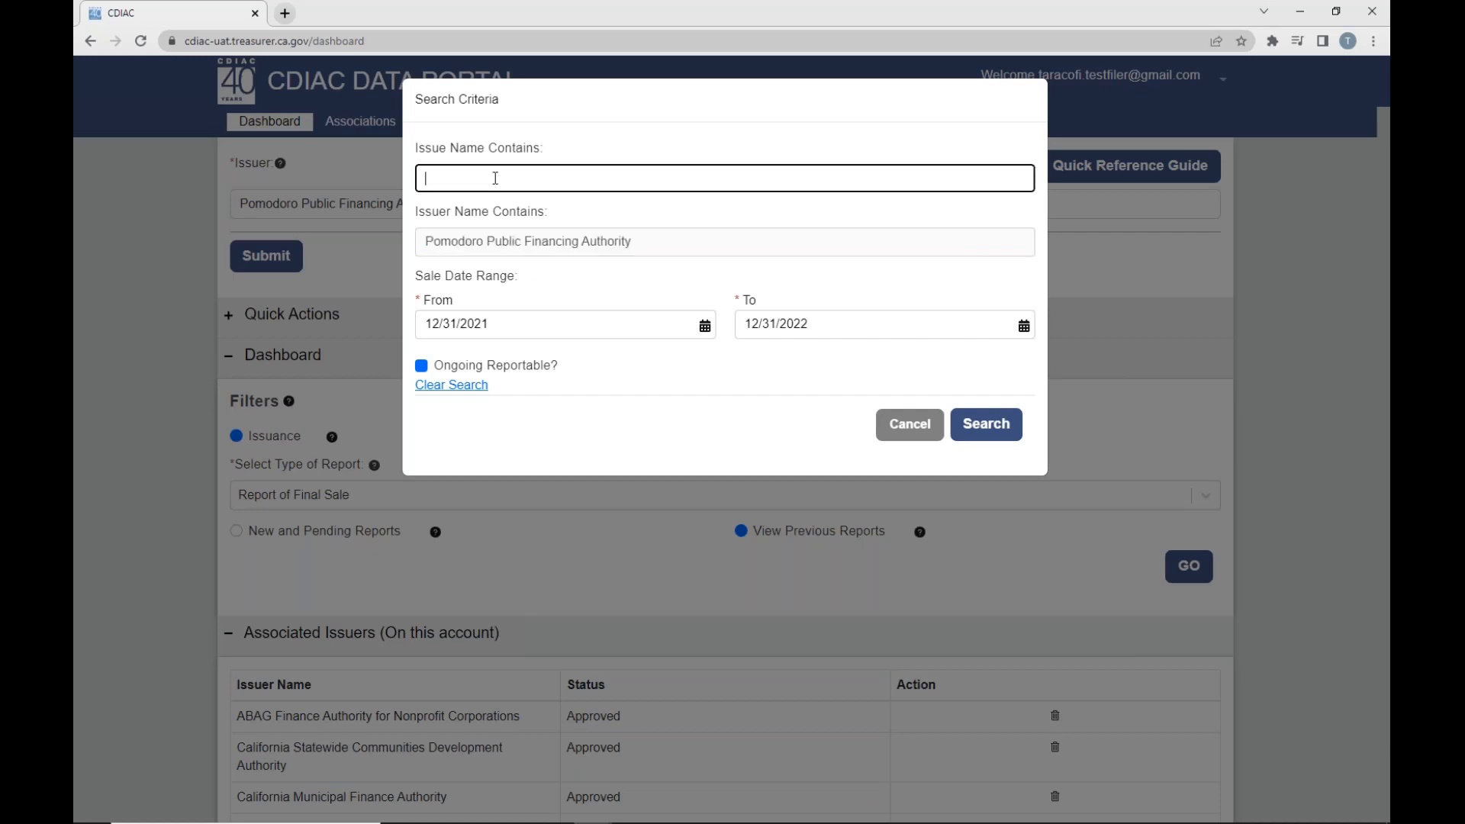
{"action": "left_click", "coordinate": [518, 326]}
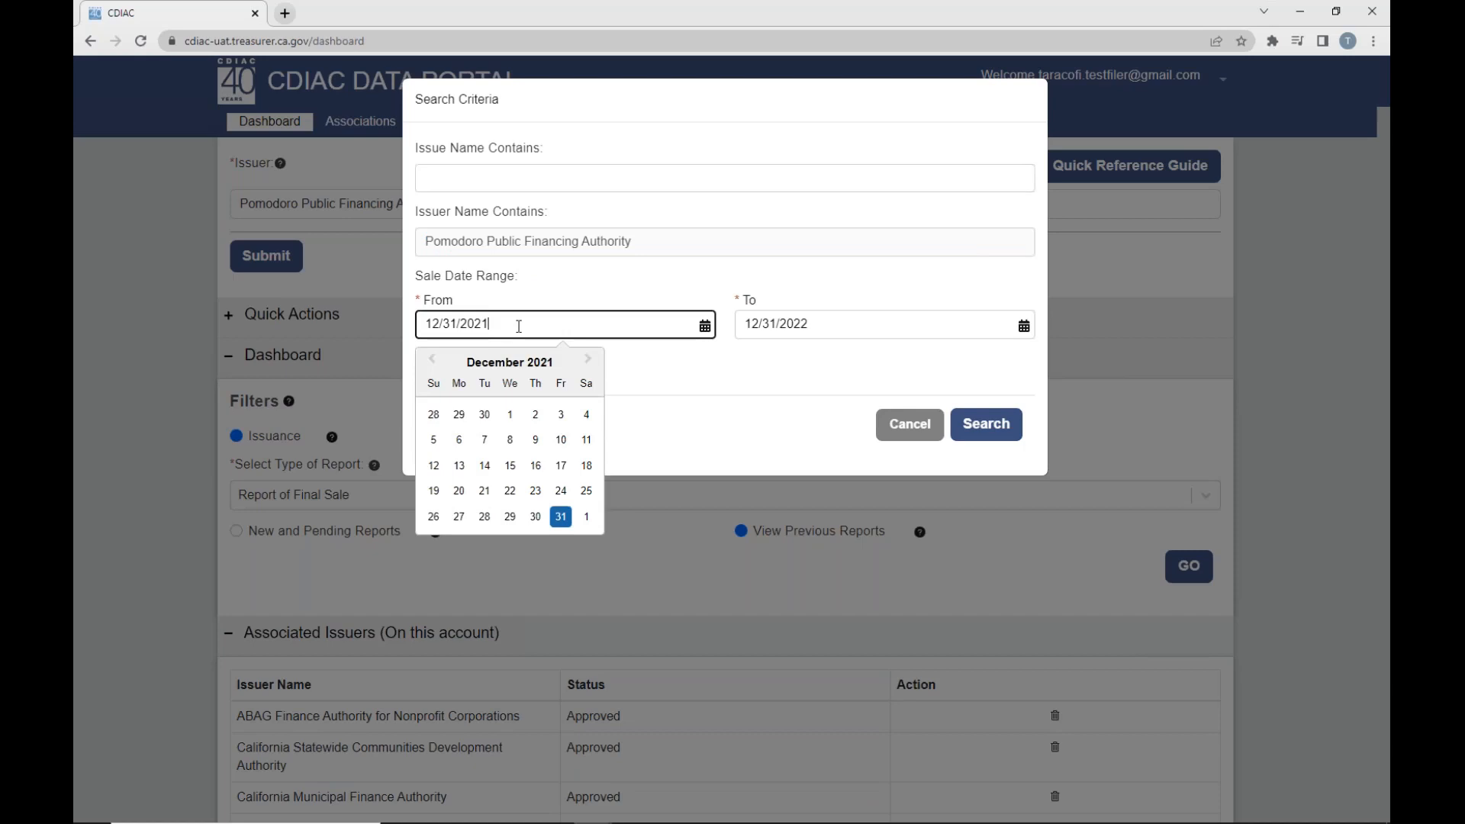
{"action": "left_click", "coordinate": [642, 370]}
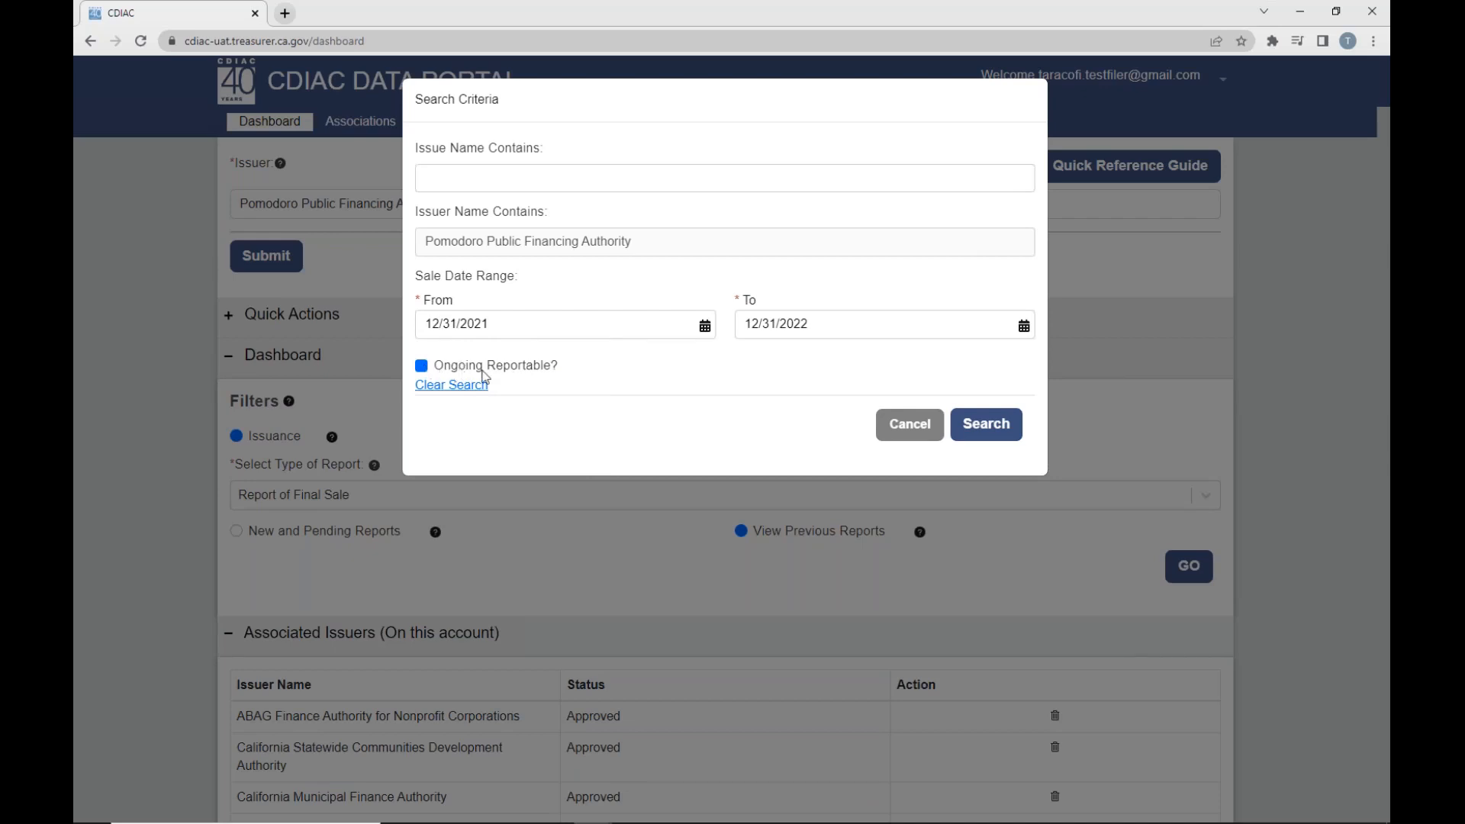
{"action": "left_click", "coordinate": [421, 367]}
{"action": "left_click", "coordinate": [422, 369]}
{"action": "left_click", "coordinate": [989, 433]}
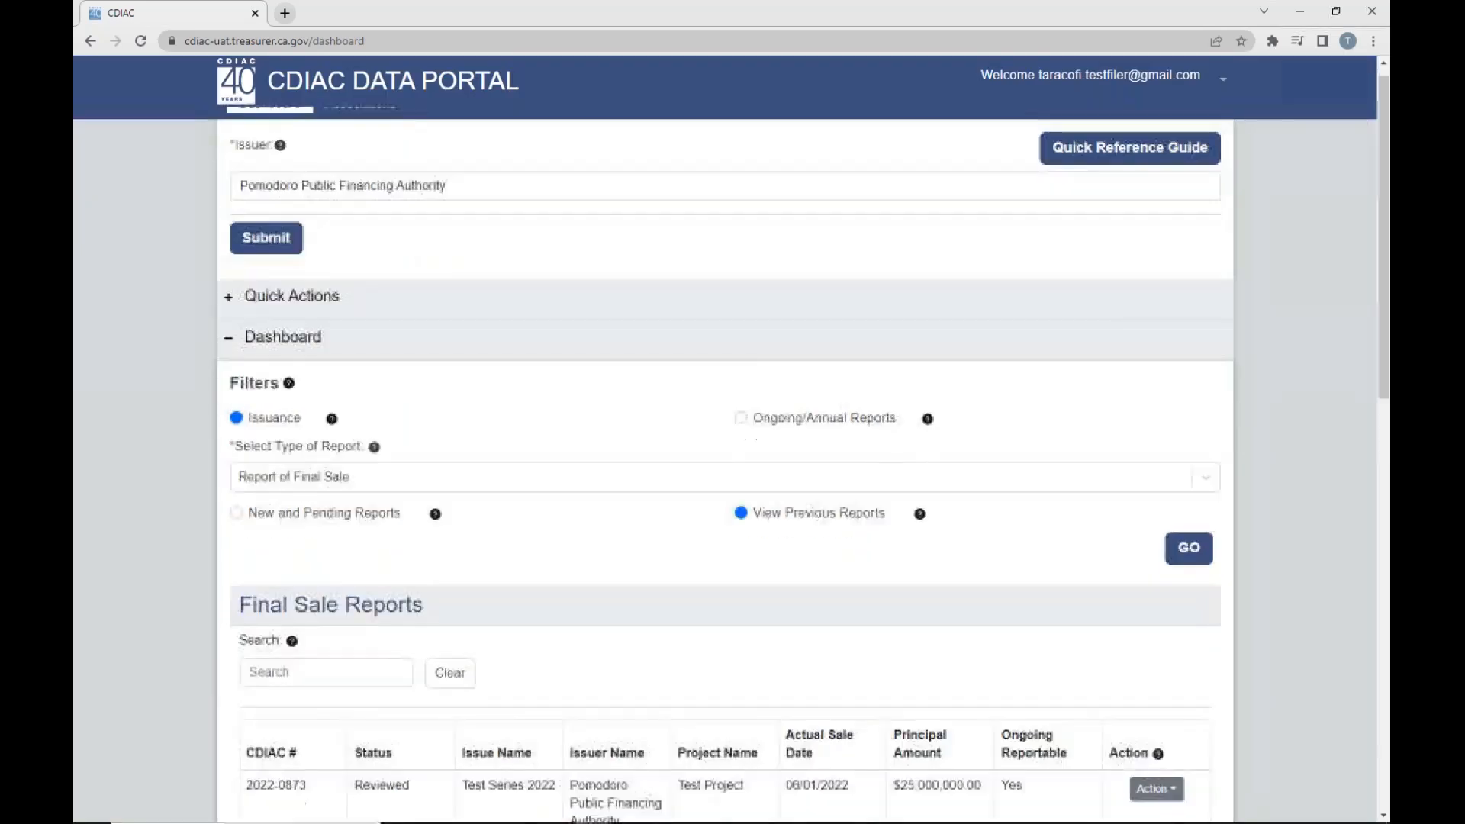
- Check the actual sale date of Test Series 2022, open its Final Sale Report for editing, and agree to continue despite existing annual filings
{"action": "scroll", "coordinate": [731, 447], "scroll_direction": "down", "scroll_amount": 4}
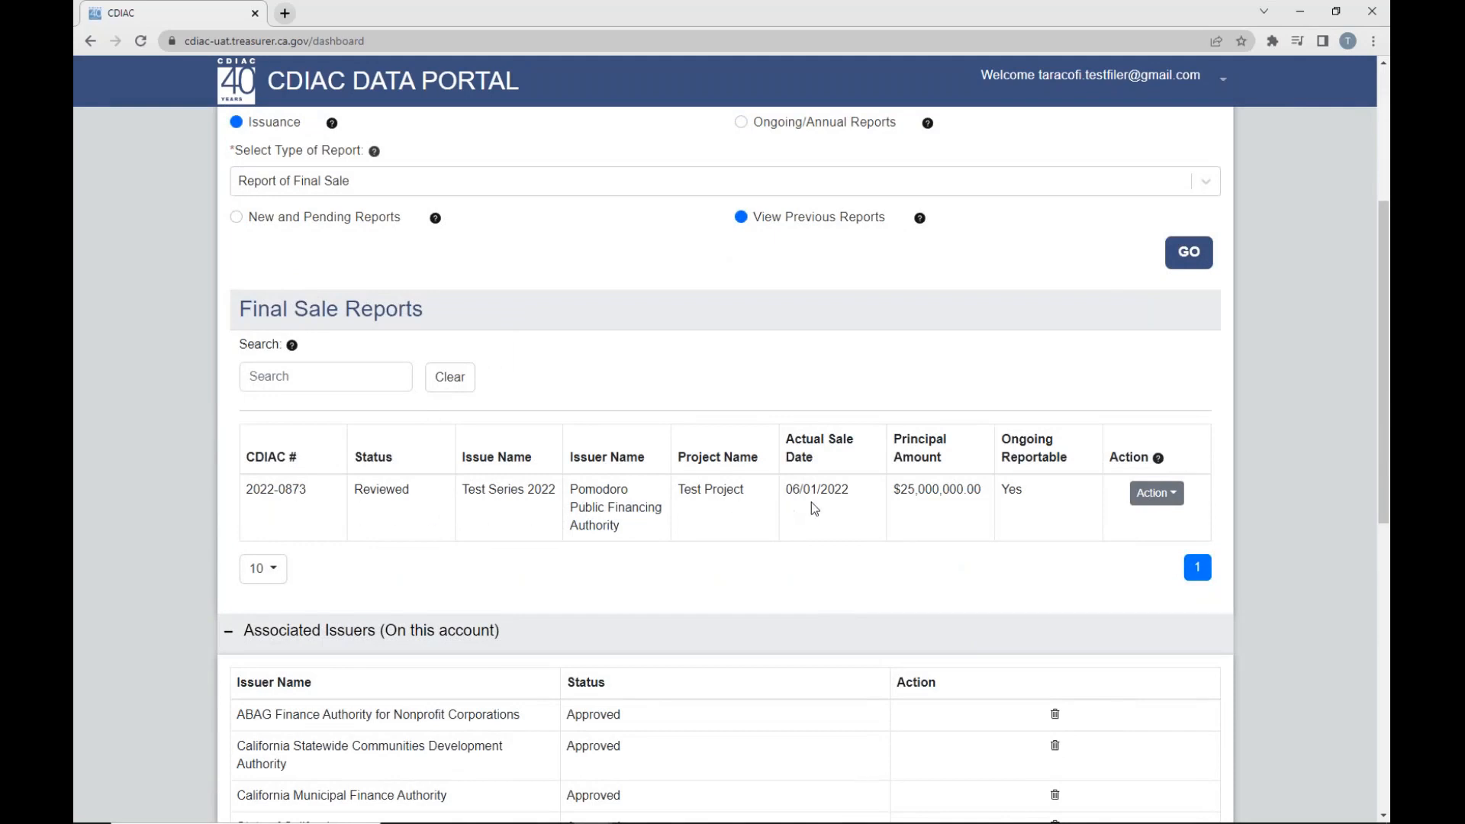
{"action": "left_click_drag", "start_coordinate": [802, 491], "coordinate": [856, 497]}
{"action": "left_click", "coordinate": [852, 526]}
{"action": "left_click", "coordinate": [1144, 494]}
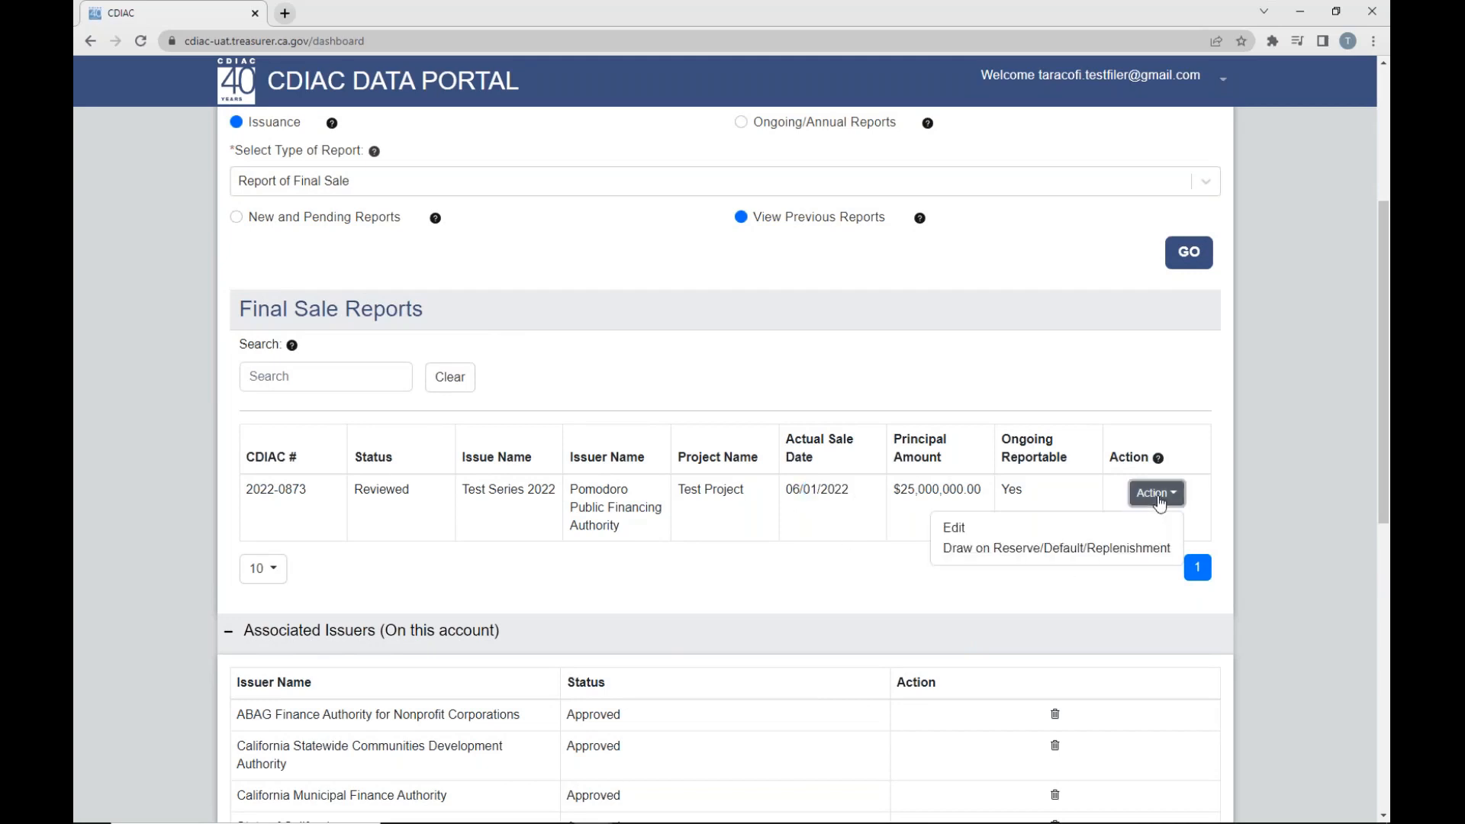
{"action": "left_click", "coordinate": [955, 528]}
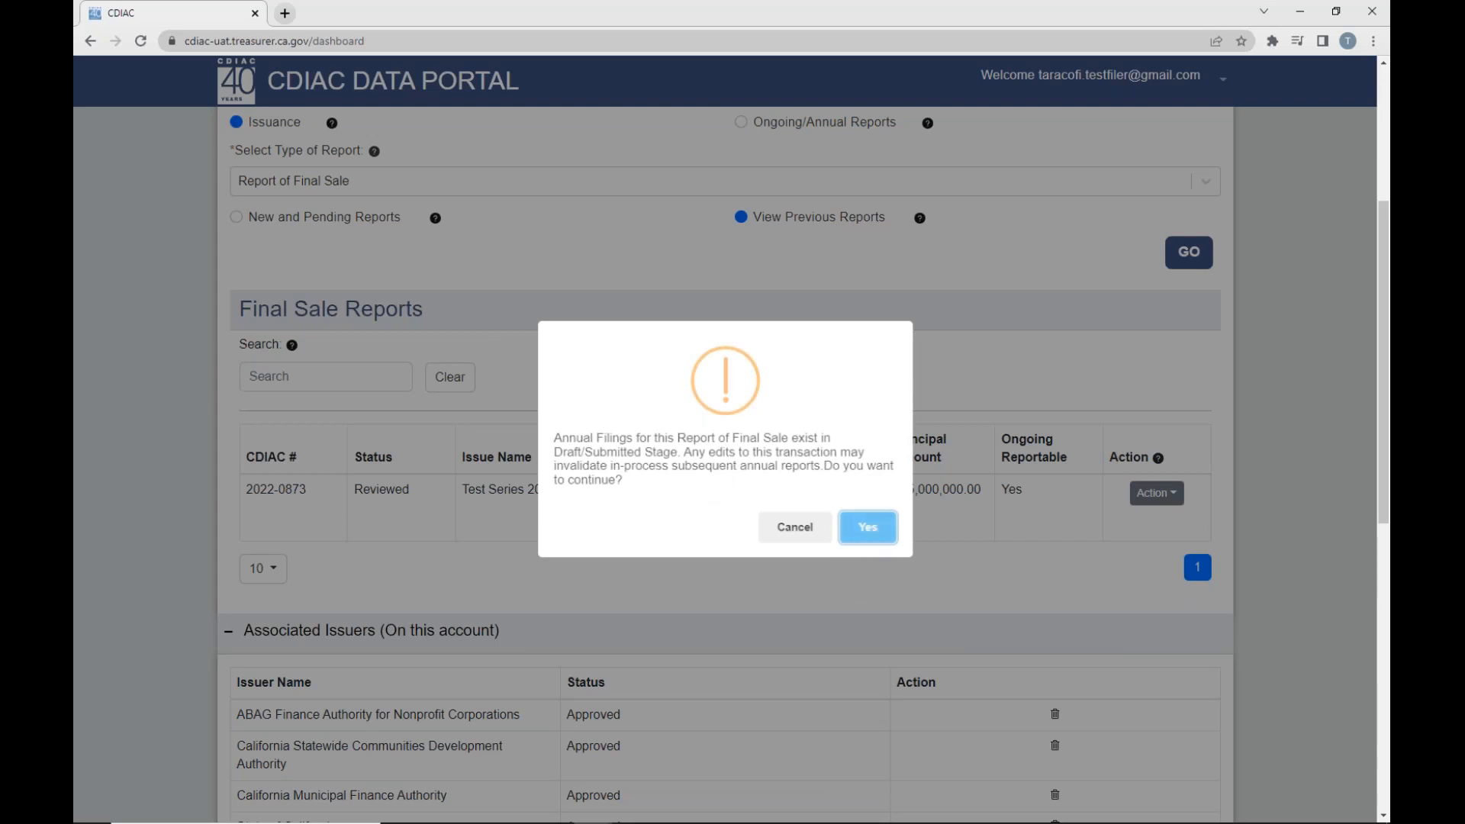
{"action": "left_click", "coordinate": [868, 528]}
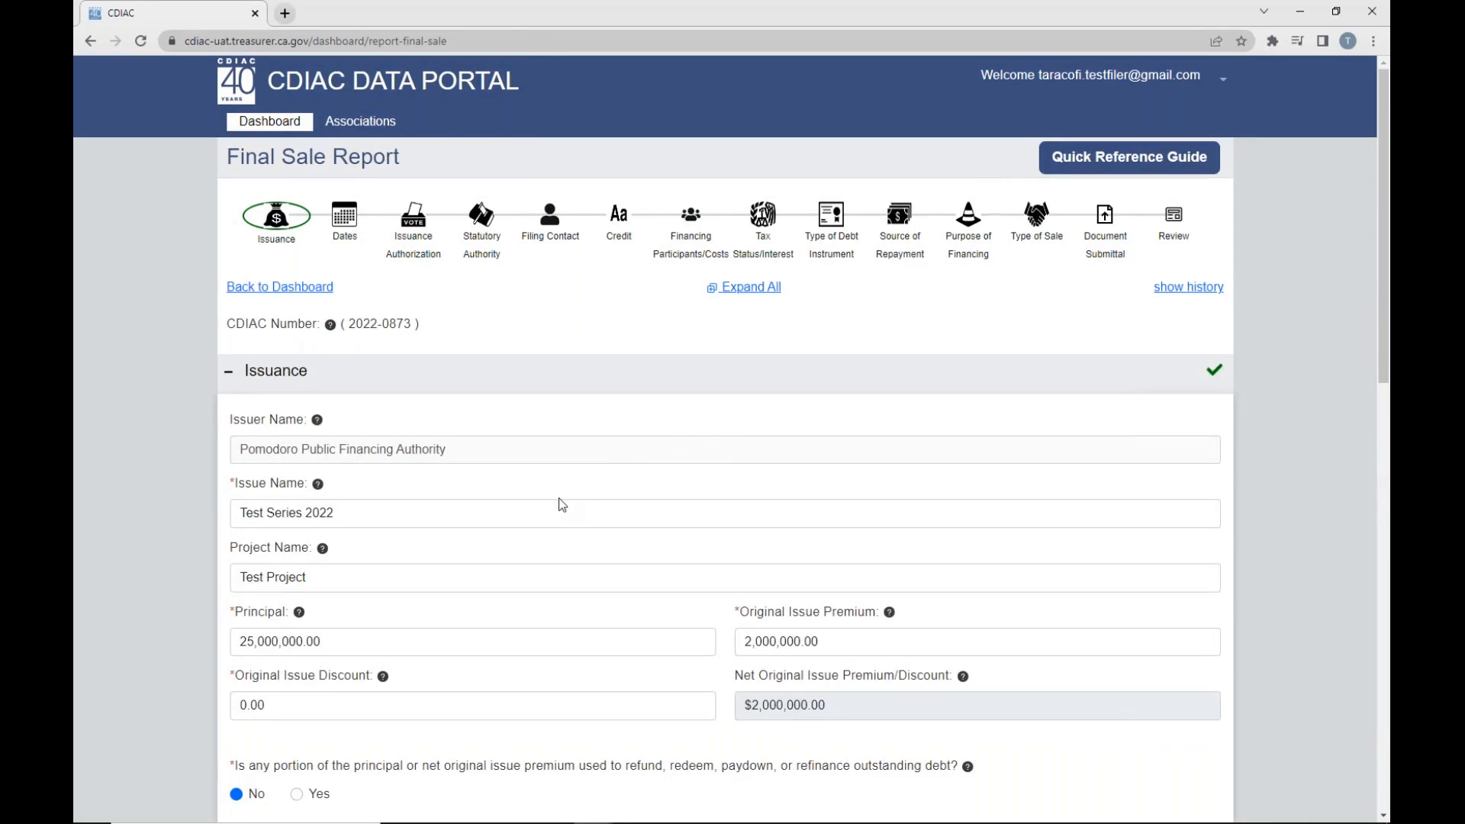
- Review the principal, original issue premium and discount amounts in the Issuance section of the Final Sale Report
{"action": "scroll", "coordinate": [336, 519], "scroll_direction": "down", "scroll_amount": 2}
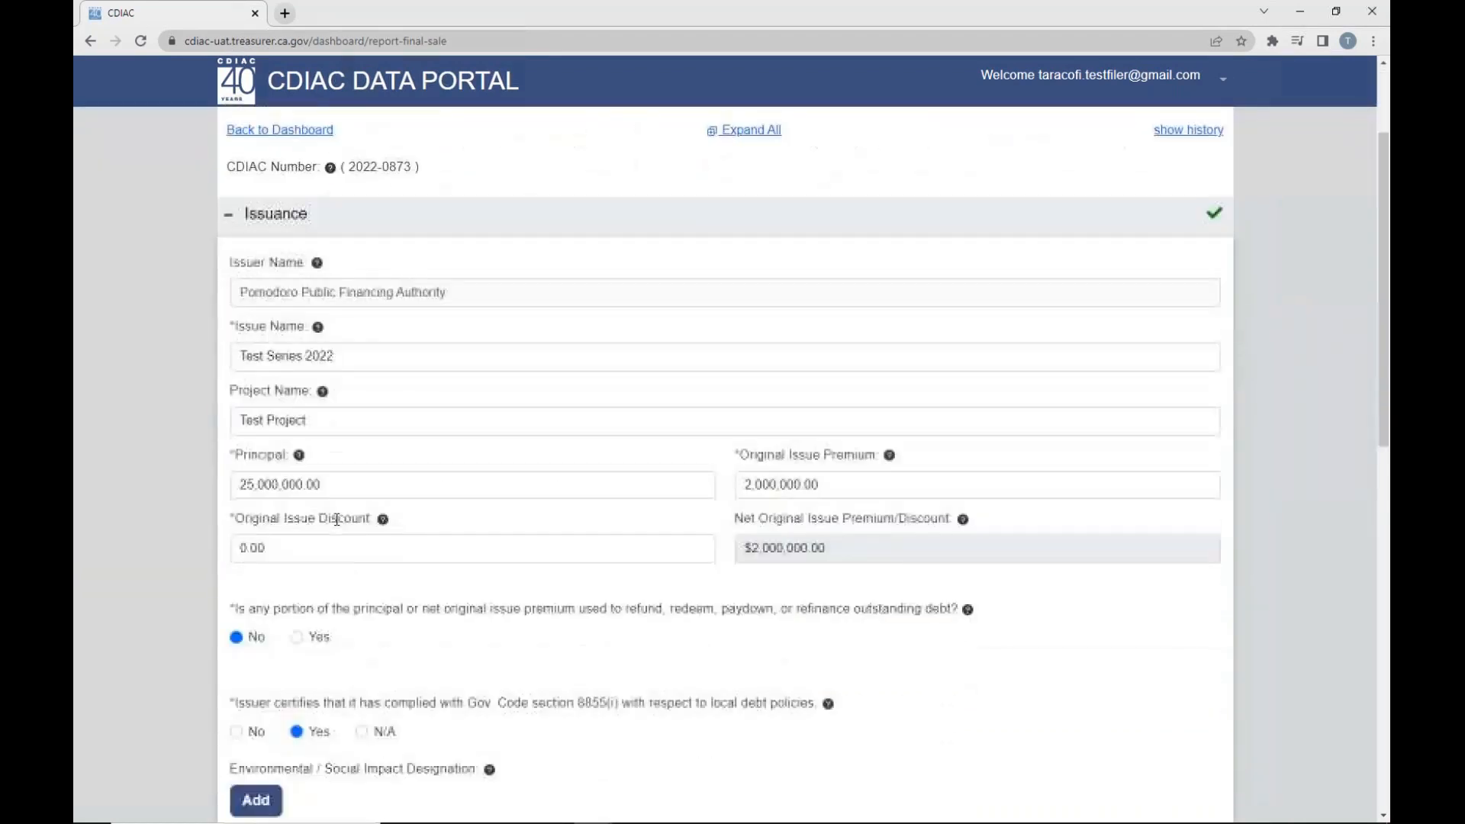
{"action": "left_click_drag", "start_coordinate": [235, 455], "coordinate": [835, 581]}
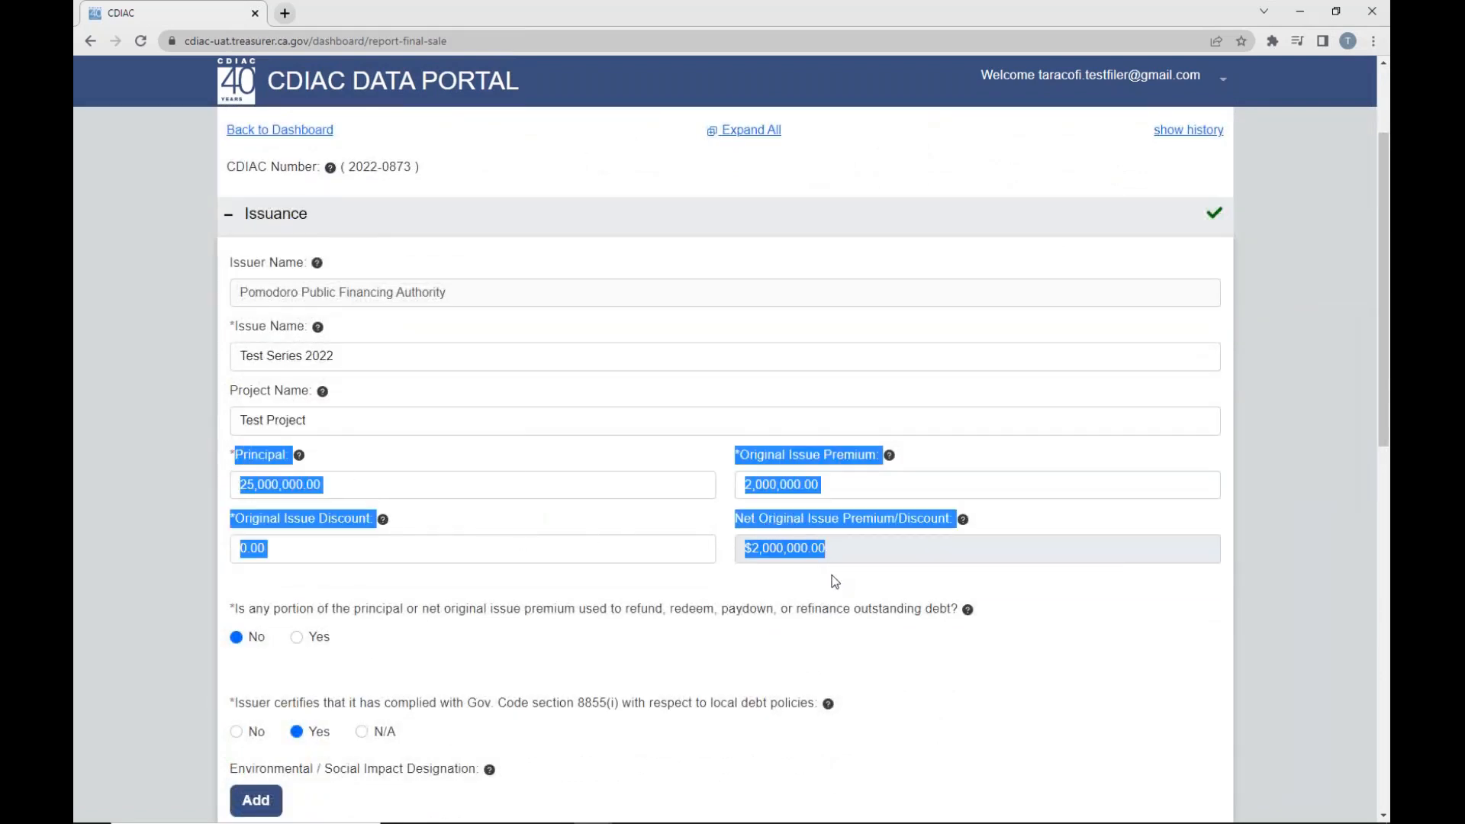
{"action": "left_click", "coordinate": [831, 582]}
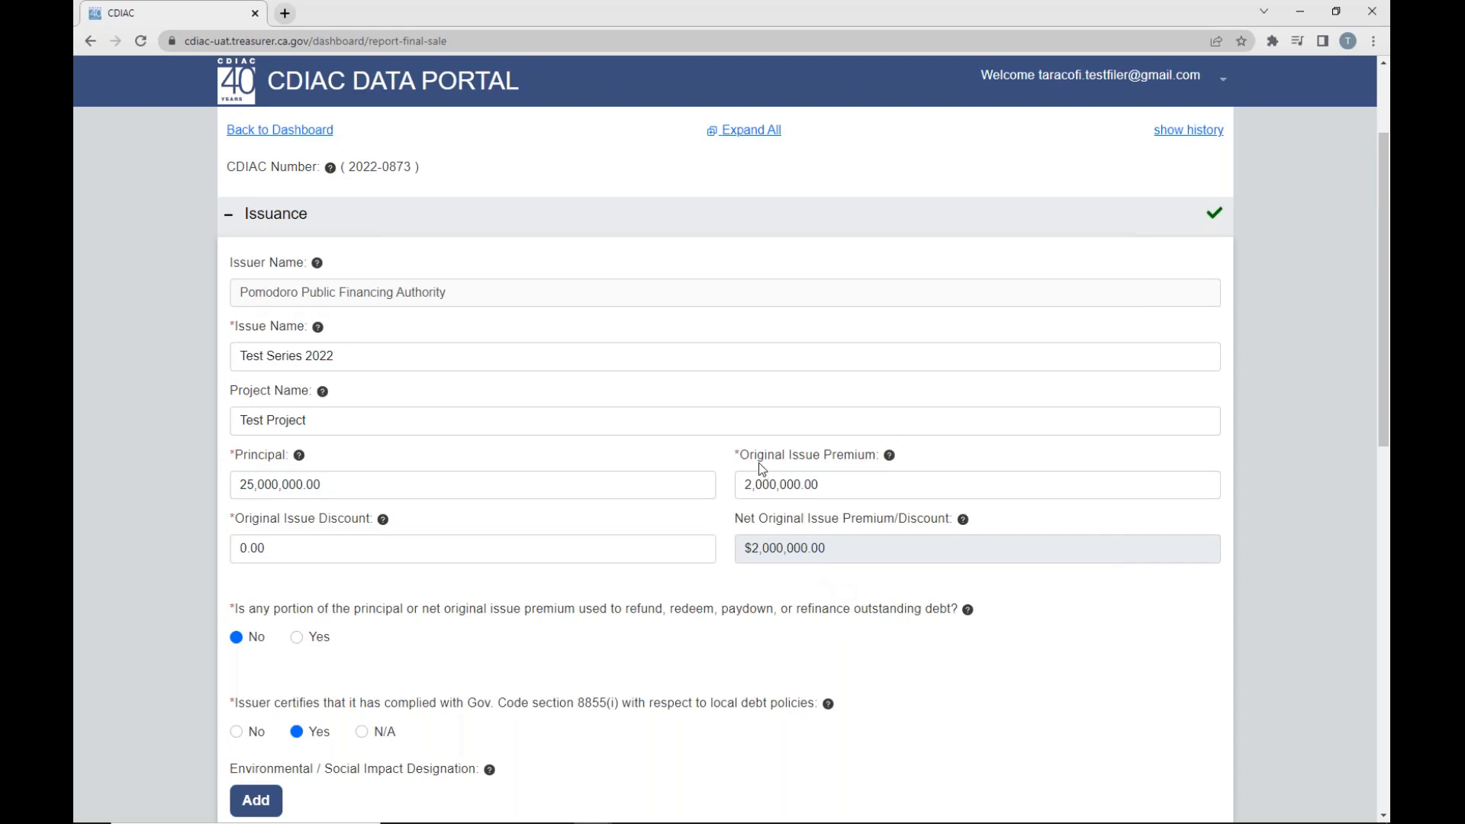
- Expand the Dates section and review the actual sale date and settlement date
{"action": "scroll", "coordinate": [694, 399], "scroll_direction": "down", "scroll_amount": 8}
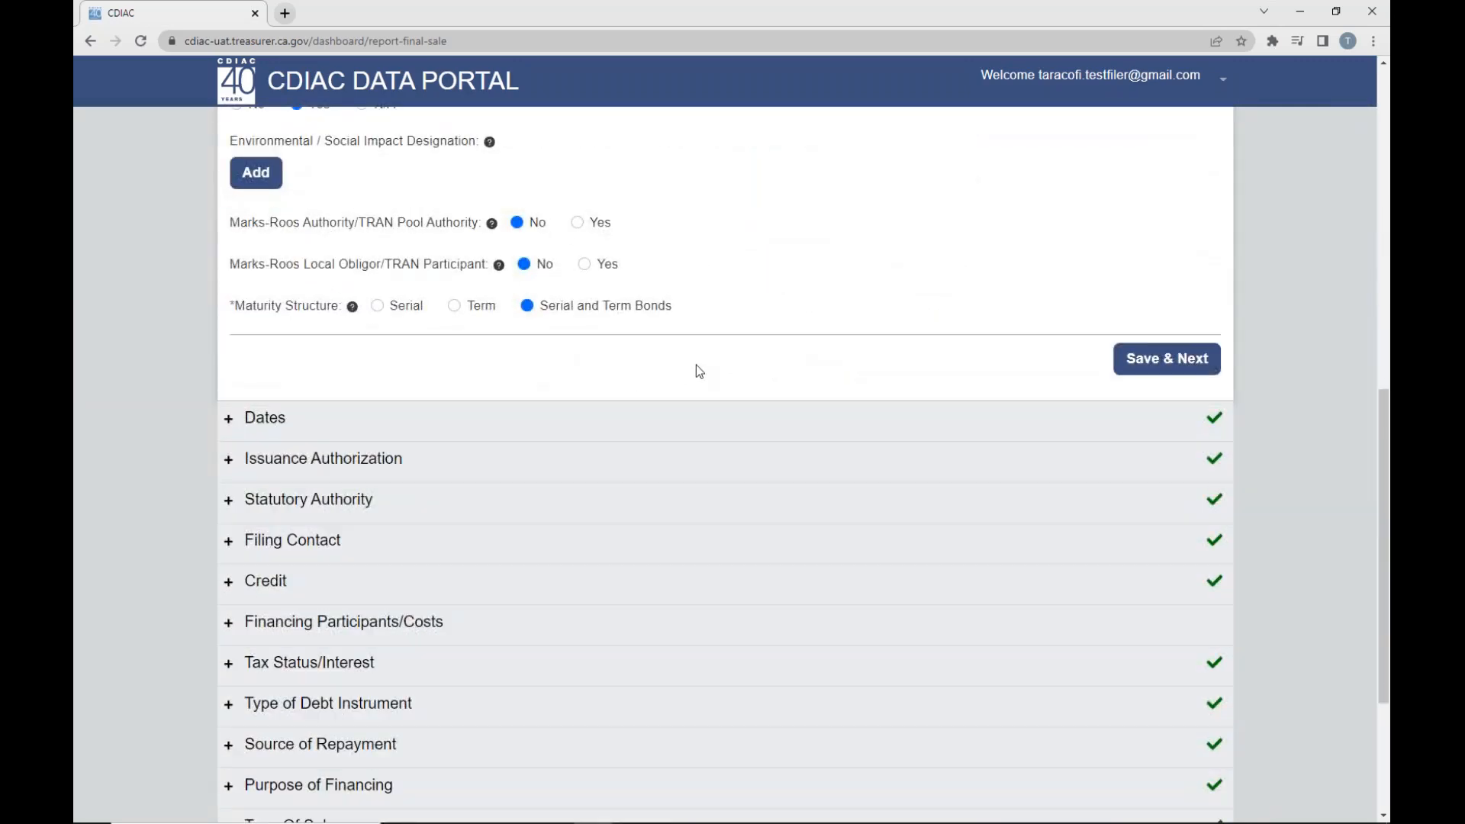
{"action": "left_click", "coordinate": [229, 418]}
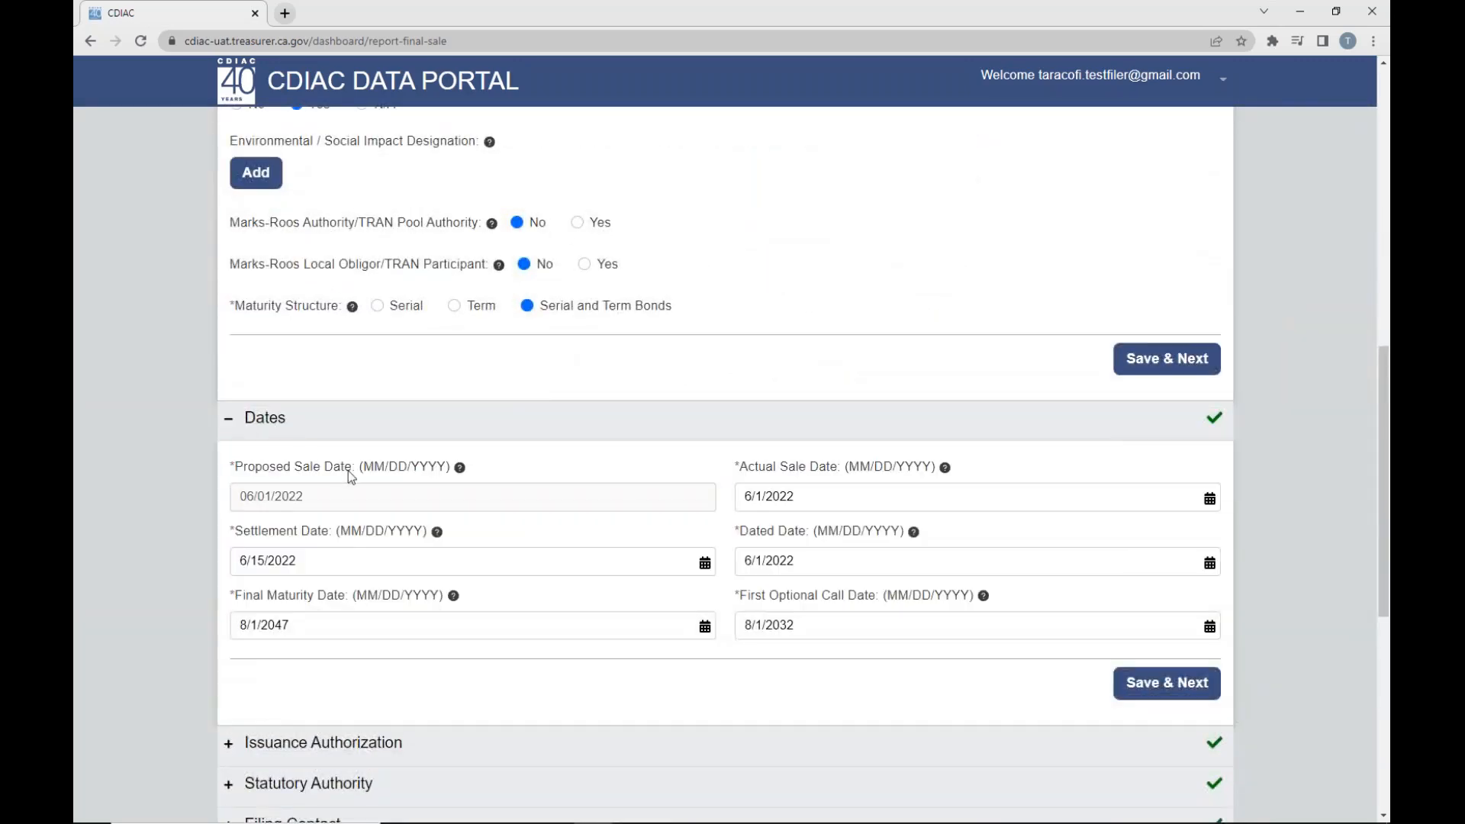
{"action": "triple_click", "coordinate": [747, 473]}
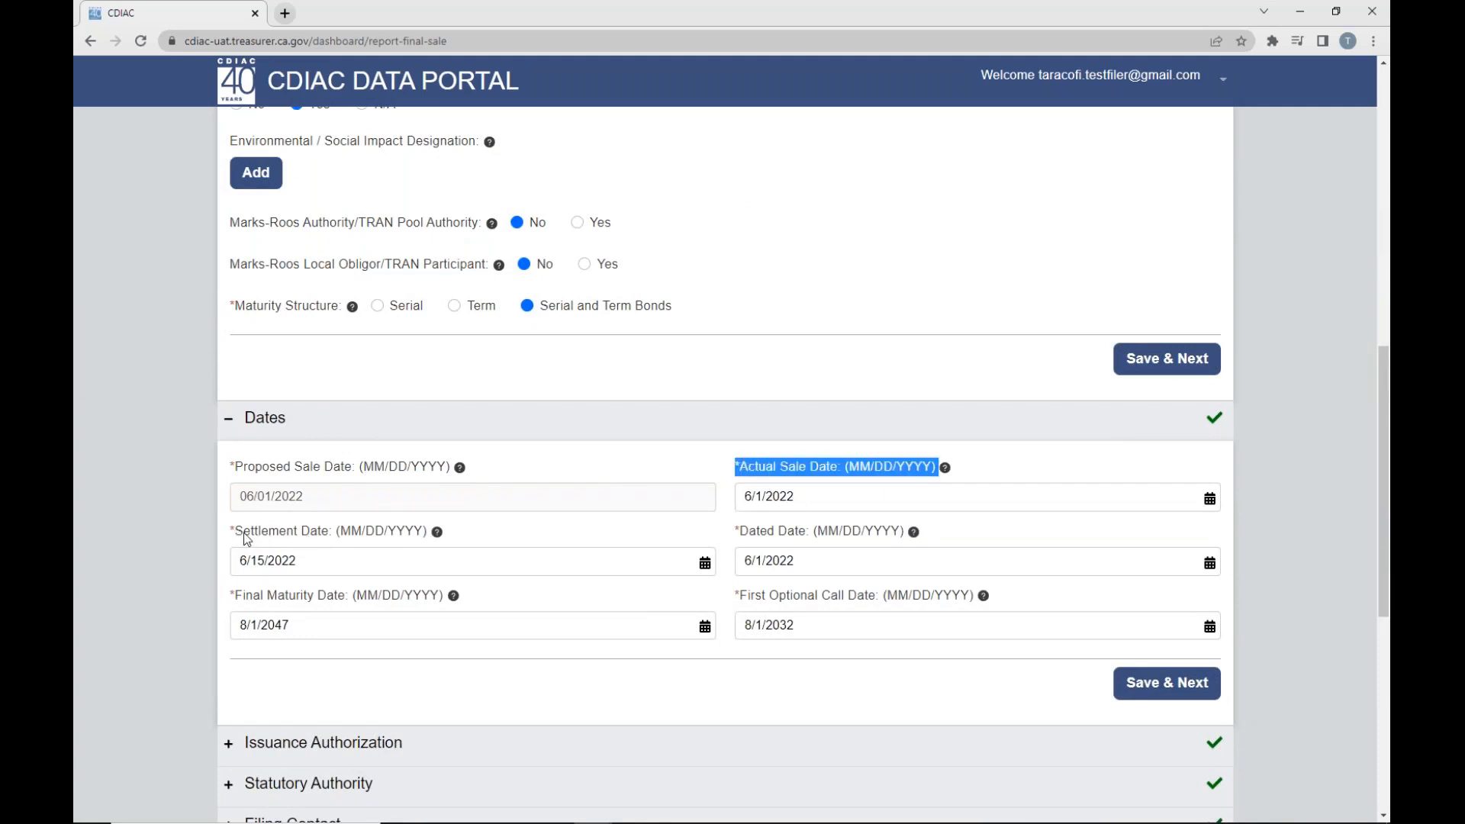
{"action": "left_click_drag", "start_coordinate": [244, 535], "coordinate": [321, 568]}
{"action": "left_click", "coordinate": [529, 528]}
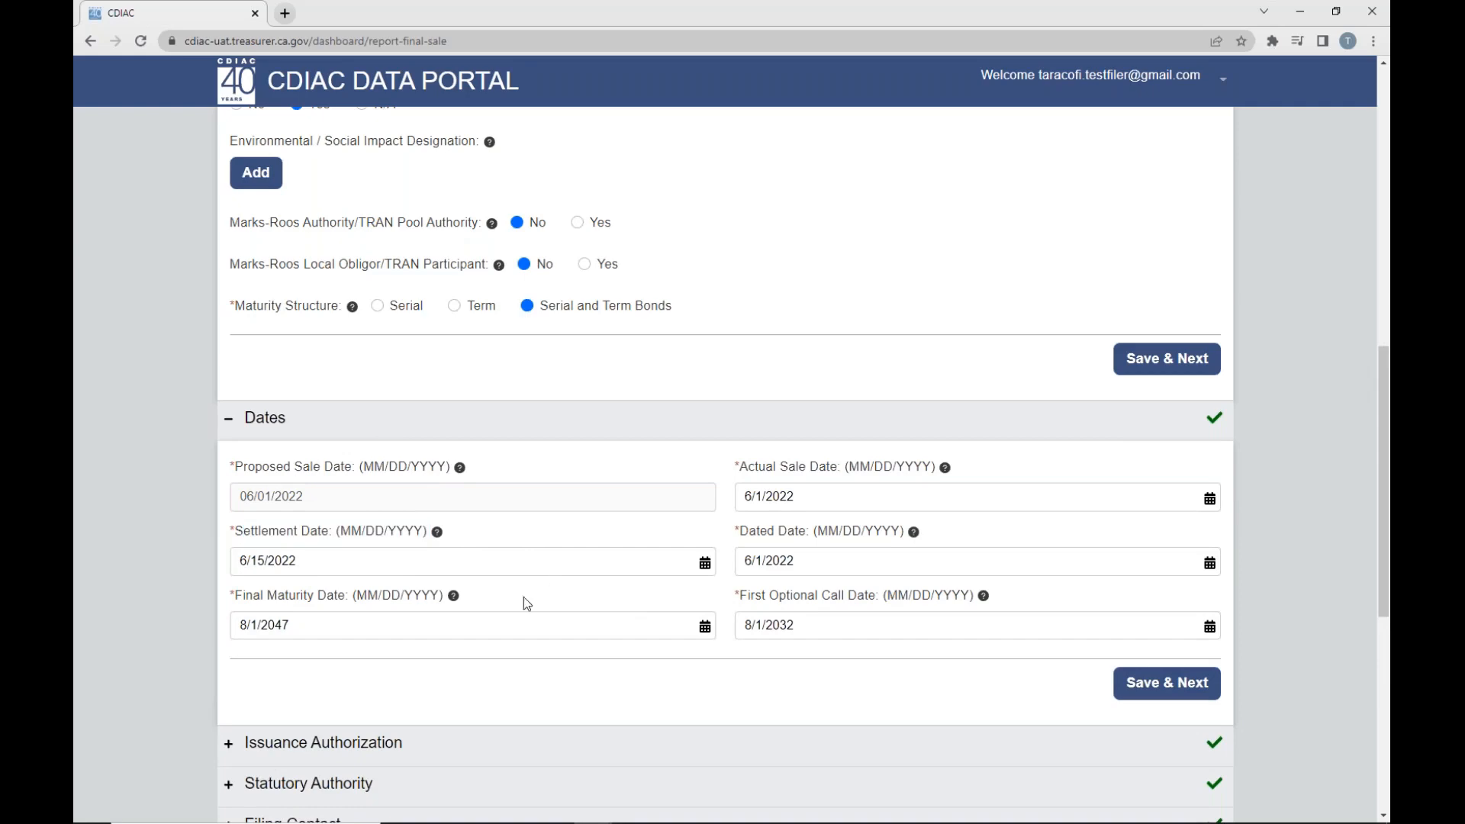
- Expand the Issuance Authorization section and review the details of Issuance Authorization 1
{"action": "scroll", "coordinate": [514, 607], "scroll_direction": "down", "scroll_amount": 3}
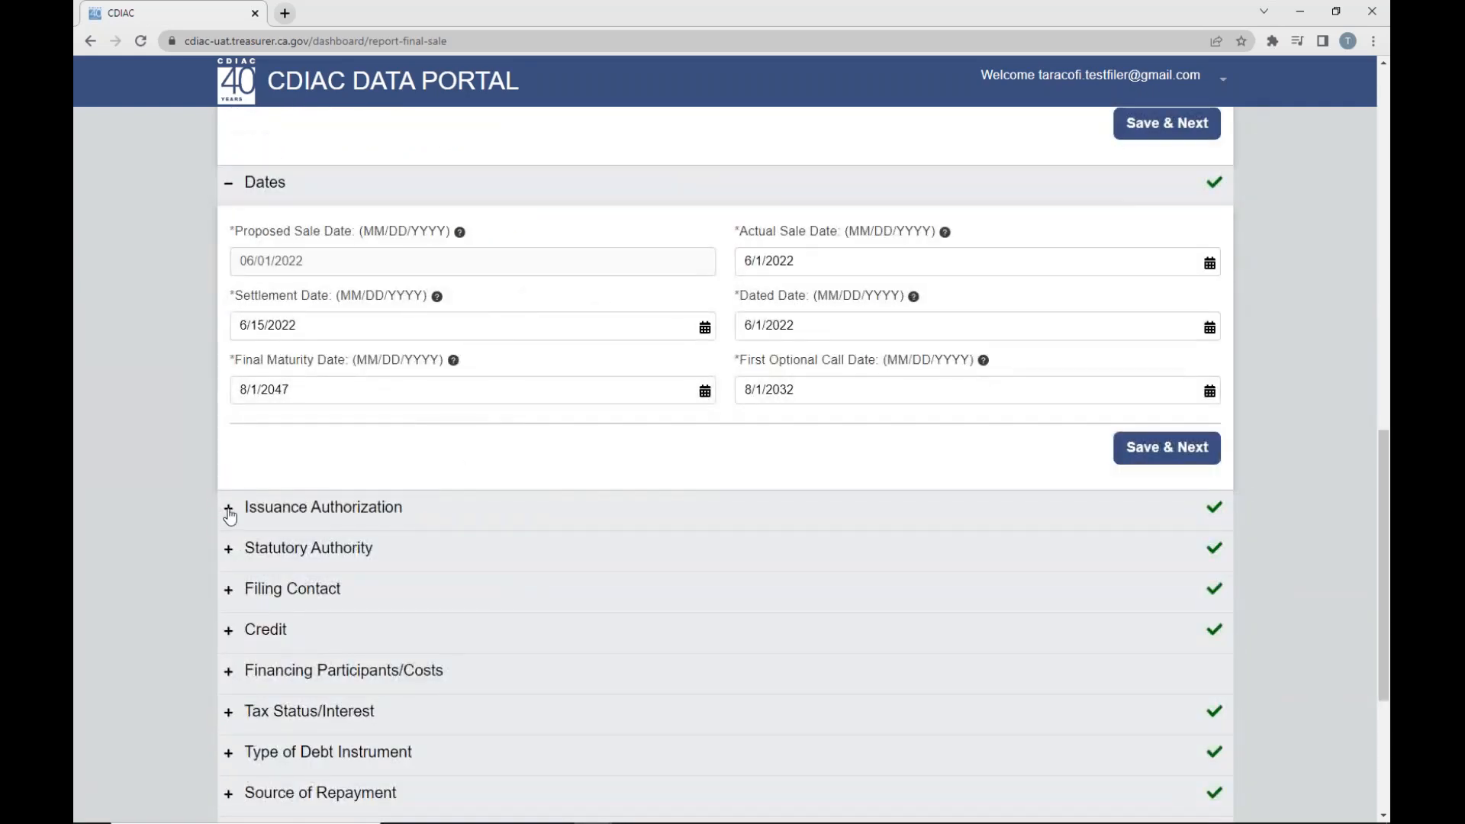
{"action": "left_click", "coordinate": [229, 515]}
{"action": "scroll", "coordinate": [156, 486], "scroll_direction": "down", "scroll_amount": 4}
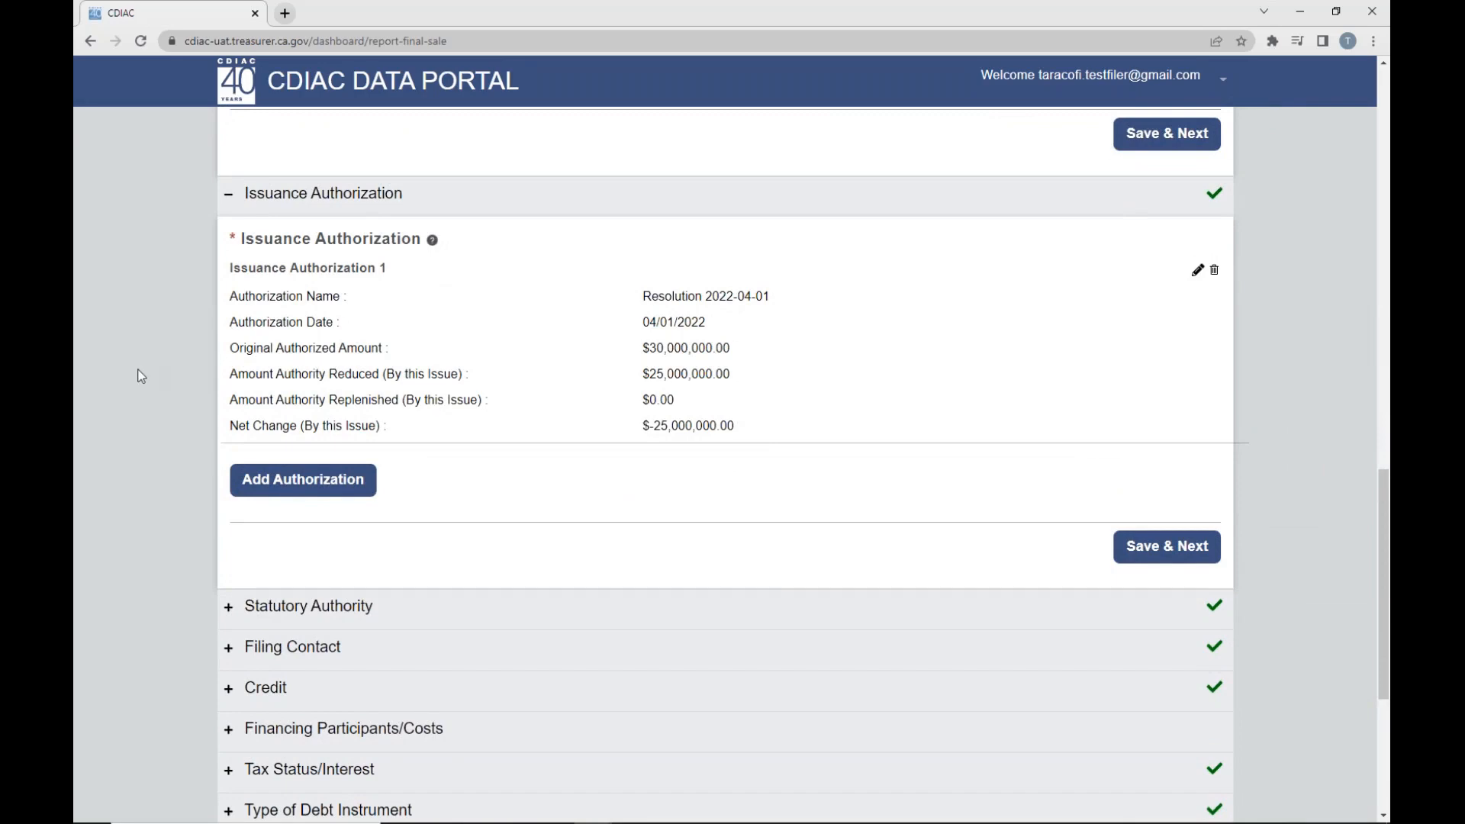
- Leave the Final Sale Report, go back to the dashboard, and dismiss the search criteria
{"action": "scroll", "coordinate": [733, 497], "scroll_direction": "up", "scroll_amount": 10}
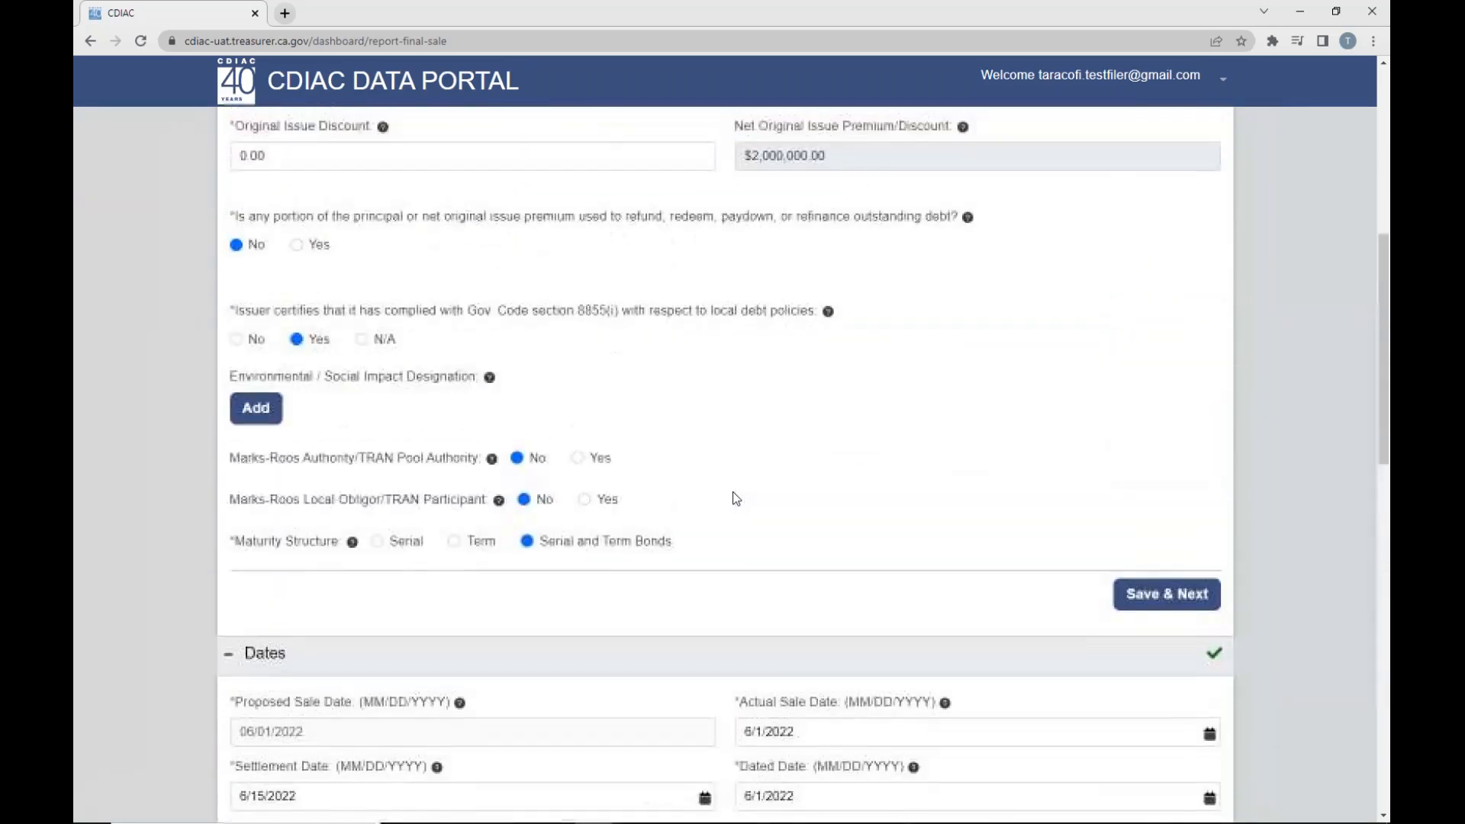
{"action": "scroll", "coordinate": [736, 498], "scroll_direction": "up", "scroll_amount": 8}
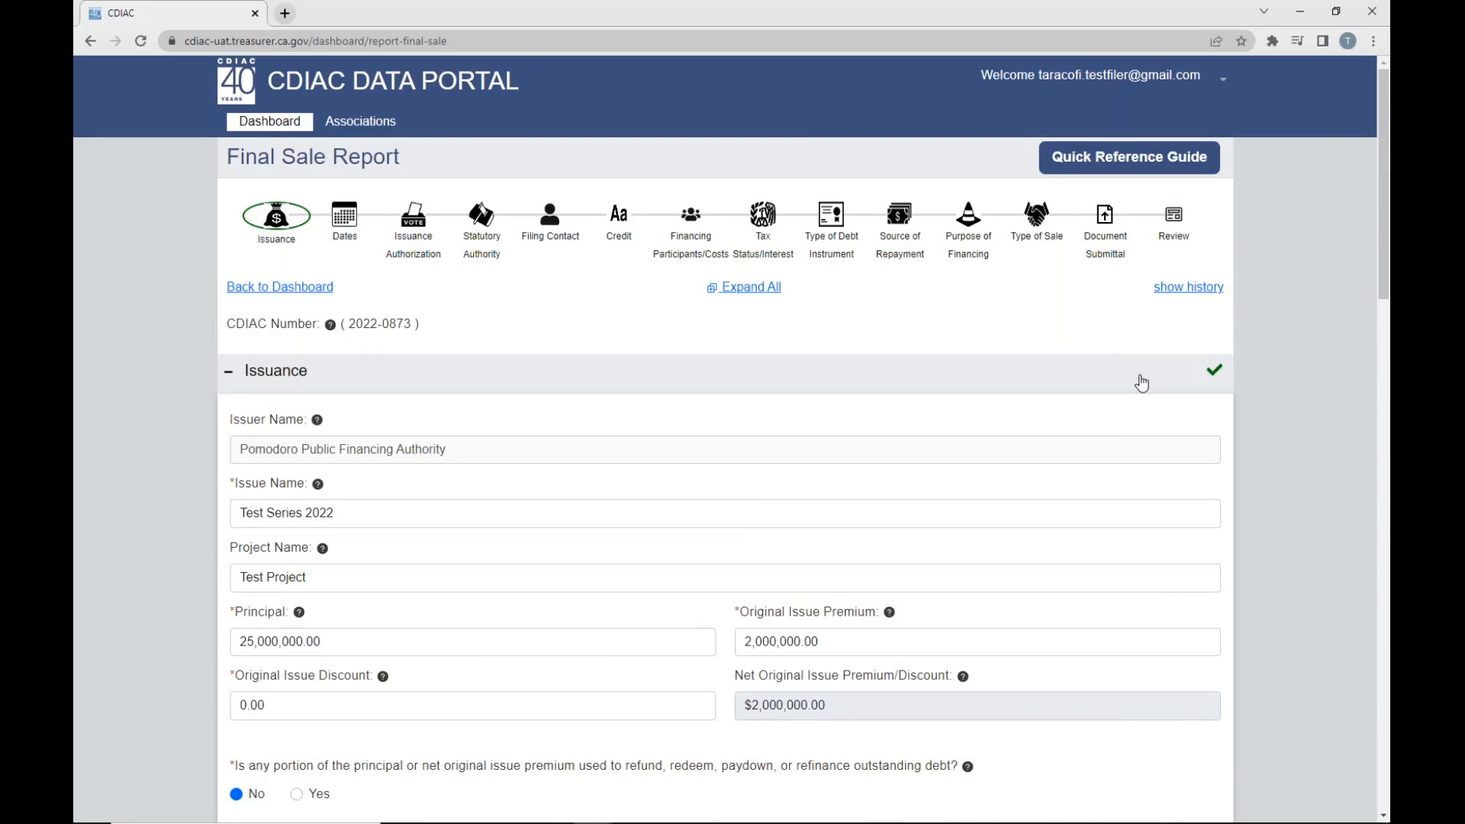
{"action": "left_click", "coordinate": [325, 290]}
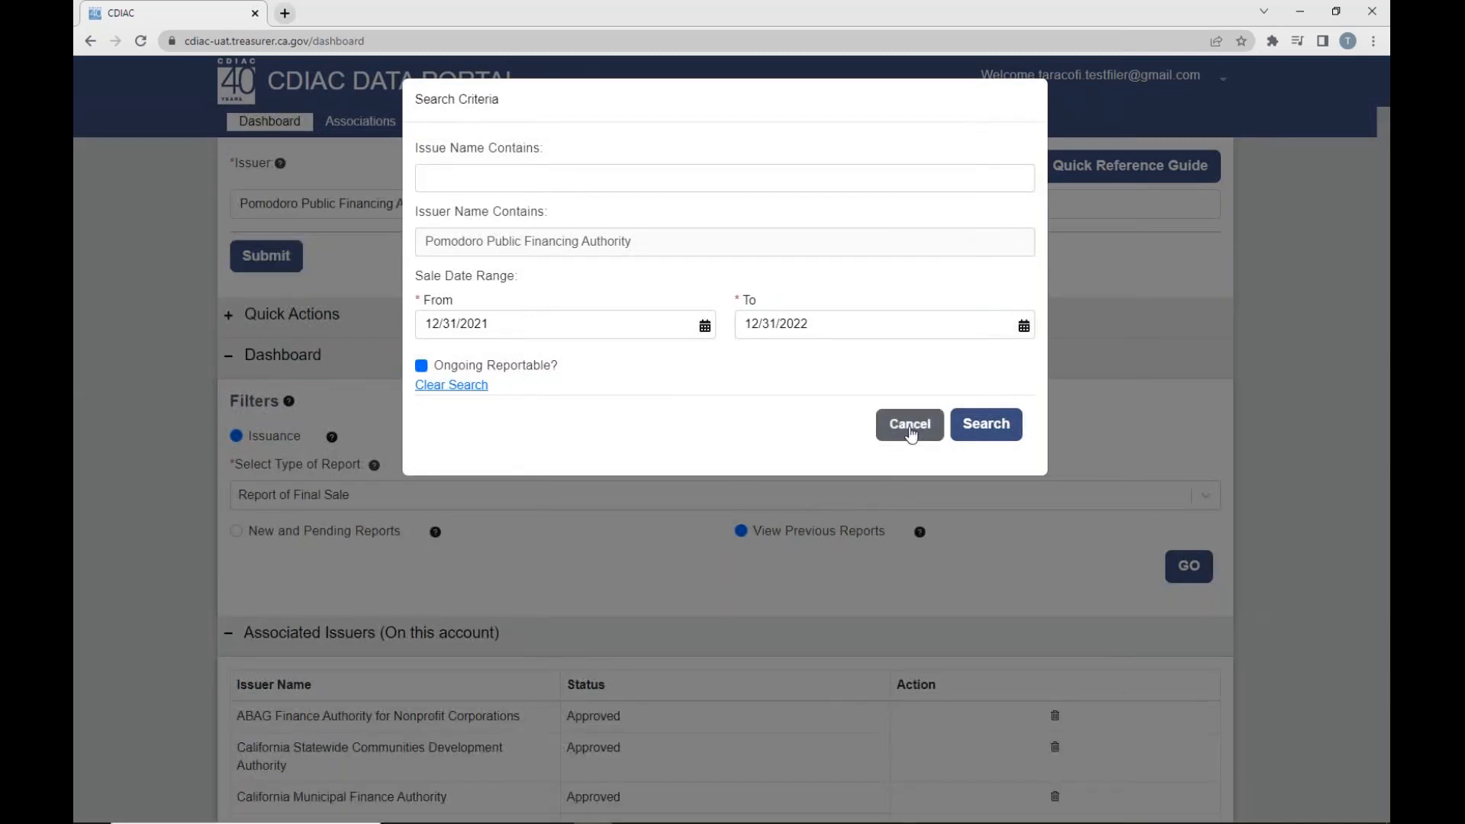
{"action": "left_click", "coordinate": [910, 425]}
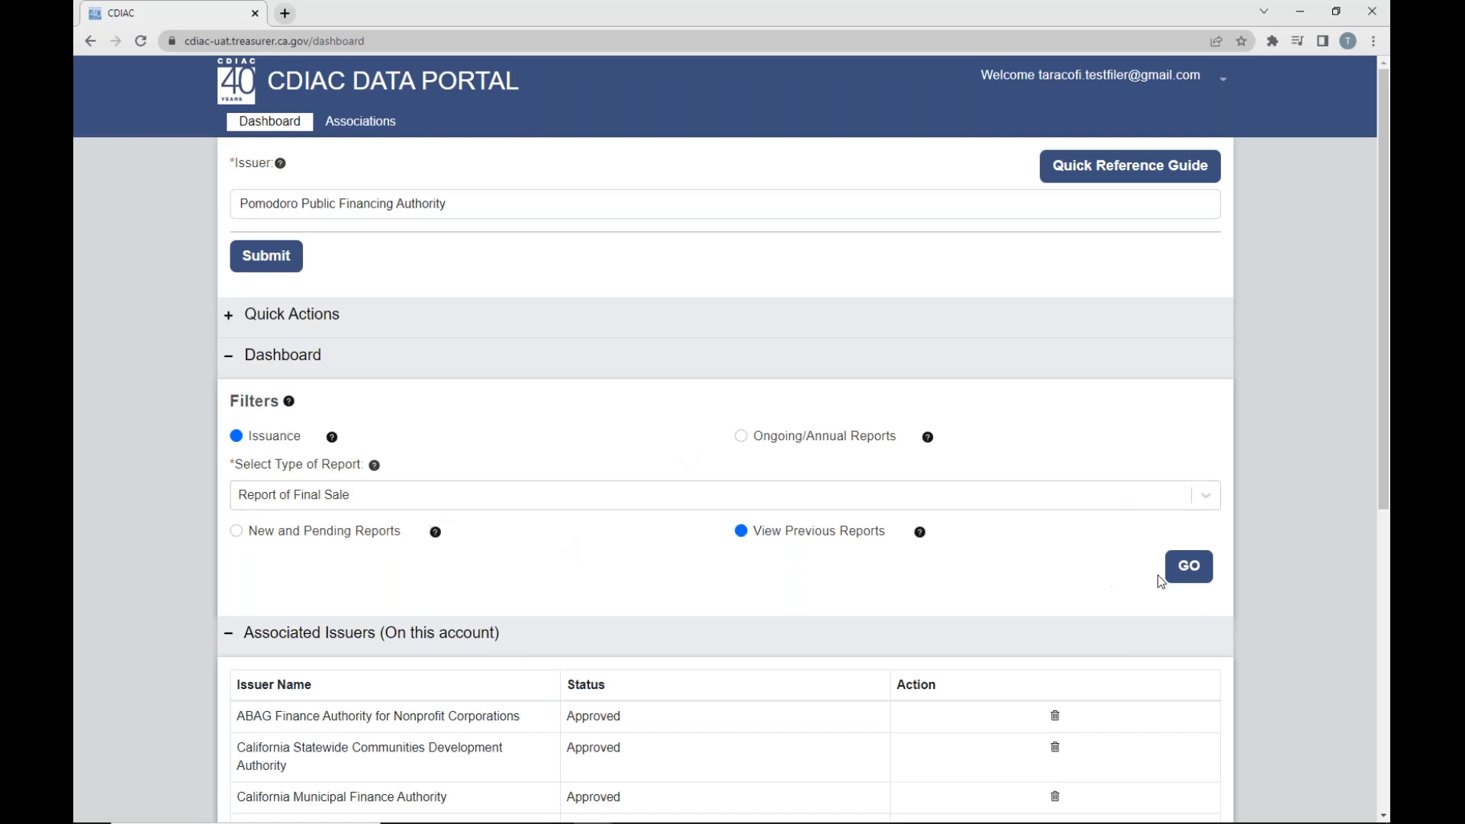
- Search the previous Final Sale Reports again with the sale date range starting at 12/31/2015
{"action": "left_click", "coordinate": [1188, 568]}
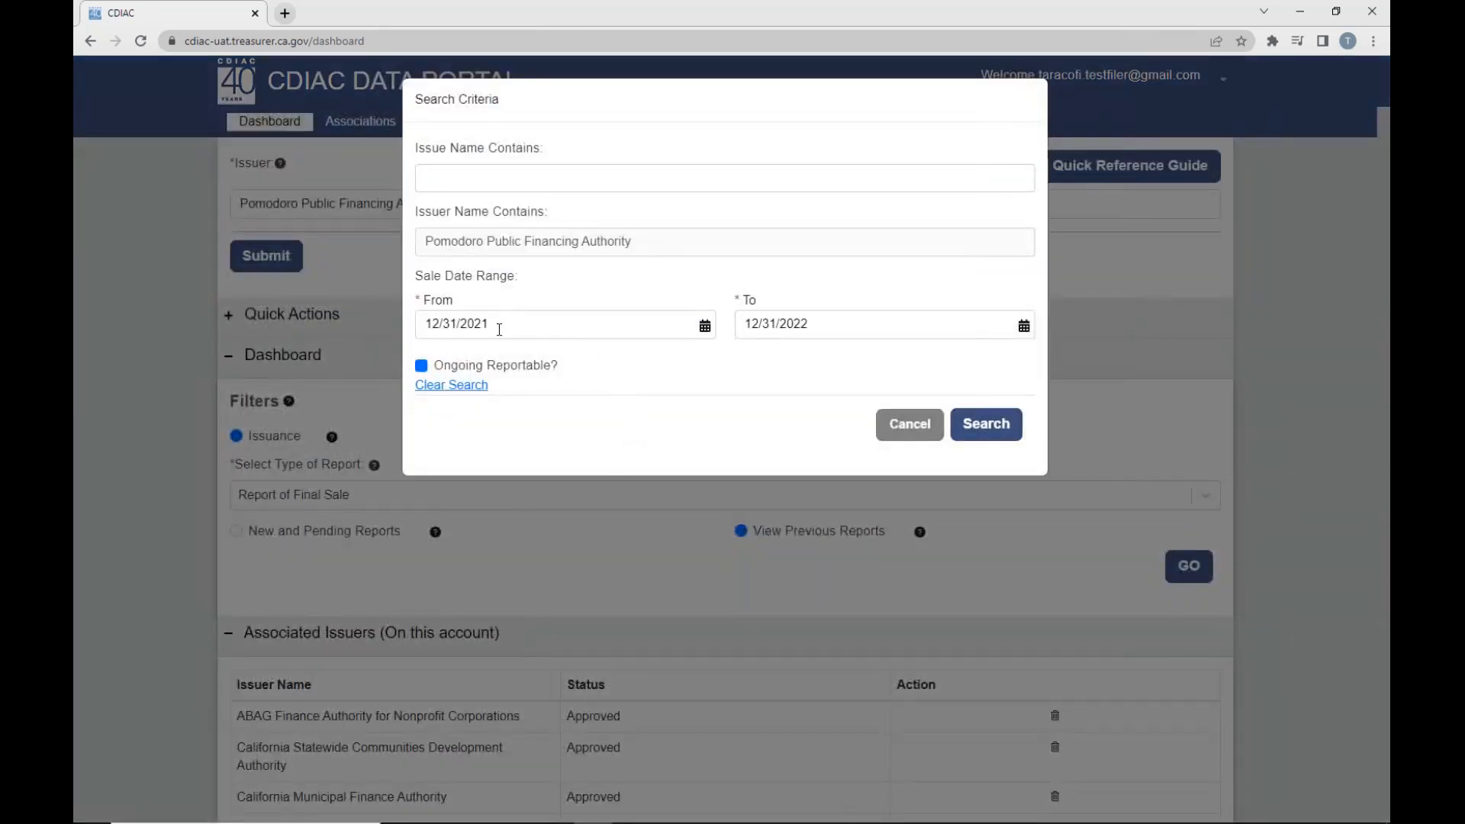
{"action": "left_click_drag", "start_coordinate": [496, 324], "coordinate": [477, 329]}
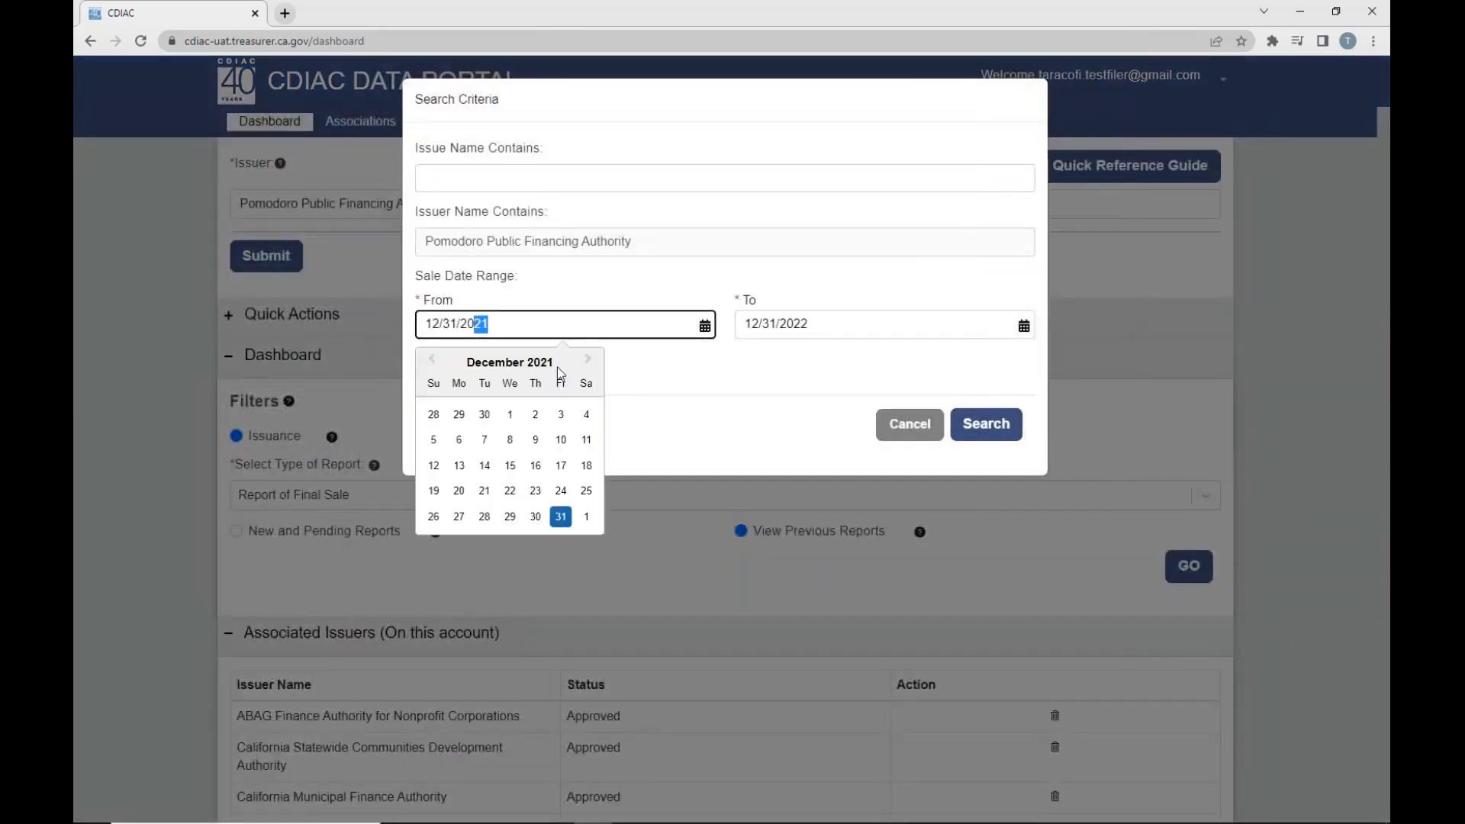
{"action": "type", "text": "15"}
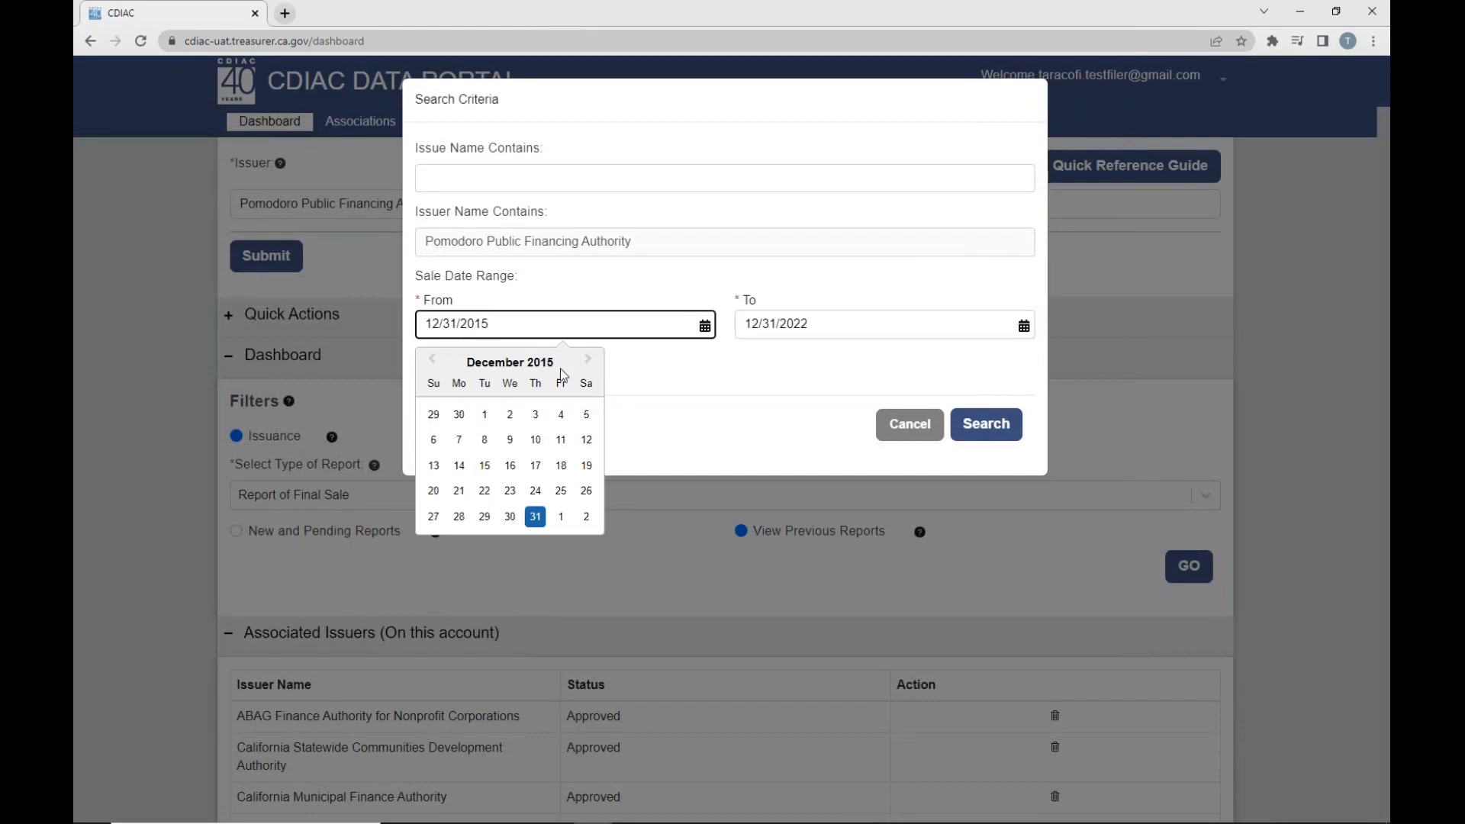
{"action": "left_click", "coordinate": [989, 426]}
{"action": "left_click", "coordinate": [1188, 566]}
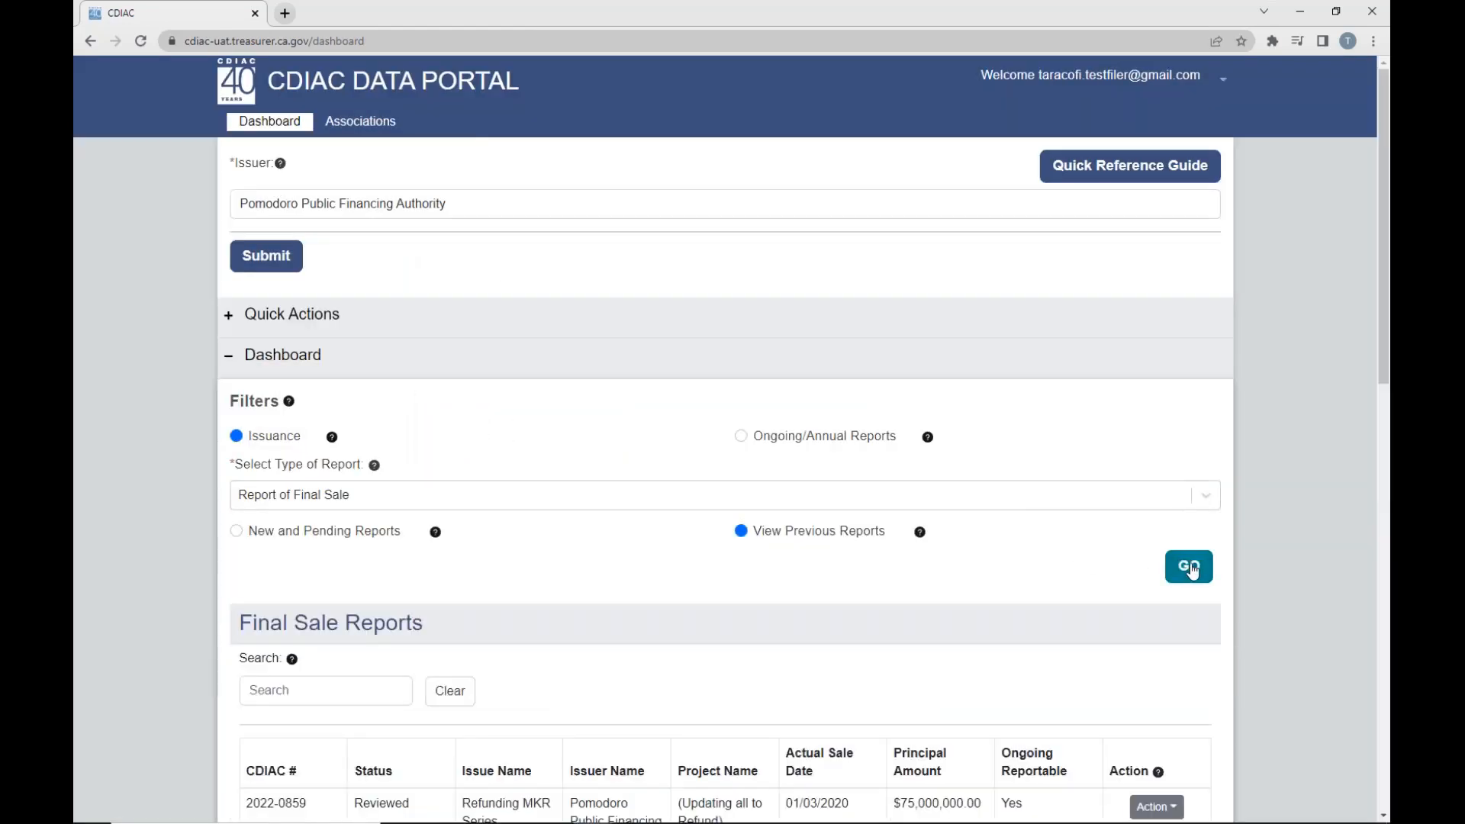
- Check the Ongoing Reportable column and try to edit the Refunding Test for report in the Final Sale Reports list
{"action": "scroll", "coordinate": [1024, 572], "scroll_direction": "down", "scroll_amount": 5}
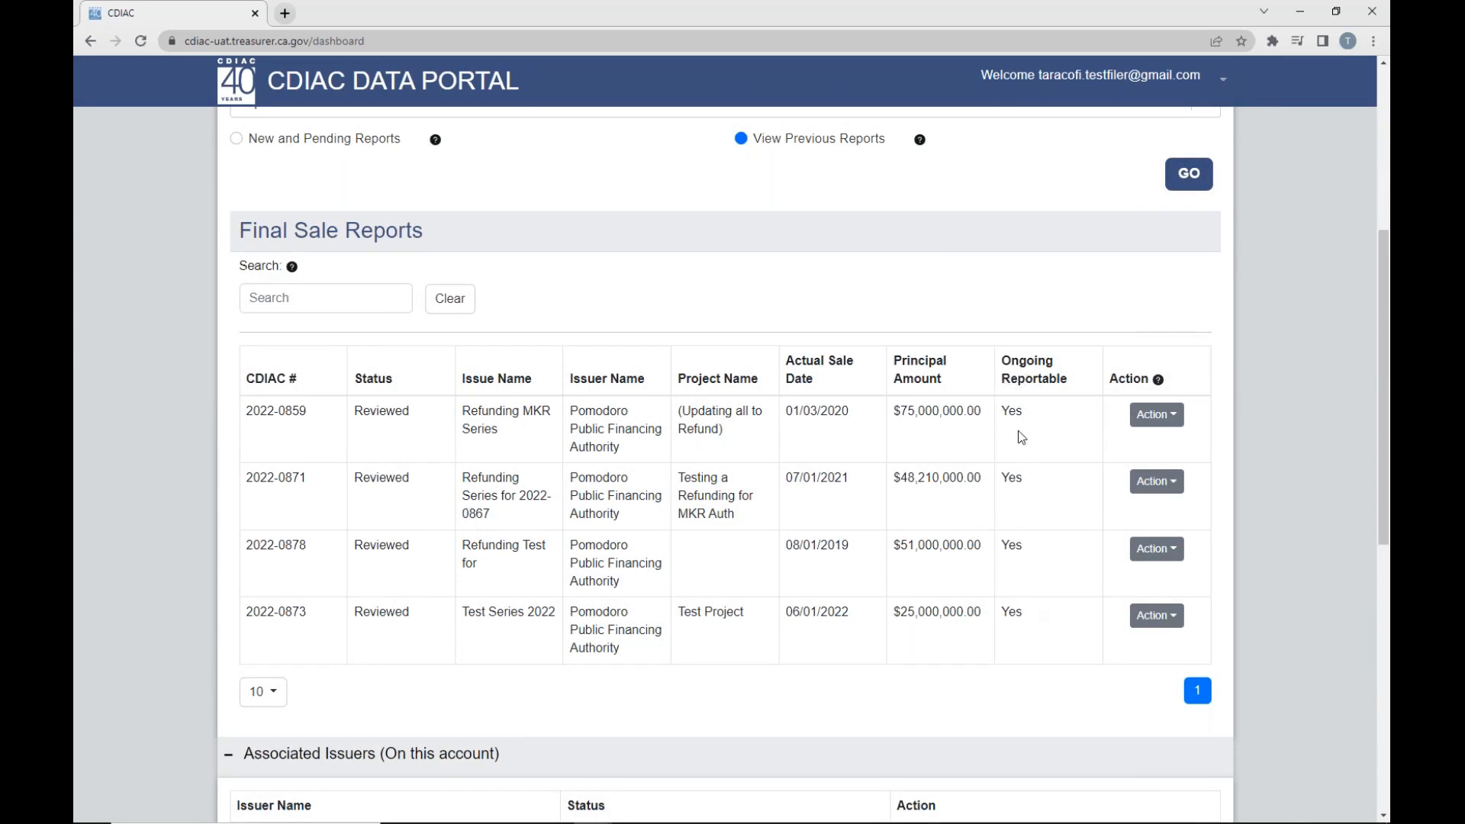
{"action": "left_click_drag", "start_coordinate": [1007, 370], "coordinate": [1069, 387]}
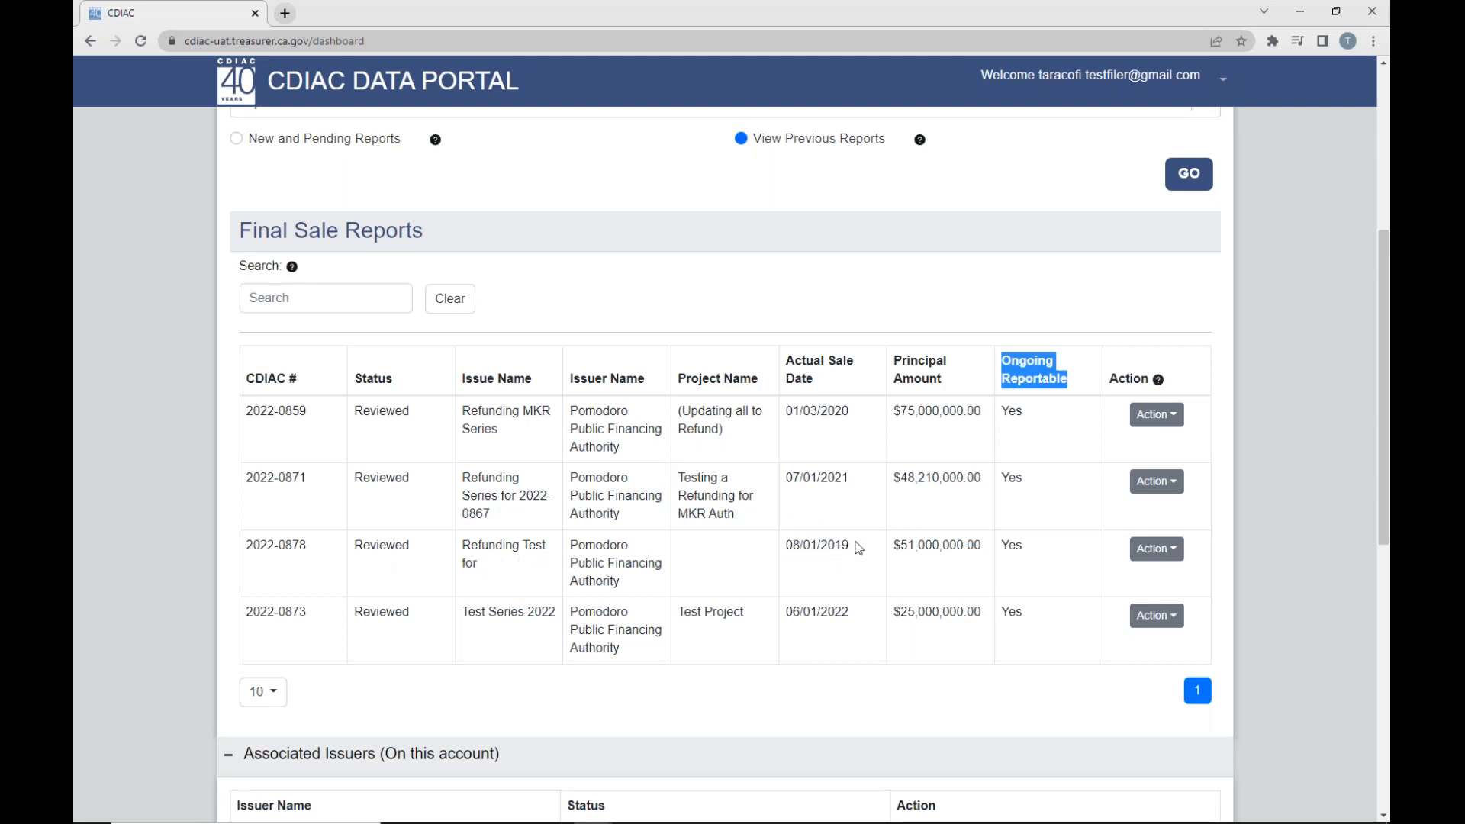
{"action": "left_click", "coordinate": [1151, 555]}
{"action": "left_click", "coordinate": [1071, 591]}
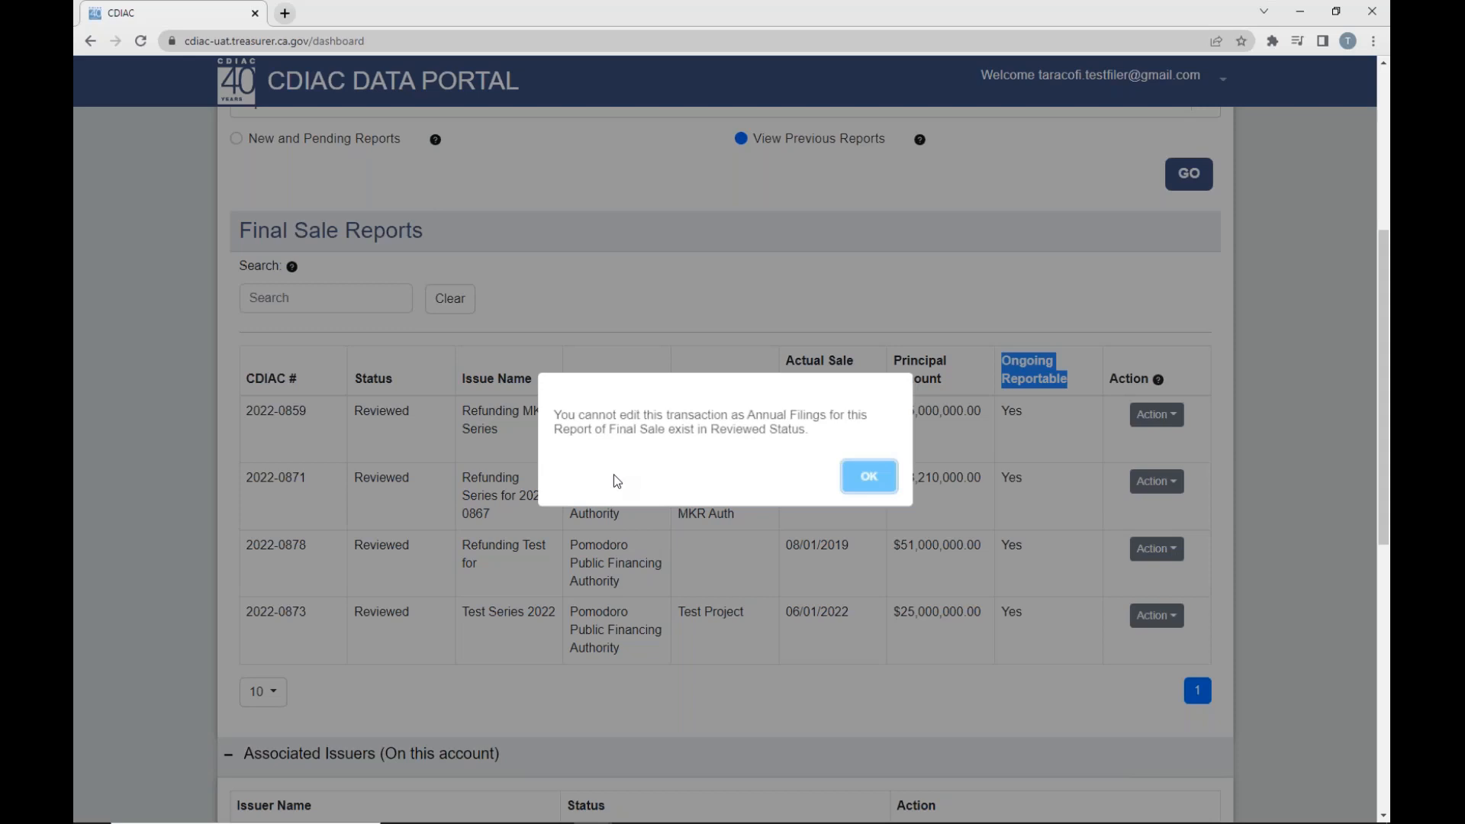
{"action": "left_click", "coordinate": [867, 481]}
{"action": "left_click", "coordinate": [1050, 305]}
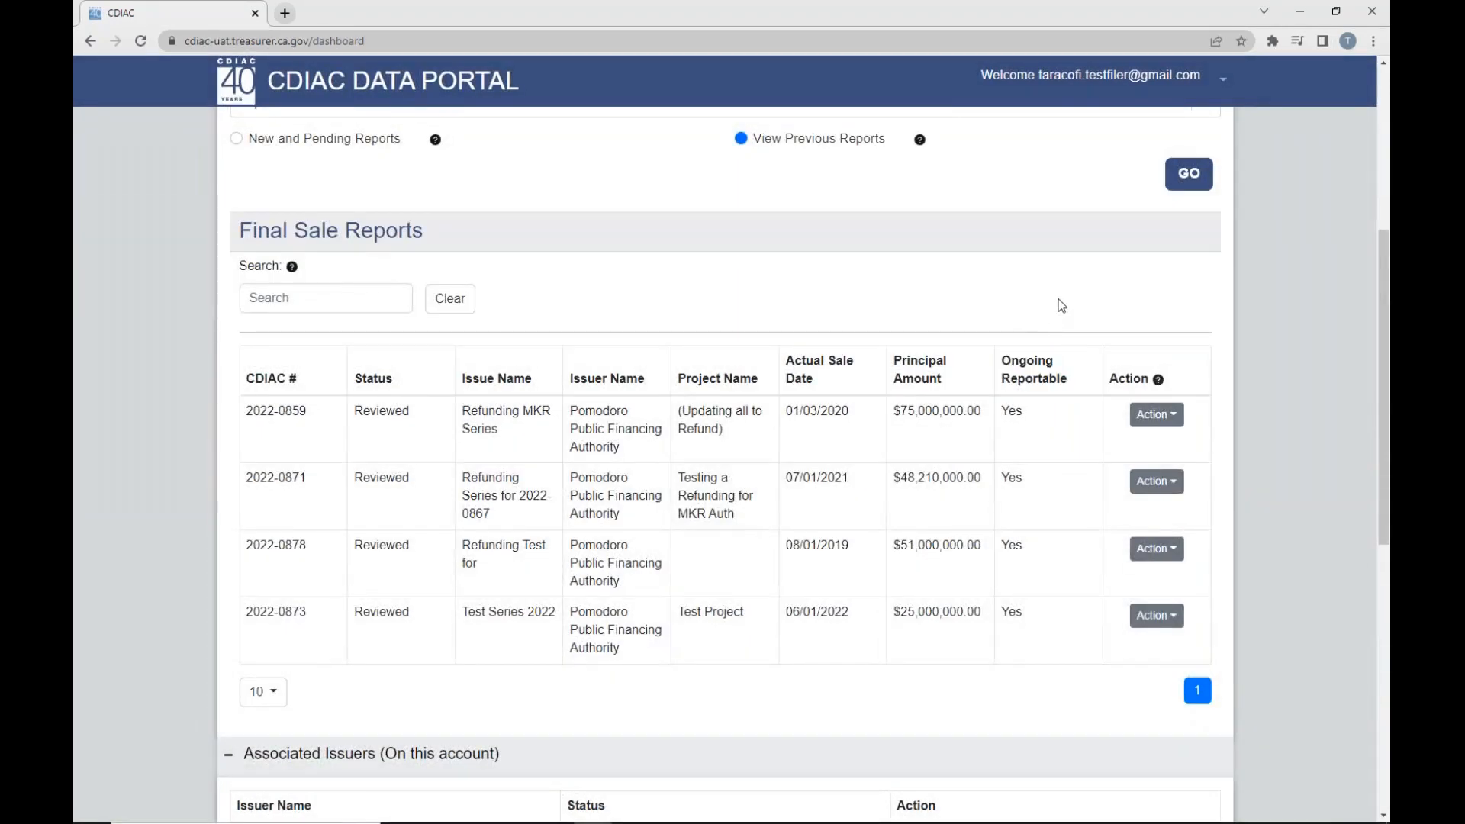
{"action": "scroll", "coordinate": [572, 586], "scroll_direction": "up", "scroll_amount": 5}
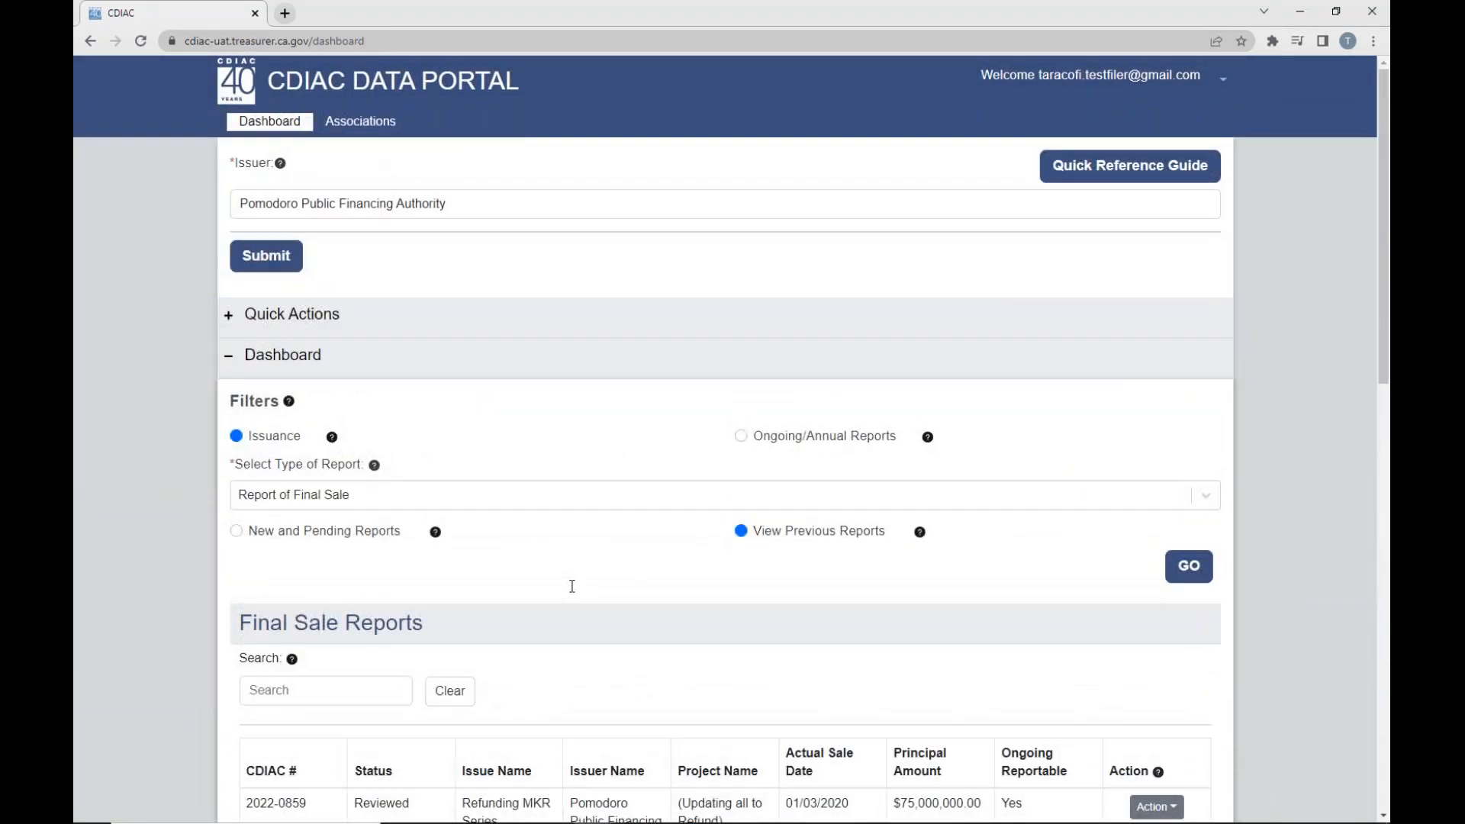